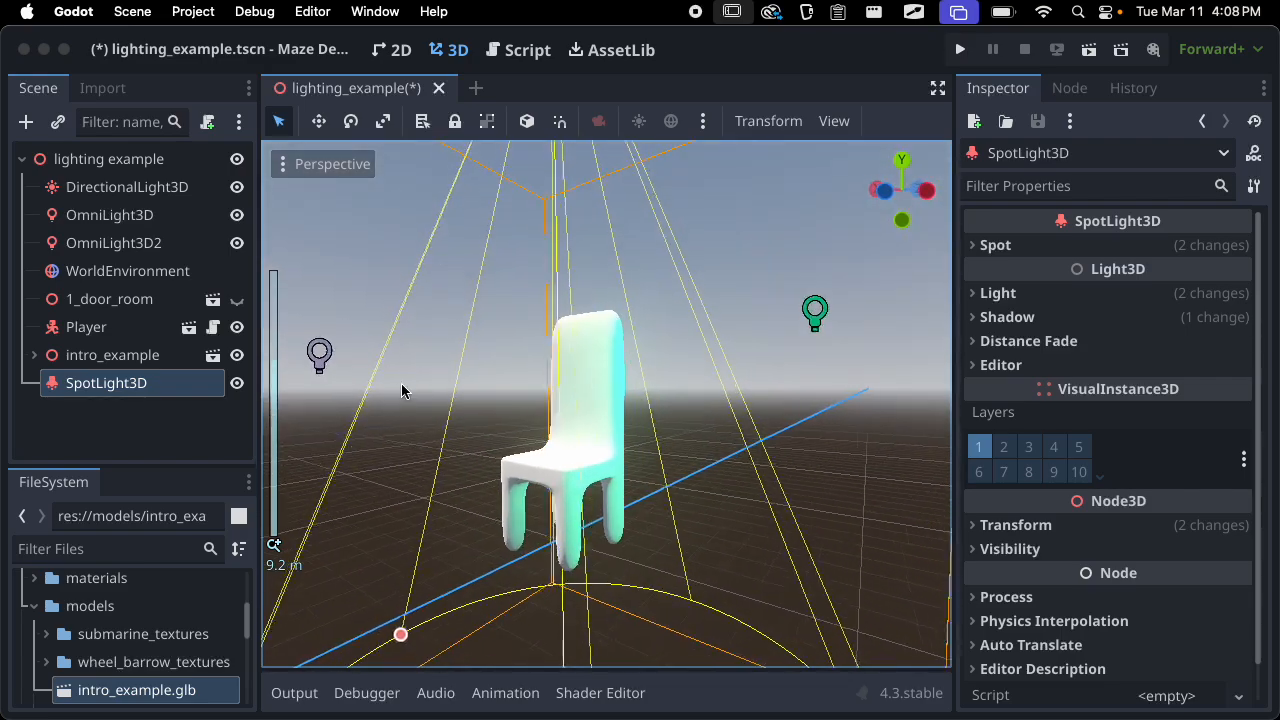
# Save the lighting example scene
pyautogui.scroll(-7, 491, 370)
pyautogui.press('super+s')
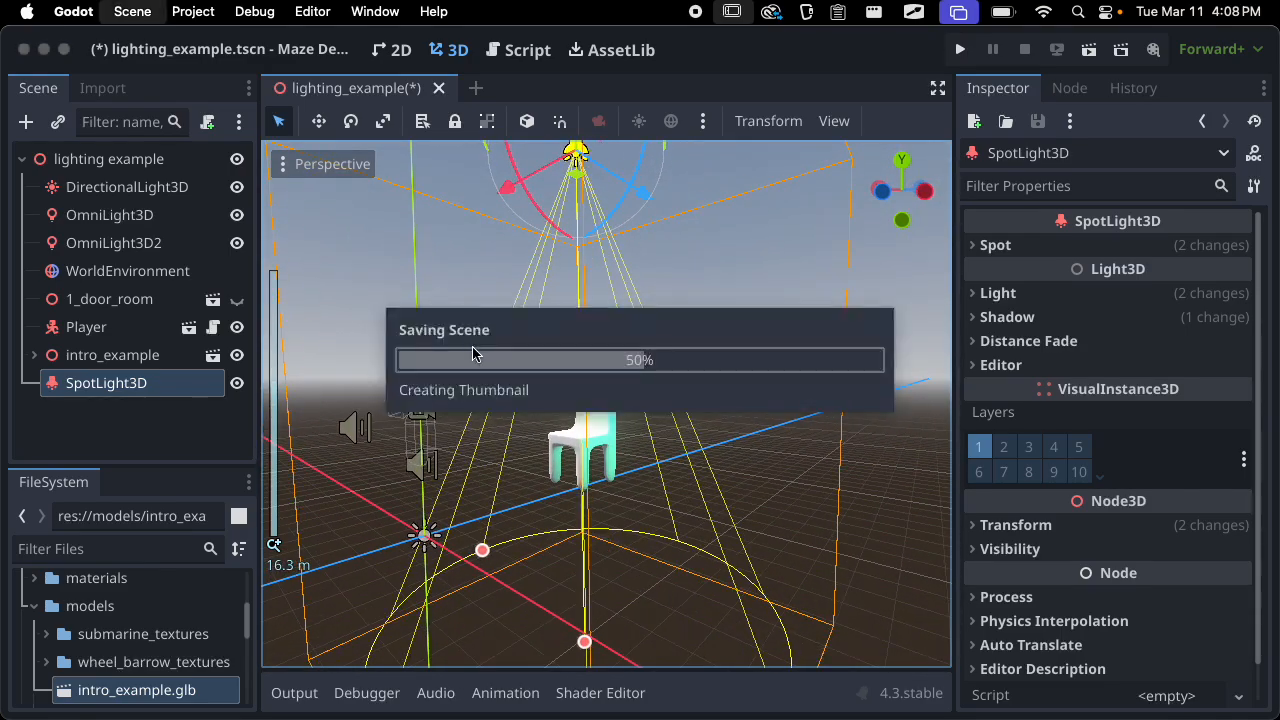
# Examine the lit chair and the lights around it from several distances and angles
pyautogui.scroll(-12, 490, 400)
pyautogui.scroll(14, 490, 417)
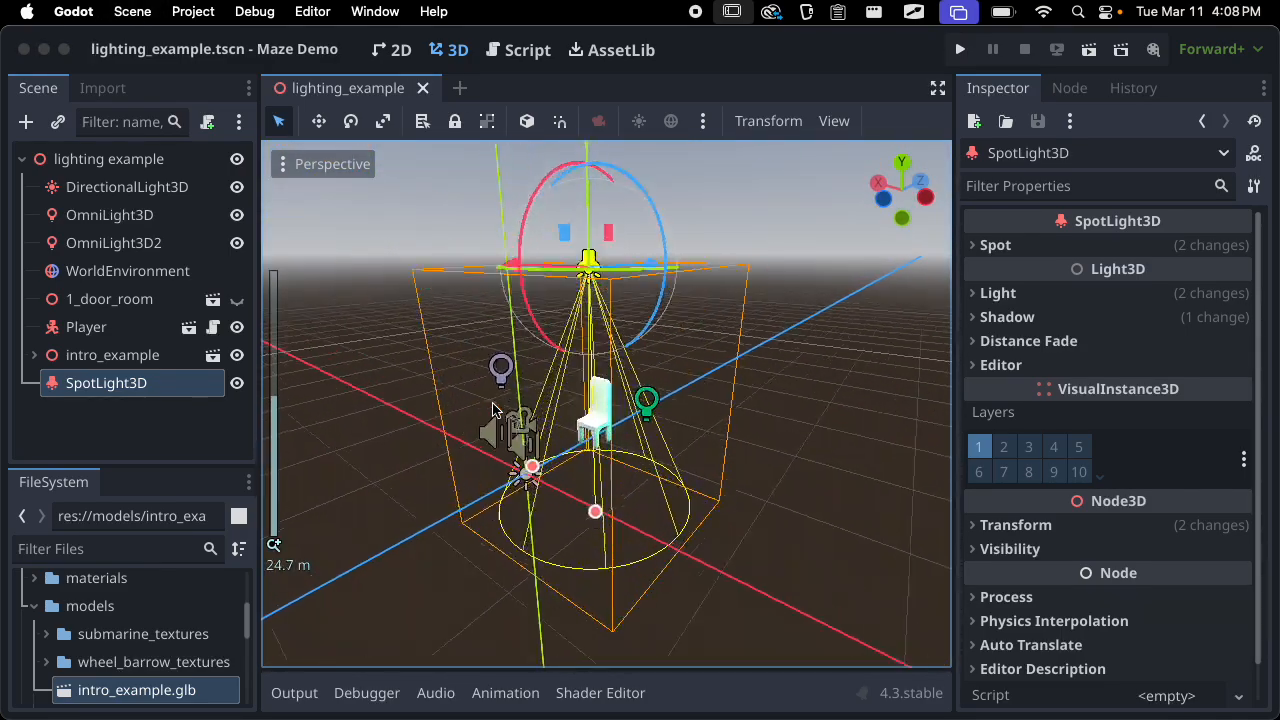
pyautogui.moveTo(567, 373); pyautogui.dragTo(515, 343, button='middle')
pyautogui.scroll(9, 514, 341)
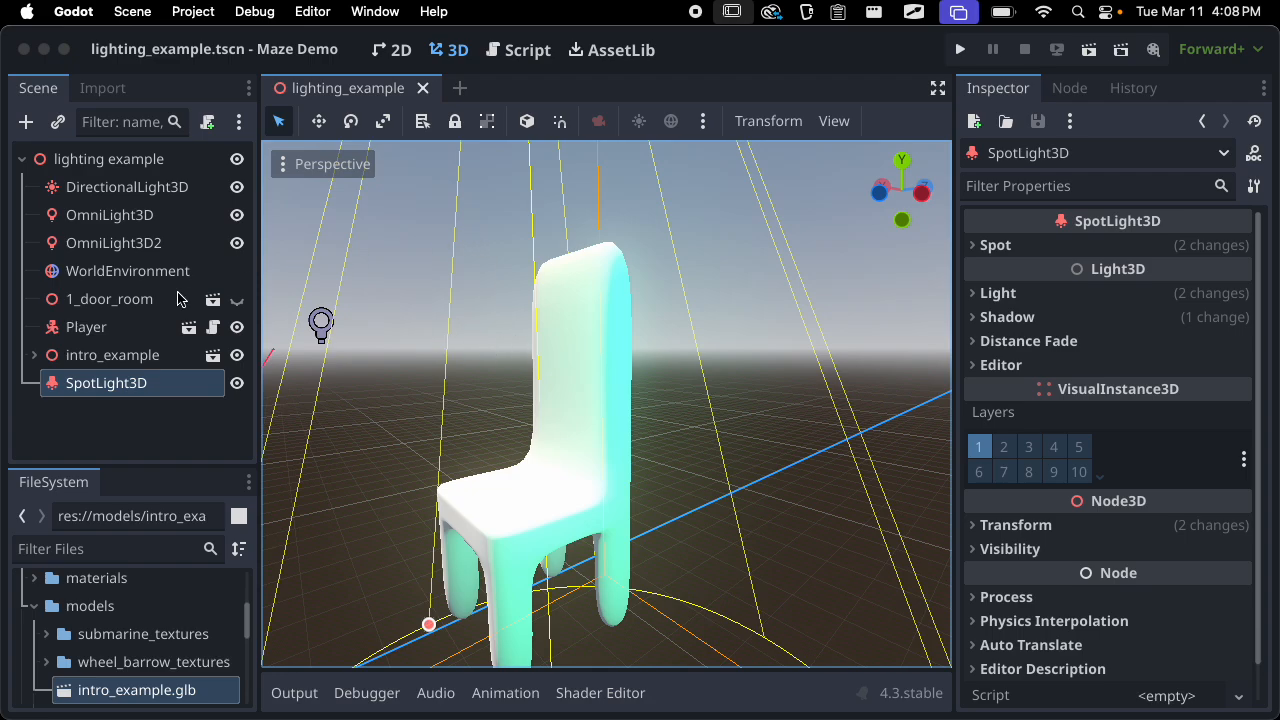
pyautogui.moveTo(178, 299)
pyautogui.moveTo(500, 366); pyautogui.dragTo(1145, 470, button='middle')
pyautogui.moveTo(679, 463); pyautogui.dragTo(571, 337, button='middle')
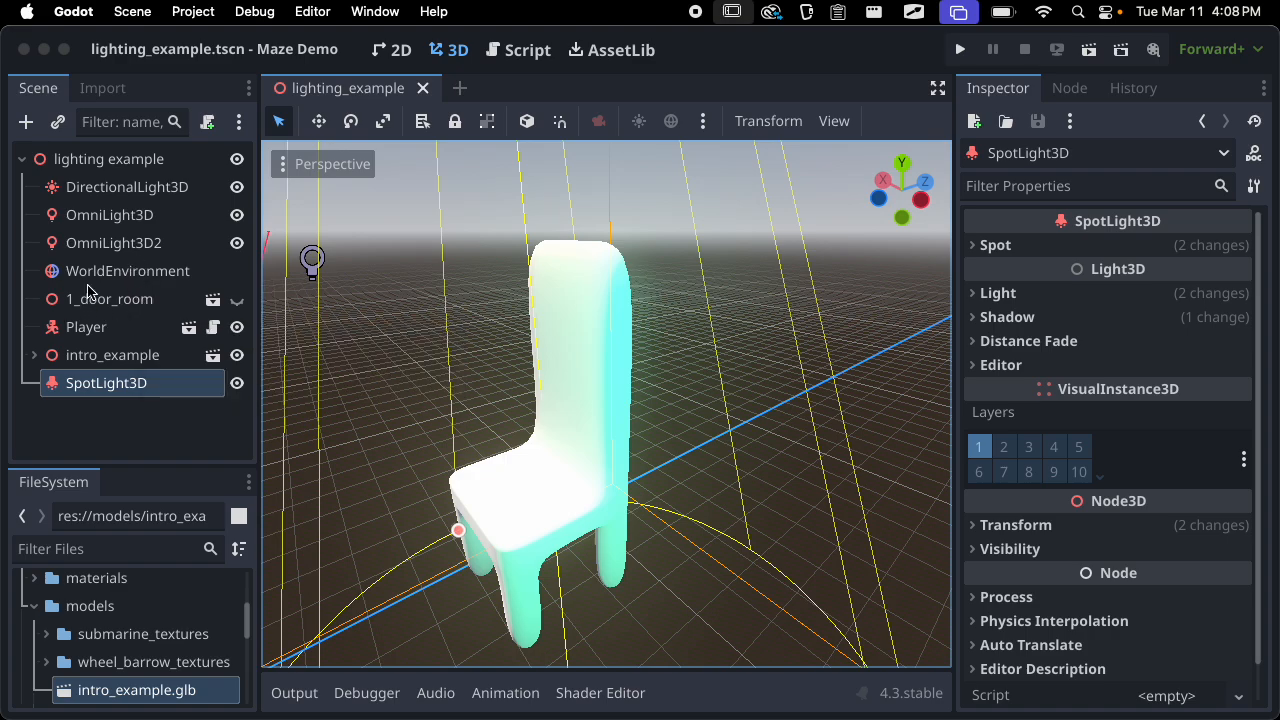
# Expand the intro_example node, select its chair_mesh, and inspect the chair's surface up close
pyautogui.click(120, 302)
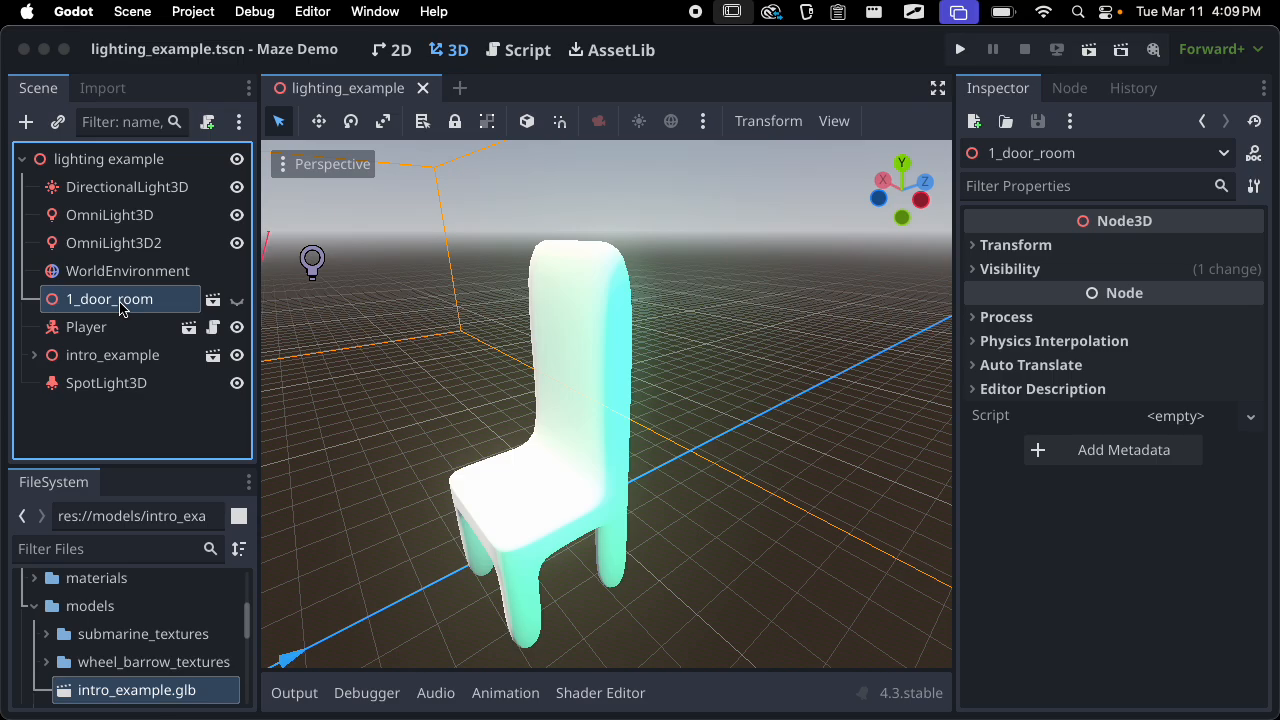
pyautogui.click(110, 358)
pyautogui.click(34, 356)
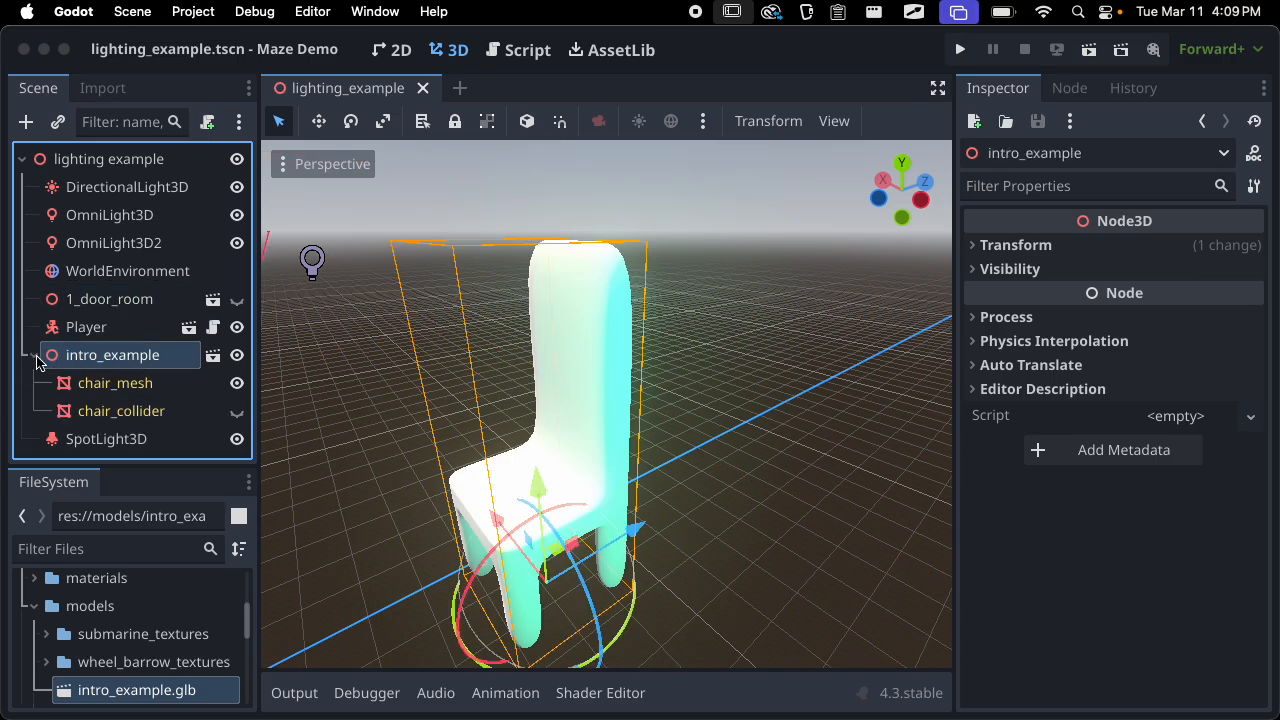
pyautogui.click(143, 386)
pyautogui.scroll(-3, 571, 463)
pyautogui.moveTo(571, 463); pyautogui.dragTo(655, 428, button='middle')
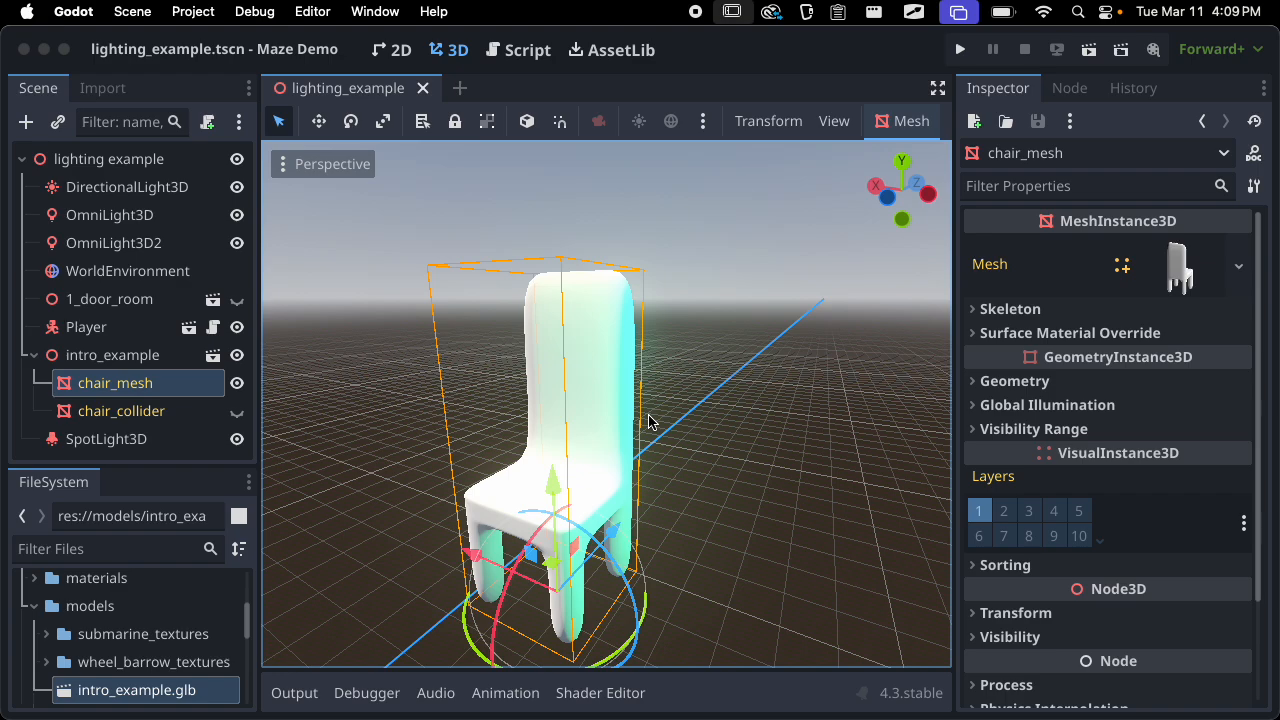
pyautogui.scroll(8, 650, 420)
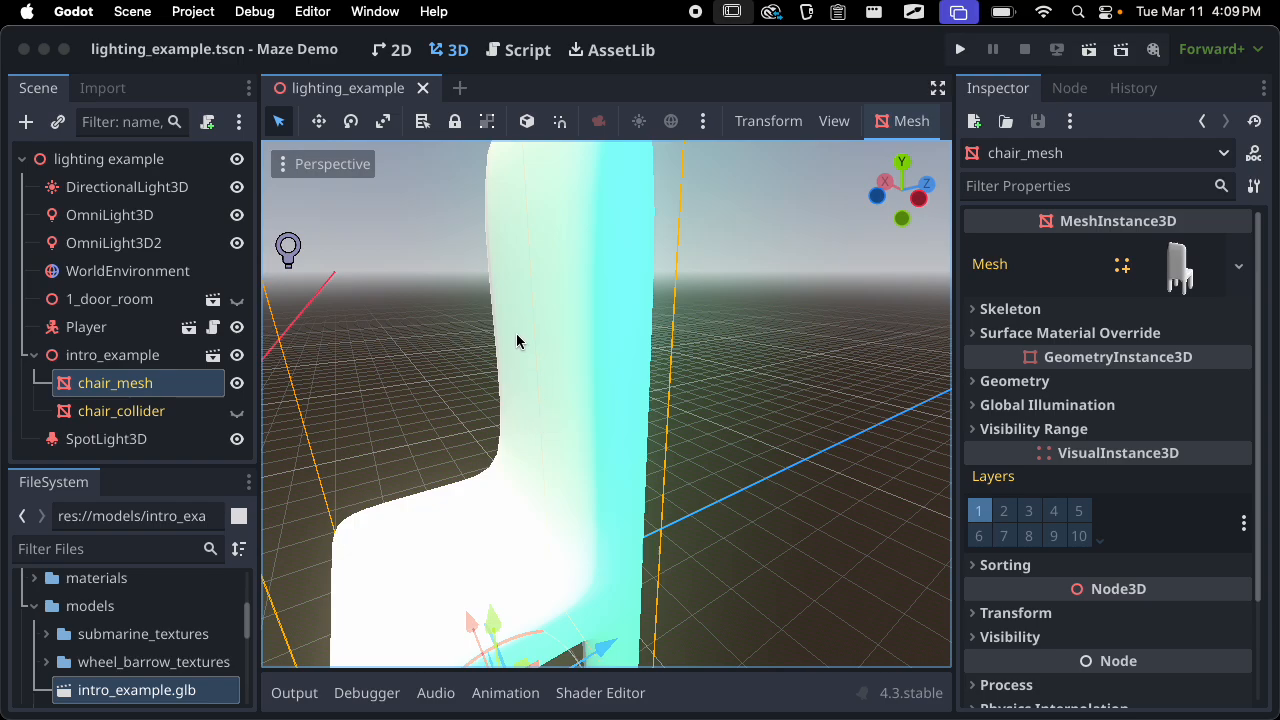
pyautogui.scroll(-5, 731, 242)
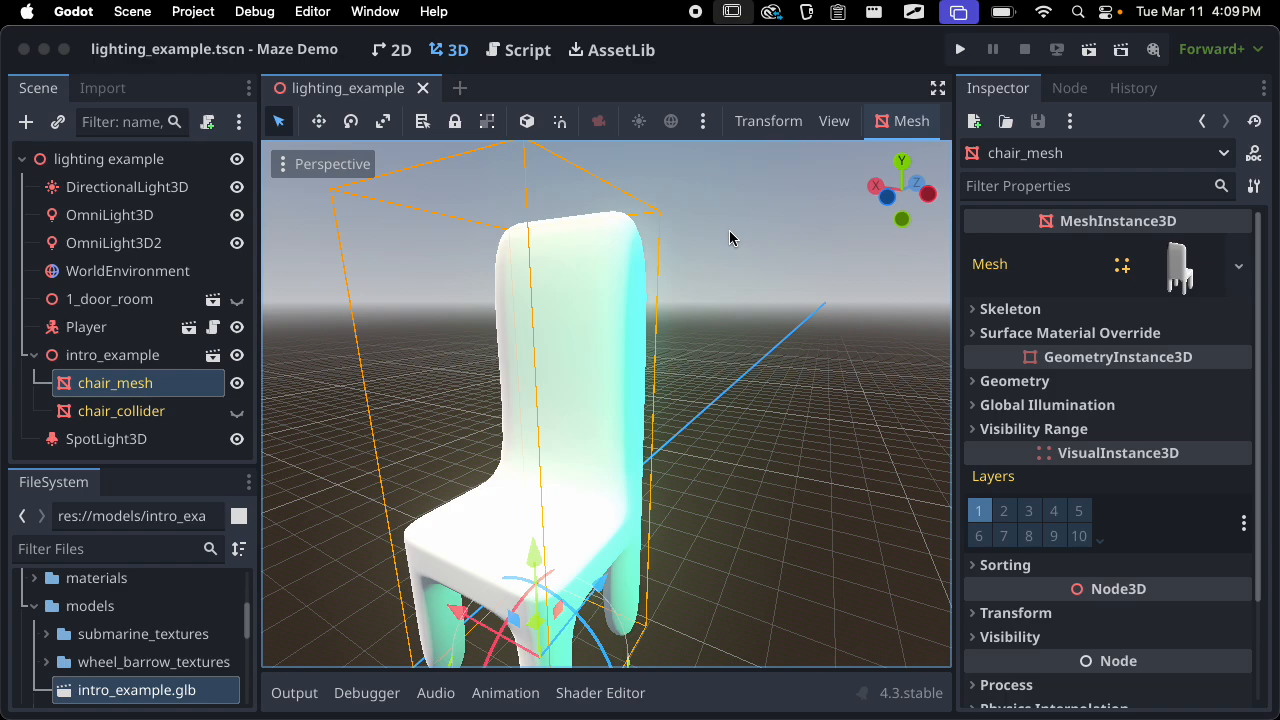
# Switch to Chrome and highlight "shaders" in the Week 6 demo entry of the course schedule
pyautogui.press('super+Tab')
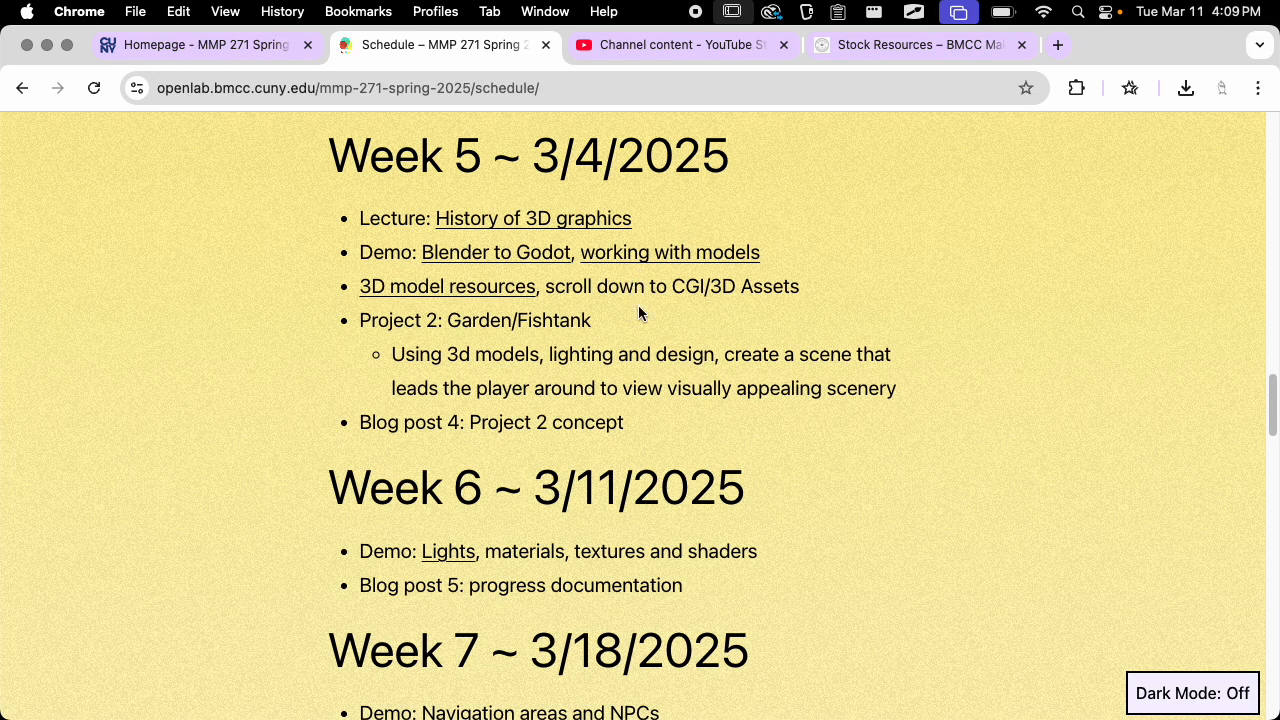
pyautogui.scroll(-5, 638, 306)
pyautogui.moveTo(684, 281); pyautogui.dragTo(762, 285)
pyautogui.click(766, 283)
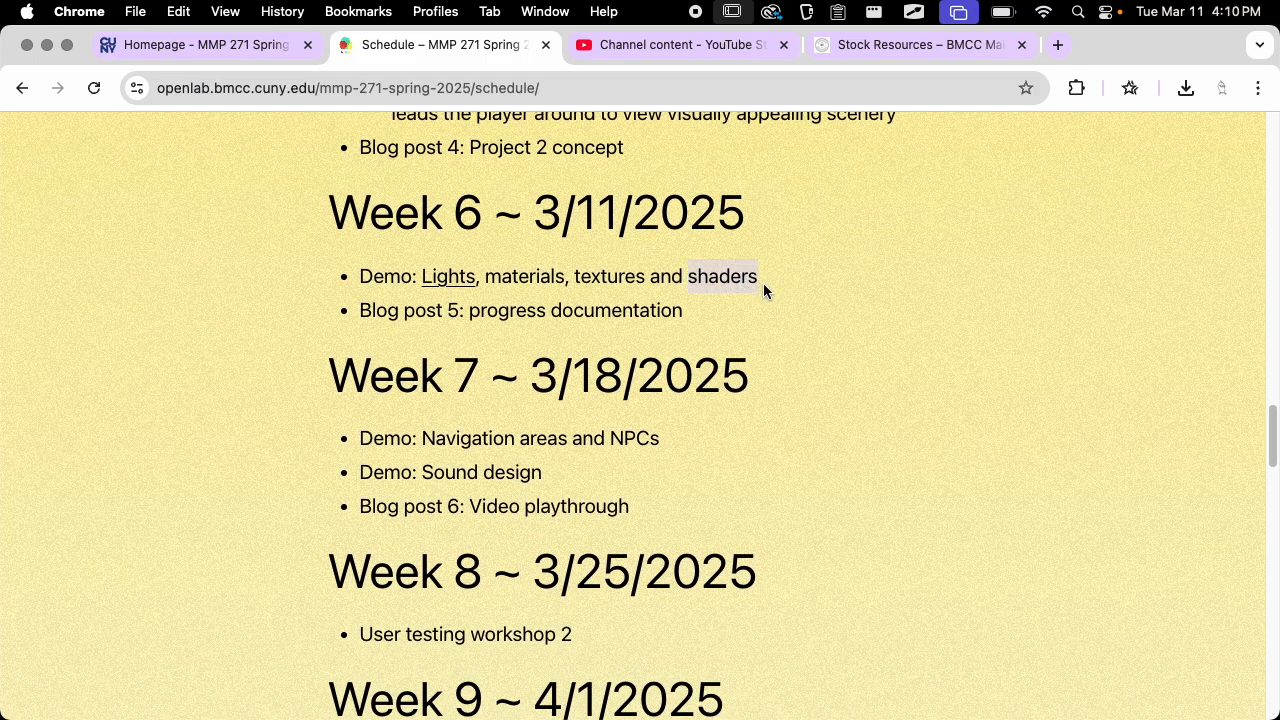
# Switch back to Godot, look at the empty Shader Editor, and close it again
pyautogui.press('super+Tab')
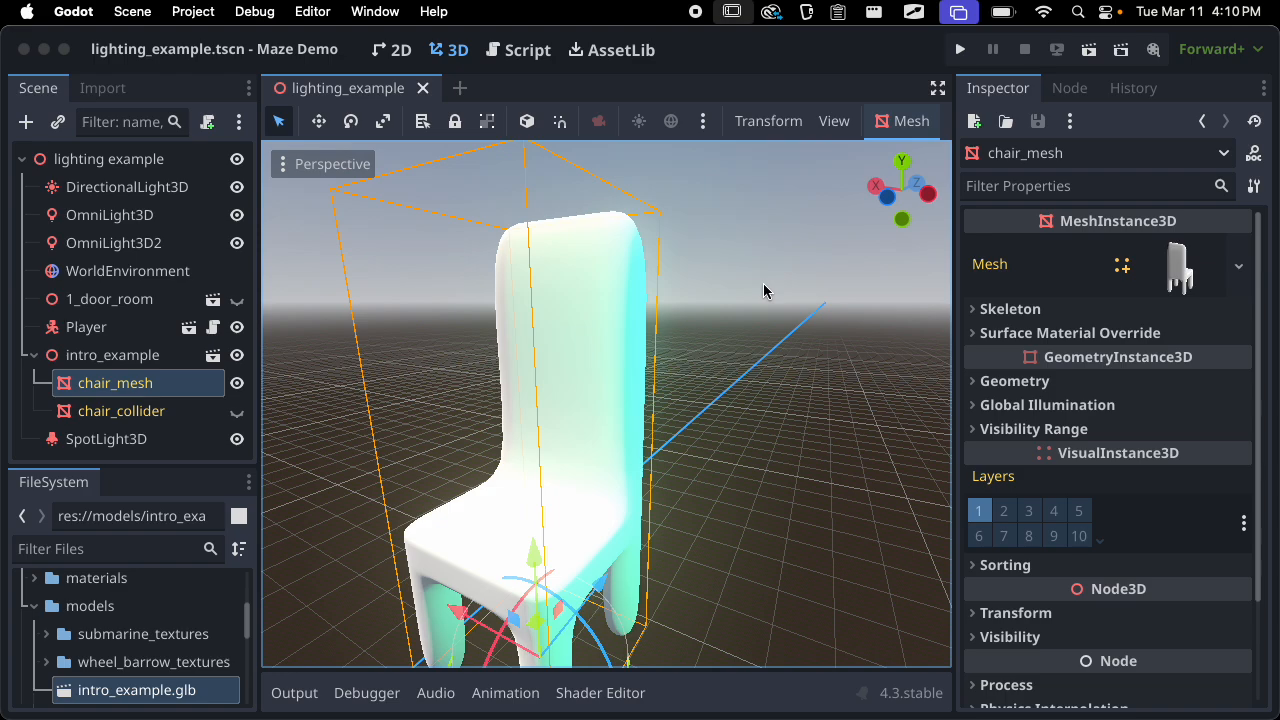
pyautogui.click(598, 692)
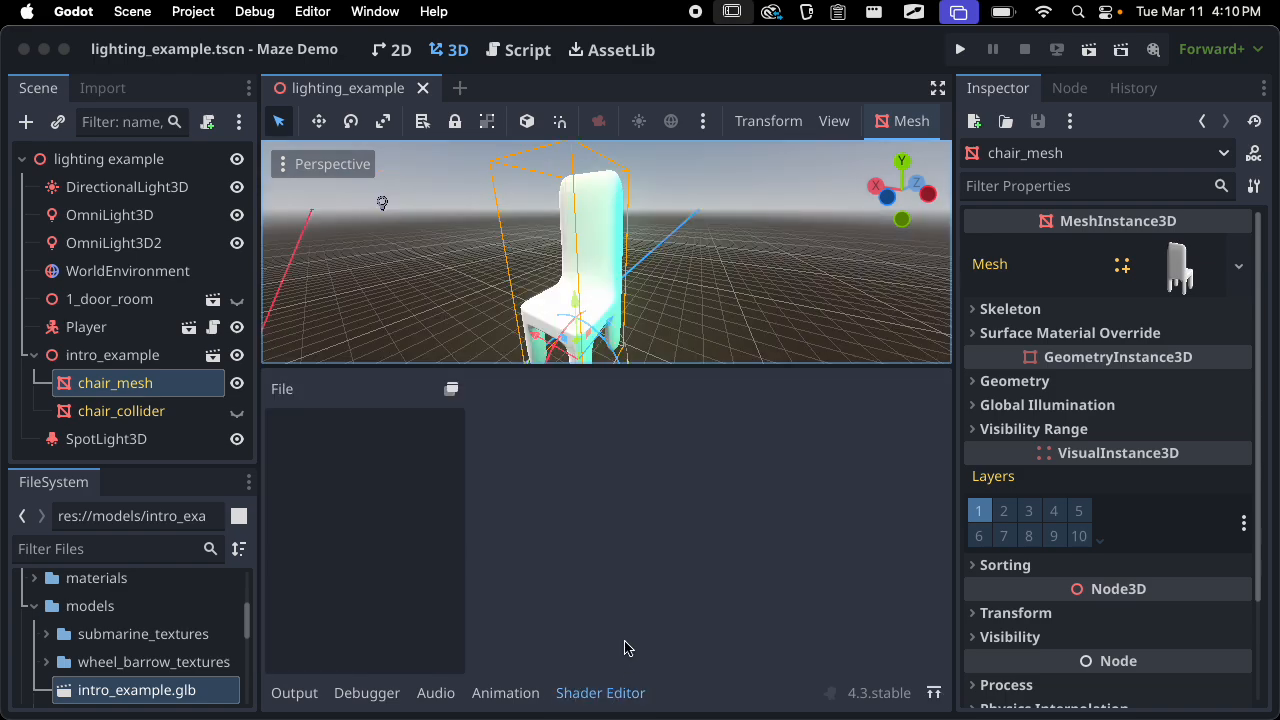
pyautogui.click(605, 692)
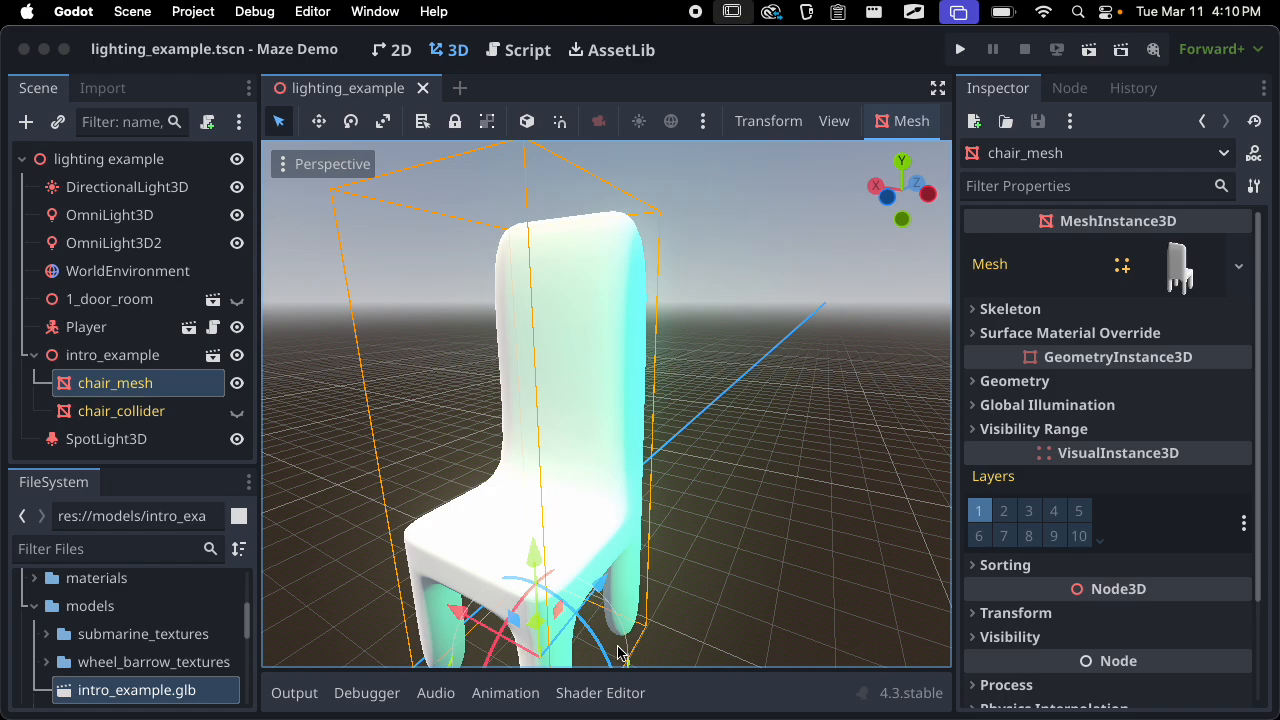
# Switch to Chrome and point out the textures topic in the Week 6 demo entry
pyautogui.press('super+Tab')
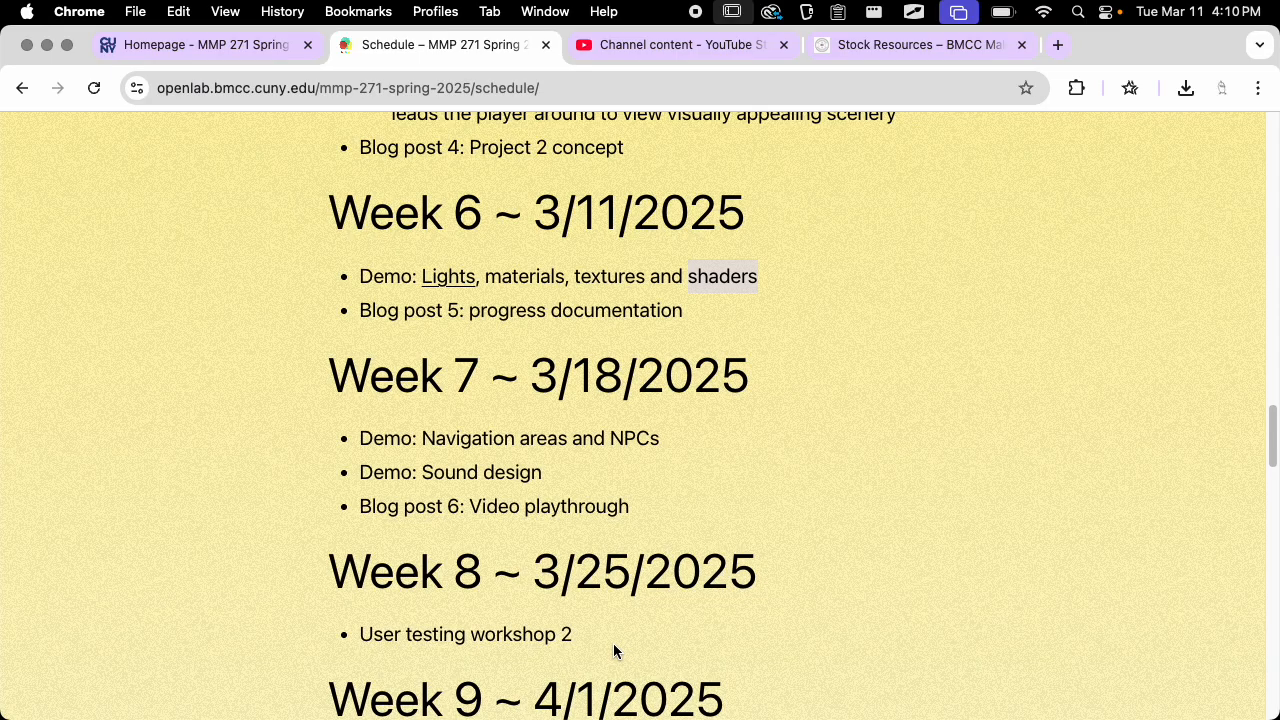
pyautogui.click(700, 268)
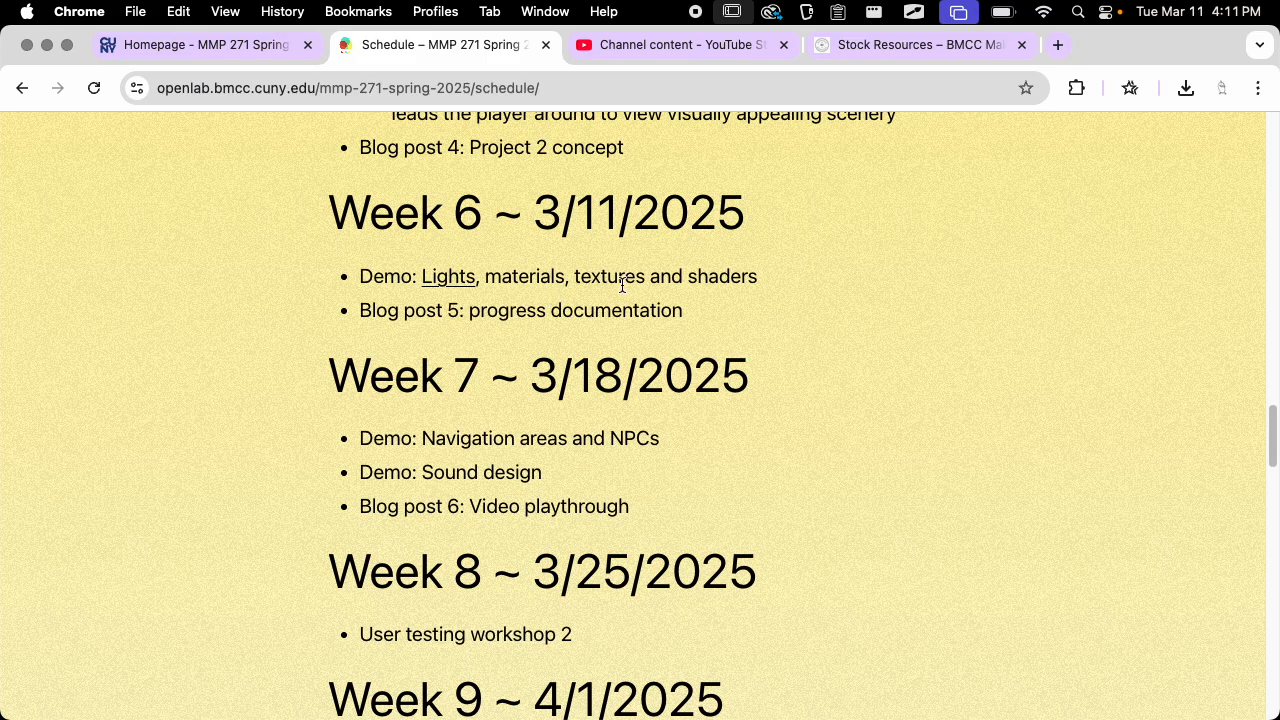
pyautogui.moveTo(576, 278)
pyautogui.mouseDown()
pyautogui.moveTo(646, 279)
pyautogui.moveTo(585, 277)
pyautogui.mouseUp()
# Return to Godot, widen the Inspector, and expand chair_mesh's Geometry properties to reach Material Override
pyautogui.press('super+Tab')
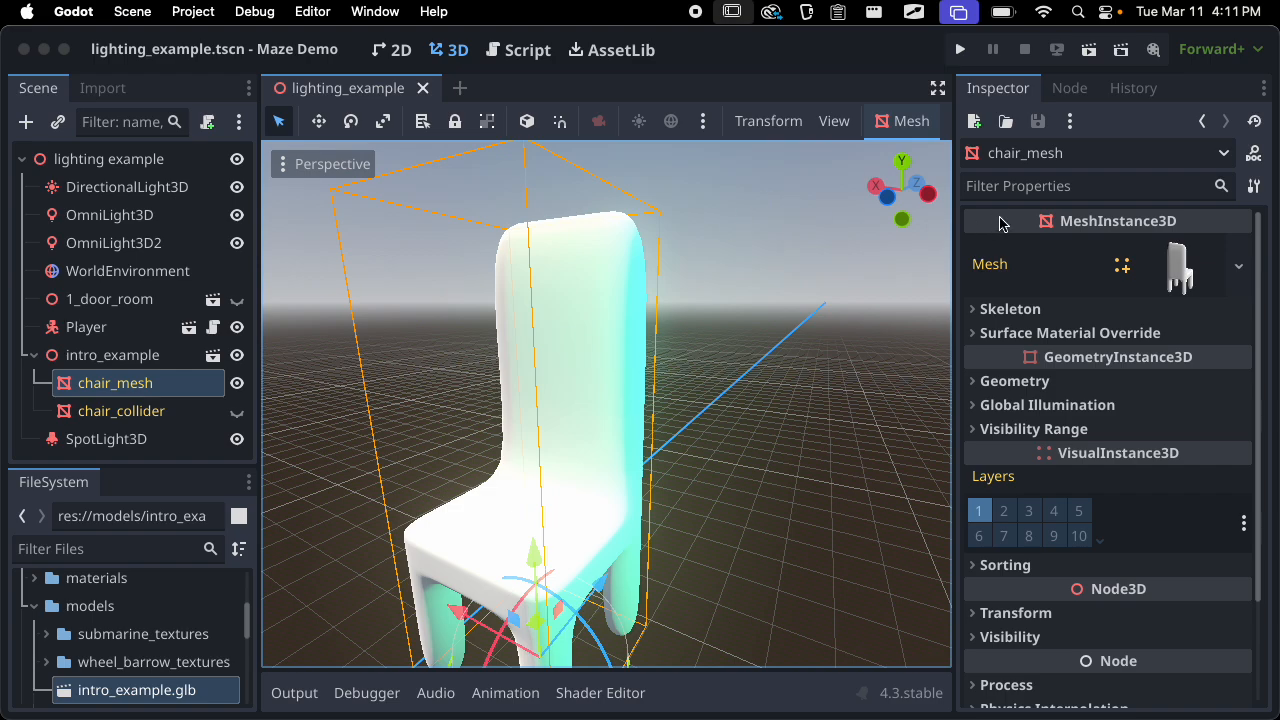
pyautogui.moveTo(952, 276); pyautogui.dragTo(876, 276)
pyautogui.scroll(1, 548, 328)
pyautogui.scroll(-1, 548, 328)
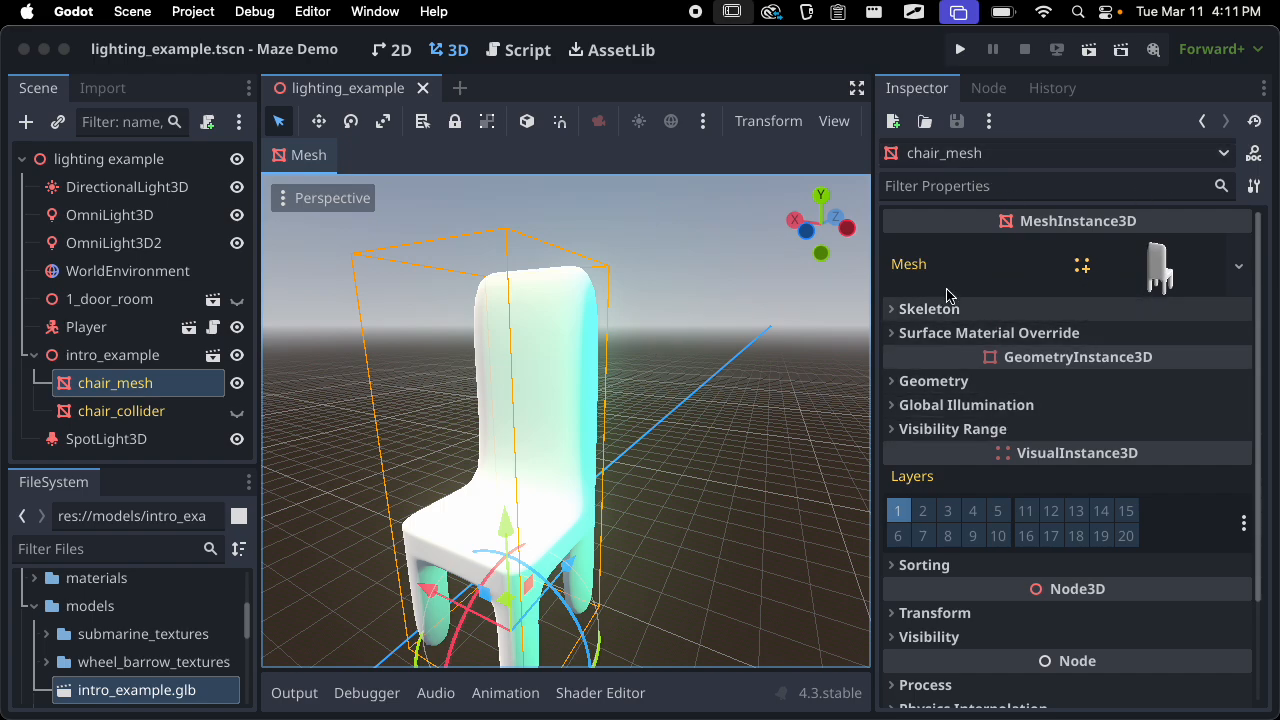
pyautogui.click(970, 383)
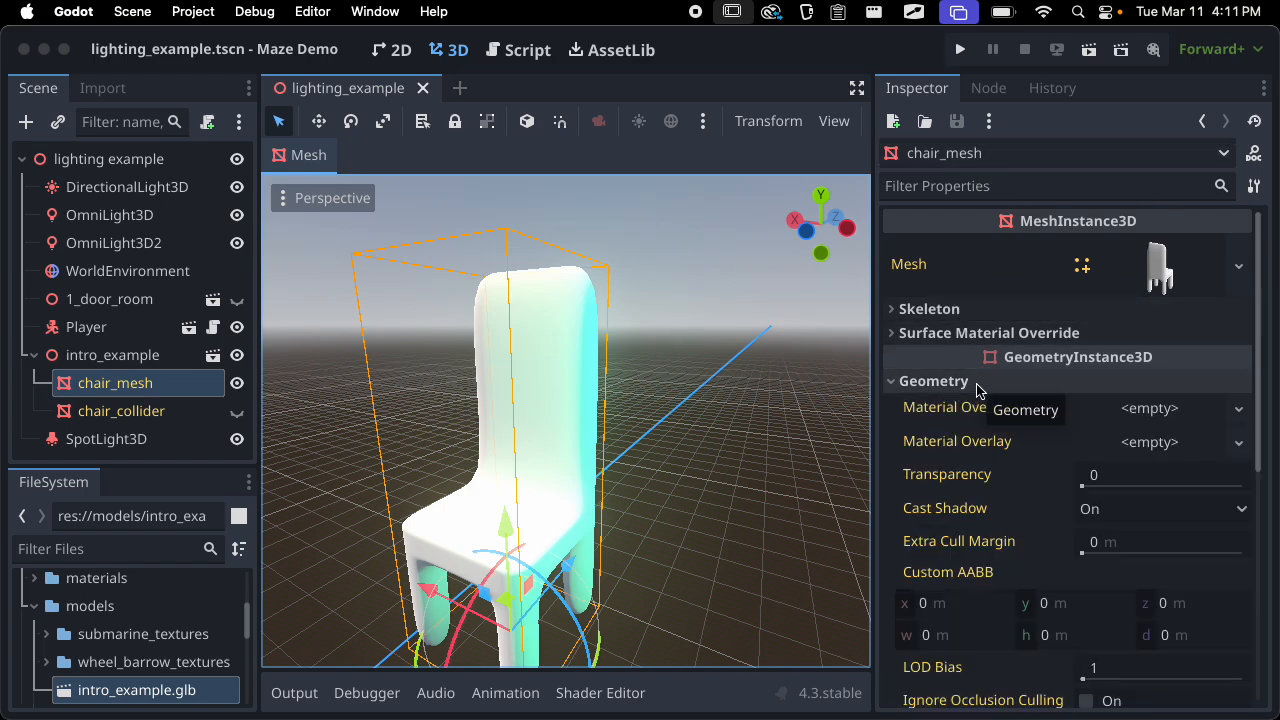
pyautogui.click(948, 407)
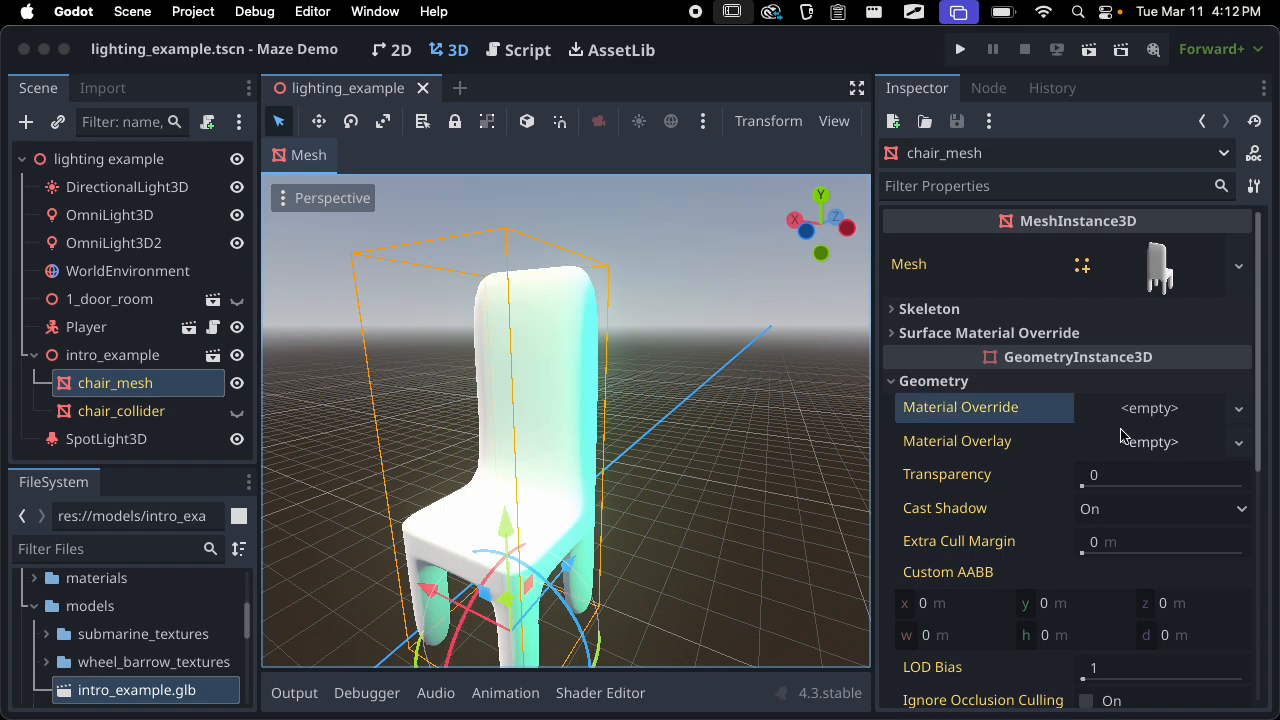
# Enlarge the file browser, collapse the models folder, and select blue_grid.tres in the materials folder
pyautogui.moveTo(145, 464); pyautogui.dragTo(148, 290)
pyautogui.click(36, 420)
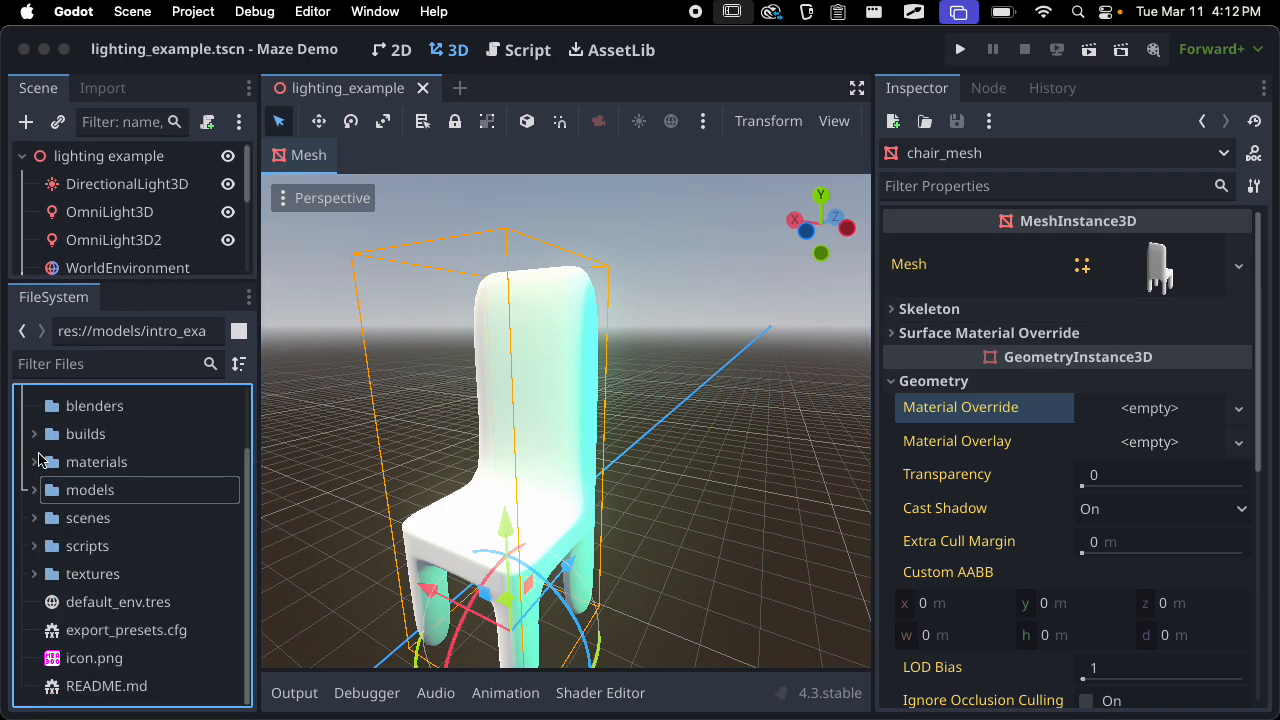
pyautogui.click(34, 461)
pyautogui.moveTo(55, 489); pyautogui.dragTo(178, 487)
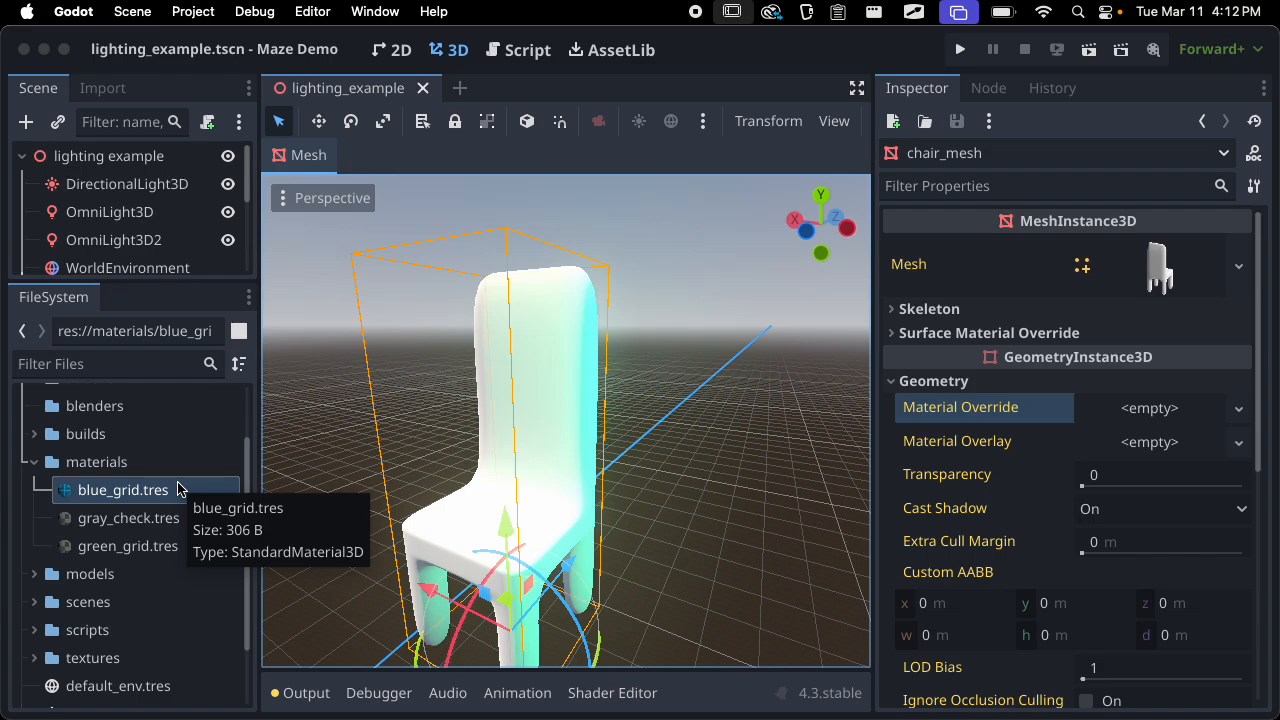
# Assign blue_grid.tres as the Material Override of chair_mesh
pyautogui.click(1157, 262)
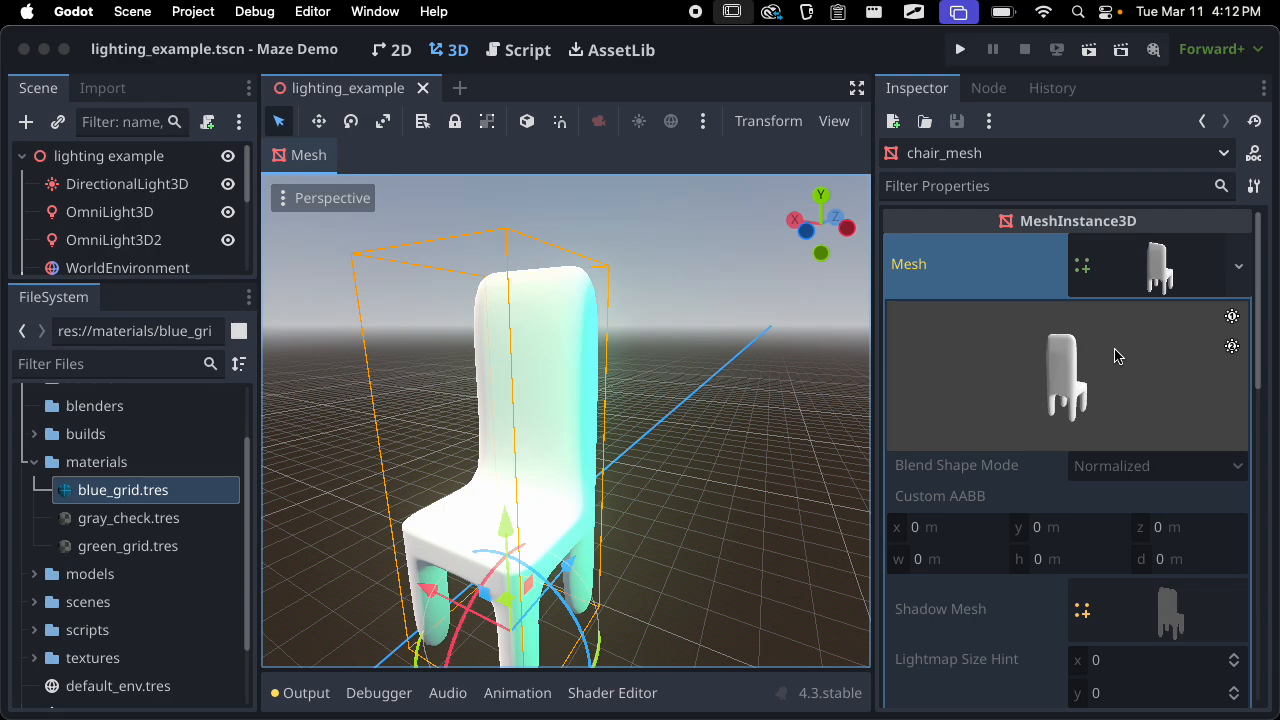
pyautogui.click(1165, 278)
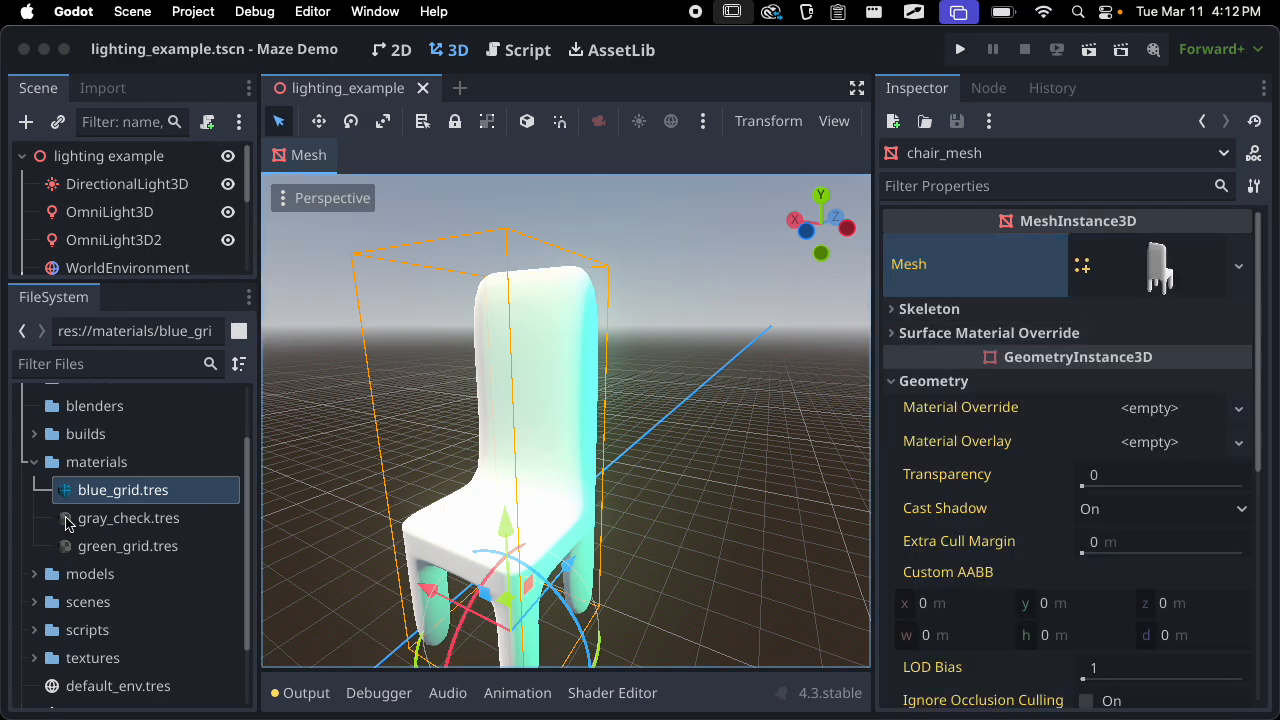
pyautogui.moveTo(138, 494); pyautogui.dragTo(1141, 400)
# Duplicate chair_mesh and move the copy along the X axis beside the original chair
pyautogui.scroll(-5, 576, 433)
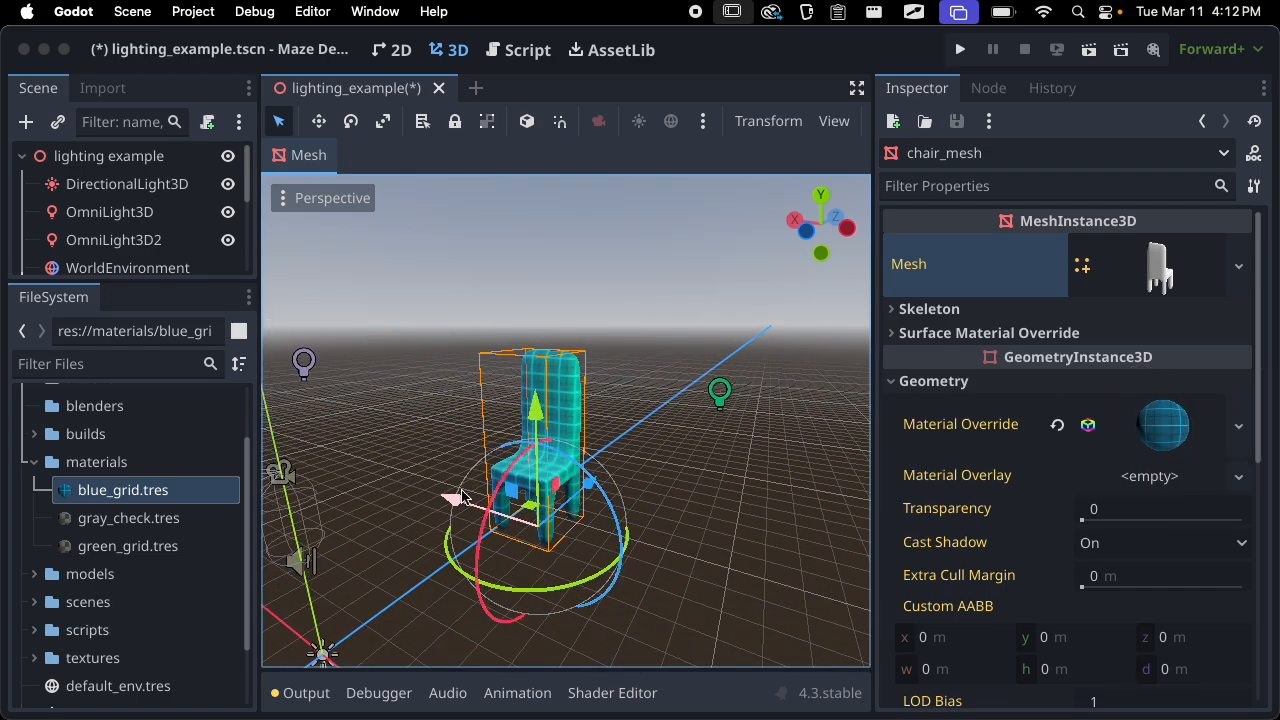
pyautogui.press('super+d')
pyautogui.moveTo(455, 497); pyautogui.dragTo(620, 528)
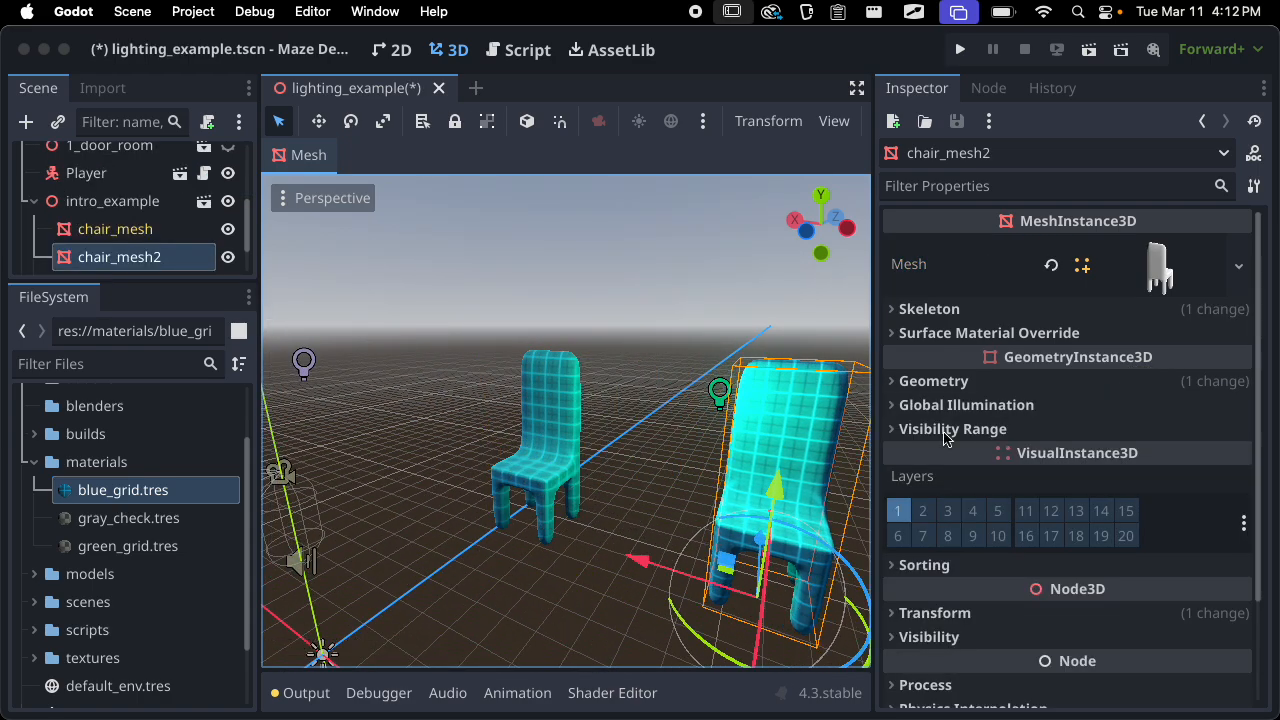
# Clear the Material Override in the duplicate chair's Geometry properties
pyautogui.click(985, 381)
pyautogui.click(1057, 426)
pyautogui.scroll(-4, 534, 509)
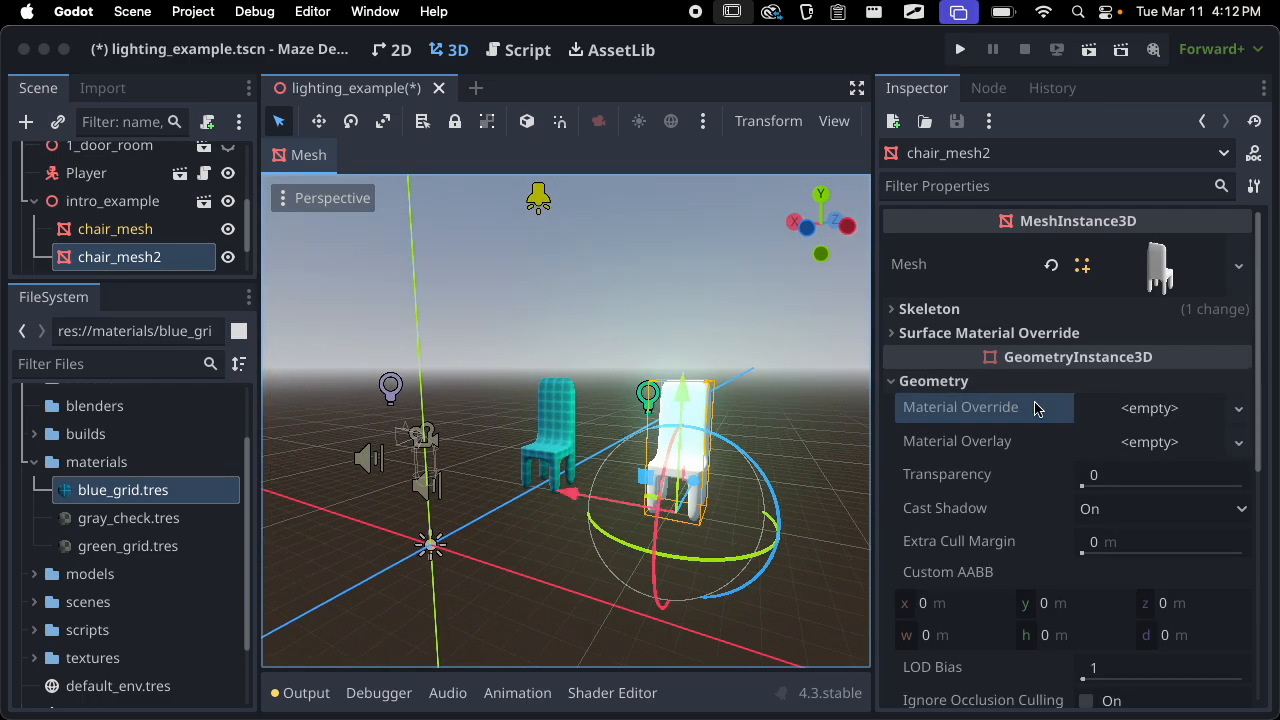
pyautogui.moveTo(612, 444); pyautogui.dragTo(518, 512, button='middle')
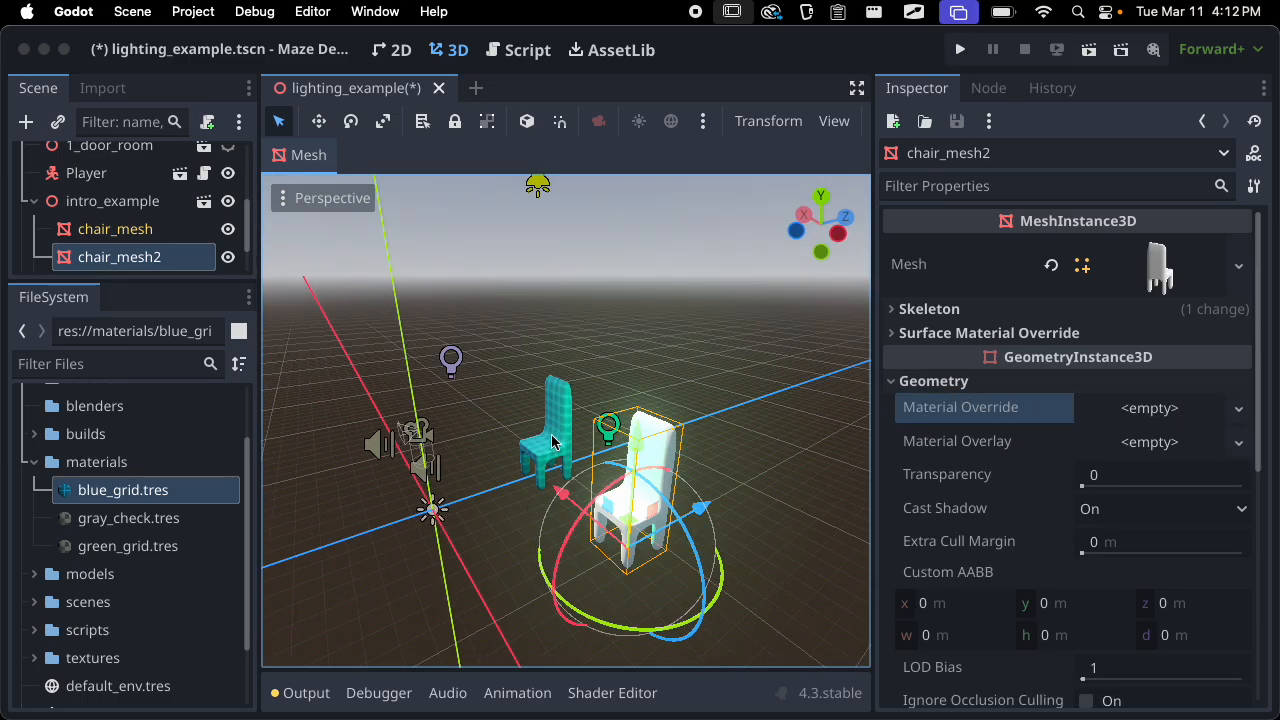
# Try to assign blue_grid.tres to the Surface 0 material inside the duplicate chair's mesh resource
pyautogui.click(1155, 266)
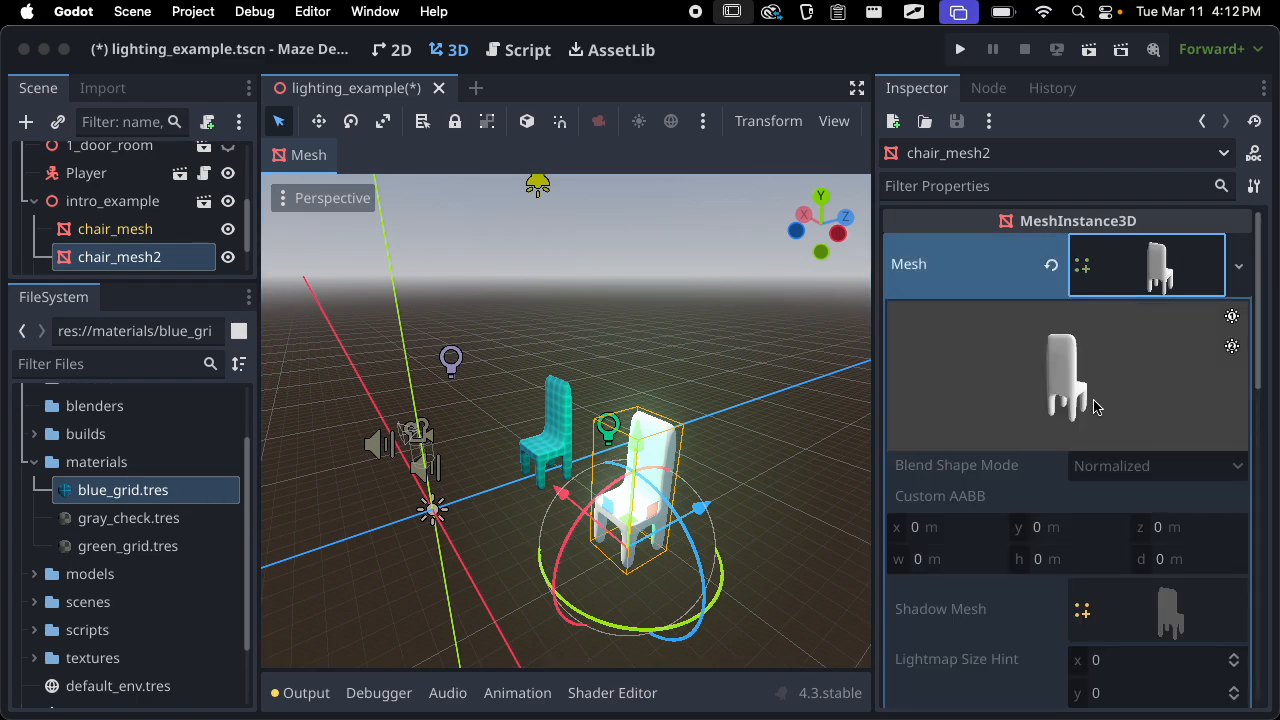
pyautogui.scroll(-5, 1154, 491)
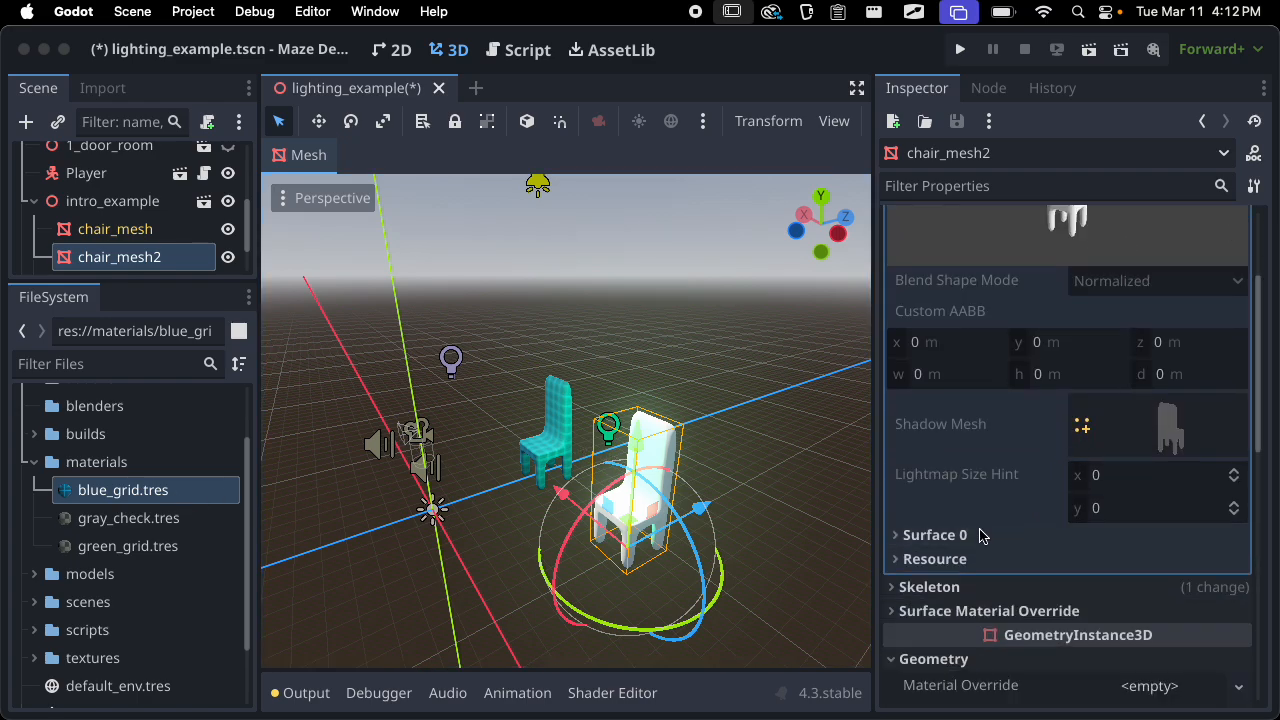
pyautogui.click(993, 533)
pyautogui.scroll(-4, 1075, 450)
pyautogui.click(1121, 461)
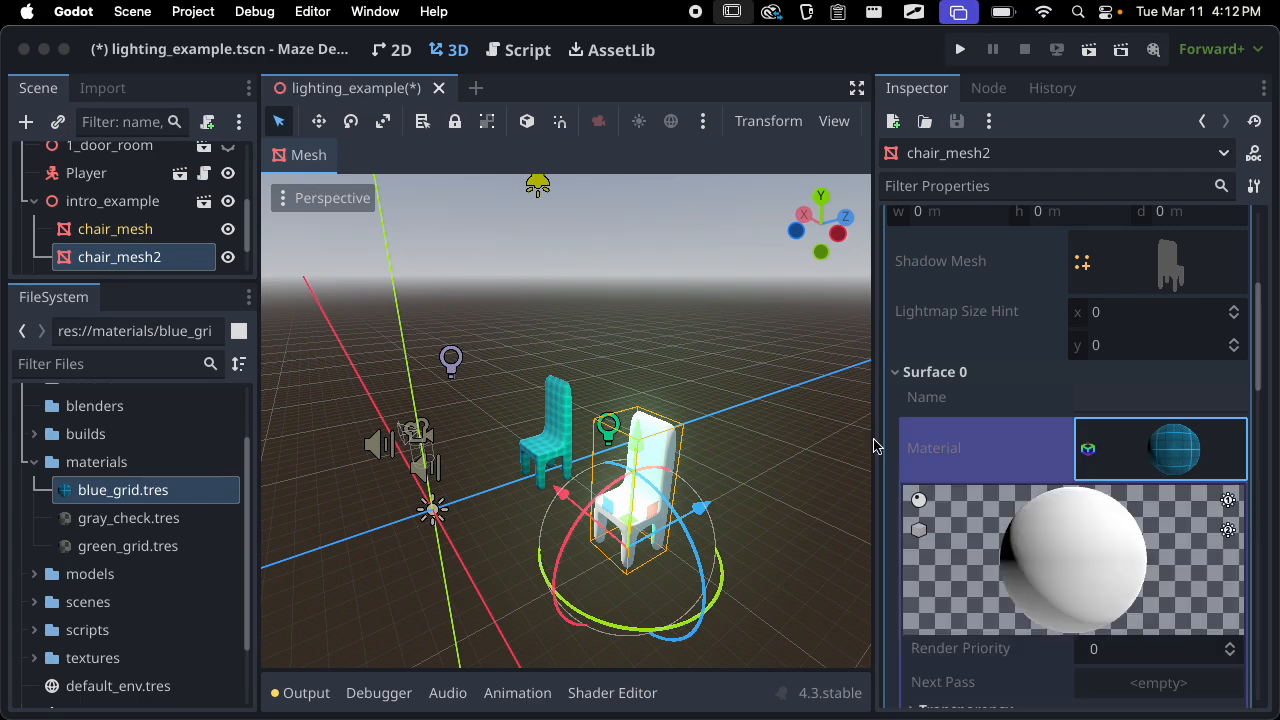
pyautogui.scroll(-3, 1000, 440)
pyautogui.moveTo(122, 490); pyautogui.dragTo(1210, 294)
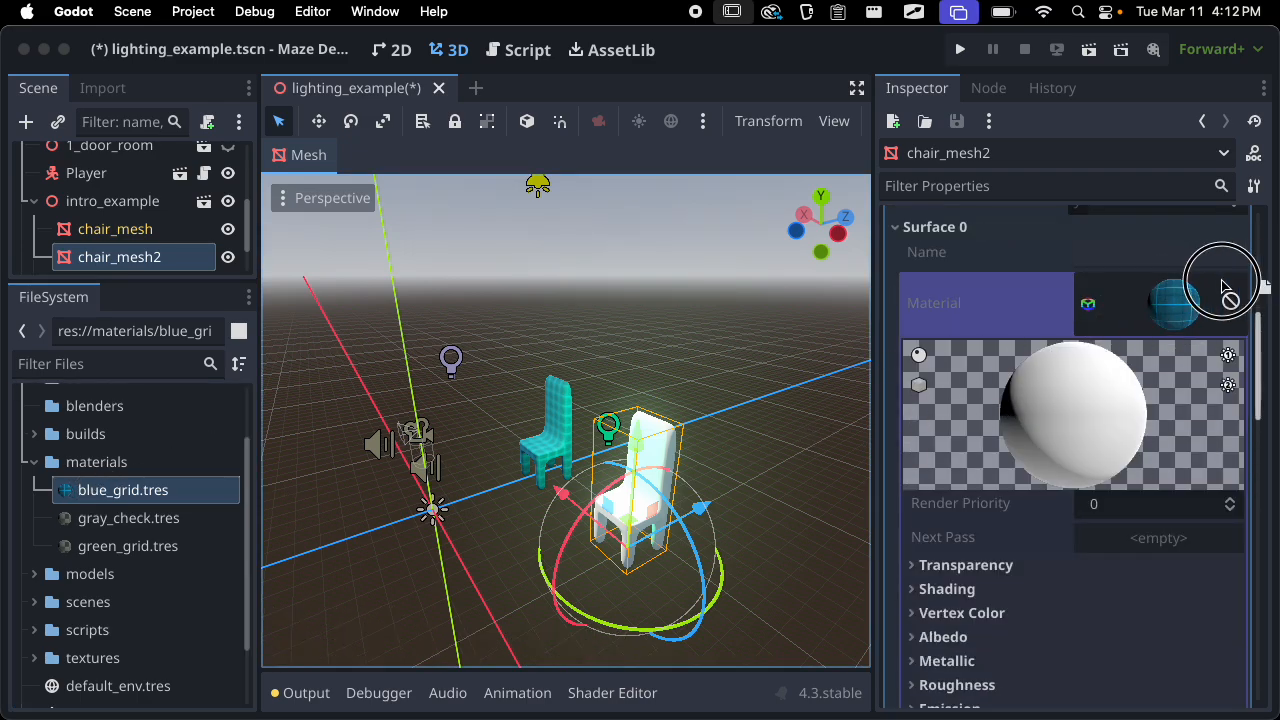
# Compare the original chair_mesh with the duplicate by selecting each in turn and viewing both chairs
pyautogui.hscroll(-5, 660, 445)
pyautogui.scroll(4, 1080, 328)
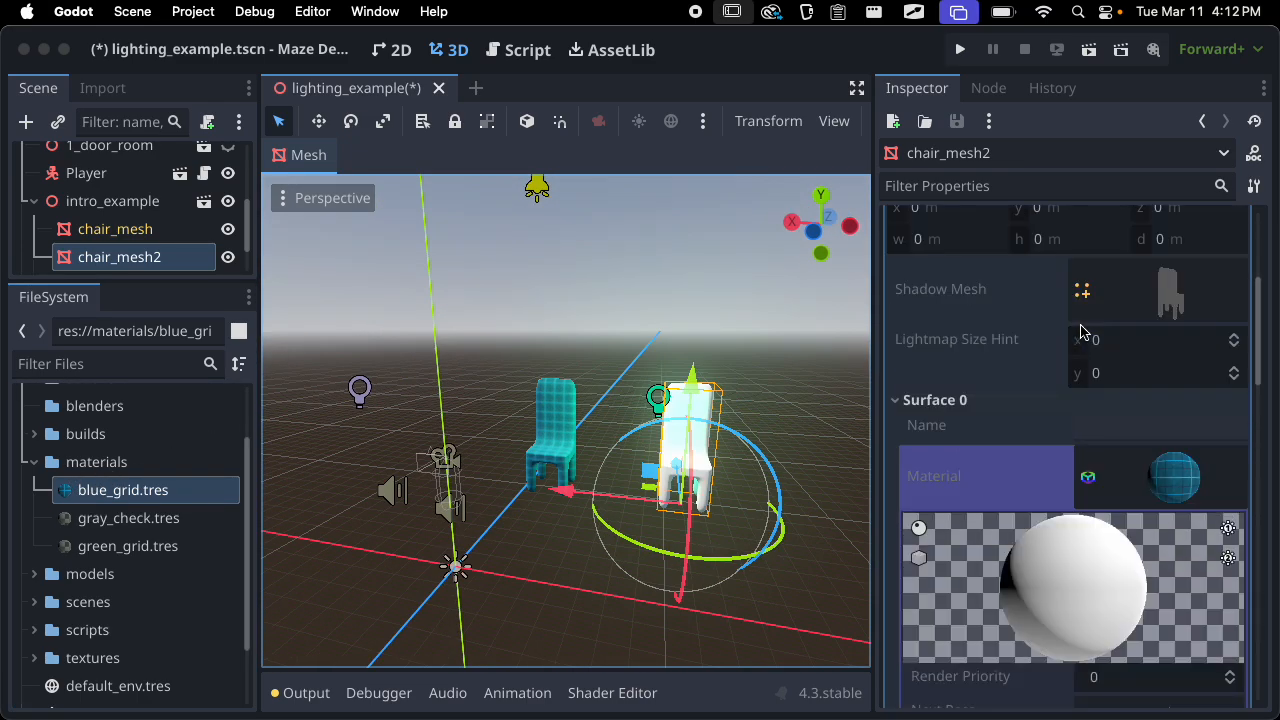
pyautogui.scroll(4, 1080, 330)
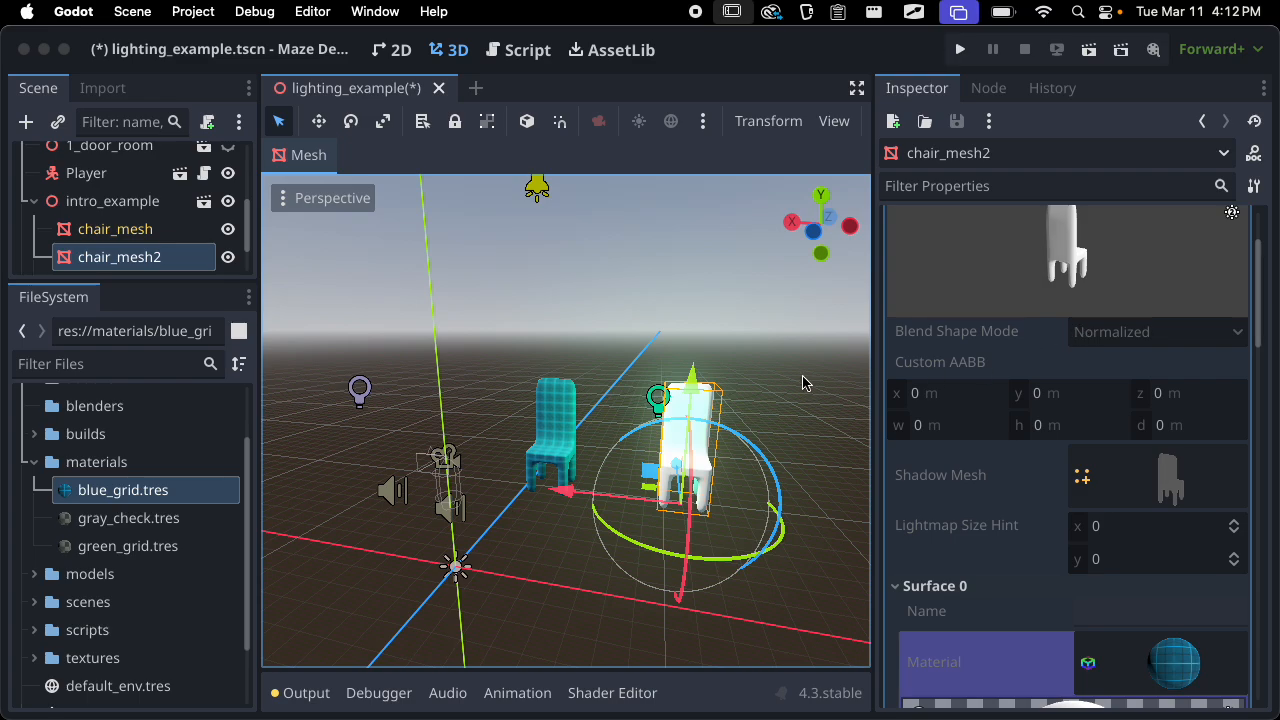
pyautogui.click(148, 231)
pyautogui.click(148, 257)
pyautogui.scroll(-5, 555, 320)
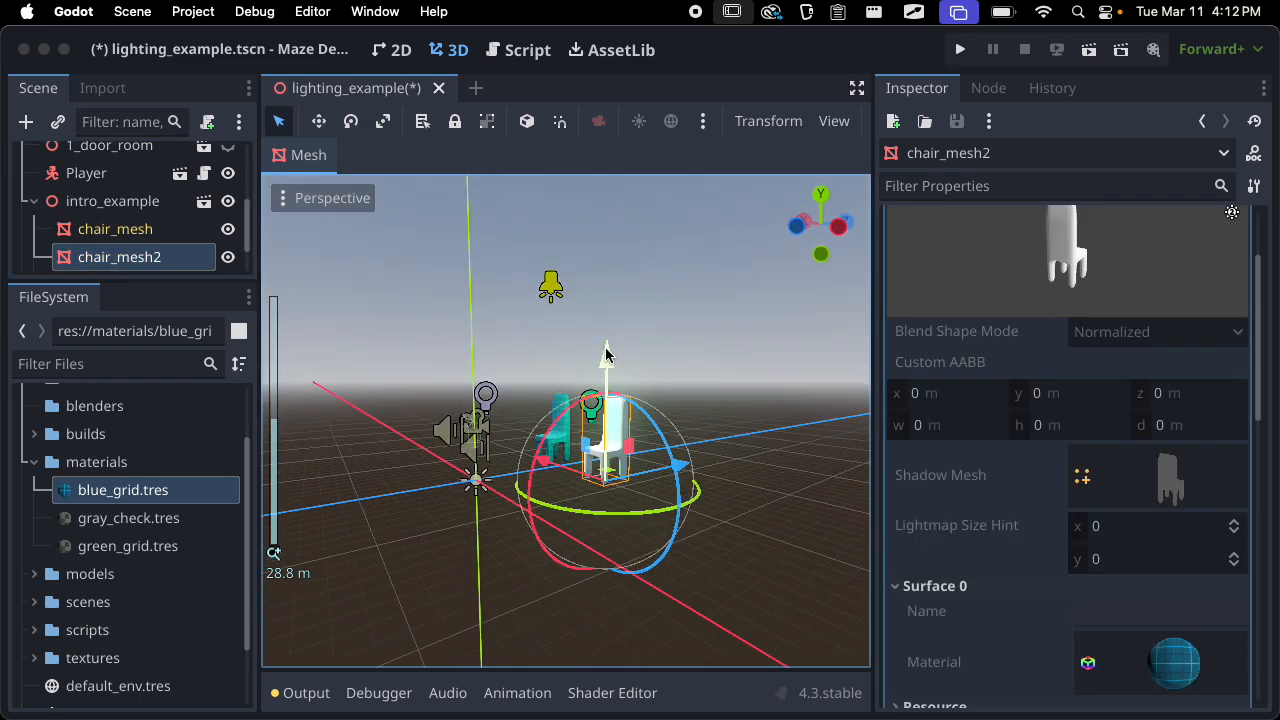
# Add a MeshInstance3D node as a direct child of the lighting example root node
pyautogui.scroll(-3, 1057, 412)
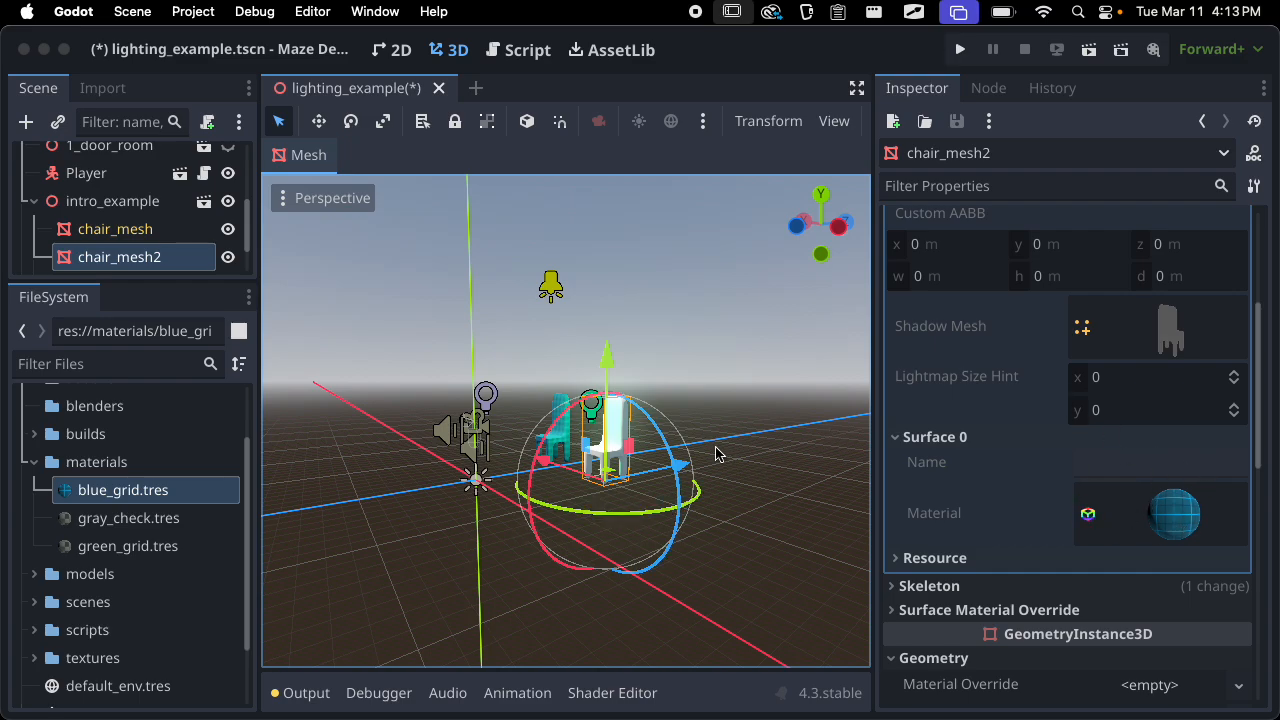
pyautogui.scroll(2, 725, 452)
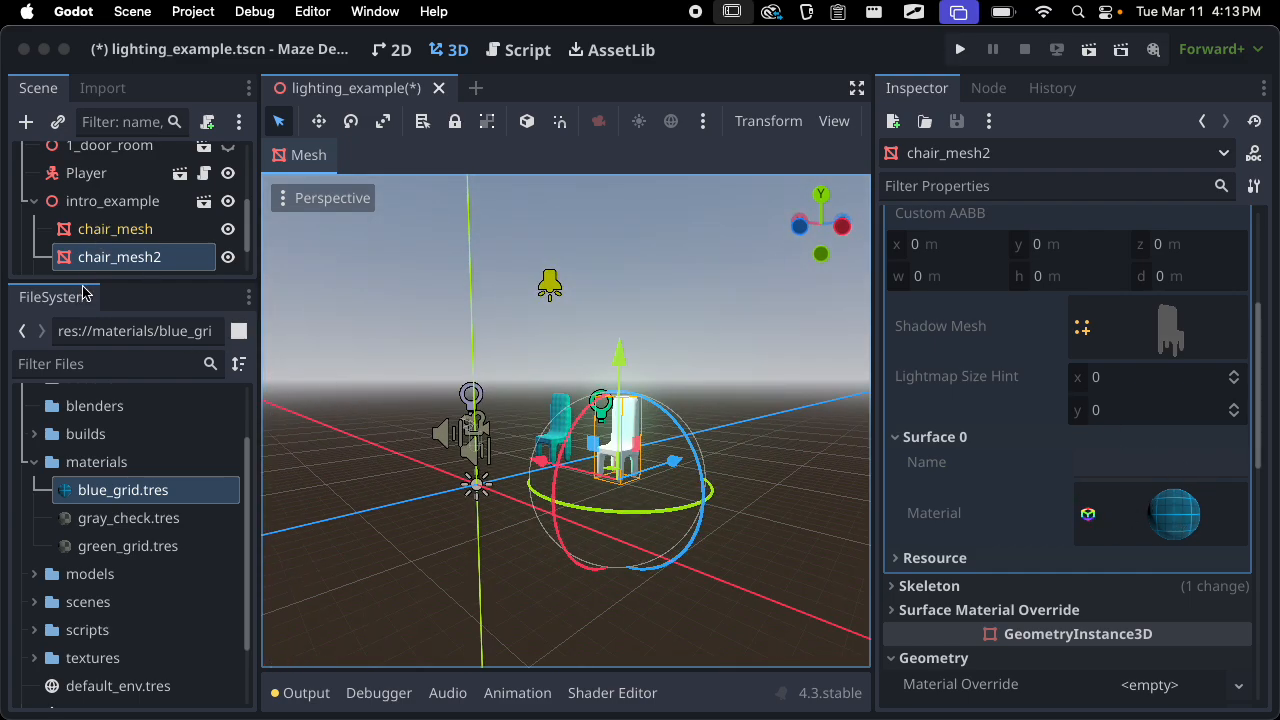
pyautogui.moveTo(86, 283); pyautogui.dragTo(95, 452)
pyautogui.click(34, 314)
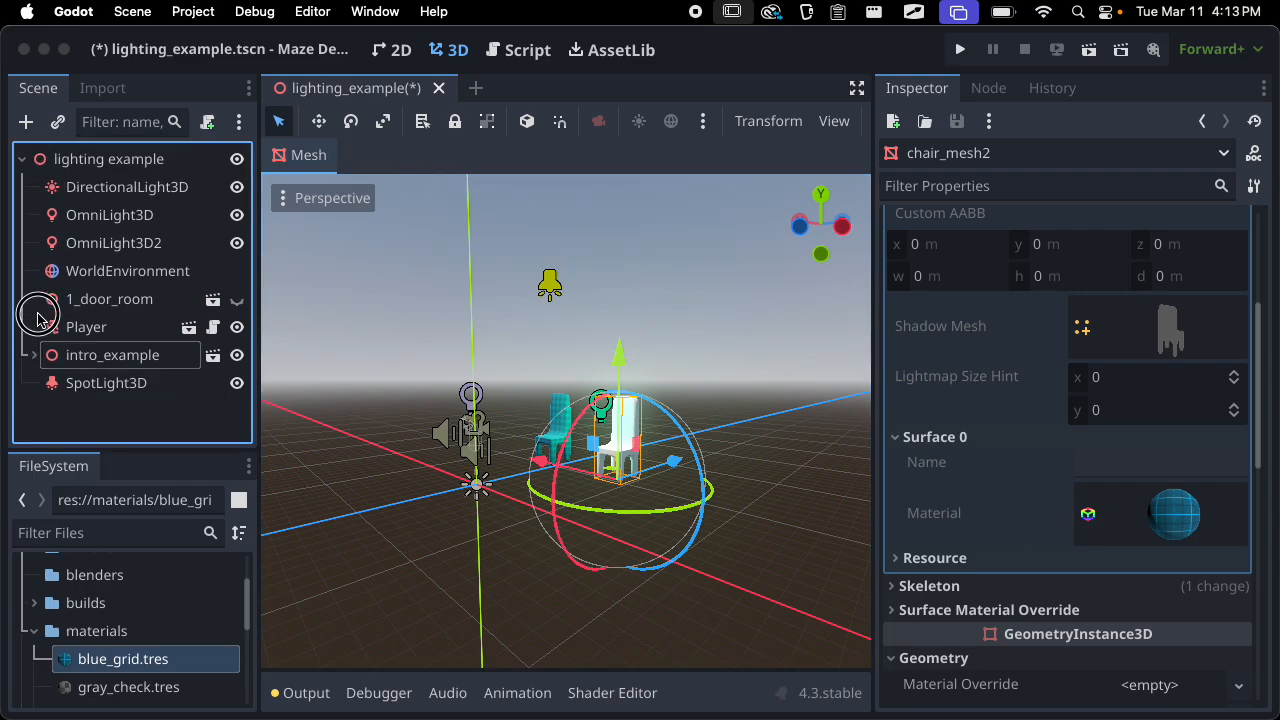
pyautogui.click(80, 187)
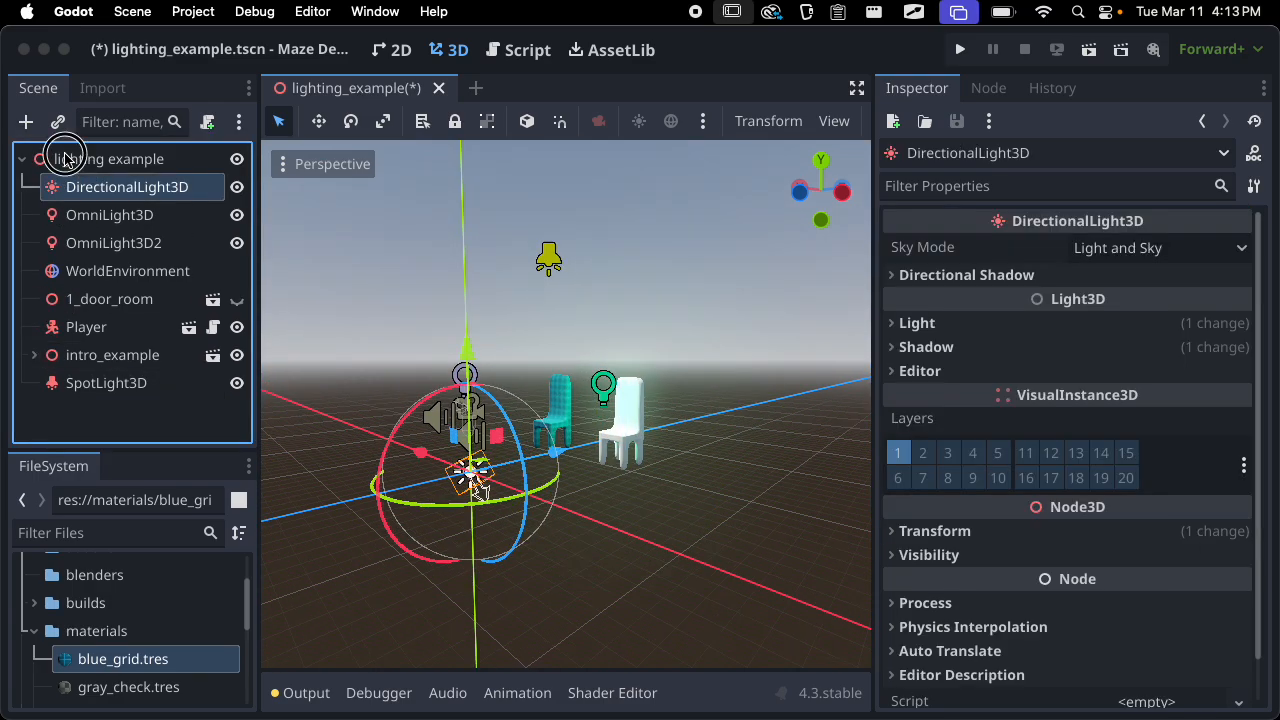
pyautogui.click(95, 159)
pyautogui.click(26, 121)
pyautogui.write('mes')
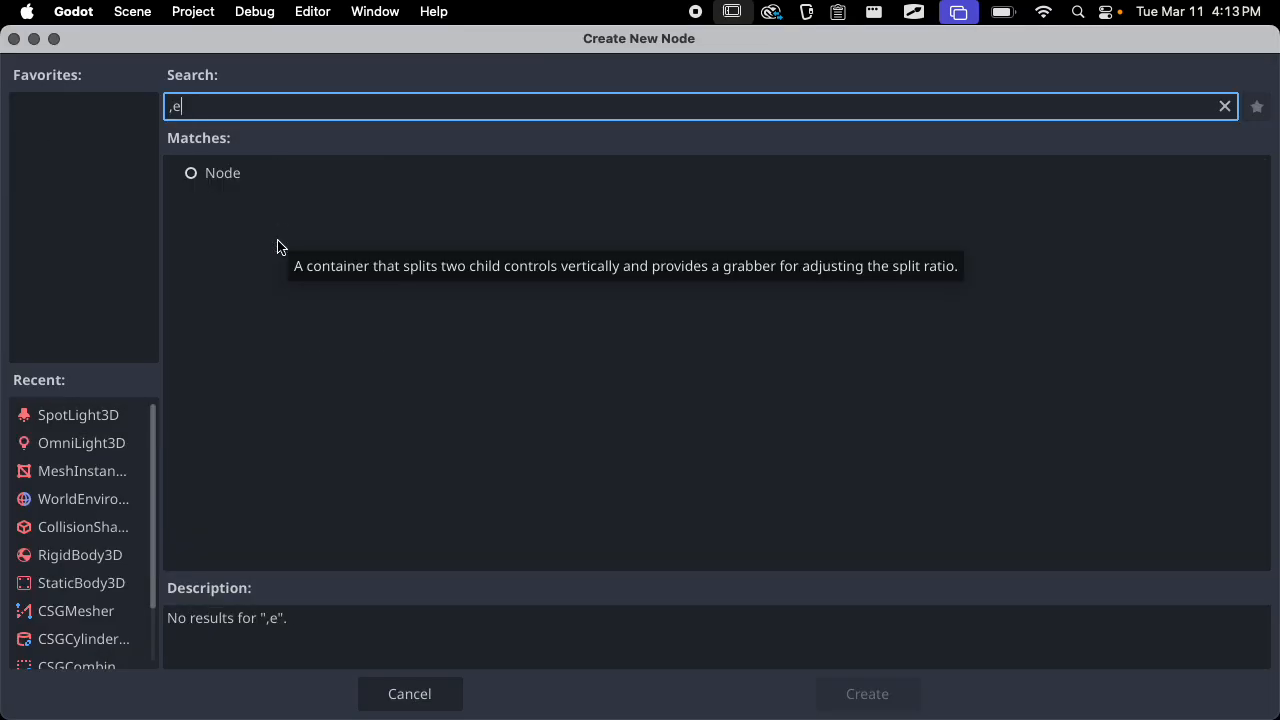
pyautogui.write('h')
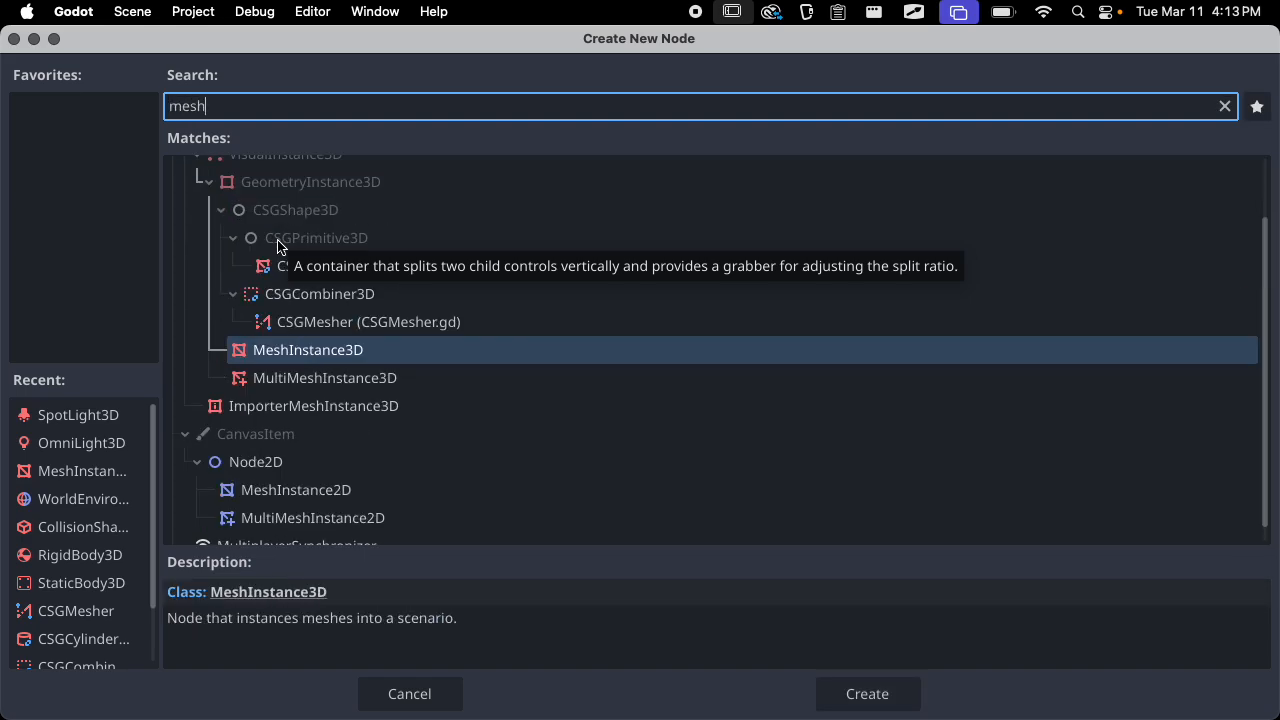
pyautogui.click(325, 352)
pyautogui.click(900, 692)
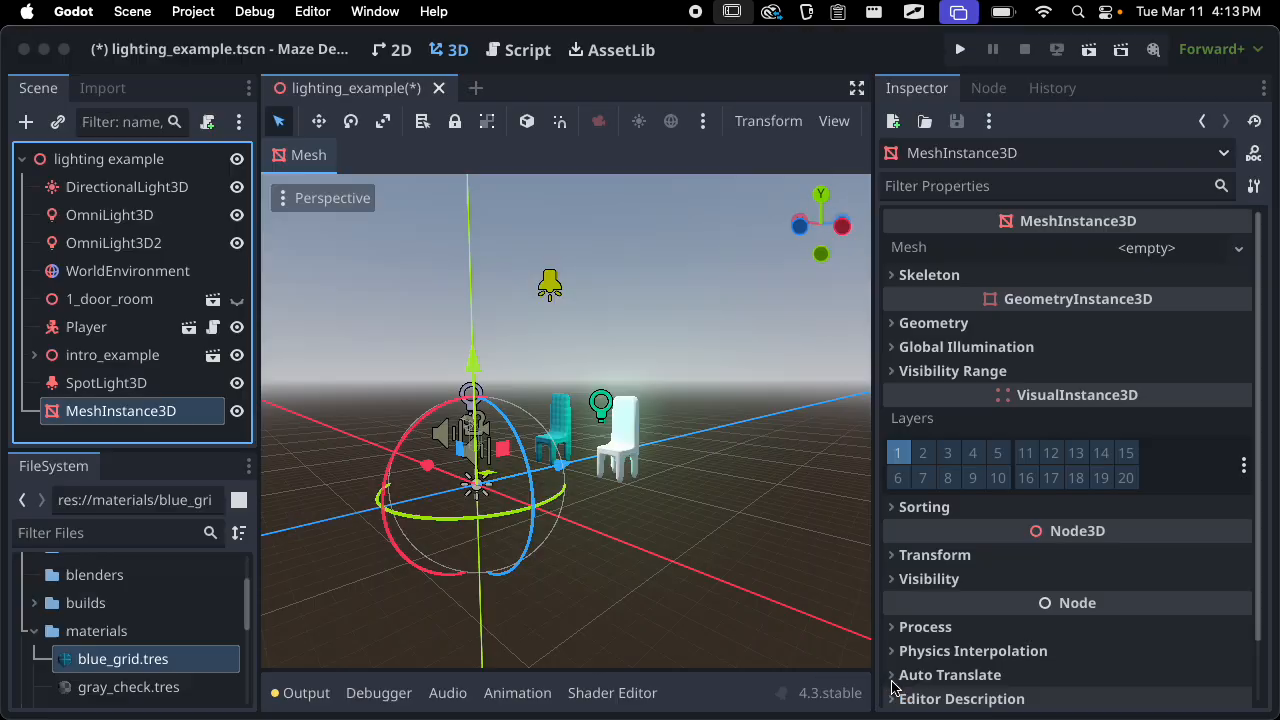
# Assign a new TorusMesh to the MeshInstance3D's Mesh property and focus the view on it
pyautogui.click(1180, 247)
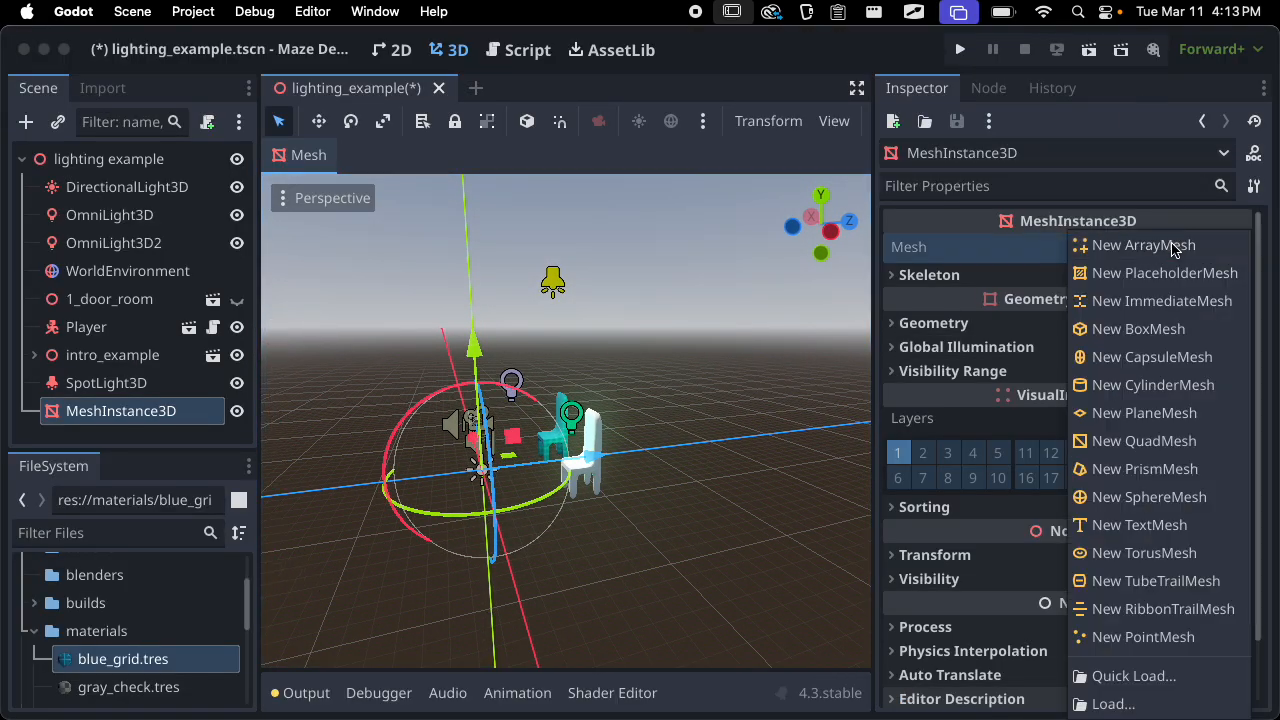
pyautogui.click(1145, 553)
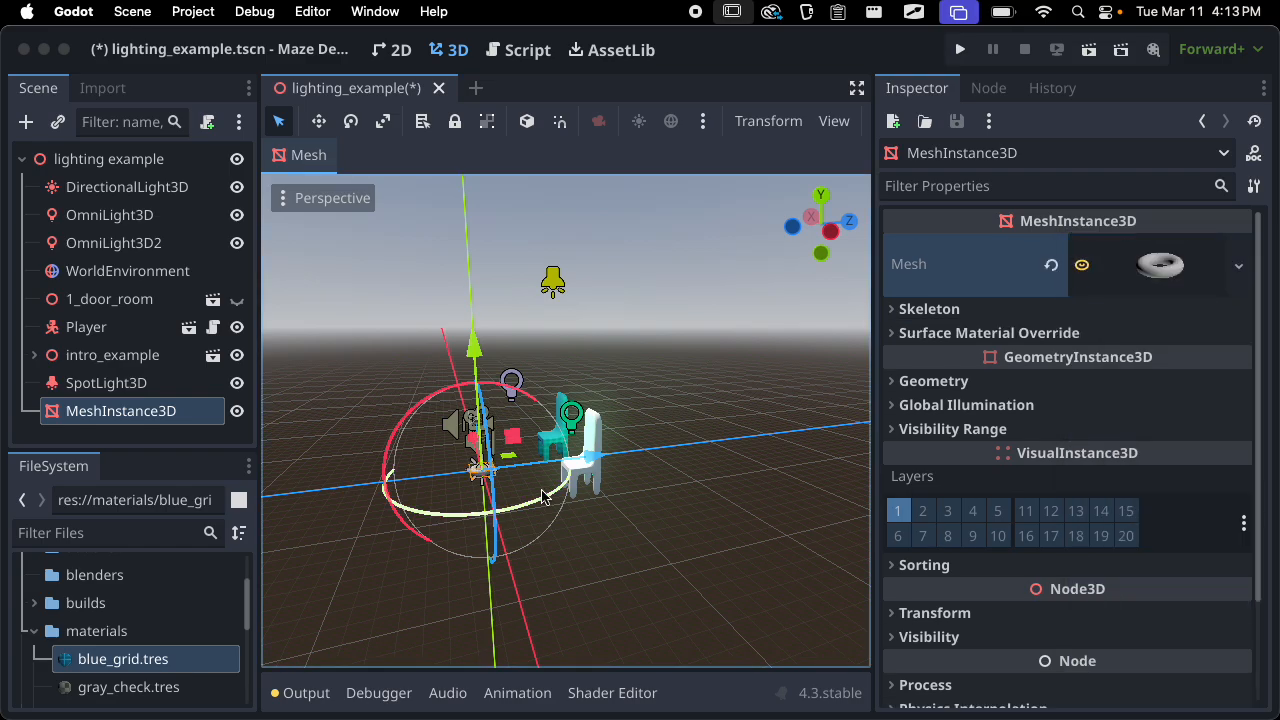
pyautogui.press('f')
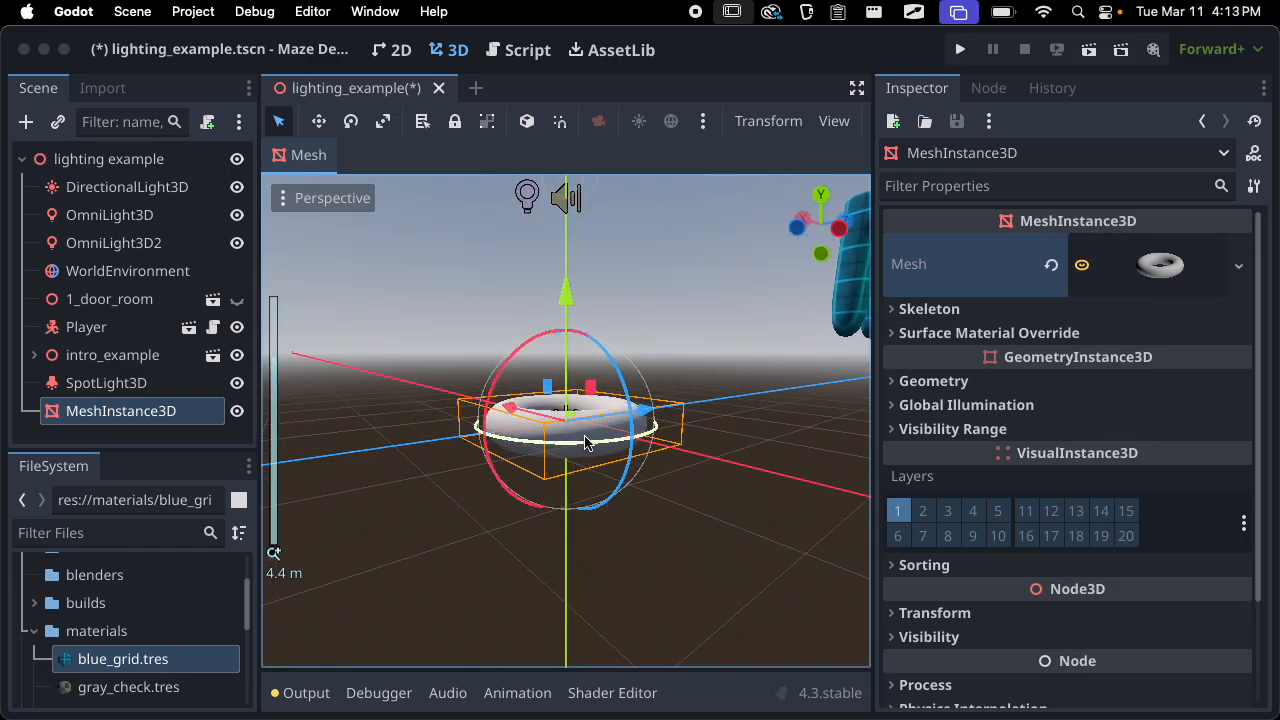
# Enlarge the torus by setting its inner radius to 2.696 and outer radius to 8.215
pyautogui.click(1059, 309)
pyautogui.click(1157, 266)
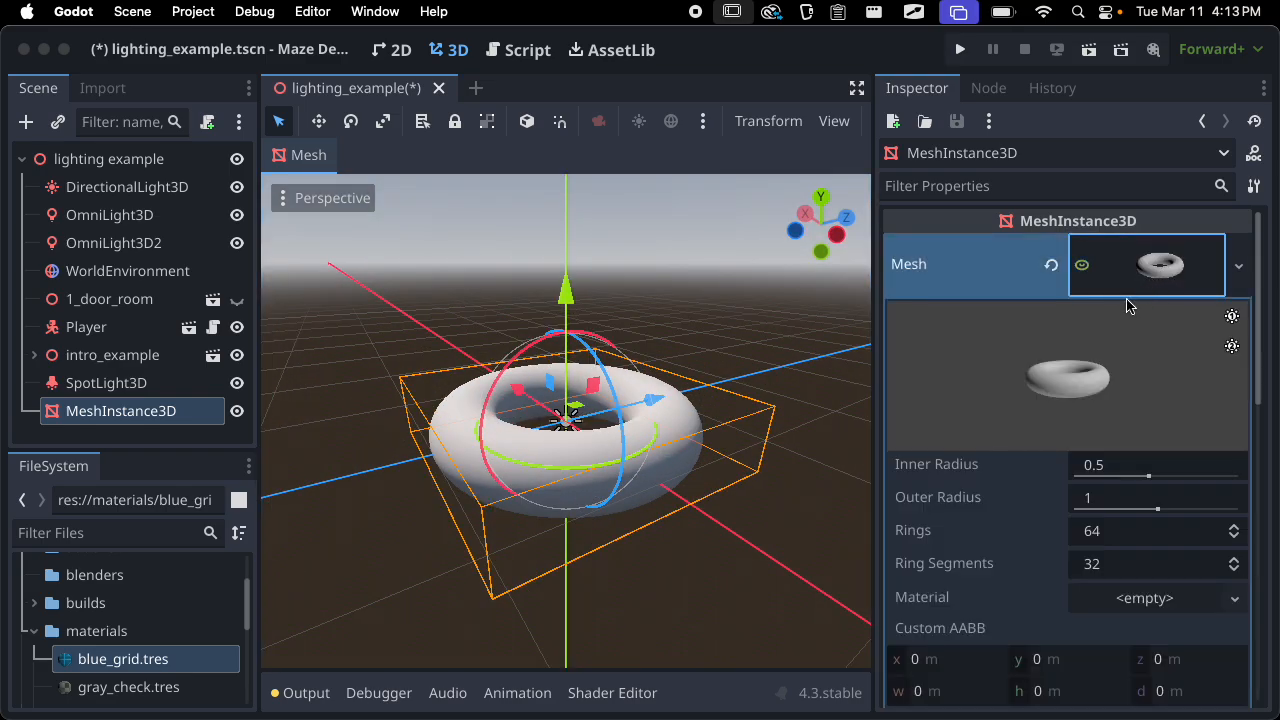
pyautogui.moveTo(1148, 477); pyautogui.dragTo(1195, 510)
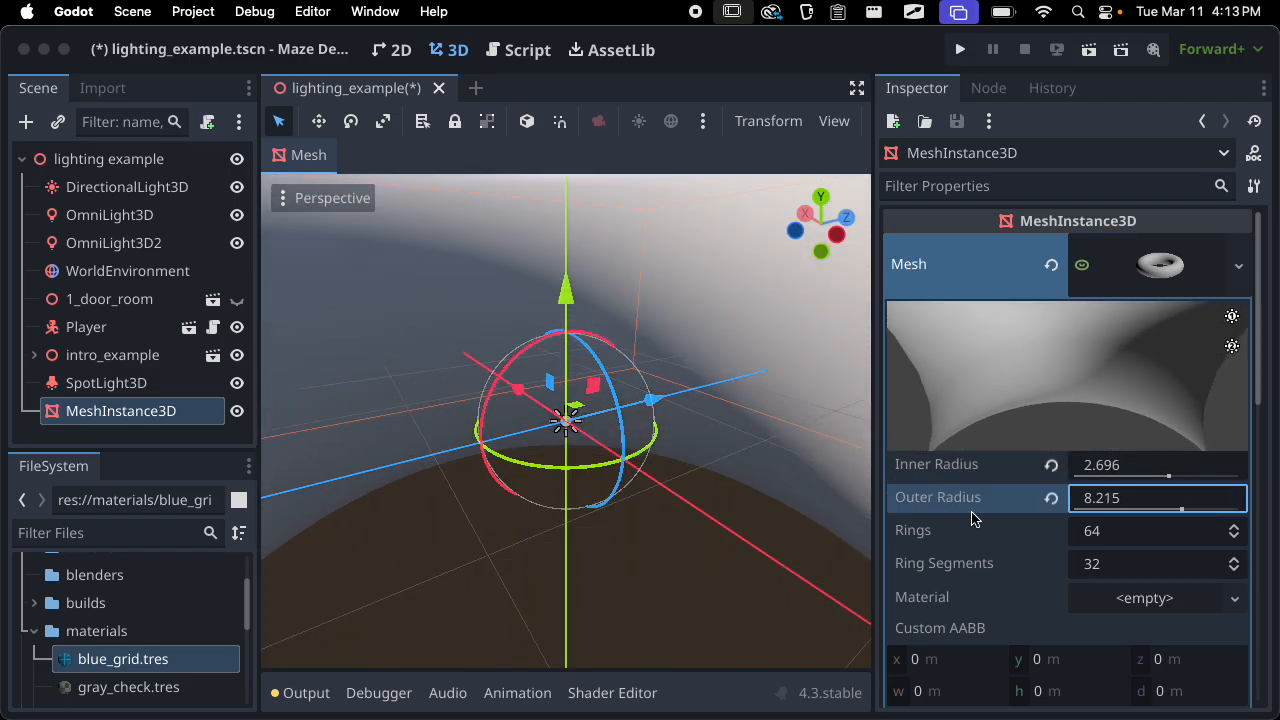
pyautogui.scroll(-8, 786, 489)
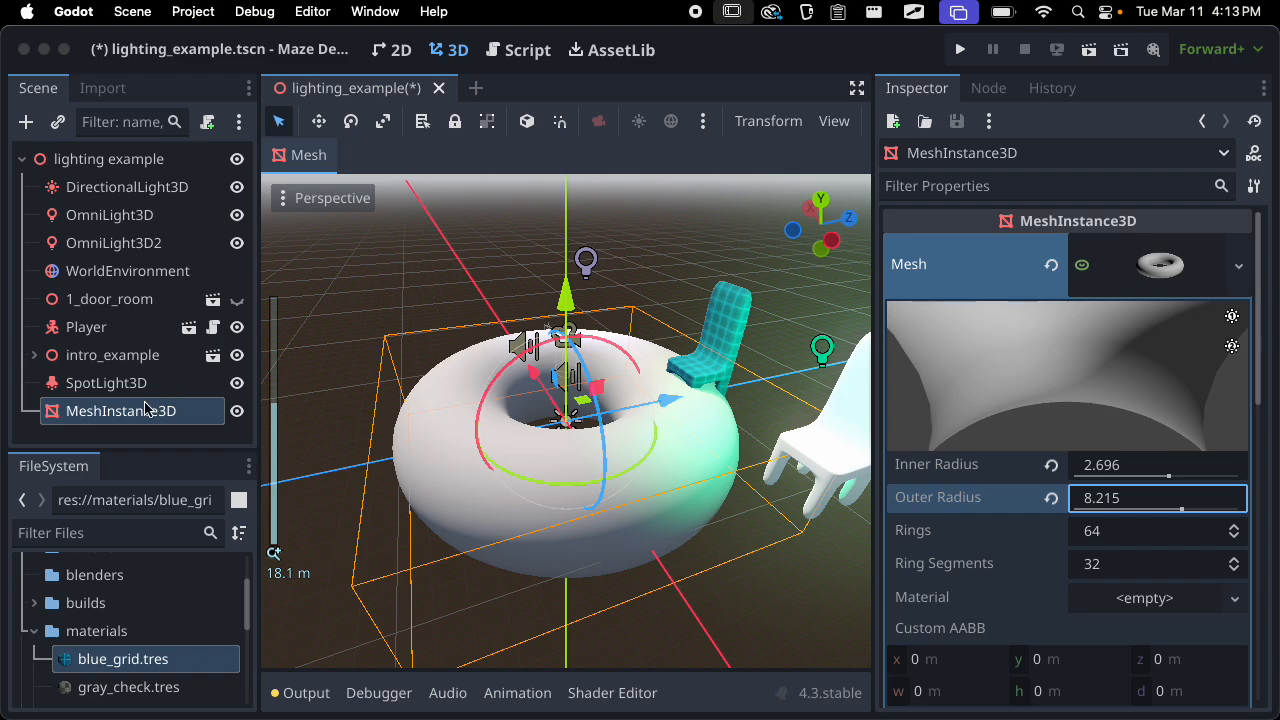
# Assign blue_grid.tres to the Material property inside the torus mesh resource
pyautogui.click(1115, 266)
pyautogui.click(1120, 268)
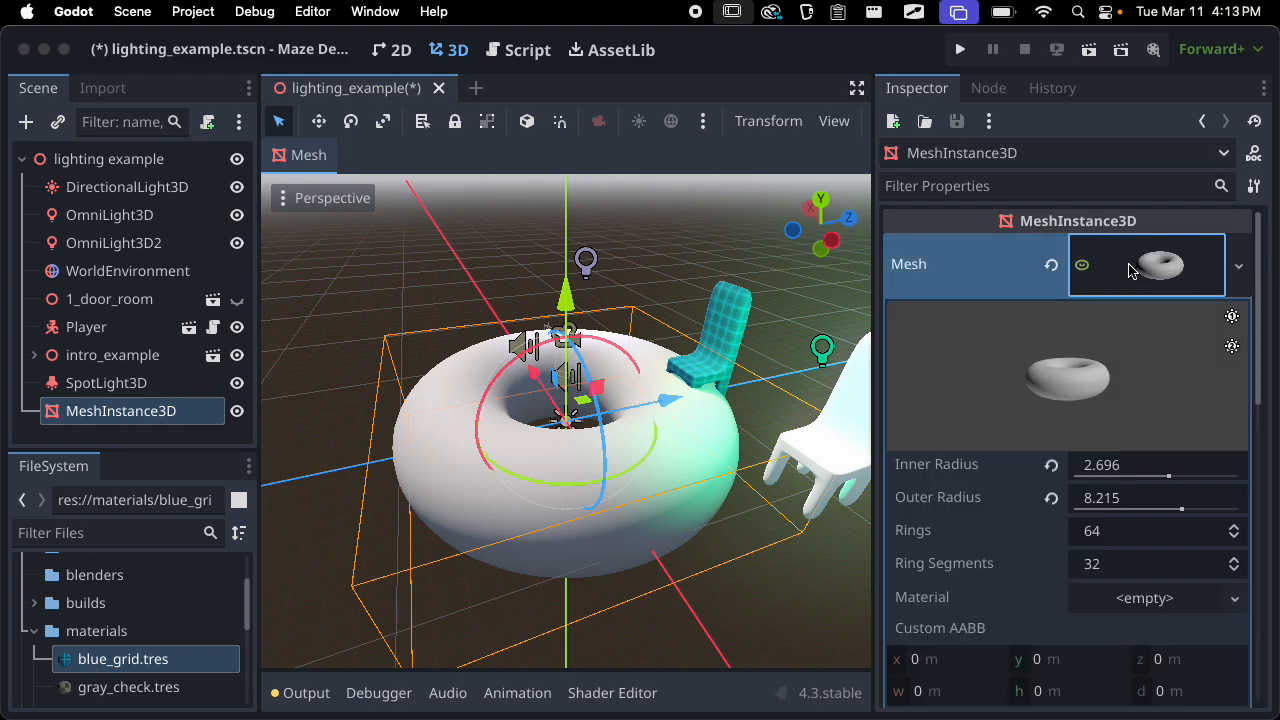
pyautogui.scroll(-3, 1143, 416)
pyautogui.click(107, 663)
pyautogui.moveTo(107, 663); pyautogui.dragTo(1145, 455)
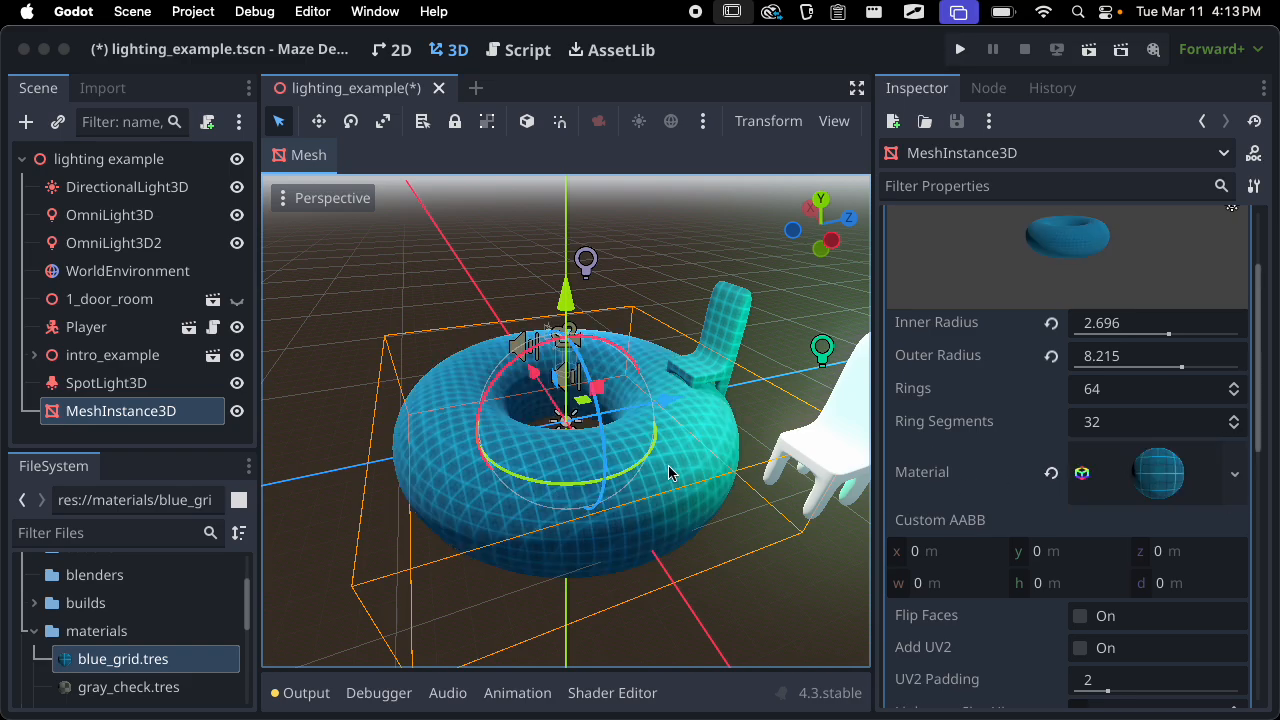
# Duplicate the torus MeshInstance3D and move the original along the Z axis away from the copy
pyautogui.scroll(-5, 648, 430)
pyautogui.press('super+d')
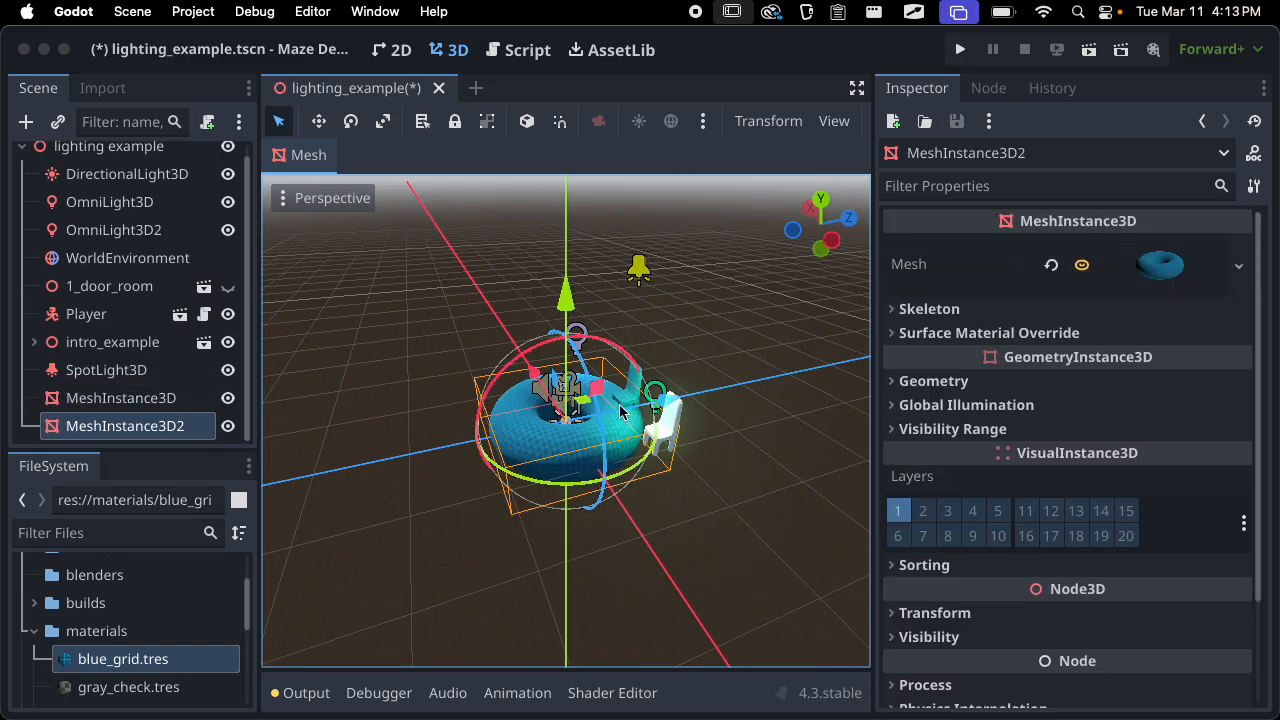
pyautogui.click(572, 437)
pyautogui.click(594, 428)
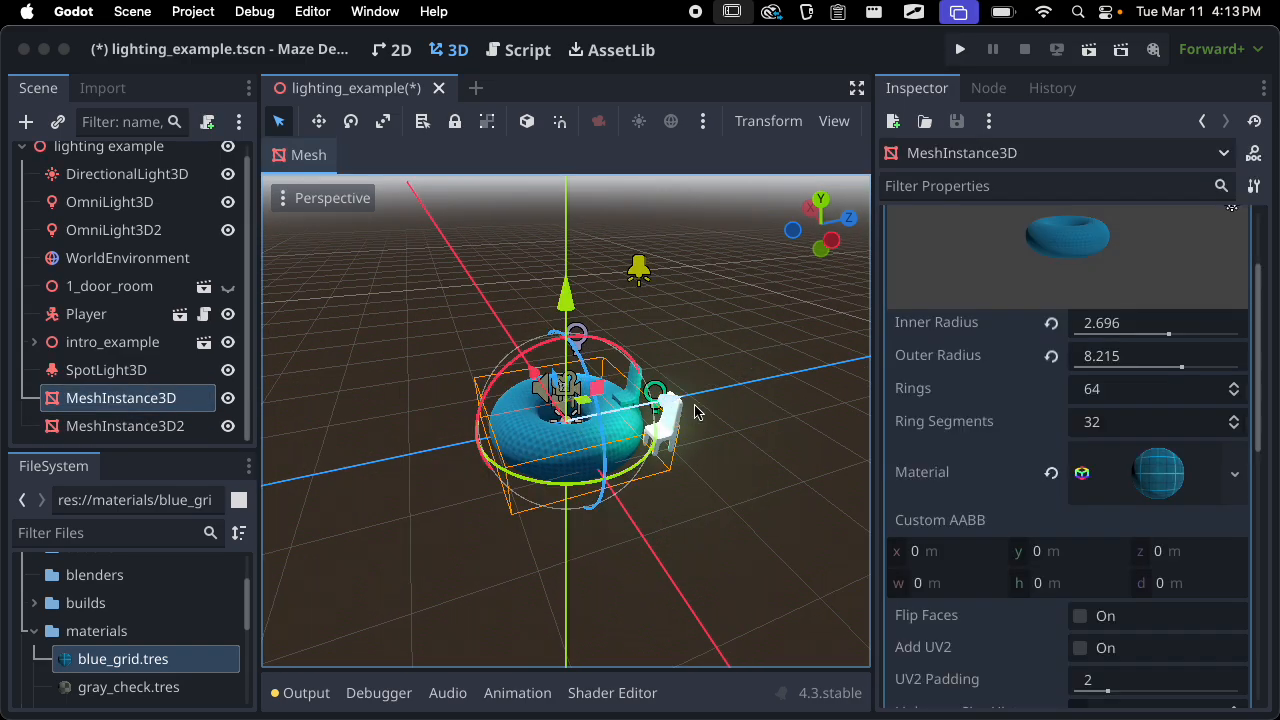
pyautogui.hscroll(5, 682, 428)
pyautogui.moveTo(686, 428); pyautogui.dragTo(452, 408)
pyautogui.scroll(-10, 514, 440)
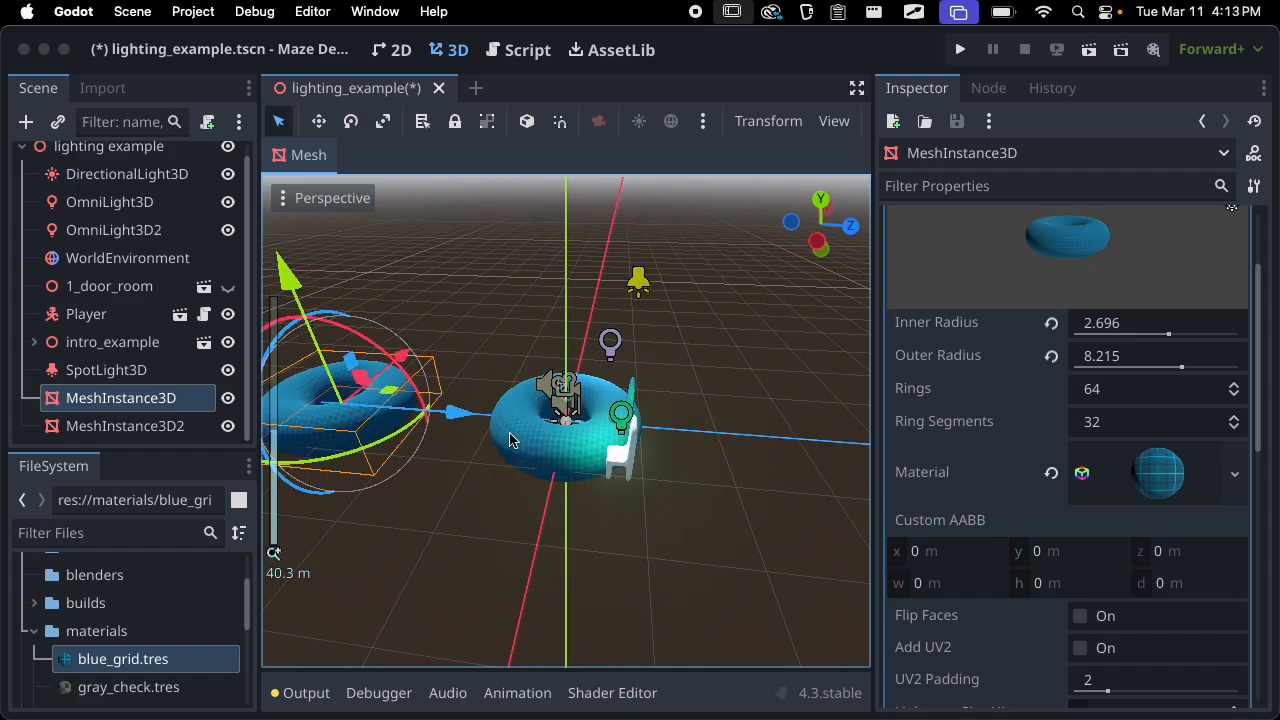
pyautogui.hscroll(-5, 637, 419)
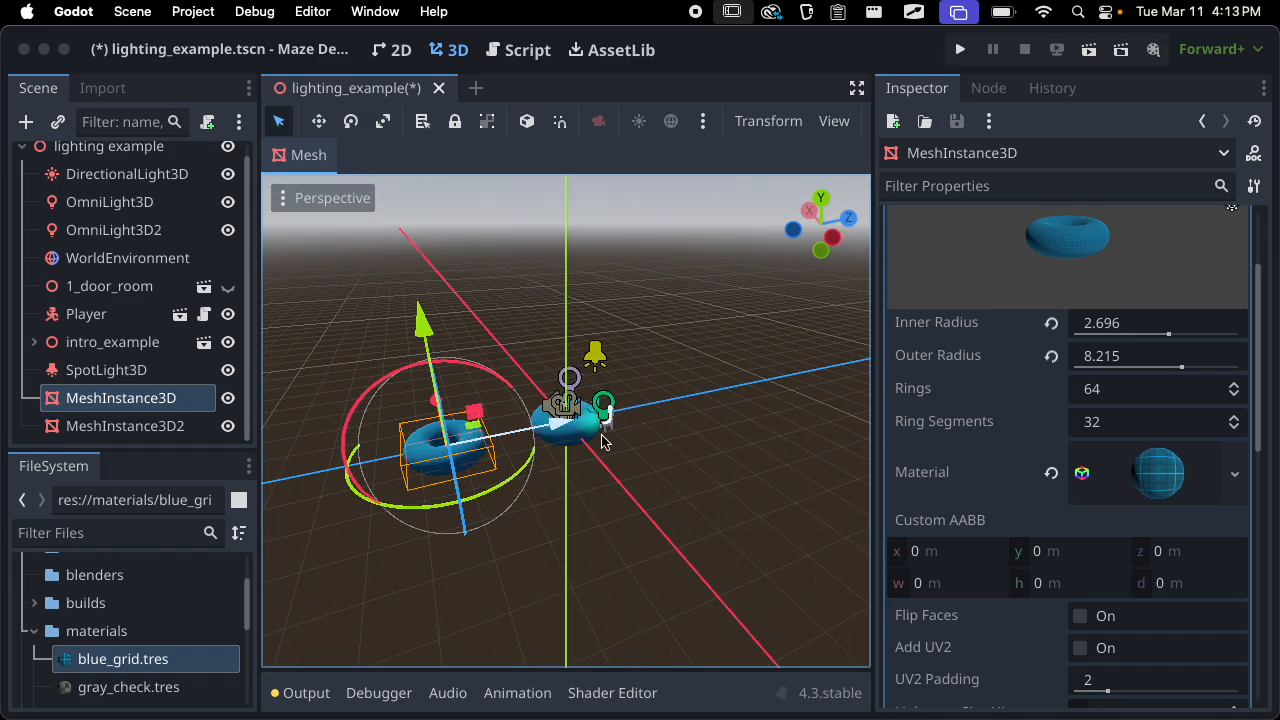
# Set the moved torus's Material Override in its Geometry properties to green_grid.tres
pyautogui.scroll(-3, 1111, 408)
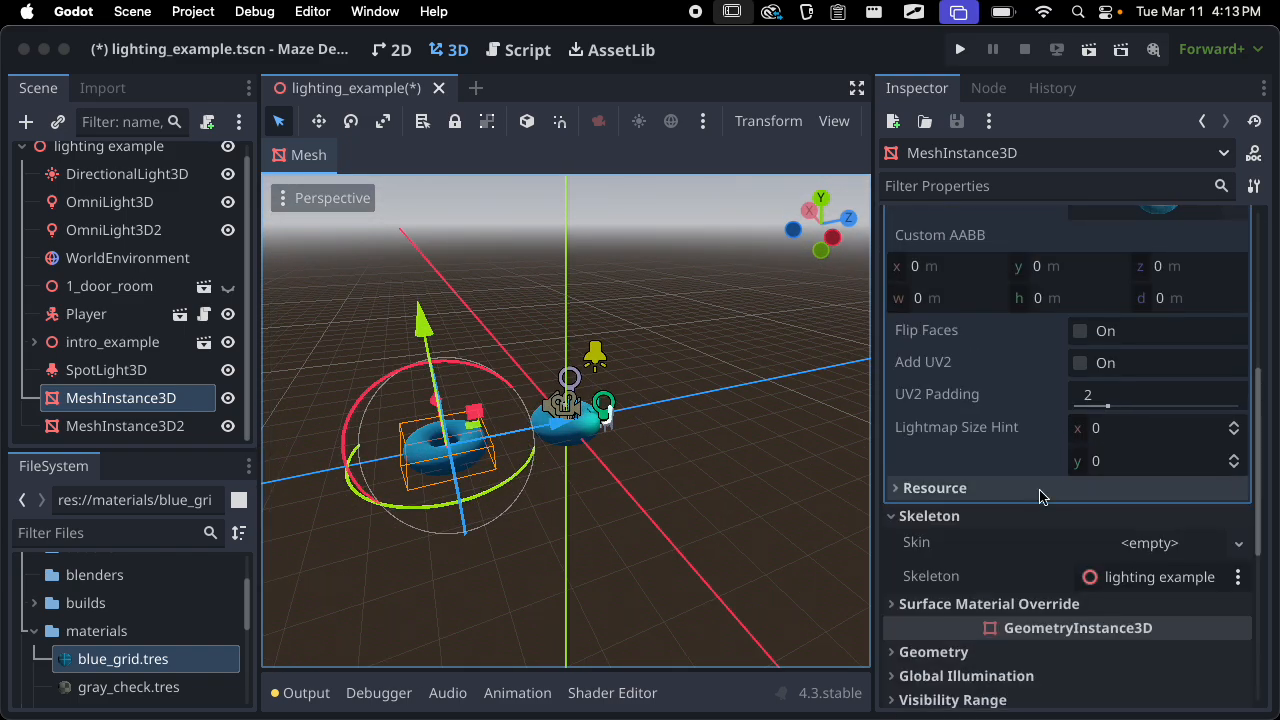
pyautogui.click(1006, 652)
pyautogui.scroll(-1, 1048, 557)
pyautogui.scroll(-2, 1048, 557)
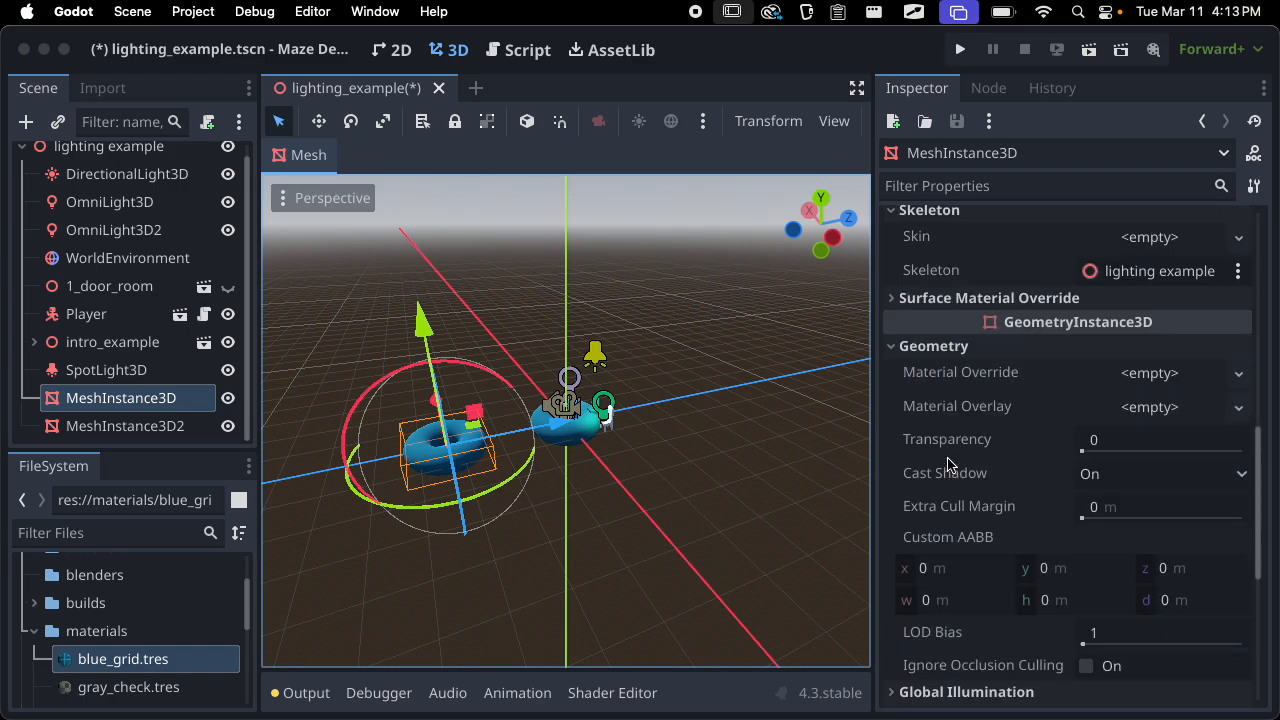
pyautogui.scroll(-2, 130, 655)
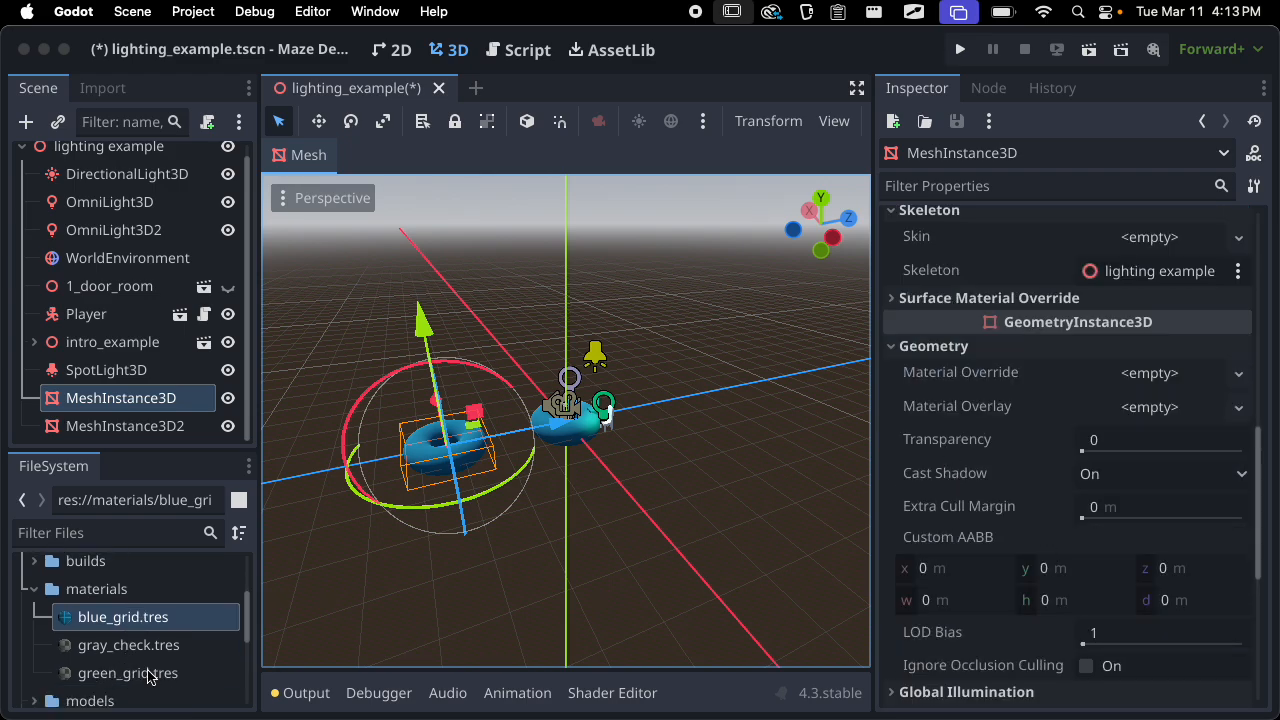
pyautogui.click(139, 675)
pyautogui.moveTo(139, 675); pyautogui.dragTo(1089, 370)
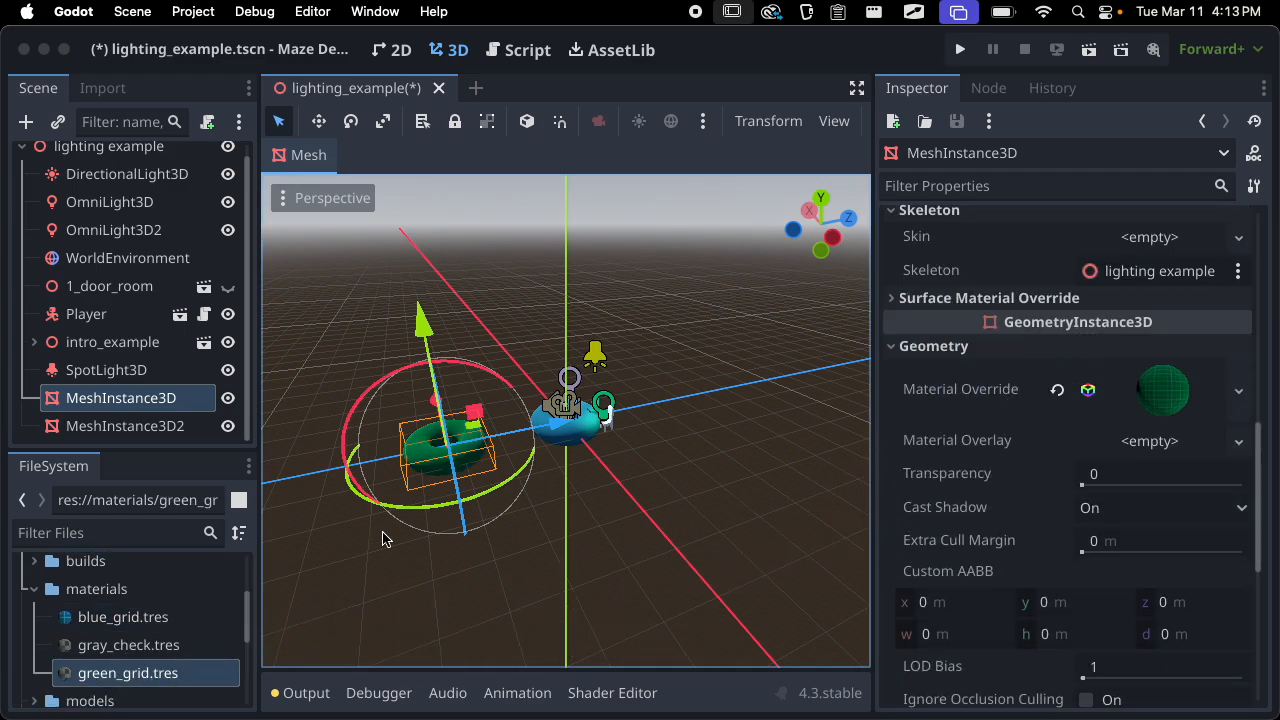
# Clear the moved torus's Material Override and assign green_grid.tres to the Material inside its mesh resource instead
pyautogui.scroll(3, 400, 465)
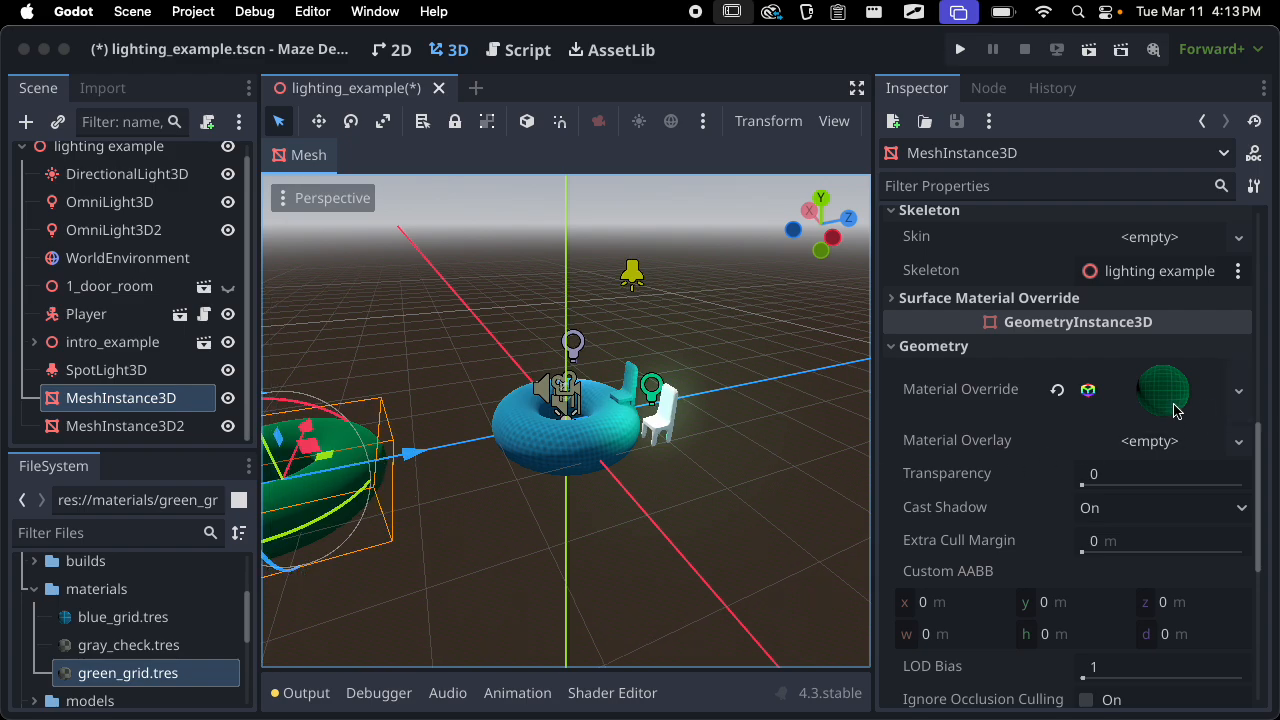
pyautogui.click(1057, 391)
pyautogui.scroll(-3, 1057, 397)
pyautogui.scroll(10, 938, 512)
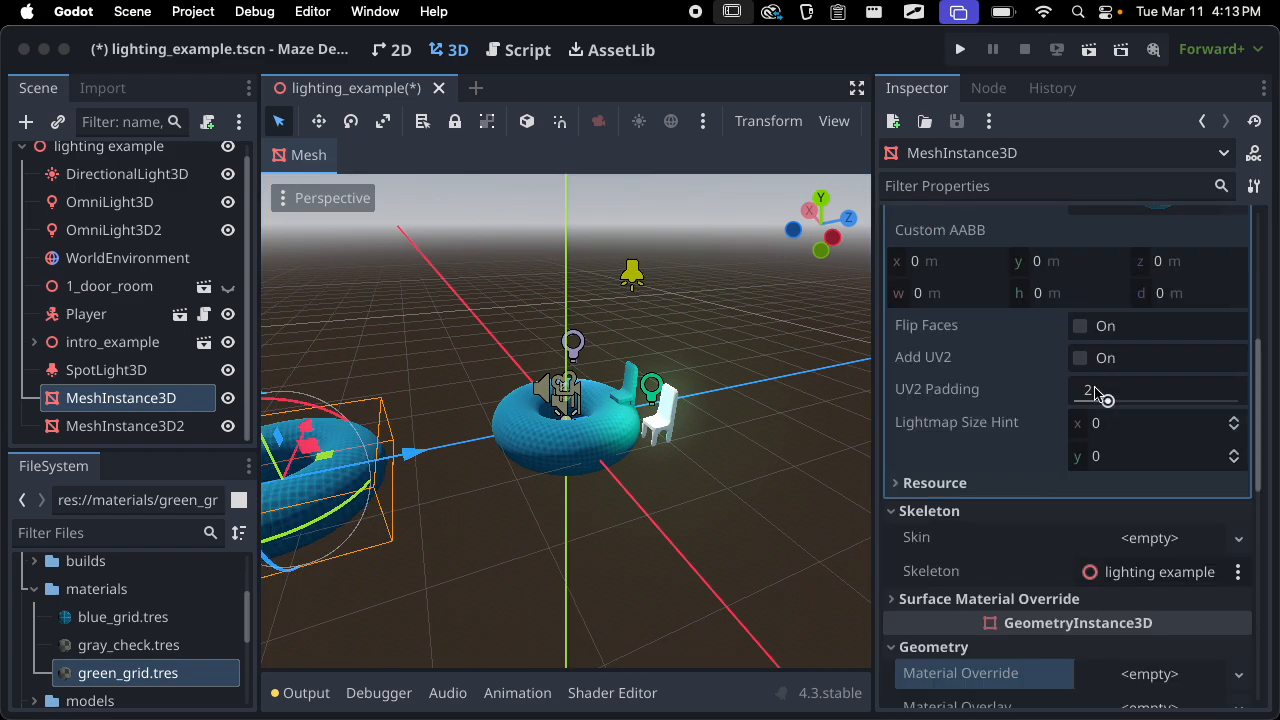
pyautogui.scroll(2, 938, 512)
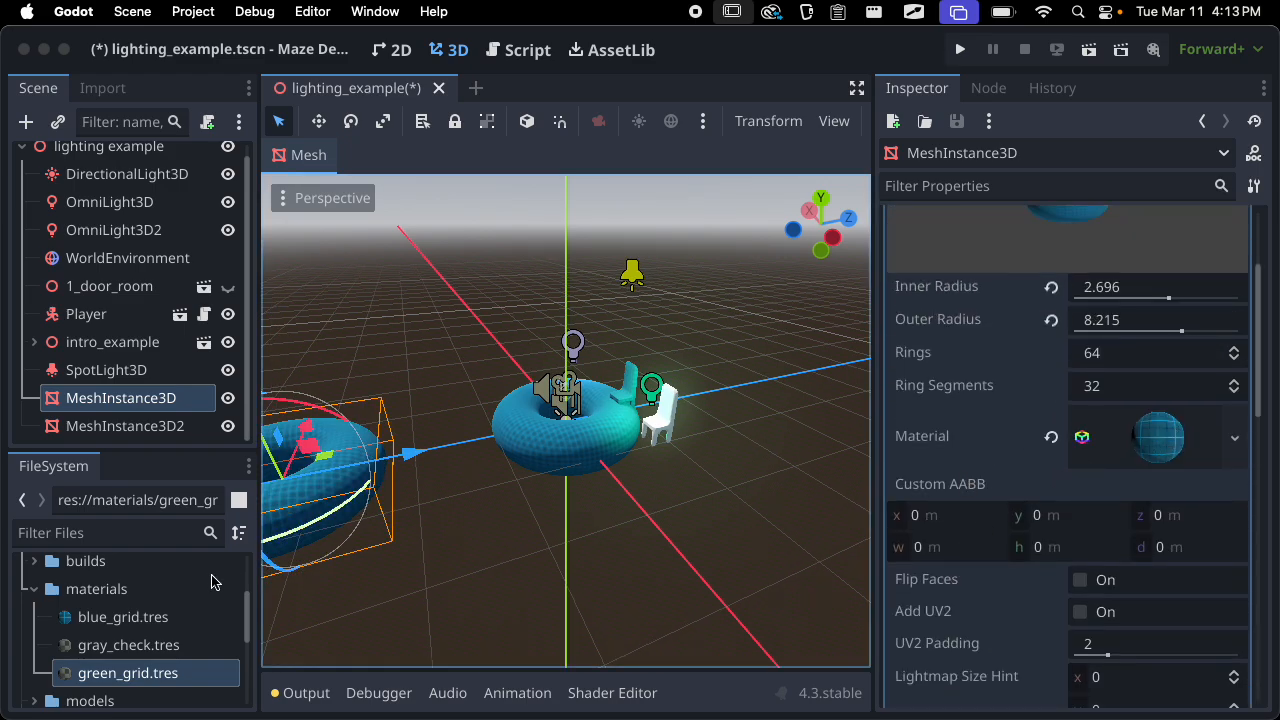
pyautogui.moveTo(112, 672); pyautogui.dragTo(1123, 438)
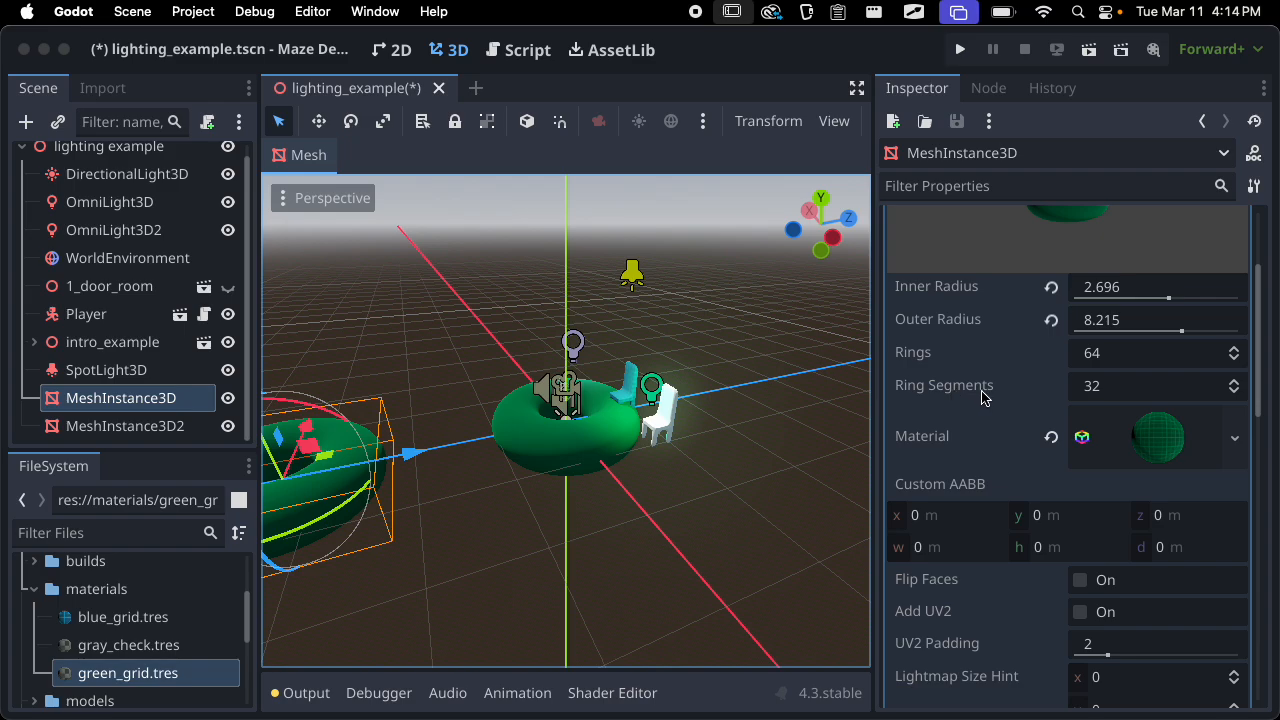
# Review the torus's mesh resource options, its mesh Material, and the Material Override and Material Overlay properties
pyautogui.scroll(-1, 980, 394)
pyautogui.scroll(5, 1114, 360)
pyautogui.click(1236, 266)
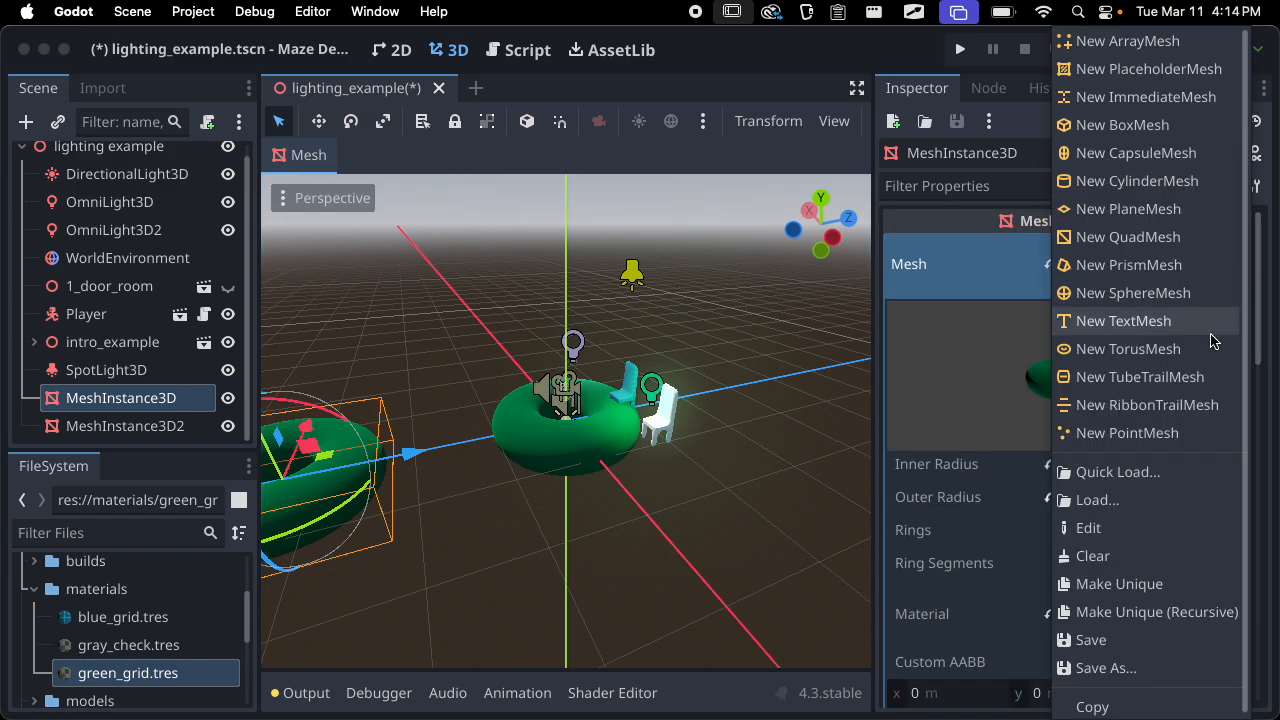
pyautogui.click(930, 442)
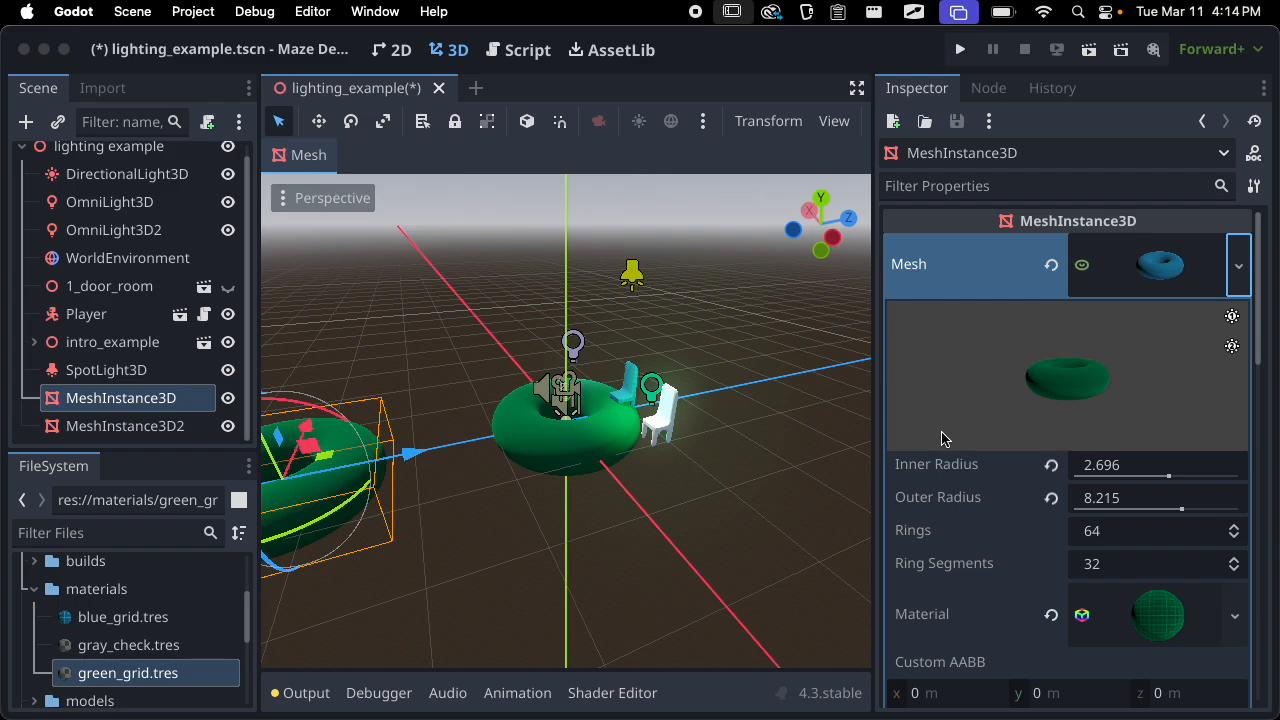
pyautogui.scroll(-1, 1060, 545)
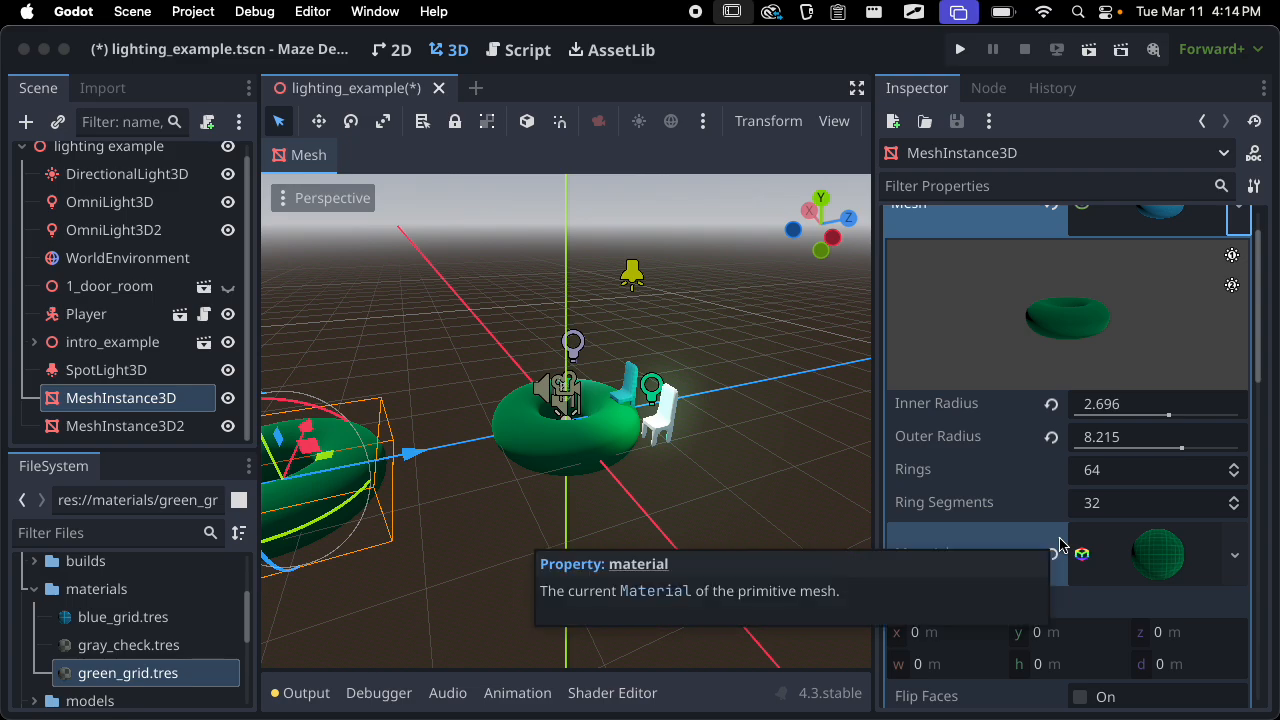
pyautogui.scroll(-5, 1060, 520)
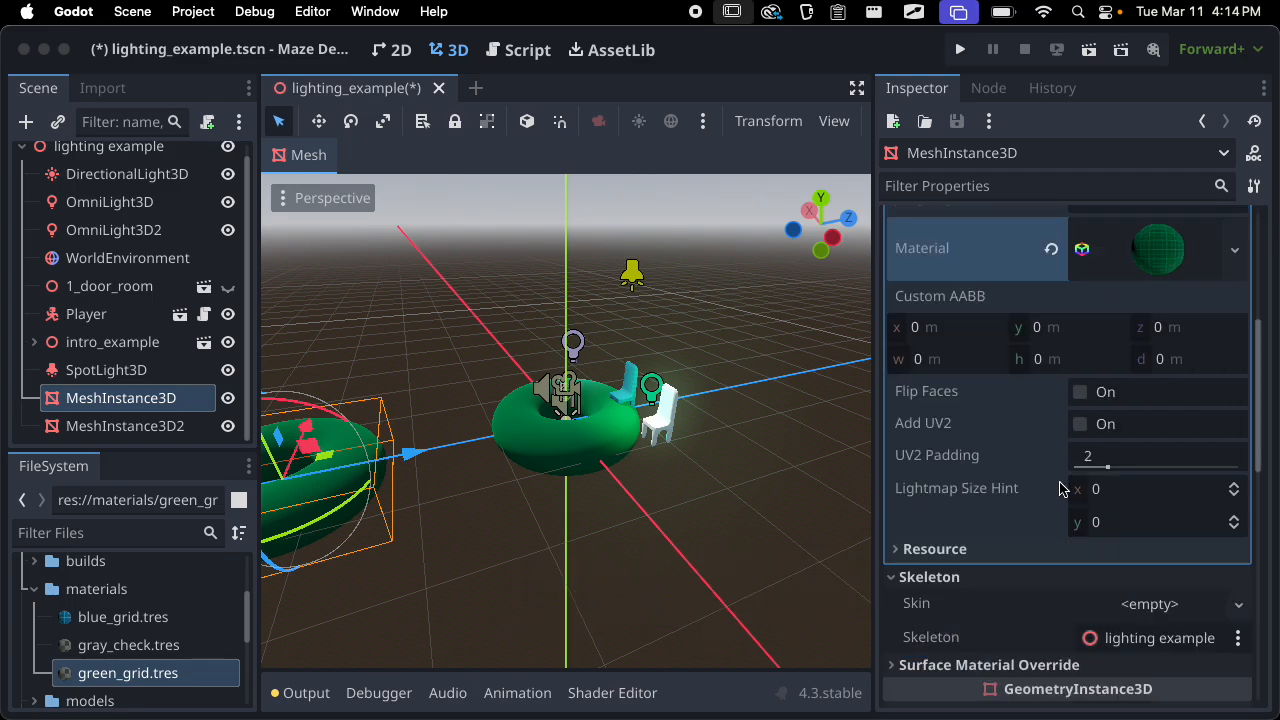
pyautogui.scroll(-5, 1038, 443)
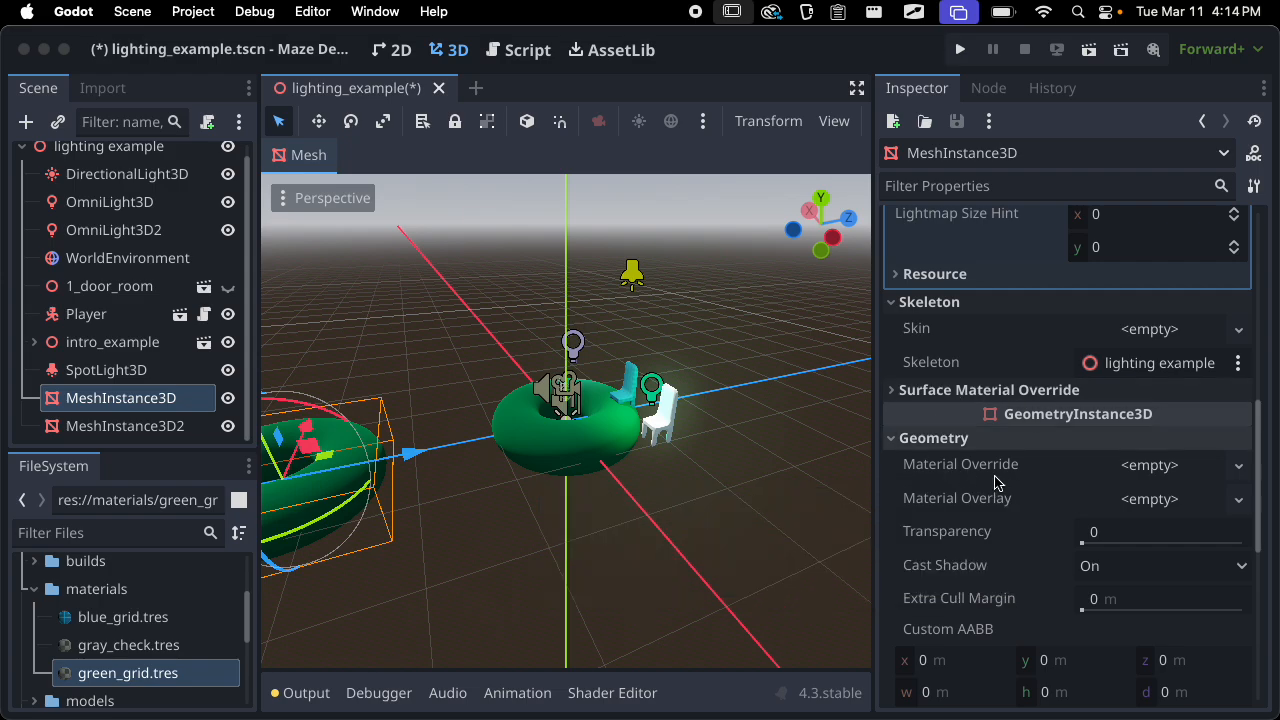
pyautogui.click(975, 513)
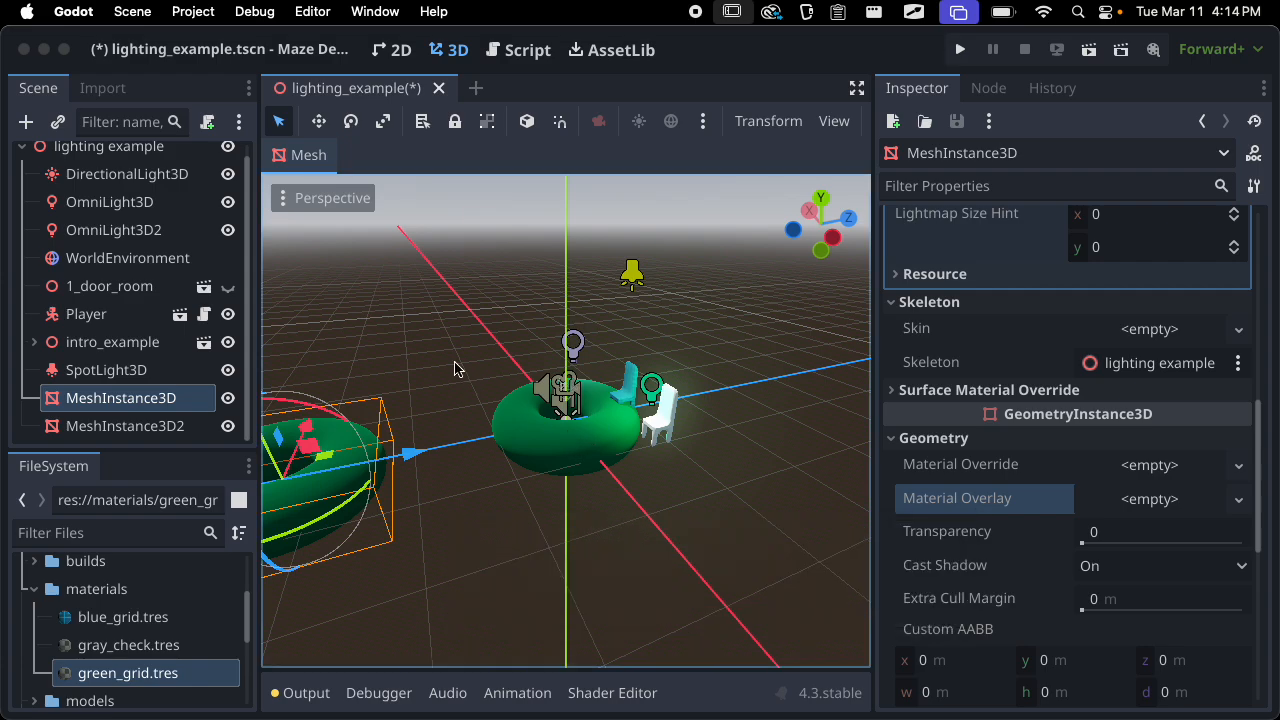
# Delete both green torus MeshInstance3D nodes from the scene
pyautogui.click(560, 448)
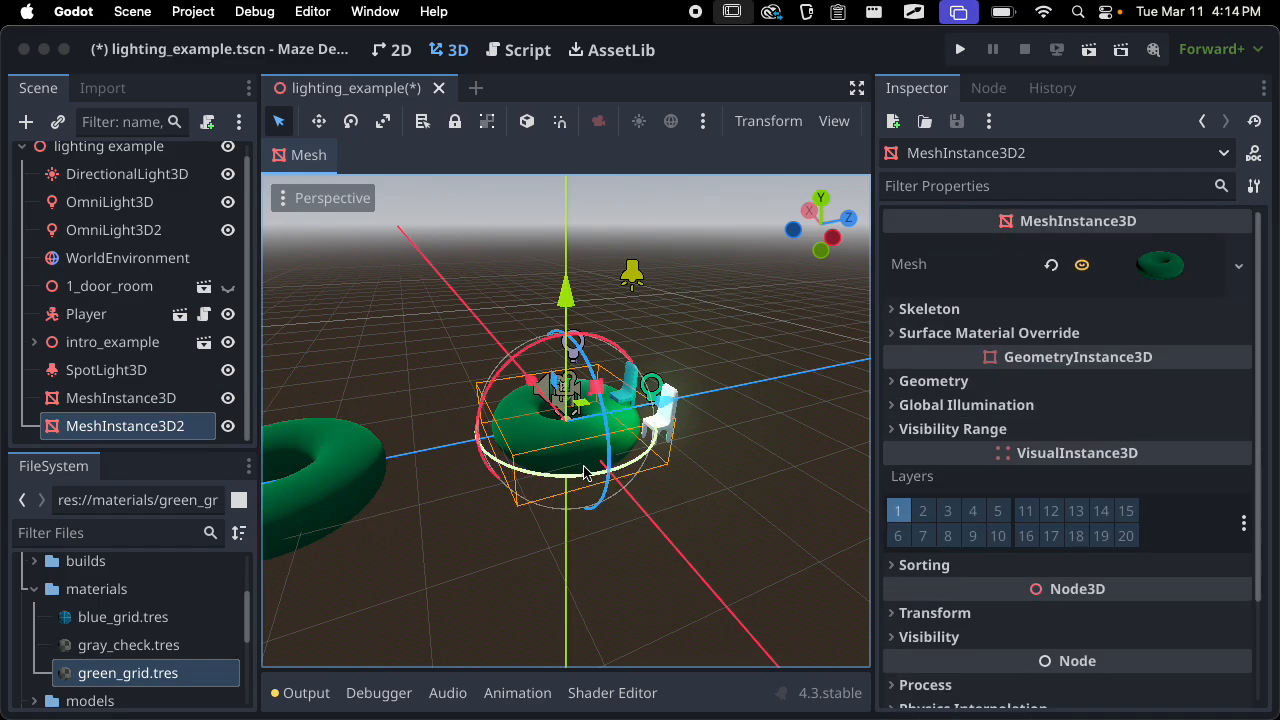
pyautogui.press('Delete')
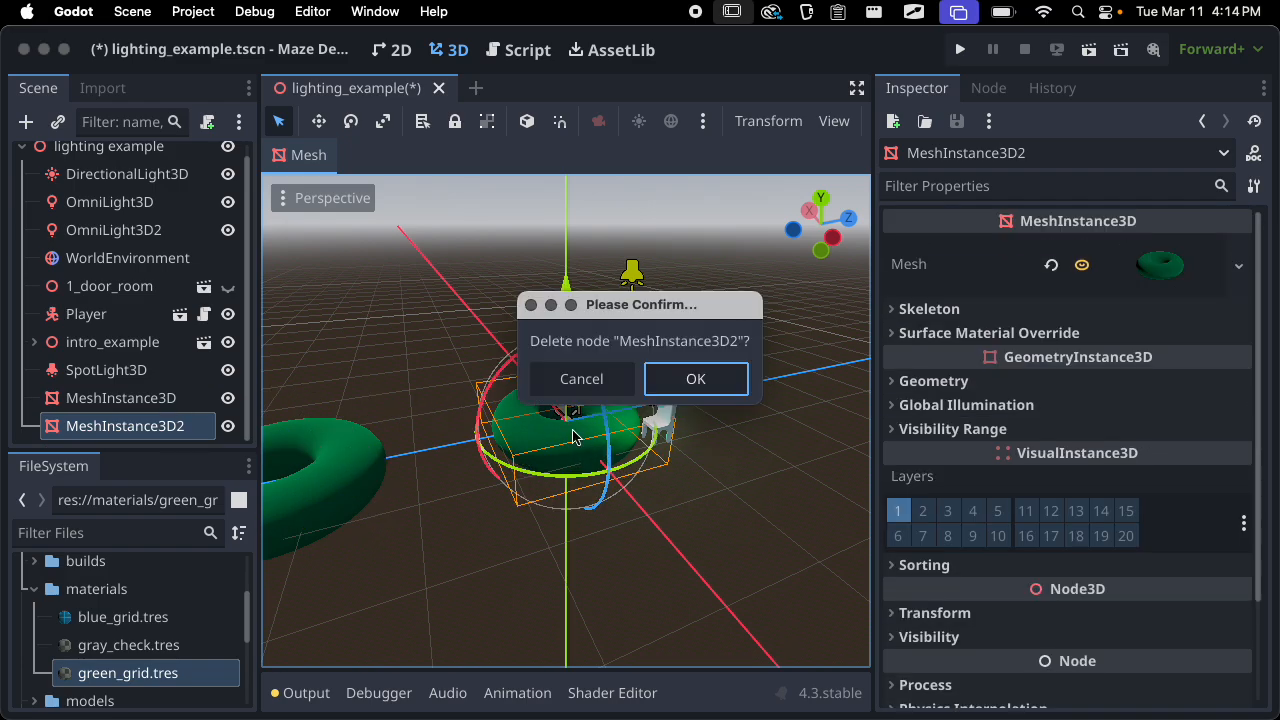
pyautogui.click(694, 377)
pyautogui.click(310, 456)
pyautogui.press('Delete')
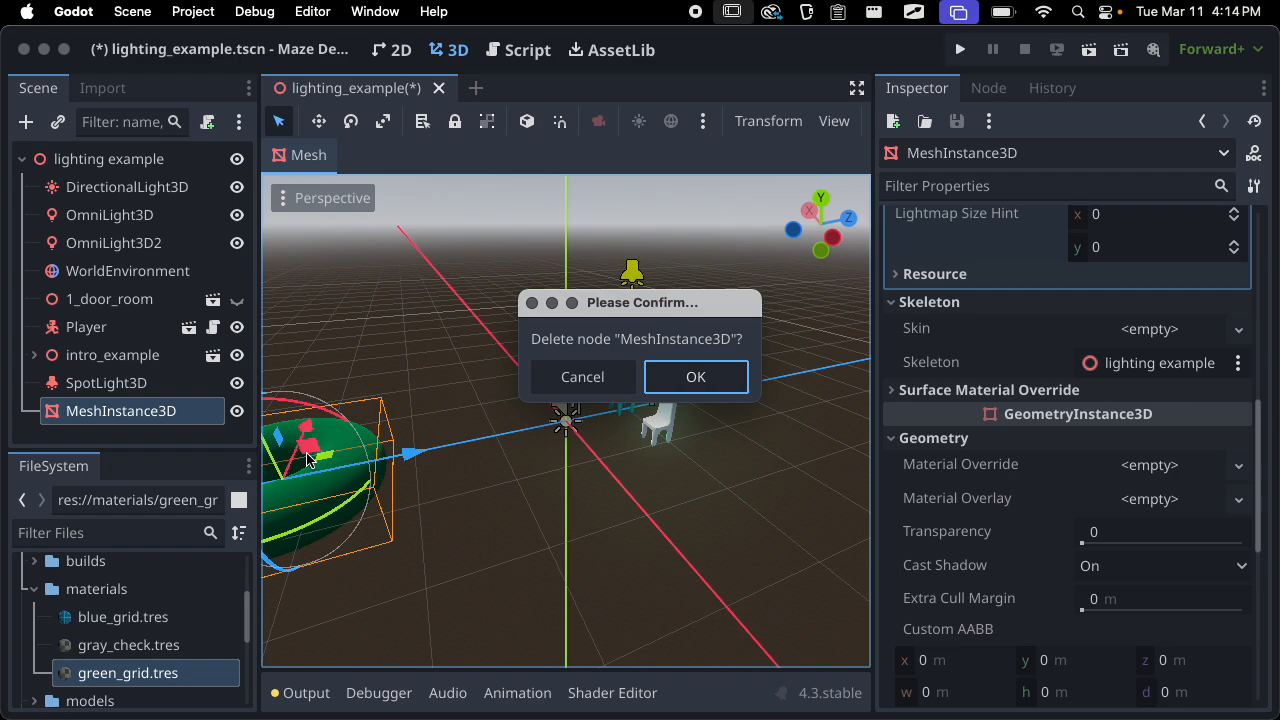
pyautogui.click(695, 377)
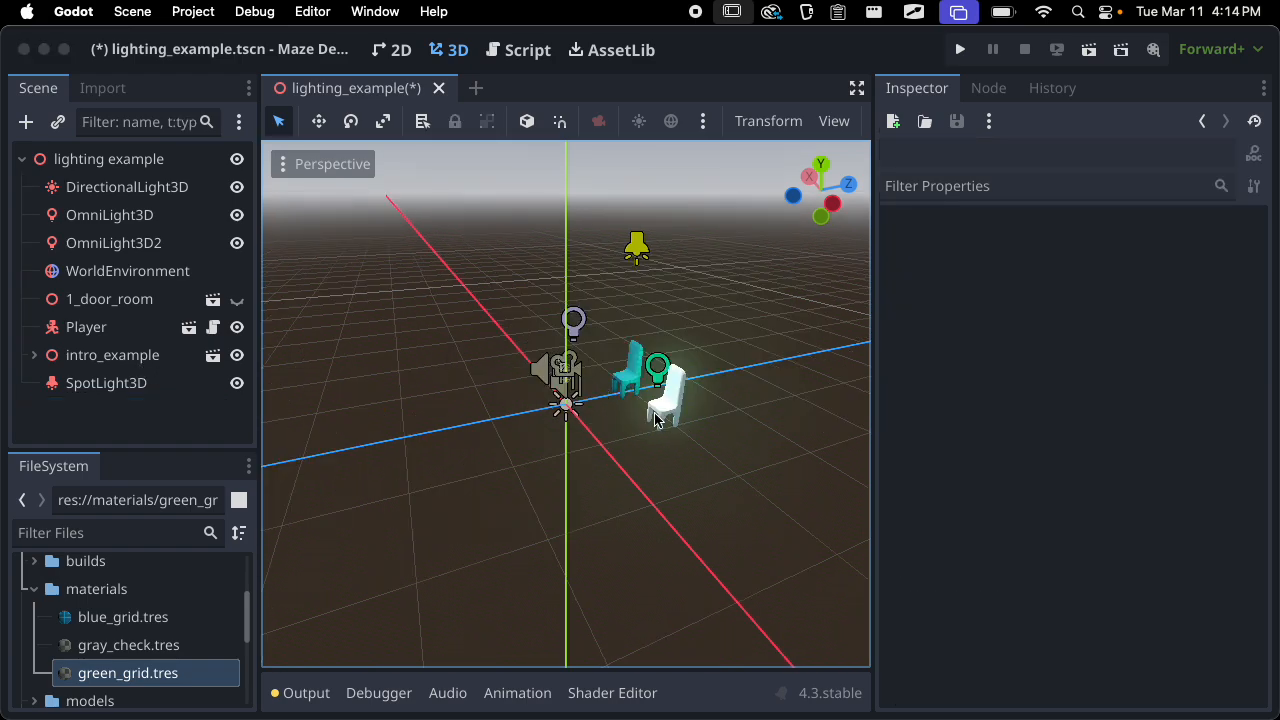
# Try to delete the blue chair_mesh node inside the intro_example instance
pyautogui.click(631, 391)
pyautogui.press('Delete')
pyautogui.click(631, 393)
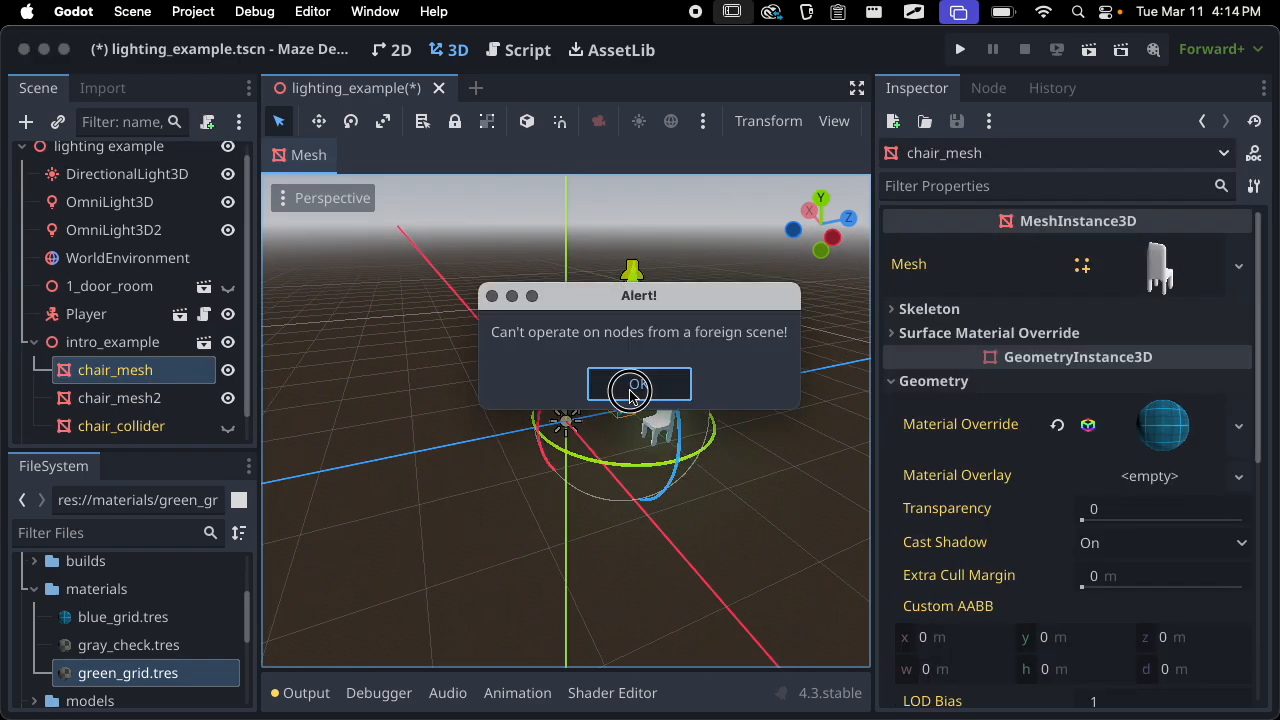
pyautogui.press('Delete')
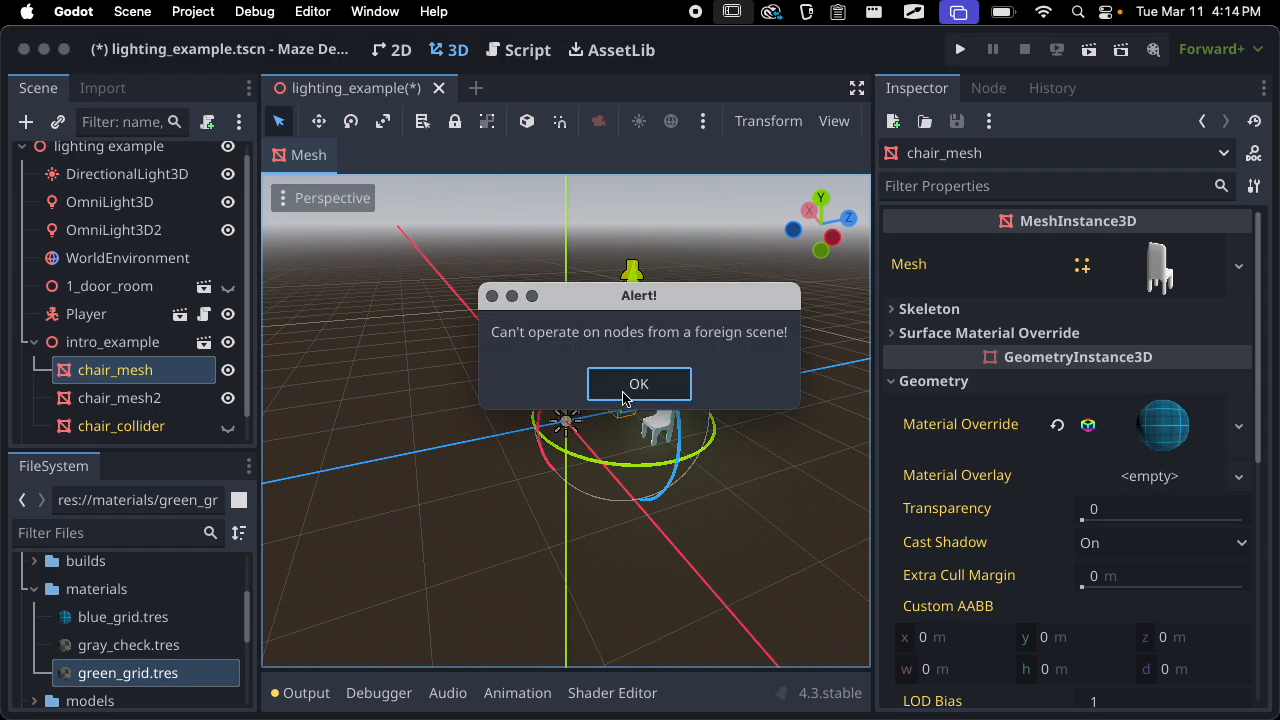
pyautogui.click(101, 410)
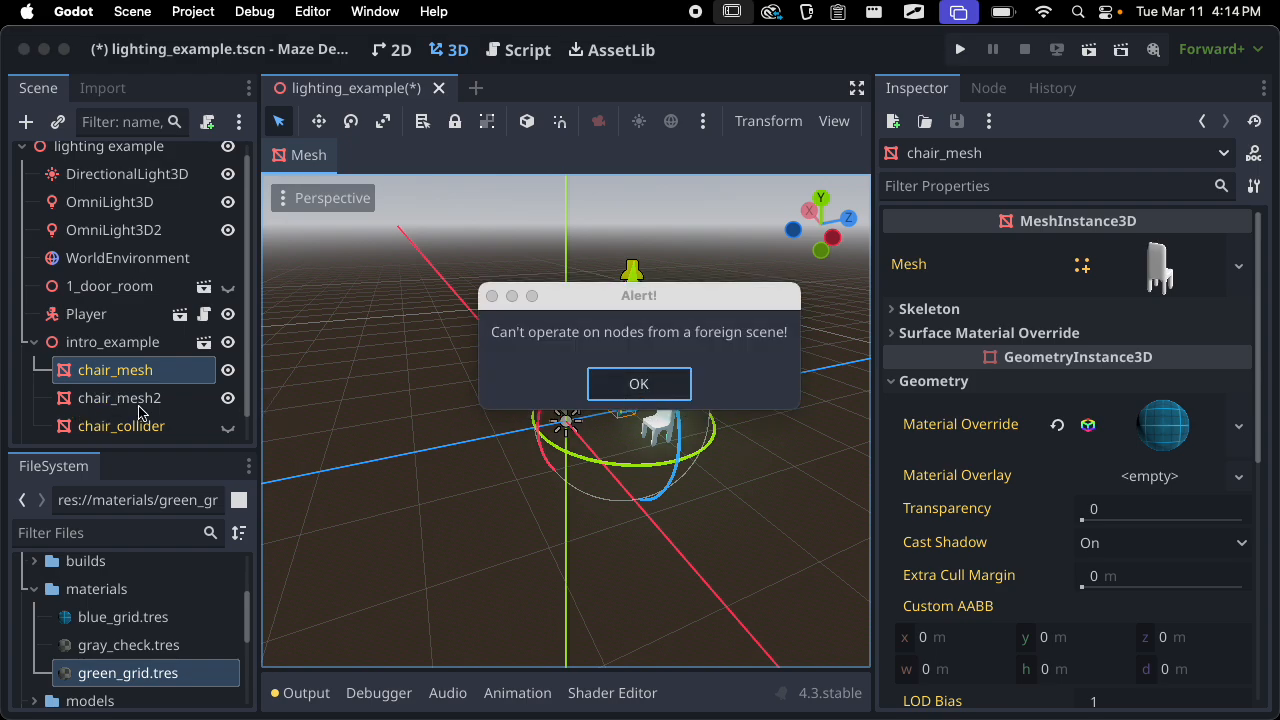
pyautogui.click(643, 386)
# Delete the white duplicate chair, chair_mesh2, from the scene
pyautogui.click(657, 428)
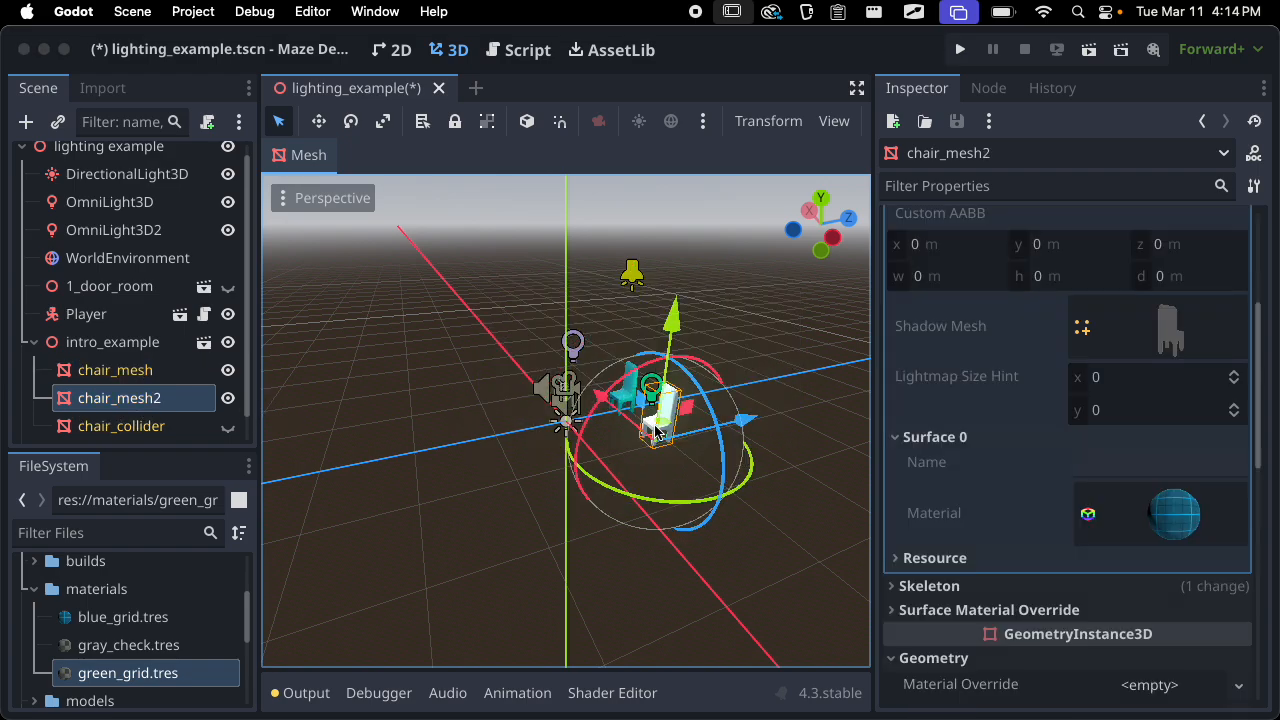
pyautogui.press('Delete')
pyautogui.press('Return')
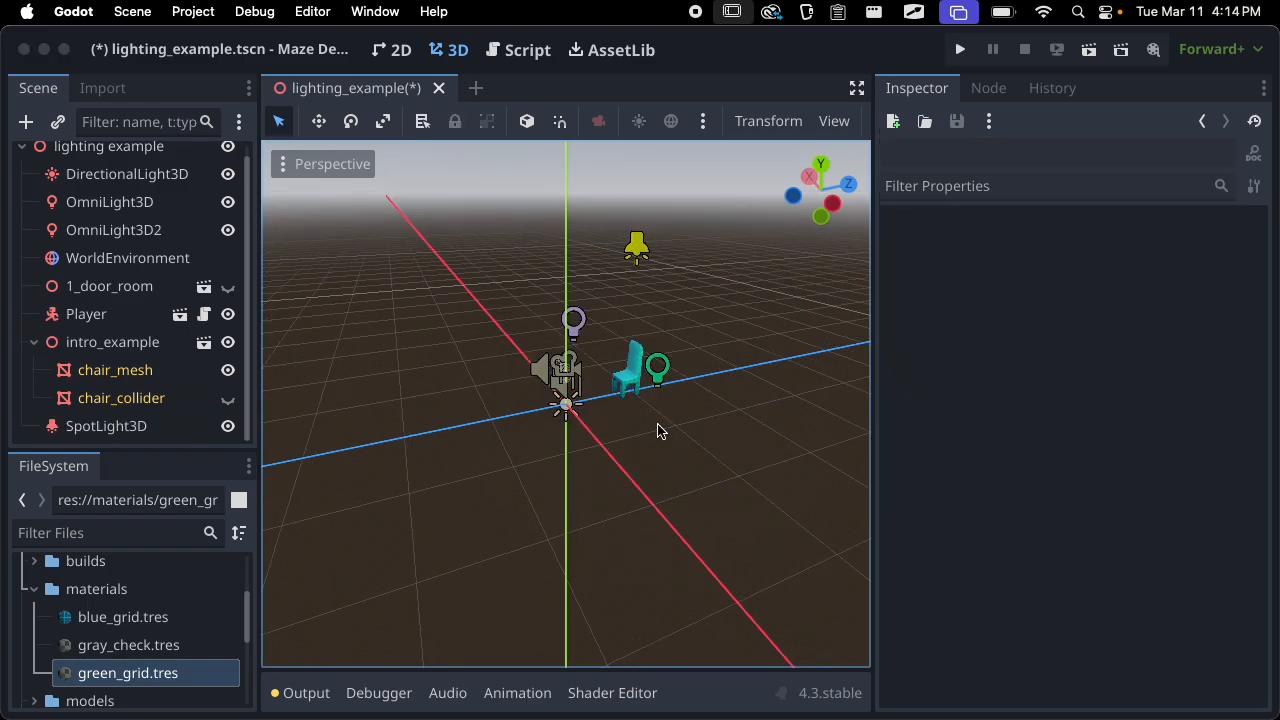
# Clear the Material Override of the remaining chair_mesh and save the lighting_example scene
pyautogui.click(624, 379)
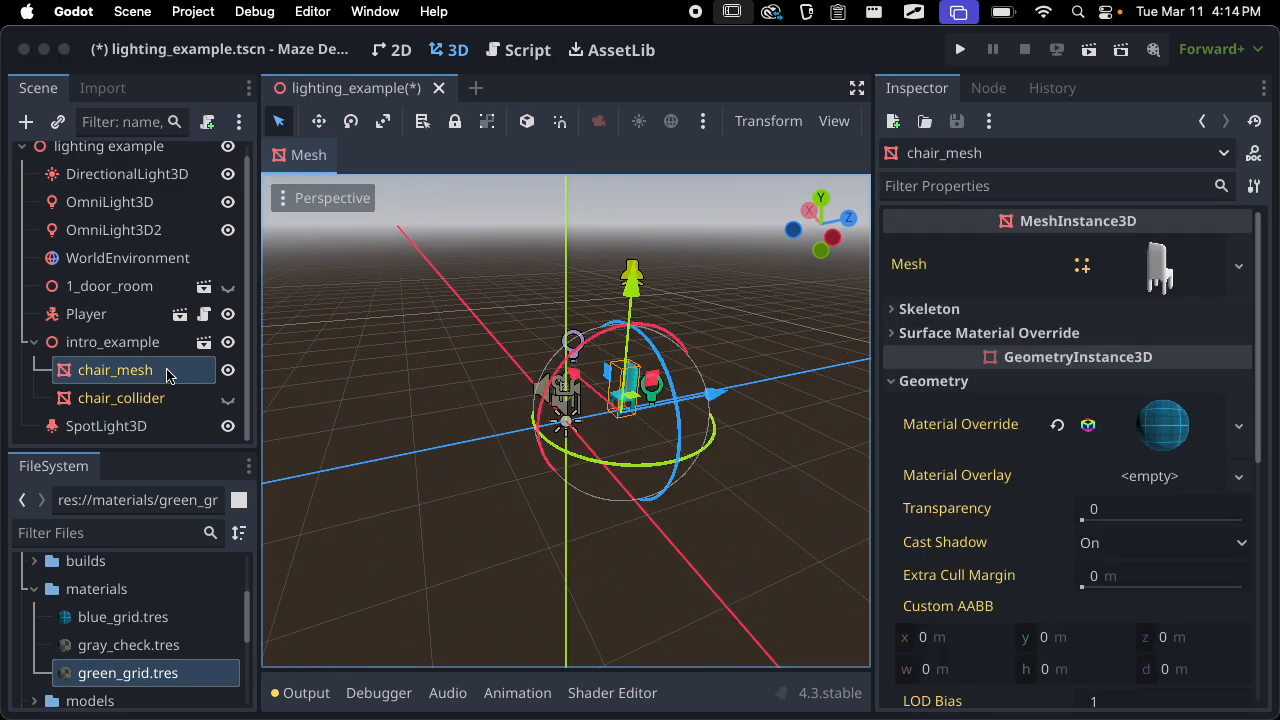
pyautogui.press('f')
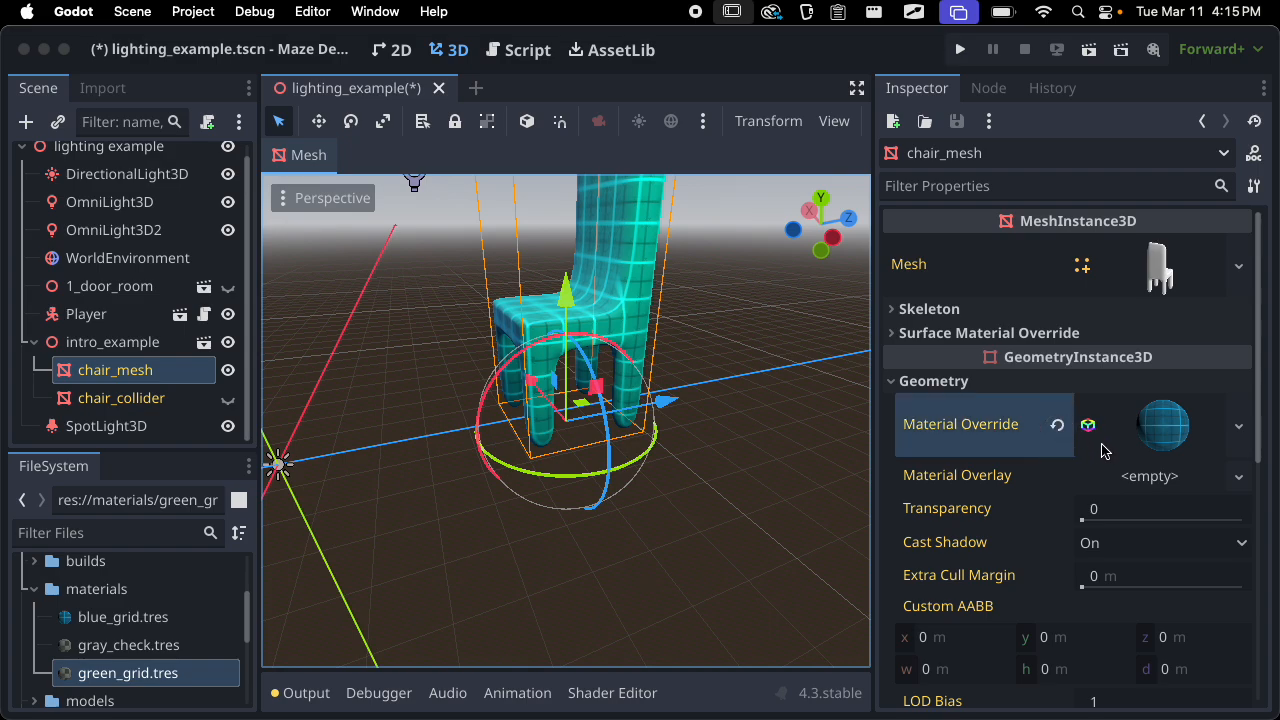
pyautogui.click(1061, 422)
pyautogui.moveTo(420, 378); pyautogui.dragTo(558, 381, button='middle')
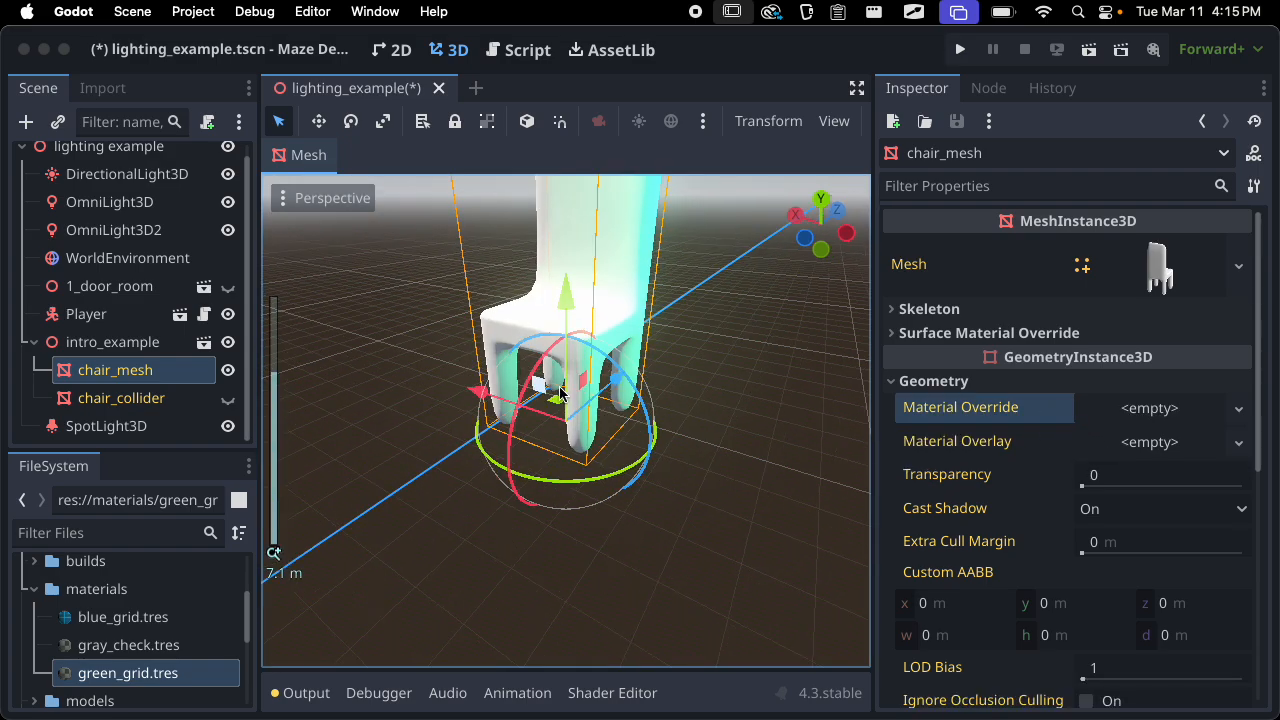
pyautogui.press('super+s')
pyautogui.scroll(-5, 596, 360)
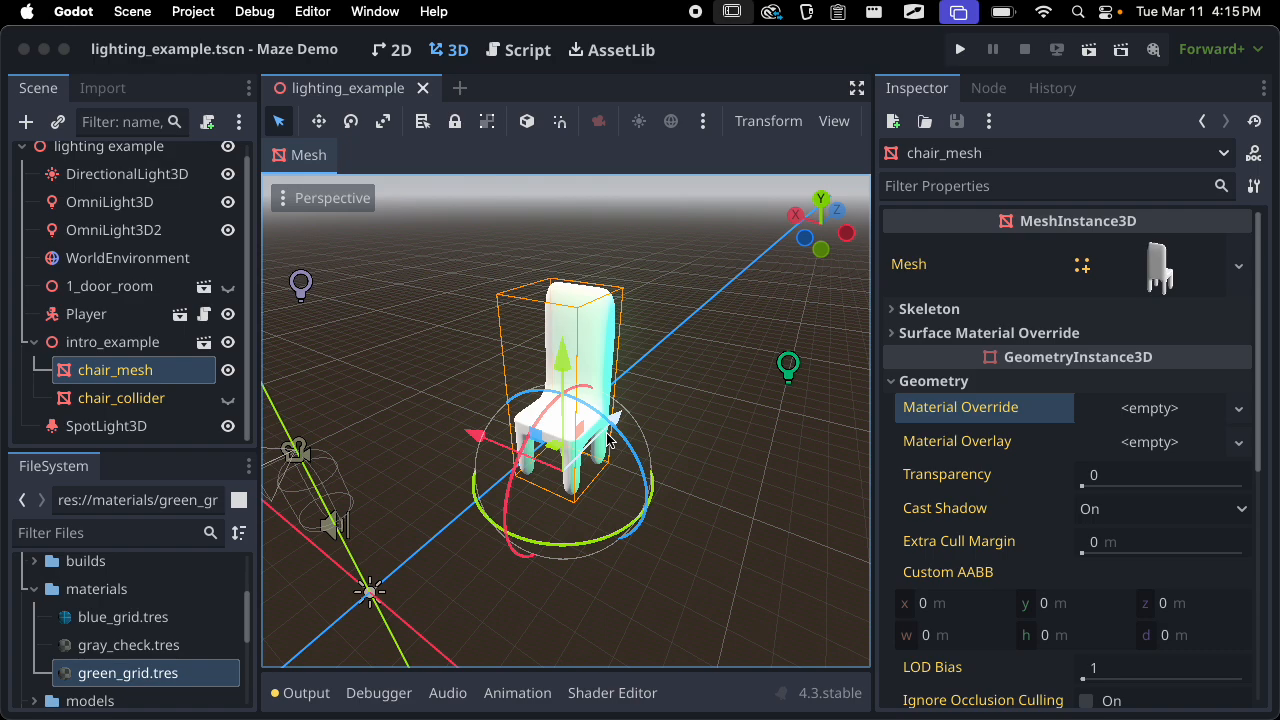
# Examine the chair's mesh resource, including its Surface 0 Material, and the chair's Geometry properties
pyautogui.click(1150, 264)
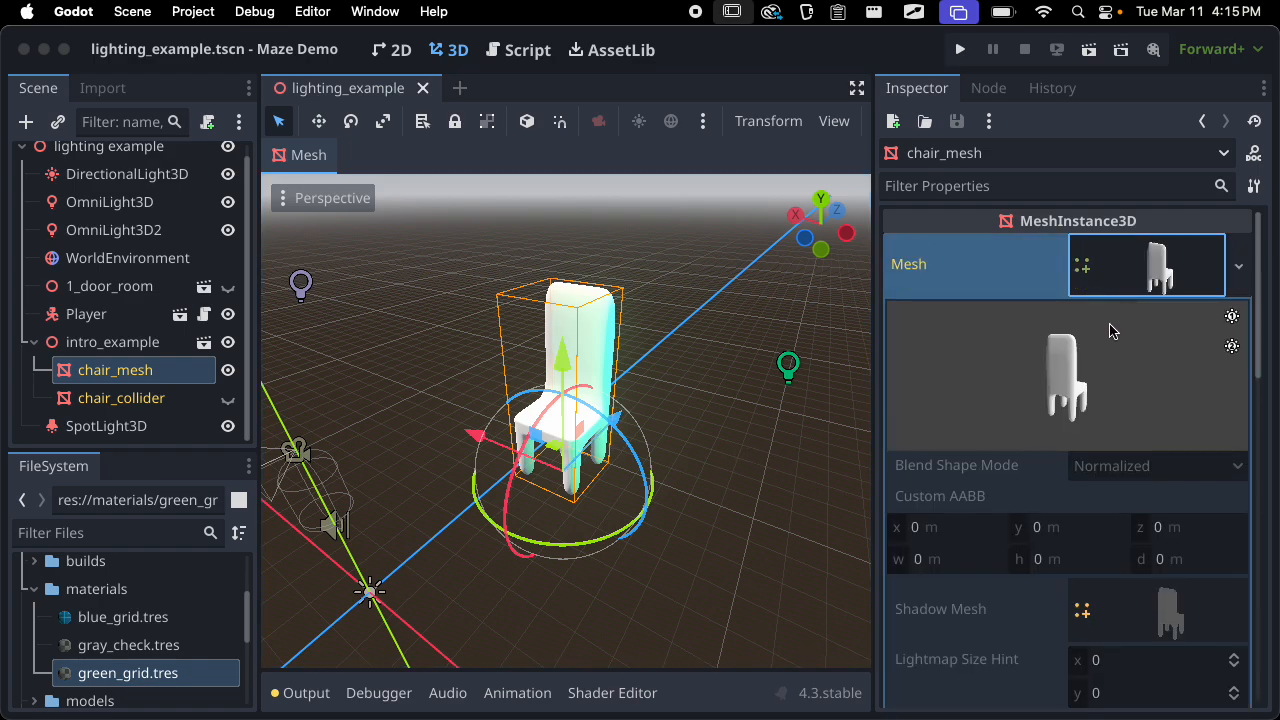
pyautogui.scroll(-1, 1020, 540)
pyautogui.scroll(-3, 990, 643)
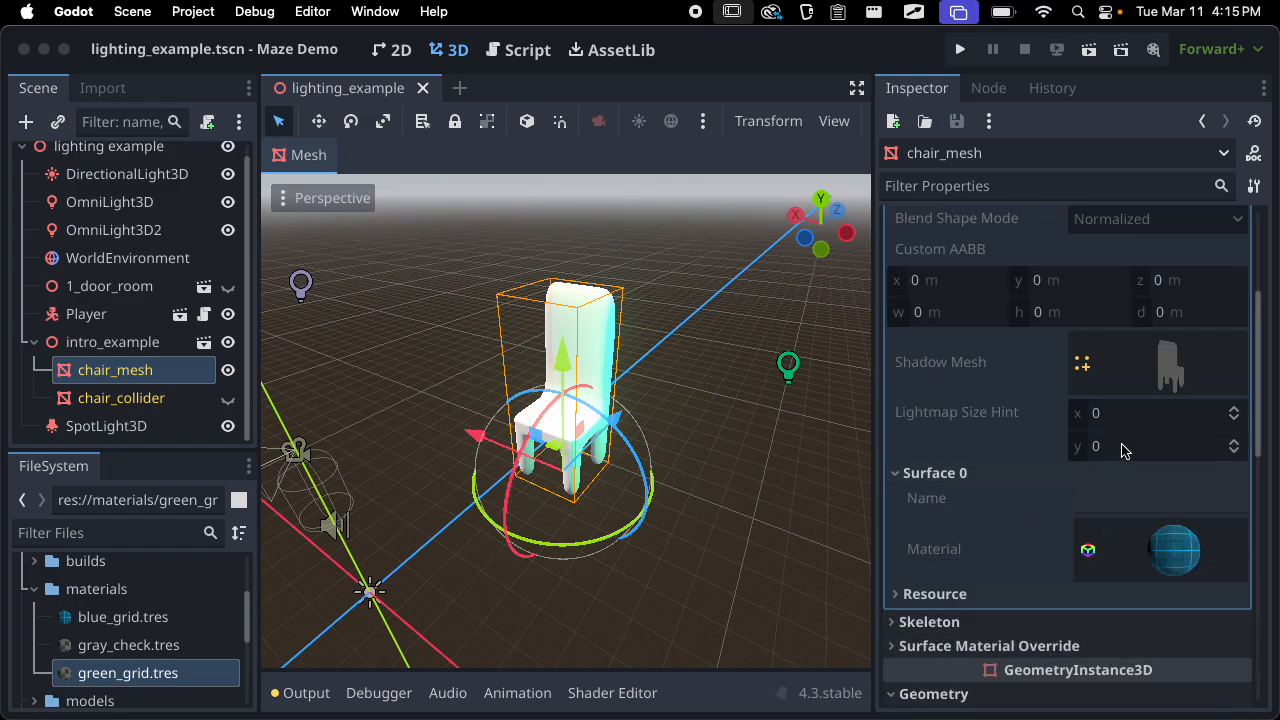
pyautogui.scroll(5, 1140, 420)
pyautogui.click(1172, 275)
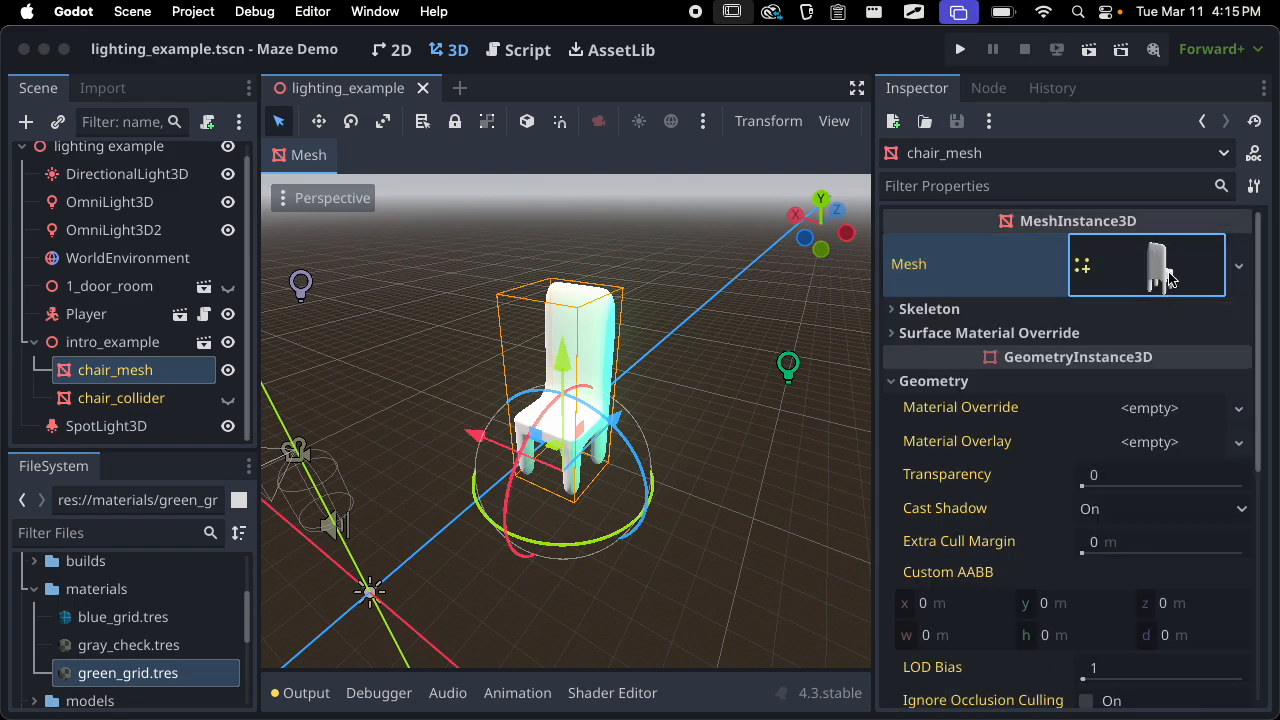
pyautogui.scroll(-1, 1122, 410)
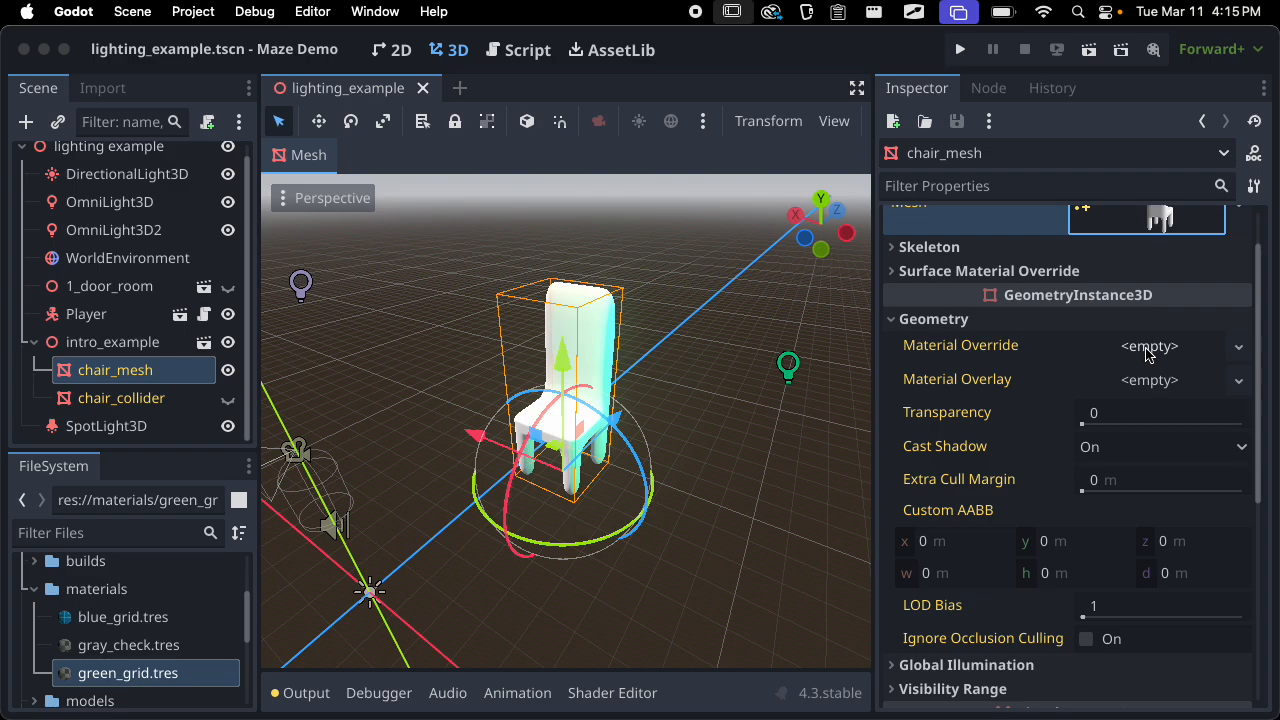
# Duplicate the chair twice and space the copies along the X axis beside the original
pyautogui.scroll(-3, 585, 413)
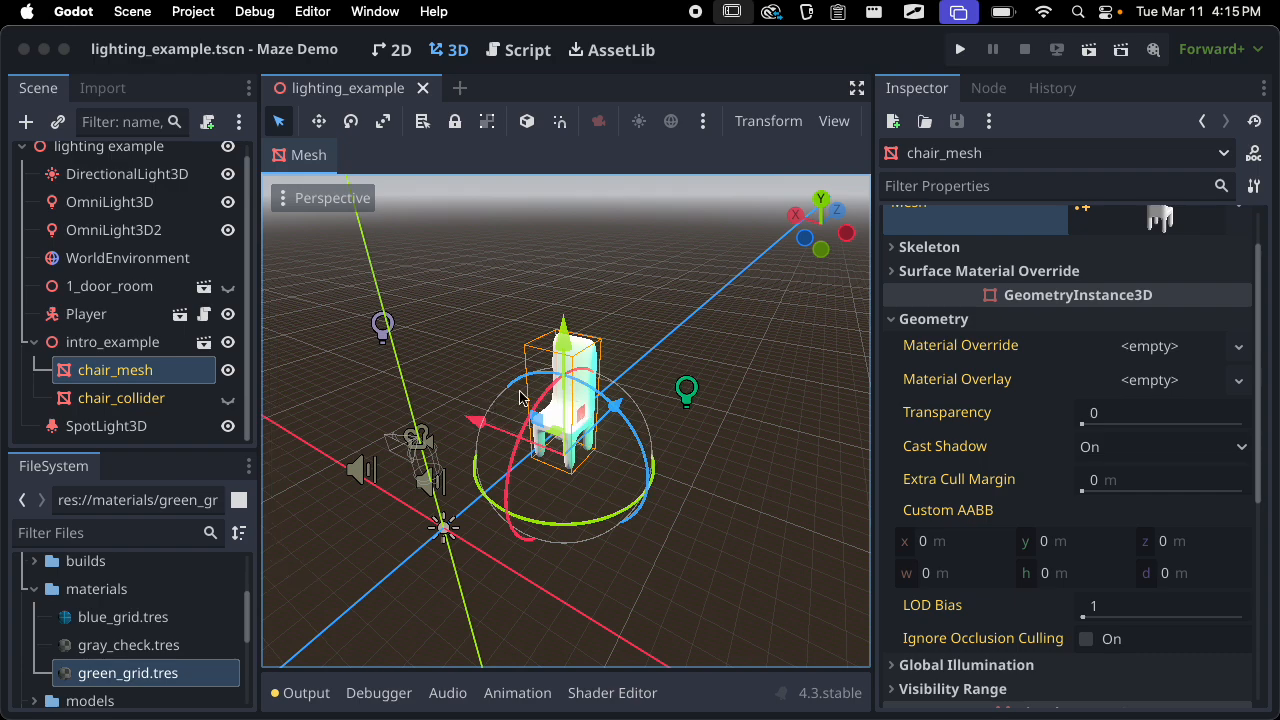
pyautogui.press('super+d')
pyautogui.moveTo(476, 422); pyautogui.dragTo(333, 403)
pyautogui.press('super+d')
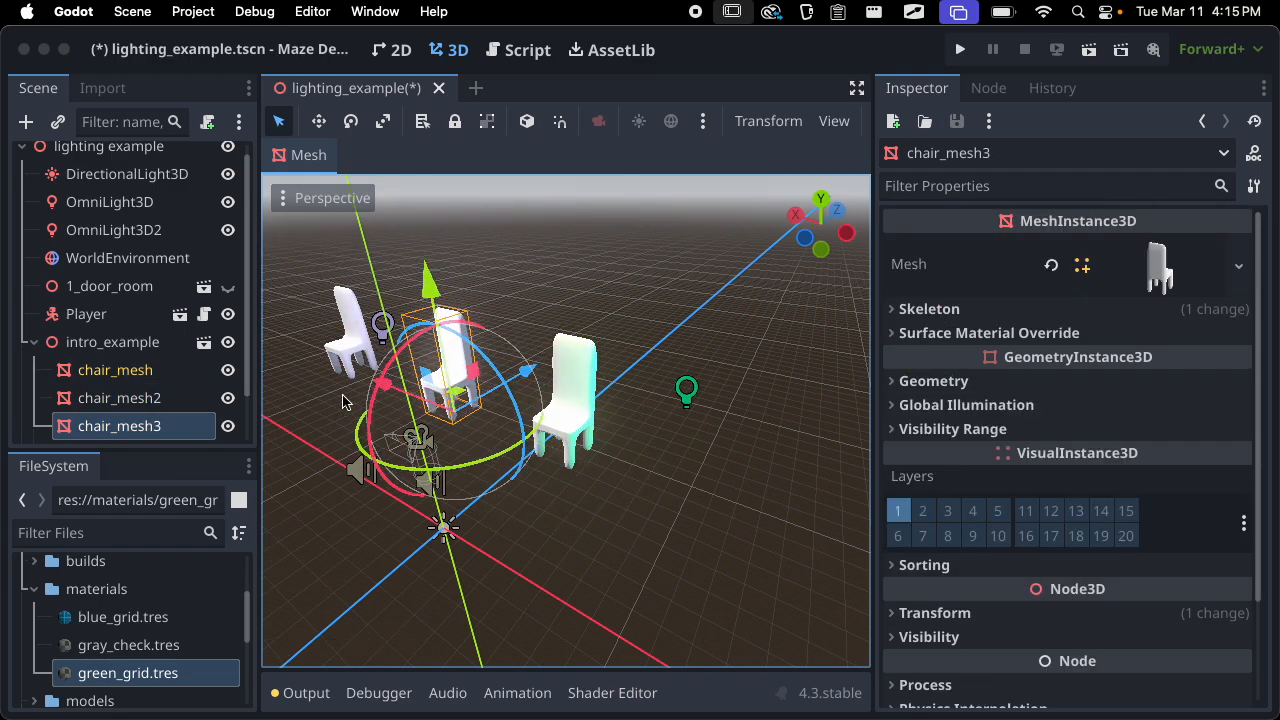
# Assign a new StandardMaterial3D as the original chair's Material Override and expand the material's properties
pyautogui.click(600, 396)
pyautogui.click(586, 372)
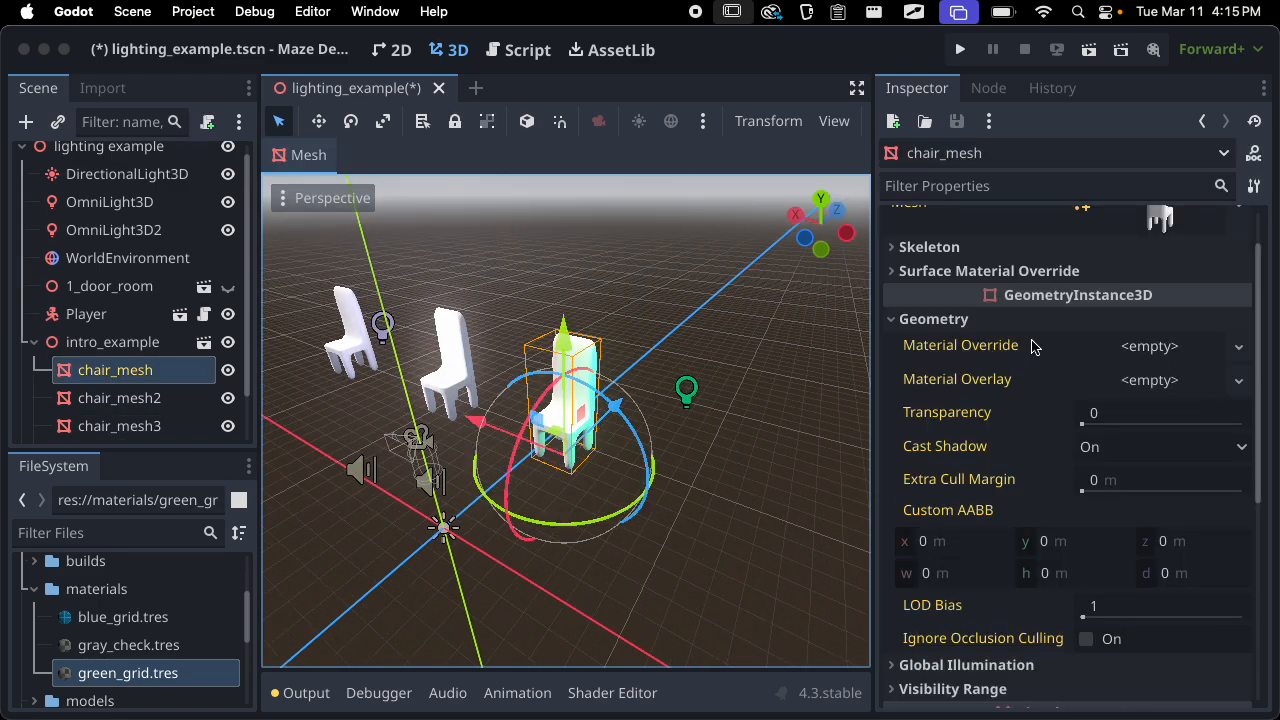
pyautogui.click(1155, 346)
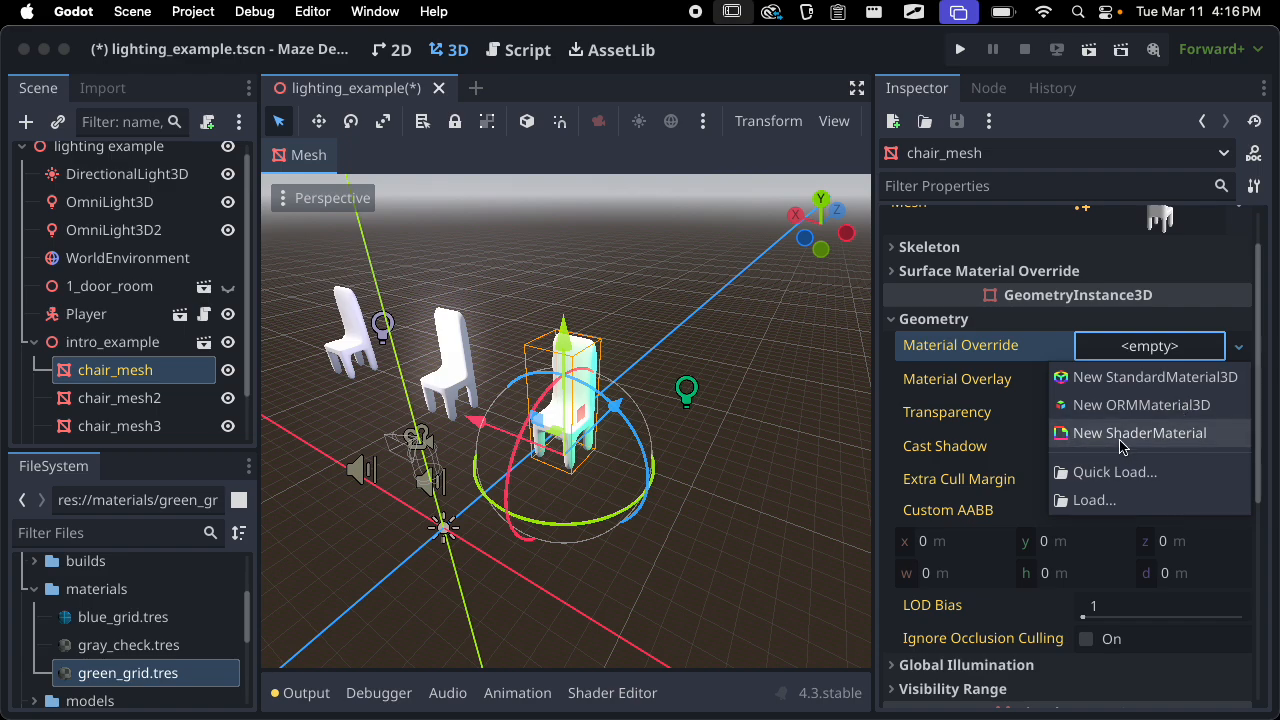
pyautogui.click(1137, 376)
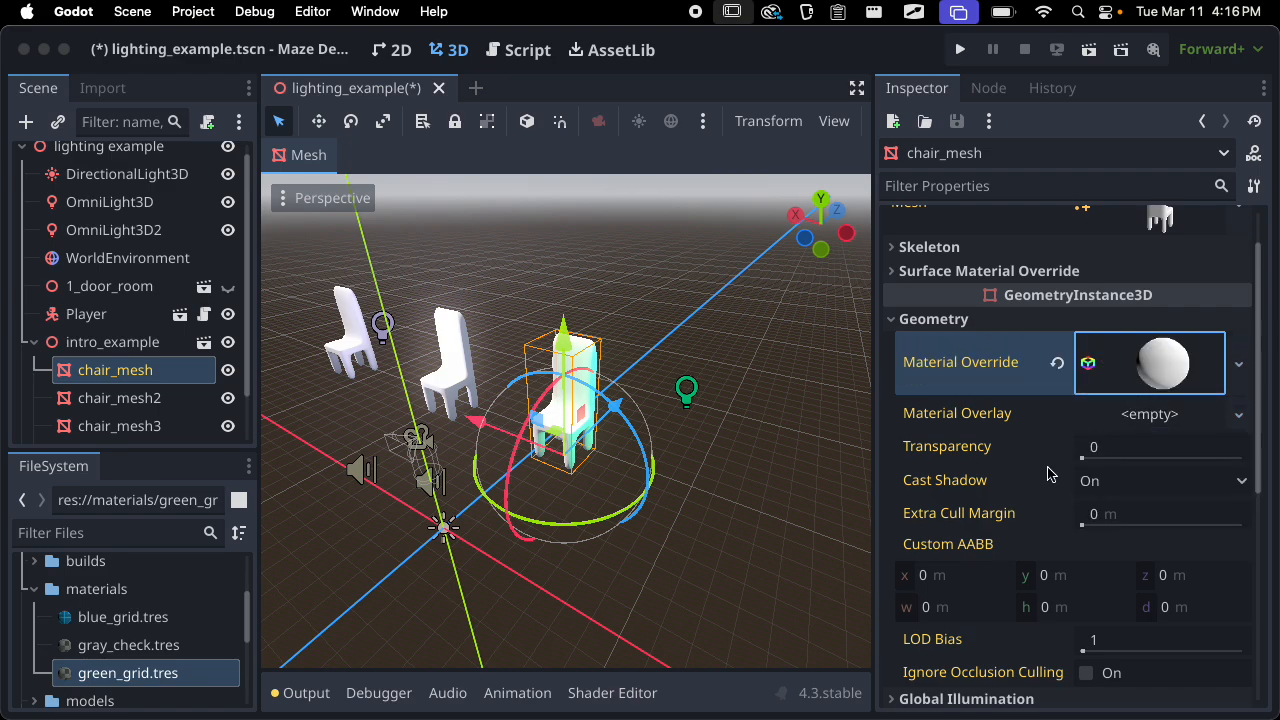
pyautogui.click(1150, 362)
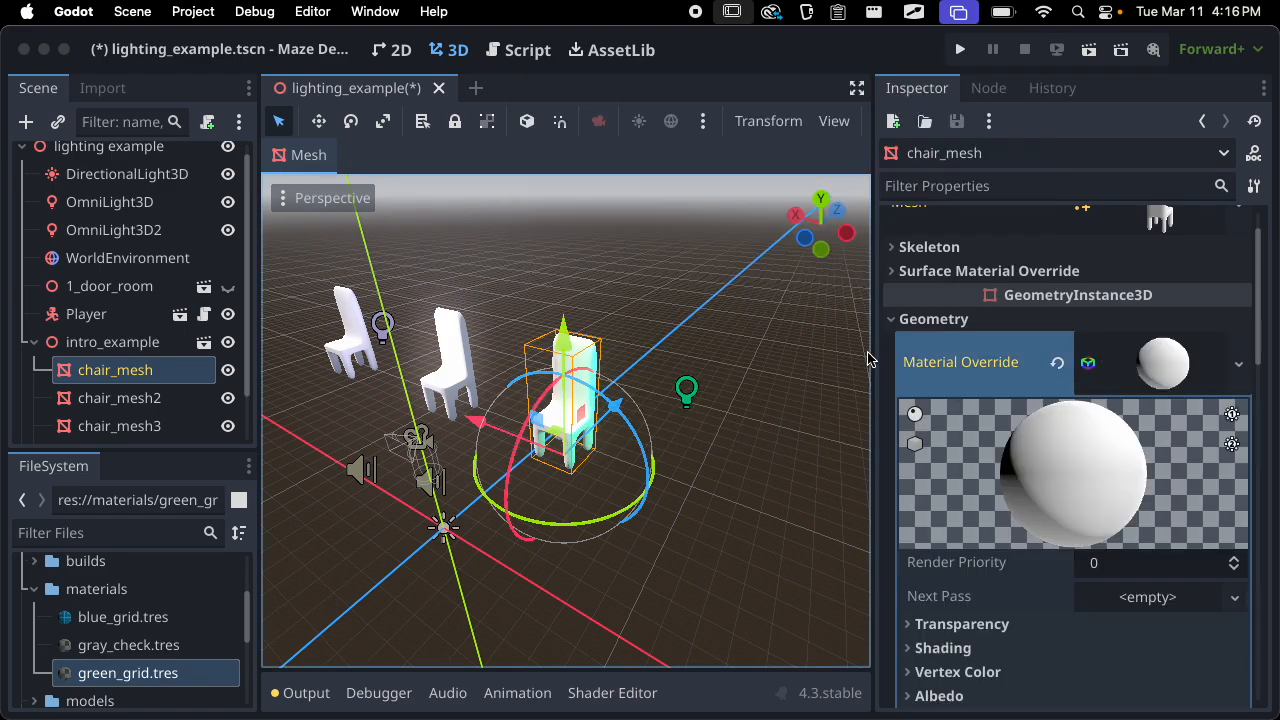
# Try to widen the Inspector, and reselect the original chair with its override material expanded
pyautogui.moveTo(874, 351); pyautogui.dragTo(771, 367)
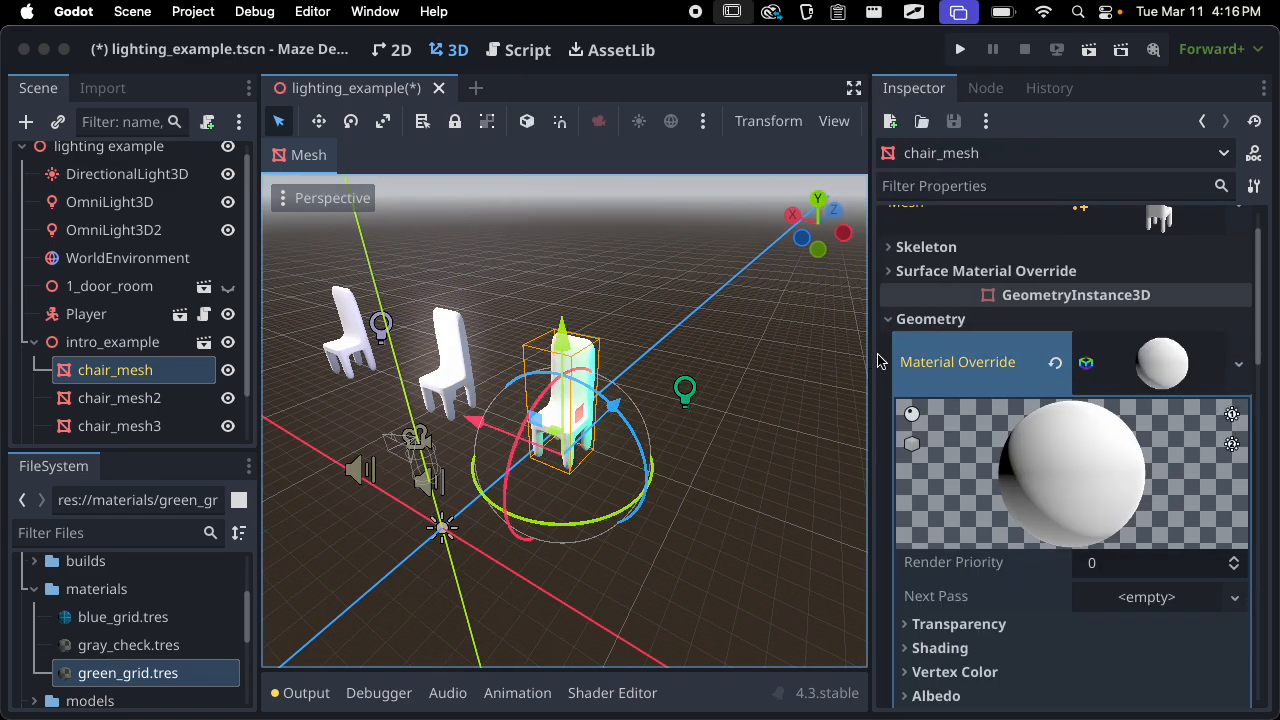
pyautogui.moveTo(866, 353); pyautogui.dragTo(826, 364)
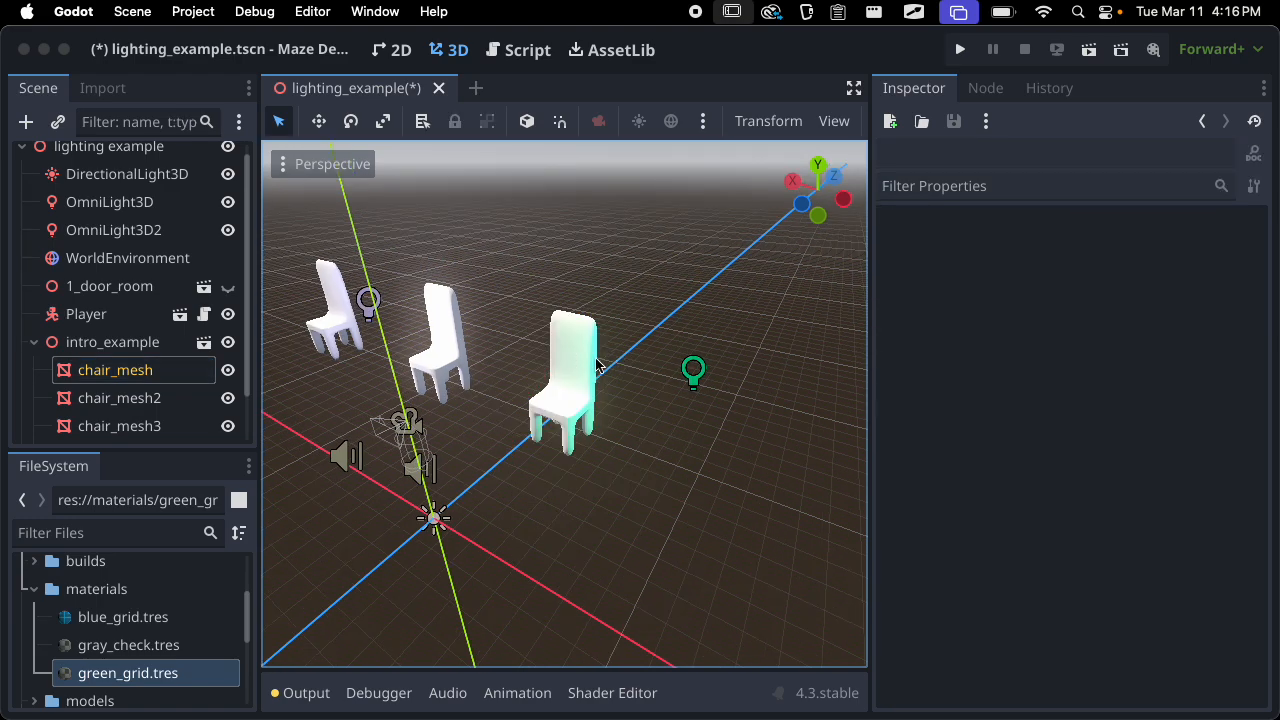
pyautogui.click(594, 362)
pyautogui.click(1179, 364)
pyautogui.click(1181, 368)
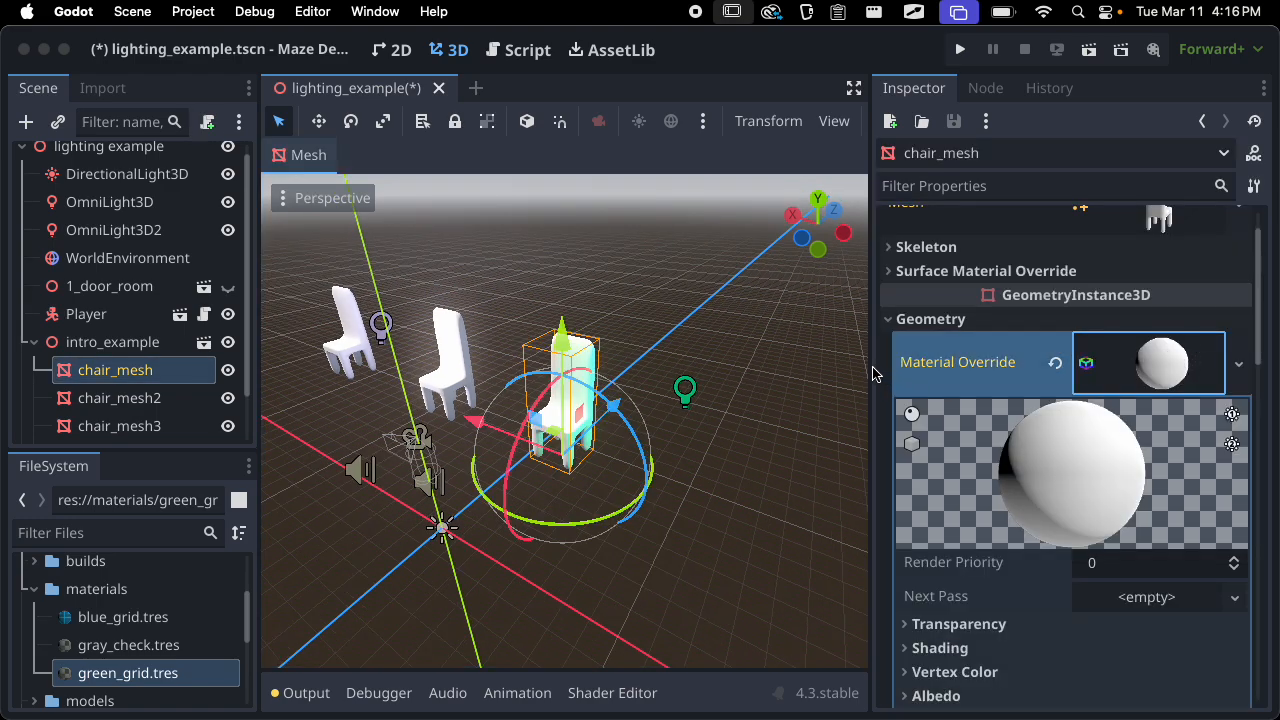
# Review the StandardMaterial3D's property groups and examine the original chair's surface up close
pyautogui.scroll(5, 674, 392)
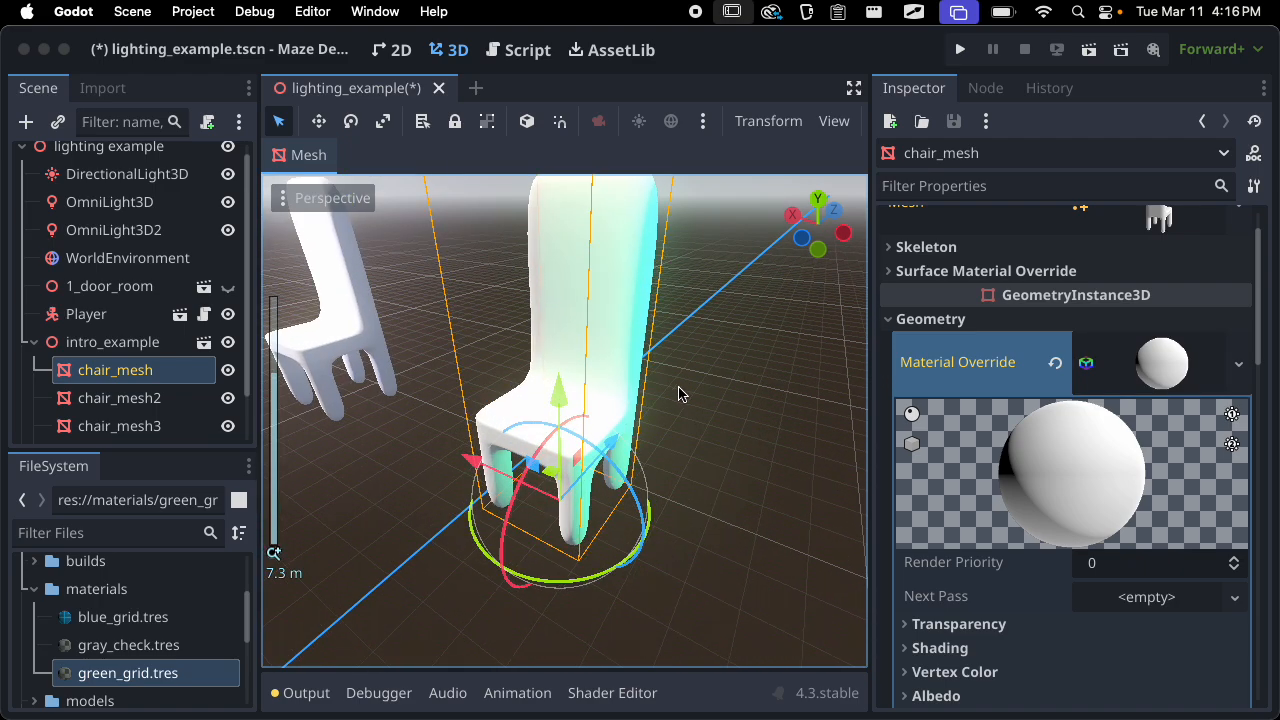
pyautogui.scroll(-3, 1094, 491)
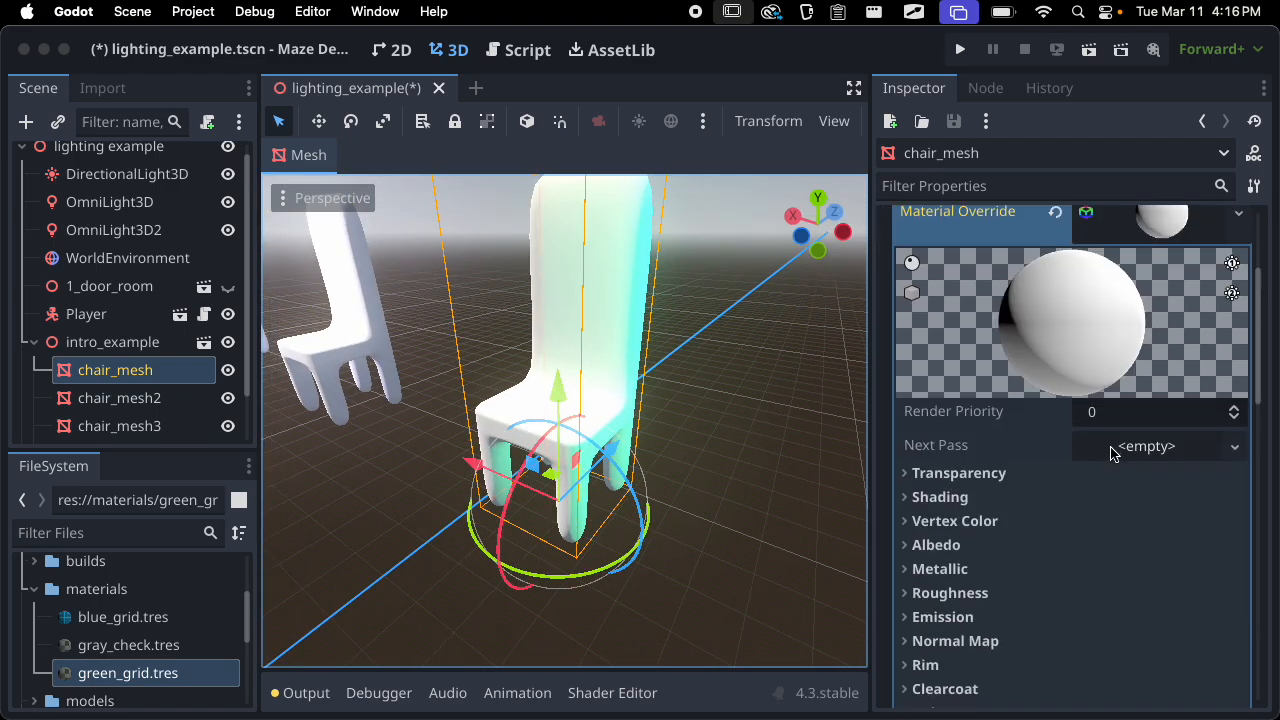
pyautogui.scroll(-4, 1110, 453)
pyautogui.scroll(-5, 1112, 451)
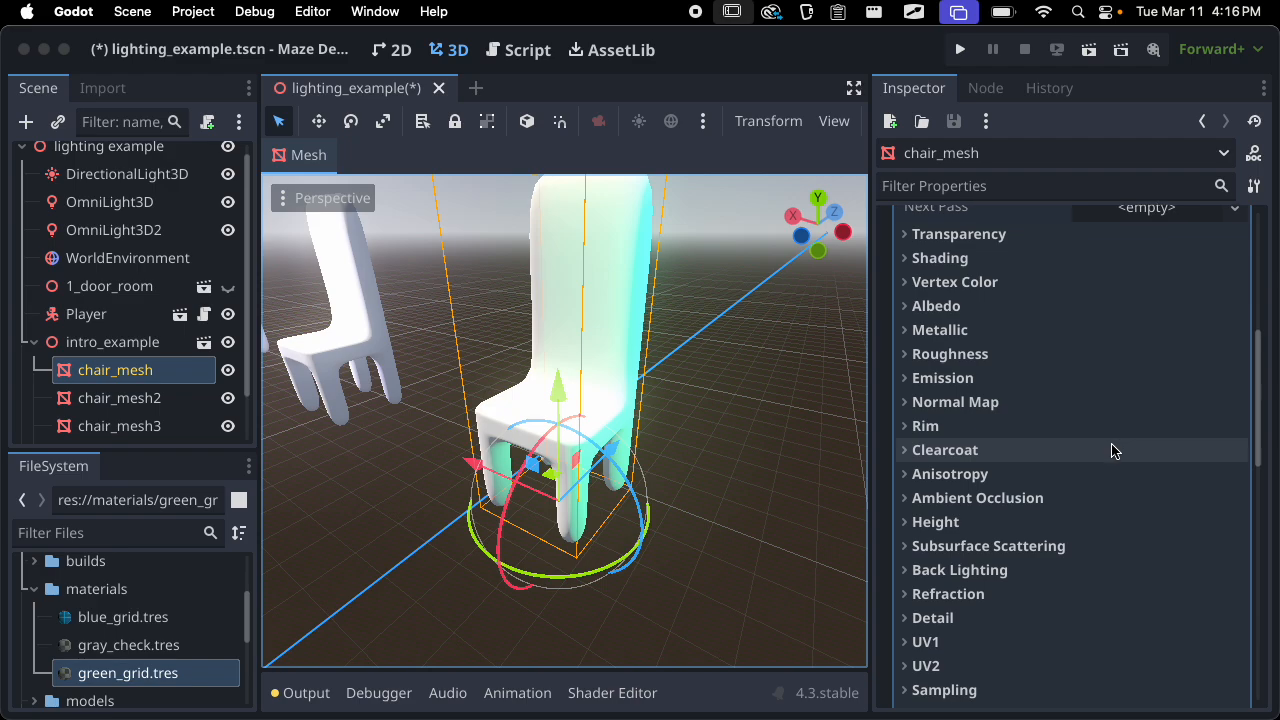
pyautogui.scroll(8, 1112, 451)
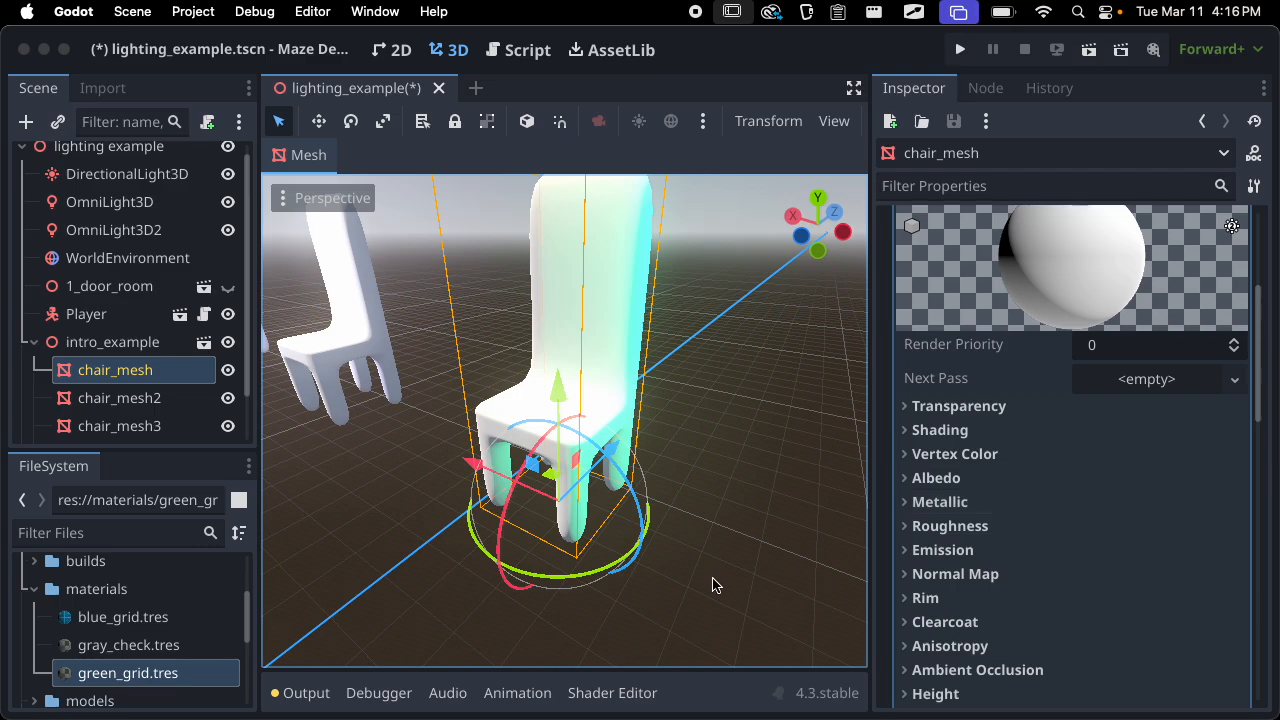
pyautogui.scroll(-3, 680, 420)
pyautogui.moveTo(671, 397); pyautogui.dragTo(686, 466, button='middle')
pyautogui.scroll(5, 541, 452)
pyautogui.scroll(-2, 631, 414)
pyautogui.scroll(-2, 674, 434)
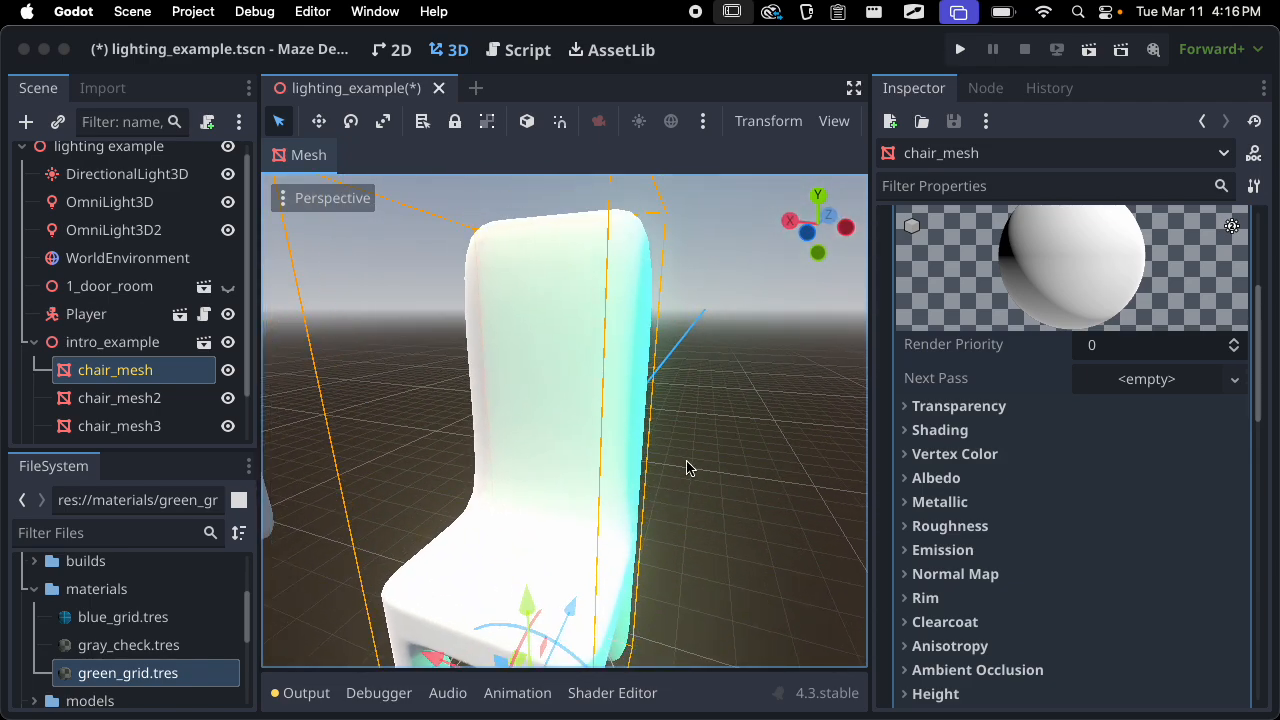
# Expand the override material's Albedo properties and set the albedo color to blue, hex 0000df
pyautogui.click(965, 479)
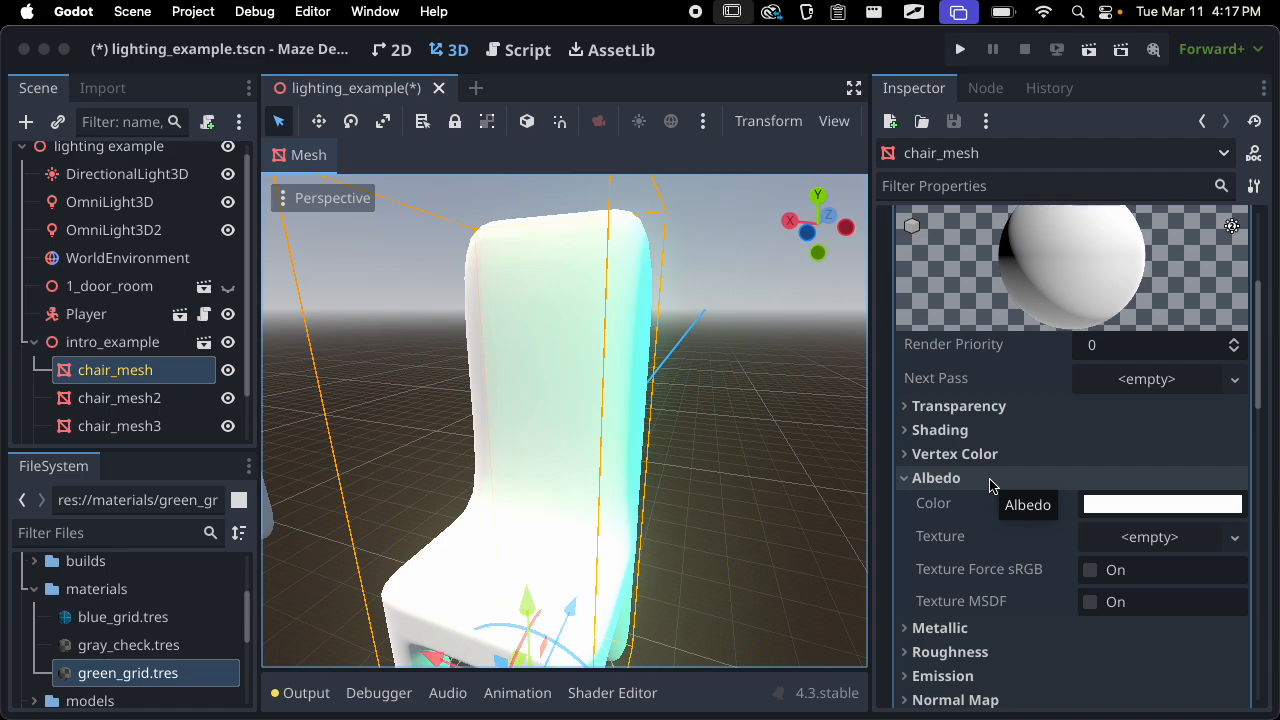
pyautogui.scroll(-1, 994, 503)
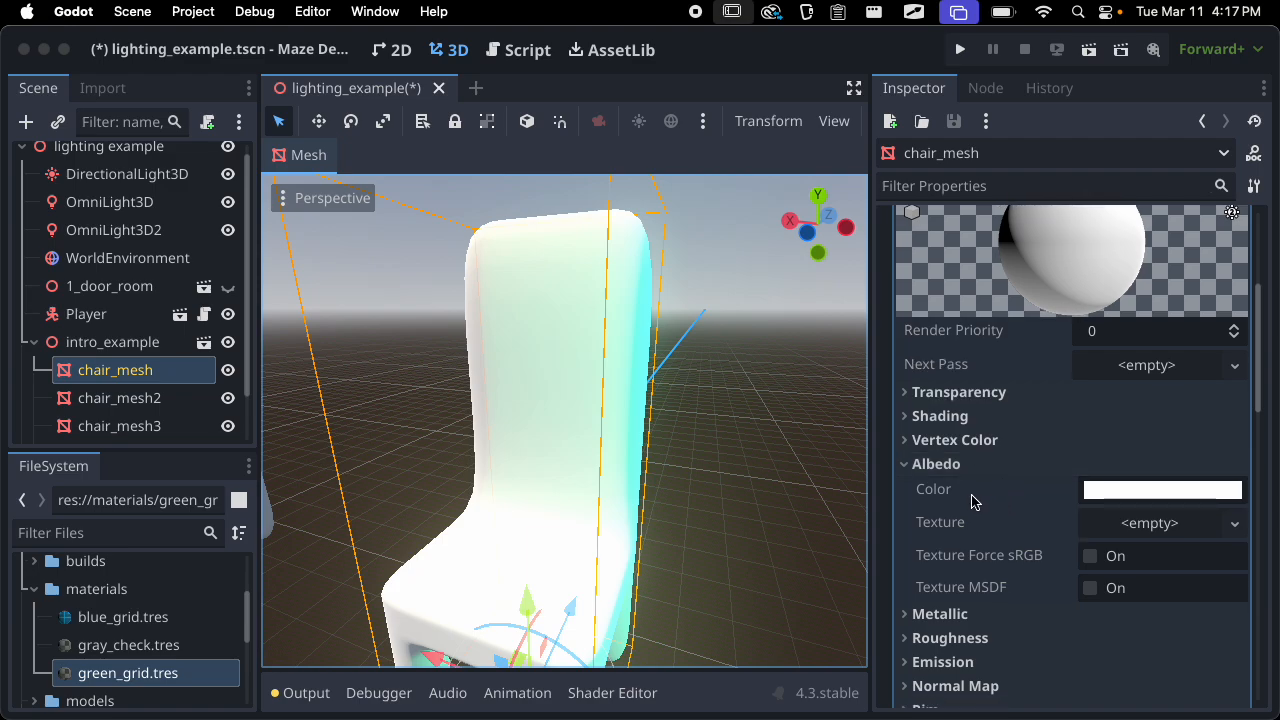
pyautogui.moveTo(975, 502)
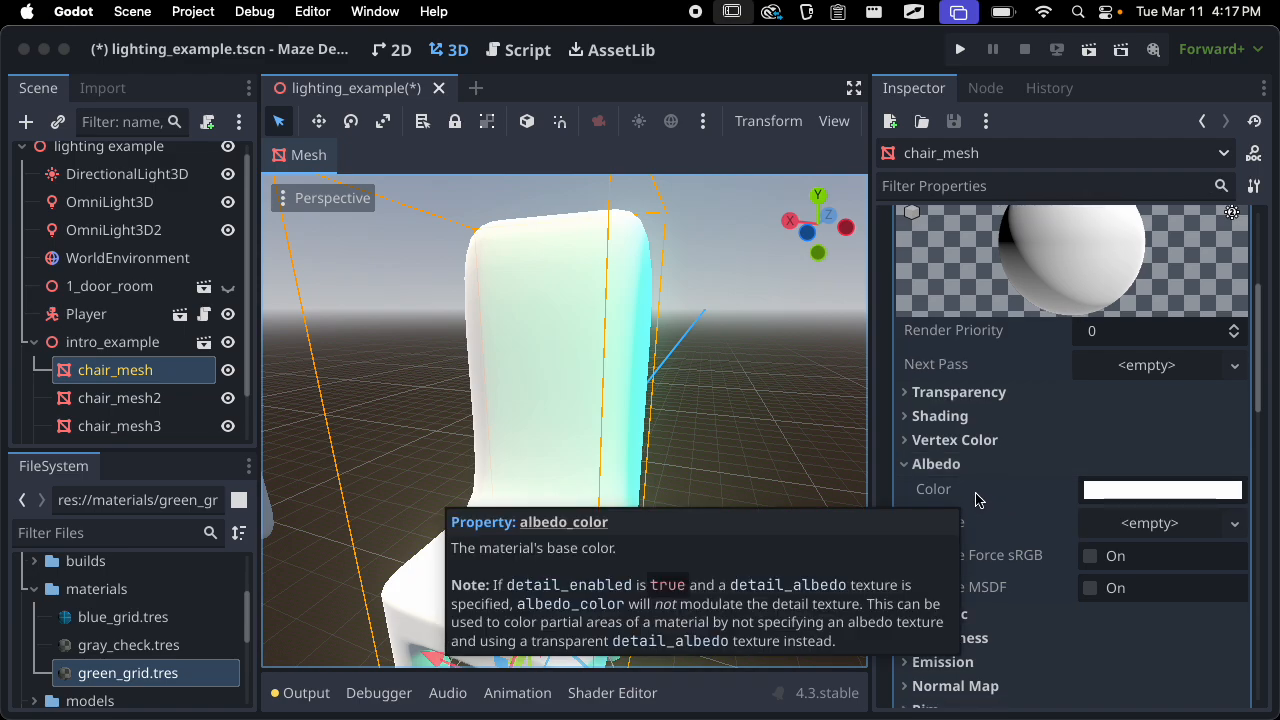
pyautogui.click(1137, 492)
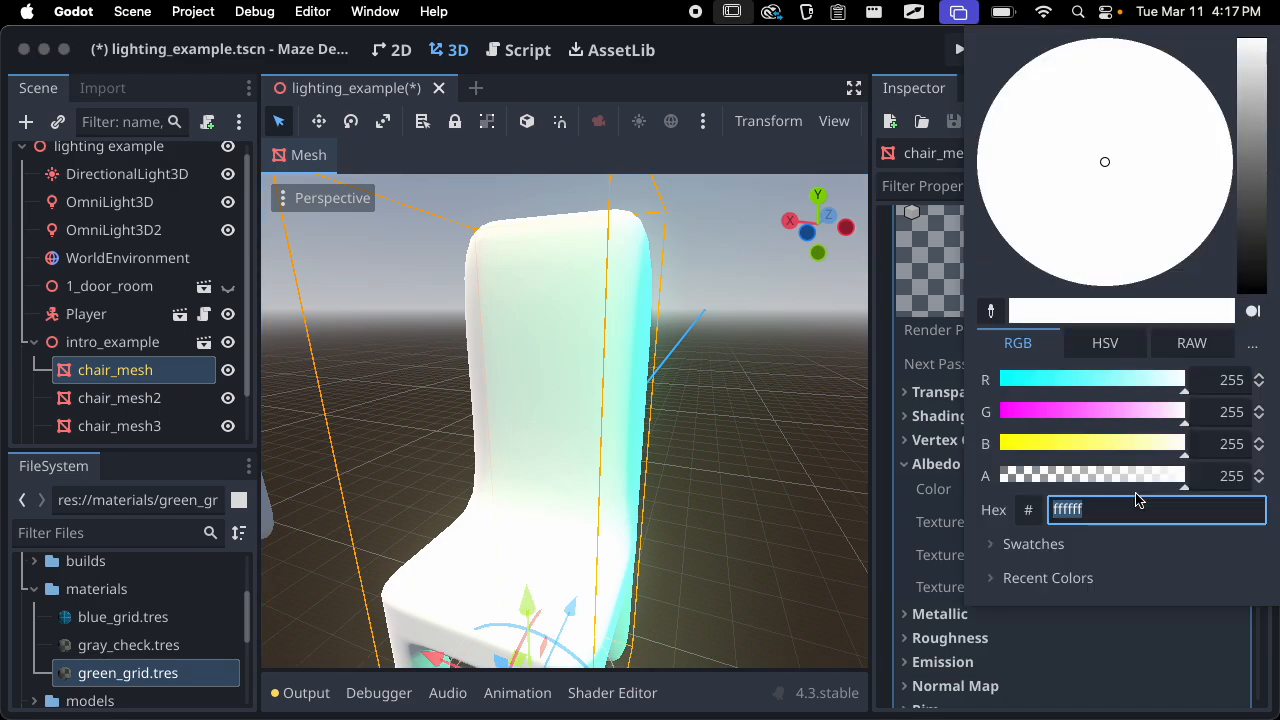
pyautogui.moveTo(1170, 386); pyautogui.dragTo(1102, 388)
pyautogui.moveTo(1243, 215); pyautogui.dragTo(1247, 196)
pyautogui.moveTo(1124, 420); pyautogui.dragTo(1000, 418)
pyautogui.moveTo(1076, 449); pyautogui.dragTo(1163, 446)
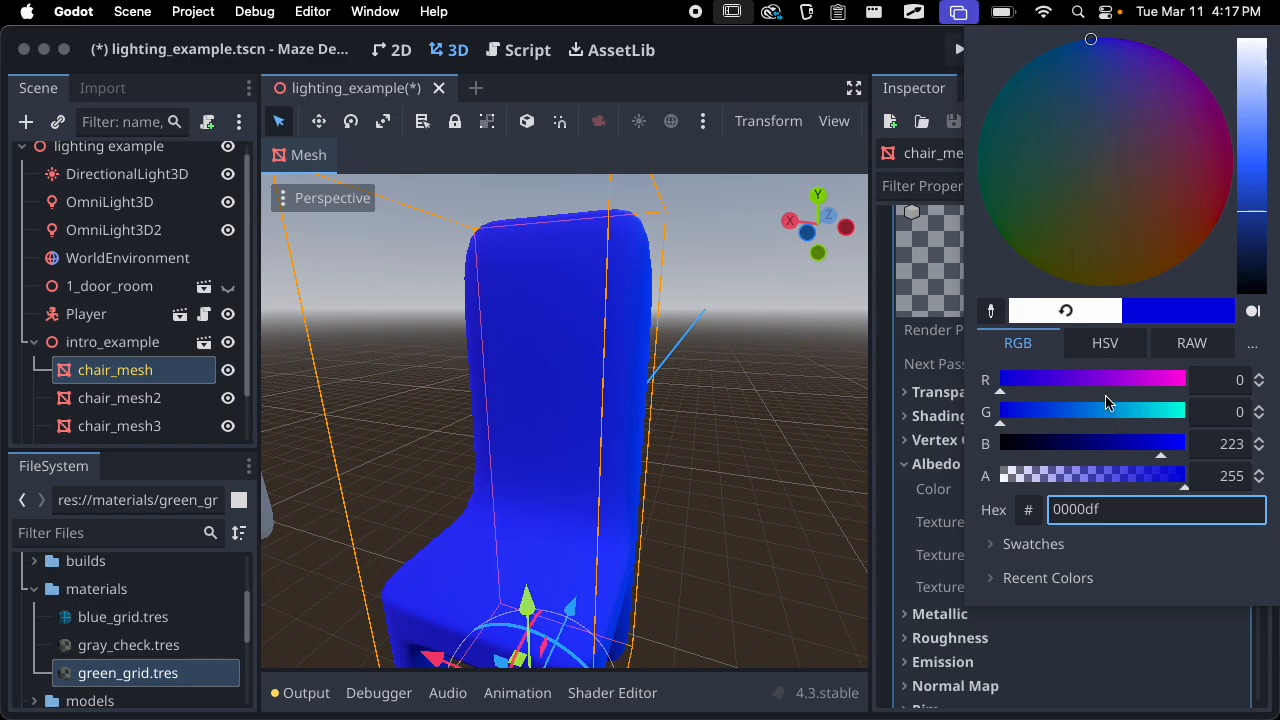
# Raise the albedo color's red value to 255 for magenta, and examine the chair from several angles and distances
pyautogui.moveTo(1105, 380); pyautogui.dragTo(1229, 375)
pyautogui.scroll(-1, 713, 416)
pyautogui.moveTo(713, 416); pyautogui.dragTo(773, 383, button='middle')
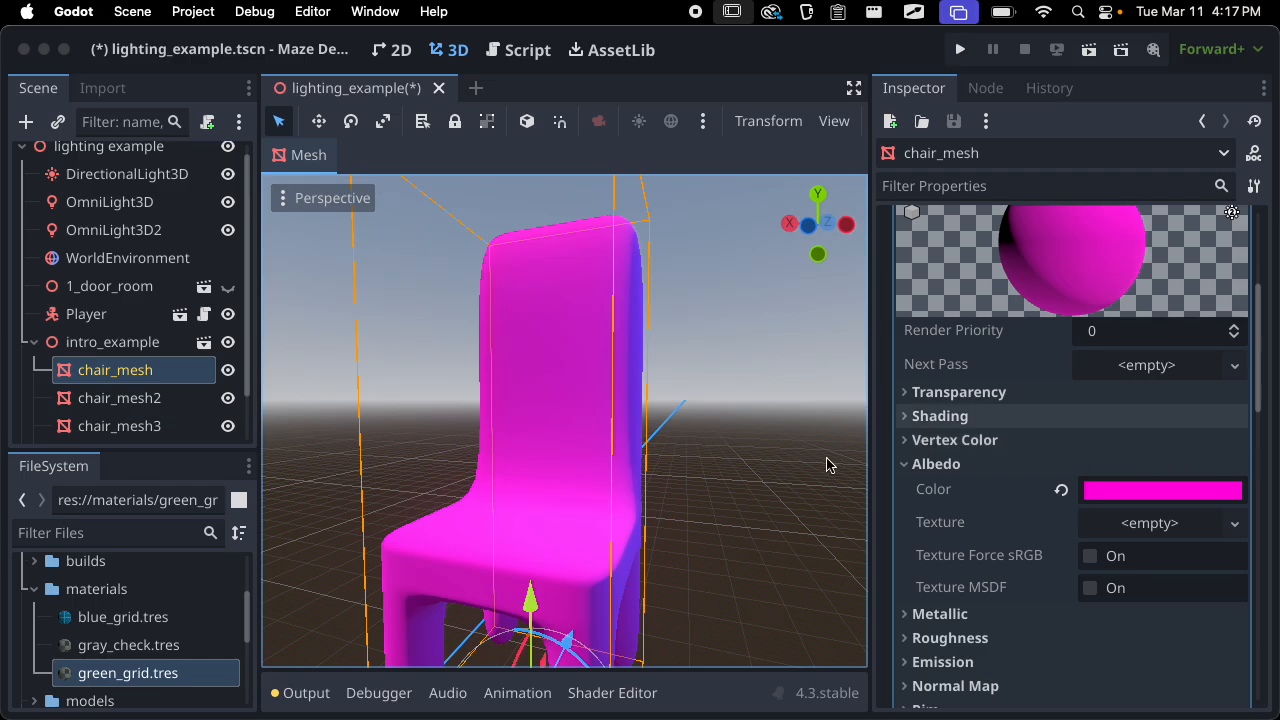
pyautogui.moveTo(600, 463); pyautogui.dragTo(600, 414, button='middle')
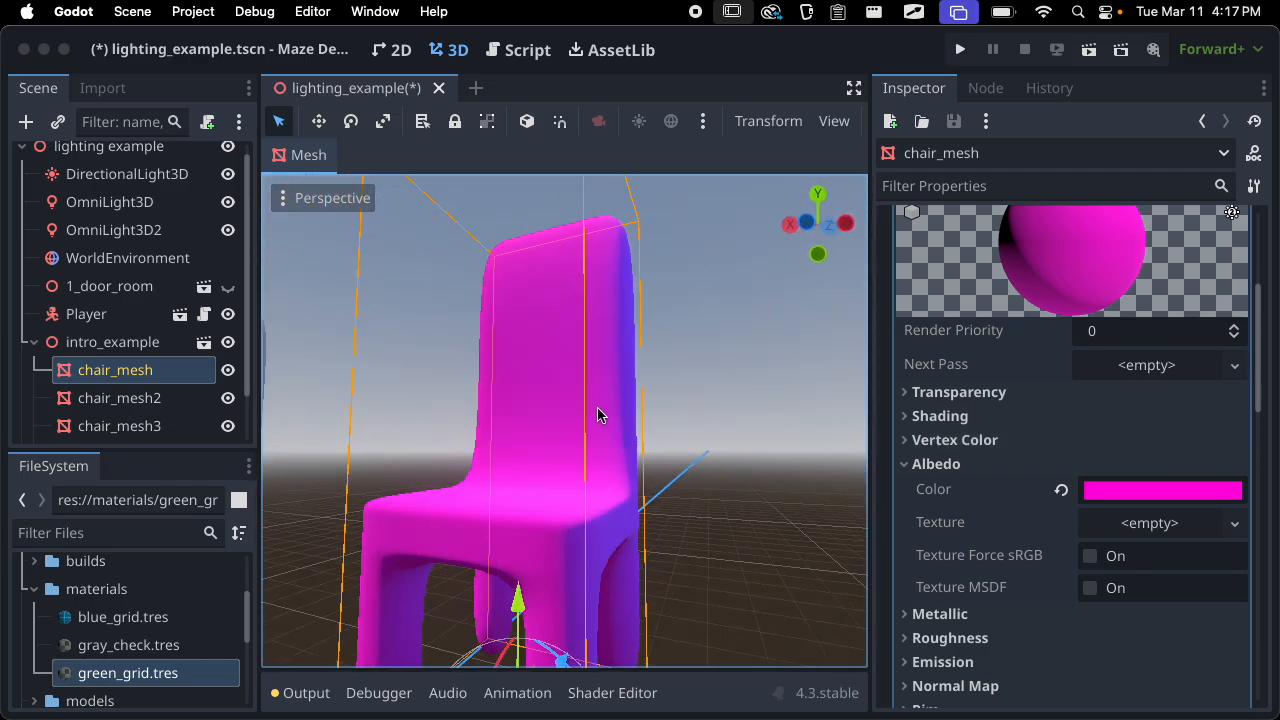
pyautogui.scroll(2, 600, 416)
pyautogui.scroll(-8, 600, 417)
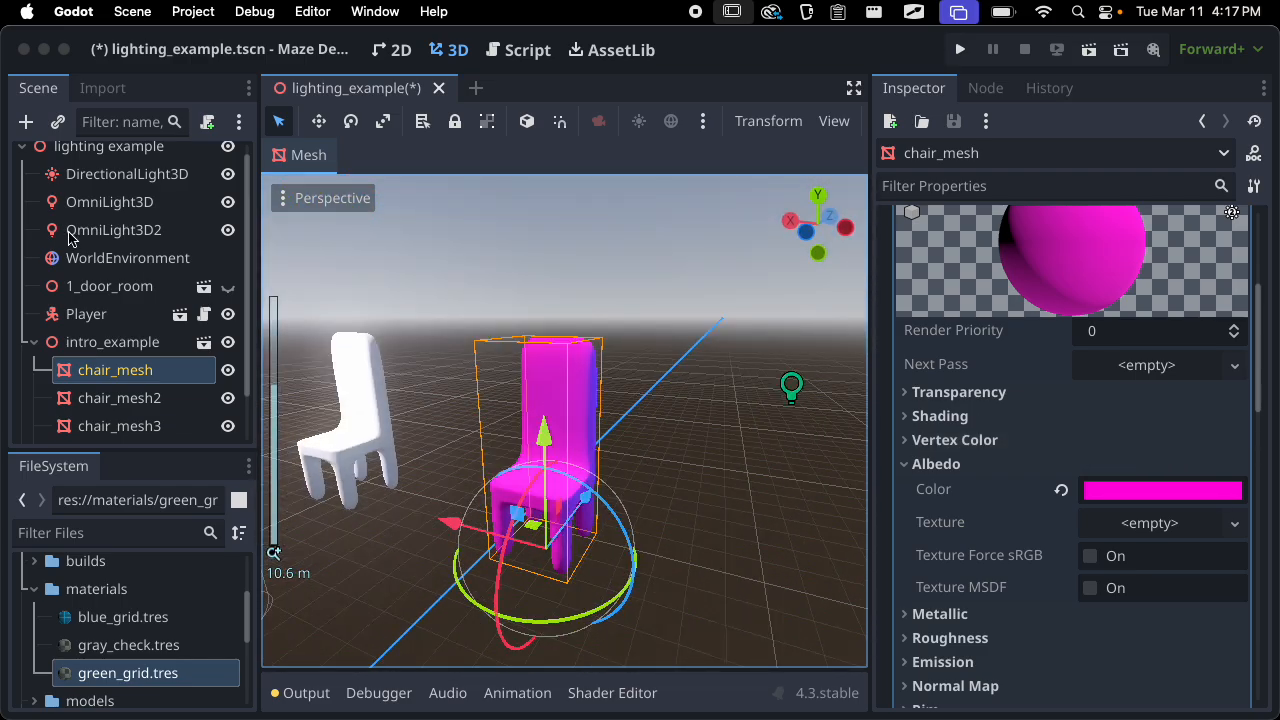
pyautogui.scroll(4, 486, 490)
pyautogui.moveTo(560, 443); pyautogui.dragTo(480, 411, button='middle')
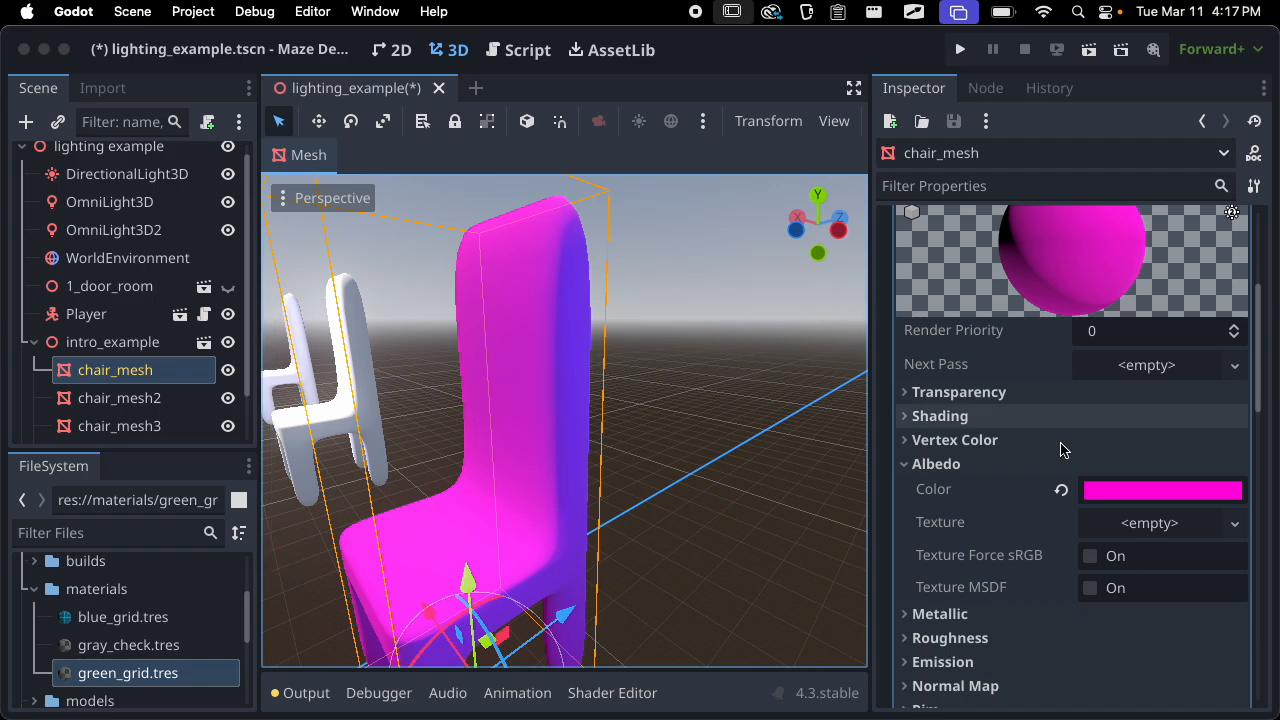
# Raise the albedo color's green value to turn the chair's material light pink
pyautogui.click(1160, 489)
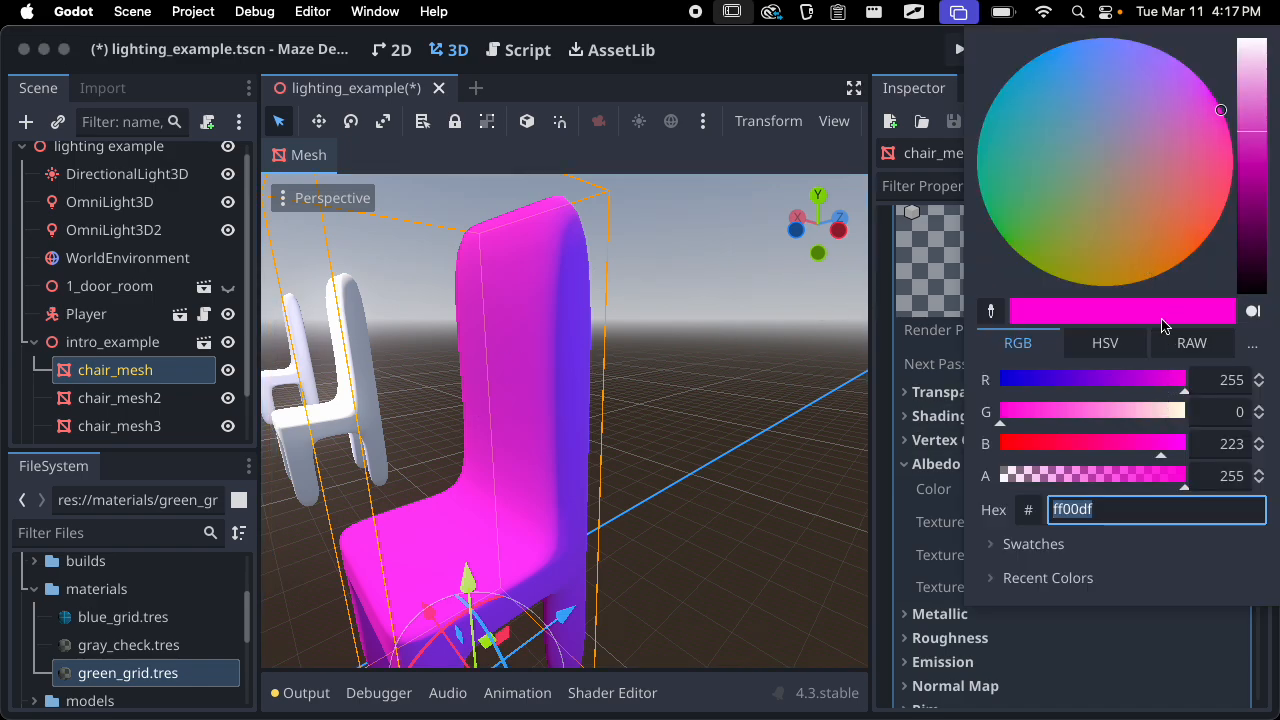
pyautogui.click(1128, 413)
pyautogui.moveTo(543, 352); pyautogui.dragTo(551, 302, button='middle')
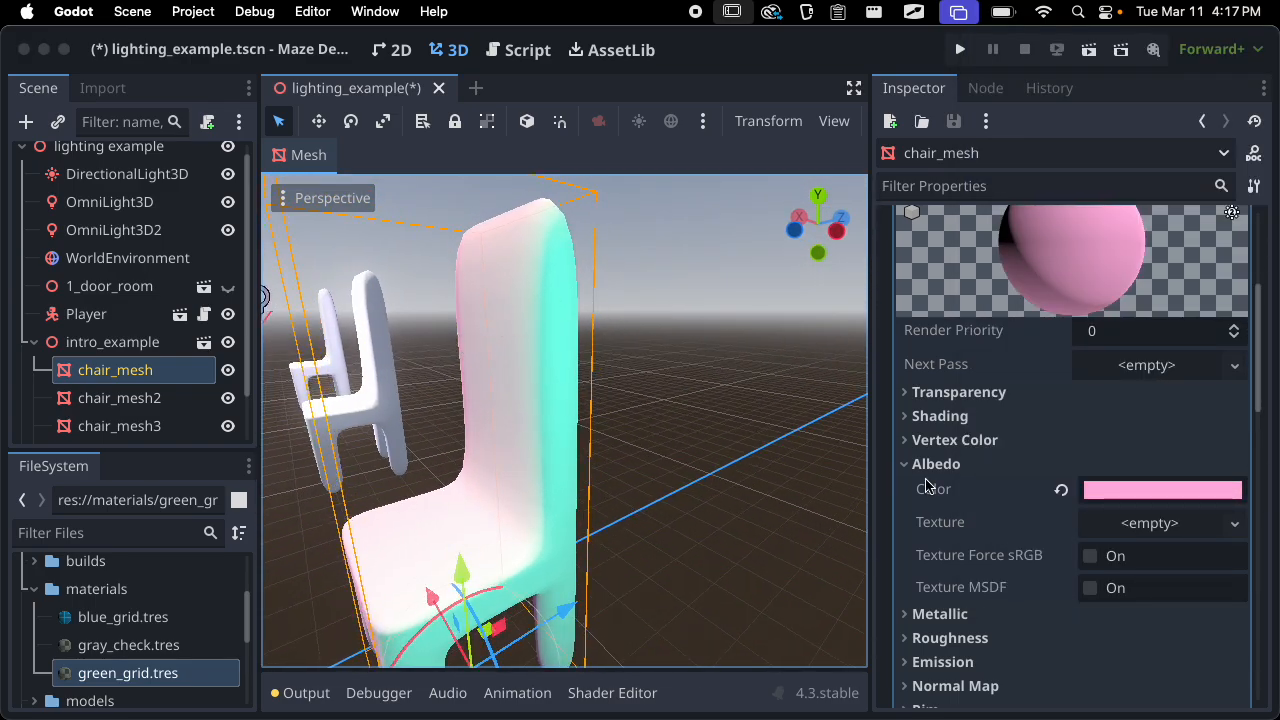
# Set the albedo color to a peach tone, hex ffbba4, and examine the chair from its front and side
pyautogui.click(1120, 490)
pyautogui.moveTo(1160, 245); pyautogui.dragTo(1215, 258)
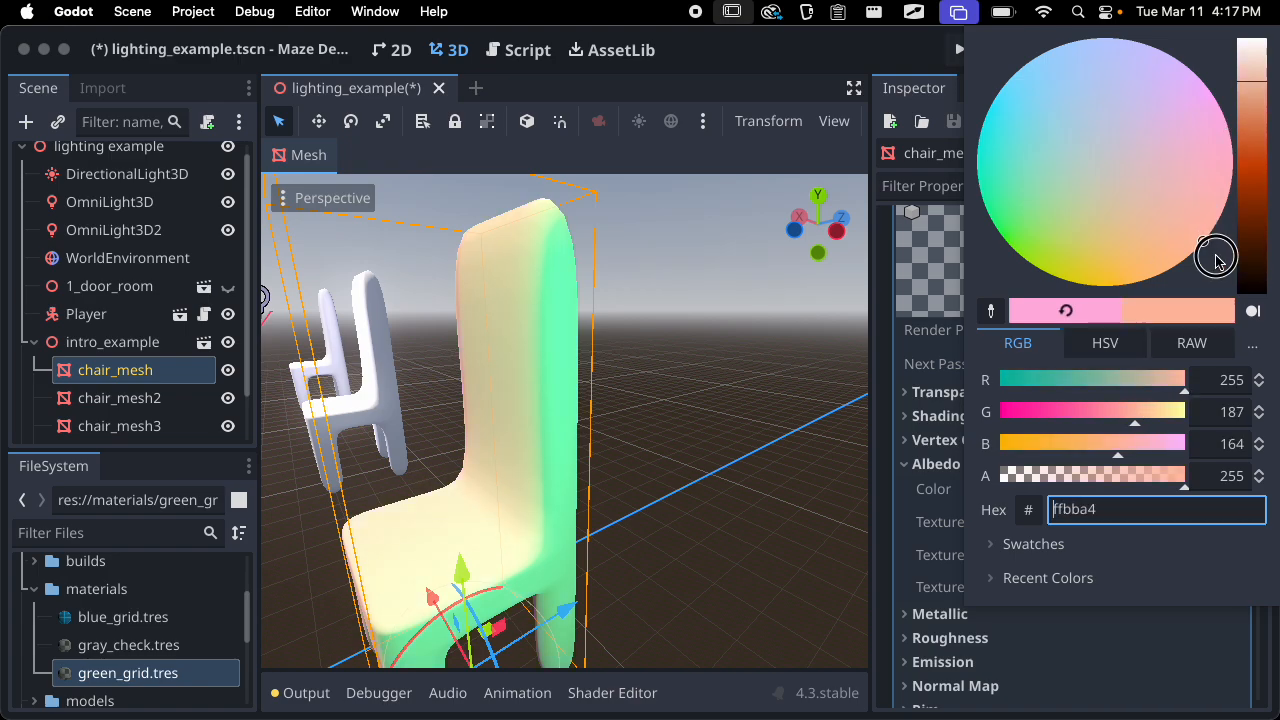
pyautogui.moveTo(675, 337); pyautogui.dragTo(810, 372, button='middle')
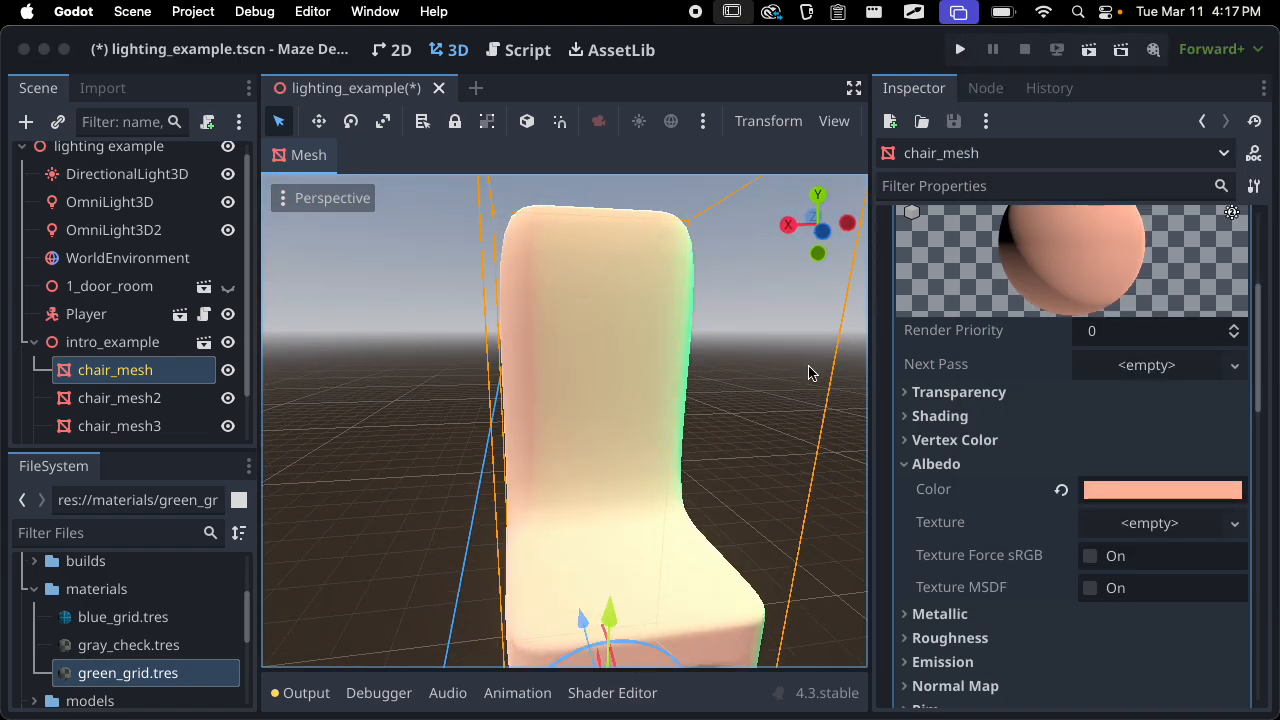
pyautogui.scroll(-3, 754, 436)
pyautogui.moveTo(754, 436); pyautogui.dragTo(603, 421, button='middle')
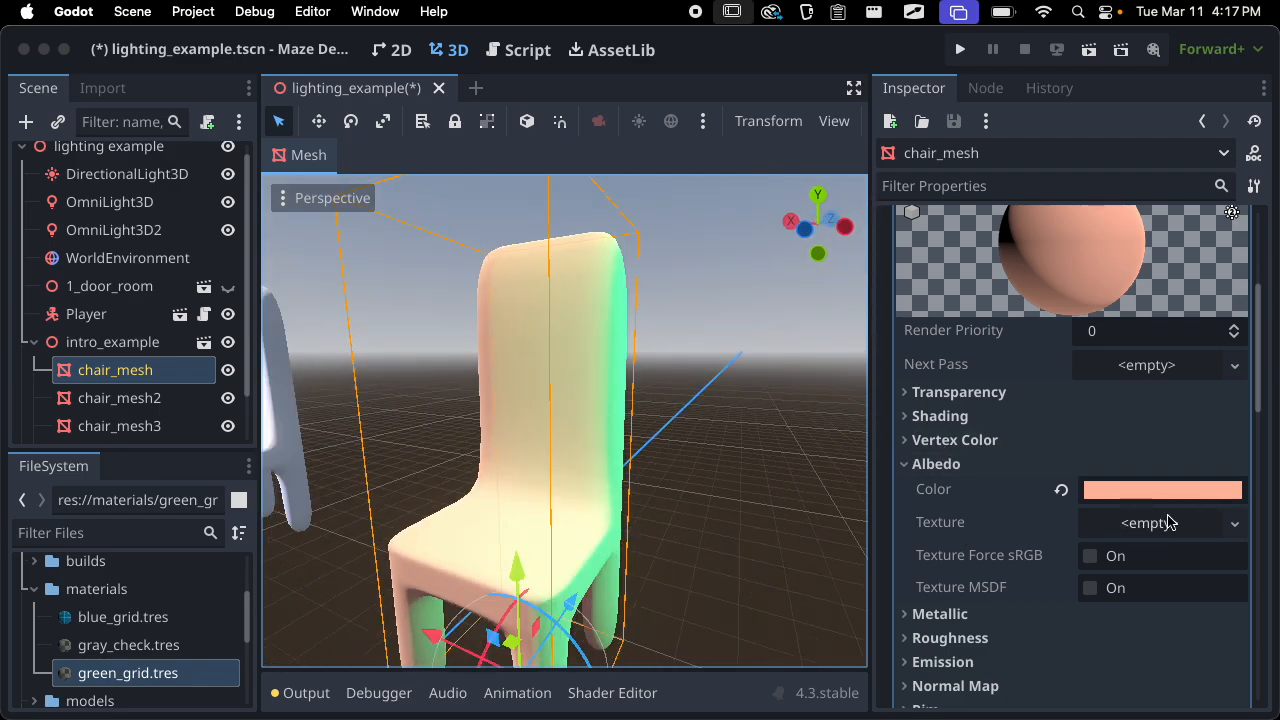
# Collapse the Albedo properties and expand the material's Transparency properties
pyautogui.click(1050, 468)
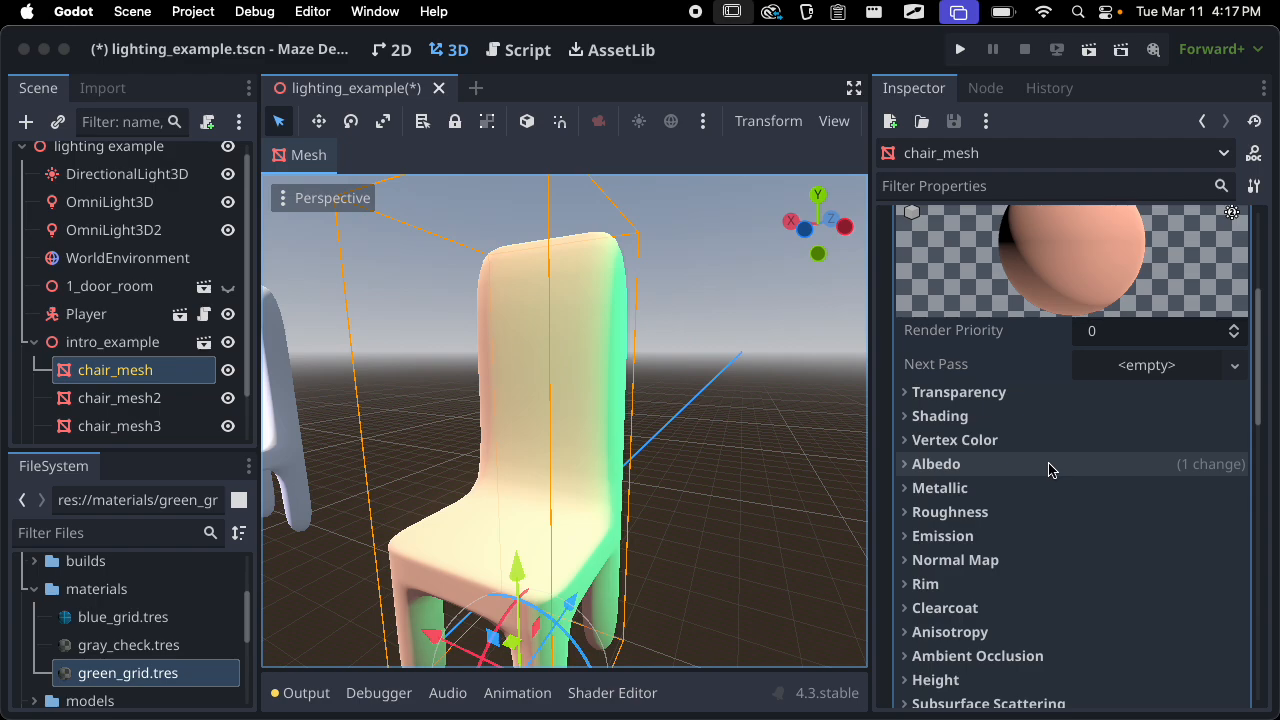
pyautogui.click(993, 463)
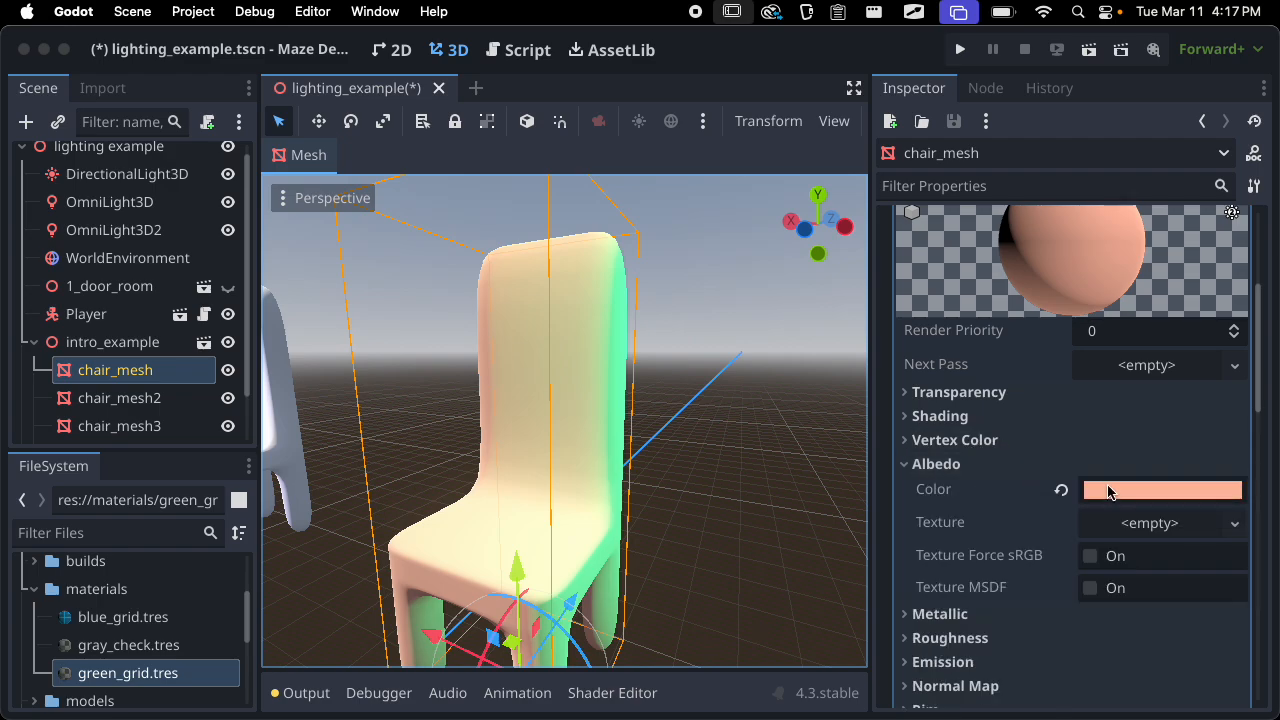
pyautogui.click(1006, 466)
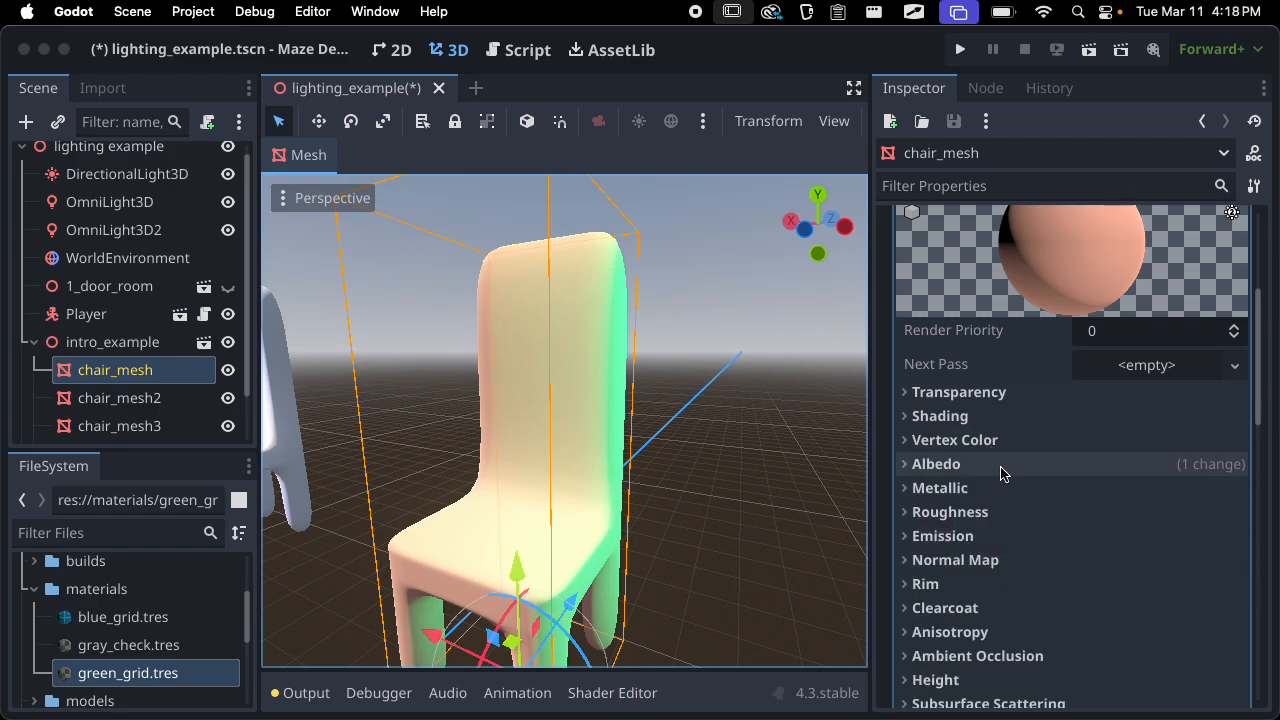
pyautogui.scroll(1, 1026, 406)
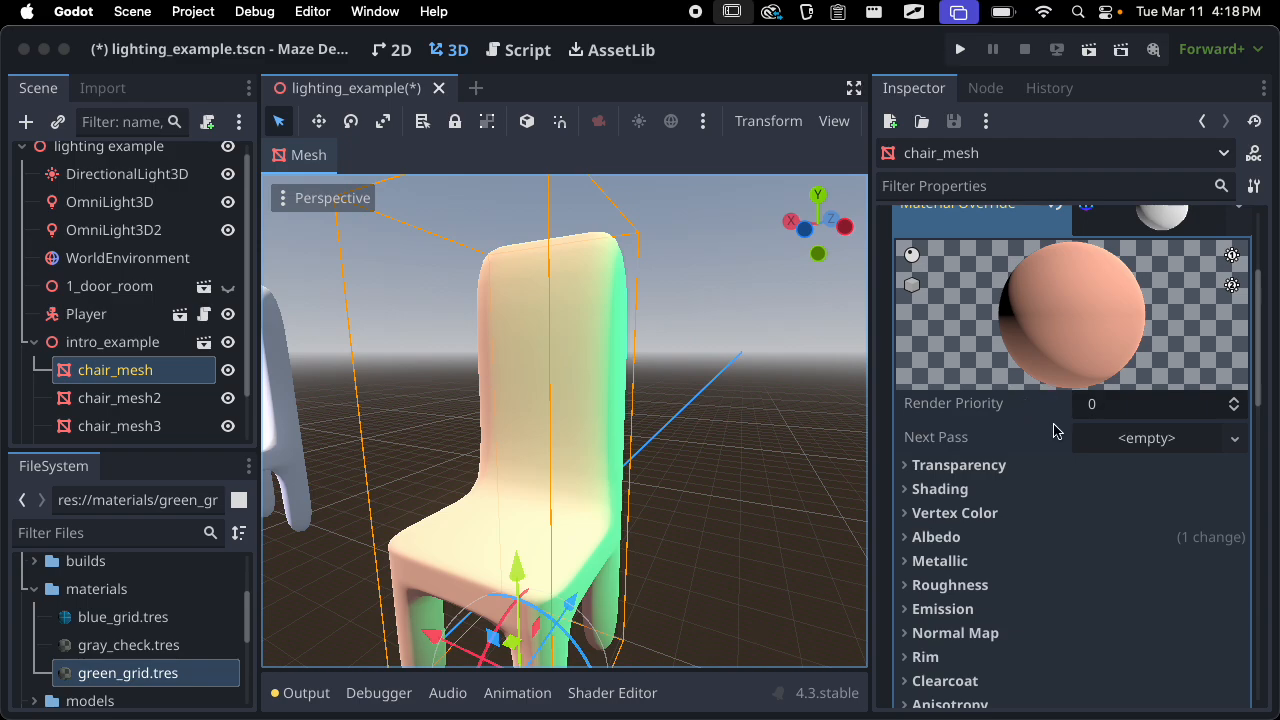
pyautogui.scroll(-1, 1057, 431)
pyautogui.click(988, 408)
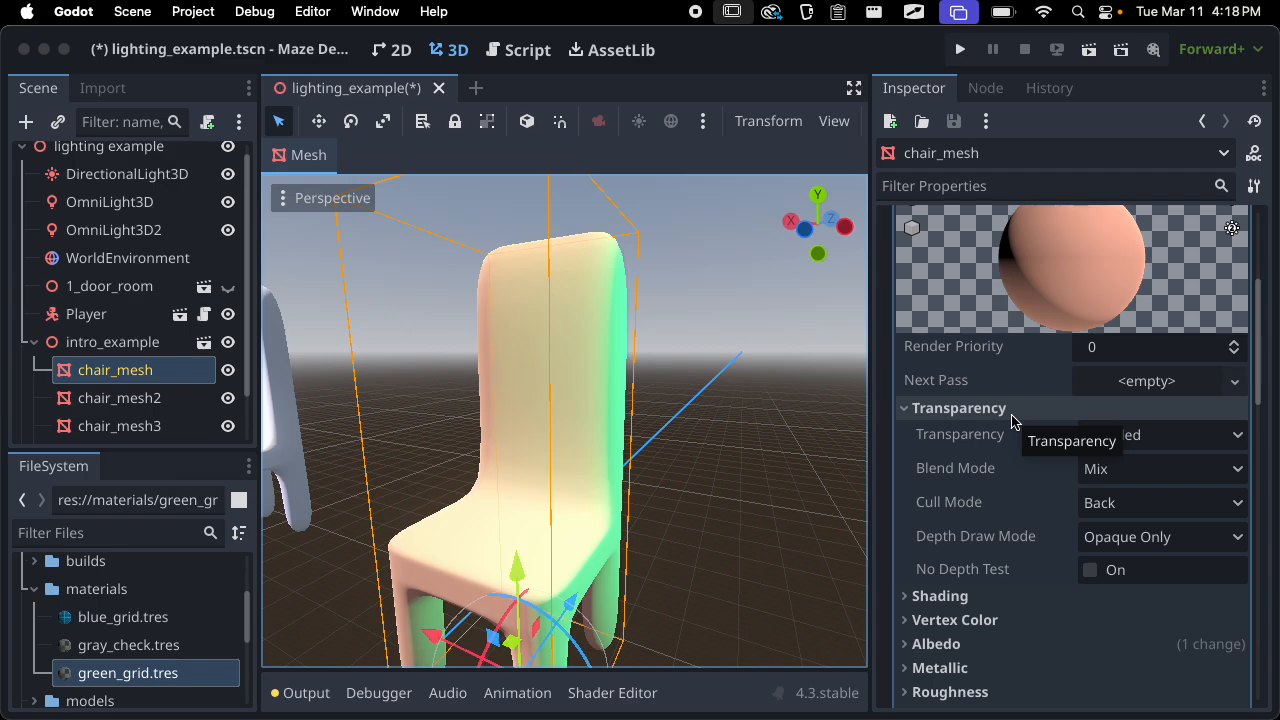
# Try the Alpha transparency mode on the chair's material, and restore Transparency to Disabled
pyautogui.moveTo(652, 487); pyautogui.dragTo(682, 485, button='middle')
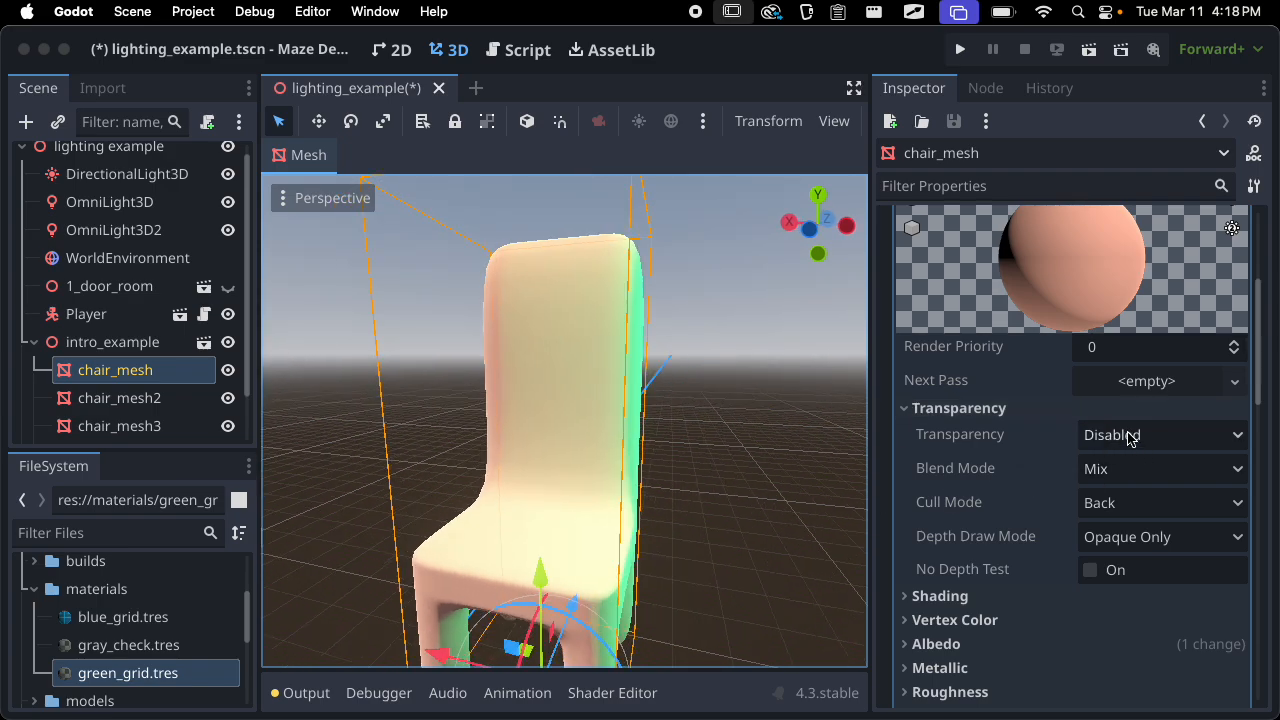
pyautogui.click(1160, 441)
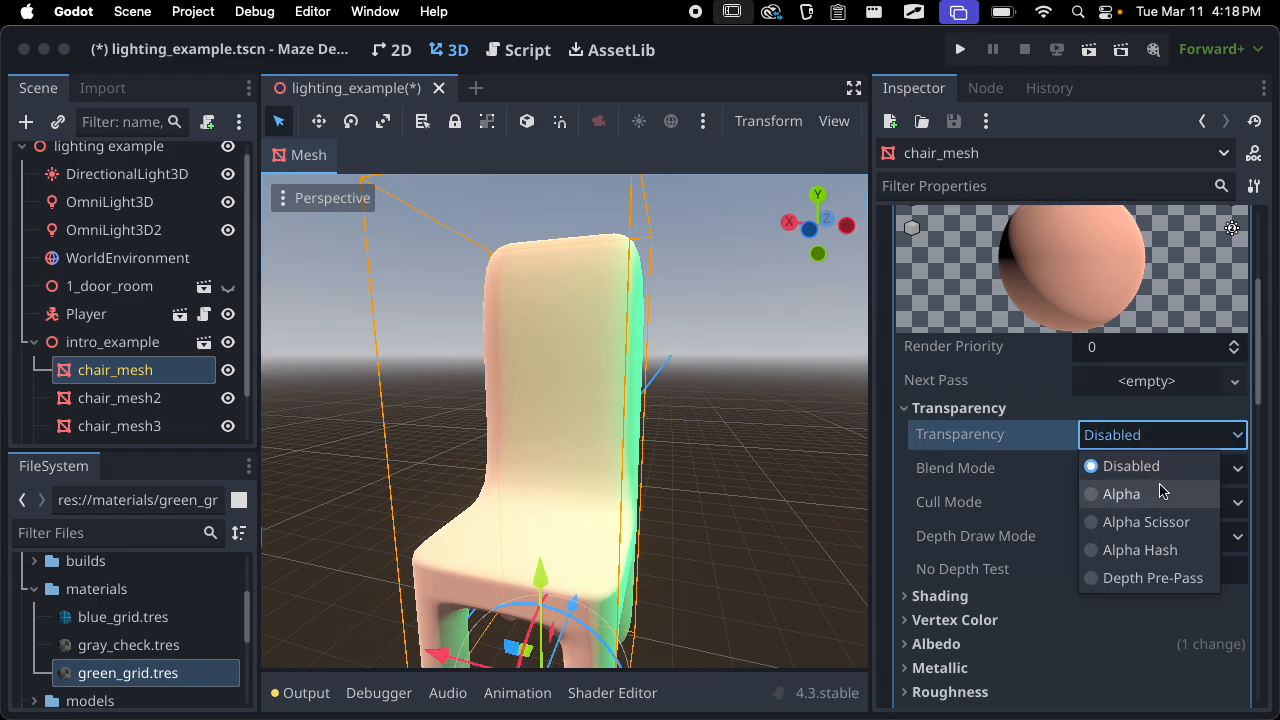
pyautogui.click(1130, 494)
pyautogui.moveTo(528, 551); pyautogui.dragTo(594, 443, button='middle')
pyautogui.scroll(4, 702, 509)
pyautogui.scroll(-5, 594, 443)
pyautogui.moveTo(532, 535); pyautogui.dragTo(528, 531, button='middle')
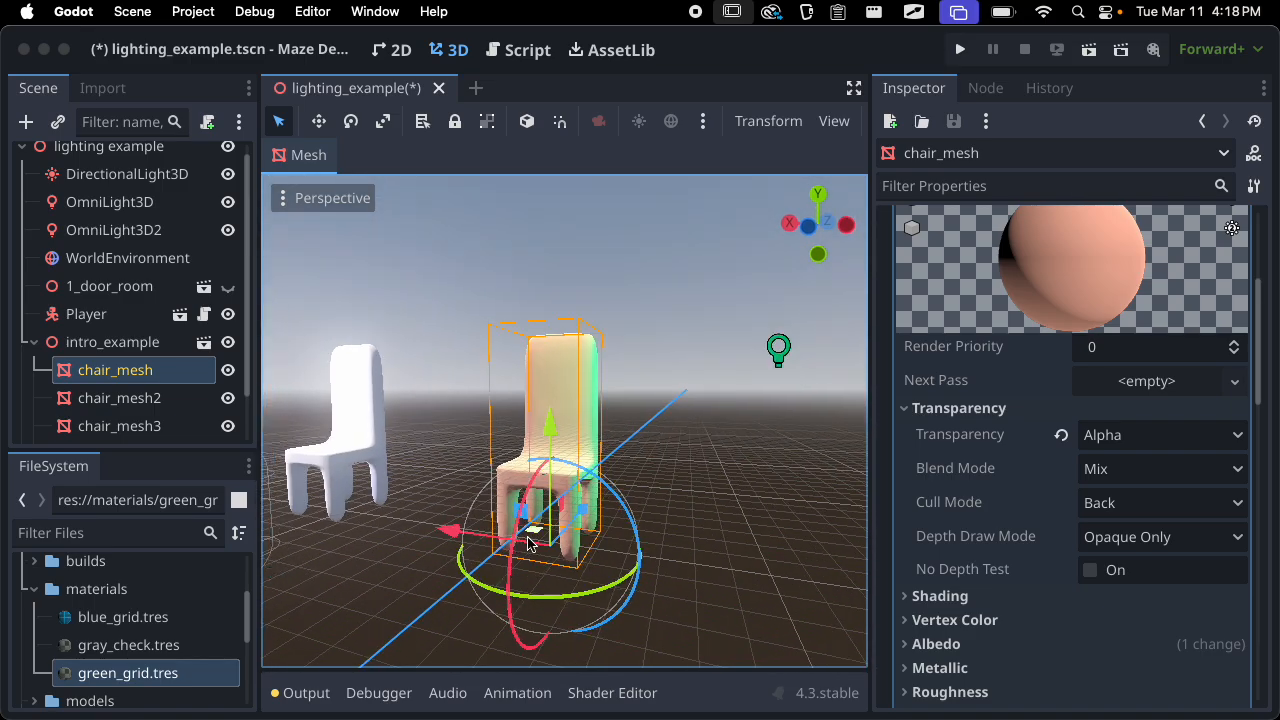
pyautogui.scroll(6, 545, 470)
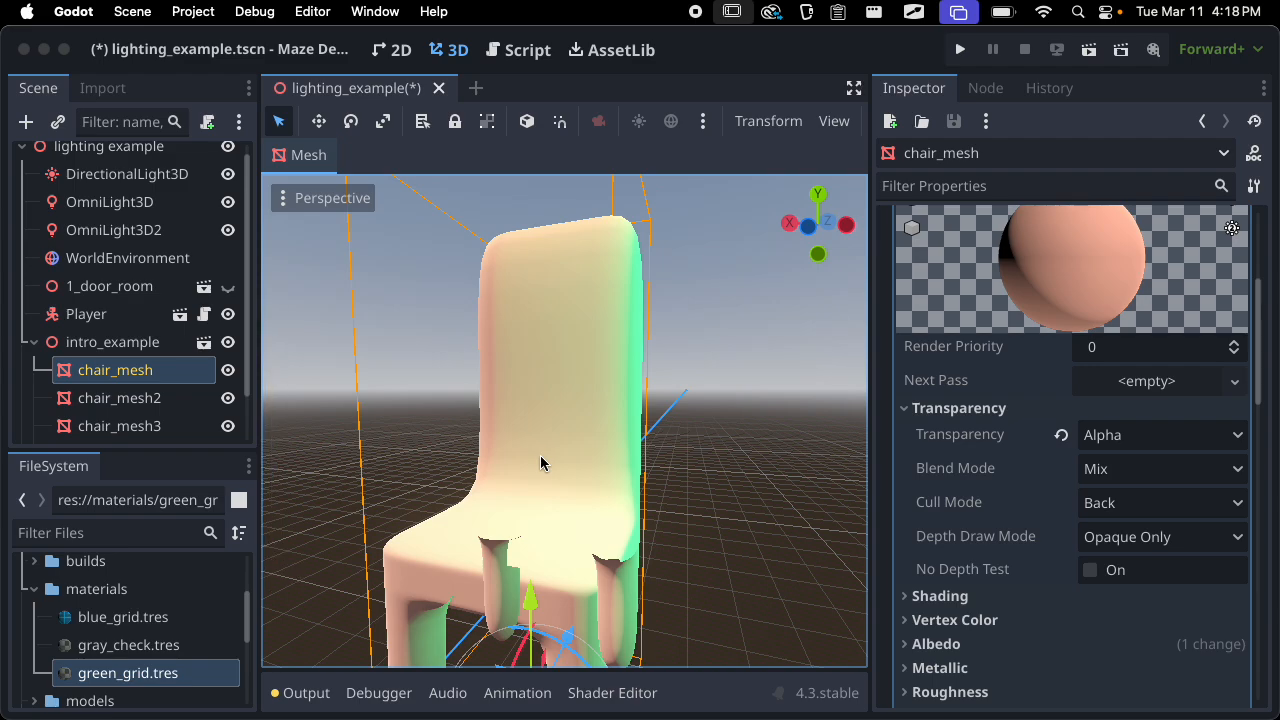
pyautogui.moveTo(786, 523); pyautogui.dragTo(705, 466, button='middle')
pyautogui.click(1092, 437)
pyautogui.click(1120, 463)
pyautogui.scroll(-5, 745, 508)
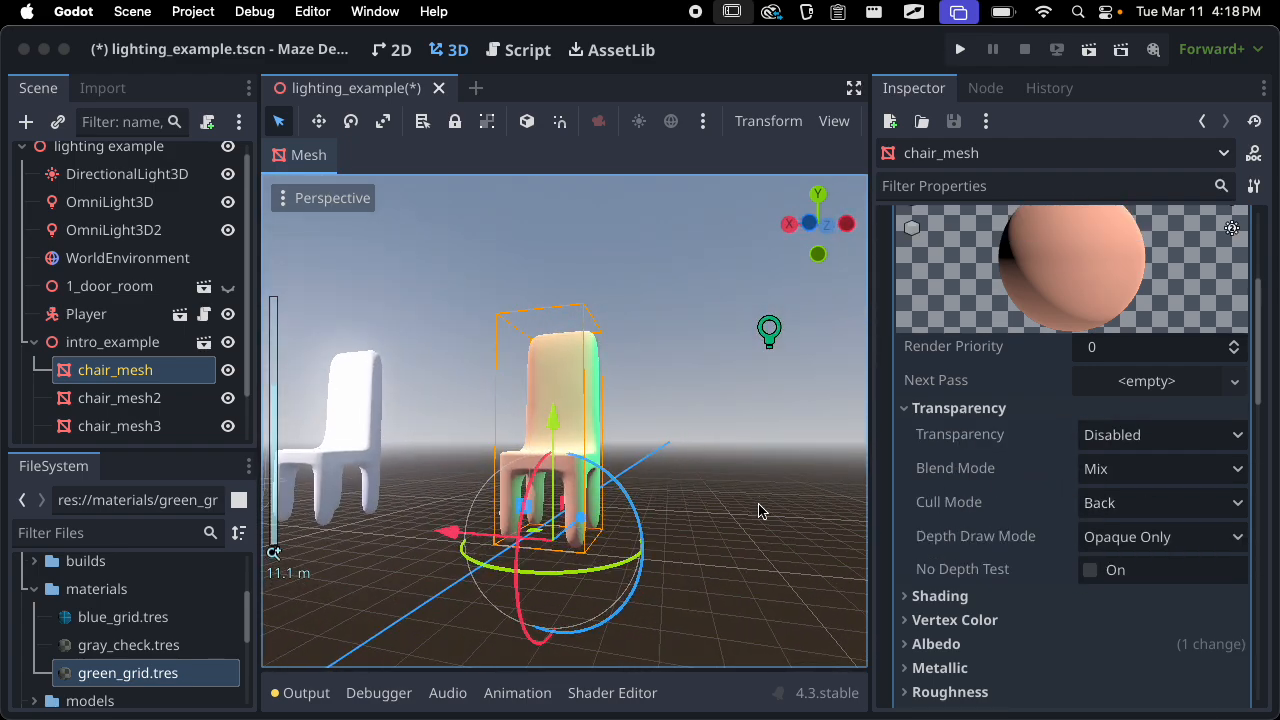
# Check the available blend modes and make the 1_door_room node visible around the chairs
pyautogui.click(1135, 469)
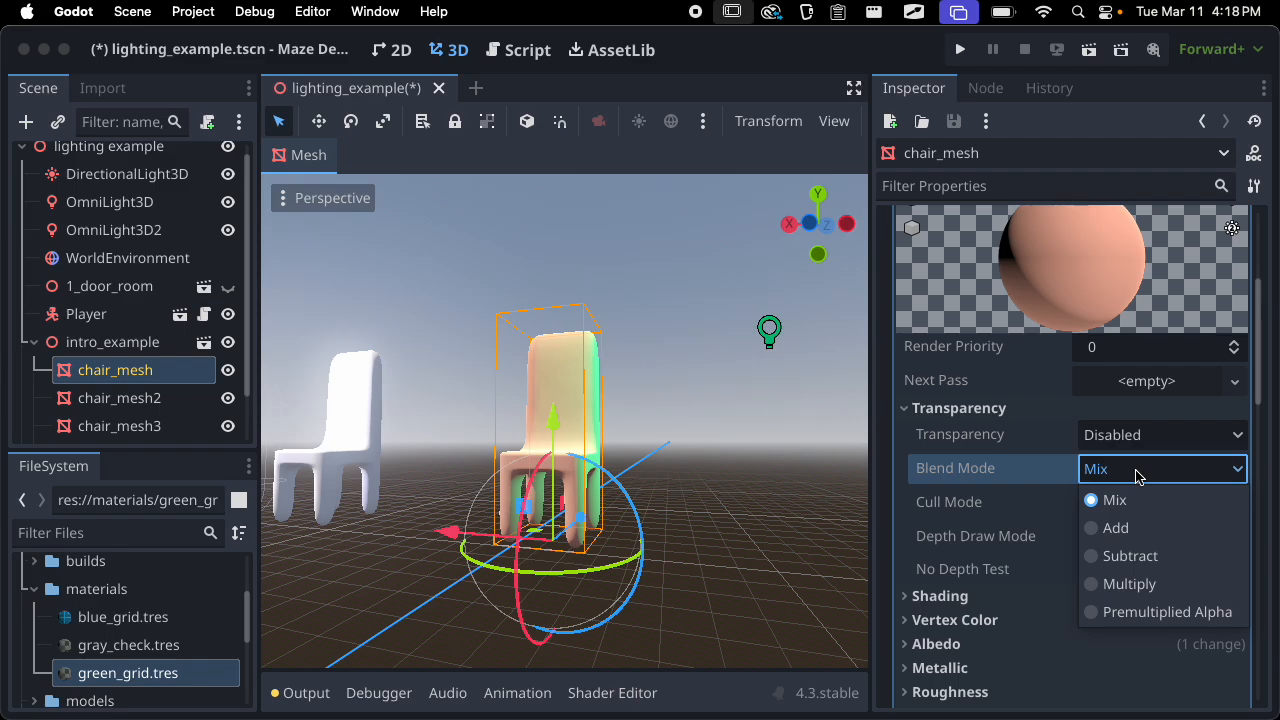
pyautogui.click(1124, 470)
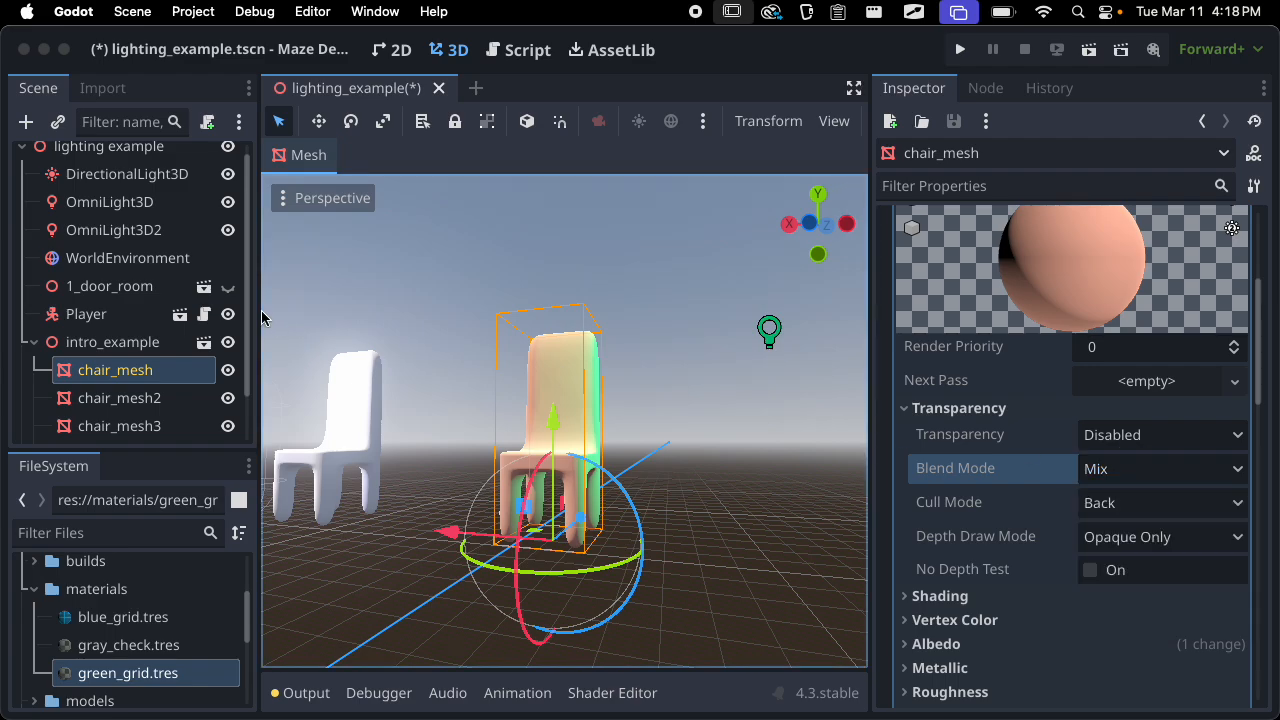
pyautogui.click(227, 286)
pyautogui.scroll(3, 550, 420)
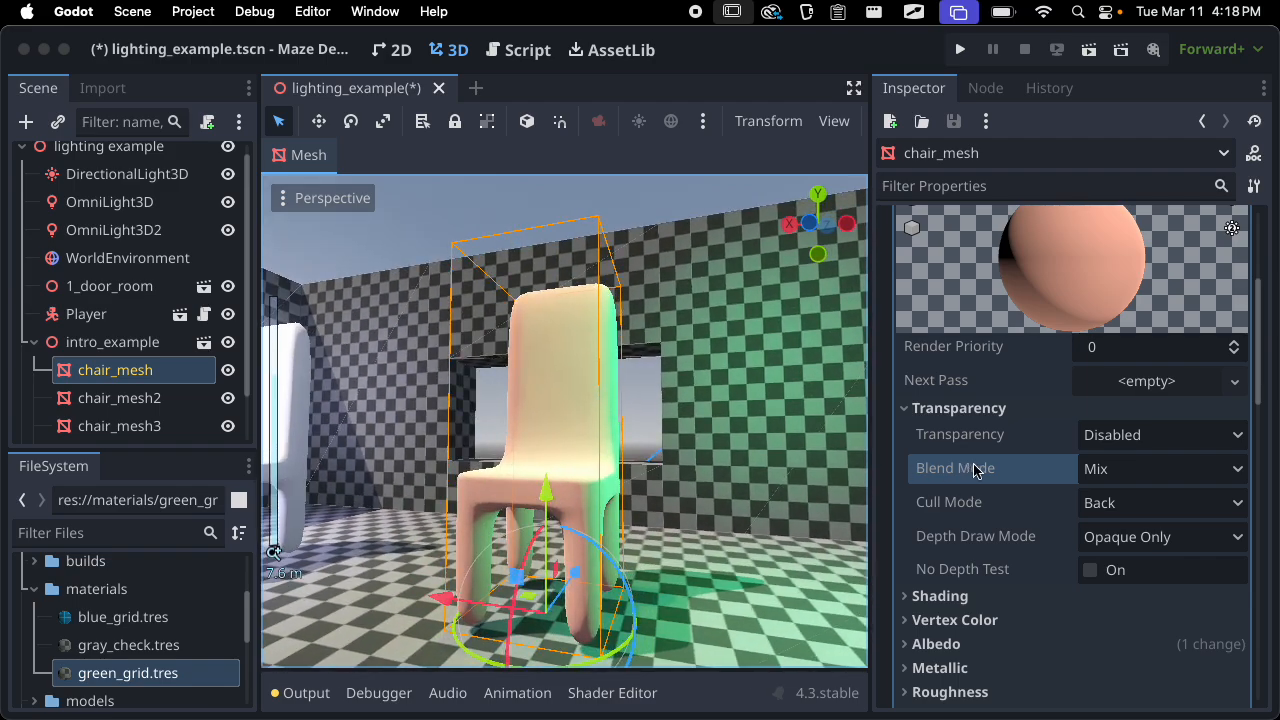
# Set the material's Blend Mode to Add and examine the chair against the room's walls from several angles
pyautogui.click(1097, 470)
pyautogui.click(1115, 528)
pyautogui.moveTo(744, 498); pyautogui.dragTo(577, 472, button='middle')
pyautogui.scroll(10, 578, 473)
pyautogui.scroll(-10, 580, 473)
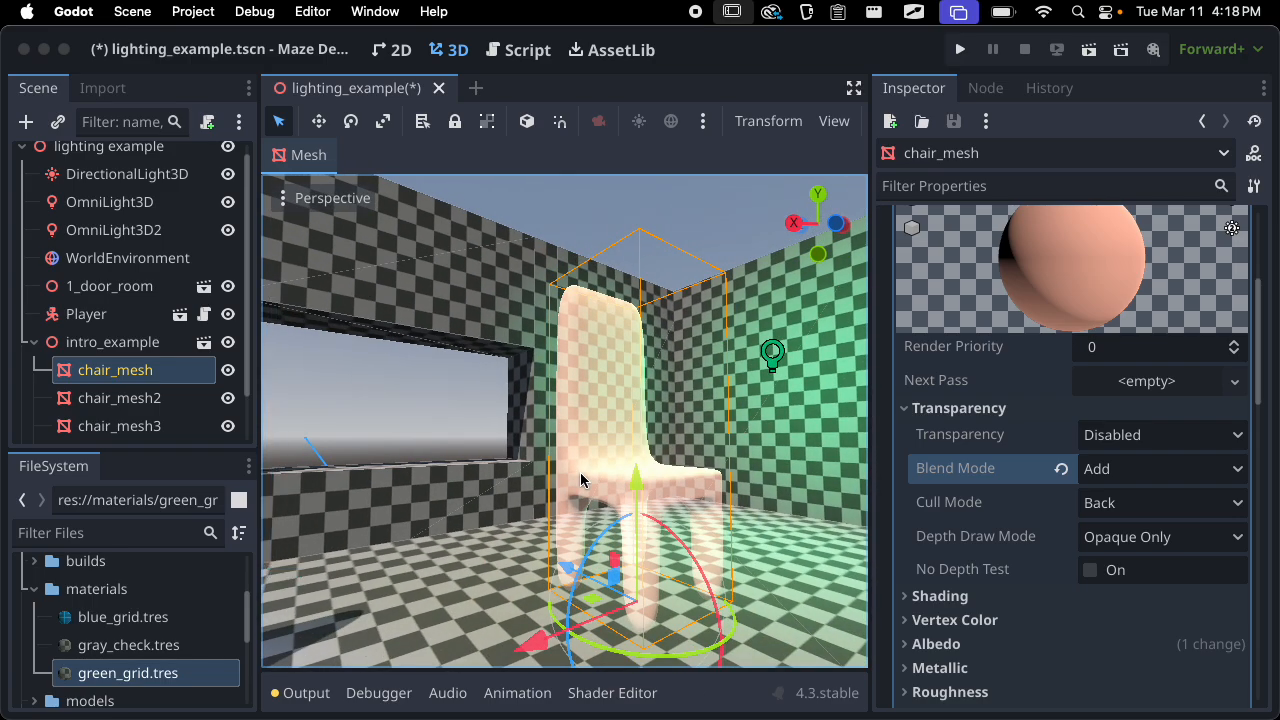
pyautogui.moveTo(580, 472); pyautogui.dragTo(697, 486, button='middle')
pyautogui.scroll(5, 484, 515)
pyautogui.scroll(-8, 548, 364)
pyautogui.scroll(8, 697, 486)
pyautogui.scroll(-5, 697, 486)
pyautogui.moveTo(588, 493); pyautogui.dragTo(647, 532, button='middle')
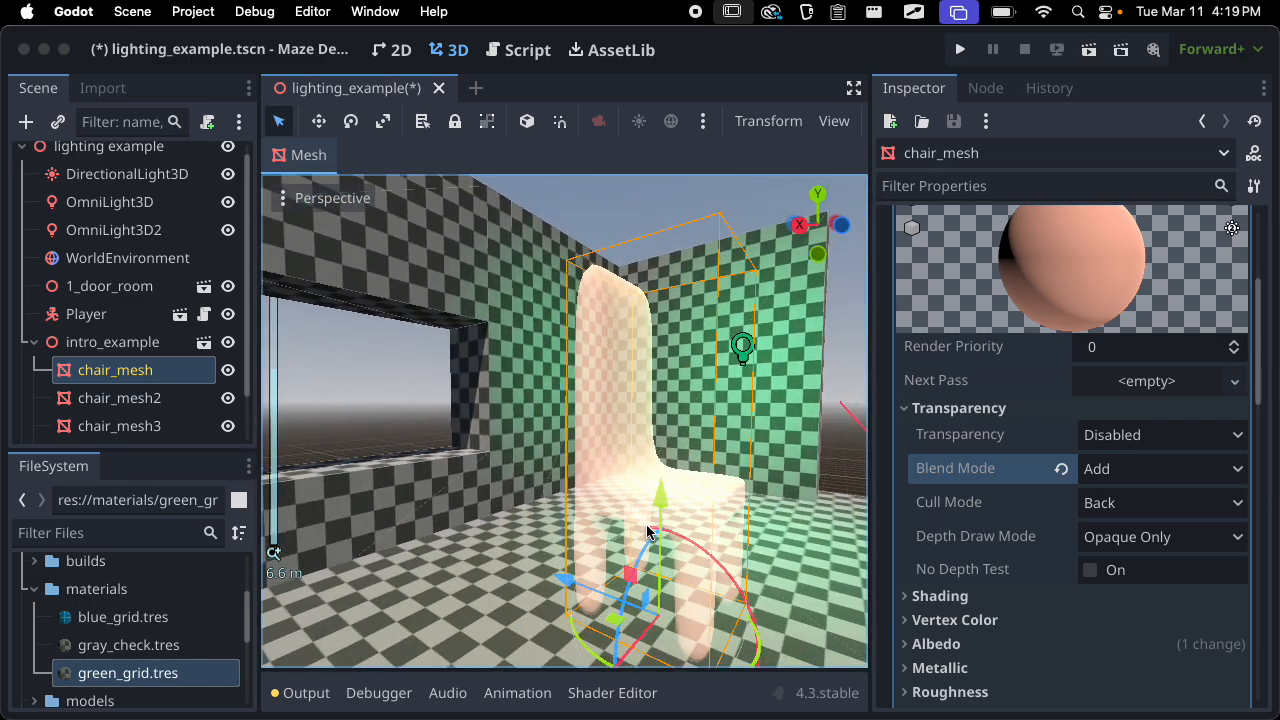
# Set the material's Blend Mode to Subtract and view the chair from another side
pyautogui.click(1200, 468)
pyautogui.click(1130, 556)
pyautogui.moveTo(706, 528); pyautogui.dragTo(606, 492, button='middle')
# Set the material's Blend Mode to Multiply and examine the chair from near and far
pyautogui.click(1145, 468)
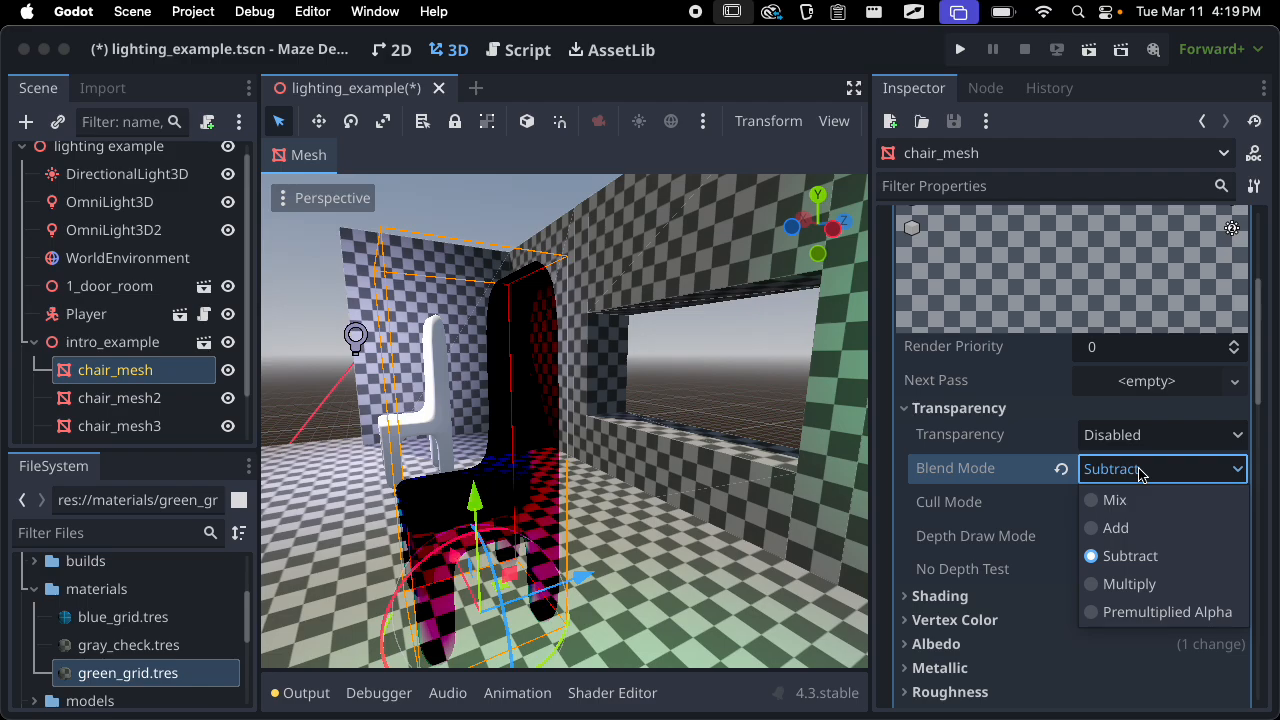
pyautogui.click(1143, 583)
pyautogui.scroll(-5, 740, 503)
pyautogui.scroll(5, 740, 503)
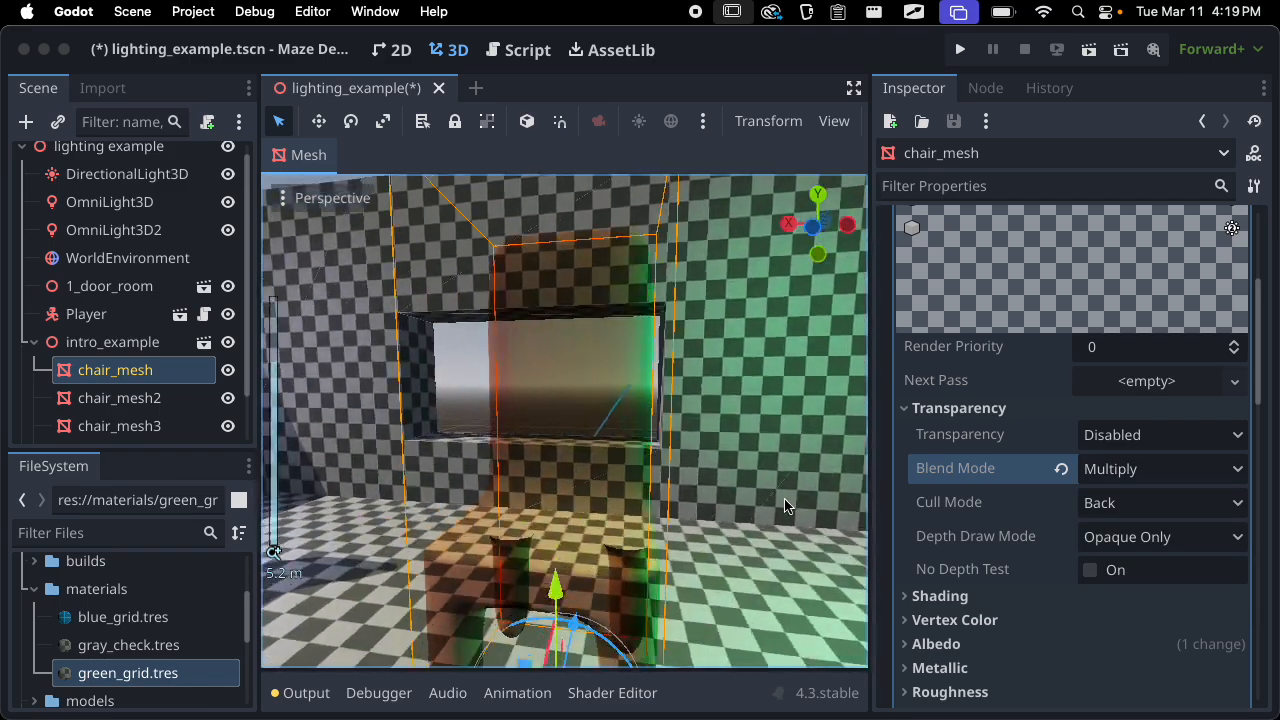
# Try the Premultiplied Alpha blend mode on the chair, and restore Blend Mode to Mix
pyautogui.click(1128, 469)
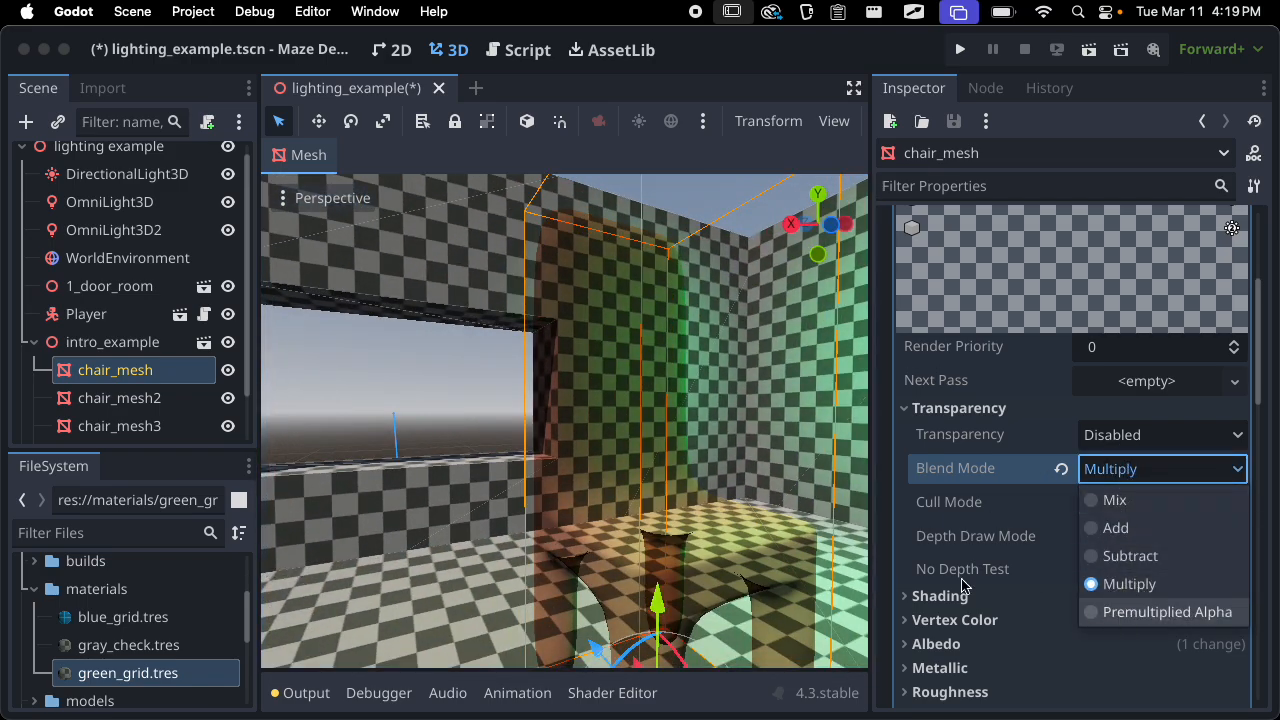
pyautogui.click(1130, 611)
pyautogui.scroll(-6, 774, 490)
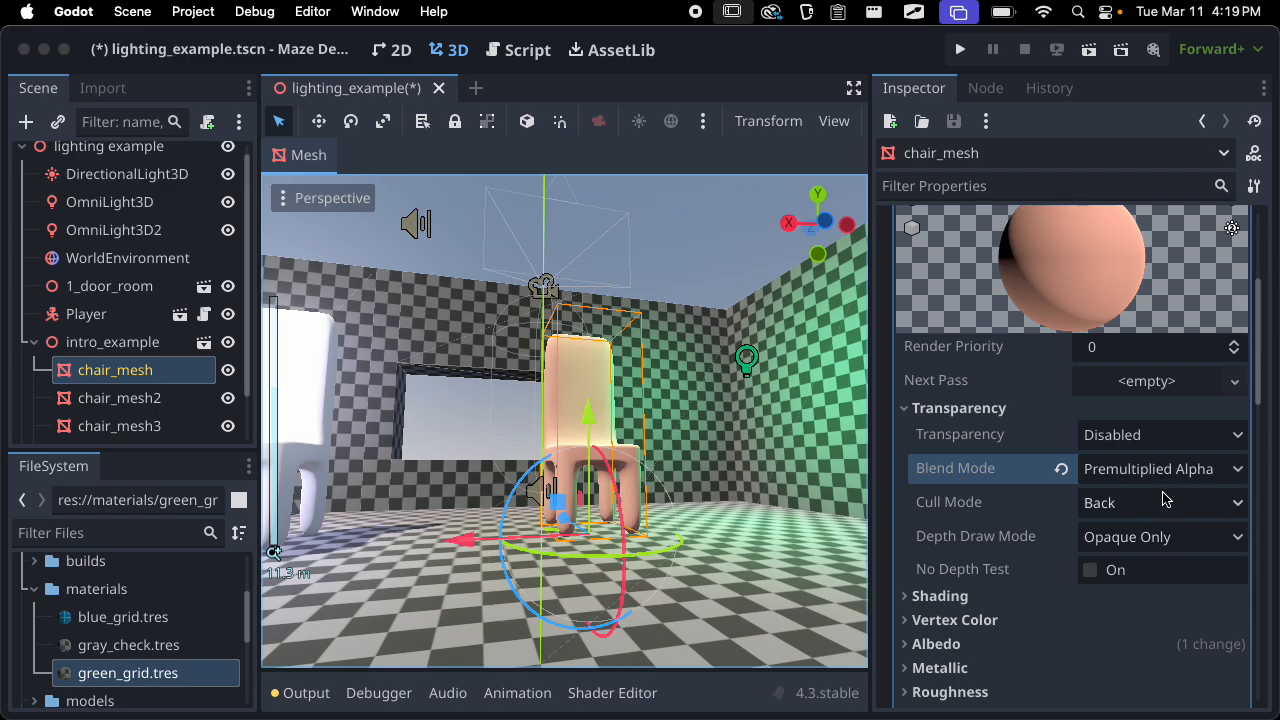
pyautogui.scroll(5, 740, 500)
pyautogui.click(1140, 469)
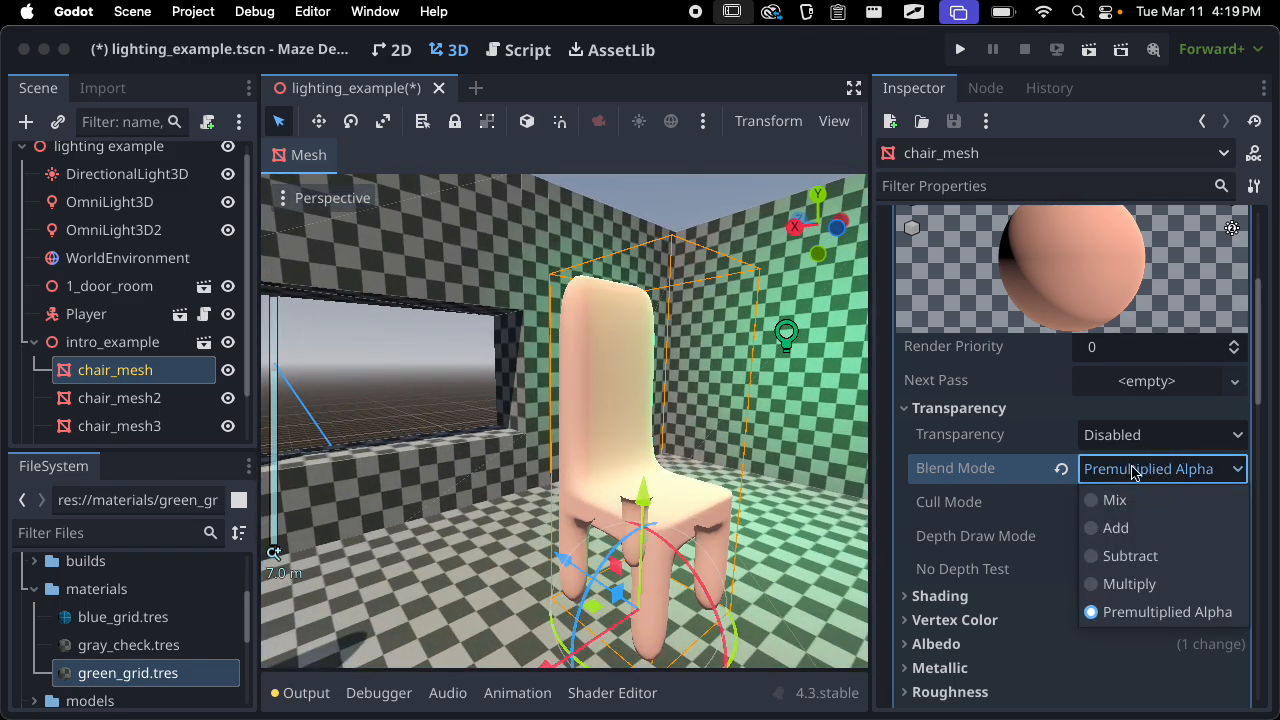
pyautogui.click(1132, 500)
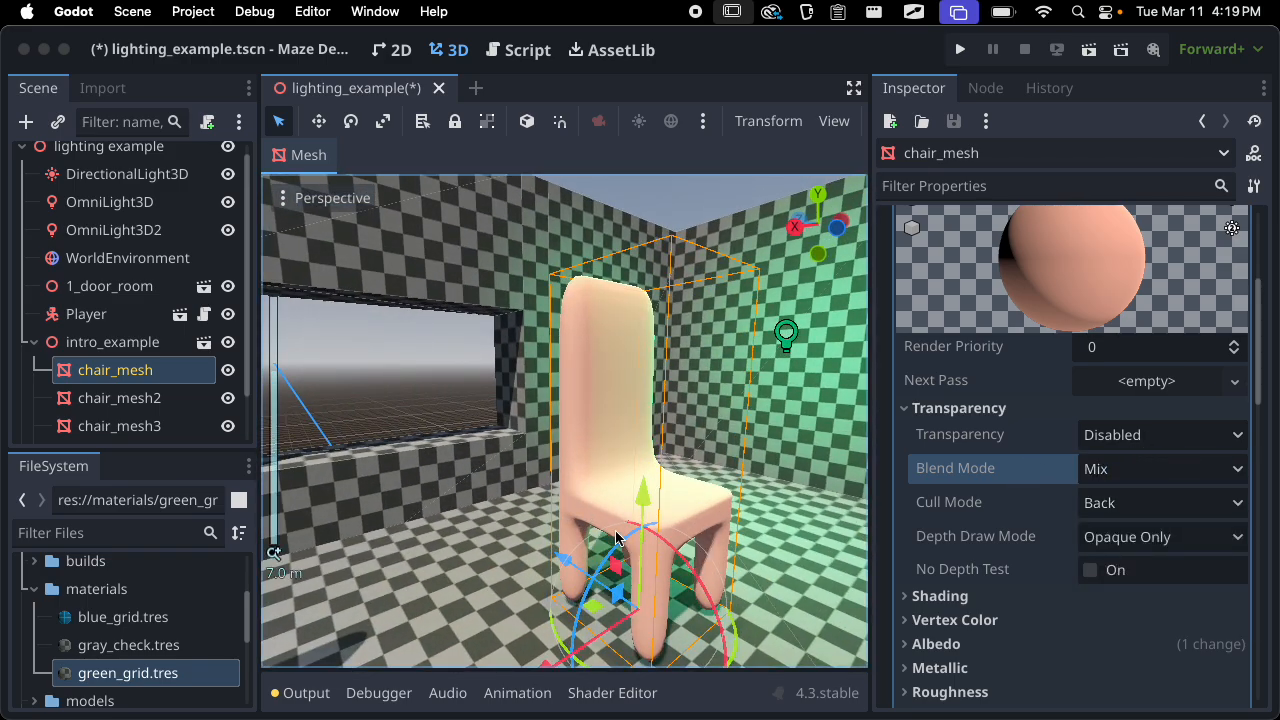
# Read the Cull Mode property description, and set the chair material's Cull Mode to Disabled
pyautogui.scroll(-4, 616, 537)
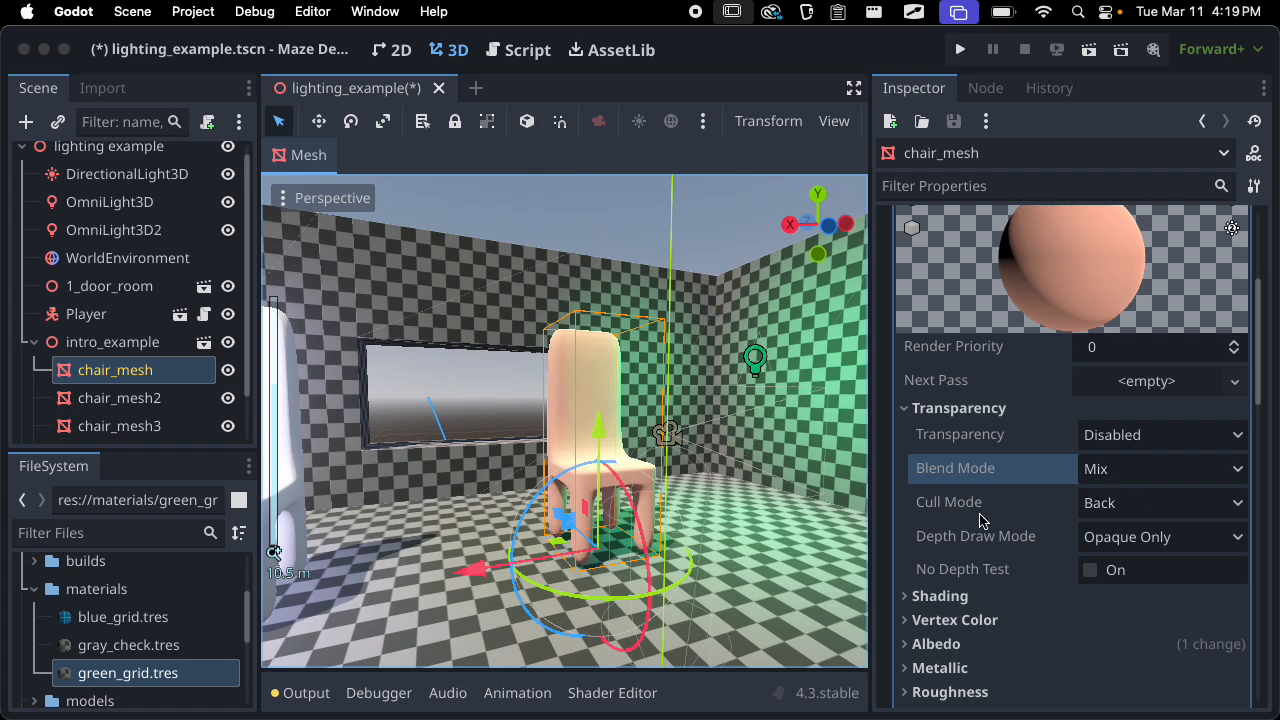
pyautogui.click(985, 512)
pyautogui.moveTo(987, 522)
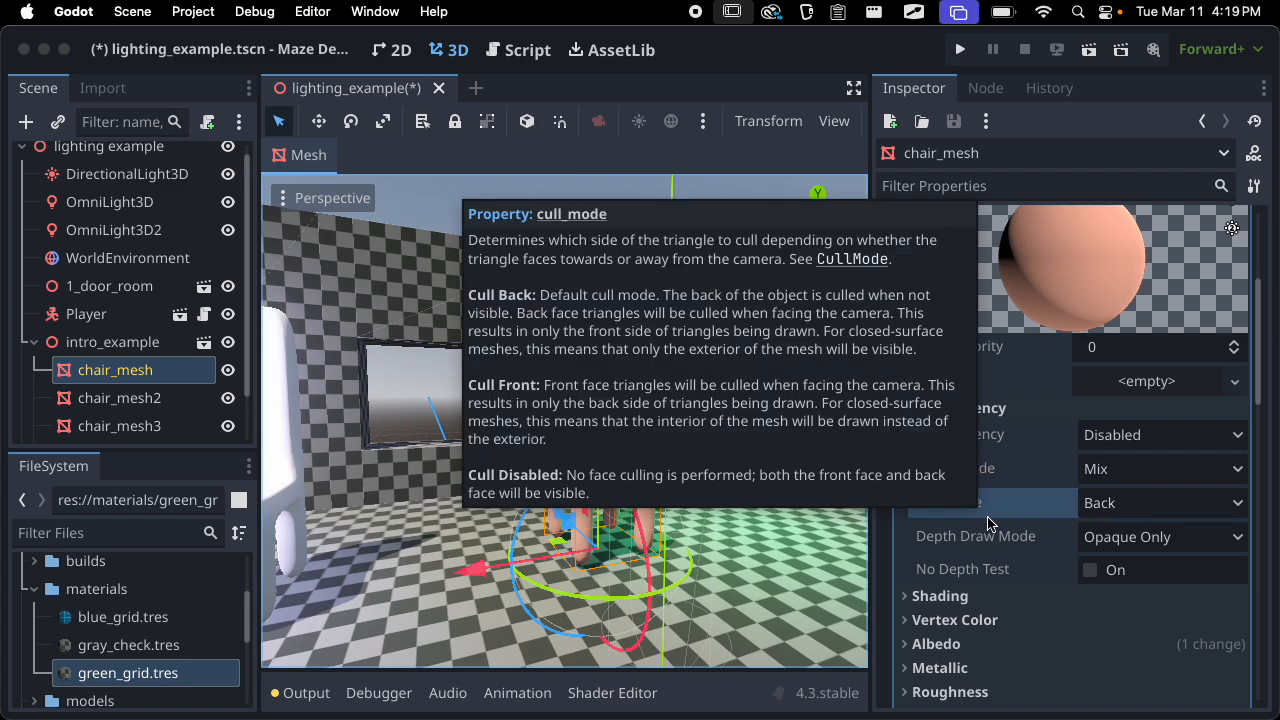
pyautogui.click(1110, 508)
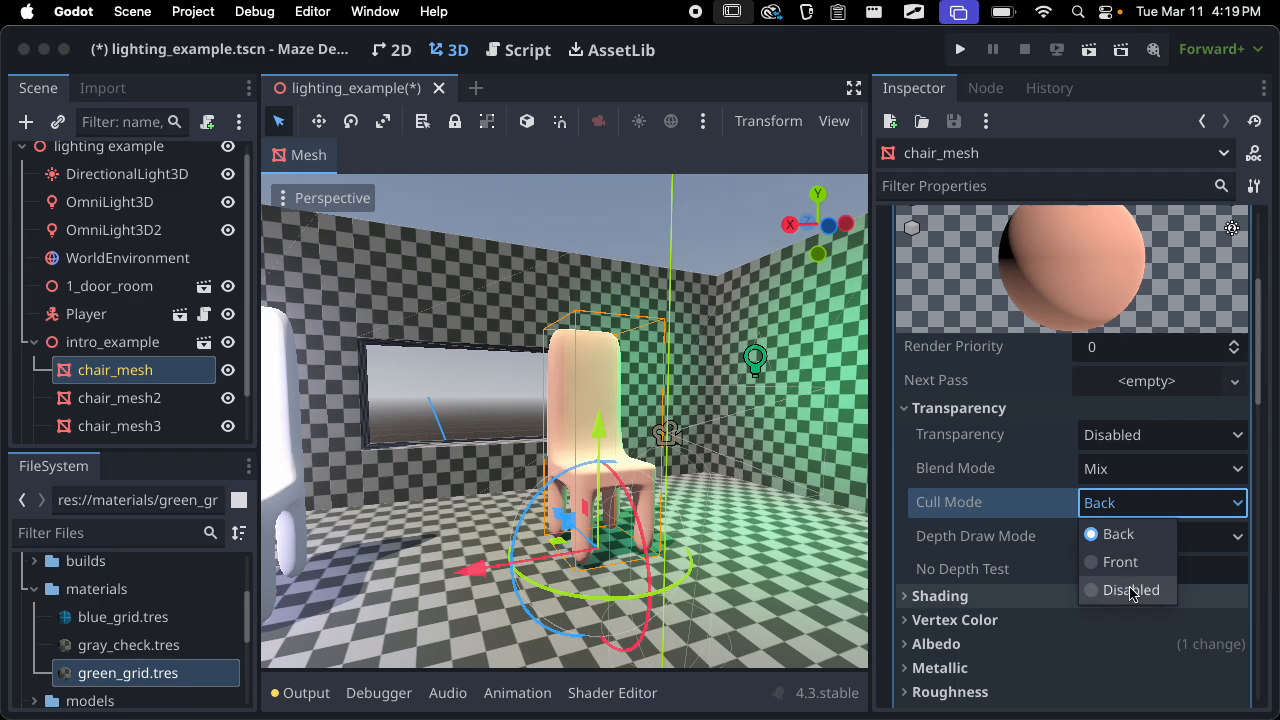
pyautogui.click(1131, 590)
pyautogui.scroll(3, 790, 518)
# Try Cull Mode Front, restore it to Back, and examine the chair from the front and side
pyautogui.click(1137, 522)
pyautogui.click(1121, 561)
pyautogui.click(1134, 500)
pyautogui.click(1112, 531)
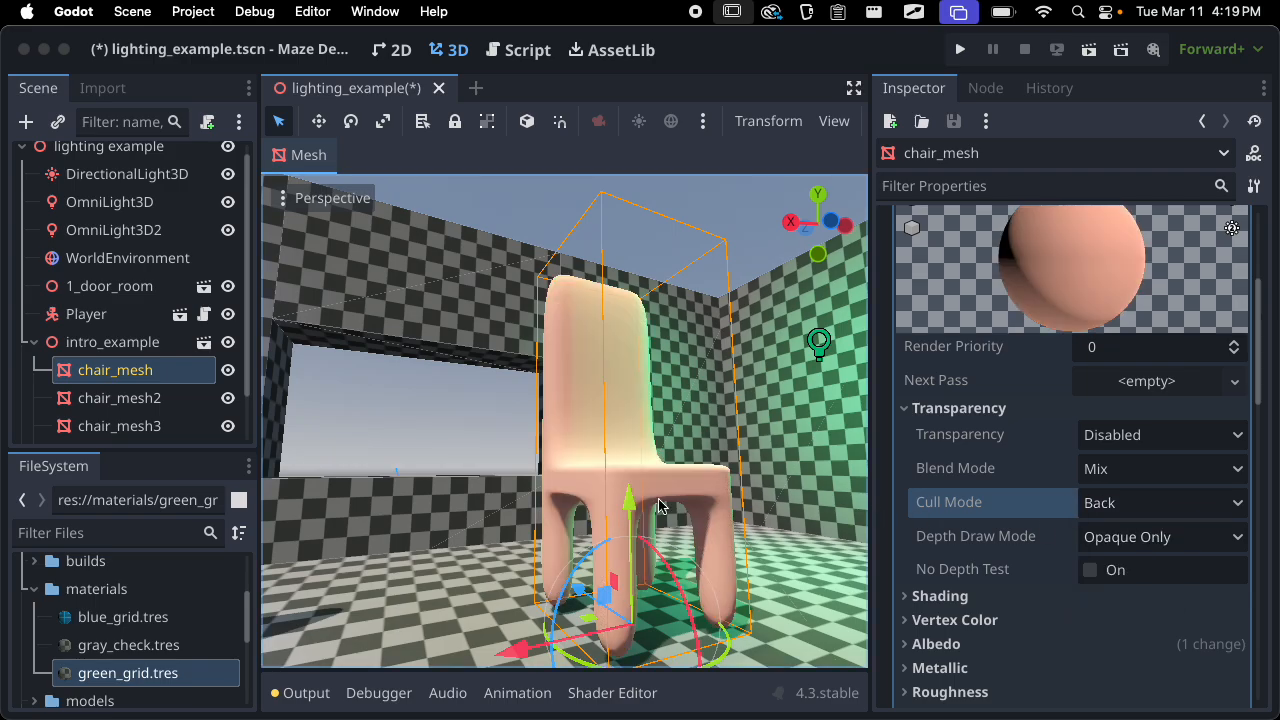
pyautogui.moveTo(659, 507); pyautogui.dragTo(570, 523, button='middle')
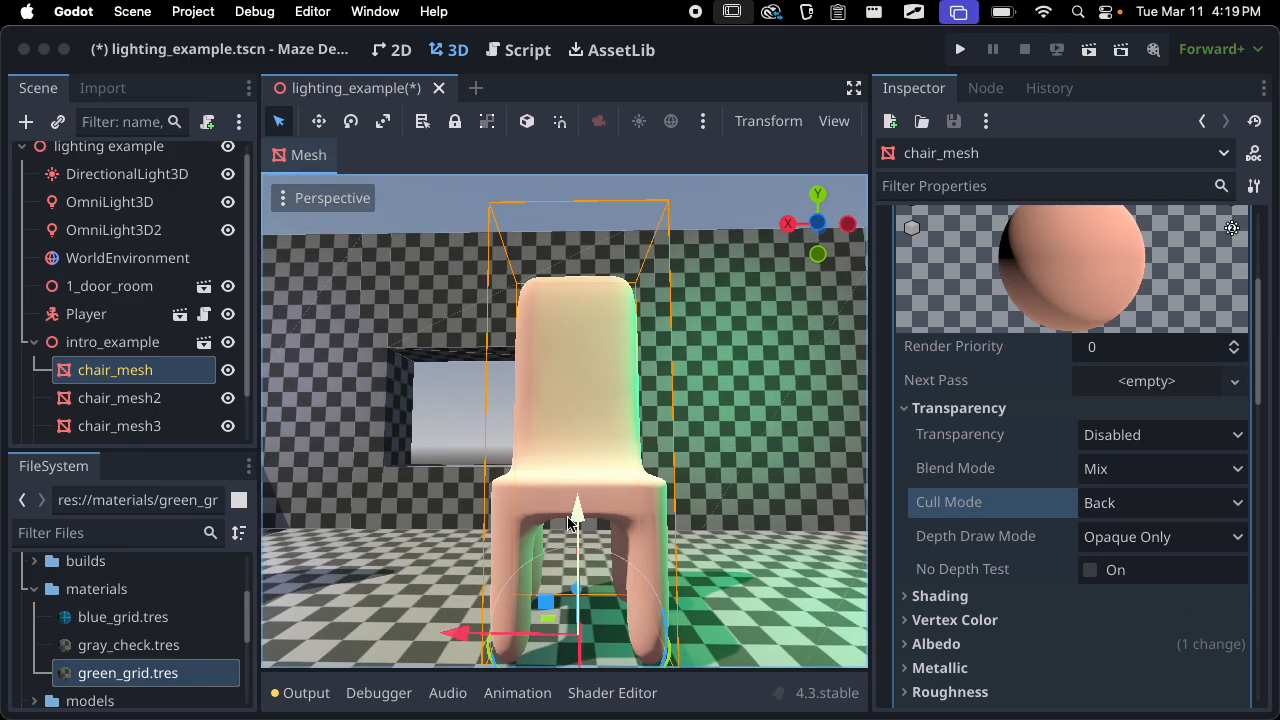
pyautogui.moveTo(652, 488); pyautogui.dragTo(700, 485, button='middle')
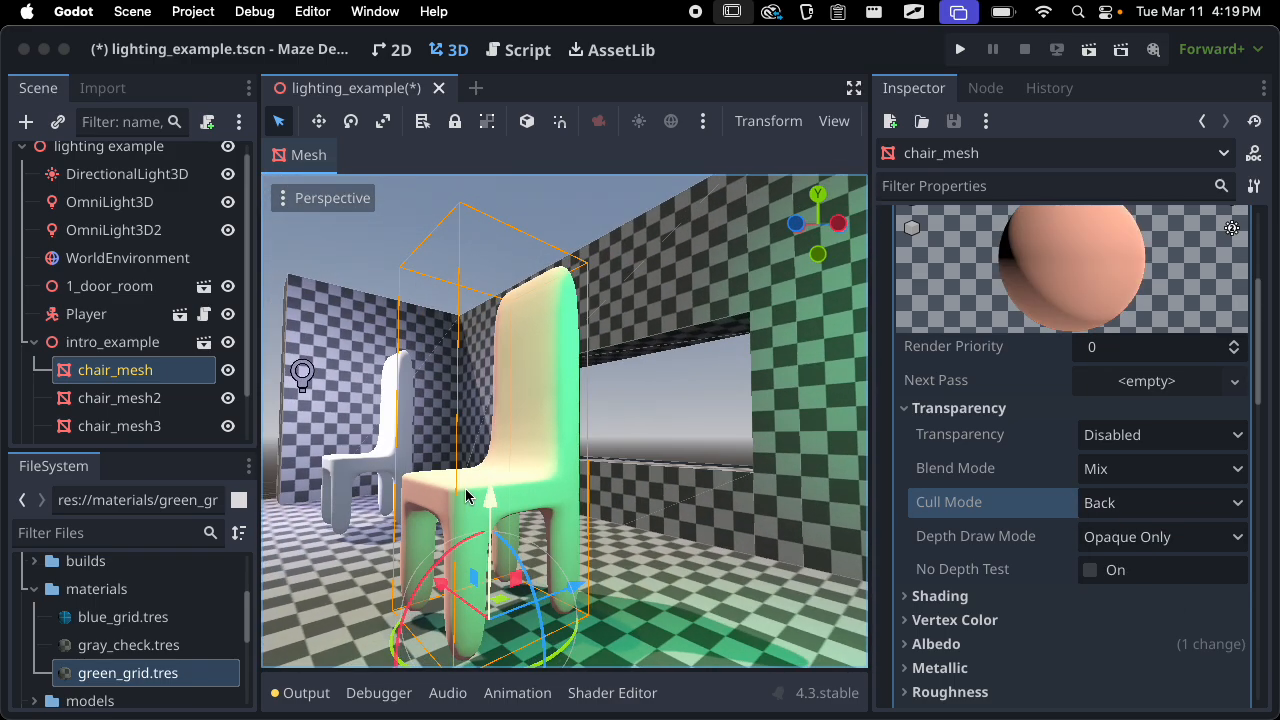
# Set Cull Mode to Front again to view the chair's inner faces, and return it to Back
pyautogui.click(1120, 505)
pyautogui.click(1130, 561)
pyautogui.moveTo(512, 490); pyautogui.dragTo(463, 541, button='middle')
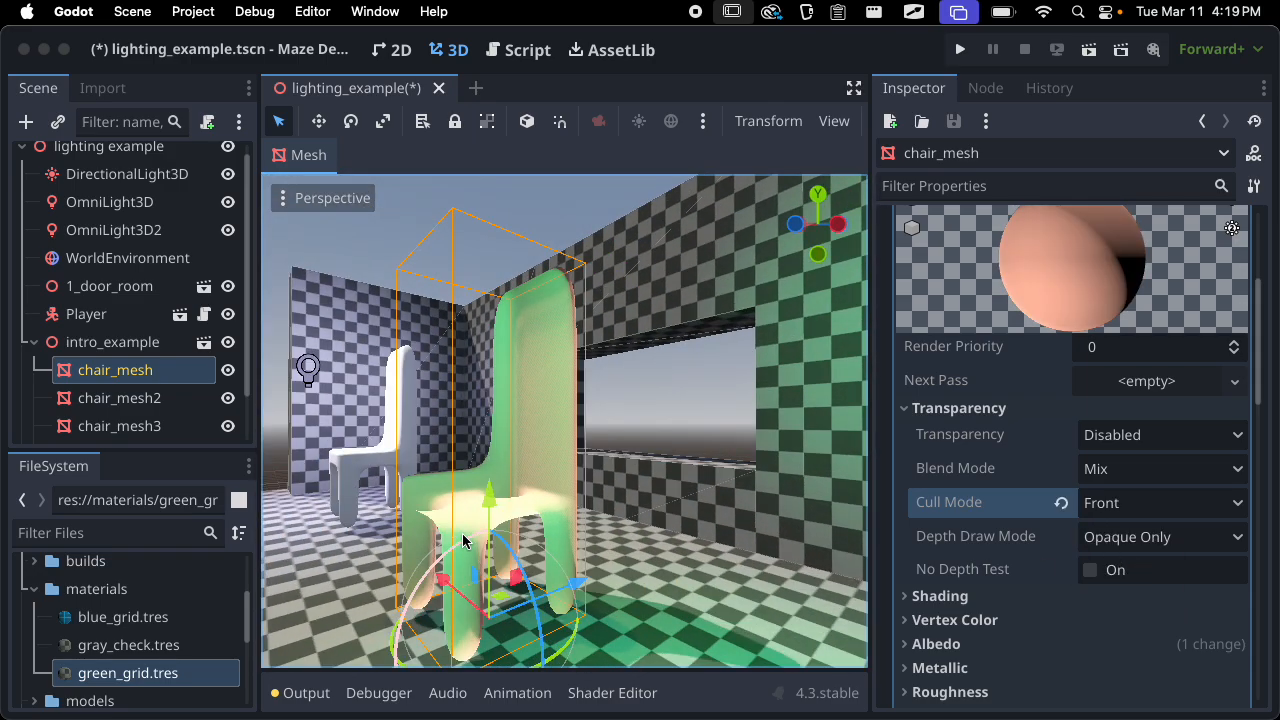
pyautogui.click(1128, 508)
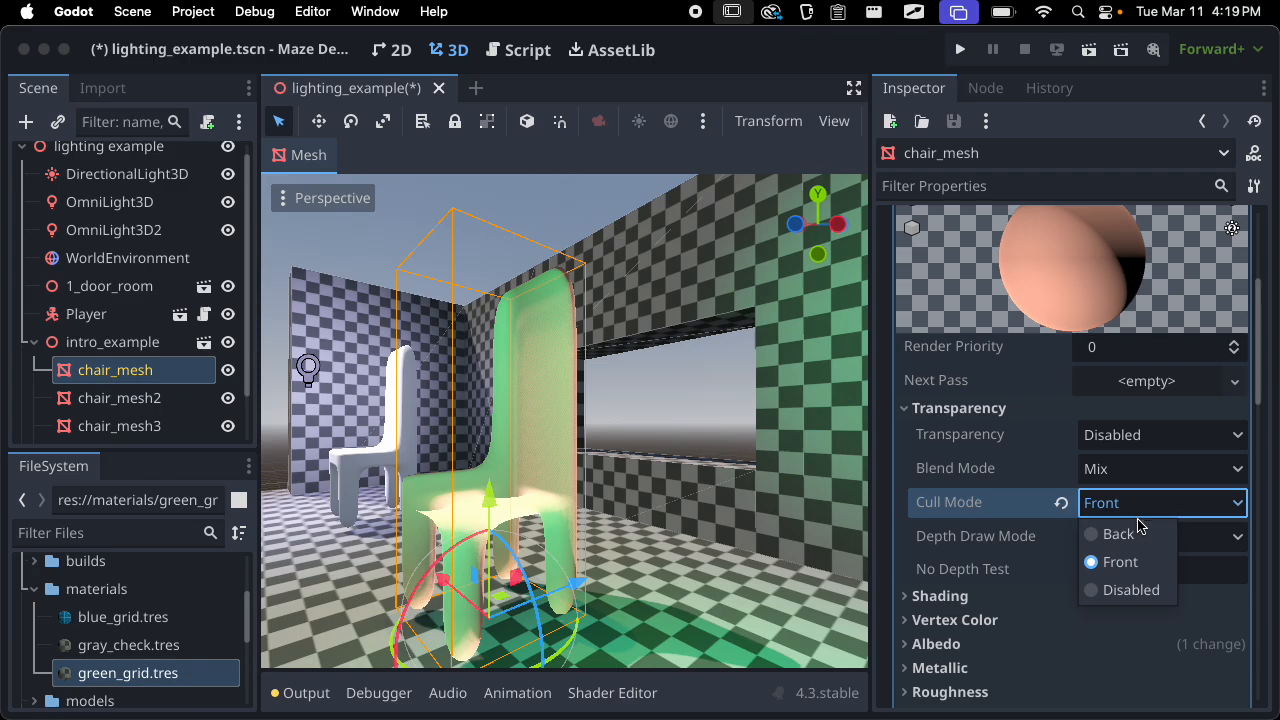
pyautogui.click(1118, 534)
pyautogui.scroll(-15, 605, 568)
pyautogui.scroll(8, 624, 510)
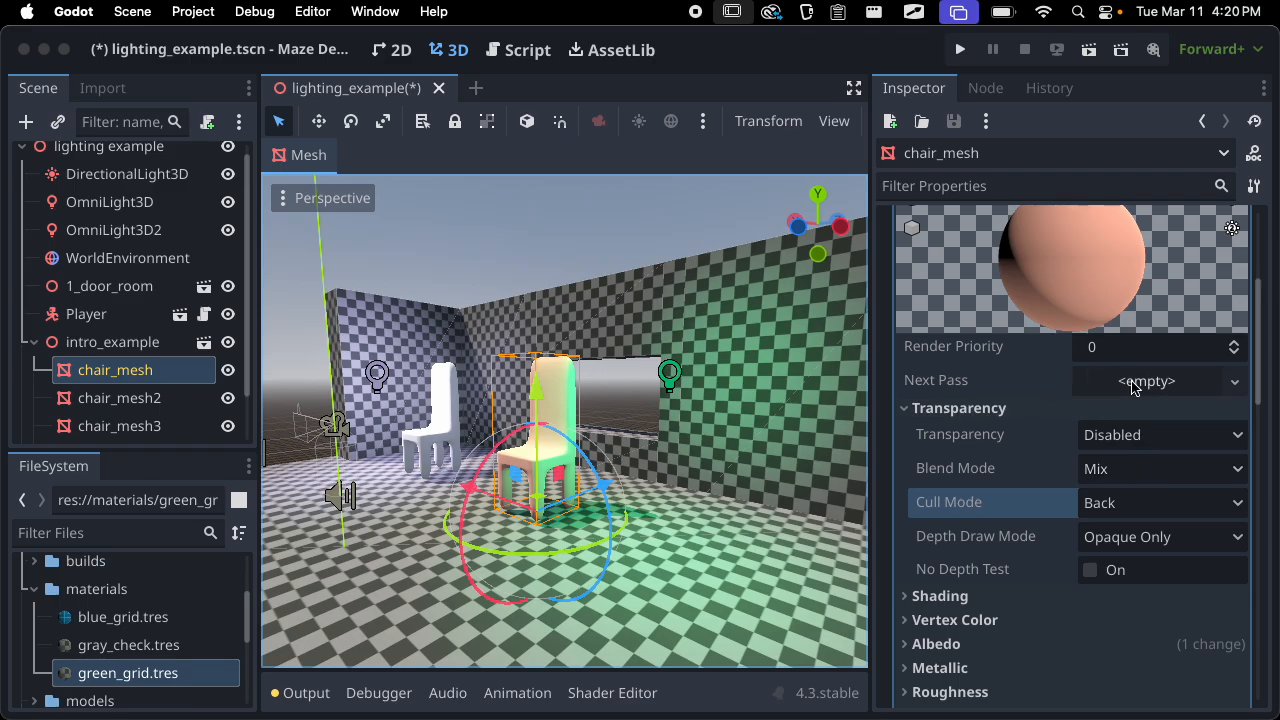
pyautogui.press('f')
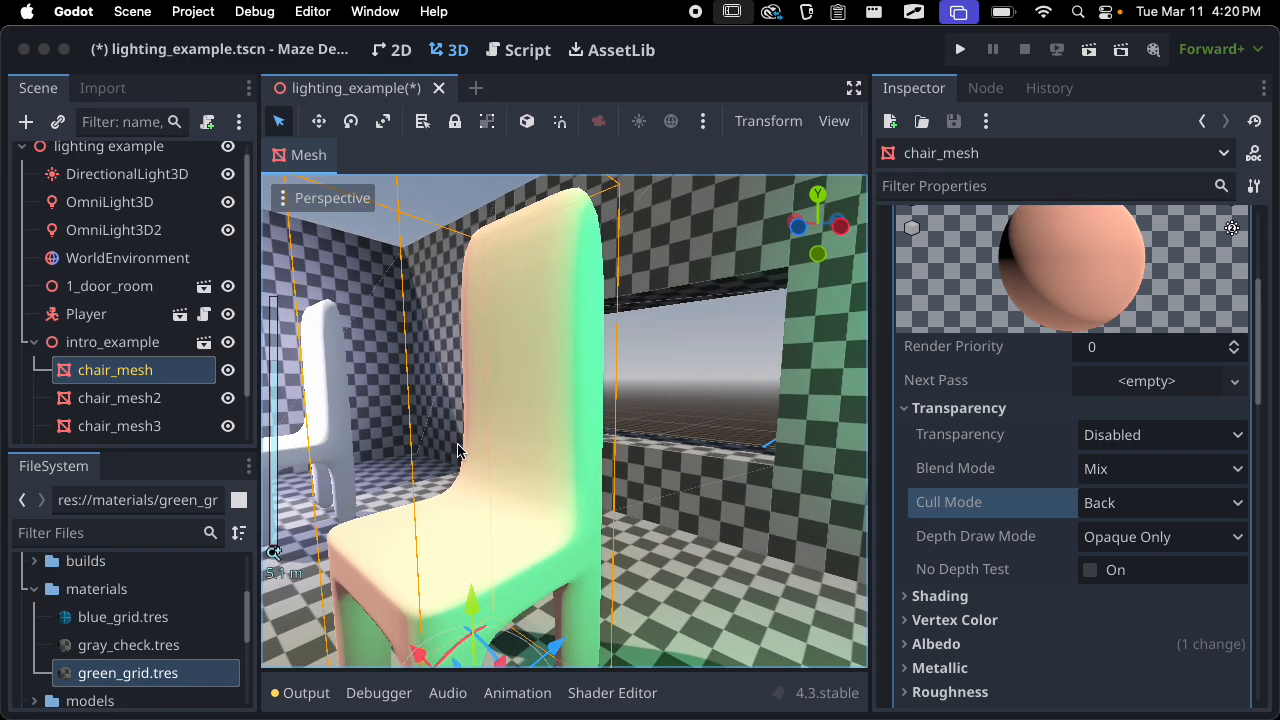
# Collapse the Transparency properties, expand the Shading properties and check the Shading Mode options
pyautogui.click(1004, 410)
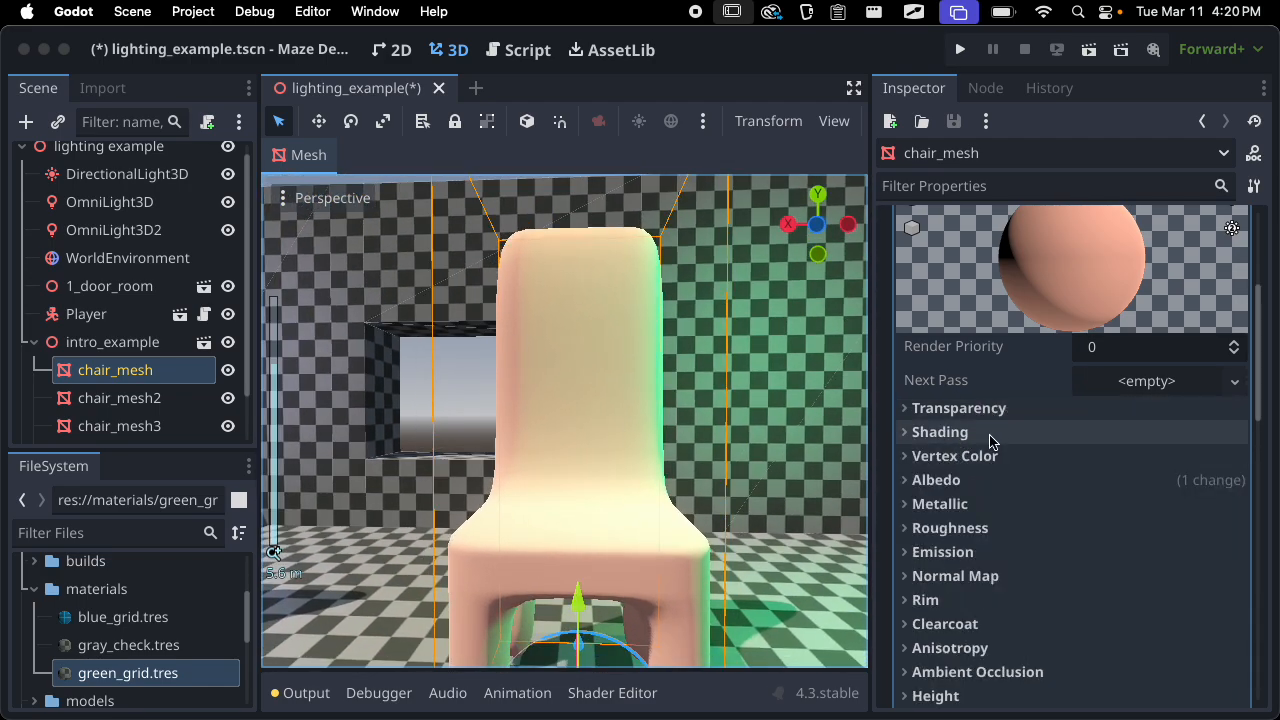
pyautogui.click(1004, 433)
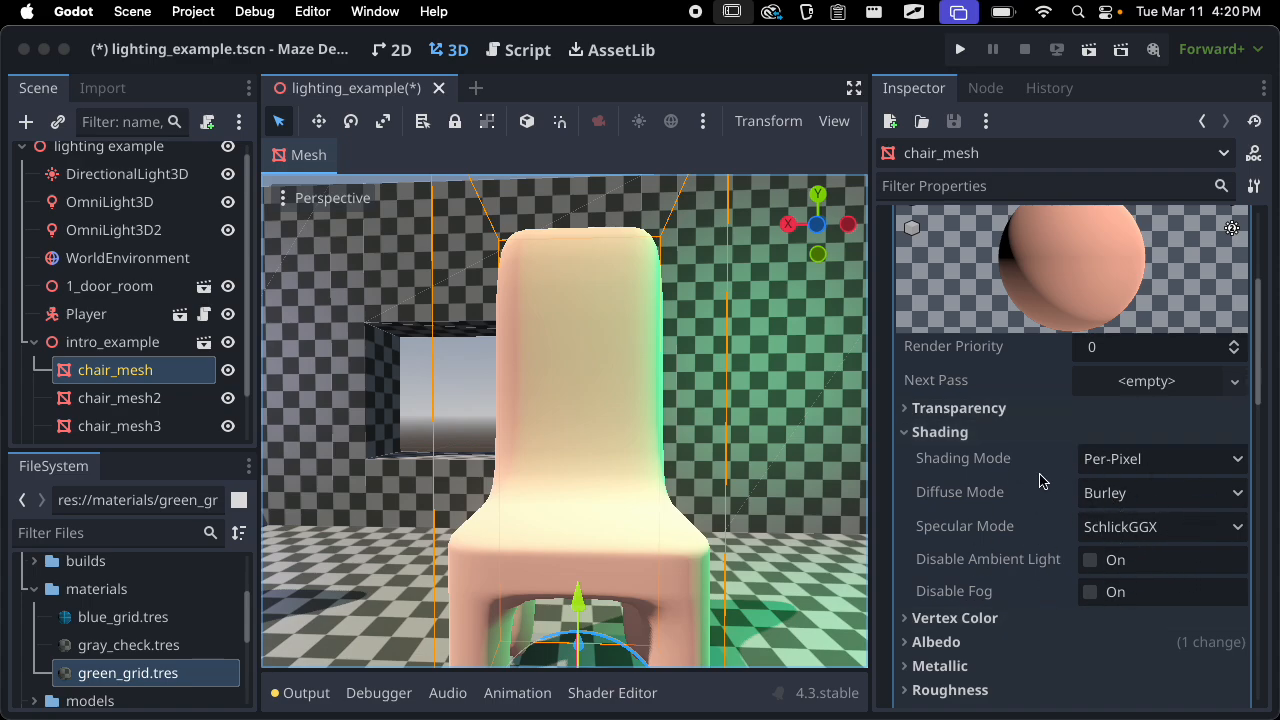
pyautogui.click(1131, 461)
pyautogui.click(1133, 462)
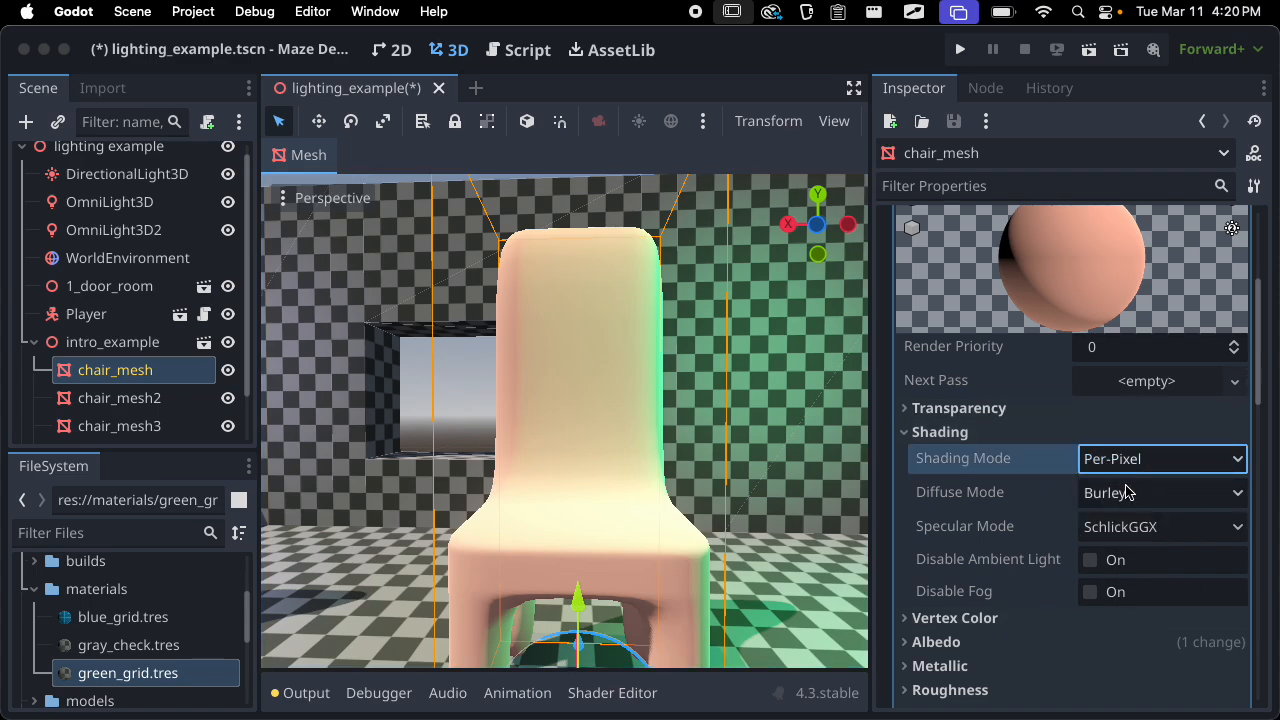
# Set Diffuse Mode to Toon, examine the chair from several angles and distances, and restore Diffuse Mode to Burley
pyautogui.click(1138, 498)
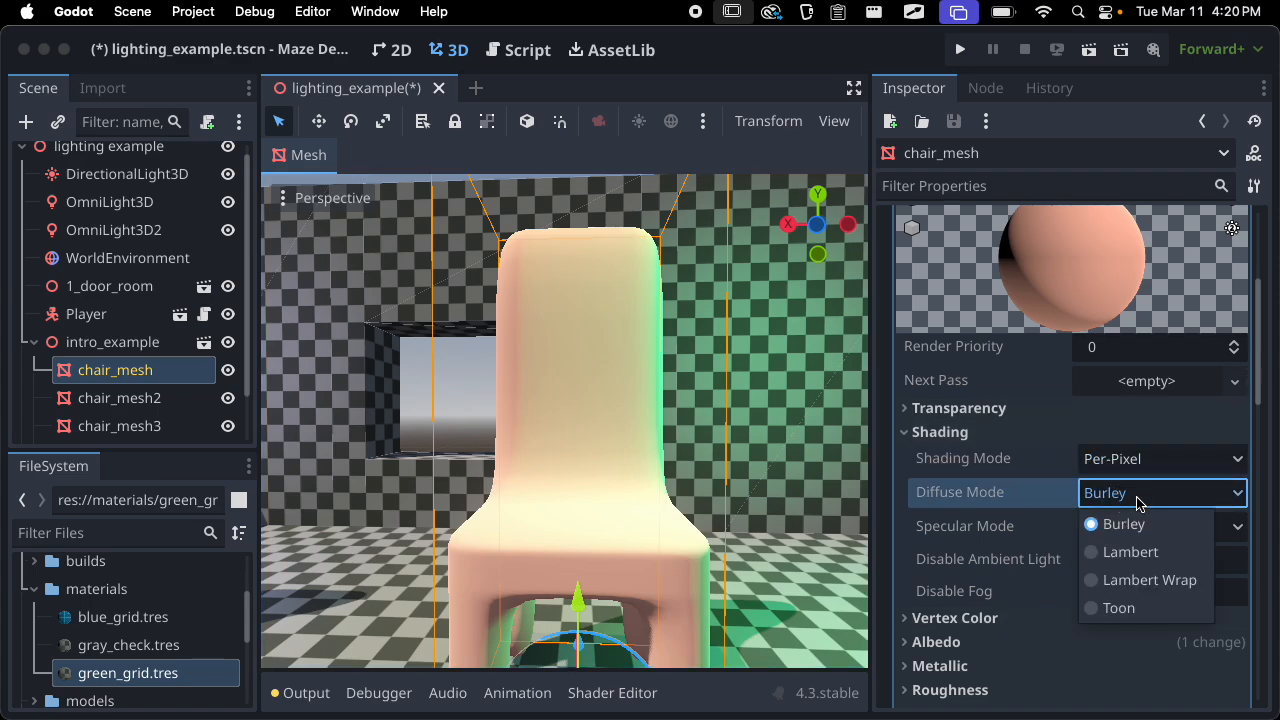
pyautogui.click(1120, 608)
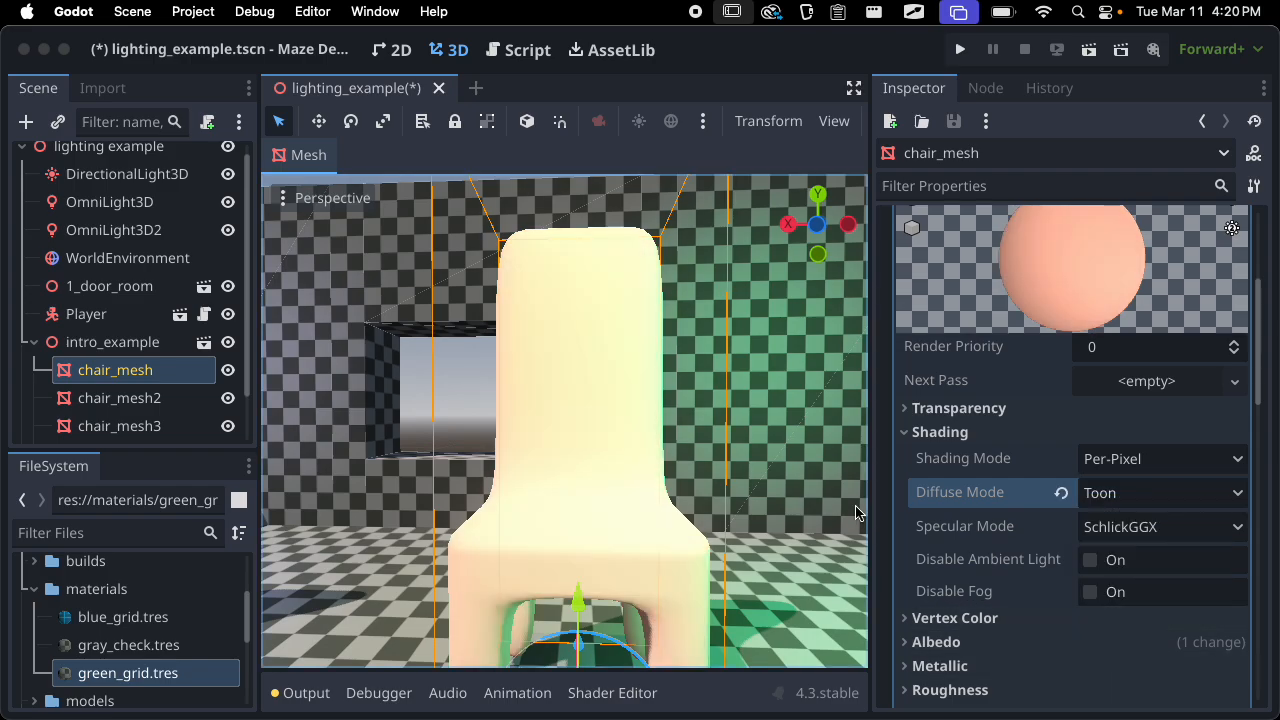
pyautogui.scroll(-4, 822, 511)
pyautogui.moveTo(822, 511); pyautogui.dragTo(722, 502, button='middle')
pyautogui.scroll(10, 640, 497)
pyautogui.scroll(-8, 564, 403)
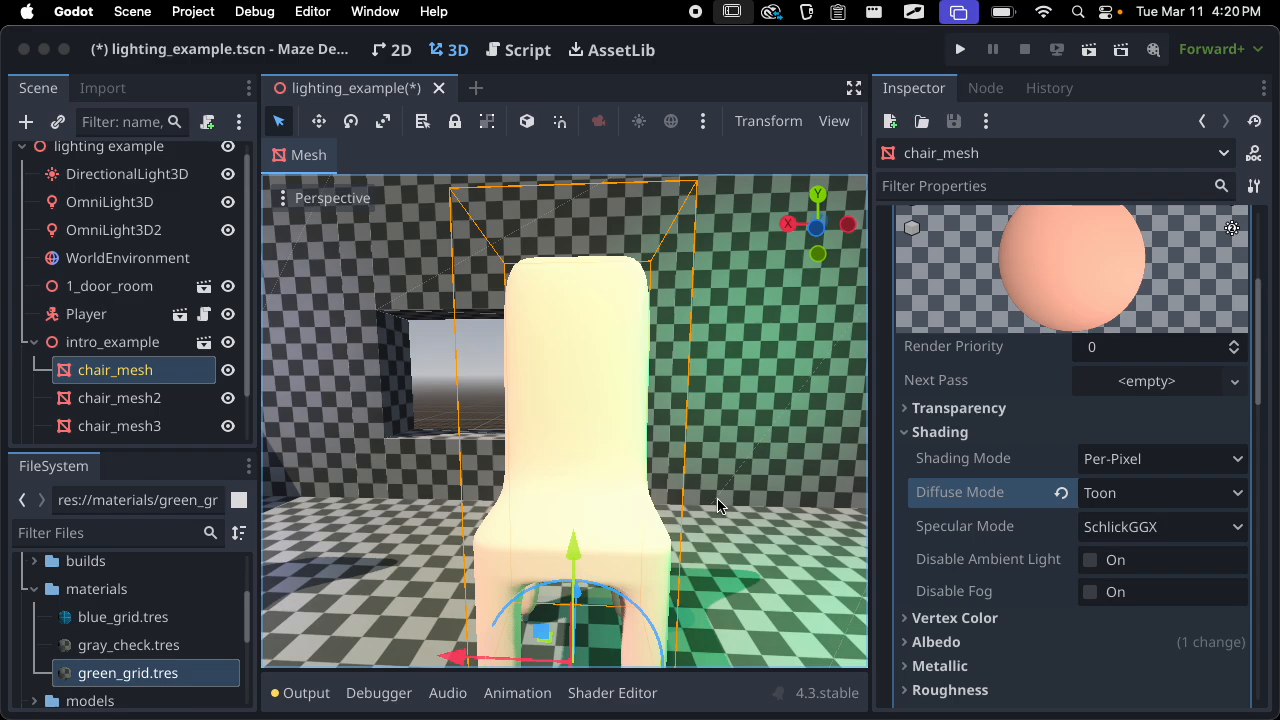
pyautogui.moveTo(612, 480); pyautogui.dragTo(623, 477, button='middle')
pyautogui.scroll(3, 624, 479)
pyautogui.scroll(-4, 626, 479)
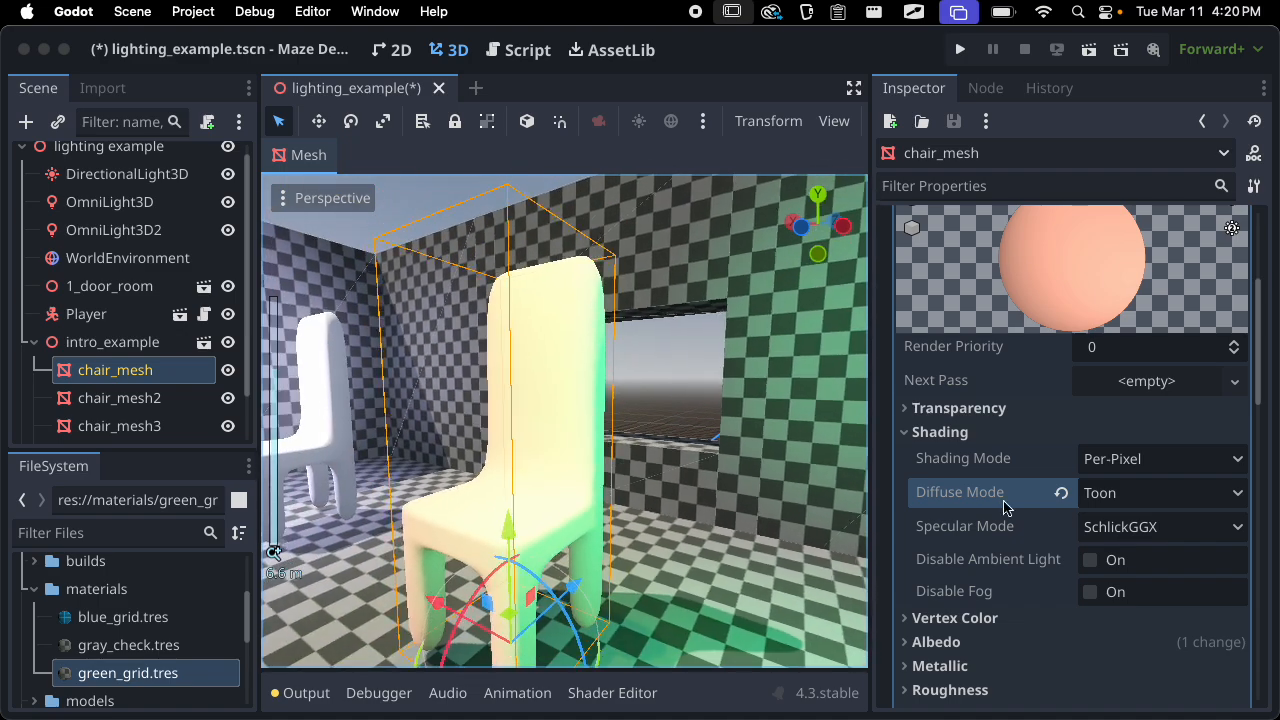
pyautogui.scroll(2, 684, 494)
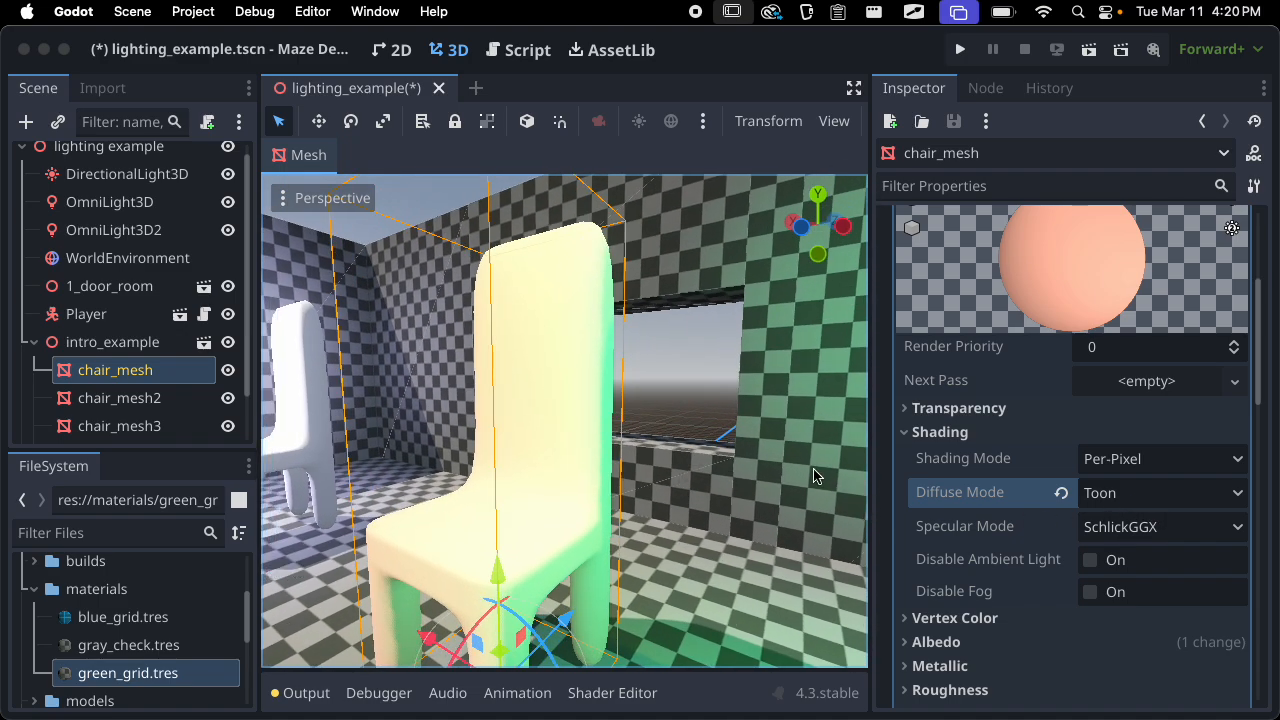
pyautogui.click(1137, 494)
pyautogui.click(1175, 528)
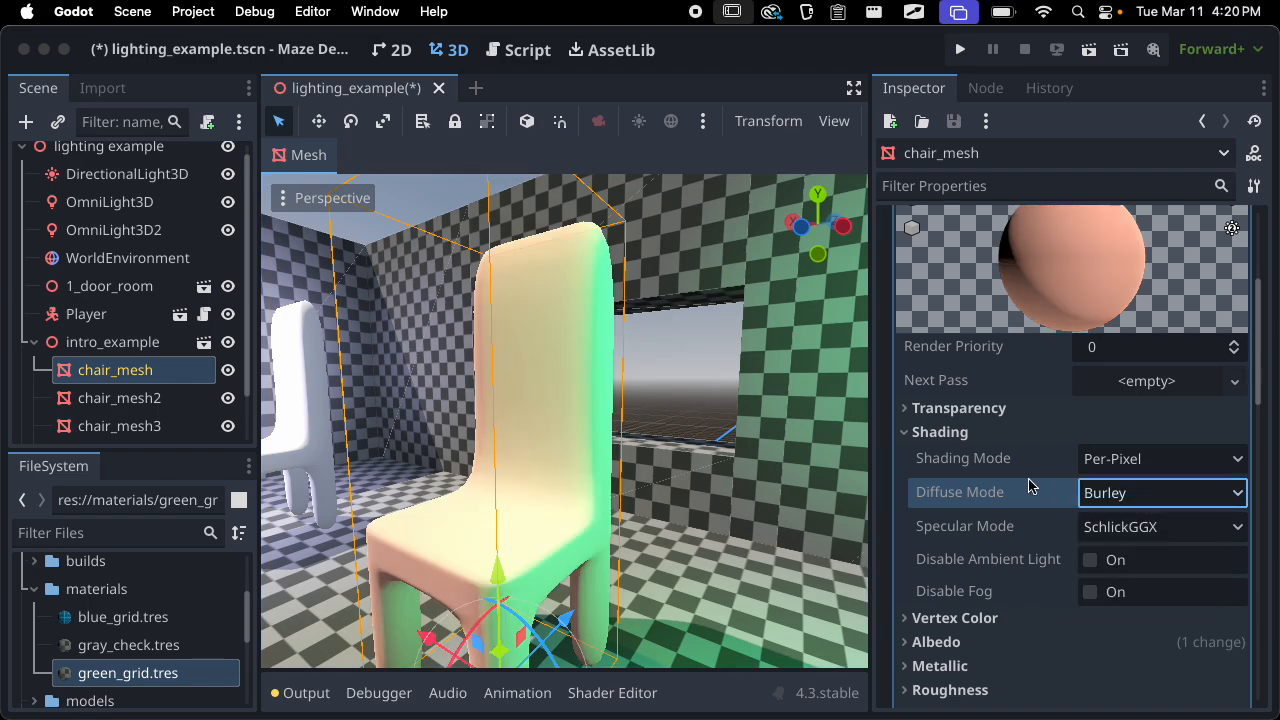
# Look through the available options of Shading Mode, Diffuse Mode and Specular Mode without changing them
pyautogui.click(1172, 466)
pyautogui.click(1145, 518)
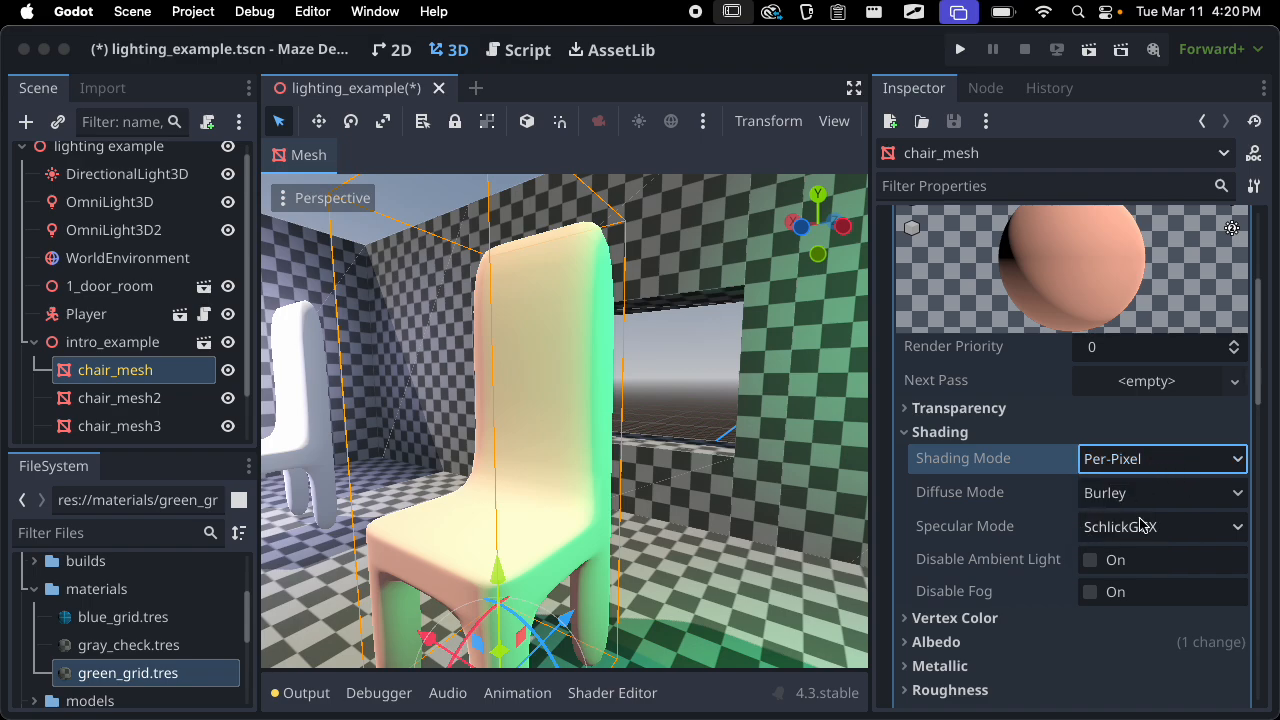
pyautogui.click(1158, 492)
pyautogui.click(1135, 499)
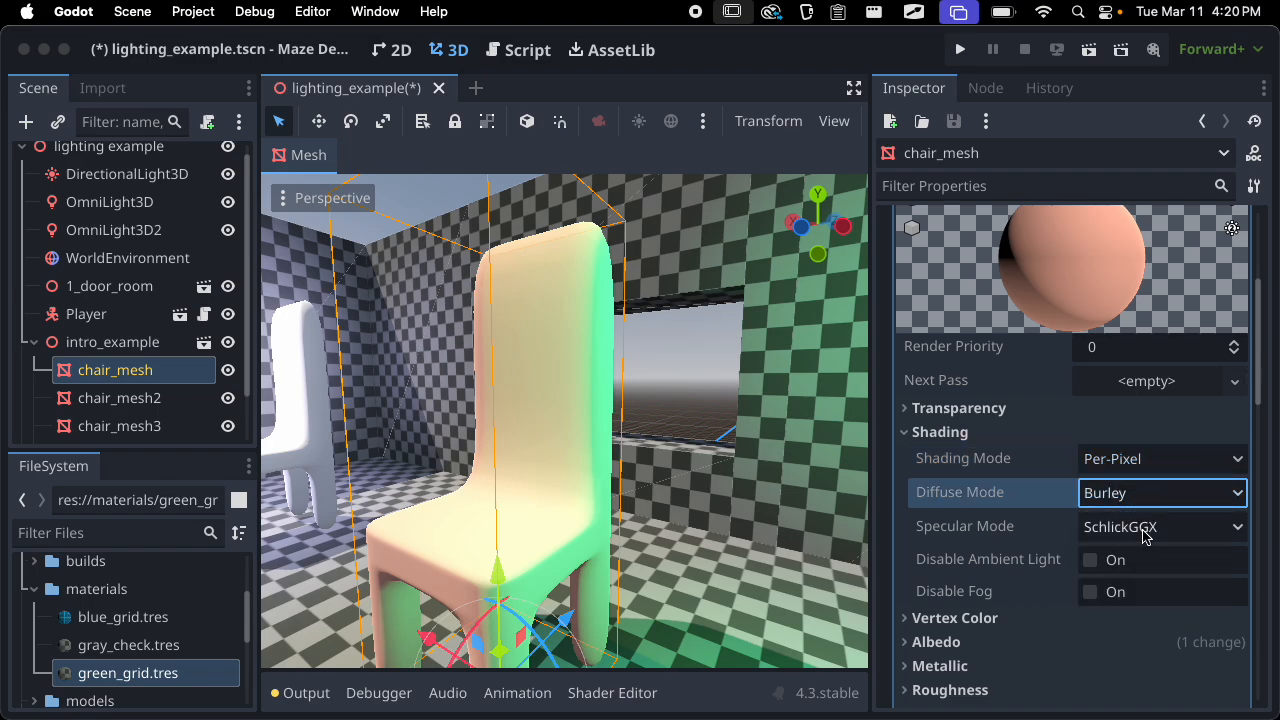
pyautogui.click(1147, 527)
pyautogui.click(1177, 531)
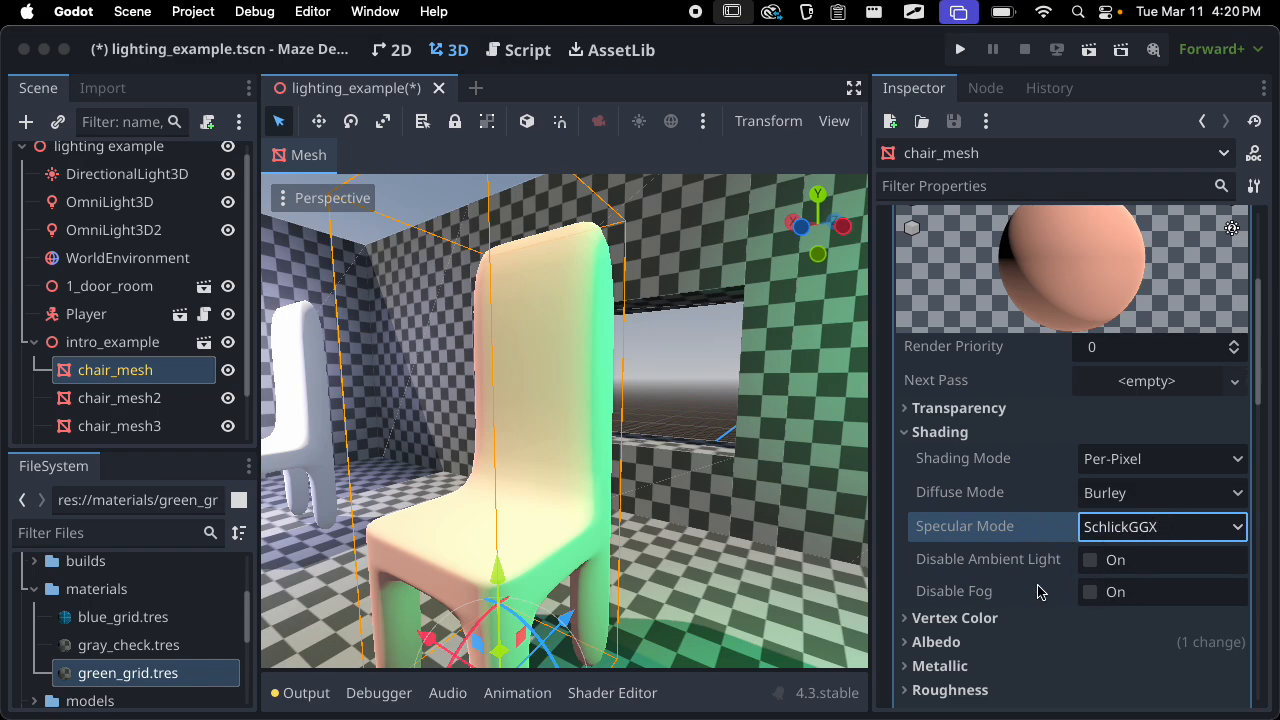
# Try turning on Disable Ambient Light and Disable Fog for the material, and revert both
pyautogui.scroll(-1, 1037, 593)
pyautogui.click(1093, 557)
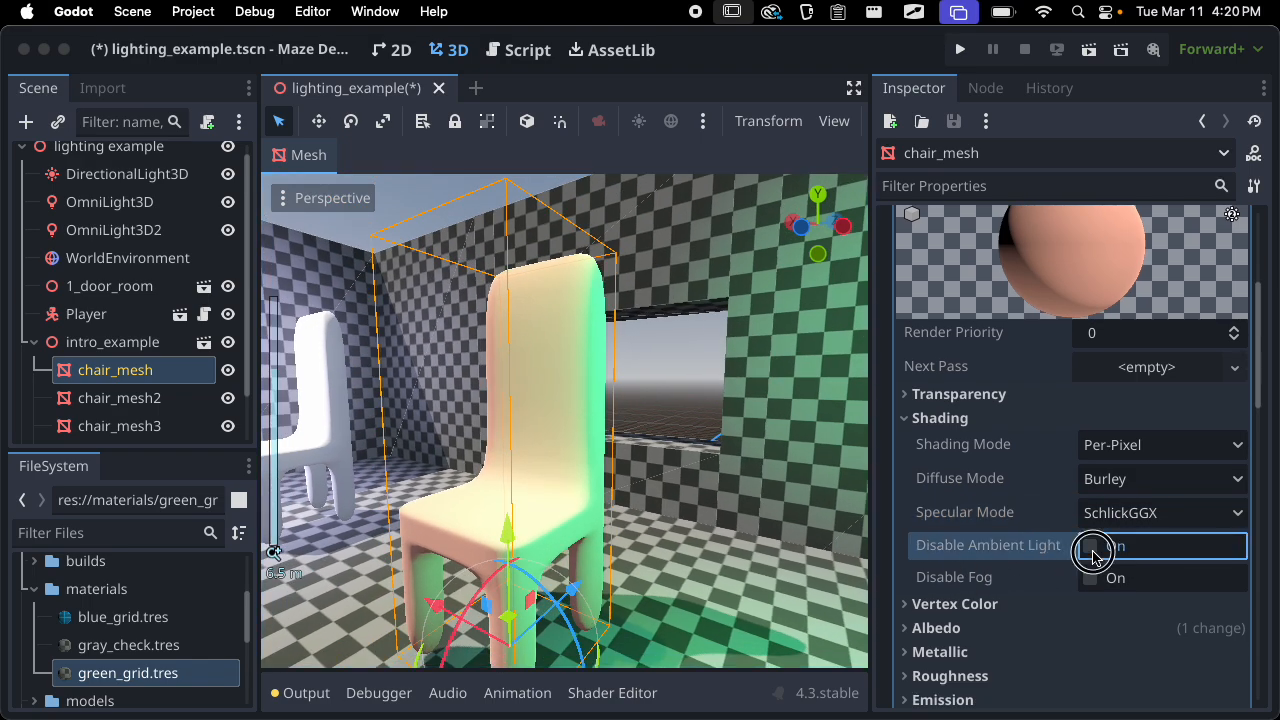
pyautogui.click(1090, 578)
pyautogui.click(1062, 578)
pyautogui.click(1061, 546)
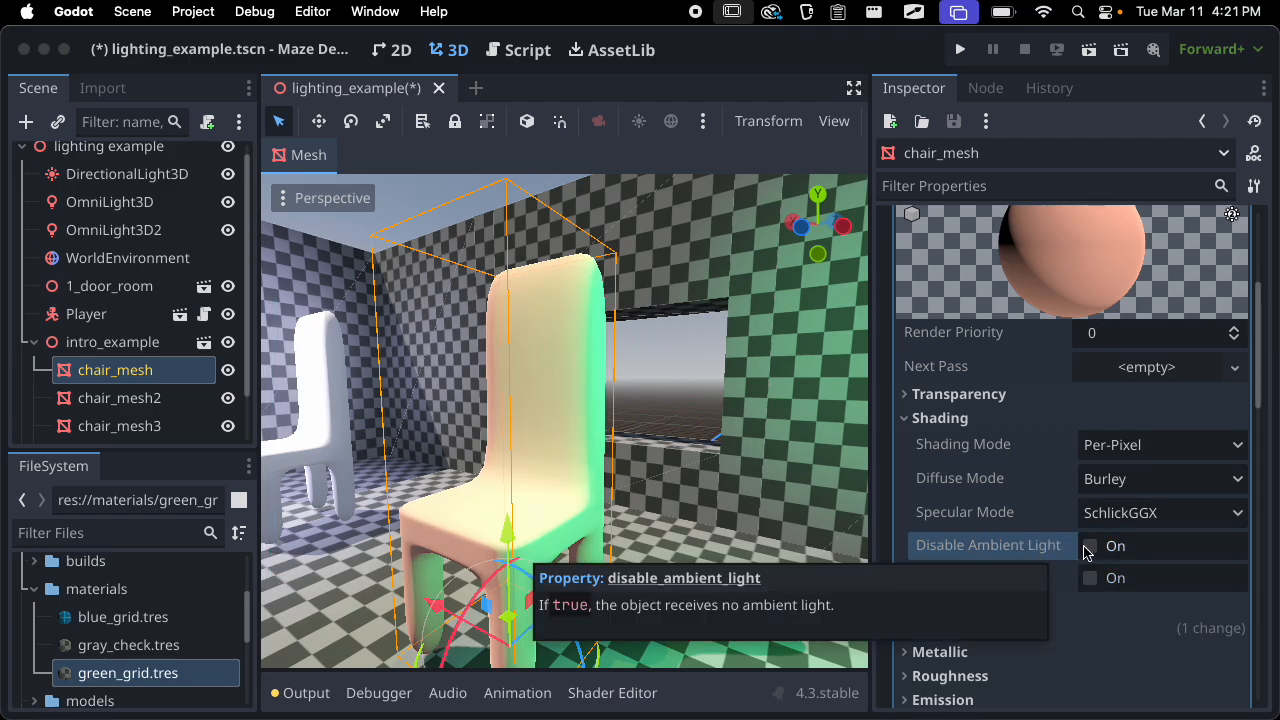
# Toggle Disable Ambient Light on and off, comparing the chair from below and from the side, and leave it off
pyautogui.click(1090, 546)
pyautogui.moveTo(660, 580); pyautogui.dragTo(805, 458, button='middle')
pyautogui.click(1089, 547)
pyautogui.moveTo(854, 543); pyautogui.dragTo(764, 544, button='middle')
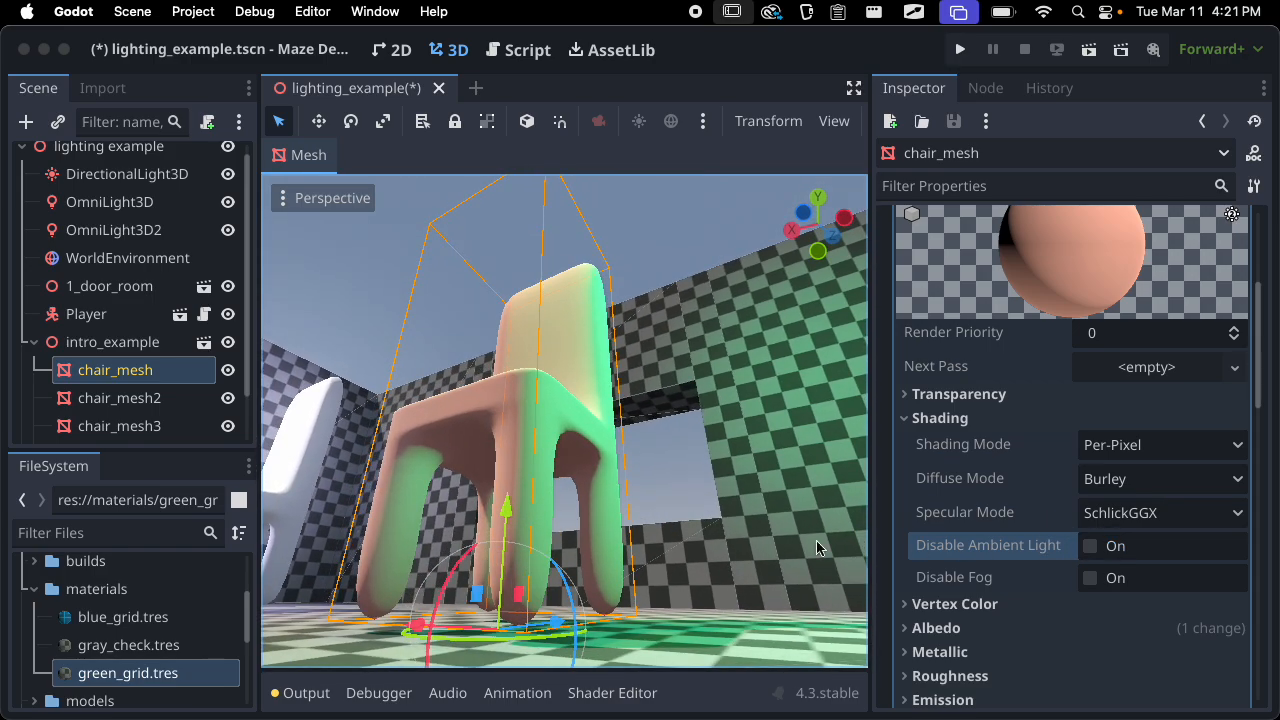
pyautogui.click(1089, 546)
pyautogui.moveTo(600, 510); pyautogui.dragTo(580, 565, button='middle')
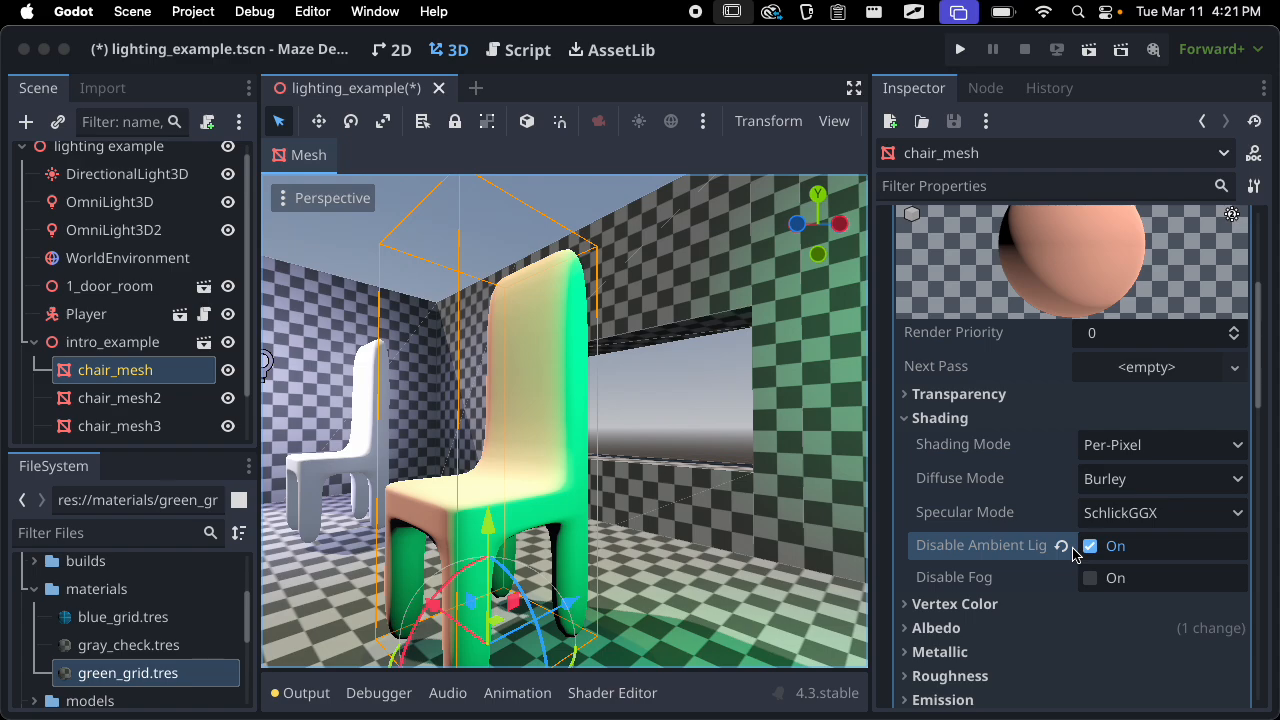
pyautogui.click(1064, 548)
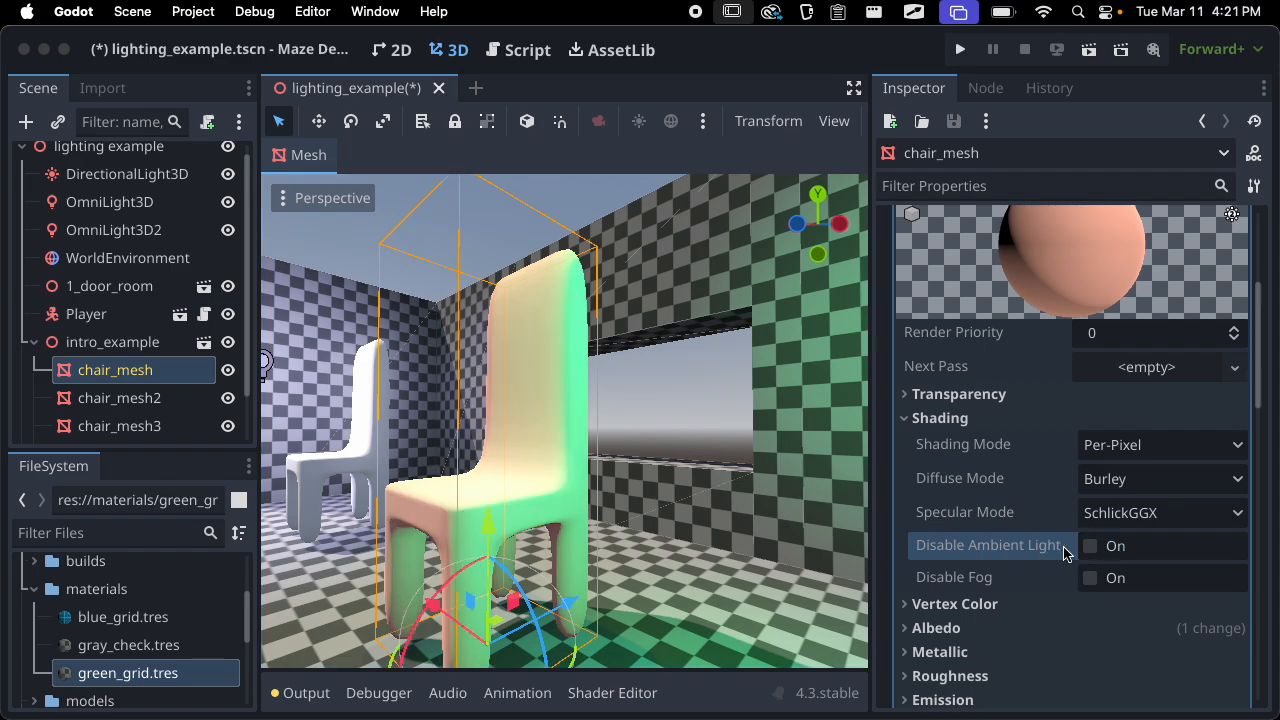
# Collapse the Shading properties and expand the Metallic properties, with the chair viewed from the side
pyautogui.click(985, 420)
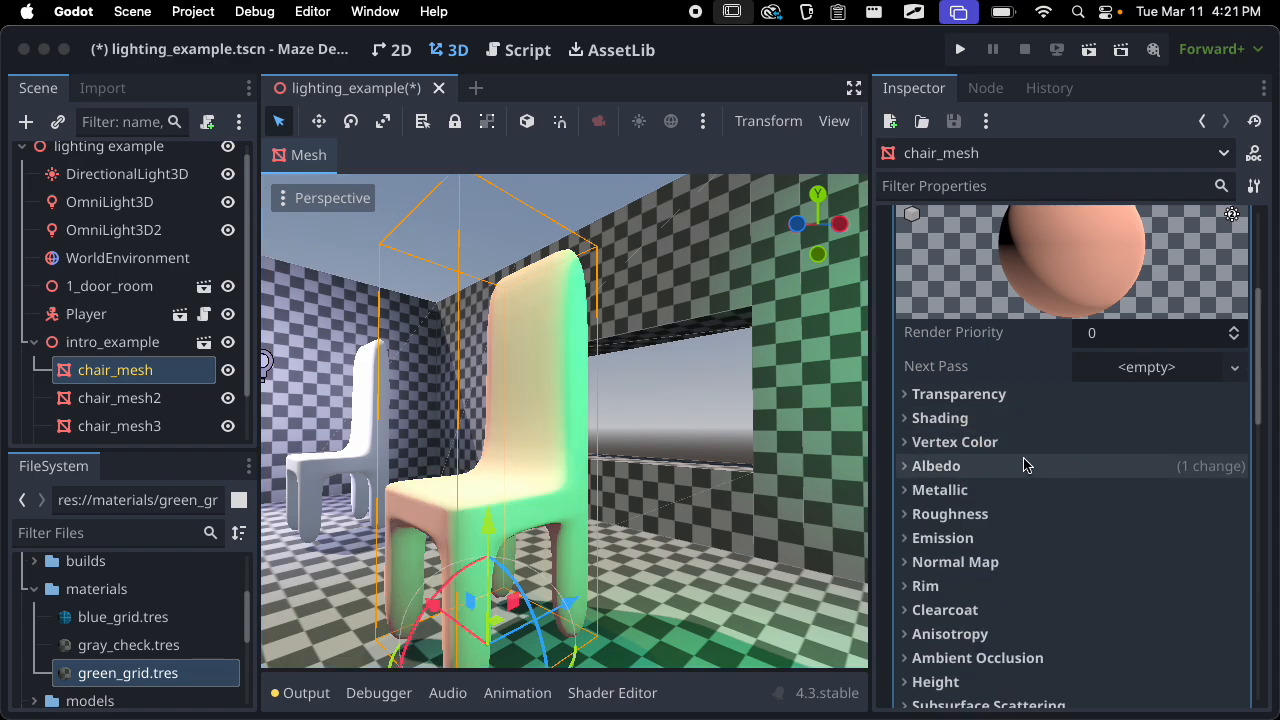
pyautogui.click(989, 490)
pyautogui.click(1002, 490)
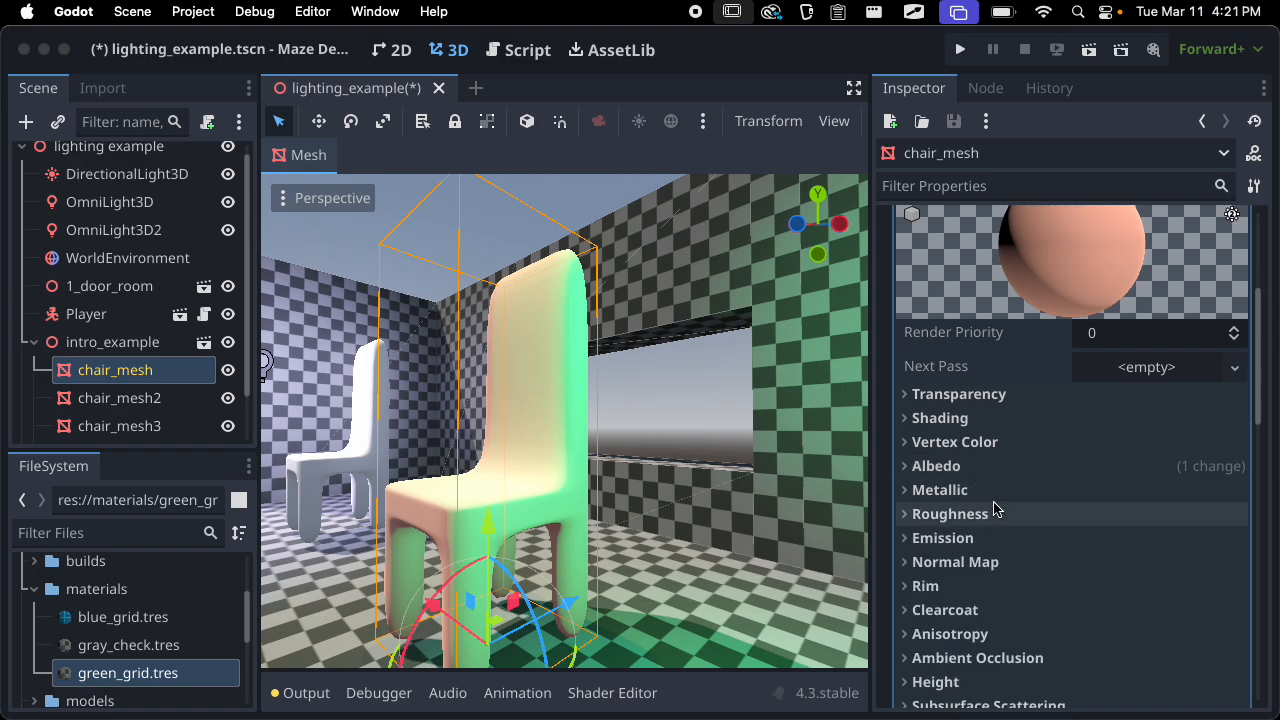
pyautogui.click(994, 492)
pyautogui.moveTo(548, 498); pyautogui.dragTo(474, 521, button='middle')
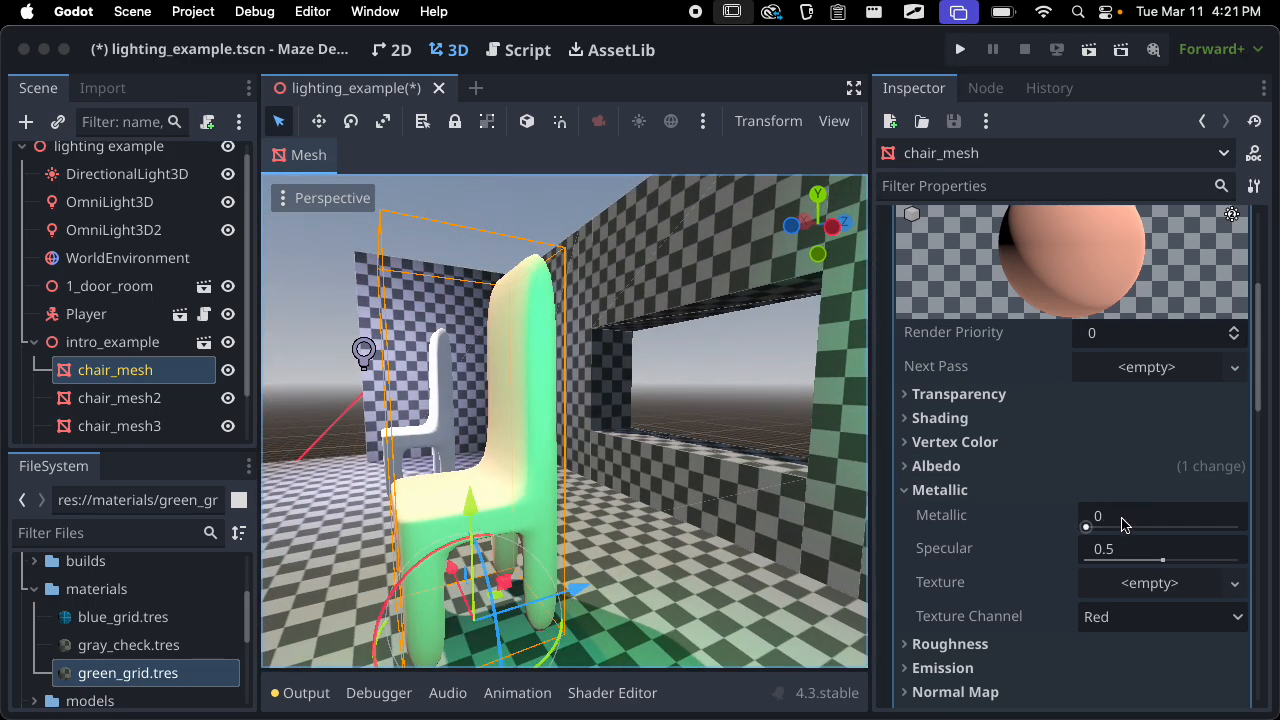
# Set the material's Metallic value to 1 and examine the chair's surface up close
pyautogui.moveTo(1091, 528); pyautogui.dragTo(1249, 506)
pyautogui.moveTo(700, 500); pyautogui.dragTo(806, 460, button='middle')
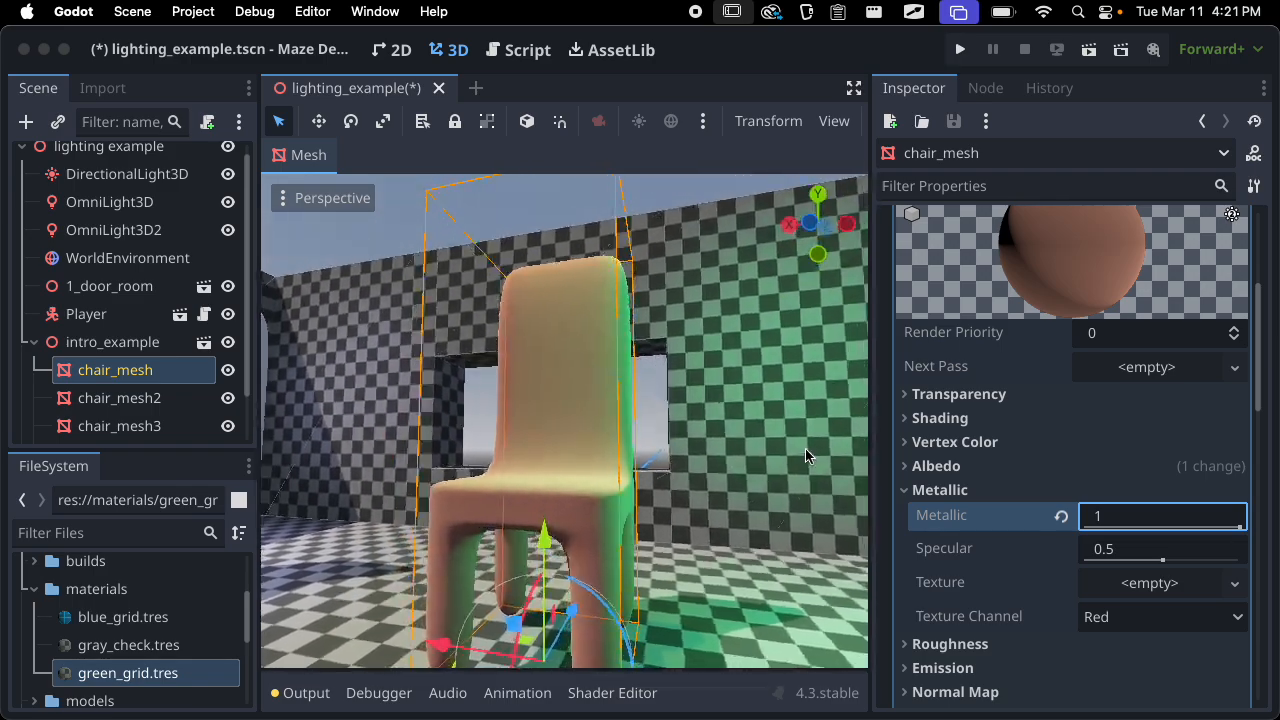
pyautogui.scroll(5, 584, 532)
pyautogui.moveTo(674, 482); pyautogui.dragTo(672, 540, button='middle')
# Read the Specular description, try a higher Specular value, and reset both Specular and Metallic to their defaults
pyautogui.moveTo(1036, 561)
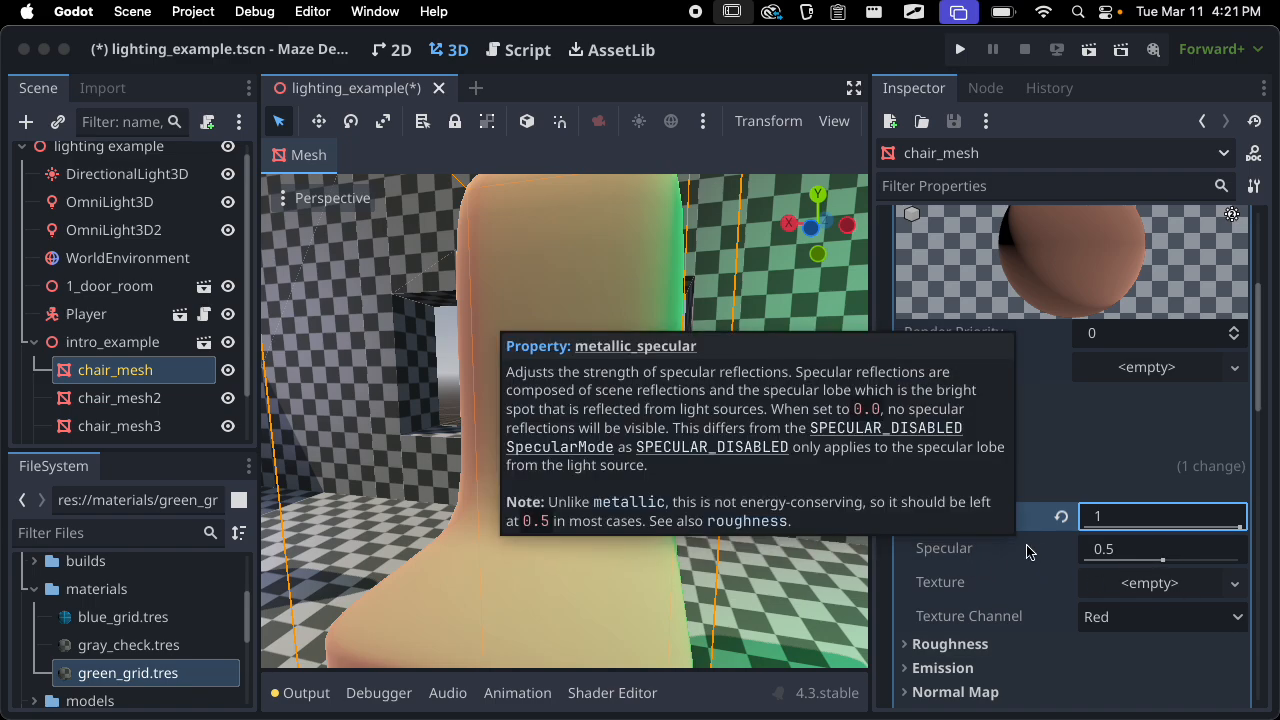
pyautogui.scroll(-10, 720, 457)
pyautogui.moveTo(720, 457); pyautogui.dragTo(606, 466, button='middle')
pyautogui.moveTo(1152, 560); pyautogui.dragTo(1233, 558)
pyautogui.click(1061, 549)
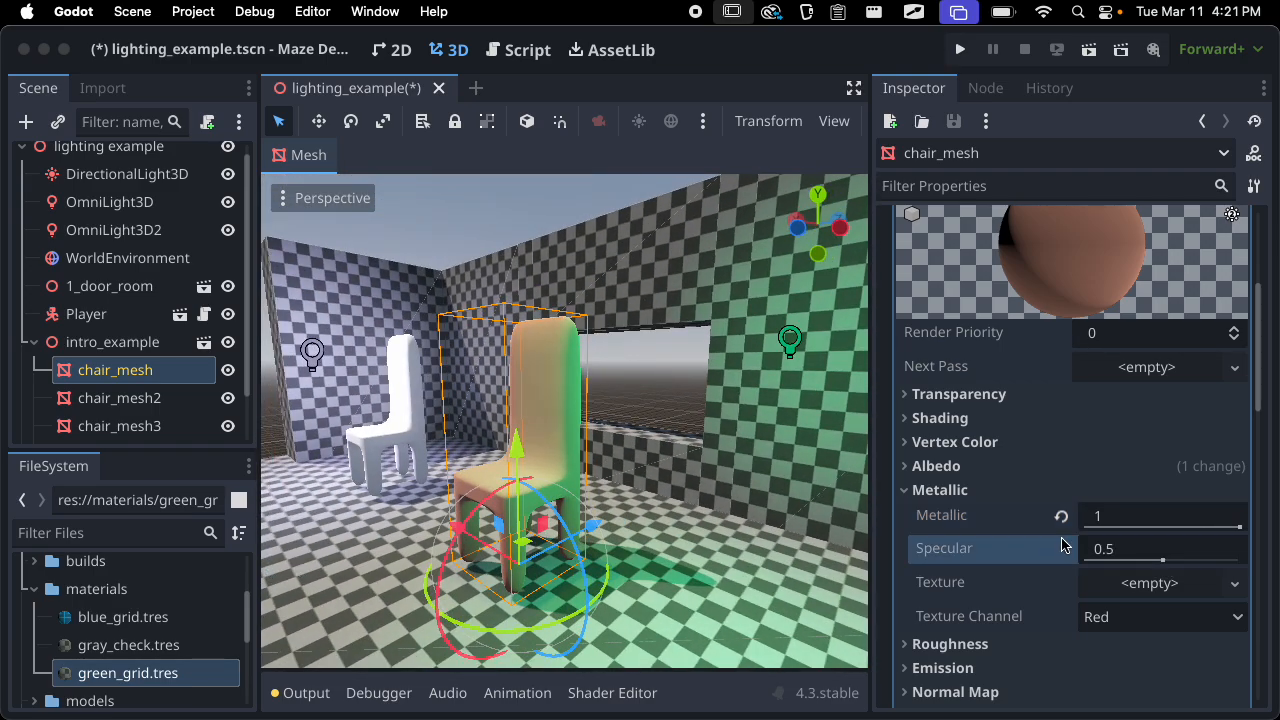
pyautogui.click(1061, 516)
# Switch from the Metallic to the Roughness properties, set Roughness to 0 and examine the chair's backrest up close
pyautogui.scroll(3, 758, 497)
pyautogui.click(940, 490)
pyautogui.click(948, 514)
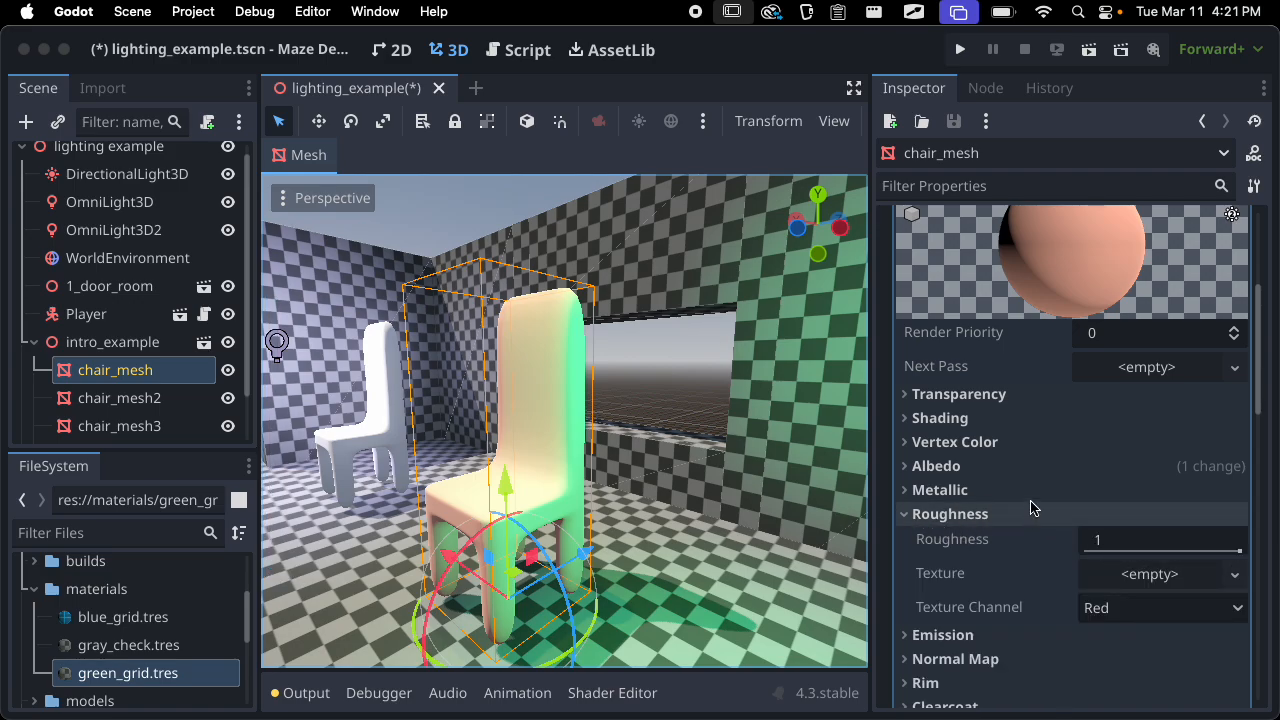
pyautogui.moveTo(1238, 550); pyautogui.dragTo(908, 562)
pyautogui.moveTo(597, 496); pyautogui.dragTo(691, 486, button='middle')
pyautogui.scroll(3, 634, 426)
pyautogui.moveTo(634, 426); pyautogui.dragTo(534, 289, button='middle')
pyautogui.scroll(5, 515, 331)
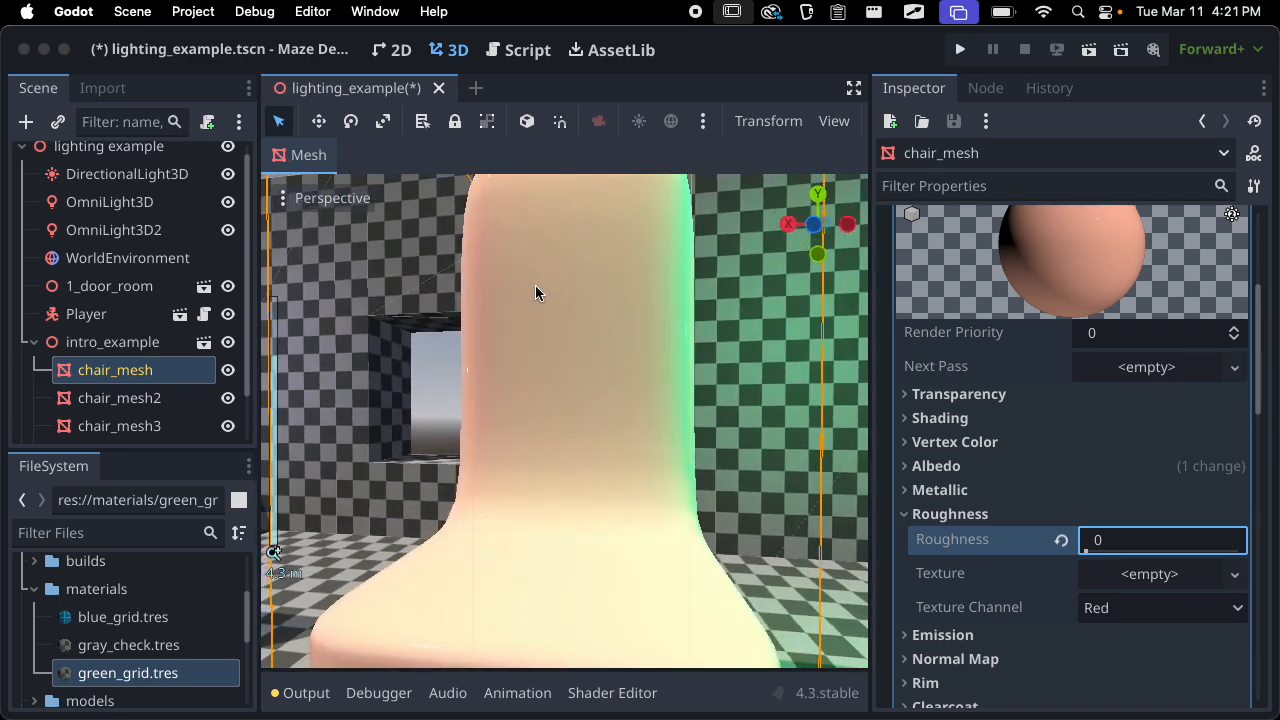
# Expand the Metallic properties again, set Metallic to 1 and examine the chair from several sides
pyautogui.scroll(-2, 534, 289)
pyautogui.click(1010, 490)
pyautogui.moveTo(1087, 518); pyautogui.dragTo(1243, 512)
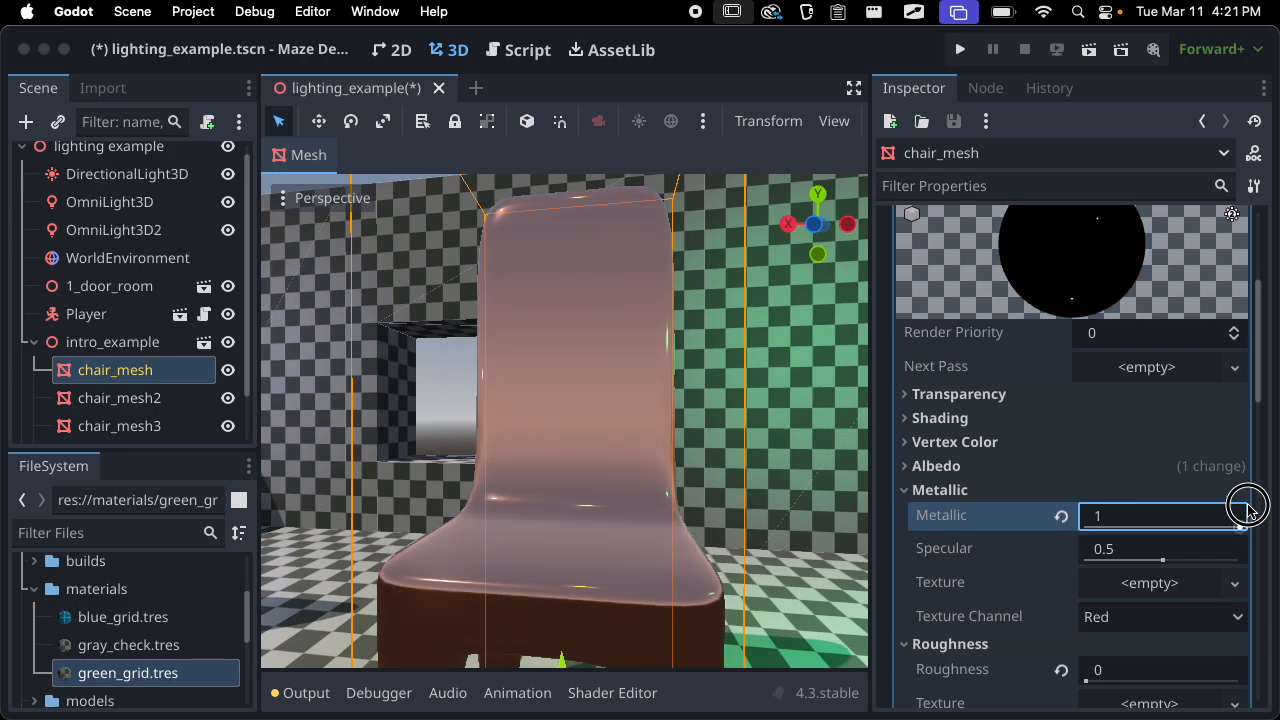
pyautogui.moveTo(463, 466); pyautogui.dragTo(440, 509, button='middle')
pyautogui.scroll(-5, 440, 509)
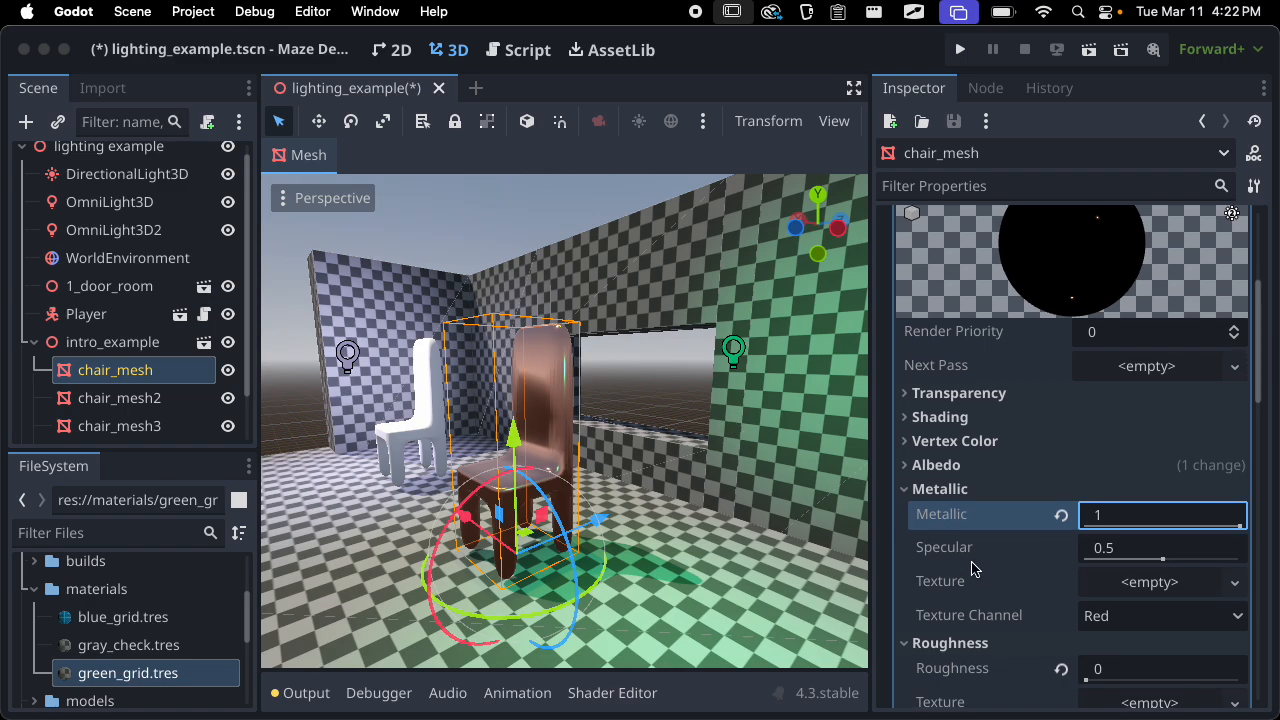
pyautogui.scroll(5, 671, 462)
pyautogui.moveTo(600, 452); pyautogui.dragTo(560, 461, button='middle')
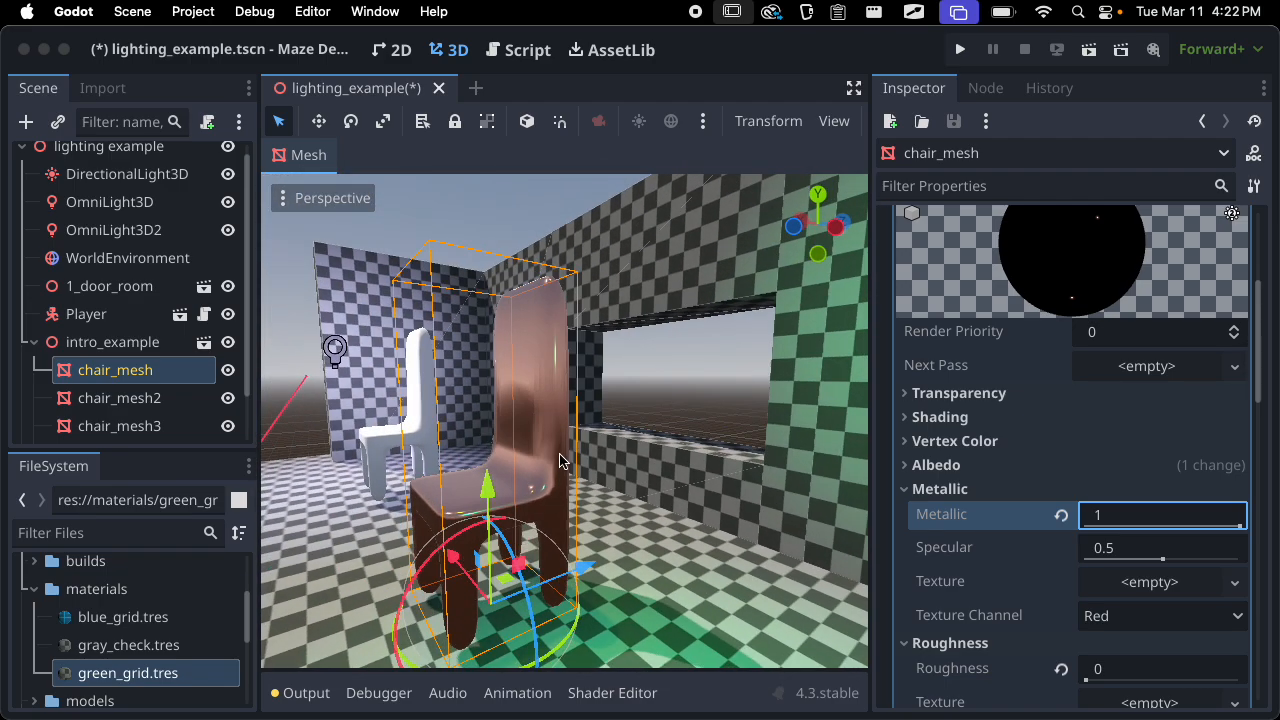
pyautogui.scroll(-2, 1030, 418)
pyautogui.moveTo(469, 459); pyautogui.dragTo(602, 385, button='middle')
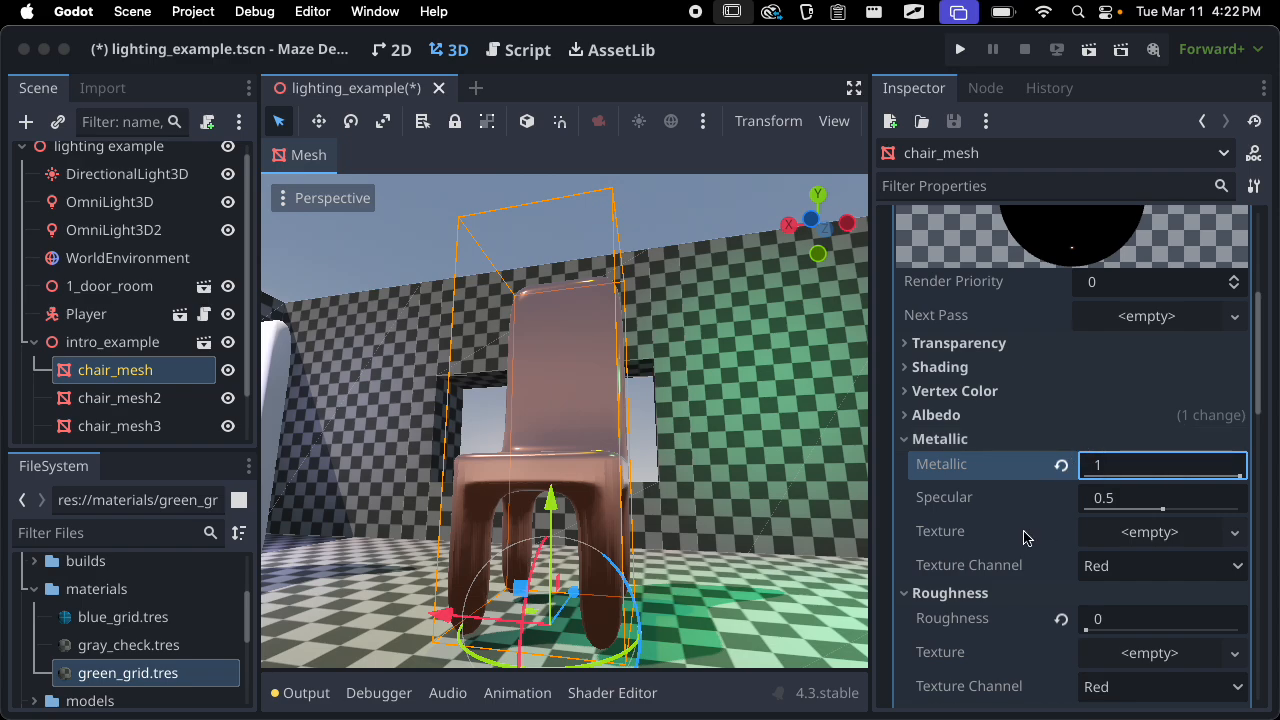
pyautogui.scroll(-1, 1024, 532)
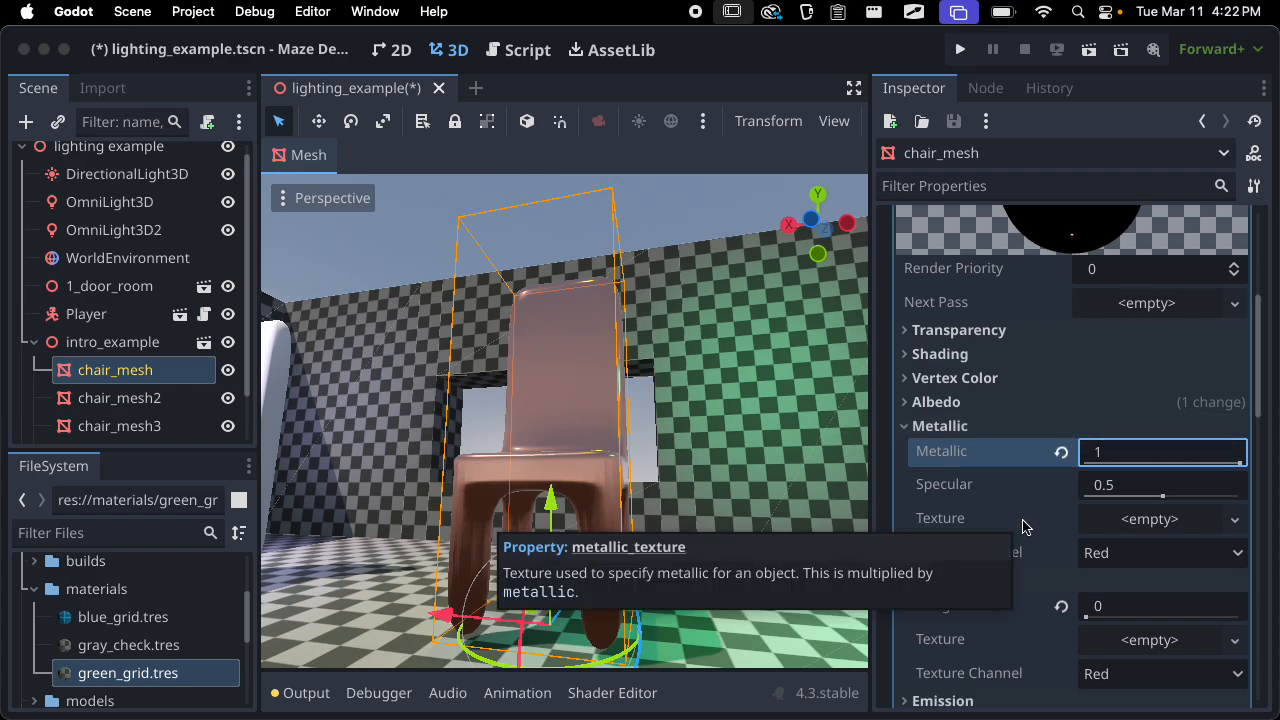
# Reset the material's Roughness and Metallic values to their defaults
pyautogui.click(1061, 606)
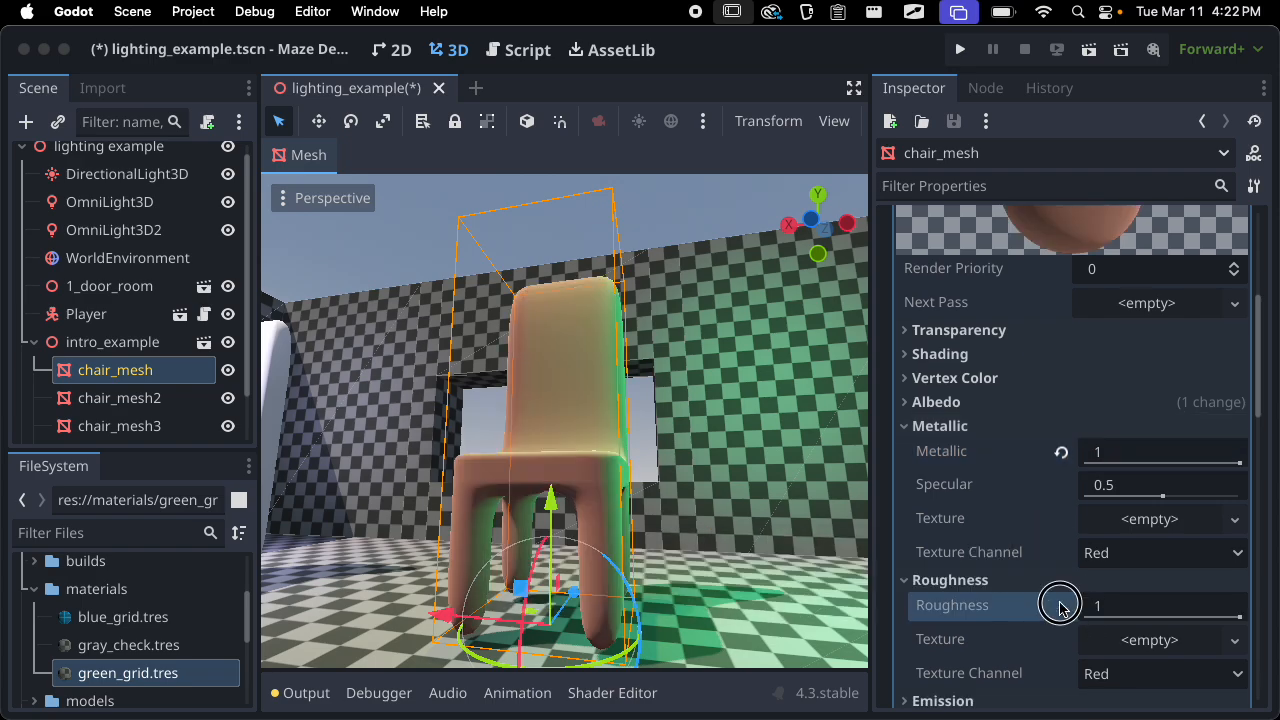
pyautogui.click(1061, 452)
pyautogui.moveTo(1140, 463); pyautogui.dragTo(1086, 463)
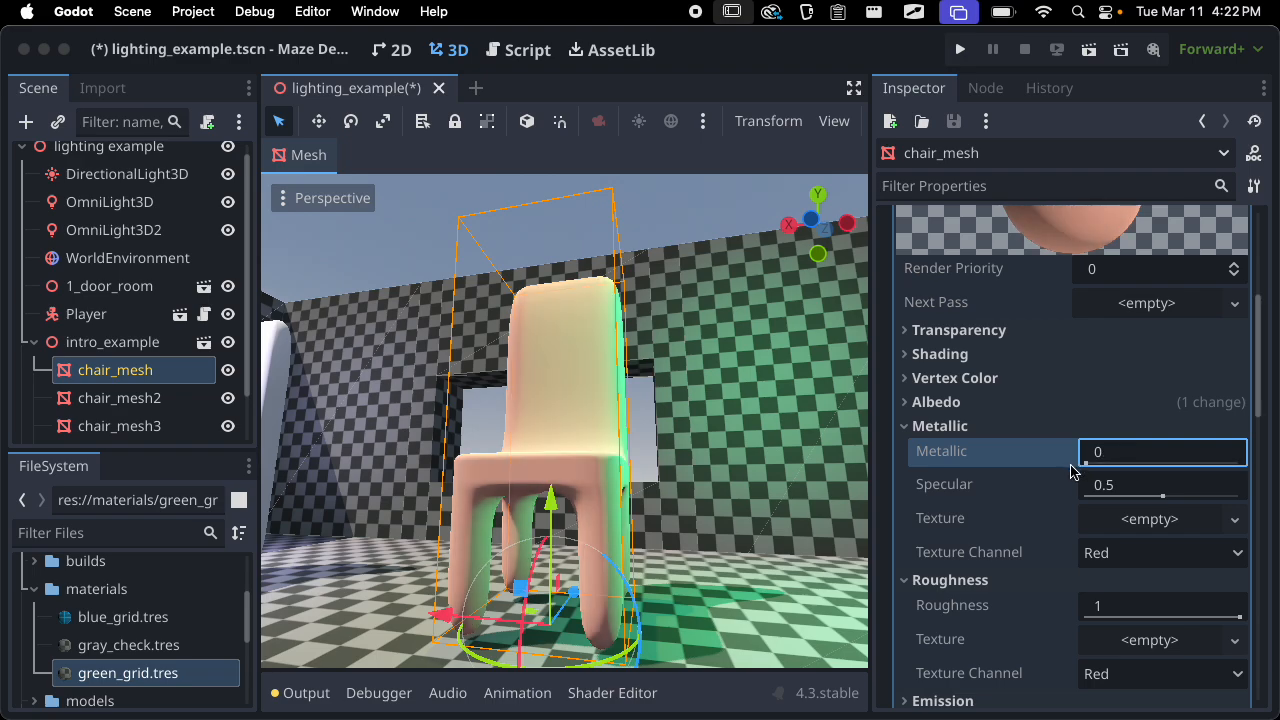
# Lower Roughness to its minimum, set Metallic to 1 and look at the chair from a new angle
pyautogui.moveTo(1086, 605)
pyautogui.mouseDown()
pyautogui.moveTo(1060, 605)
pyautogui.moveTo(1080, 597)
pyautogui.mouseUp()
pyautogui.moveTo(1086, 463); pyautogui.dragTo(1246, 455)
pyautogui.scroll(3, 624, 474)
pyautogui.moveTo(624, 474); pyautogui.dragTo(627, 502, button='middle')
pyautogui.scroll(-3, 627, 502)
# Set Specular to 0 and try Roughness values of 0.19 and 0.55 while comparing views of the metallic chair
pyautogui.moveTo(1166, 500); pyautogui.dragTo(1076, 502)
pyautogui.moveTo(800, 478); pyautogui.dragTo(694, 452, button='middle')
pyautogui.moveTo(1087, 617); pyautogui.dragTo(1115, 614)
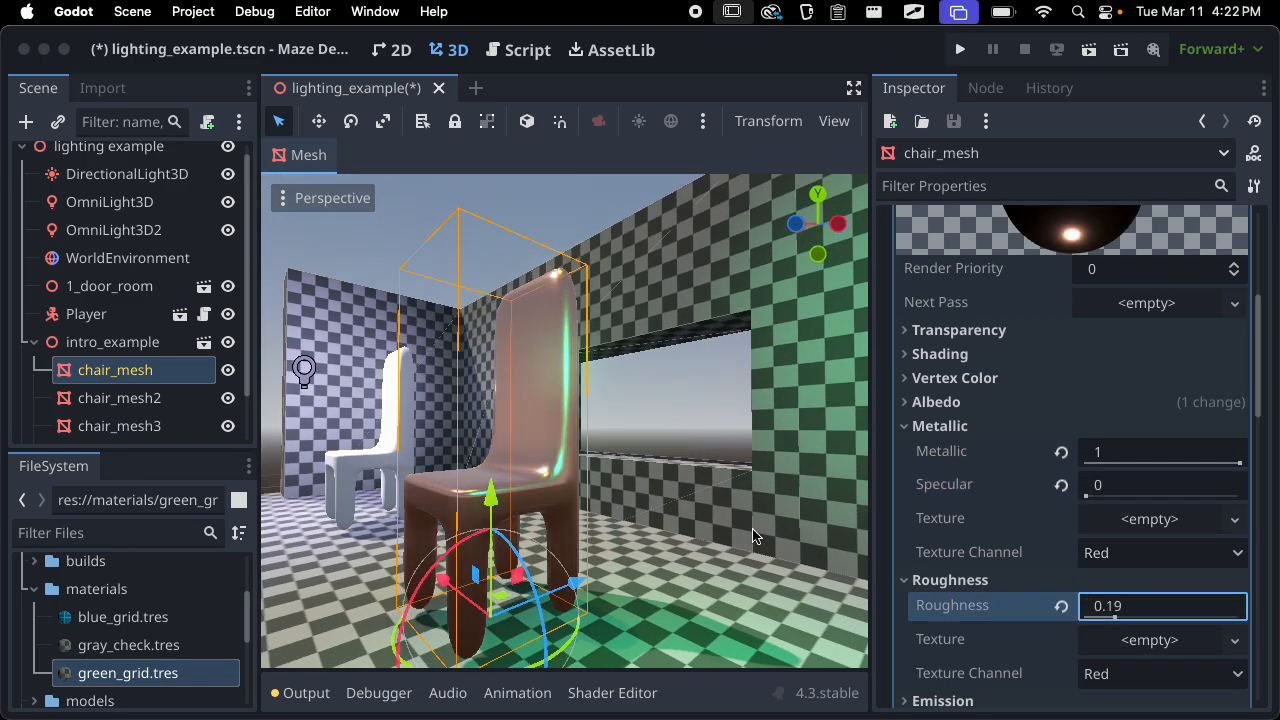
pyautogui.moveTo(767, 543); pyautogui.dragTo(868, 552, button='middle')
pyautogui.moveTo(1088, 612)
pyautogui.mouseDown()
pyautogui.moveTo(1240, 614)
pyautogui.moveTo(1169, 614)
pyautogui.mouseUp()
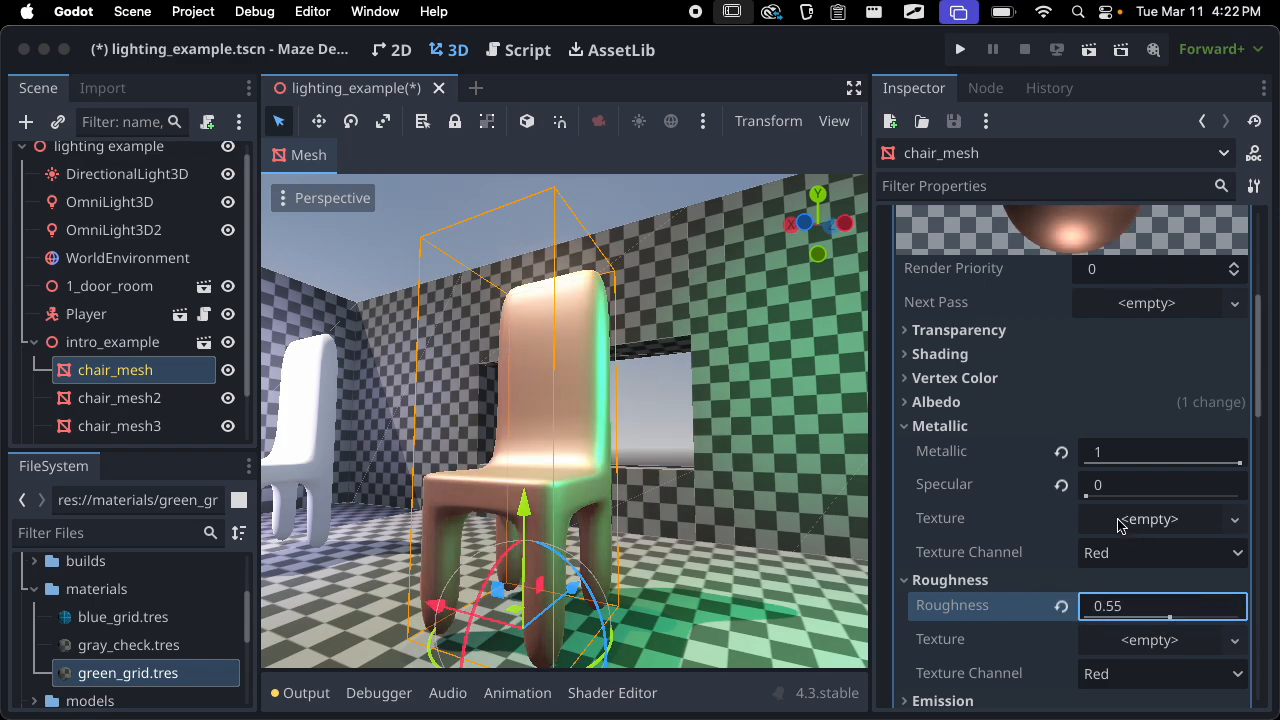
# Try a Specular value of 1, reset it to its default and examine the chair's reflections up close
pyautogui.moveTo(1090, 490); pyautogui.dragTo(1240, 490)
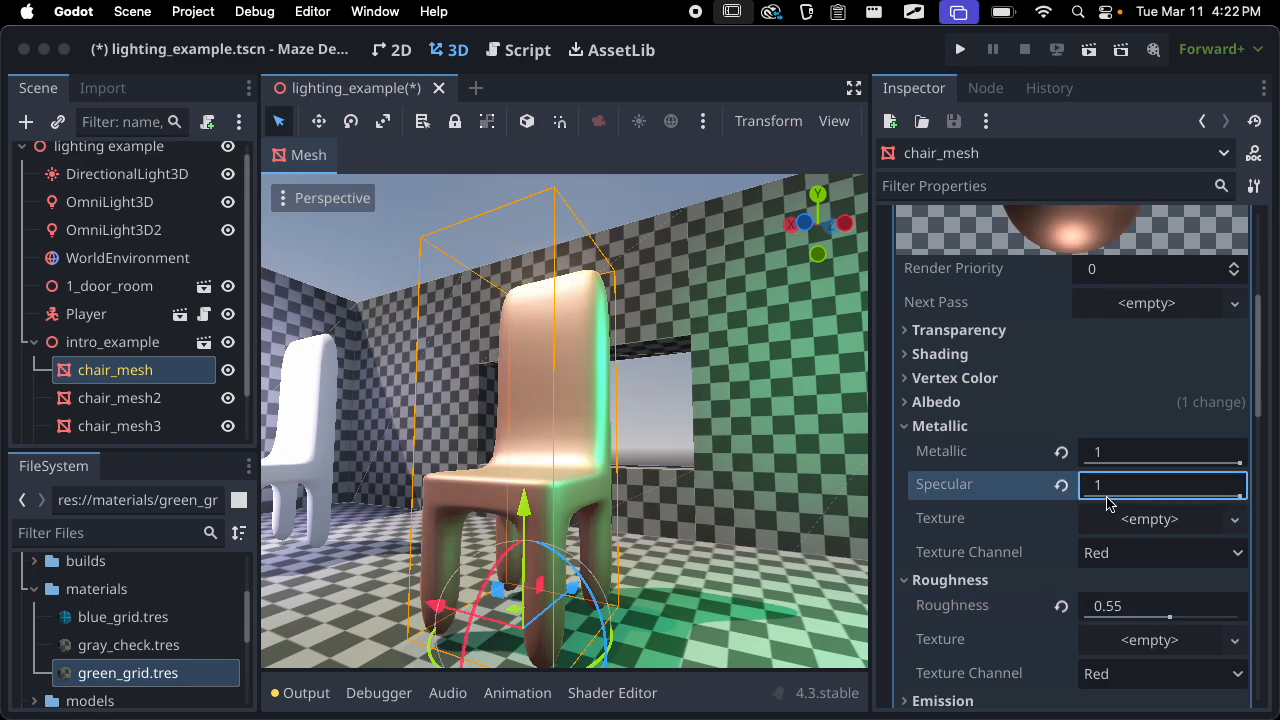
pyautogui.click(1062, 487)
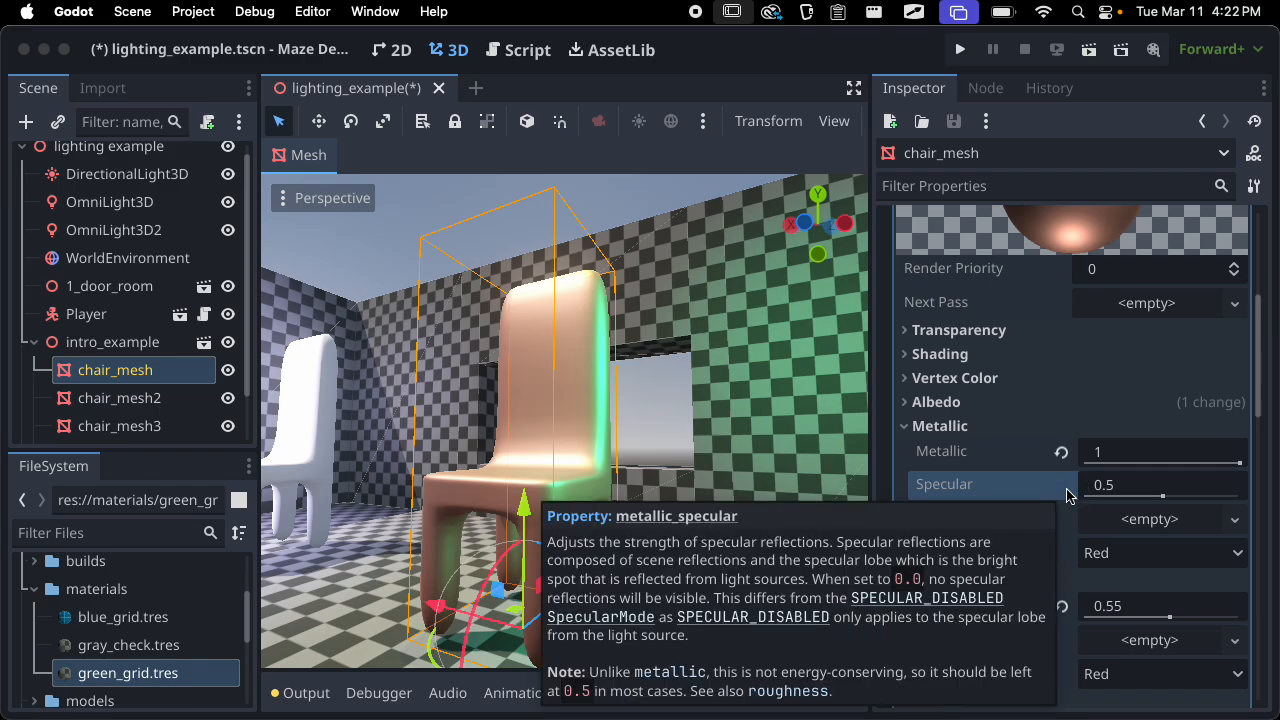
pyautogui.scroll(1, 657, 432)
pyautogui.moveTo(657, 432); pyautogui.dragTo(535, 457, button='middle')
pyautogui.scroll(6, 747, 513)
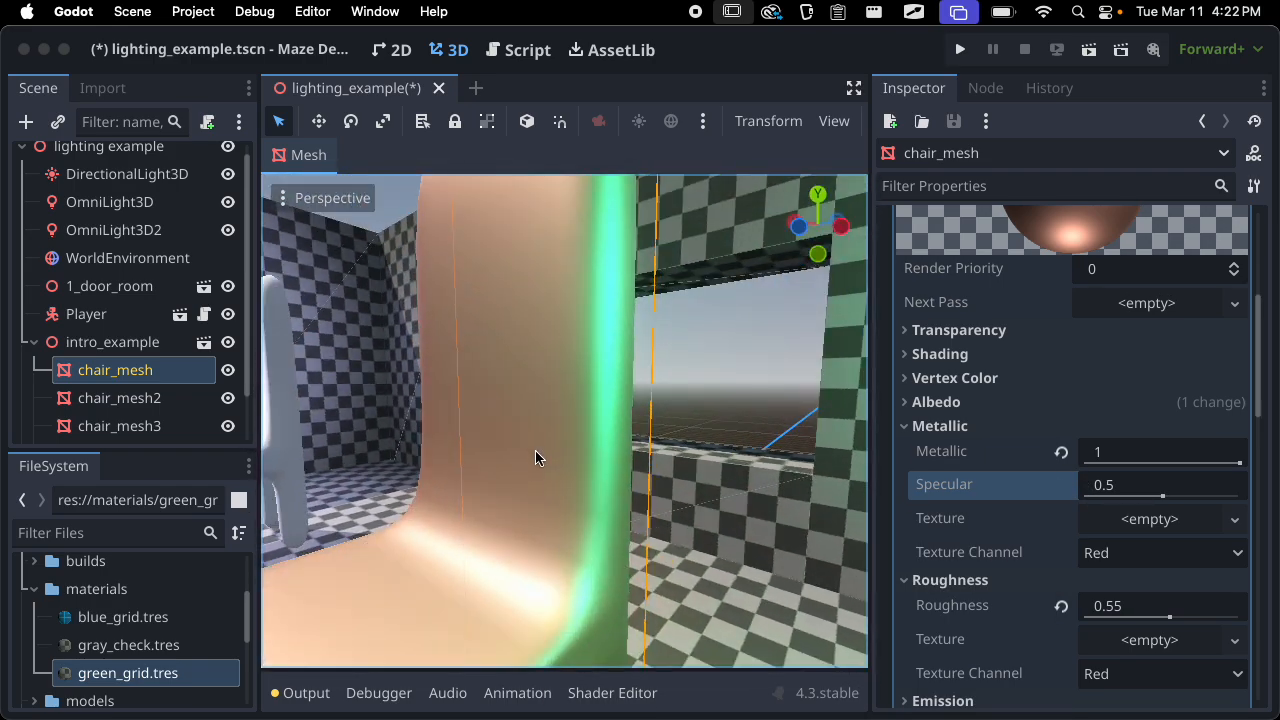
pyautogui.scroll(-5, 535, 457)
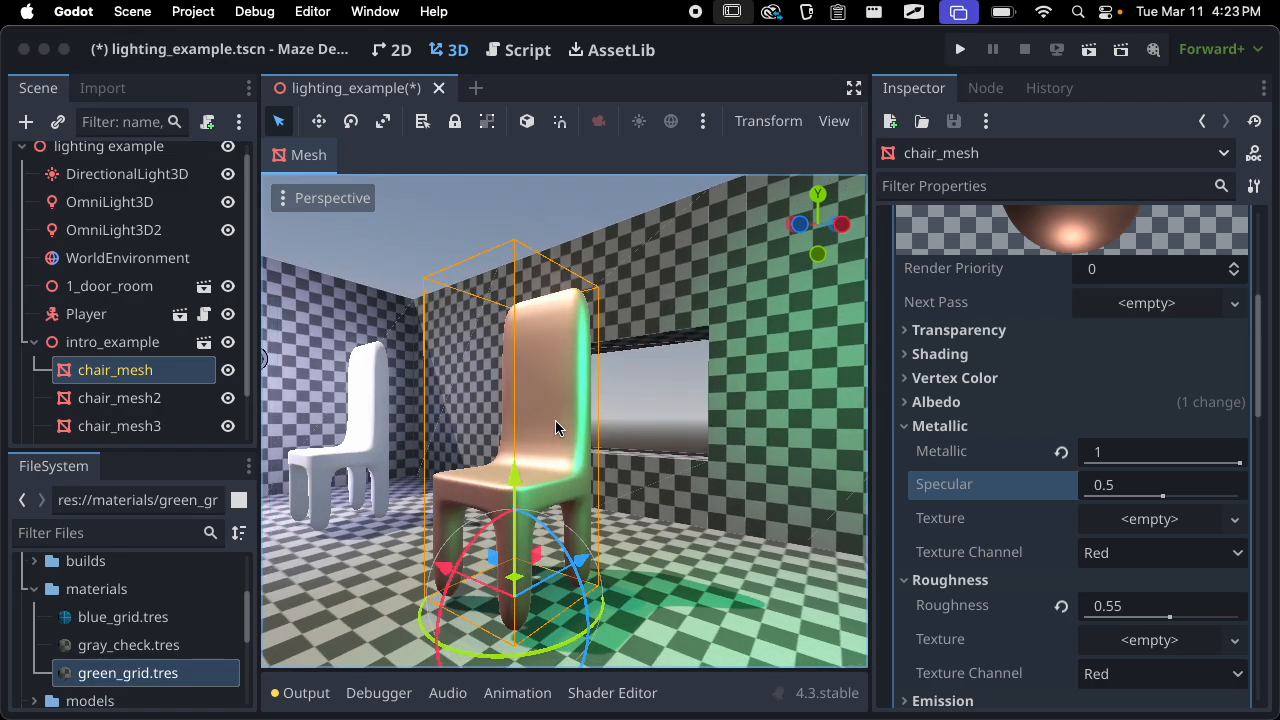
pyautogui.moveTo(555, 420); pyautogui.dragTo(608, 424, button='middle')
pyautogui.scroll(1, 612, 418)
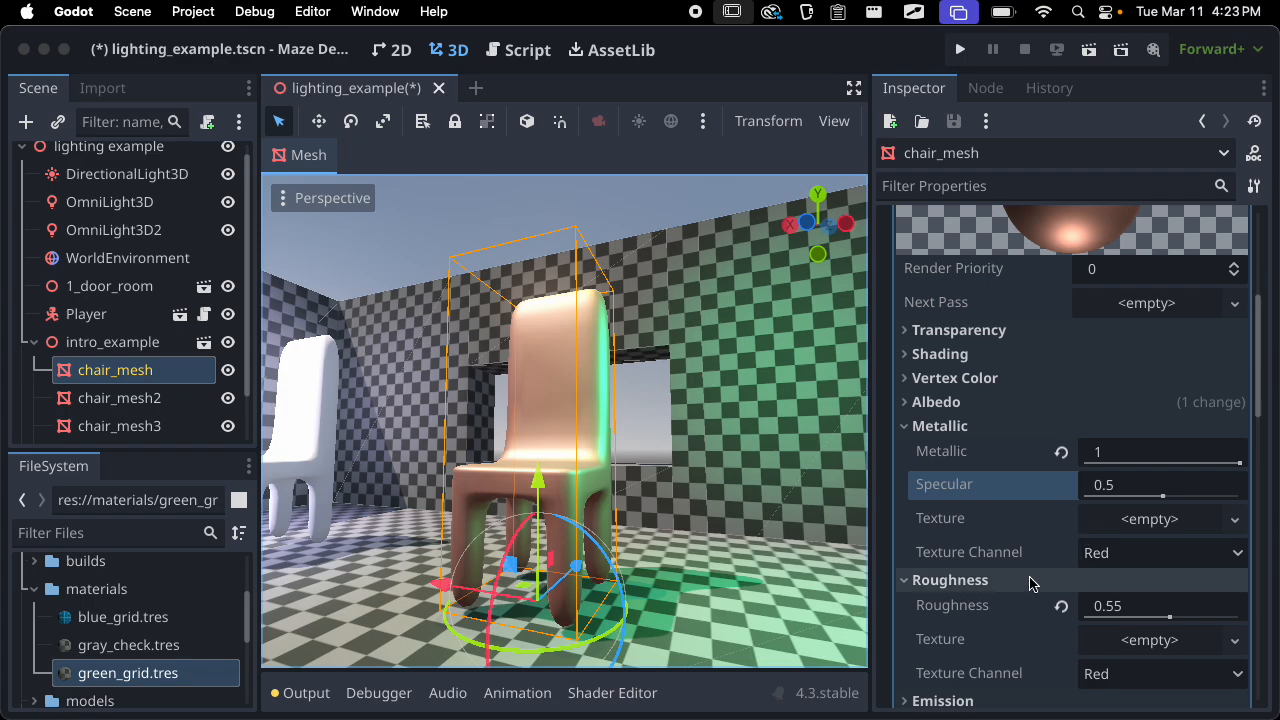
# Reset Metallic and Roughness to their defaults and collapse both property groups
pyautogui.click(1064, 454)
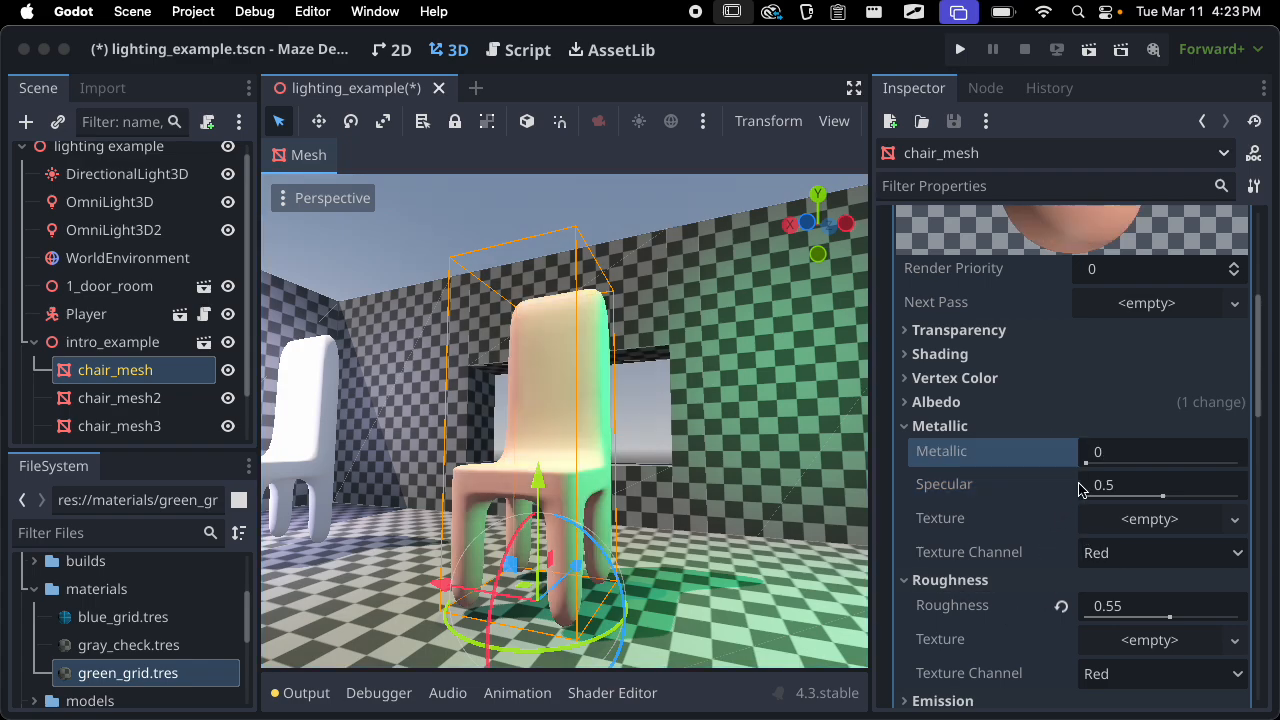
pyautogui.click(1061, 606)
pyautogui.click(978, 432)
pyautogui.click(950, 450)
pyautogui.scroll(-2, 1020, 470)
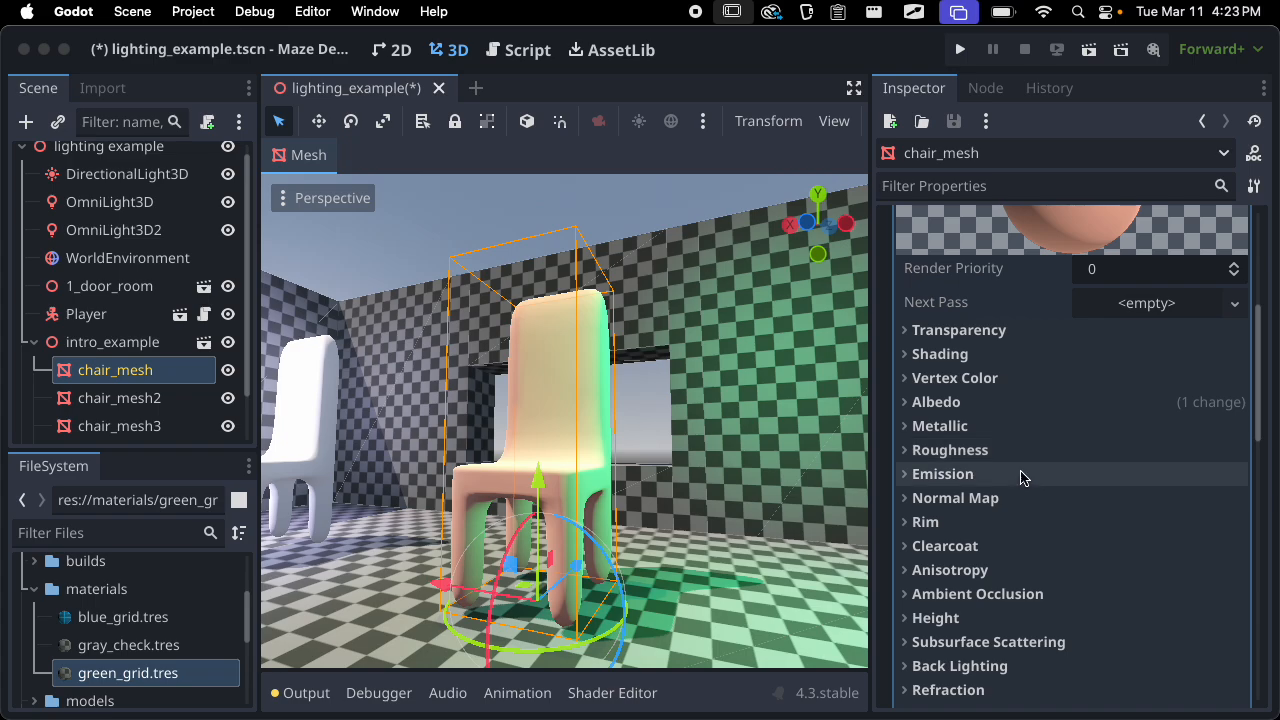
pyautogui.moveTo(538, 446); pyautogui.dragTo(622, 472, button='middle')
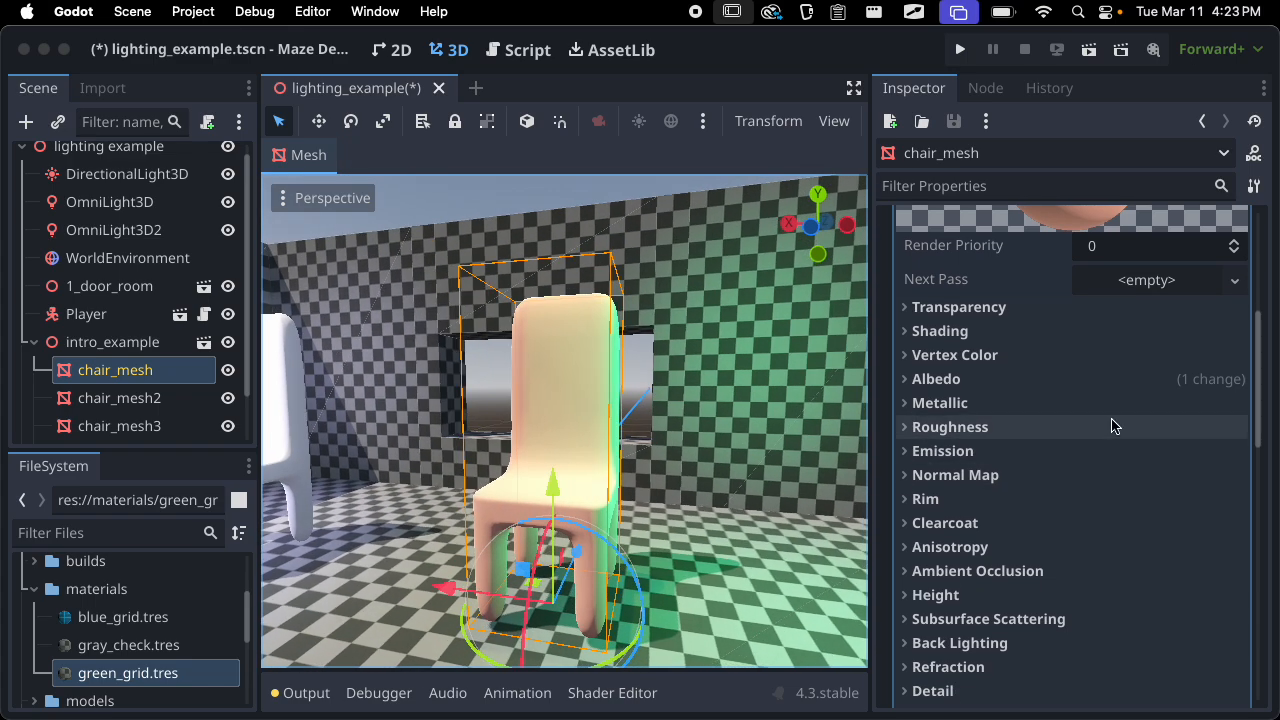
# Expand the Emission properties and enable emission on the chair's material
pyautogui.click(1007, 452)
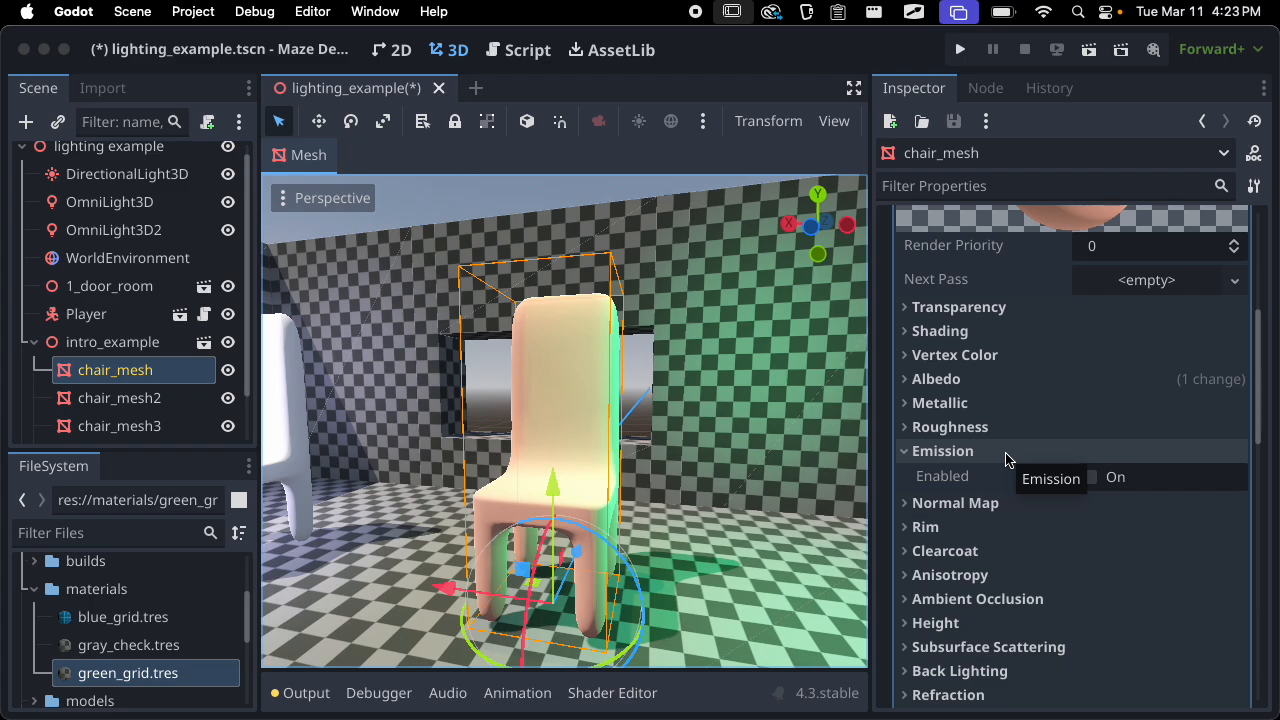
pyautogui.click(1092, 478)
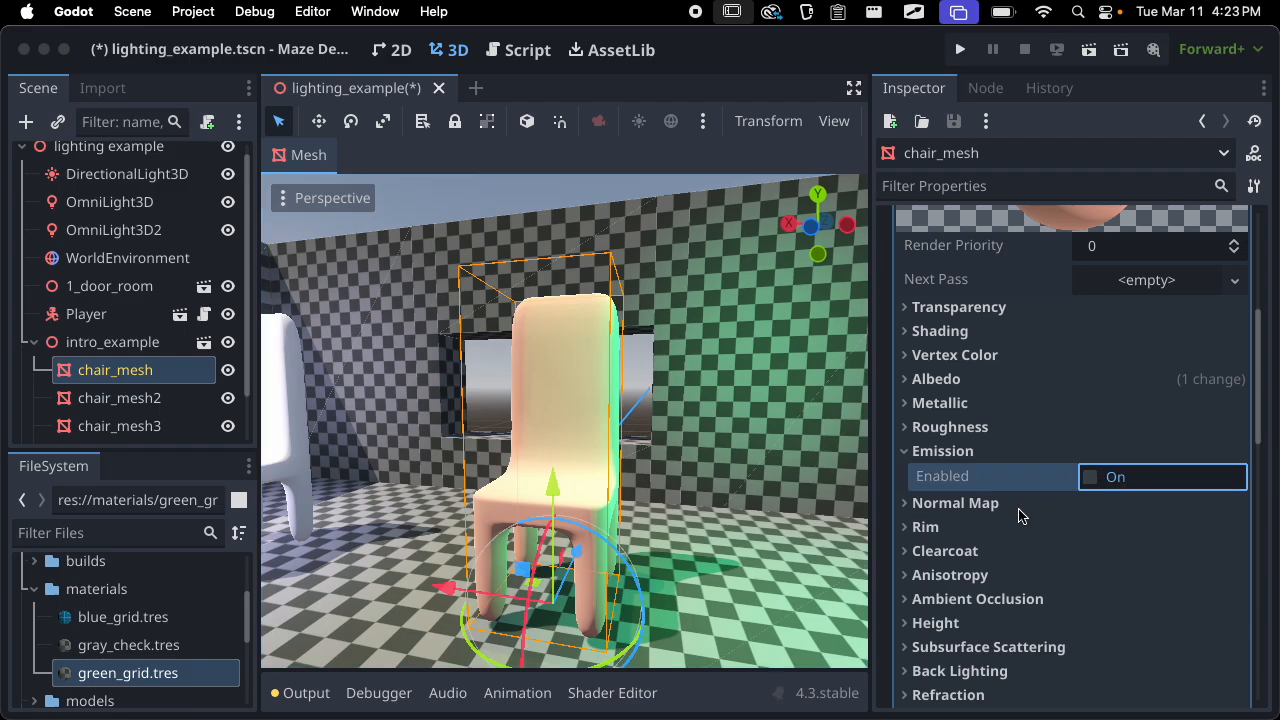
pyautogui.scroll(-5, 719, 516)
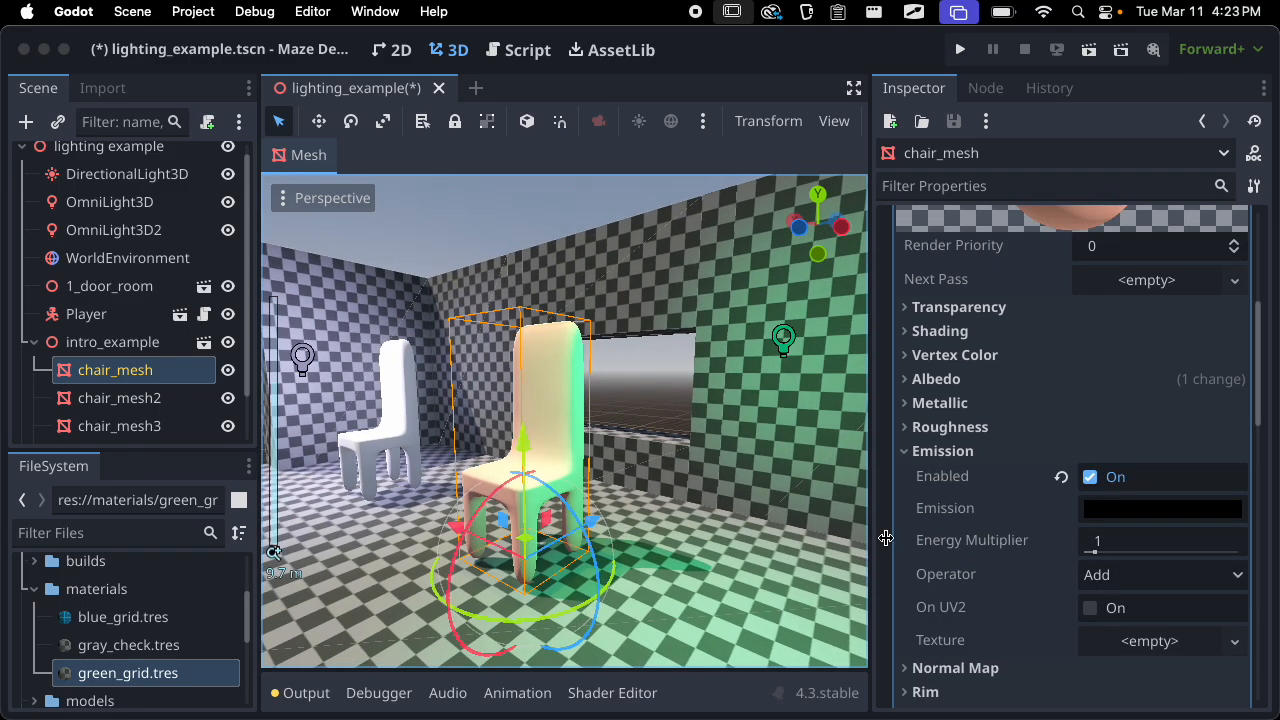
pyautogui.scroll(4, 650, 490)
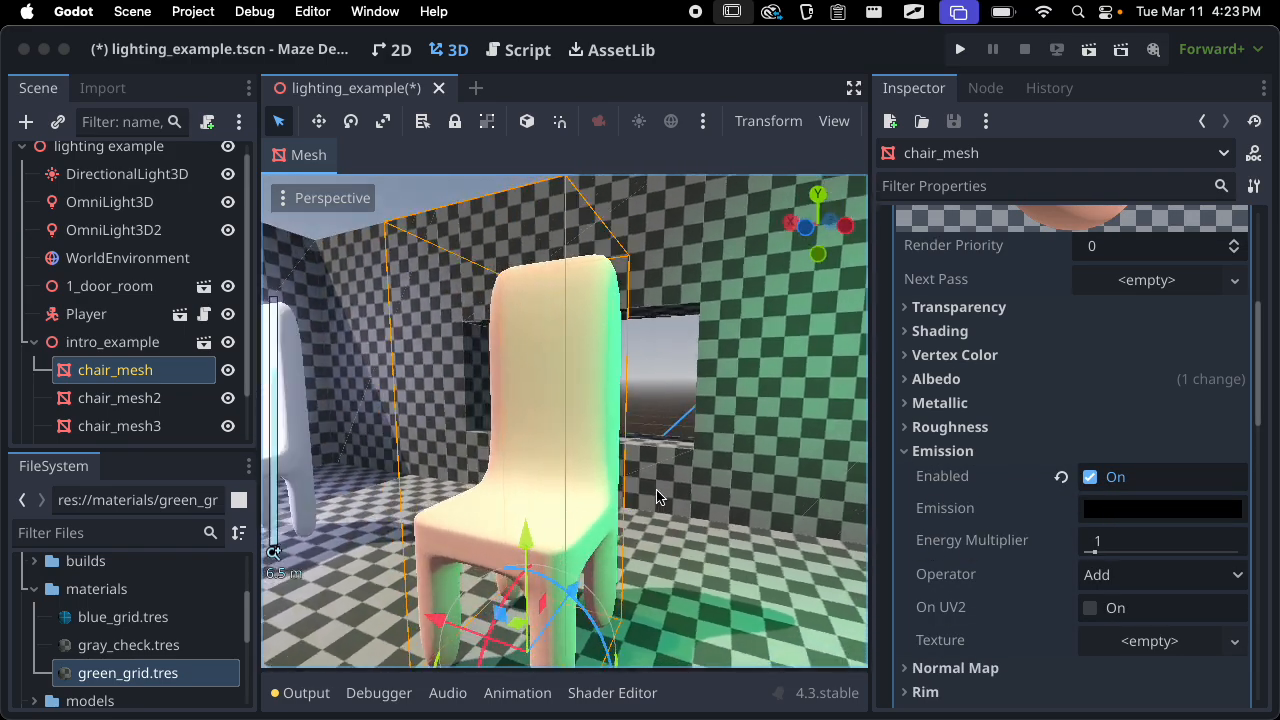
# Set the Emission colour to white and examine the chair from the side and front
pyautogui.click(1160, 508)
pyautogui.moveTo(1258, 118); pyautogui.dragTo(1256, 36)
pyautogui.moveTo(788, 408); pyautogui.dragTo(635, 384, button='middle')
pyautogui.scroll(-3, 636, 386)
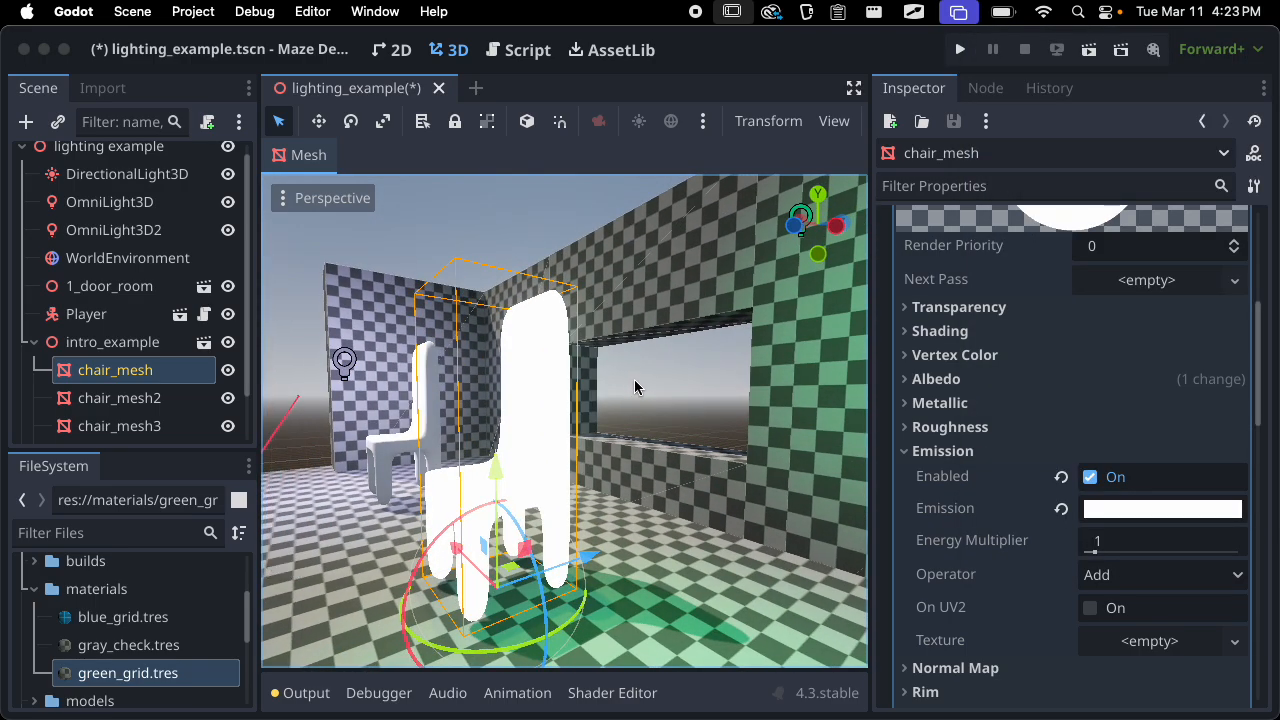
pyautogui.moveTo(400, 483); pyautogui.dragTo(655, 488, button='middle')
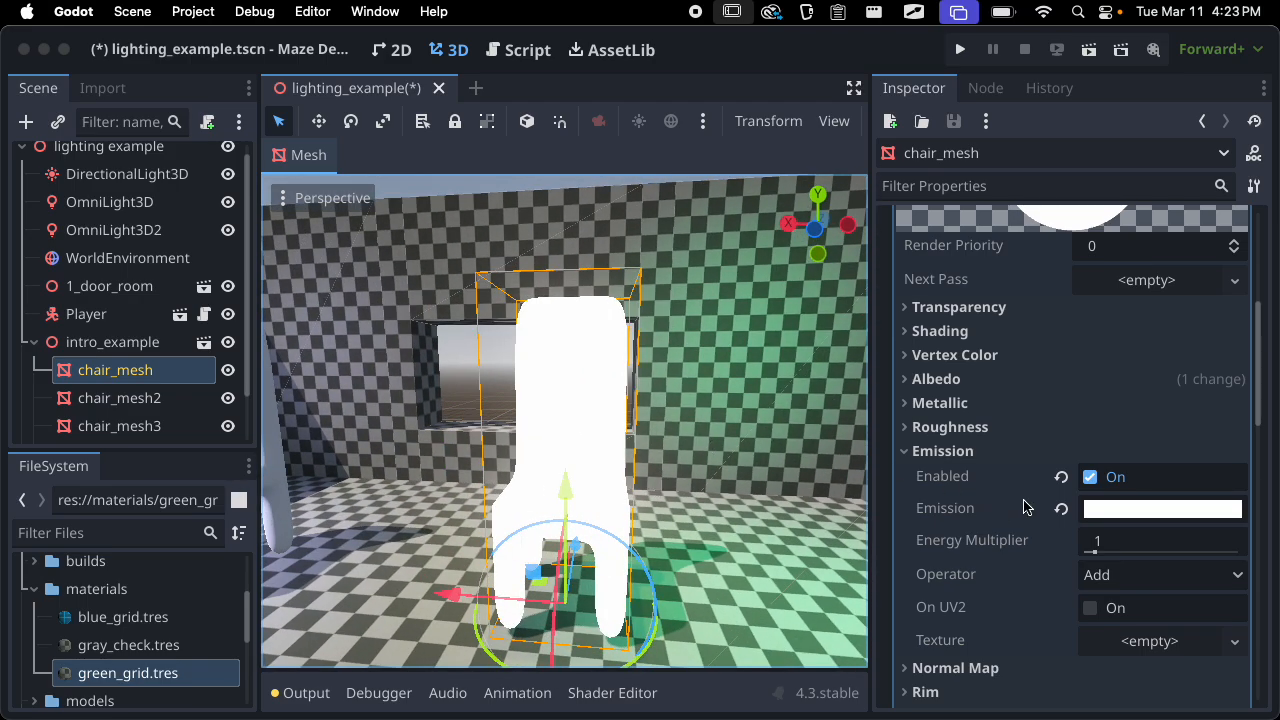
# Change the Emission colour to magenta by removing its green component and view the chair from farther away
pyautogui.click(1137, 507)
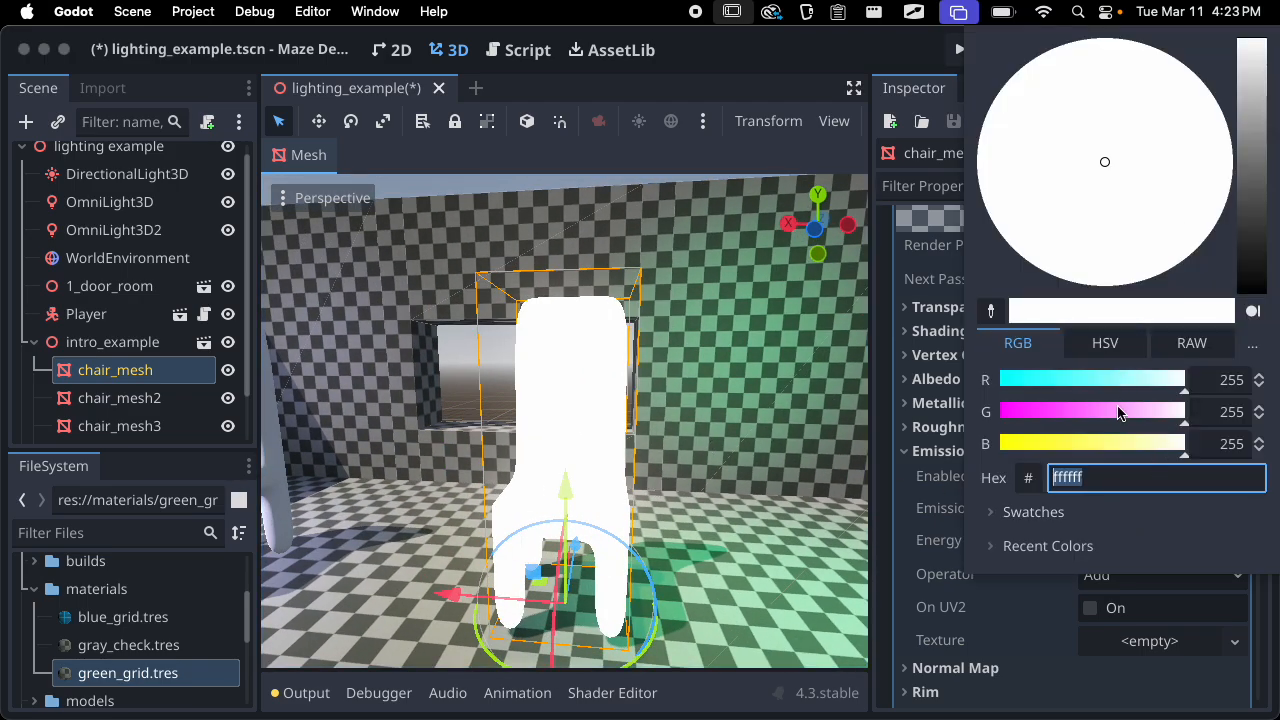
pyautogui.moveTo(1117, 411); pyautogui.dragTo(1017, 428)
pyautogui.click(712, 489)
pyautogui.moveTo(712, 489); pyautogui.dragTo(728, 465, button='middle')
pyautogui.scroll(-6, 612, 496)
pyautogui.moveTo(612, 496); pyautogui.dragTo(726, 470, button='middle')
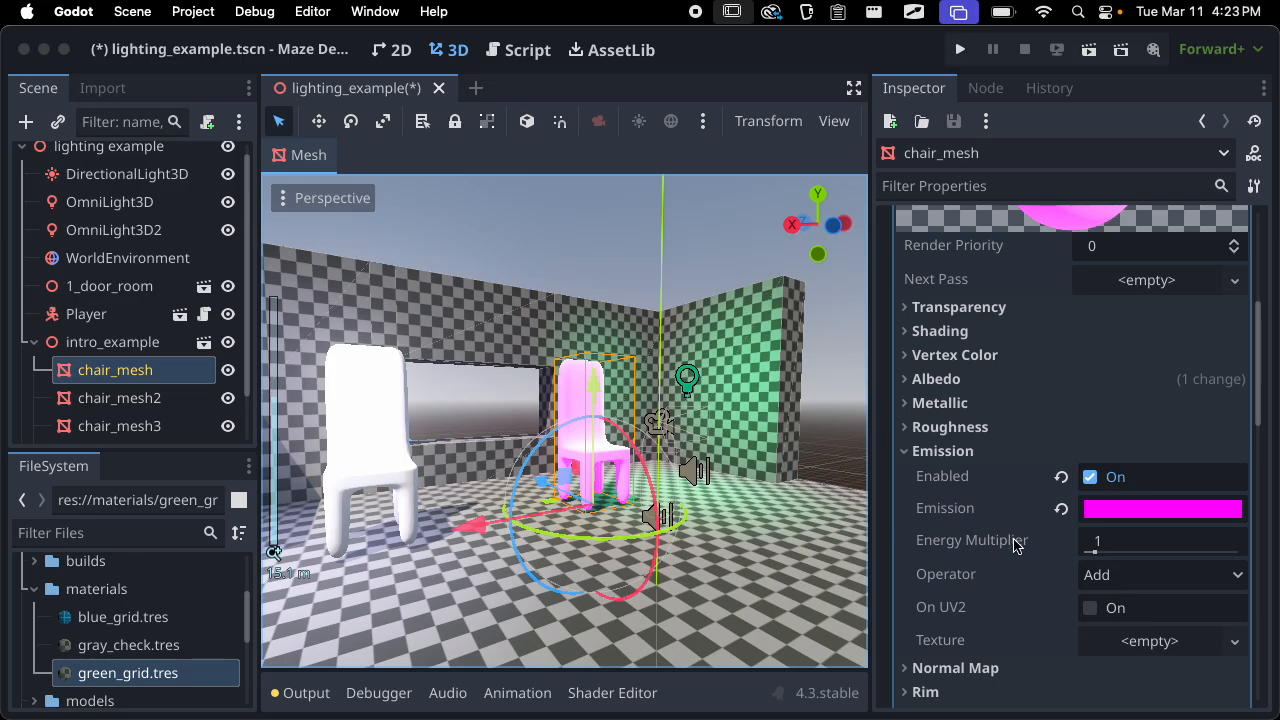
# Set the emission Energy Multiplier to 6.4 and examine the chair's glow on the surrounding room
pyautogui.moveTo(1095, 552); pyautogui.dragTo(1150, 550)
pyautogui.moveTo(782, 458); pyautogui.dragTo(469, 484, button='middle')
pyautogui.scroll(5, 672, 517)
pyautogui.scroll(-5, 545, 460)
pyautogui.scroll(-5, 553, 457)
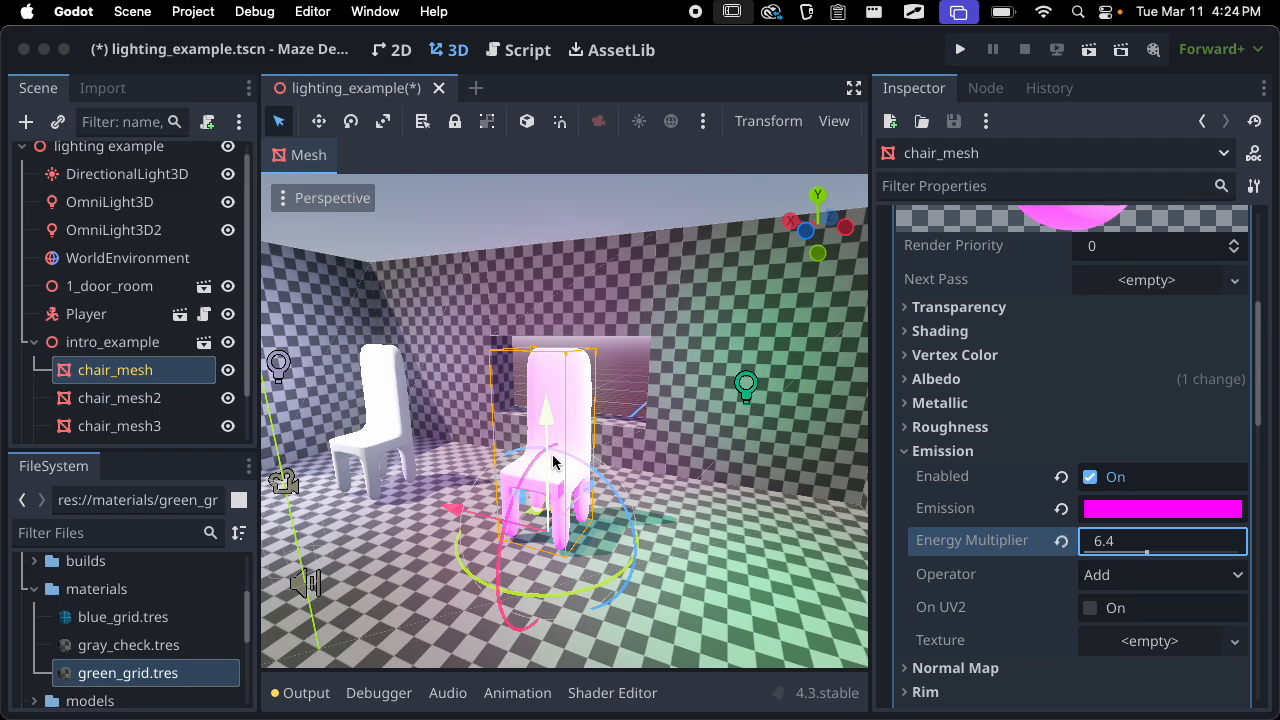
pyautogui.moveTo(496, 530); pyautogui.dragTo(684, 516, button='middle')
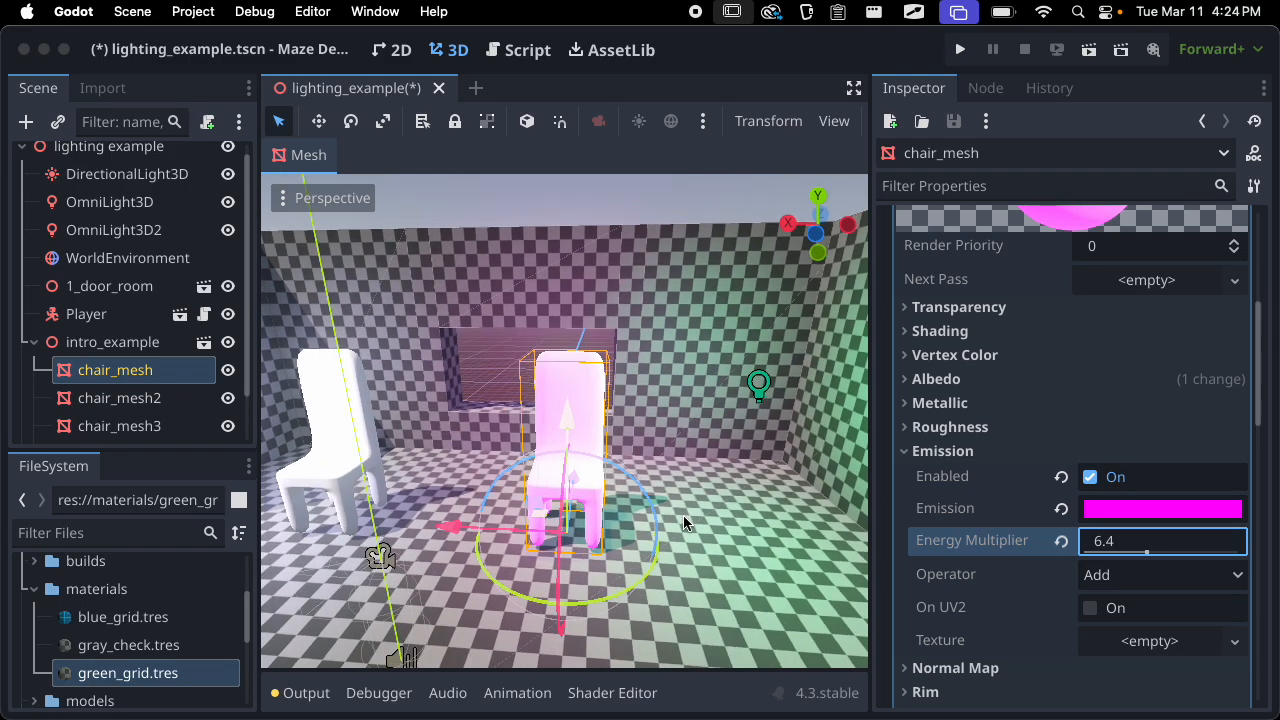
pyautogui.scroll(5, 684, 516)
# Try the Multiply emission Operator, inspect the chair, and switch the Operator back to Add
pyautogui.click(1095, 575)
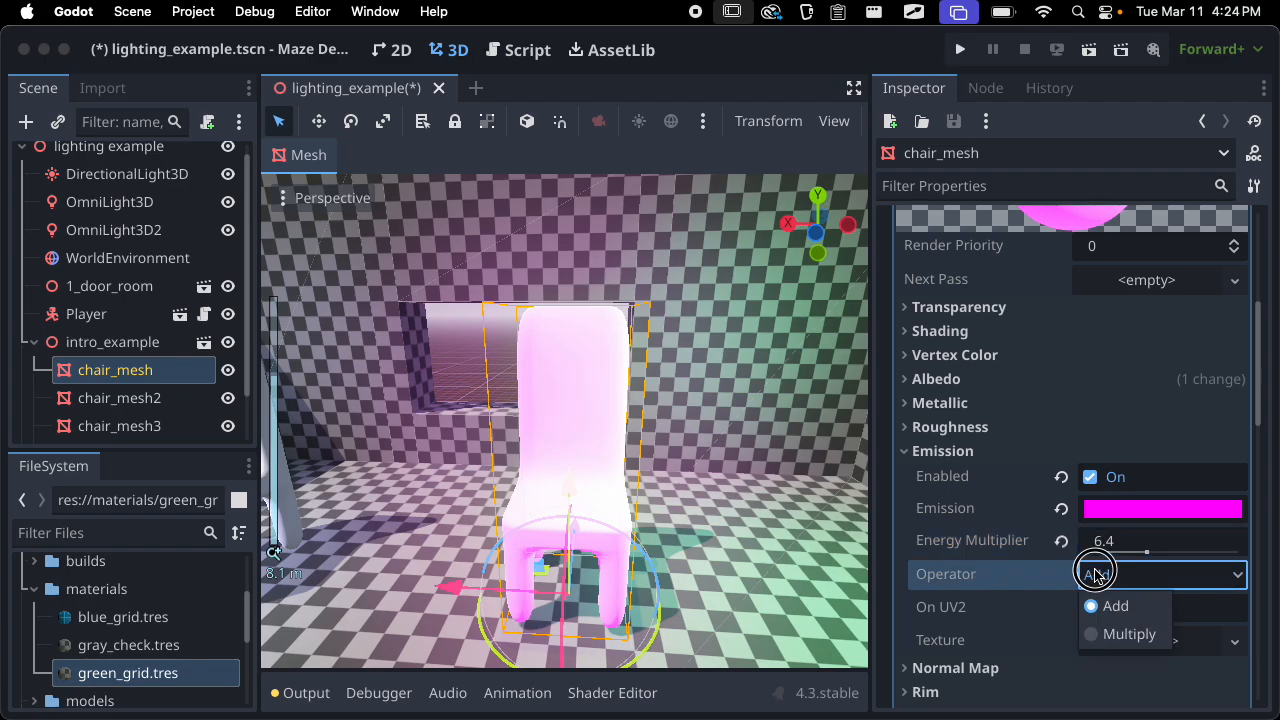
pyautogui.click(1124, 636)
pyautogui.moveTo(500, 440); pyautogui.dragTo(595, 432, button='middle')
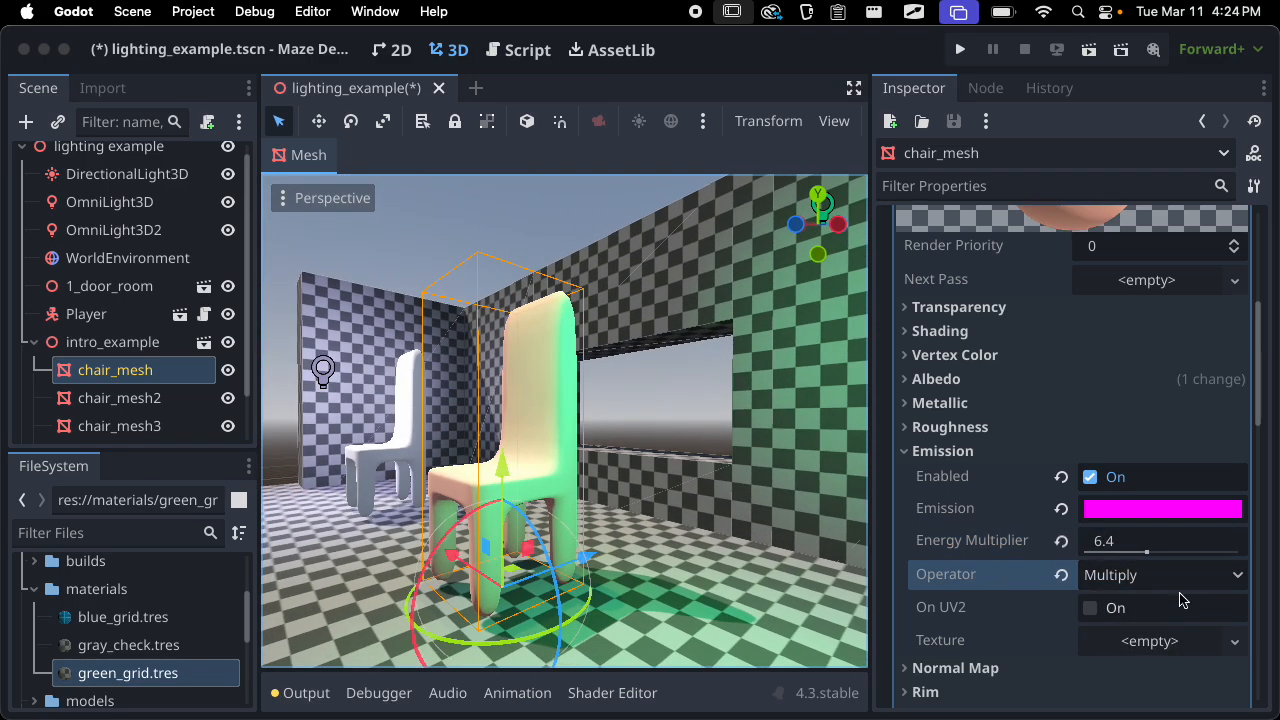
pyautogui.click(1158, 575)
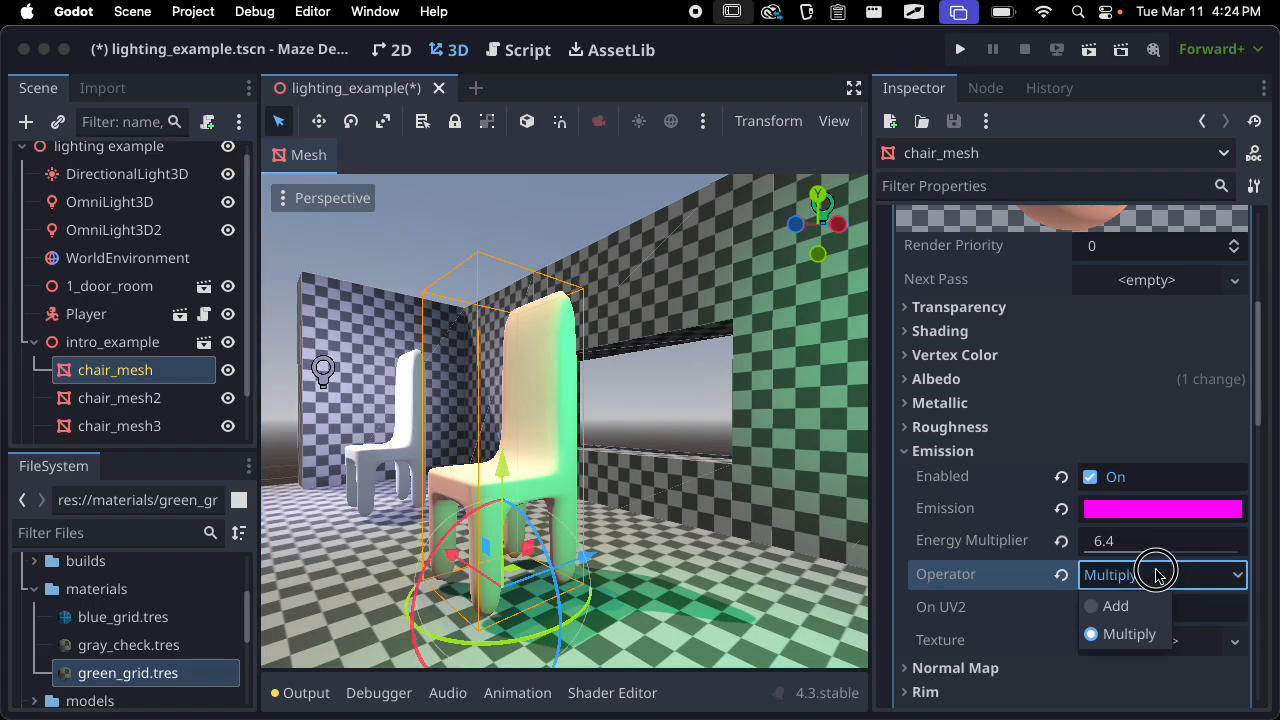
pyautogui.click(1110, 605)
pyautogui.moveTo(508, 502); pyautogui.dragTo(688, 512, button='middle')
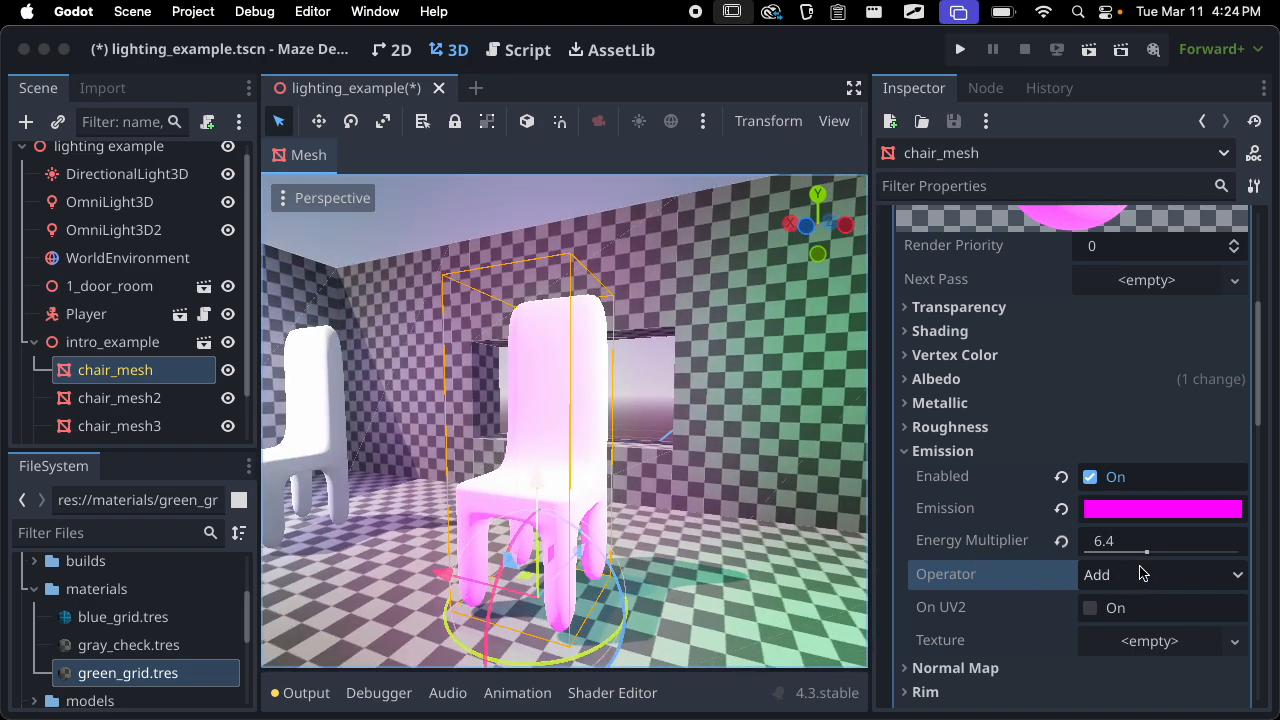
# Reset the emission Energy Multiplier and colour, disable emission and collapse the Emission properties
pyautogui.click(1061, 540)
pyautogui.click(1061, 508)
pyautogui.click(1061, 478)
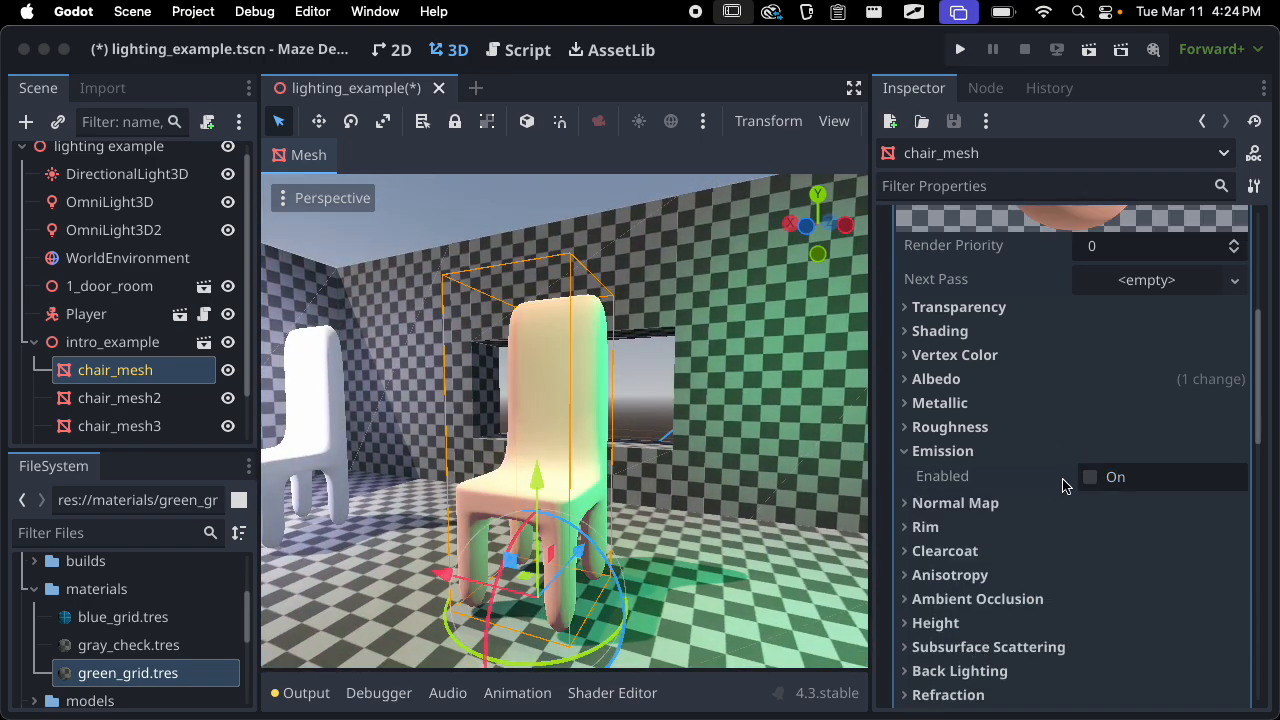
pyautogui.click(997, 453)
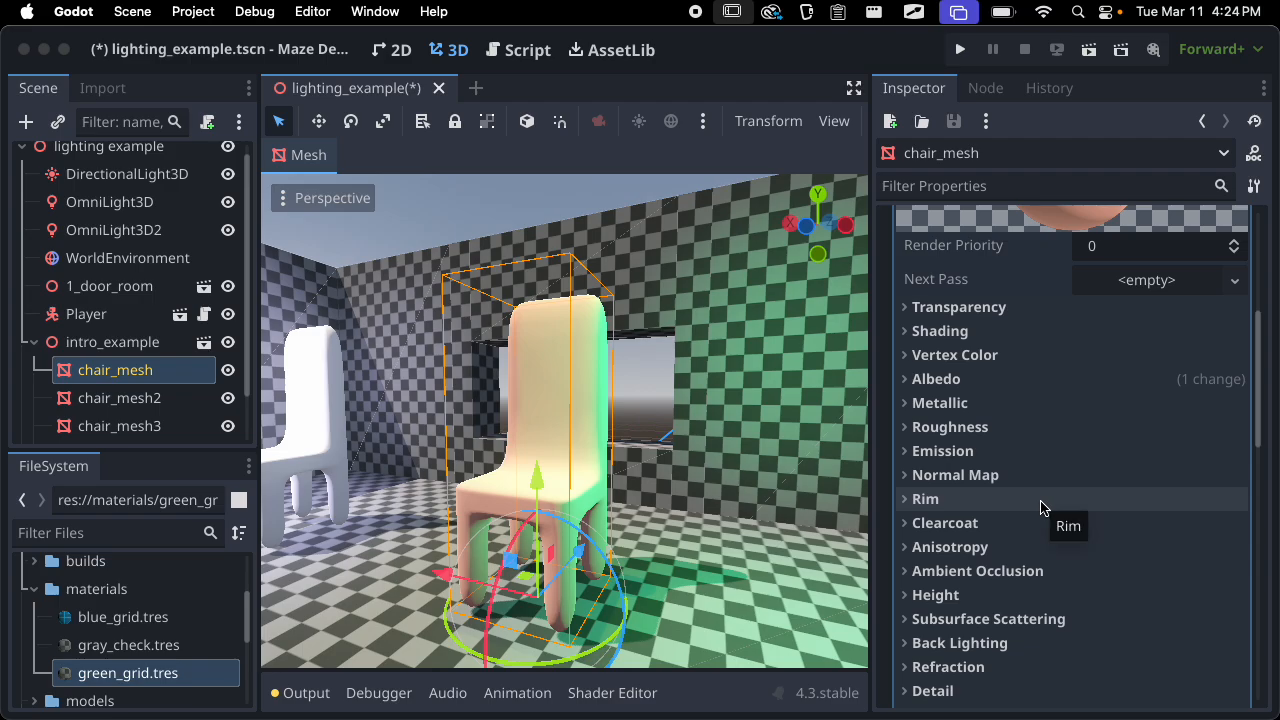
# View the chair from its side and enable Ambient Occlusion on its material
pyautogui.scroll(-1, 1038, 506)
pyautogui.scroll(-3, 1029, 482)
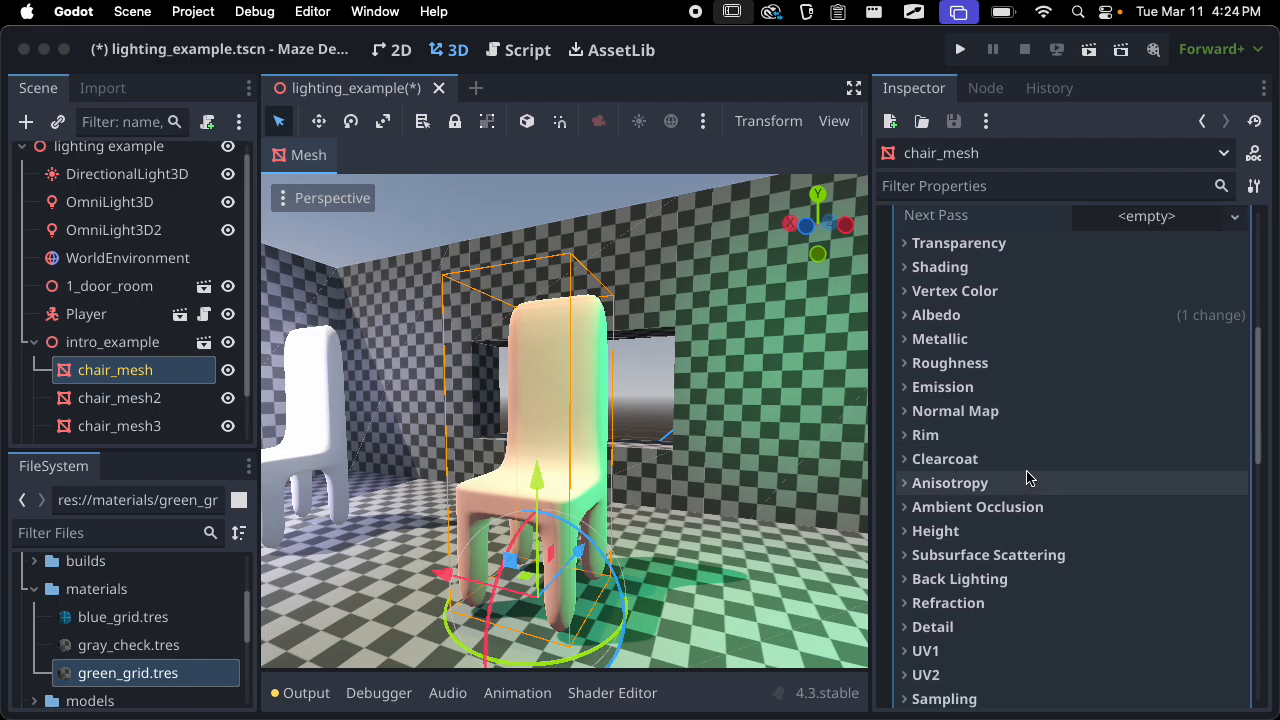
pyautogui.moveTo(626, 460); pyautogui.dragTo(768, 446, button='middle')
pyautogui.scroll(6, 710, 470)
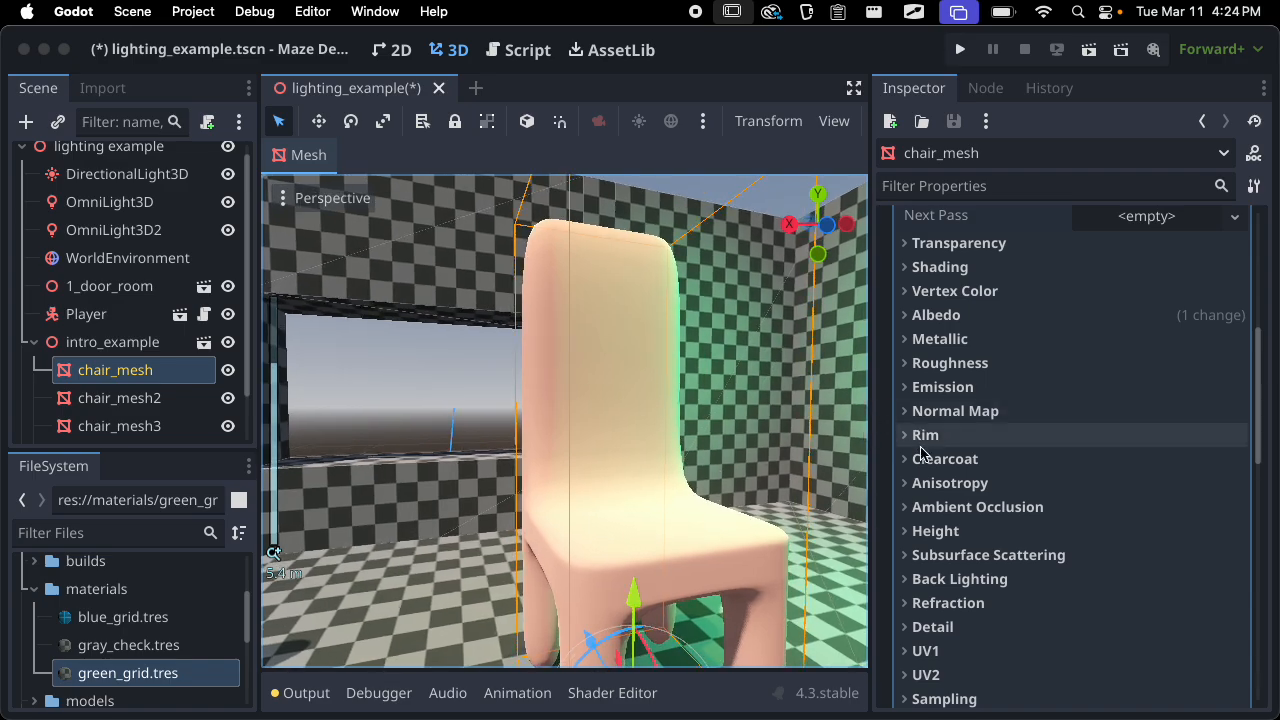
pyautogui.click(968, 507)
pyautogui.moveTo(574, 560); pyautogui.dragTo(814, 519, button='middle')
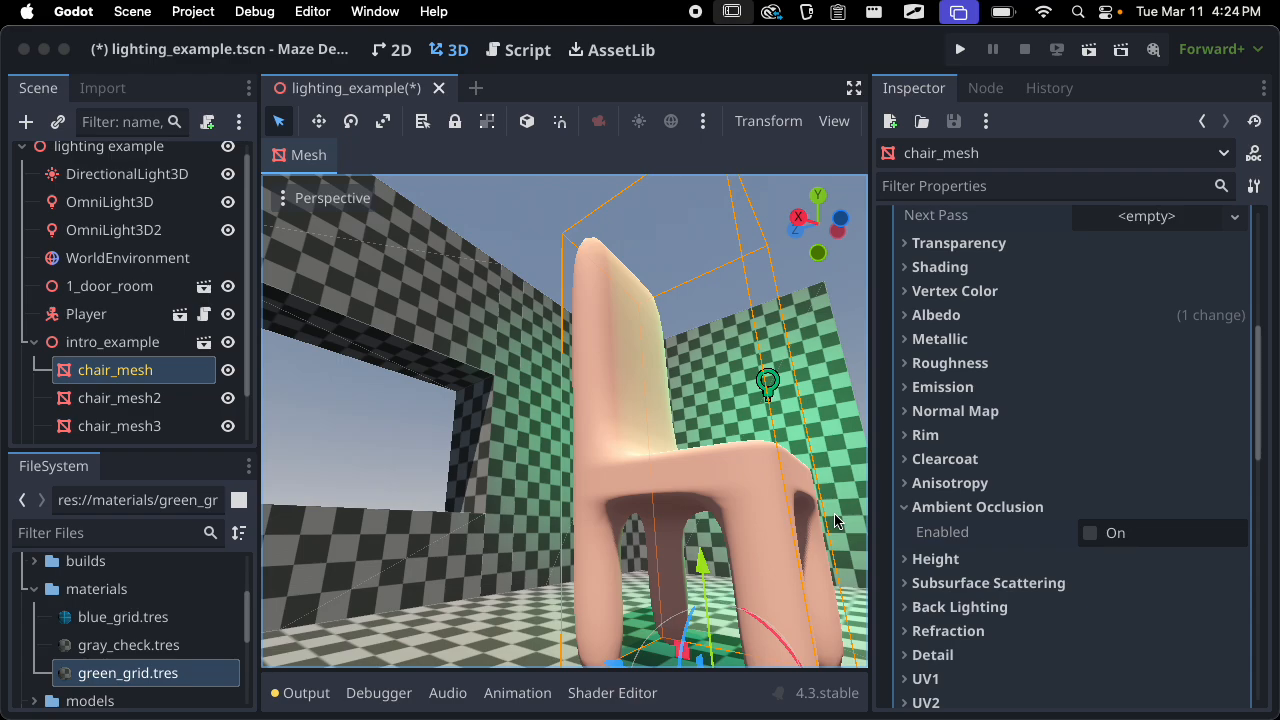
pyautogui.click(1090, 533)
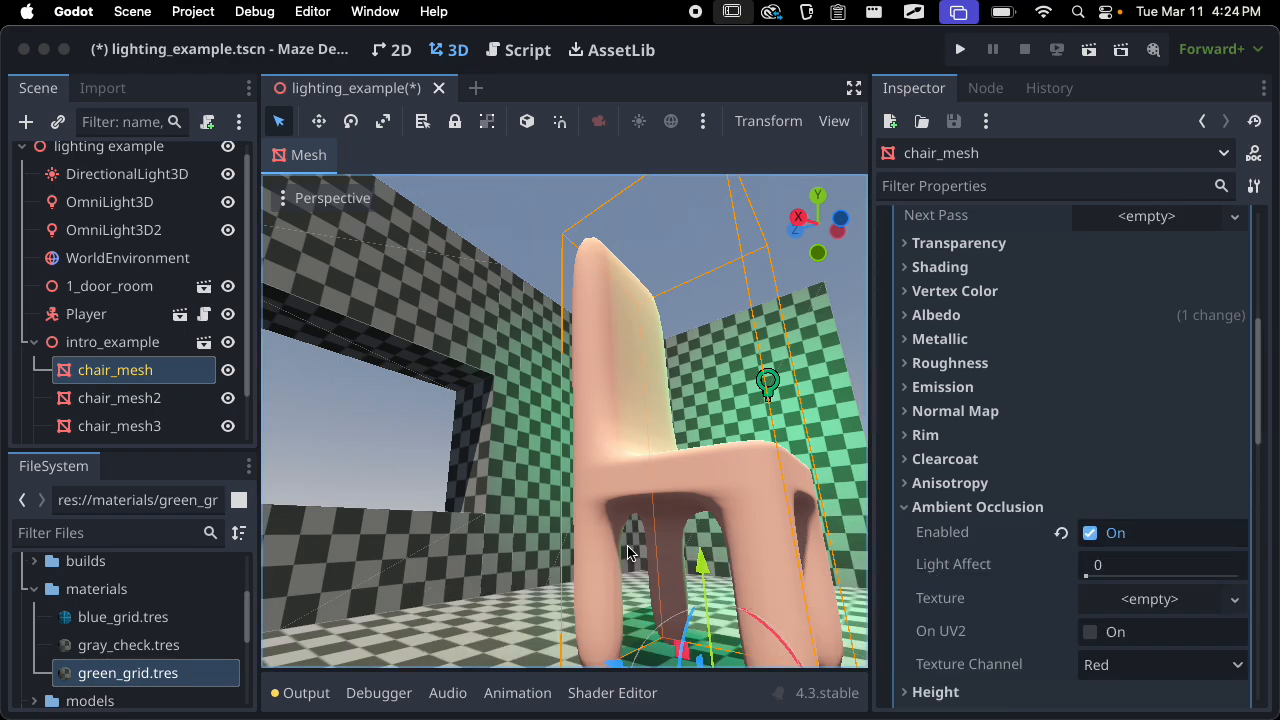
# Try adjusting the ambient occlusion Light Affect, return it to 0 and inspect the chair up close
pyautogui.scroll(5, 629, 552)
pyautogui.moveTo(642, 520); pyautogui.dragTo(703, 508, button='middle')
pyautogui.scroll(-5, 671, 510)
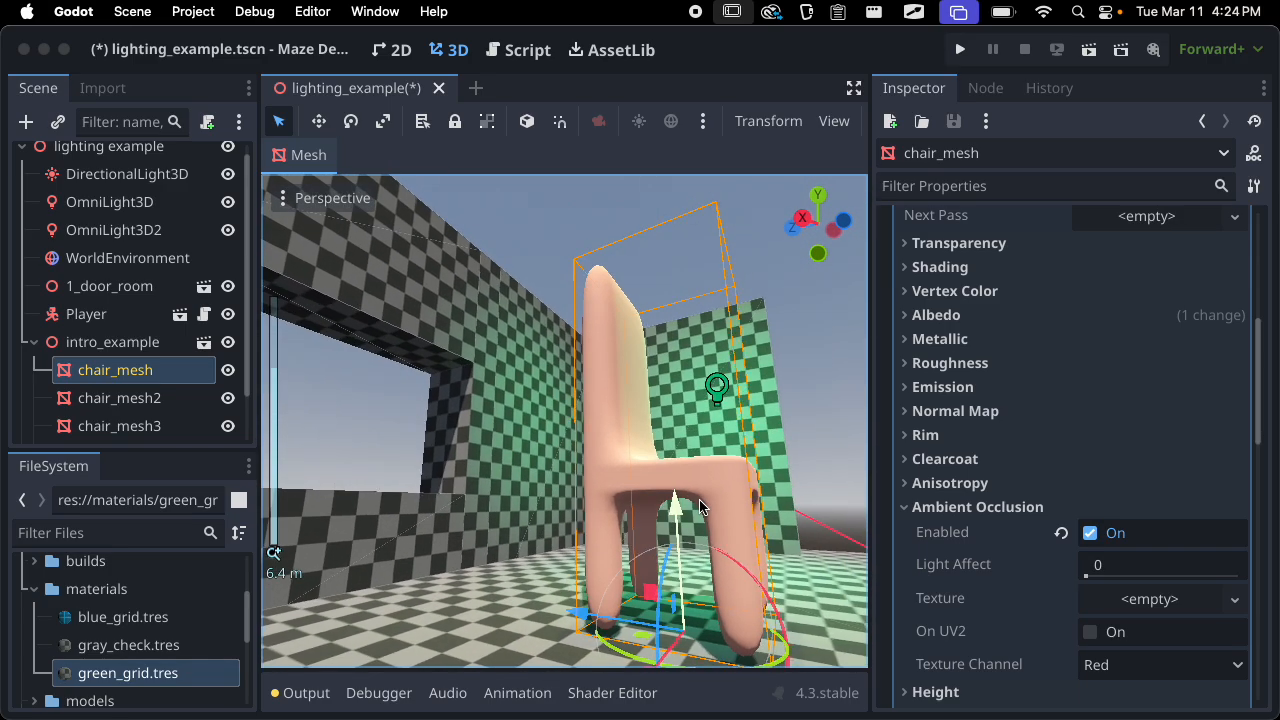
pyautogui.scroll(5, 706, 514)
pyautogui.moveTo(1096, 576)
pyautogui.mouseDown()
pyautogui.moveTo(1229, 577)
pyautogui.moveTo(1086, 576)
pyautogui.mouseUp()
pyautogui.moveTo(703, 558); pyautogui.dragTo(609, 491, button='middle')
pyautogui.scroll(2, 673, 592)
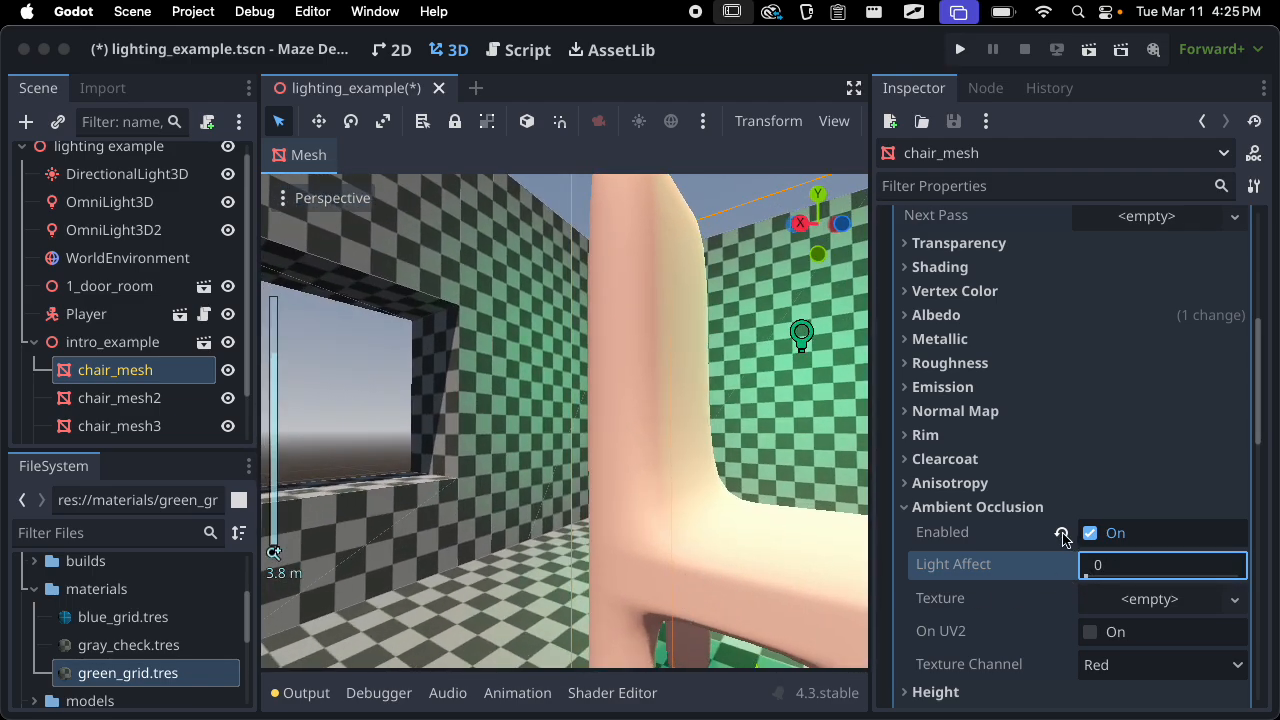
# Turn the chair's ambient occlusion off and back on to compare its shading
pyautogui.click(1062, 535)
pyautogui.click(1090, 533)
pyautogui.scroll(-4, 750, 570)
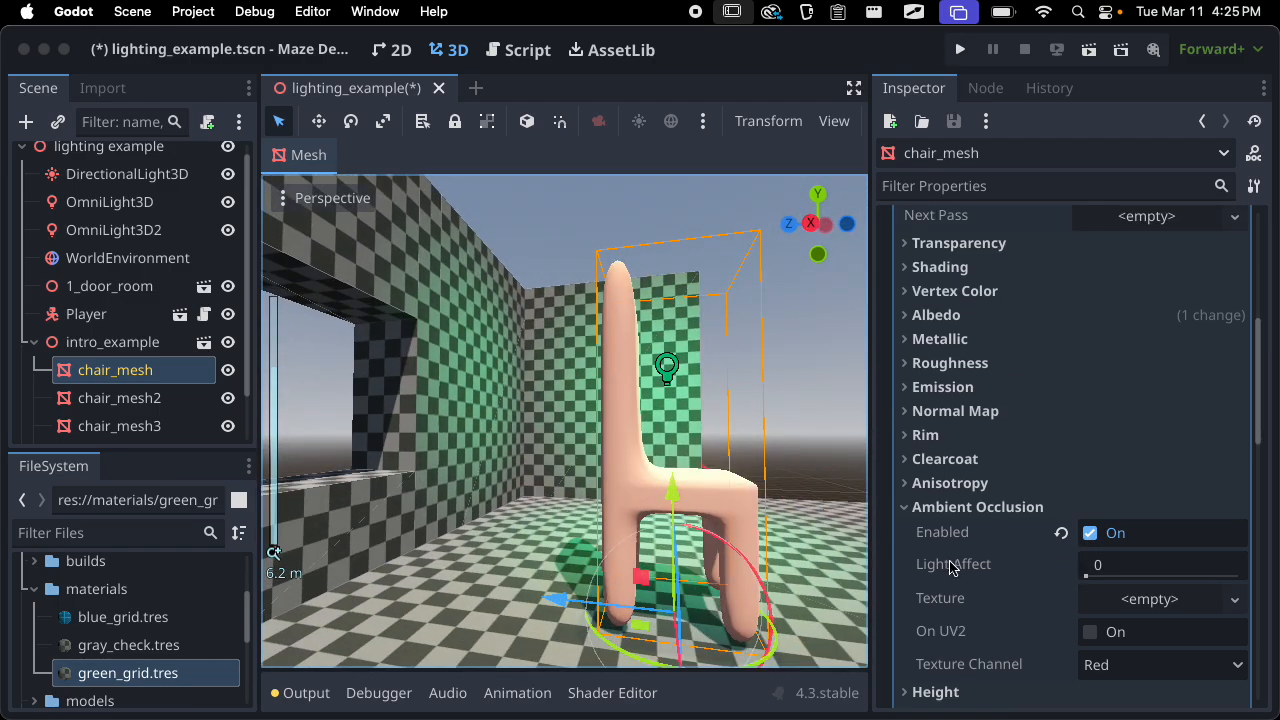
pyautogui.scroll(-2, 597, 551)
pyautogui.scroll(1, 604, 553)
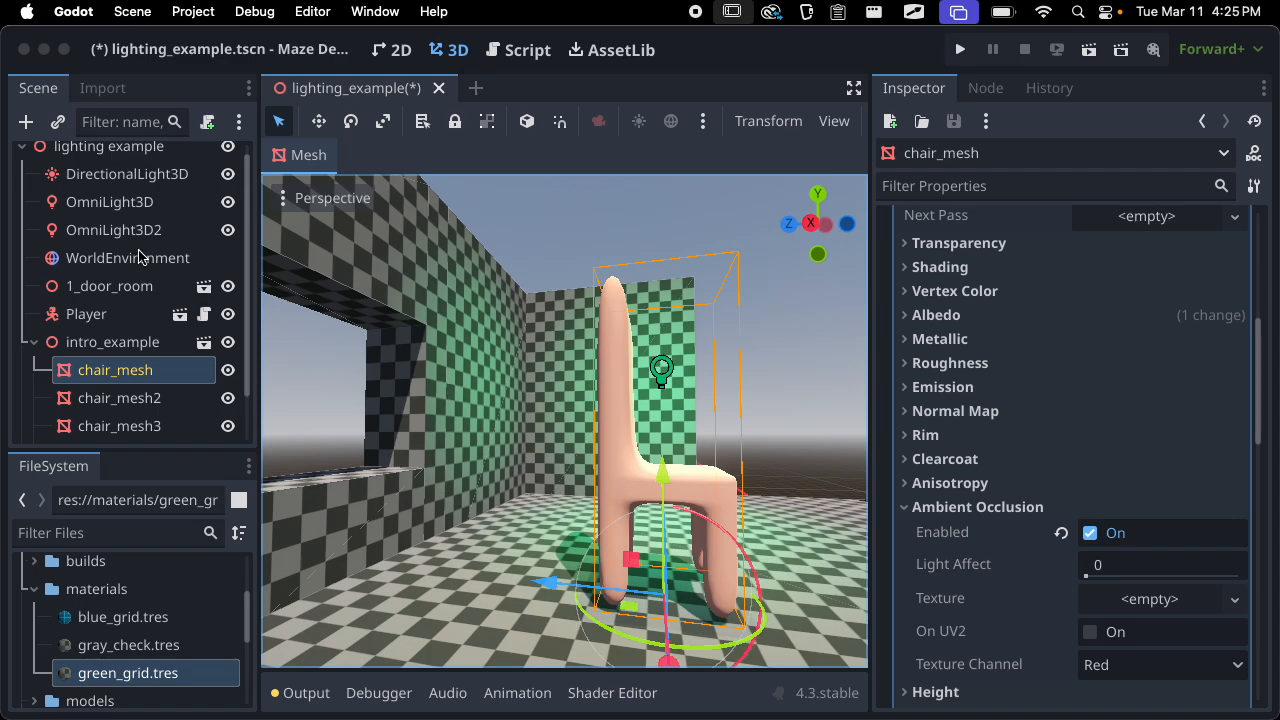
# Make the children of 1_door_room editable and select its floor mesh with its child nodes collapsed
pyautogui.click(110, 287)
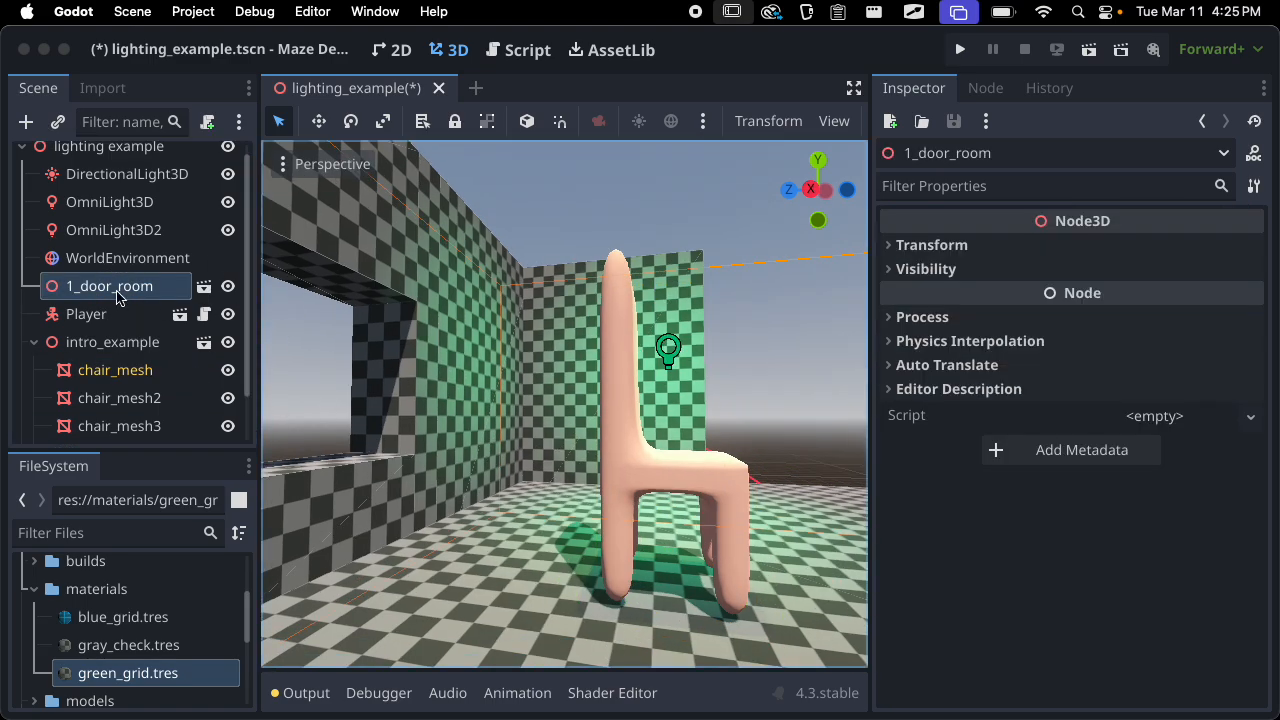
pyautogui.rightClick(117, 297)
pyautogui.click(182, 499)
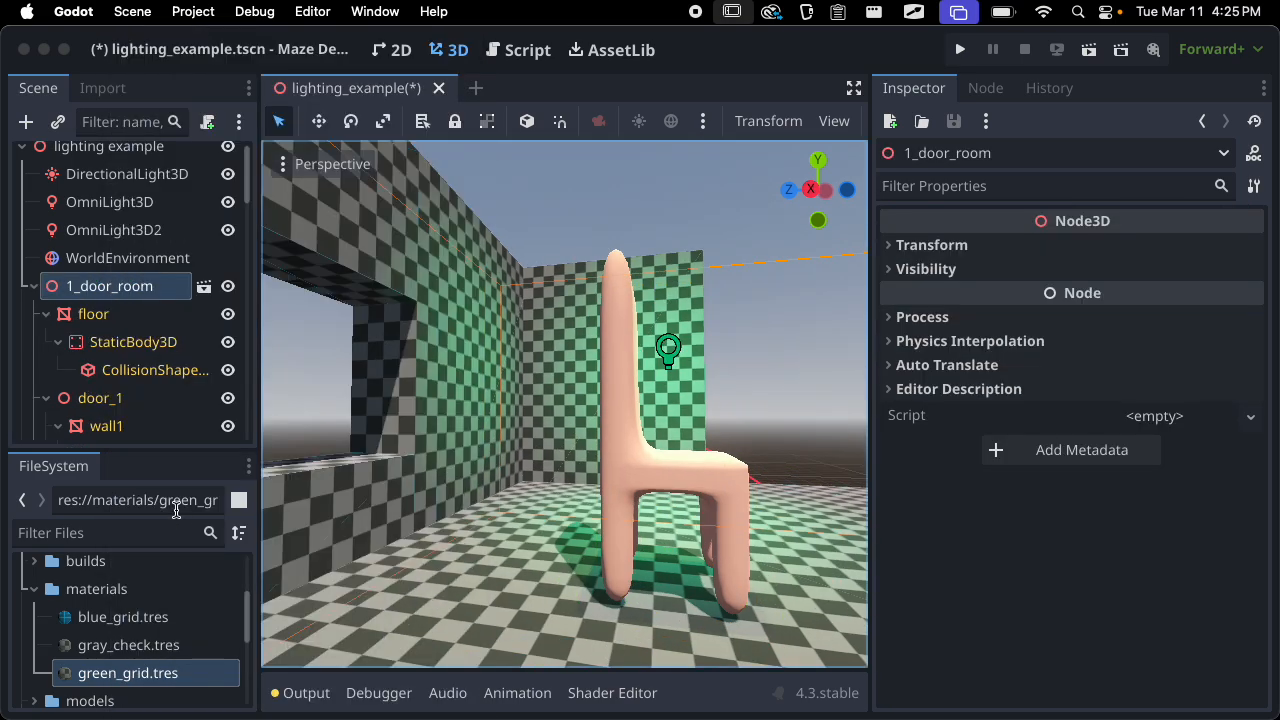
pyautogui.click(58, 342)
pyautogui.click(62, 316)
pyautogui.click(46, 314)
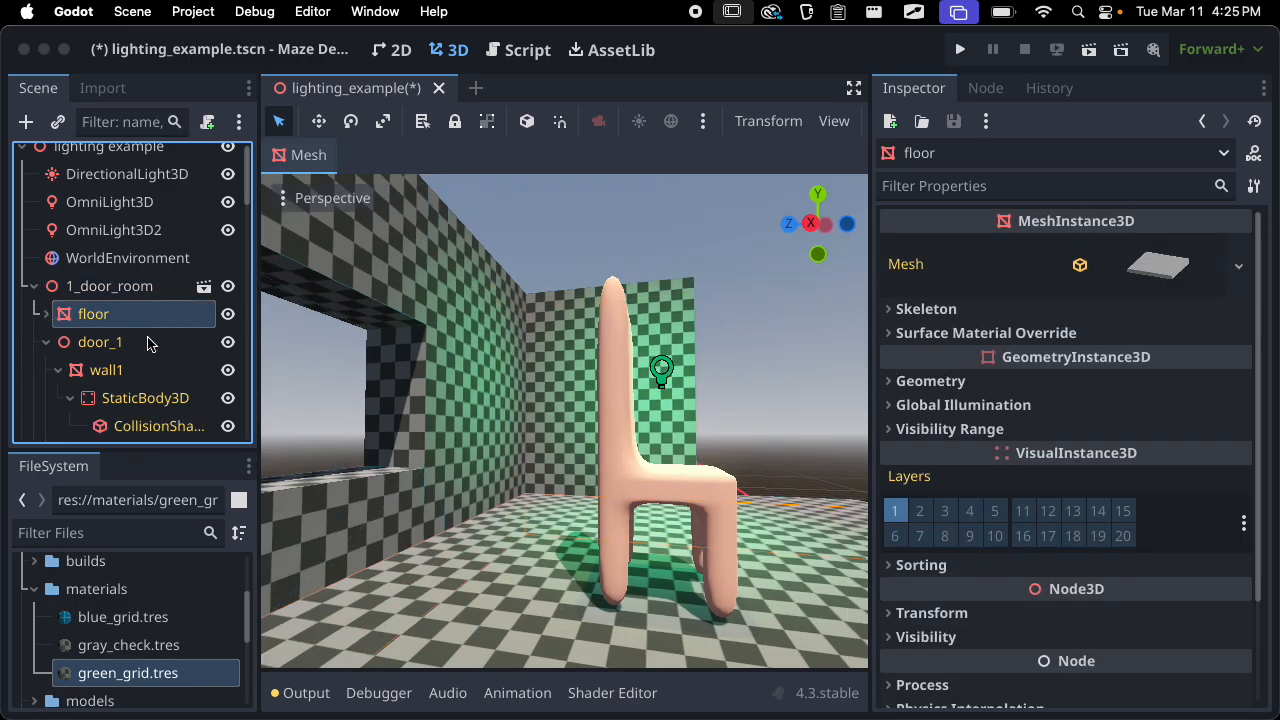
# Examine the floor's Skeleton and Mesh resource properties to find where its material is assigned
pyautogui.scroll(1, 403, 500)
pyautogui.scroll(5, 403, 500)
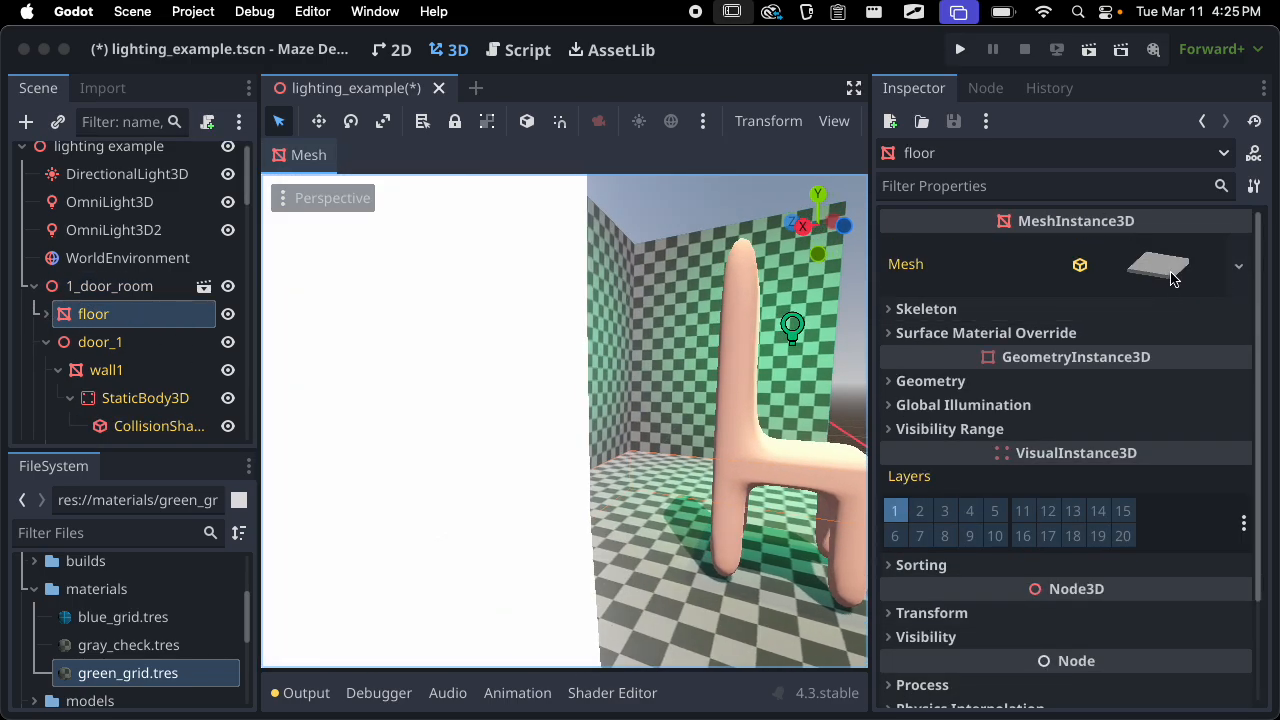
pyautogui.scroll(2, 751, 364)
pyautogui.click(980, 310)
pyautogui.click(980, 310)
pyautogui.click(1131, 272)
pyautogui.scroll(-6, 1071, 405)
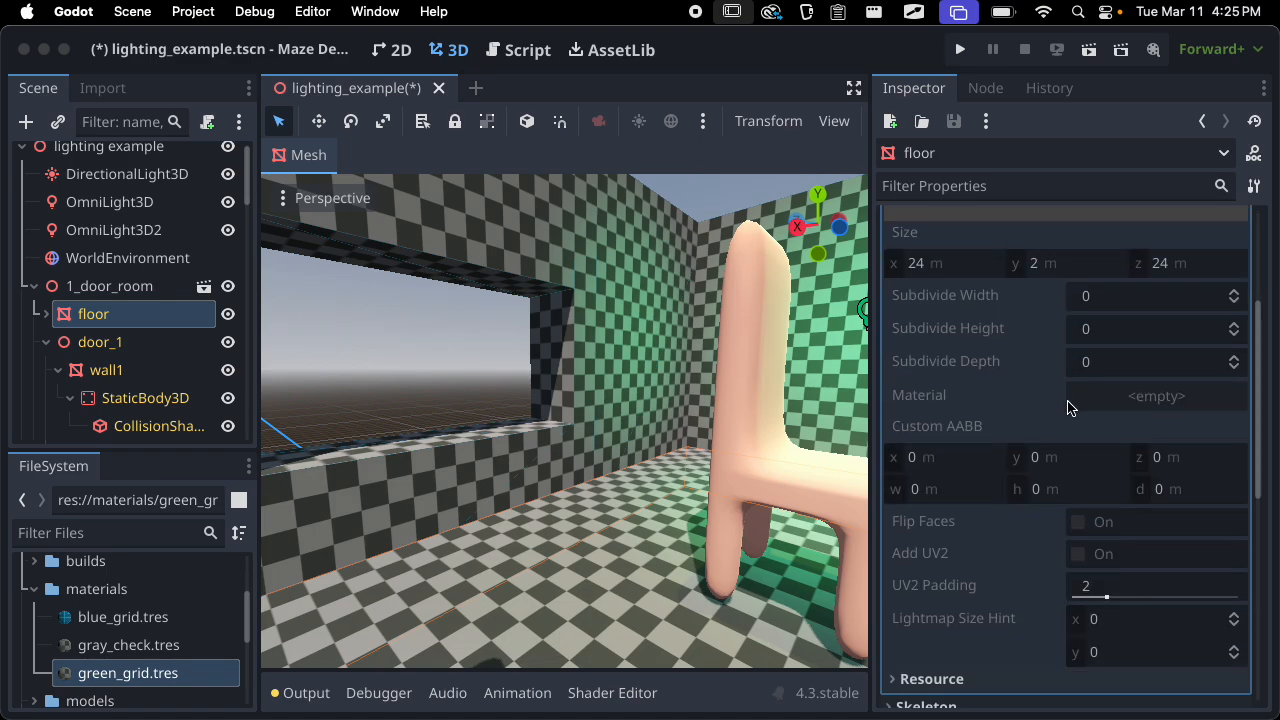
pyautogui.scroll(6, 1100, 360)
pyautogui.click(1160, 280)
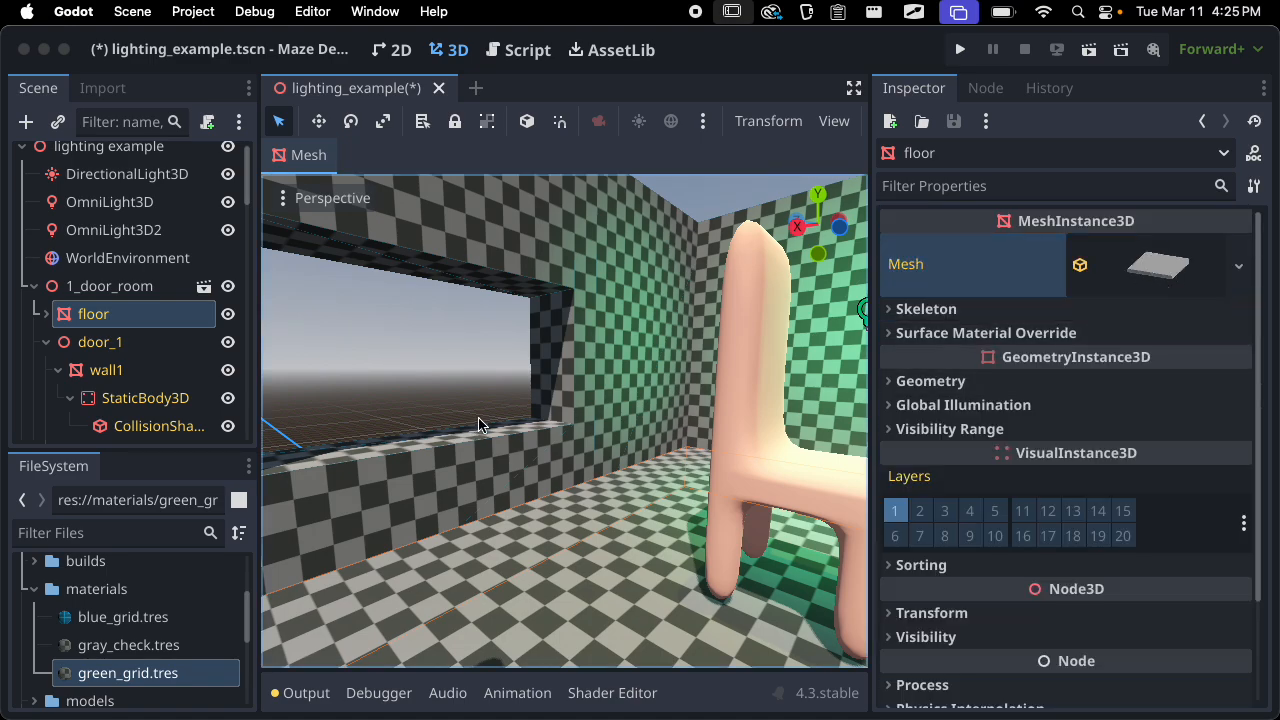
# Open the floor's Geometry Material Override and enable Ambient Occlusion in that material
pyautogui.click(971, 381)
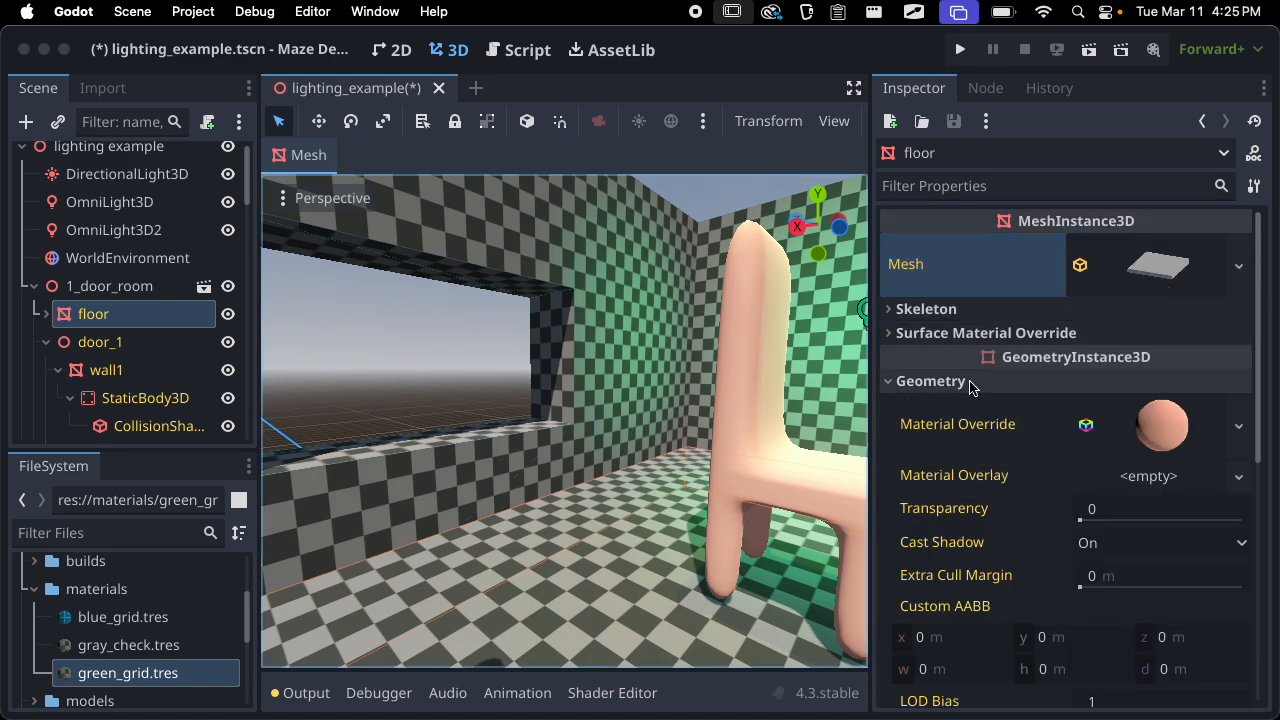
pyautogui.click(1168, 424)
pyautogui.scroll(-7, 1043, 540)
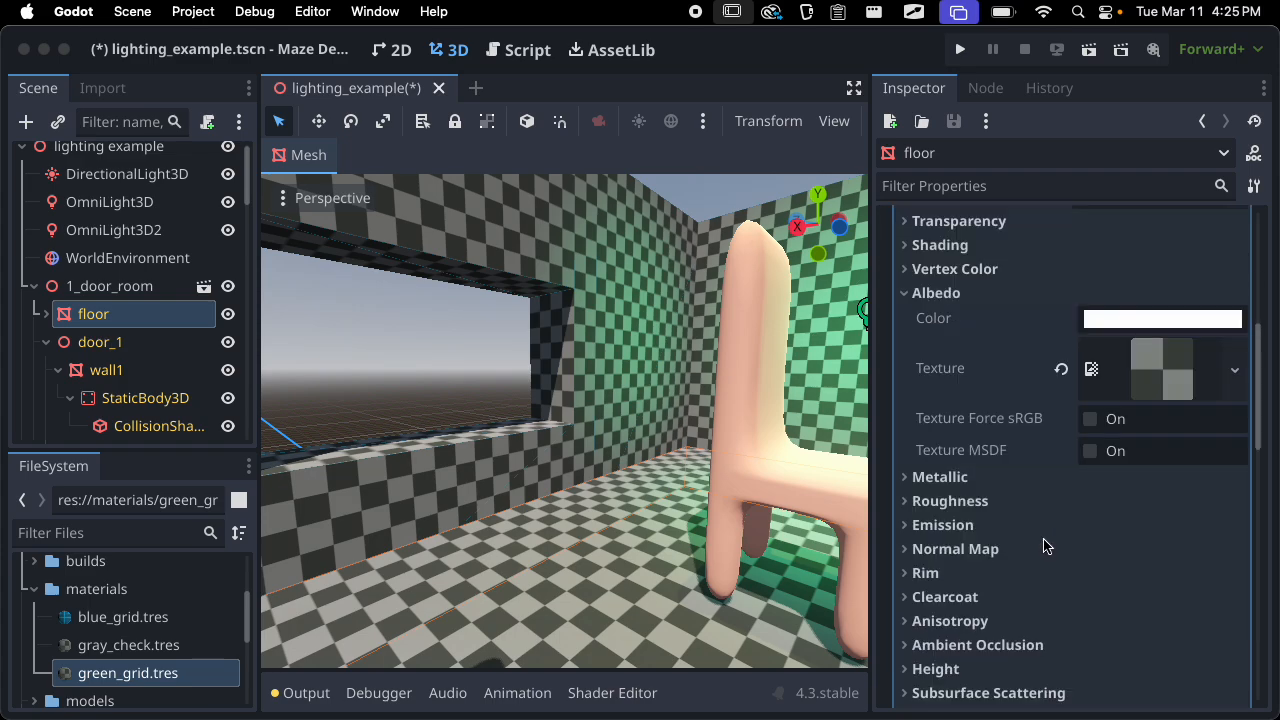
pyautogui.scroll(-3, 1043, 543)
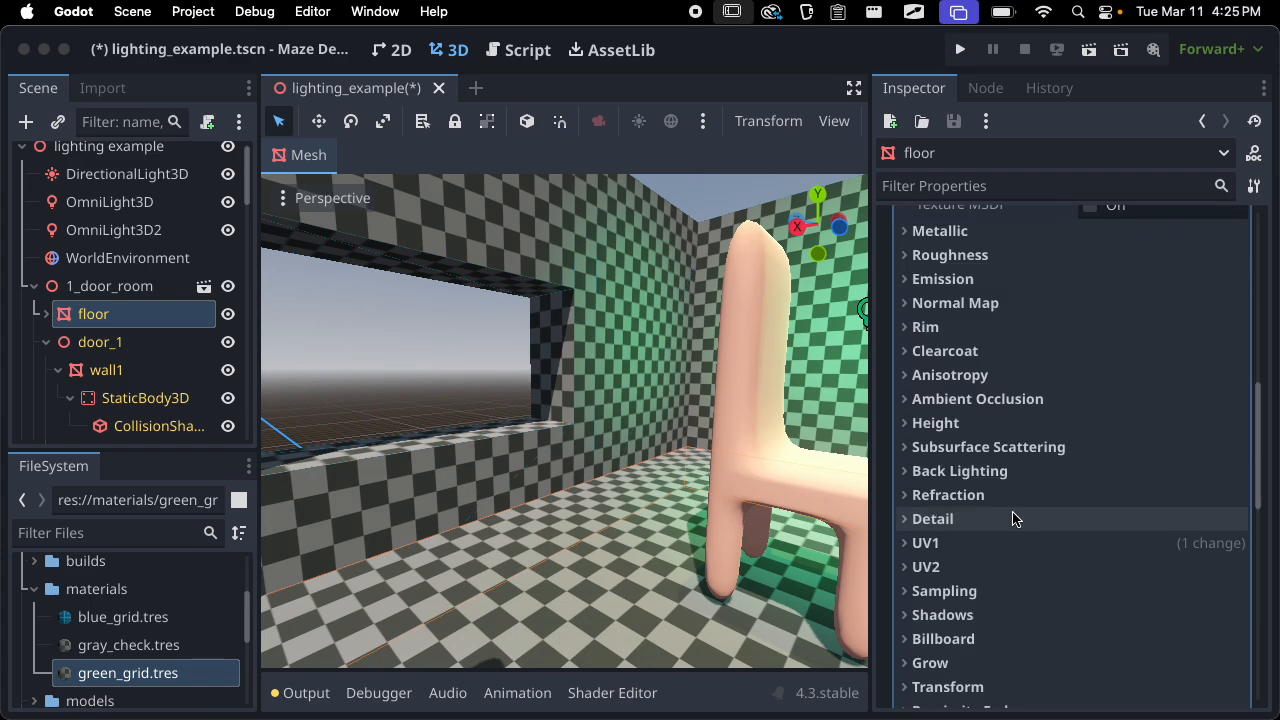
pyautogui.click(942, 398)
pyautogui.click(1089, 425)
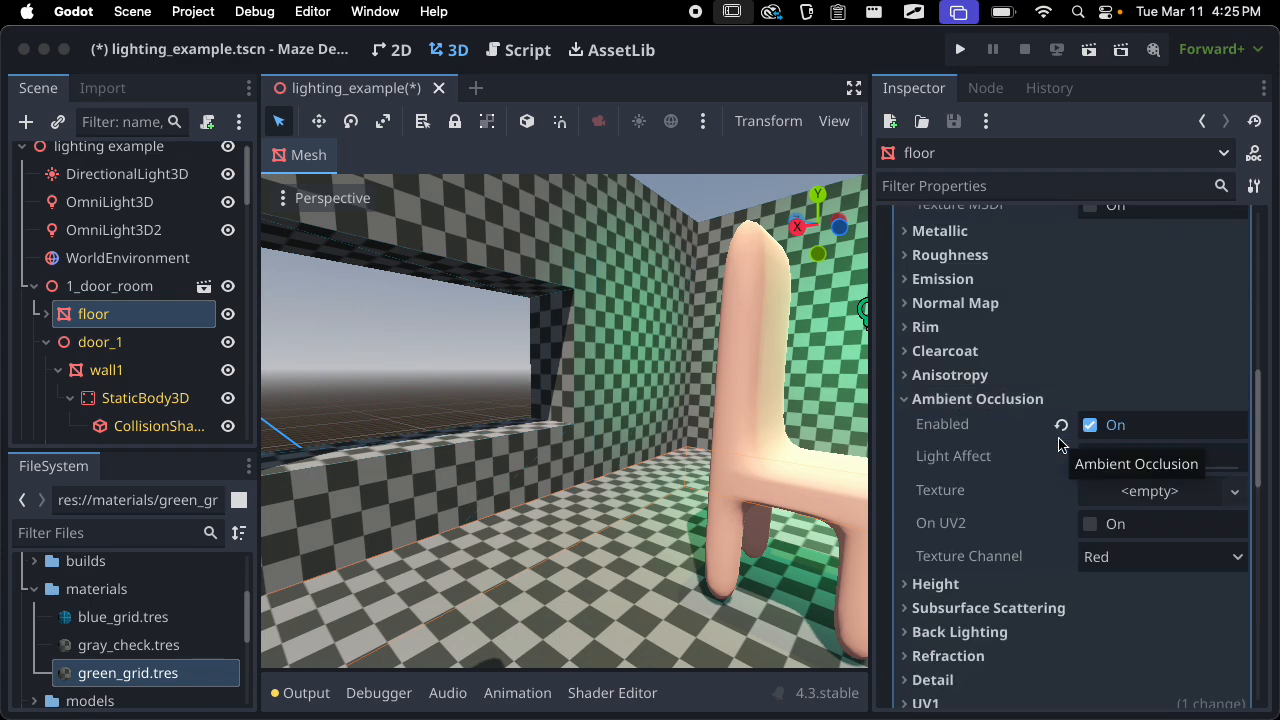
# Try an ambient occlusion Light Affect of 1 on the floor material, inspect the room and reset the value
pyautogui.click(1090, 458)
pyautogui.write('1')
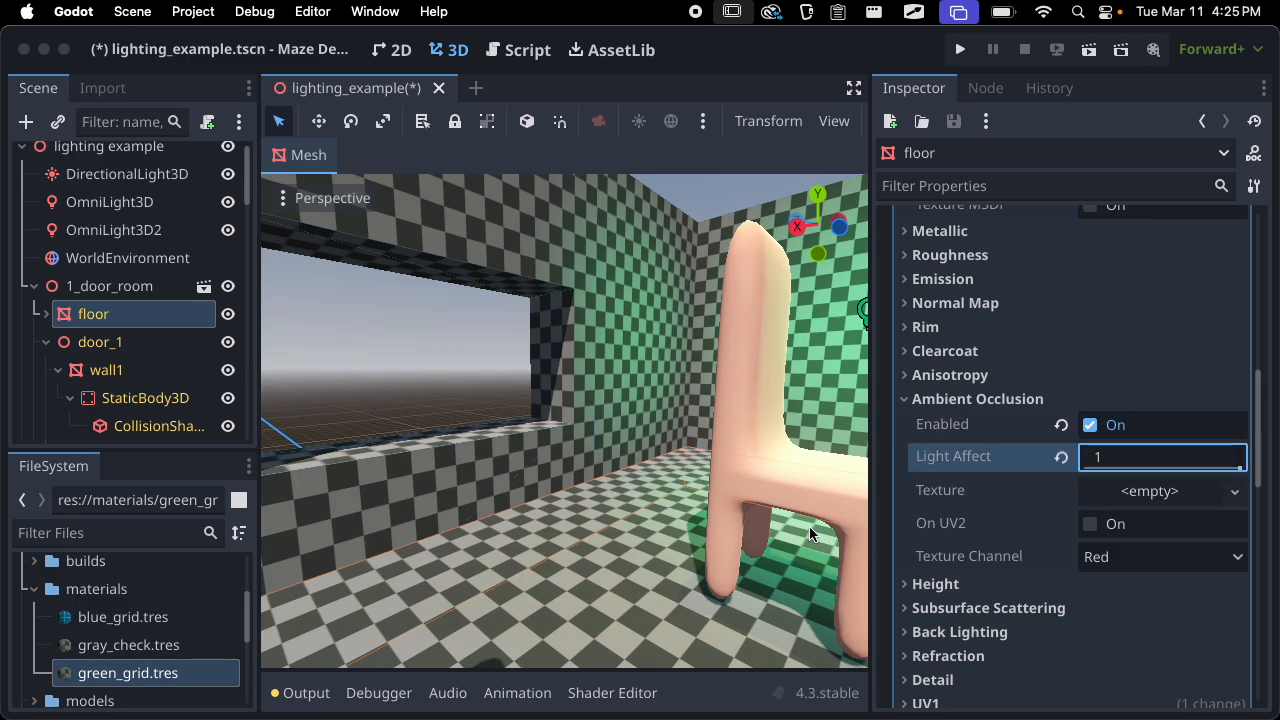
pyautogui.moveTo(620, 525); pyautogui.dragTo(717, 476, button='middle')
pyautogui.click(1060, 457)
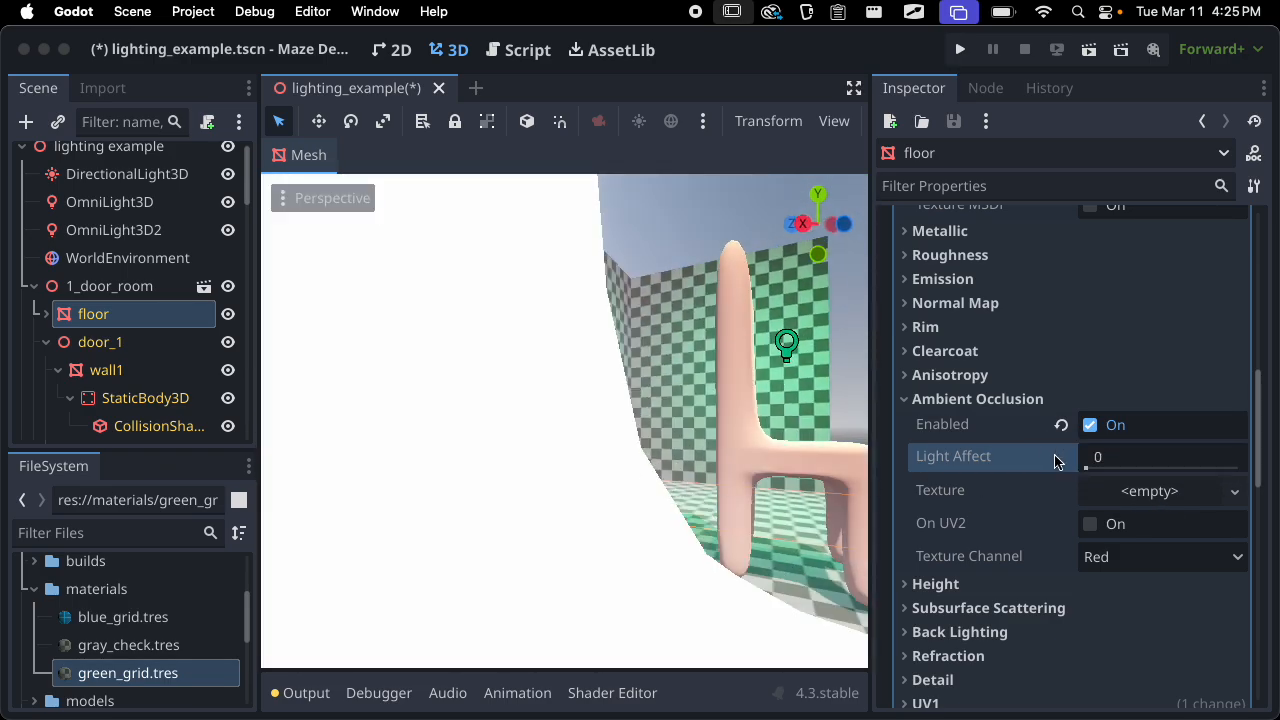
# Collapse the floor's Ambient Occlusion group and the 1_door_room node, and reselect chair_mesh
pyautogui.click(1006, 405)
pyautogui.scroll(-5, 657, 400)
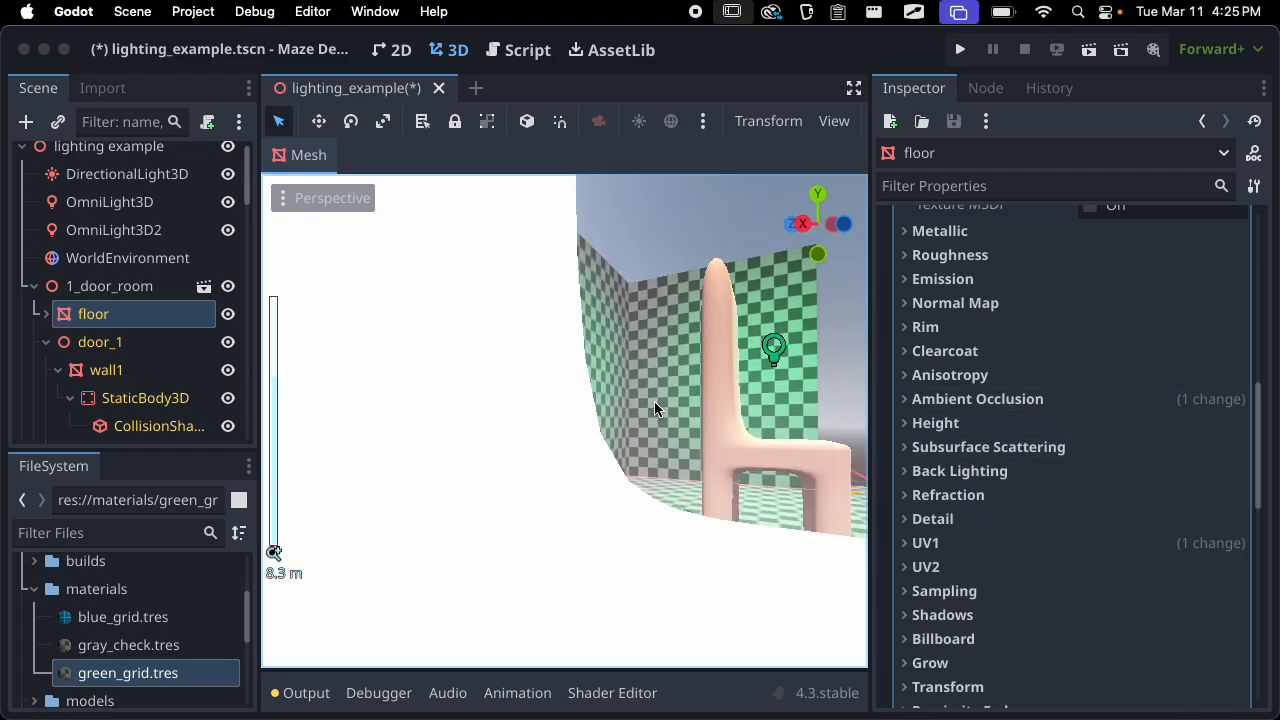
pyautogui.click(34, 286)
pyautogui.click(104, 370)
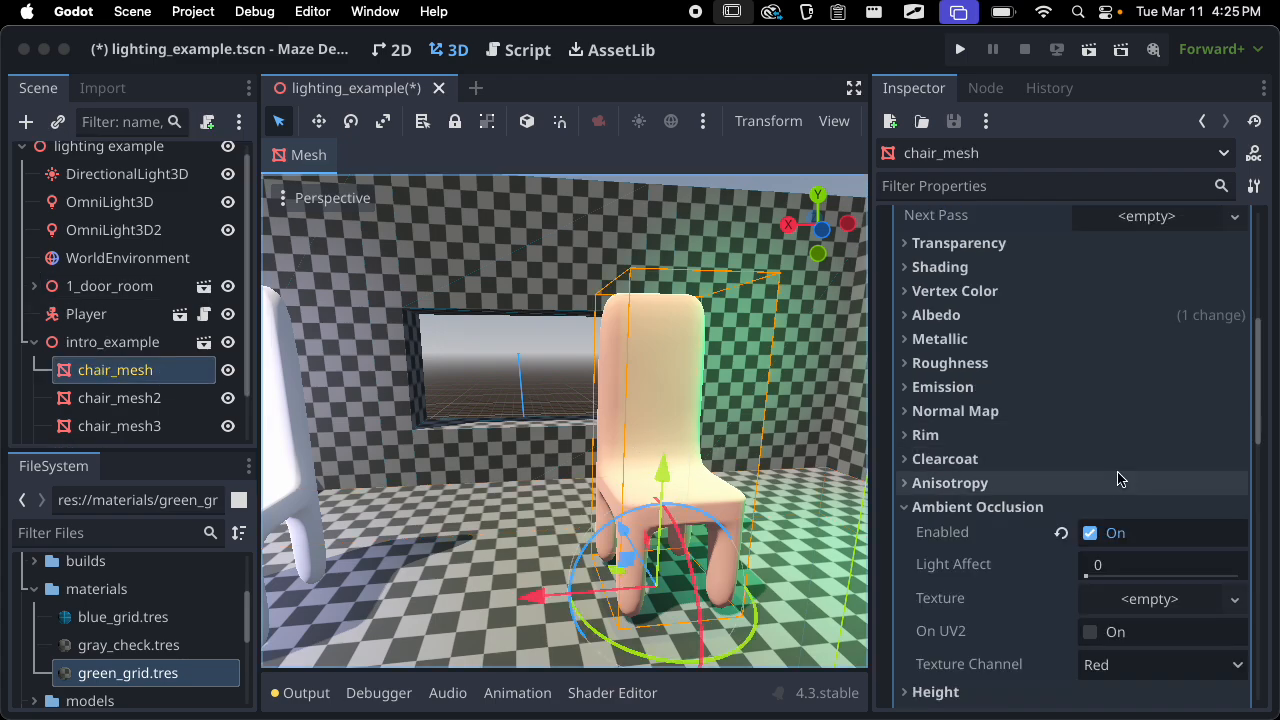
# Turn off ambient occlusion on the selected chair's override material and collapse its settings
pyautogui.click(1107, 535)
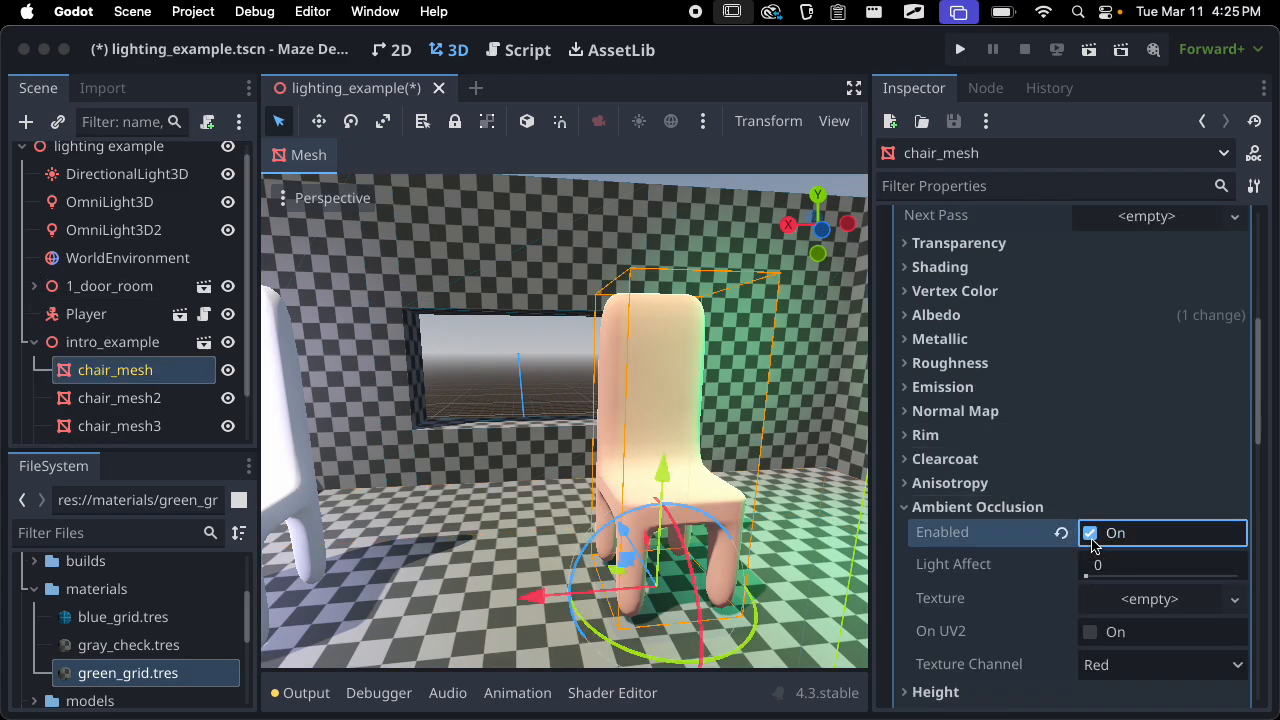
pyautogui.click(1006, 506)
pyautogui.moveTo(532, 534); pyautogui.dragTo(490, 514, button='middle')
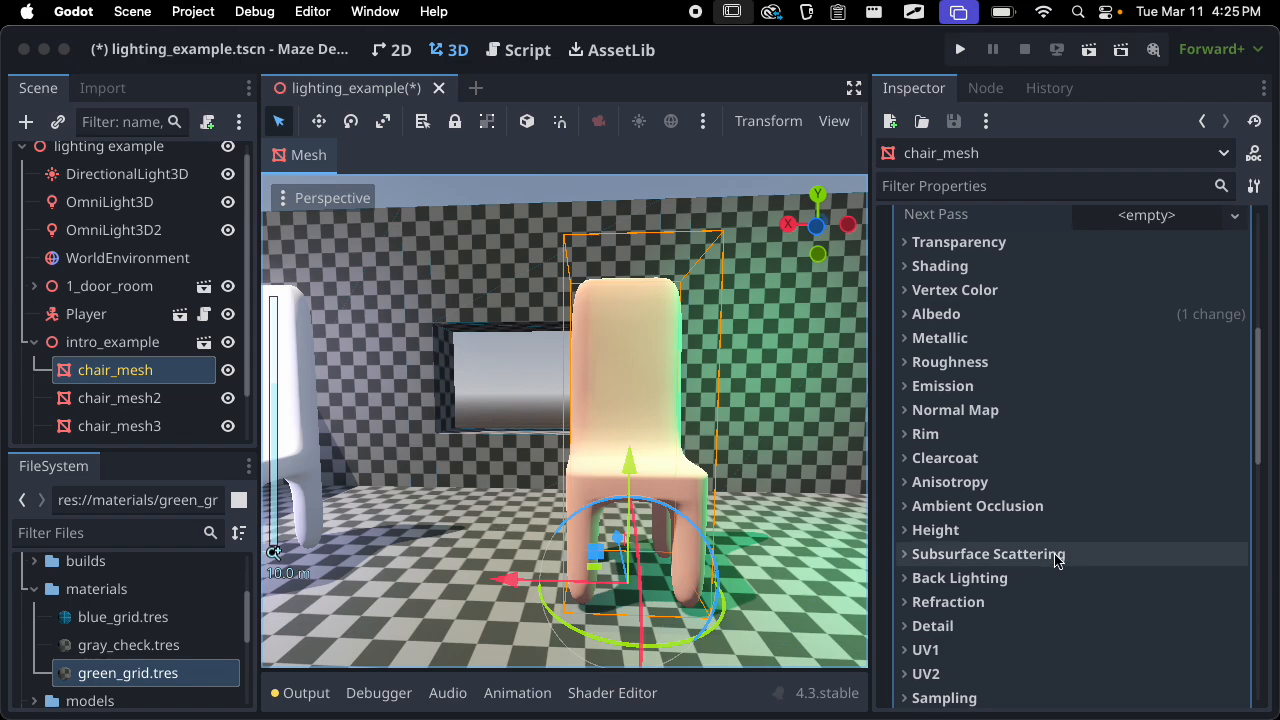
# Look through the chair material's remaining property groups and examine the options under Shadows
pyautogui.scroll(-1, 1057, 560)
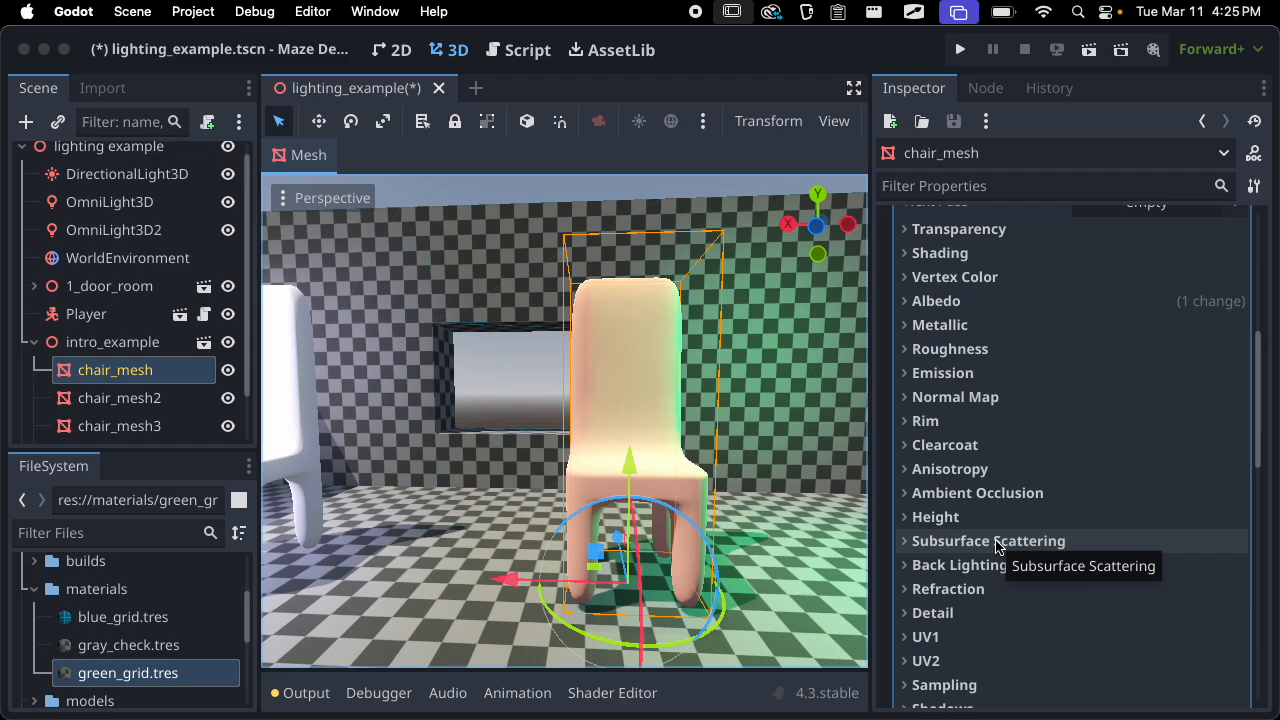
pyautogui.scroll(-2, 996, 540)
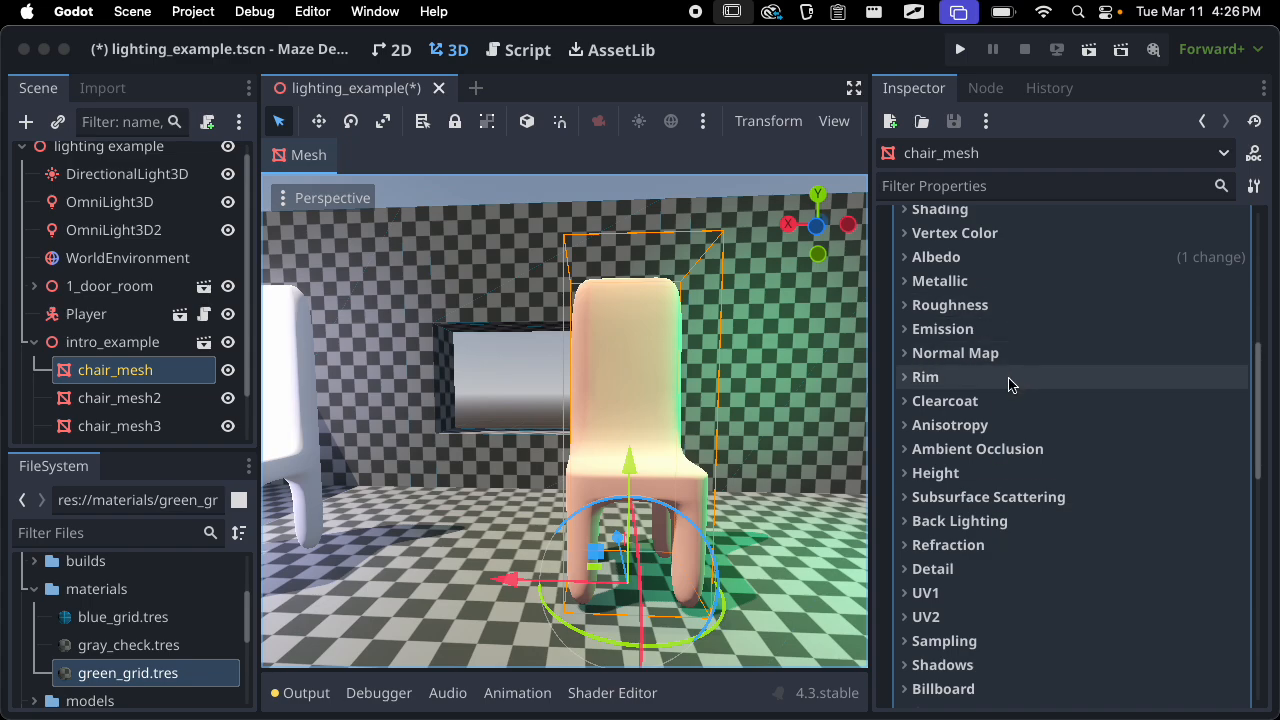
pyautogui.scroll(-2, 997, 432)
pyautogui.scroll(-1, 1001, 432)
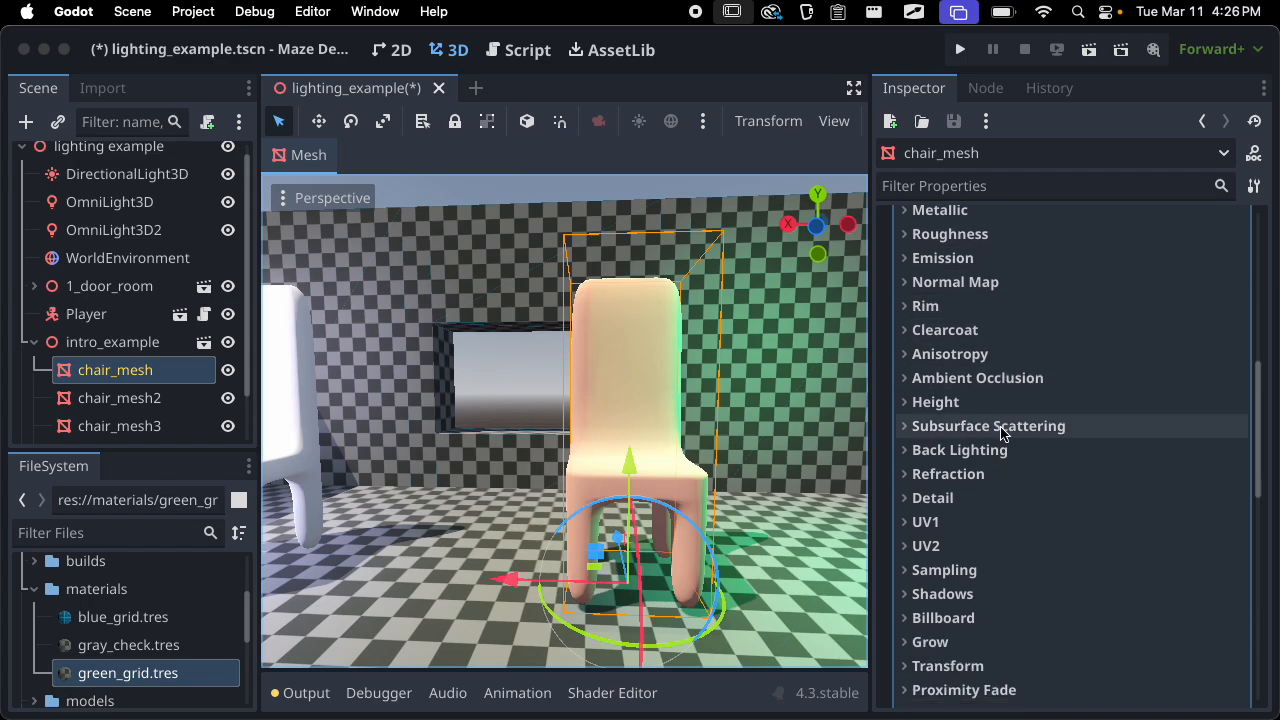
pyautogui.scroll(-3, 1037, 437)
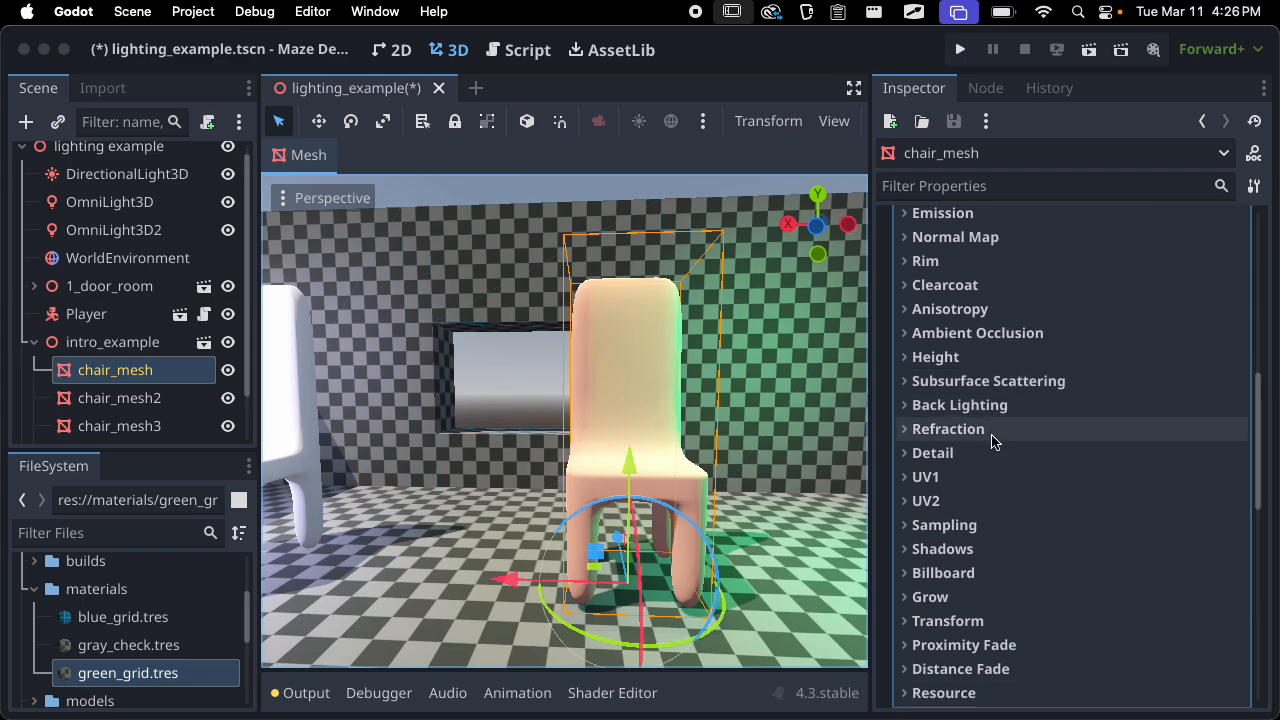
pyautogui.click(970, 512)
pyautogui.click(980, 512)
pyautogui.click(986, 534)
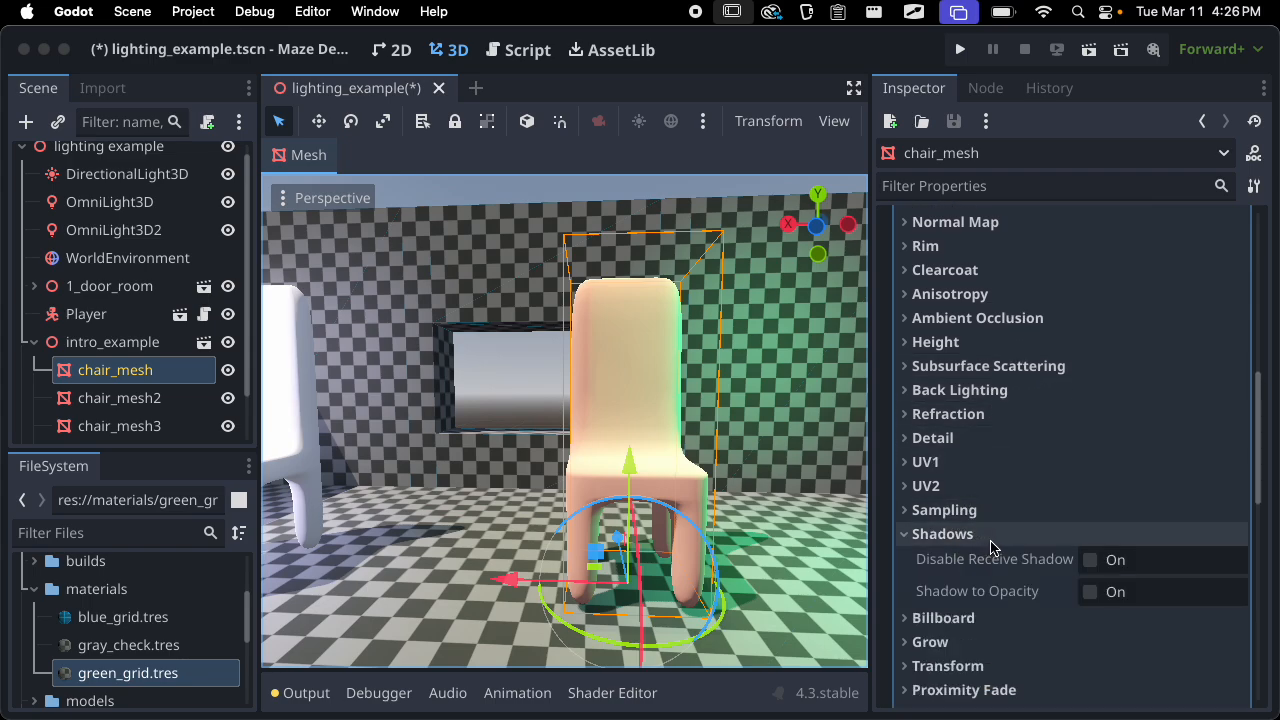
pyautogui.moveTo(790, 420); pyautogui.dragTo(759, 436, button='middle')
pyautogui.scroll(-5, 682, 514)
pyautogui.scroll(-1, 684, 515)
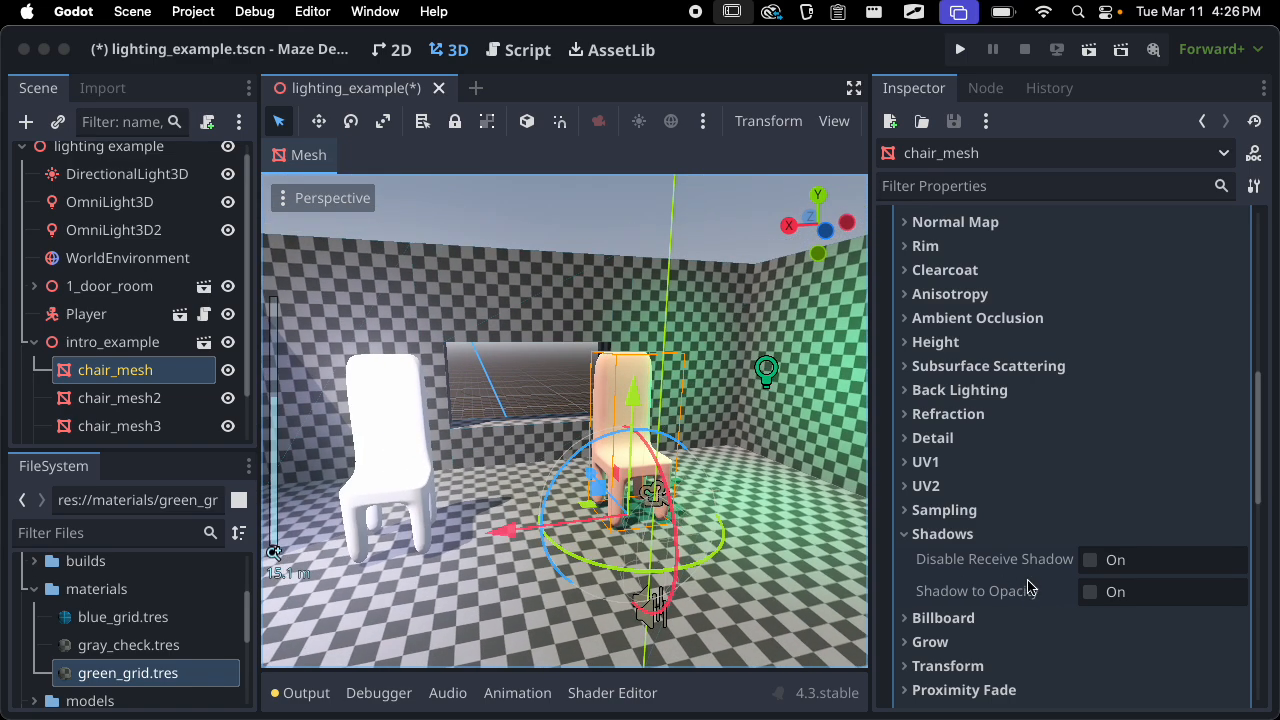
pyautogui.click(1011, 534)
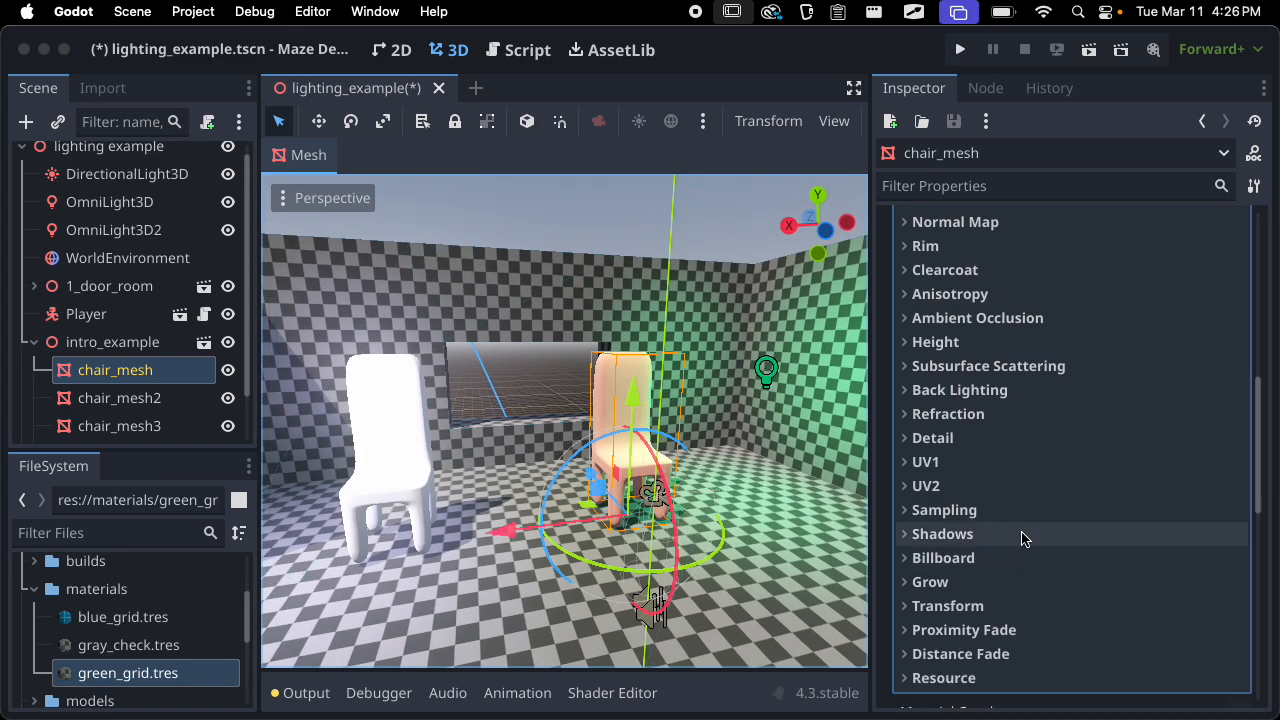
# Review the chair material's full list of property groups, from Transparency to Resource
pyautogui.scroll(-1, 1000, 560)
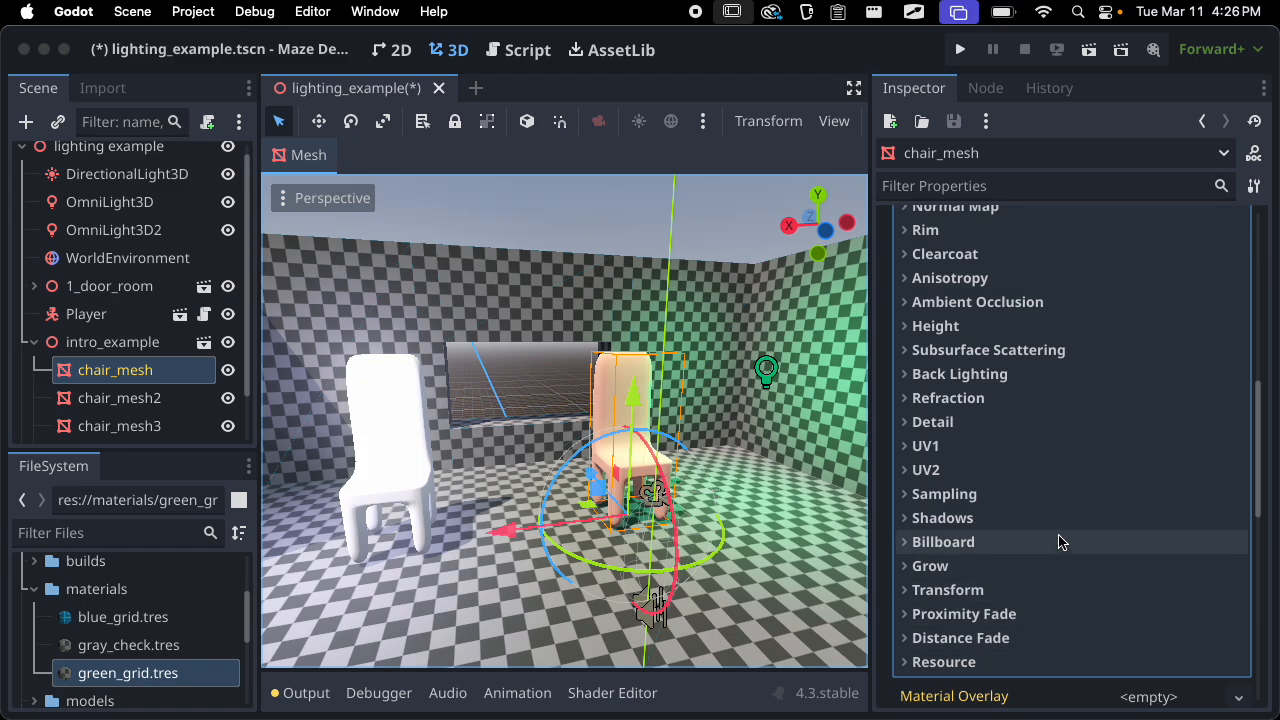
pyautogui.scroll(5, 1057, 505)
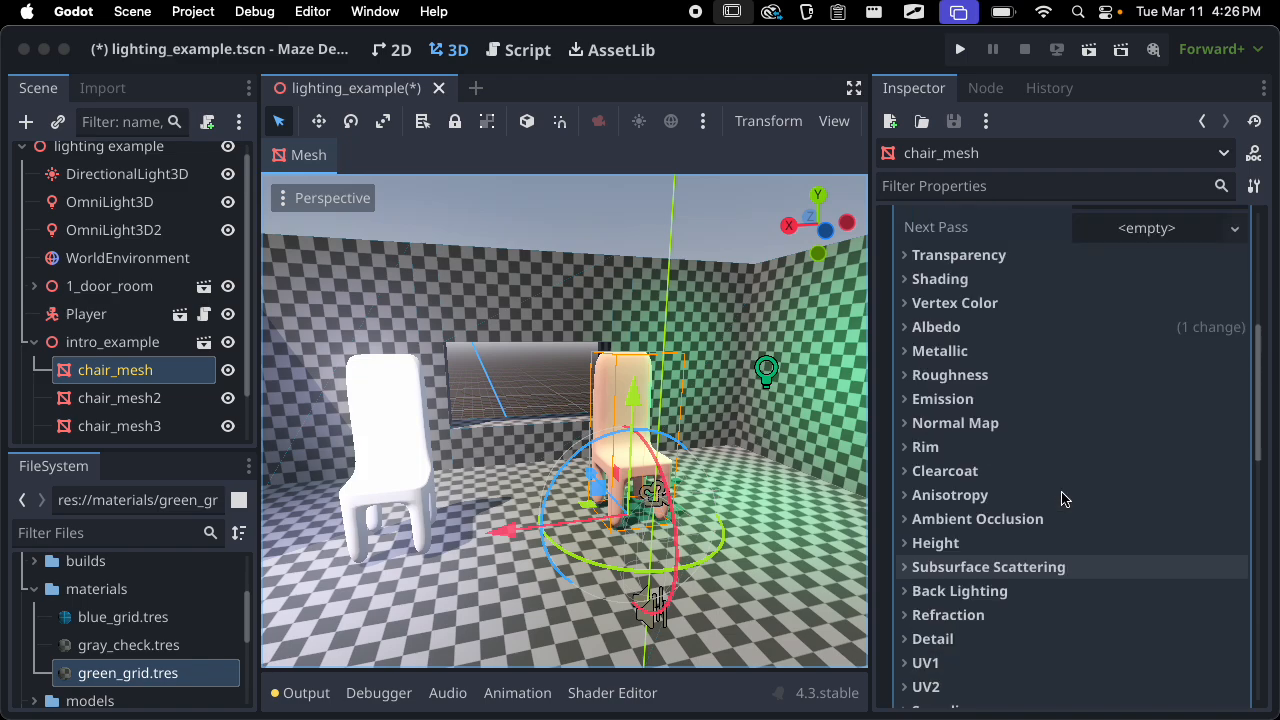
pyautogui.scroll(-1, 1075, 480)
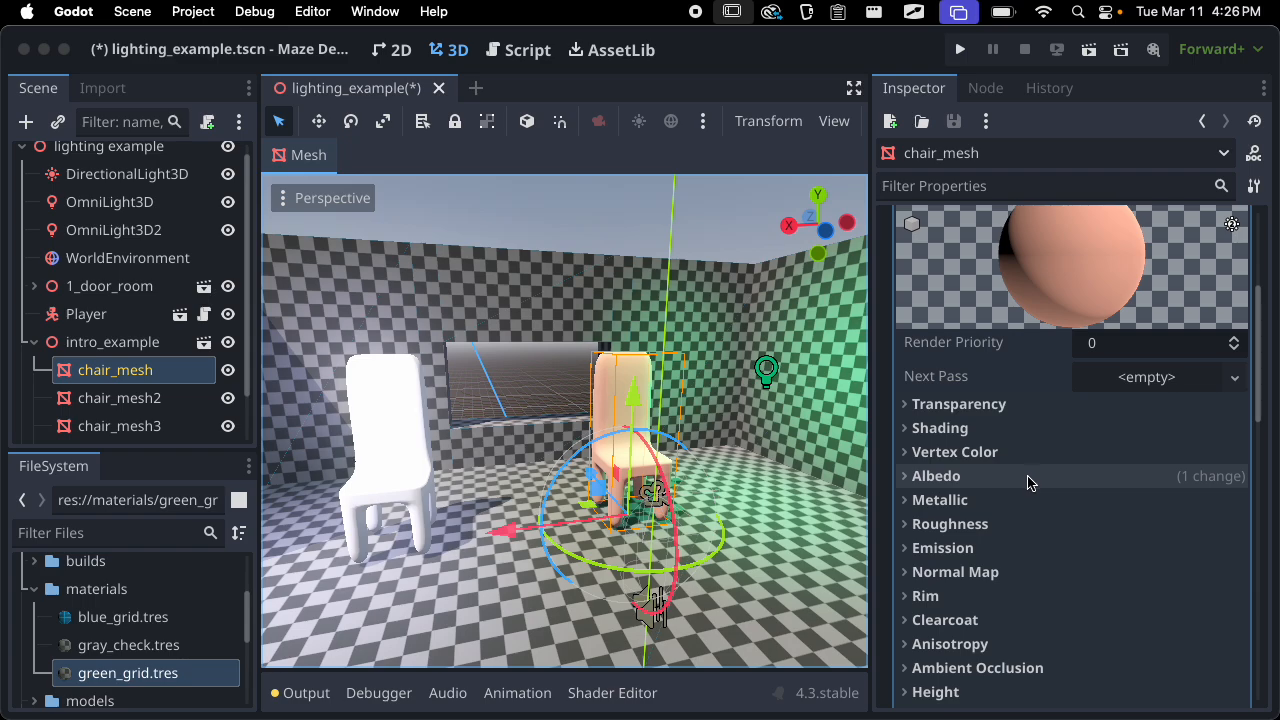
pyautogui.scroll(-1, 1030, 483)
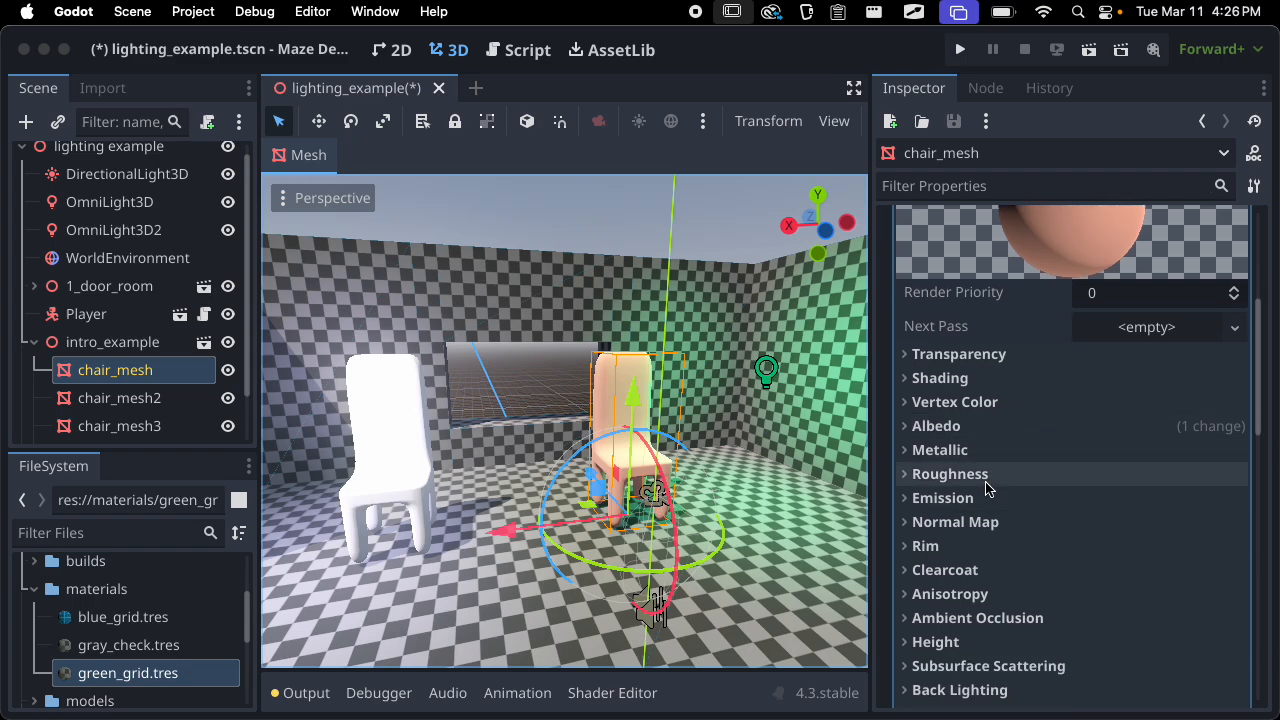
pyautogui.scroll(-2, 1063, 488)
pyautogui.scroll(-1, 1065, 500)
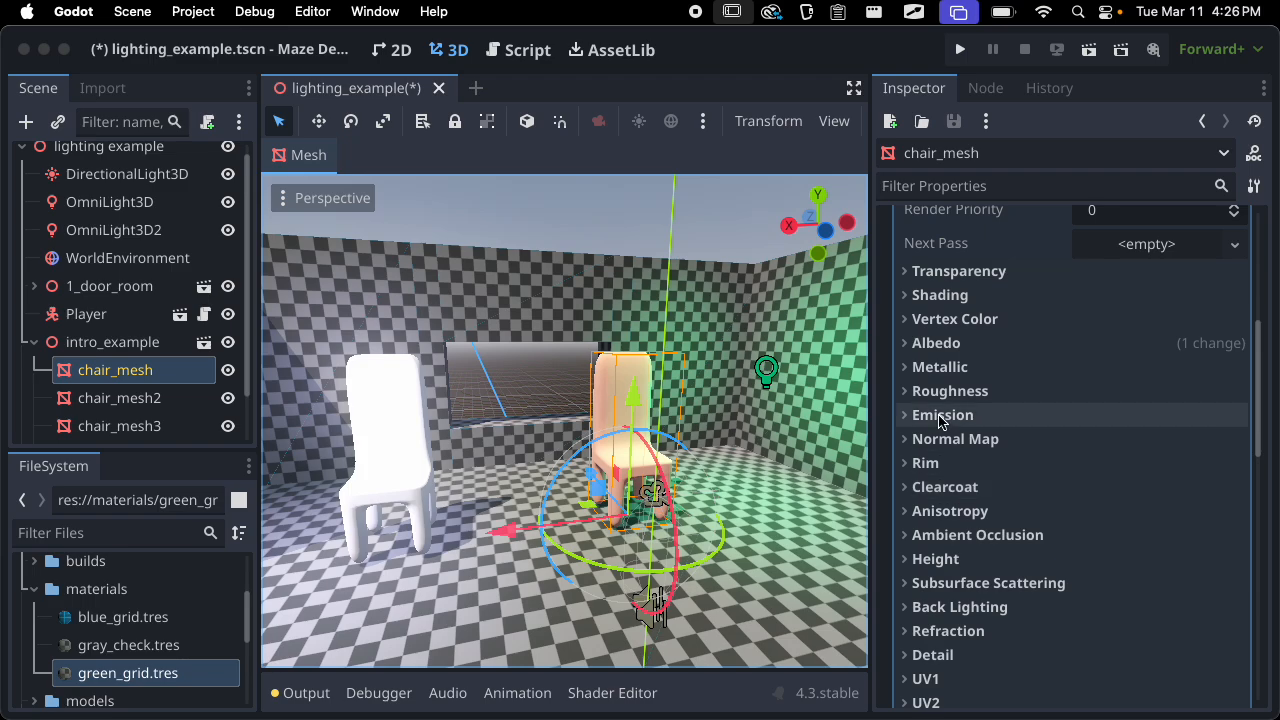
pyautogui.scroll(2, 993, 418)
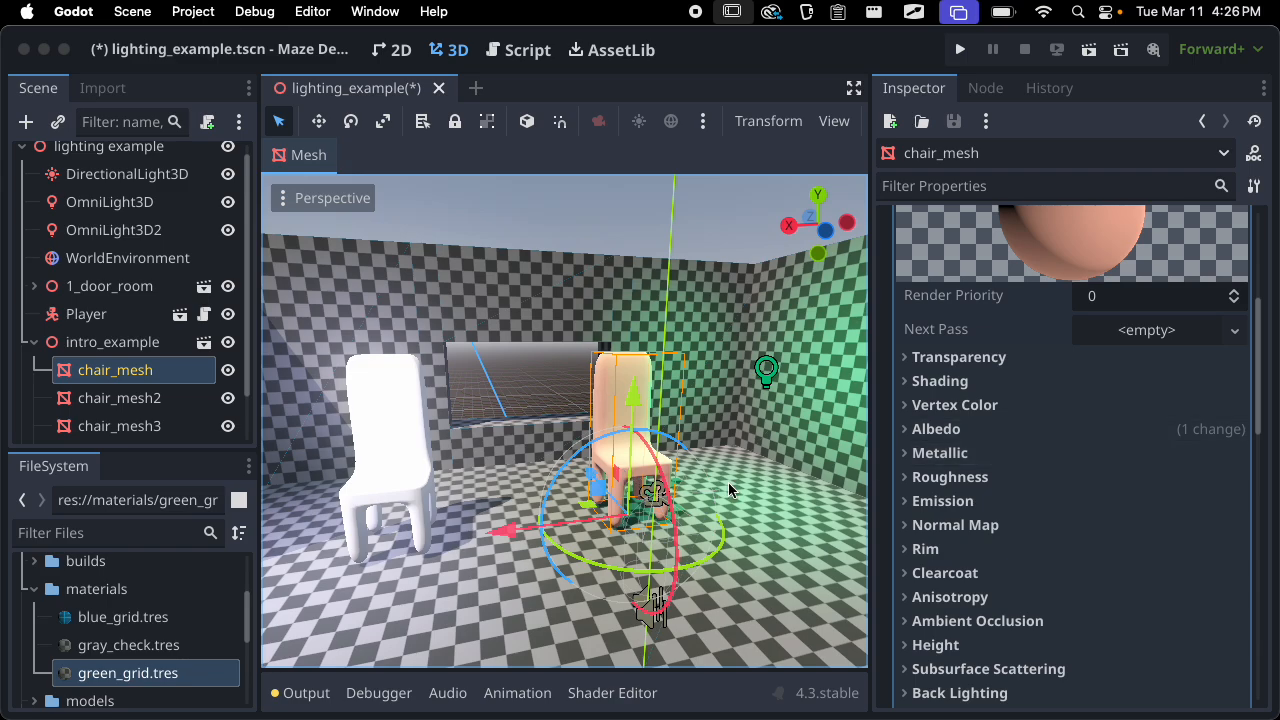
# Save the scene and inspect both chairs in the lit room from several angles and distances
pyautogui.press('super+s')
pyautogui.scroll(6, 1030, 424)
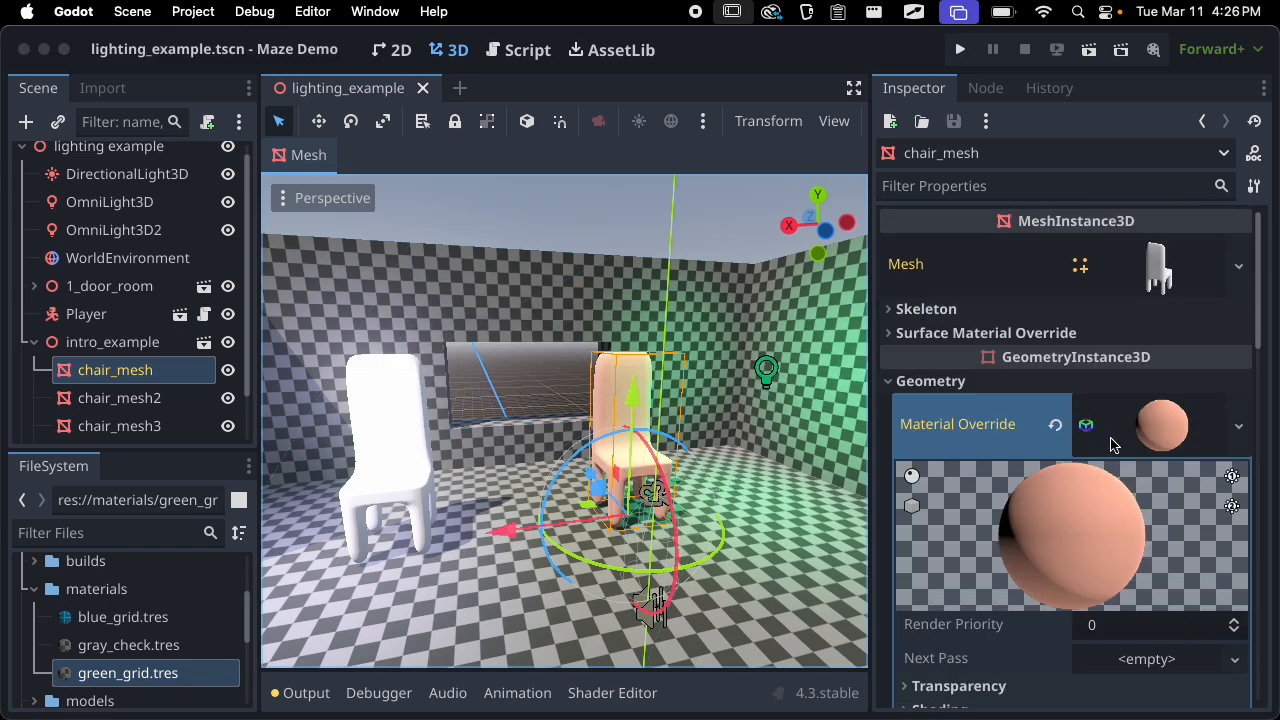
pyautogui.moveTo(702, 460); pyautogui.dragTo(1150, 496, button='middle')
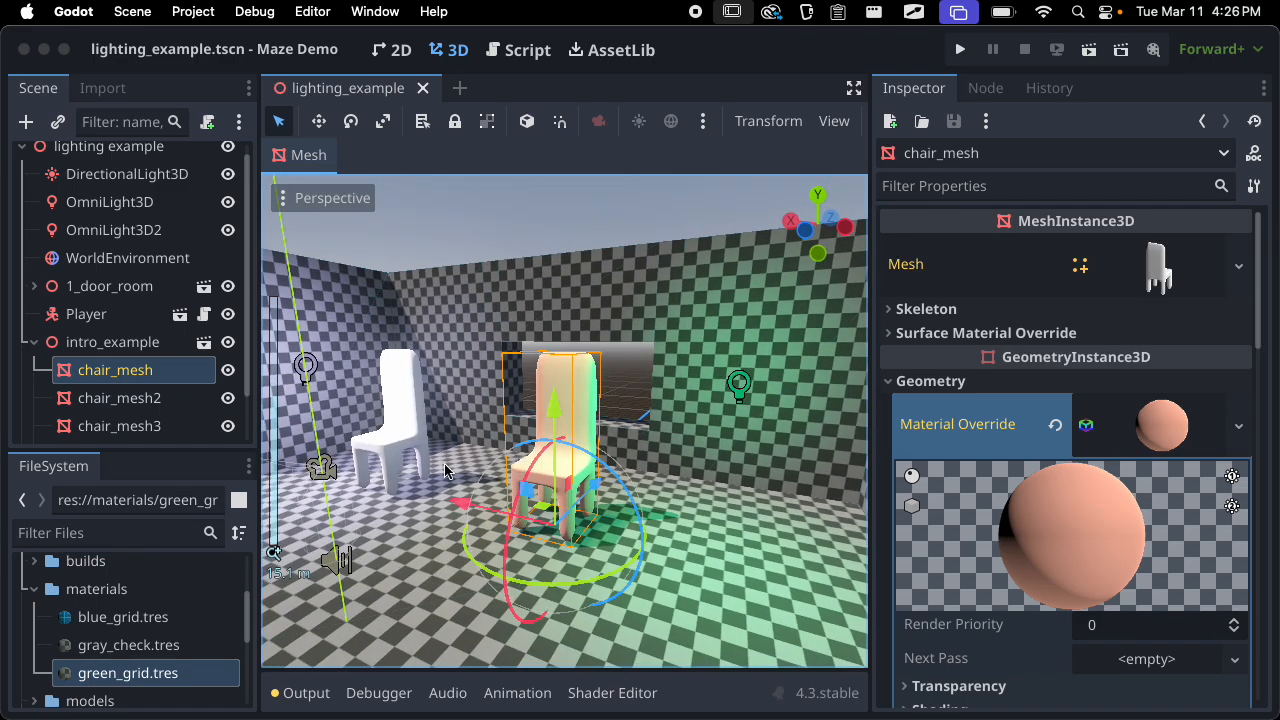
pyautogui.scroll(18, 480, 480)
pyautogui.scroll(-5, 603, 486)
pyautogui.scroll(-10, 680, 380)
pyautogui.moveTo(670, 398); pyautogui.dragTo(734, 402, button='middle')
pyautogui.scroll(-9, 380, 447)
pyautogui.moveTo(482, 452); pyautogui.dragTo(545, 458, button='middle')
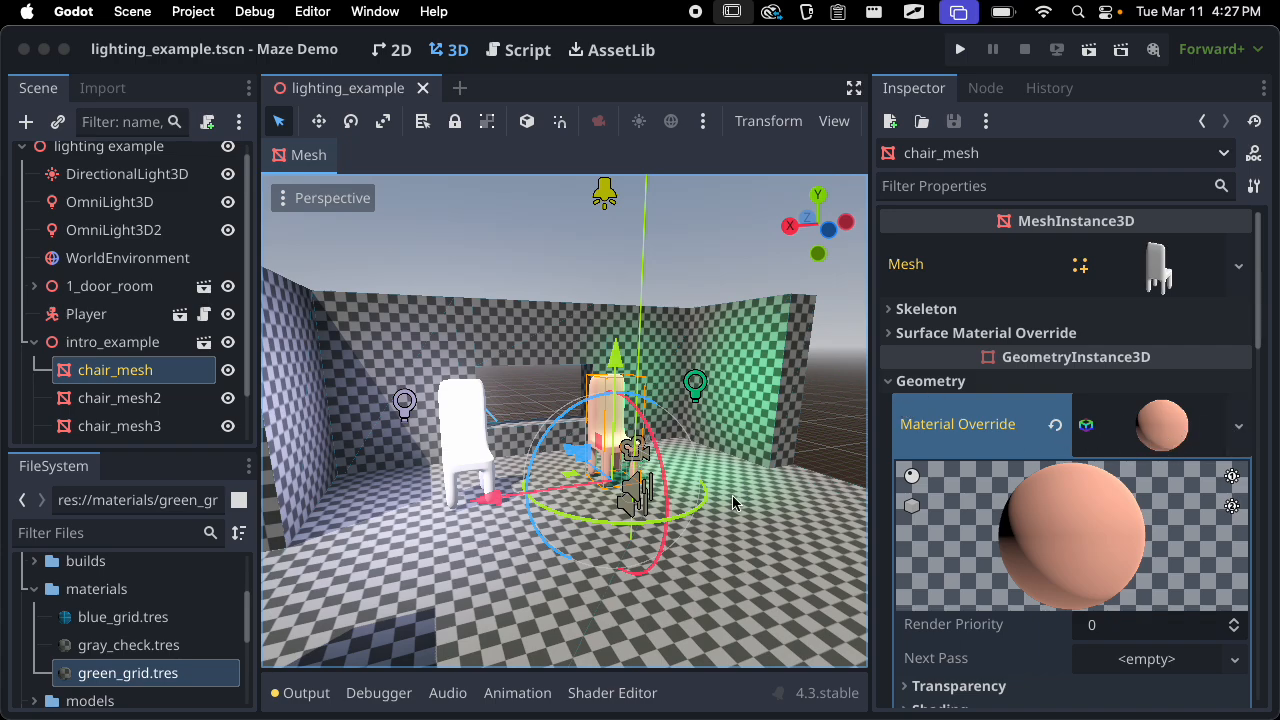
pyautogui.scroll(3, 630, 529)
# Save the chair's override material as the resource cool_orange_material in the project's materials folder
pyautogui.click(1185, 432)
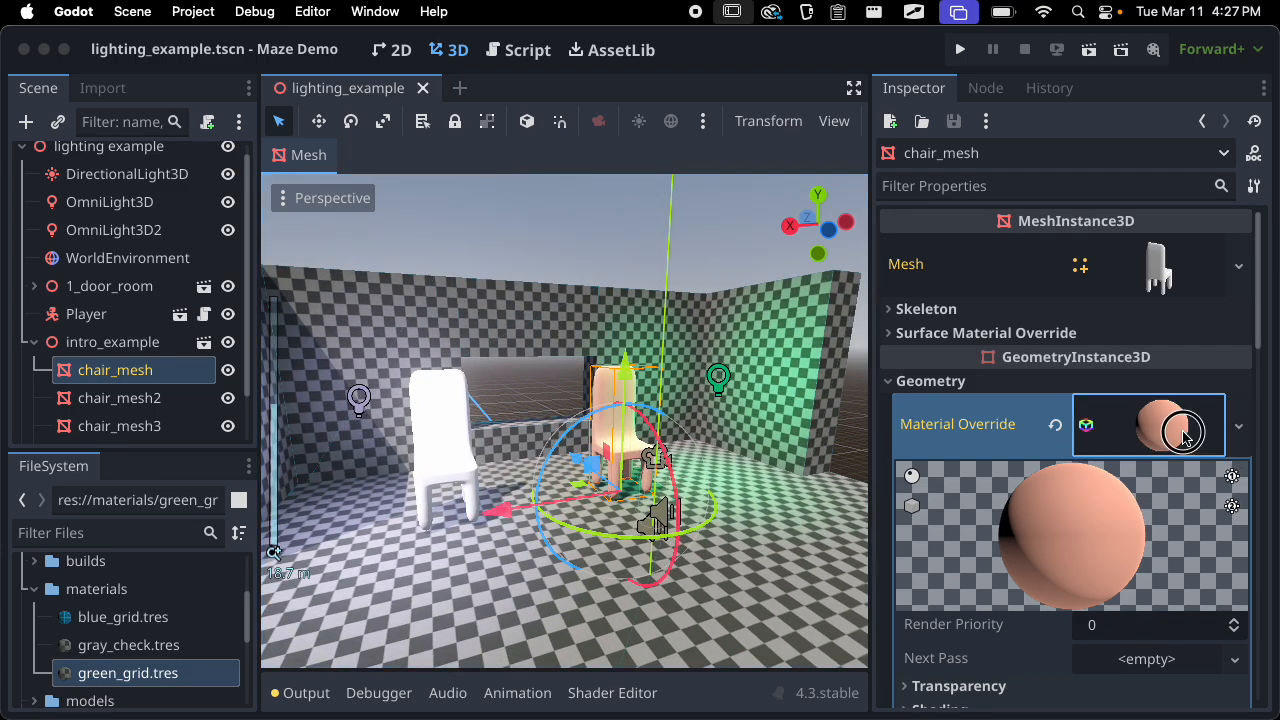
pyautogui.click(1237, 428)
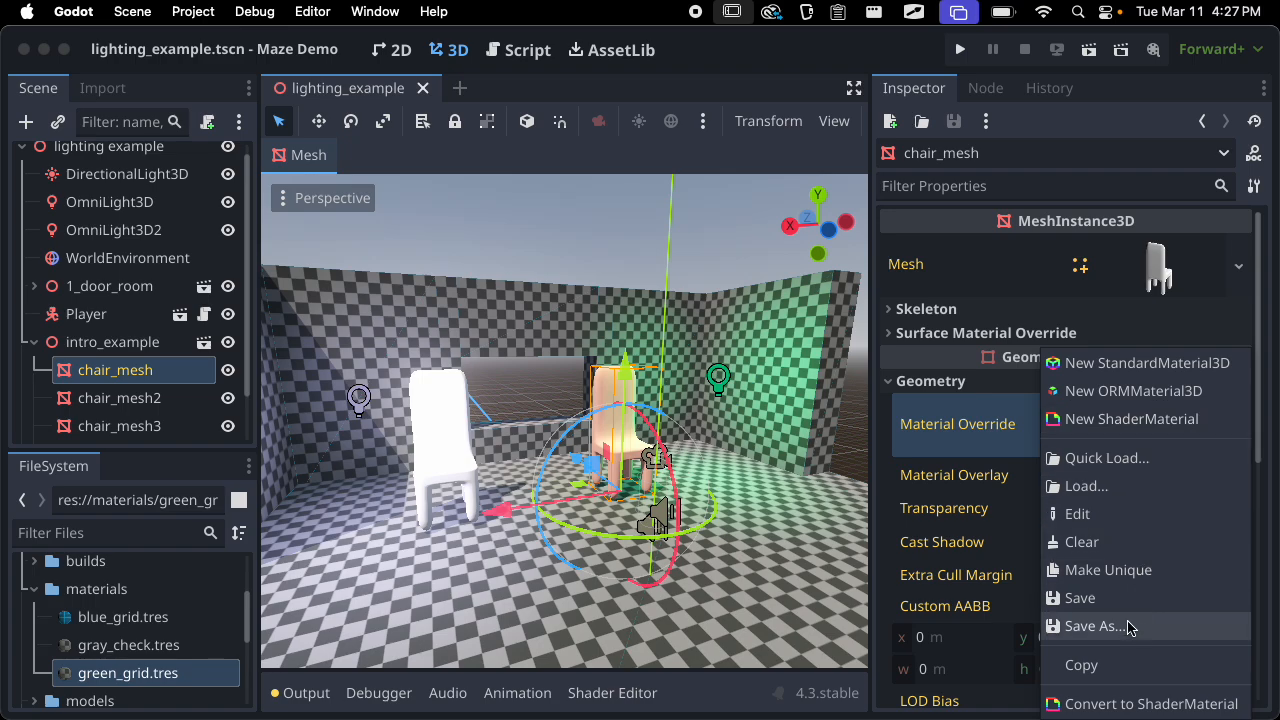
pyautogui.click(1090, 626)
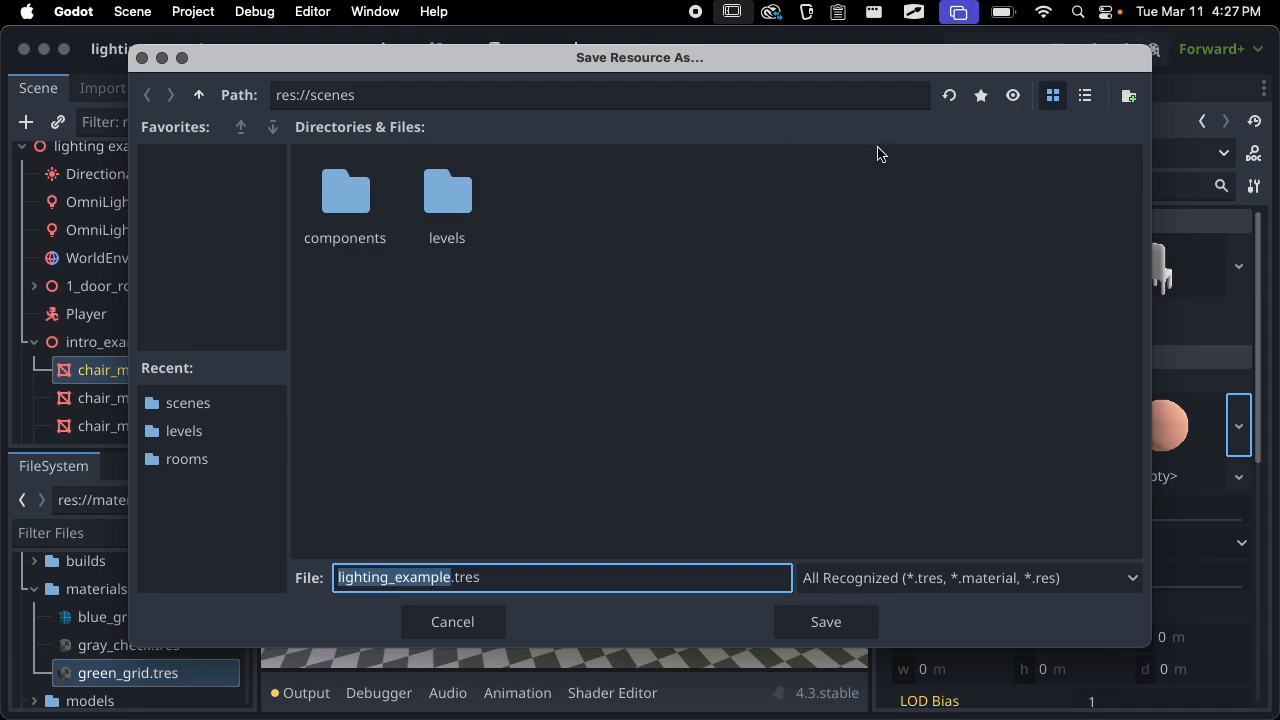
pyautogui.click(199, 95)
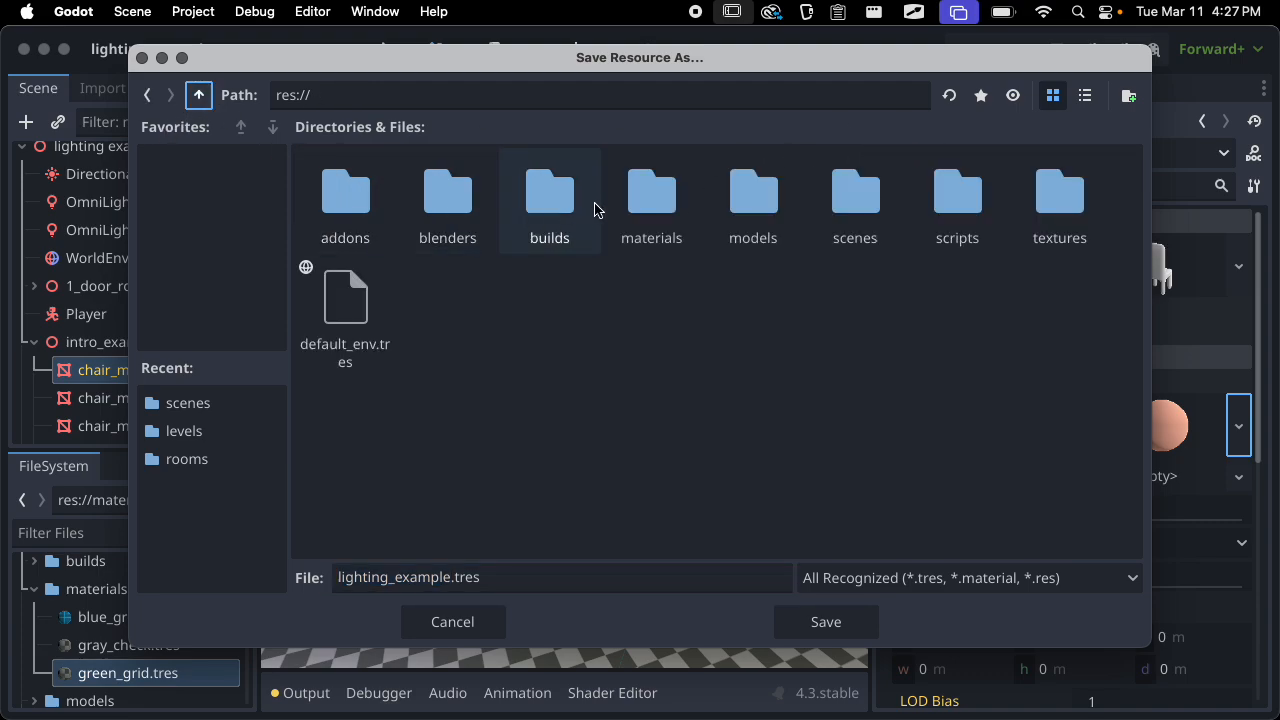
pyautogui.doubleClick(640, 200)
pyautogui.moveTo(444, 575); pyautogui.dragTo(350, 583)
pyautogui.press('BackSpace')
pyautogui.press('BackSpace')
pyautogui.press('BackSpace')
pyautogui.press('BackSpace')
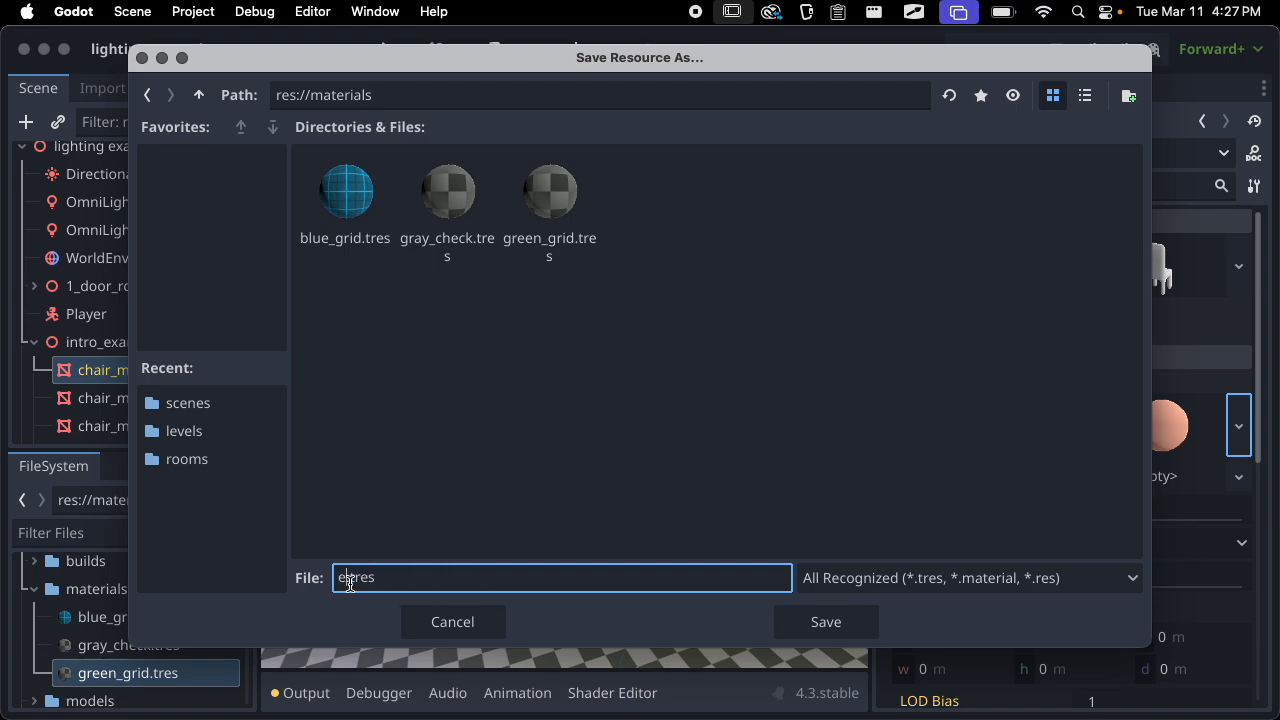
pyautogui.write('cero_orange_material')
pyautogui.press('Return')
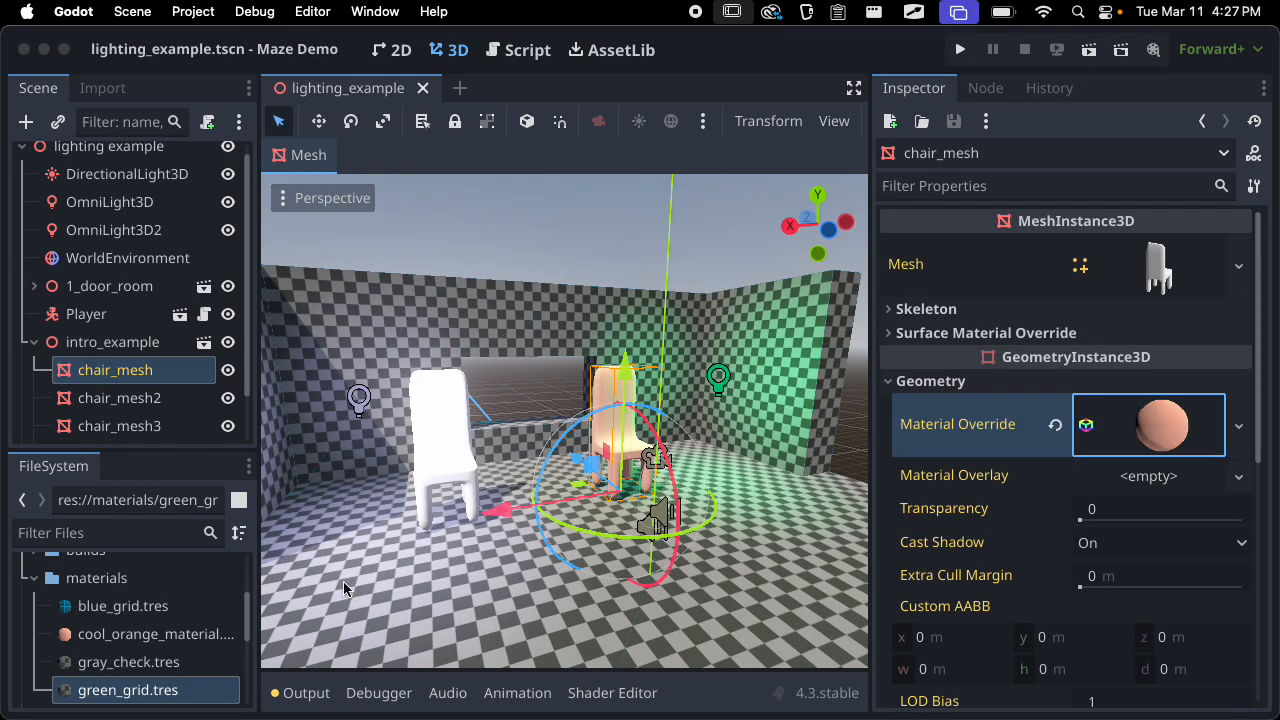
# Apply cool_orange_material to the white chair, check both chairs in the room, and save the scene
pyautogui.scroll(-1, 130, 629)
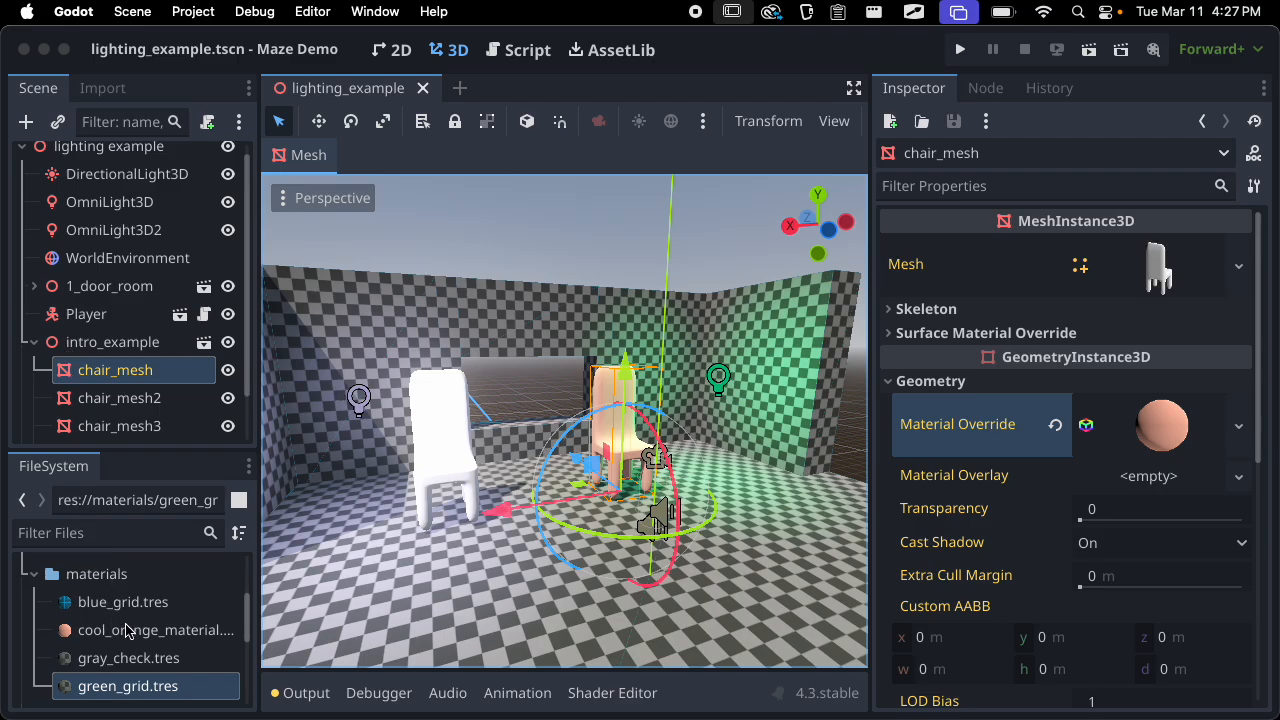
pyautogui.moveTo(117, 640); pyautogui.dragTo(444, 482)
pyautogui.moveTo(444, 482); pyautogui.dragTo(489, 497, button='middle')
pyautogui.scroll(-7, 630, 475)
pyautogui.scroll(9, 510, 508)
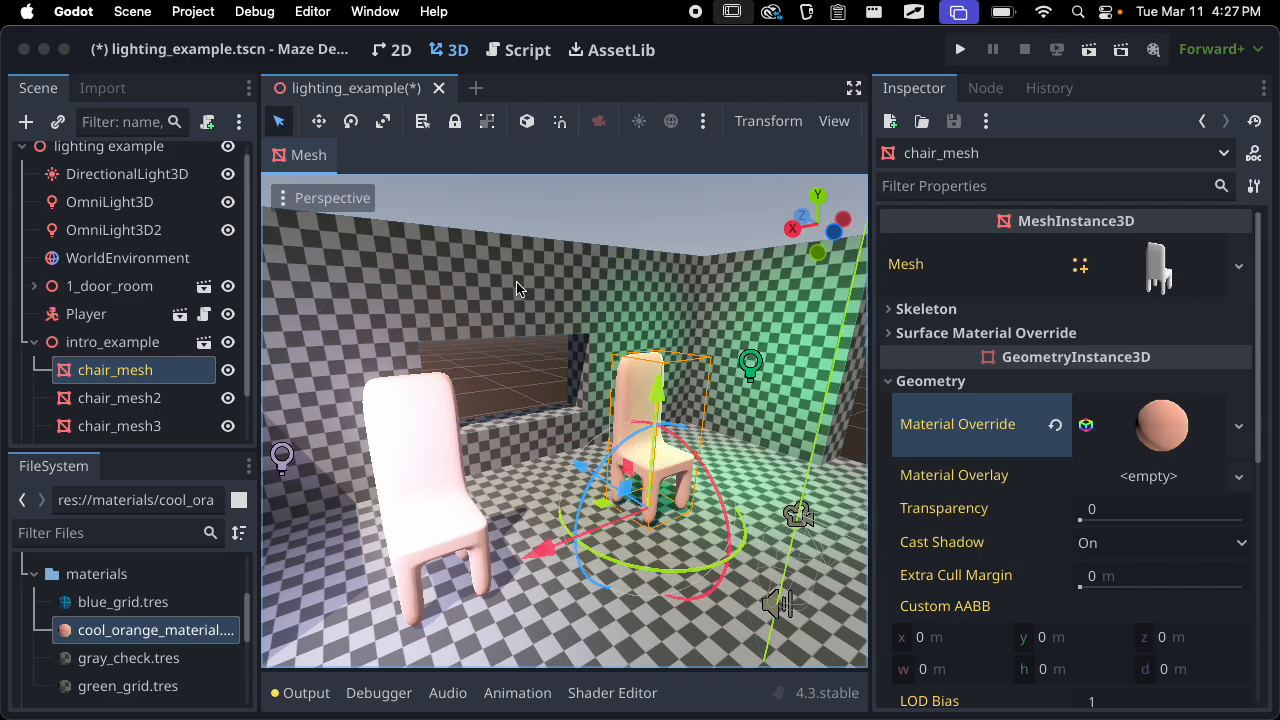
pyautogui.moveTo(720, 373); pyautogui.dragTo(636, 392, button='middle')
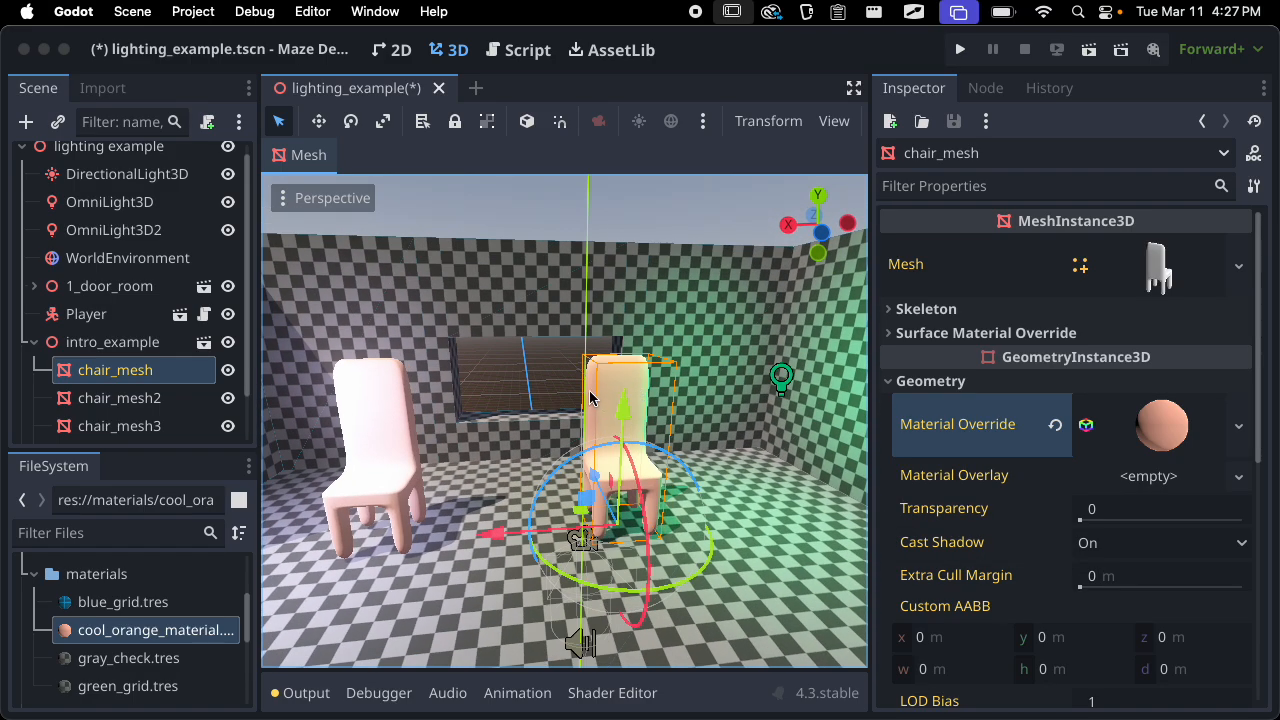
pyautogui.press('super+s')
# Collapse the materials folder in the project's file list
pyautogui.click(35, 574)
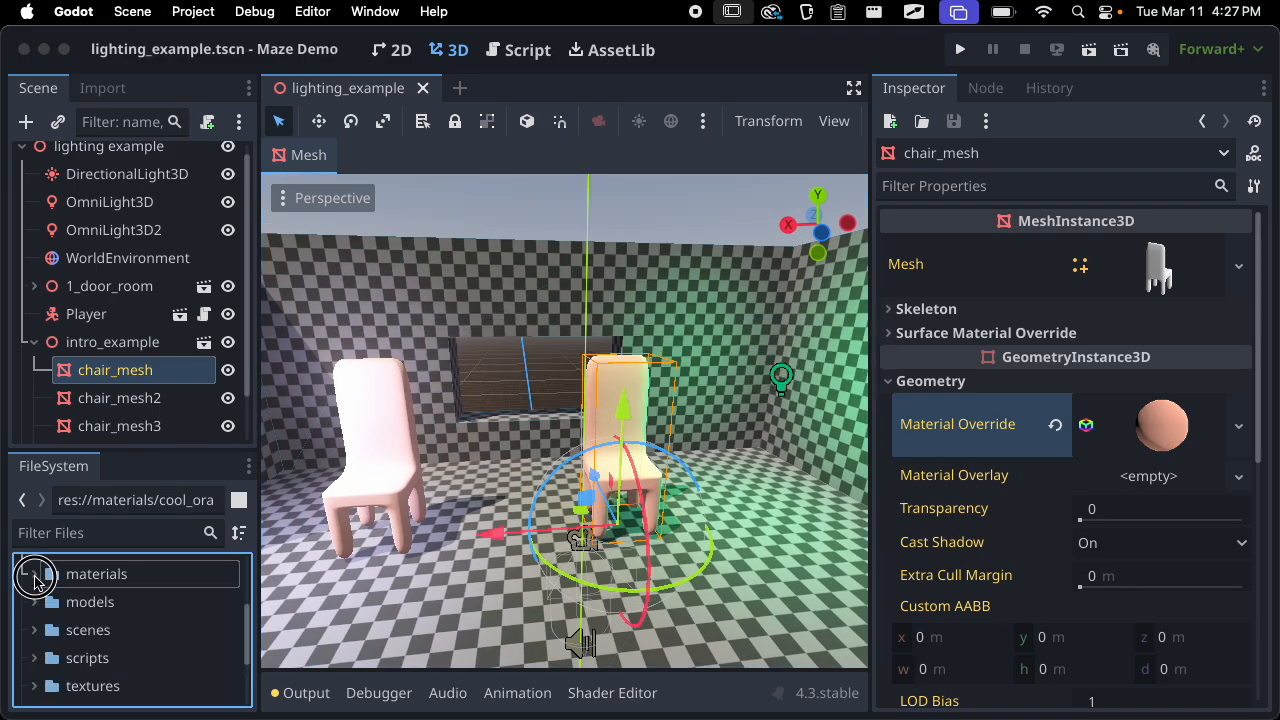
pyautogui.scroll(3, 163, 610)
pyautogui.scroll(2, 604, 490)
pyautogui.moveTo(604, 490); pyautogui.dragTo(526, 508, button='middle')
pyautogui.scroll(3, 526, 498)
# Switch to Chrome and search Google Images for "textures 3d" in a new tab
pyautogui.press('super+Tab')
pyautogui.press('super+t')
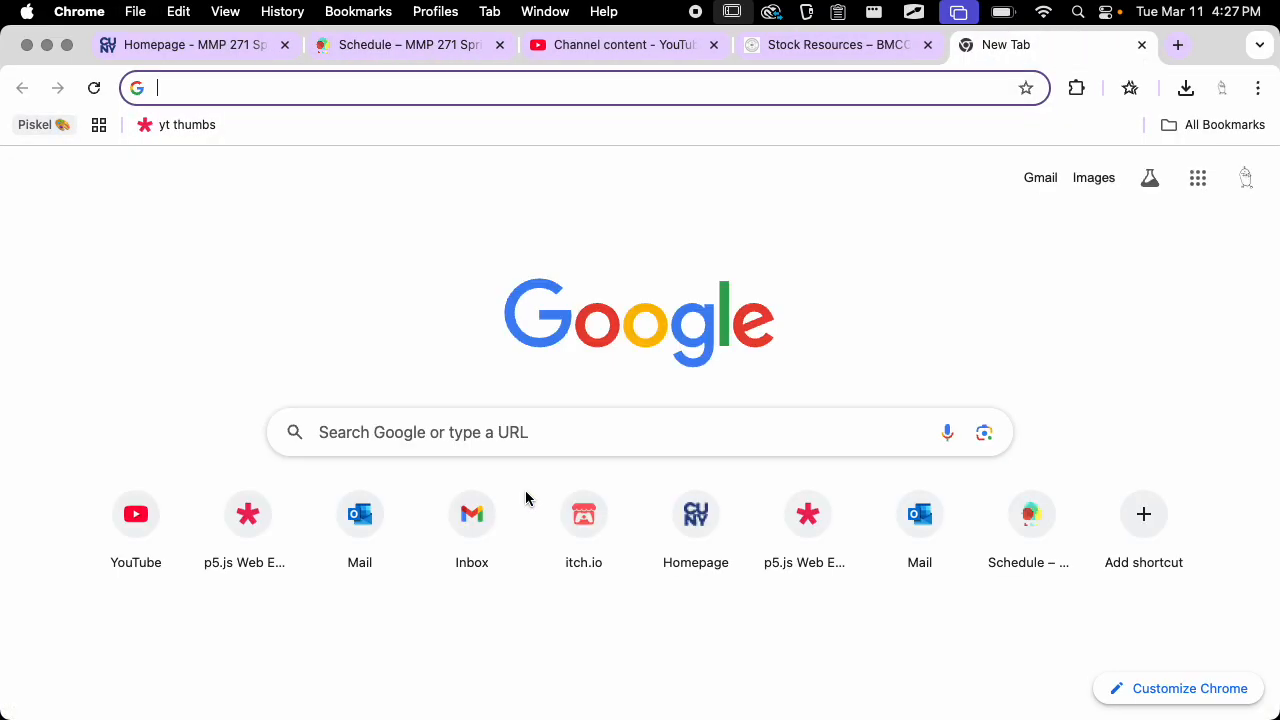
pyautogui.write('textures 3d')
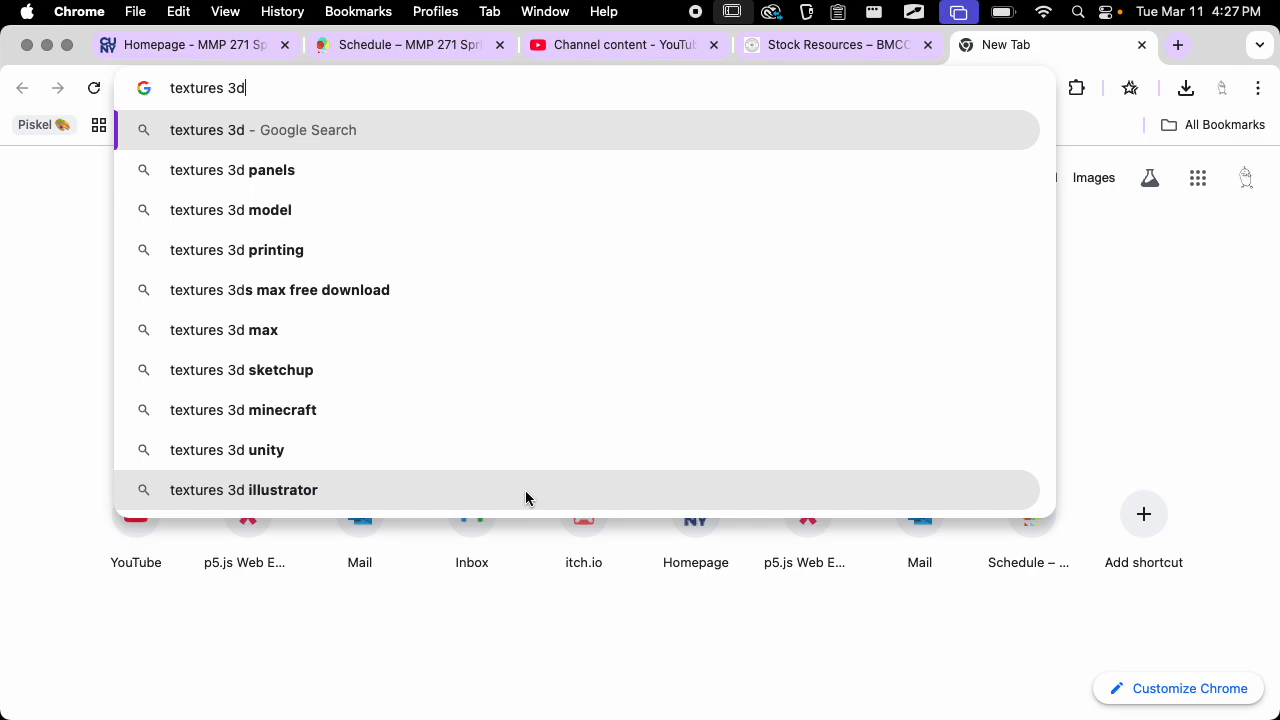
pyautogui.press('Return')
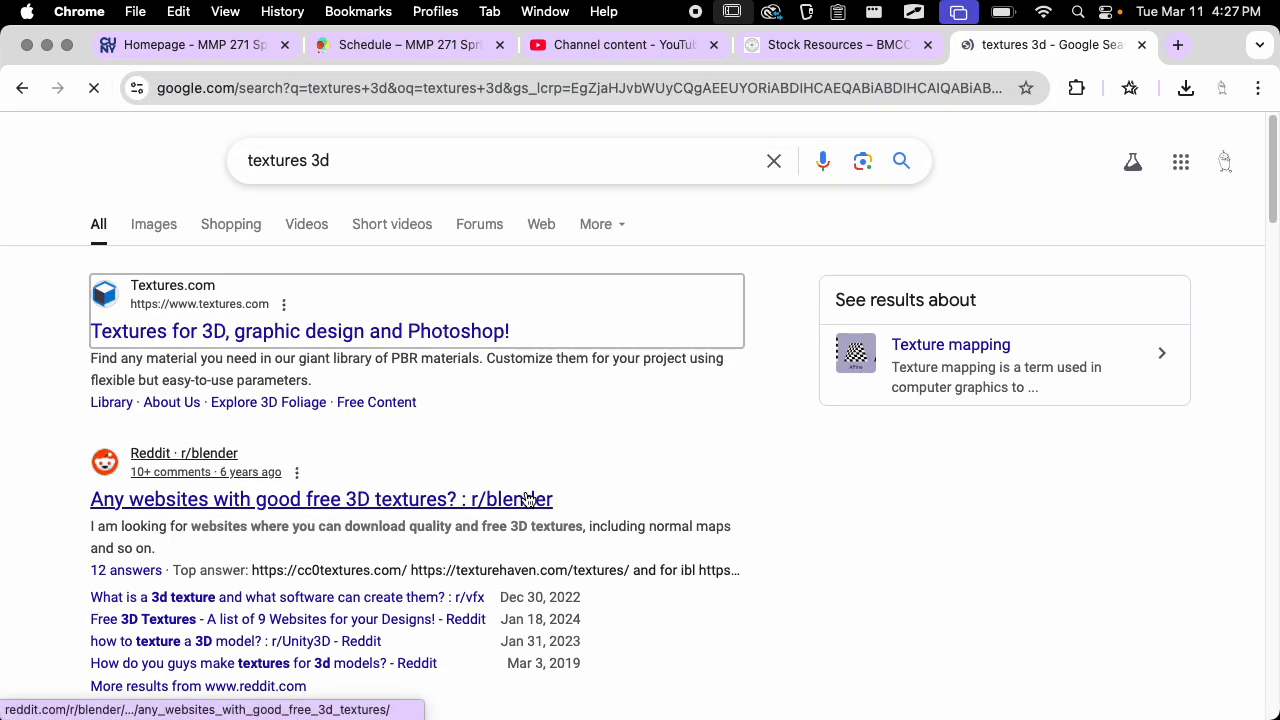
pyautogui.click(153, 222)
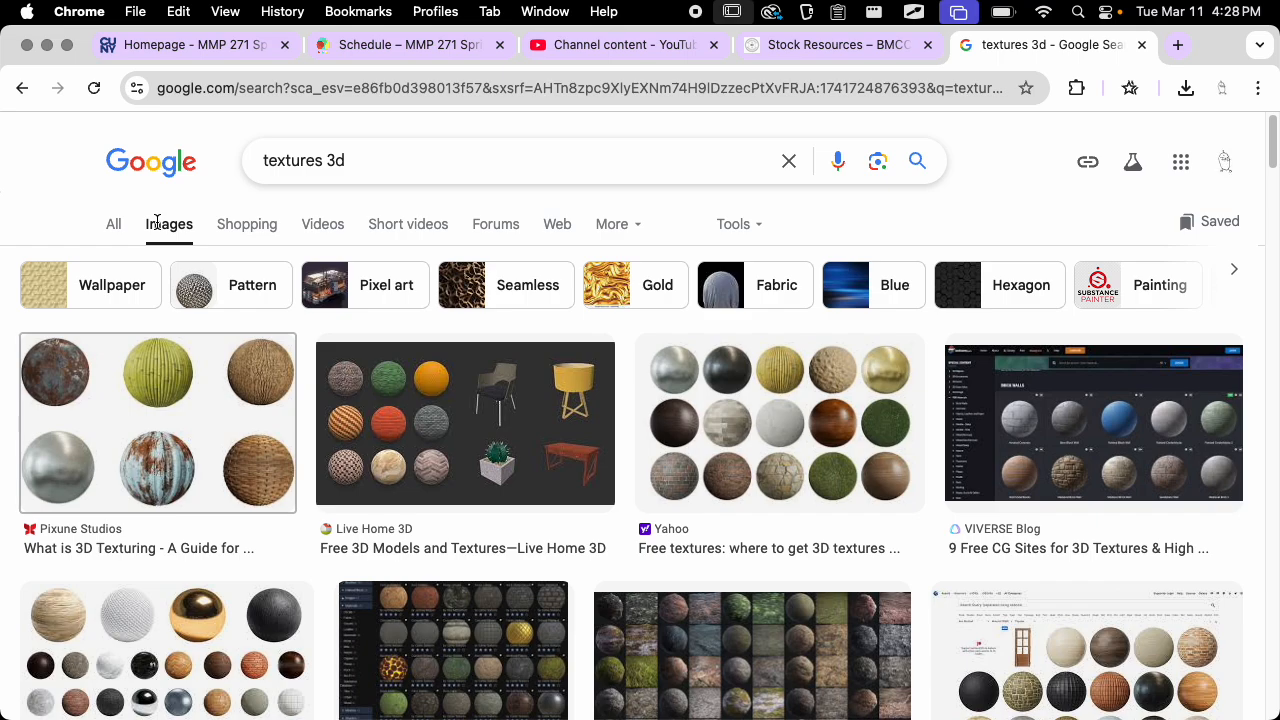
# Limit the image results to Creative Commons licenses and browse the textures
pyautogui.click(738, 224)
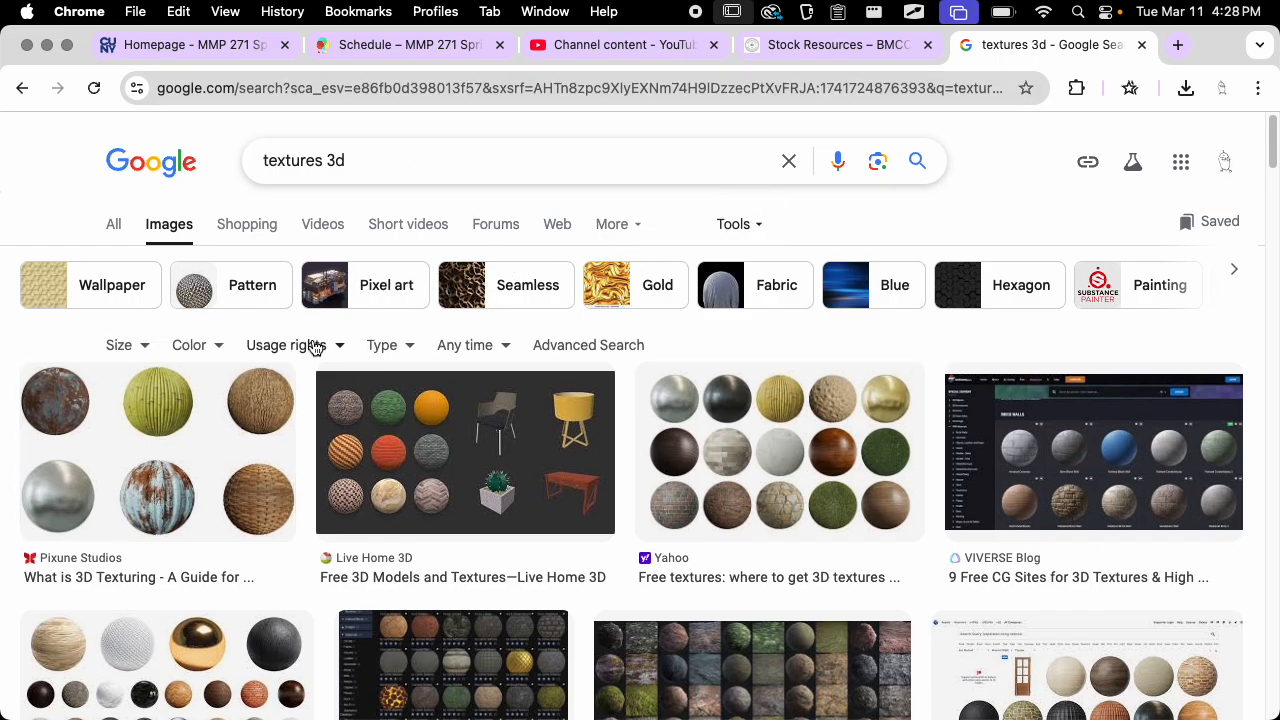
pyautogui.click(315, 345)
pyautogui.click(350, 418)
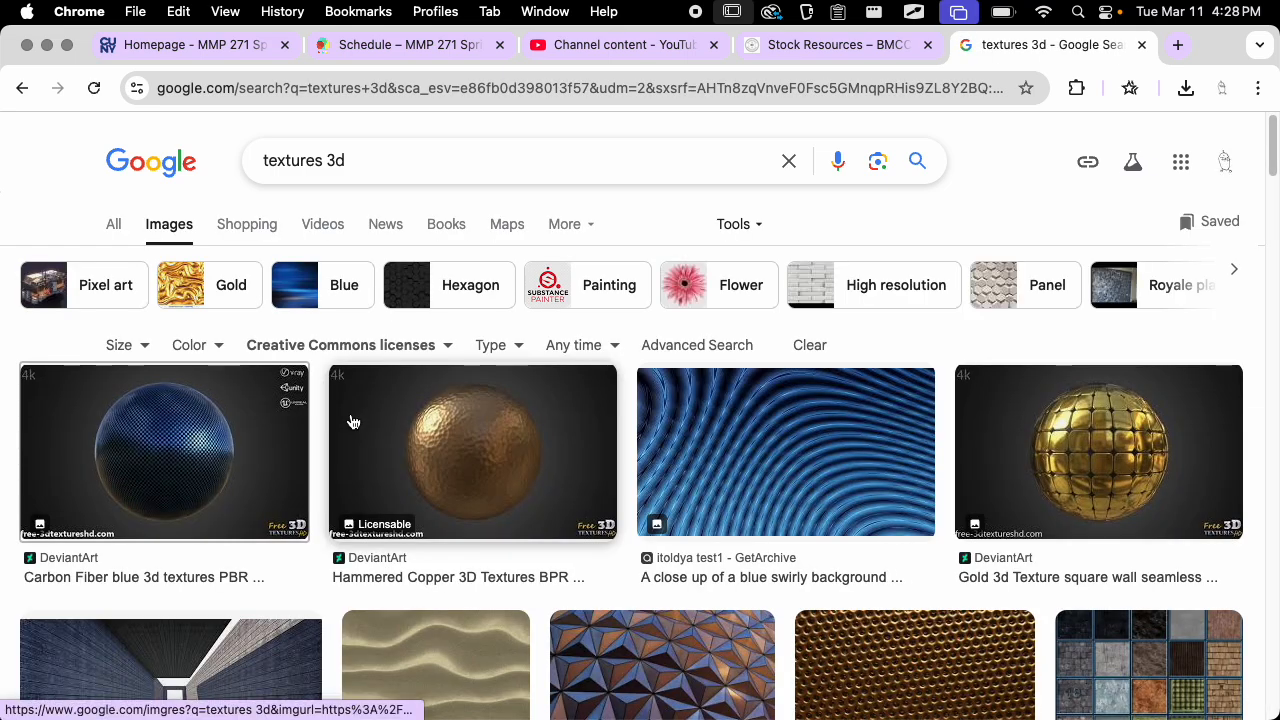
pyautogui.scroll(-3, 565, 371)
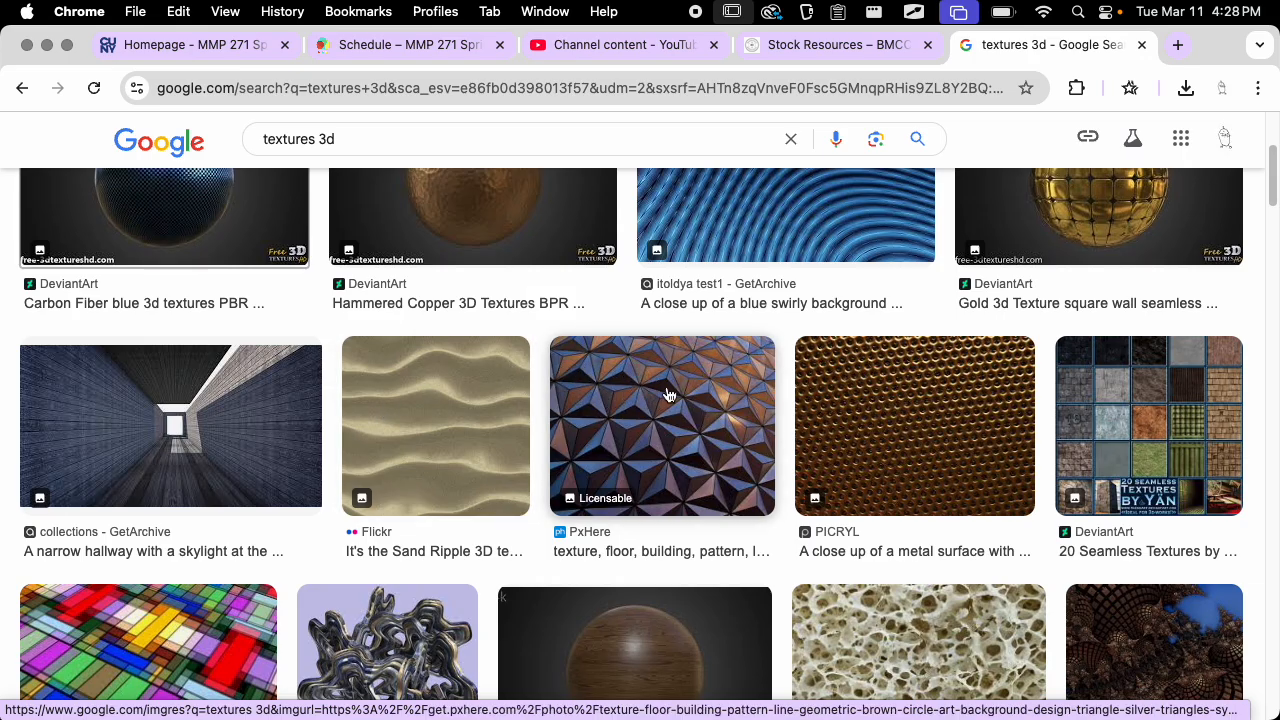
# Browse the 3D texture images and refine the image search to "textures 3d grass"
pyautogui.scroll(-5, 668, 395)
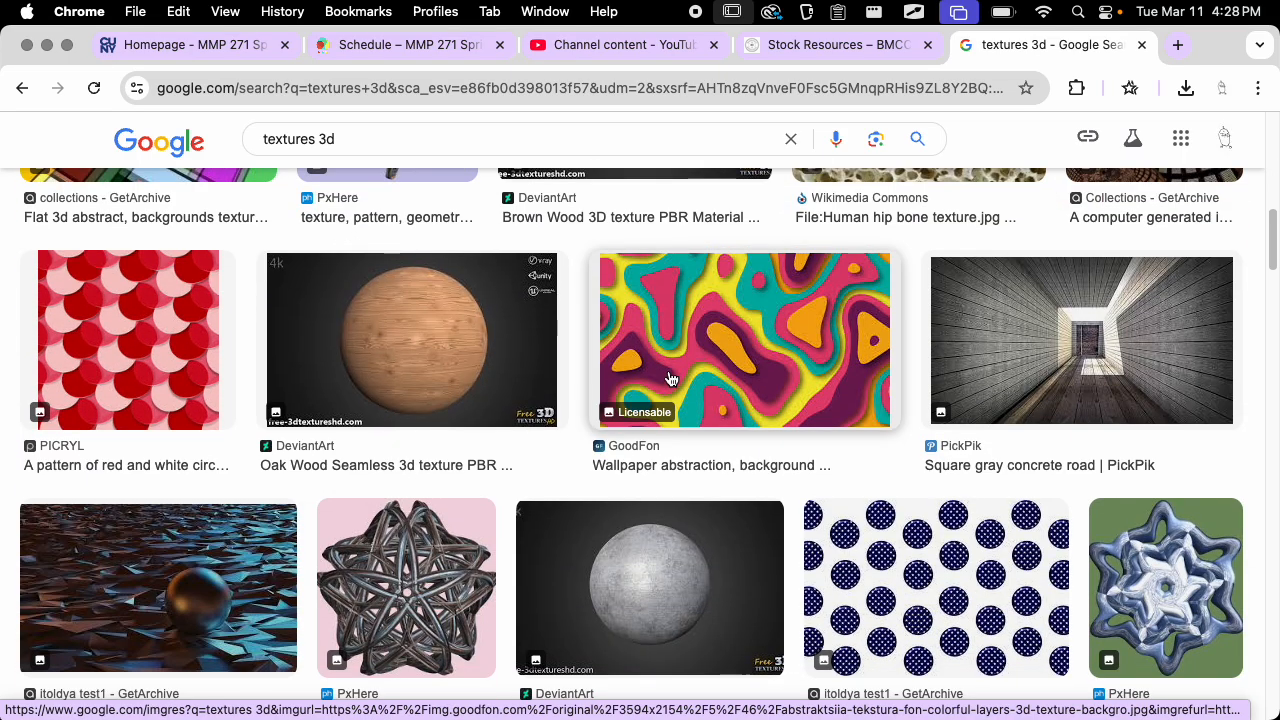
pyautogui.scroll(-10, 670, 378)
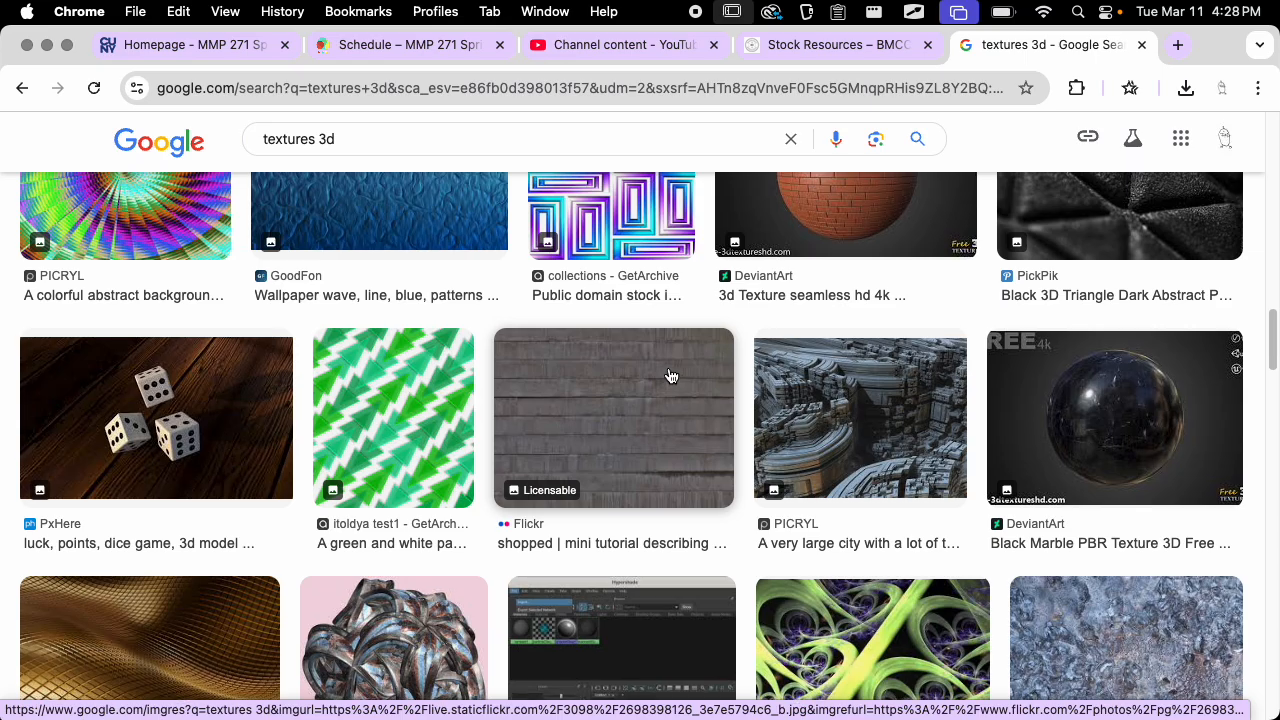
pyautogui.scroll(15, 670, 376)
pyautogui.click(505, 172)
pyautogui.write('grass')
pyautogui.press('Return')
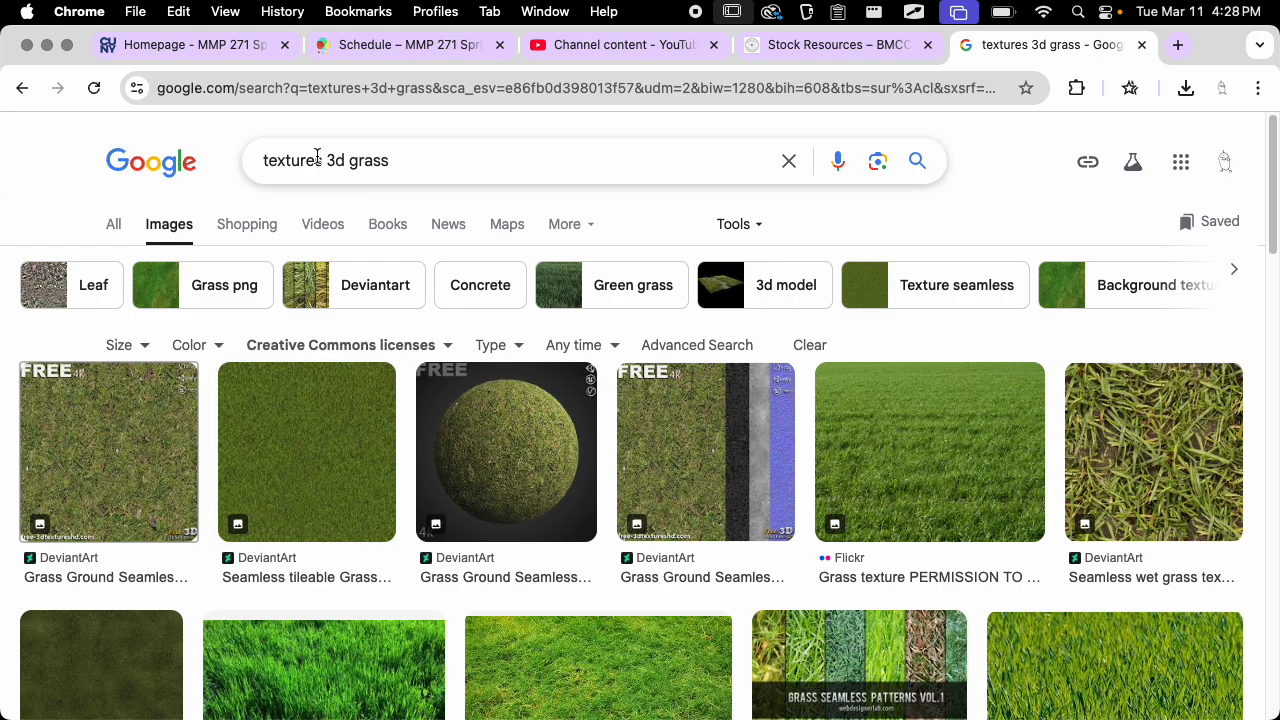
# Preview the "Seamless tileable Grass texture" result from DeviantArt and close its preview
pyautogui.scroll(-3, 558, 225)
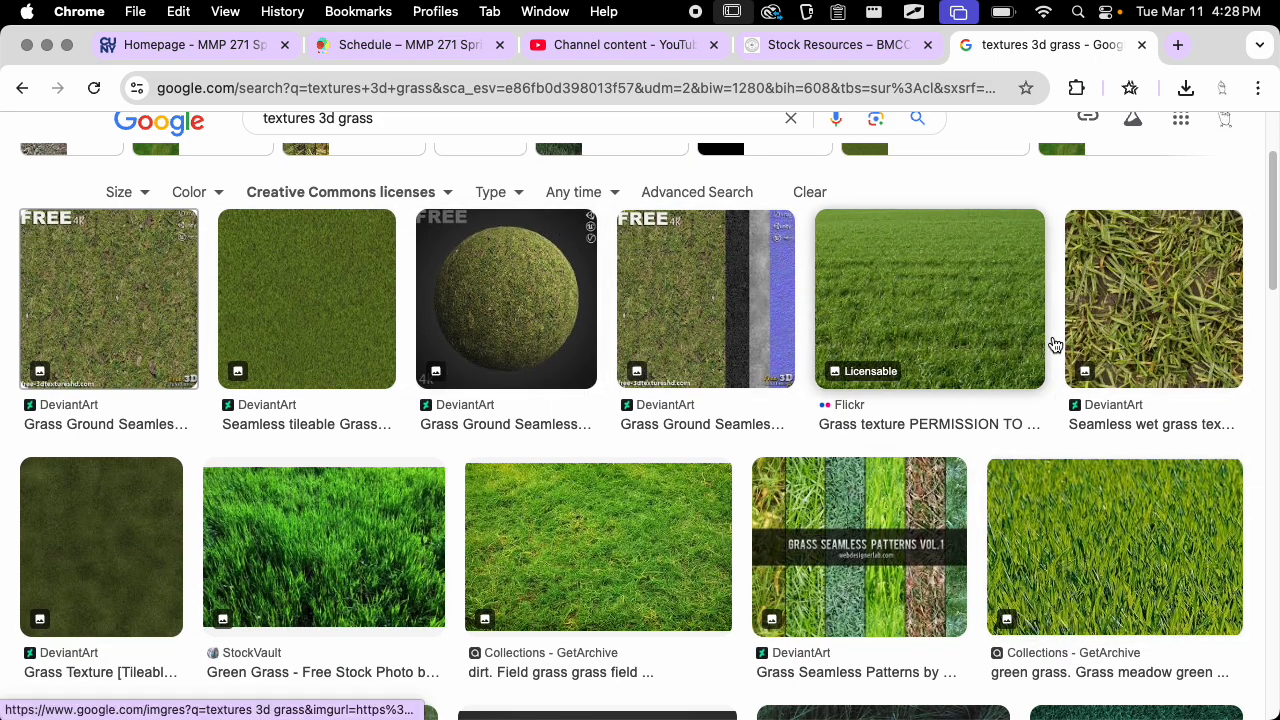
pyautogui.click(352, 318)
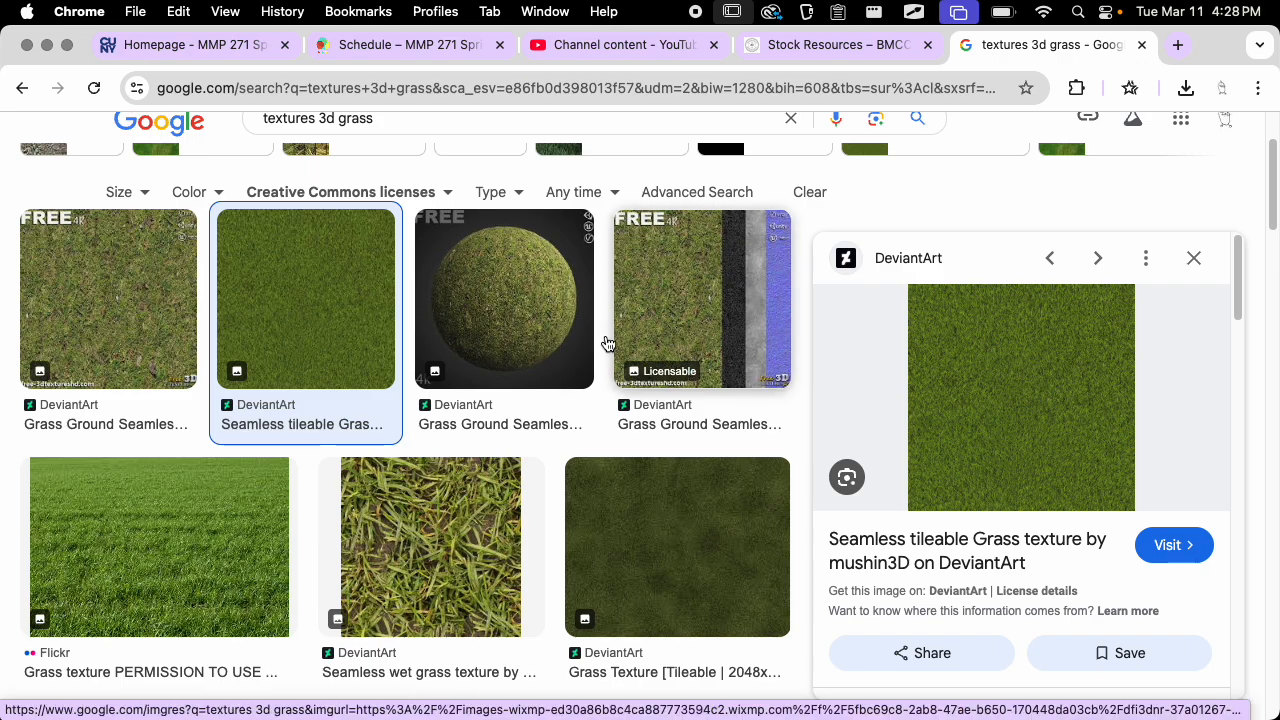
pyautogui.scroll(-5, 610, 345)
pyautogui.scroll(5, 600, 345)
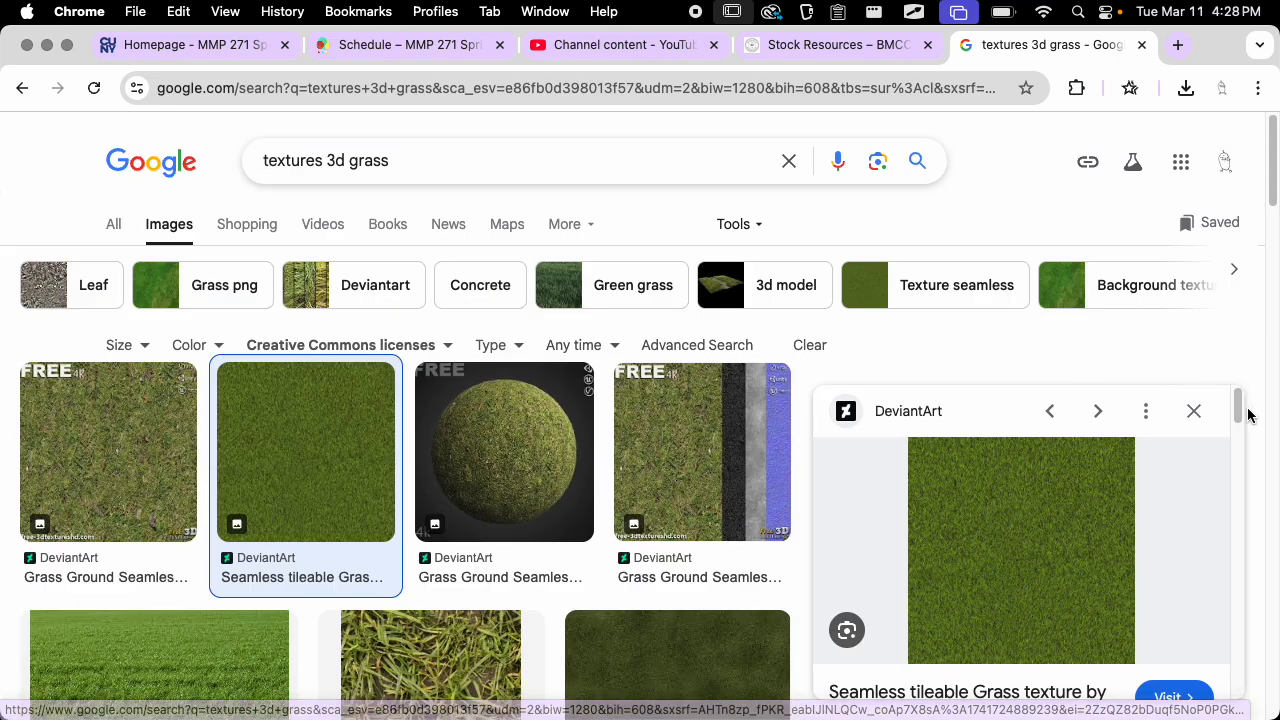
pyautogui.click(1197, 416)
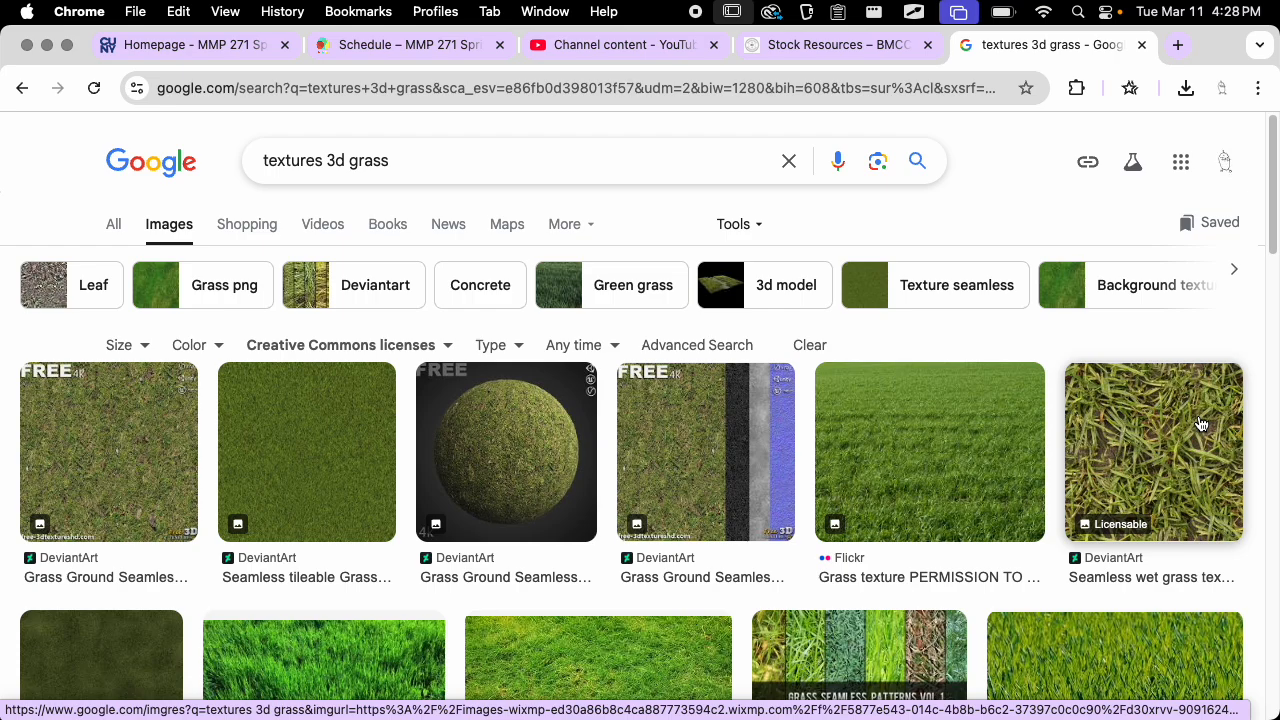
# Search for "ambientcg" in a new browser tab and open the ambientCG website
pyautogui.press('super+t')
pyautogui.write('ma')
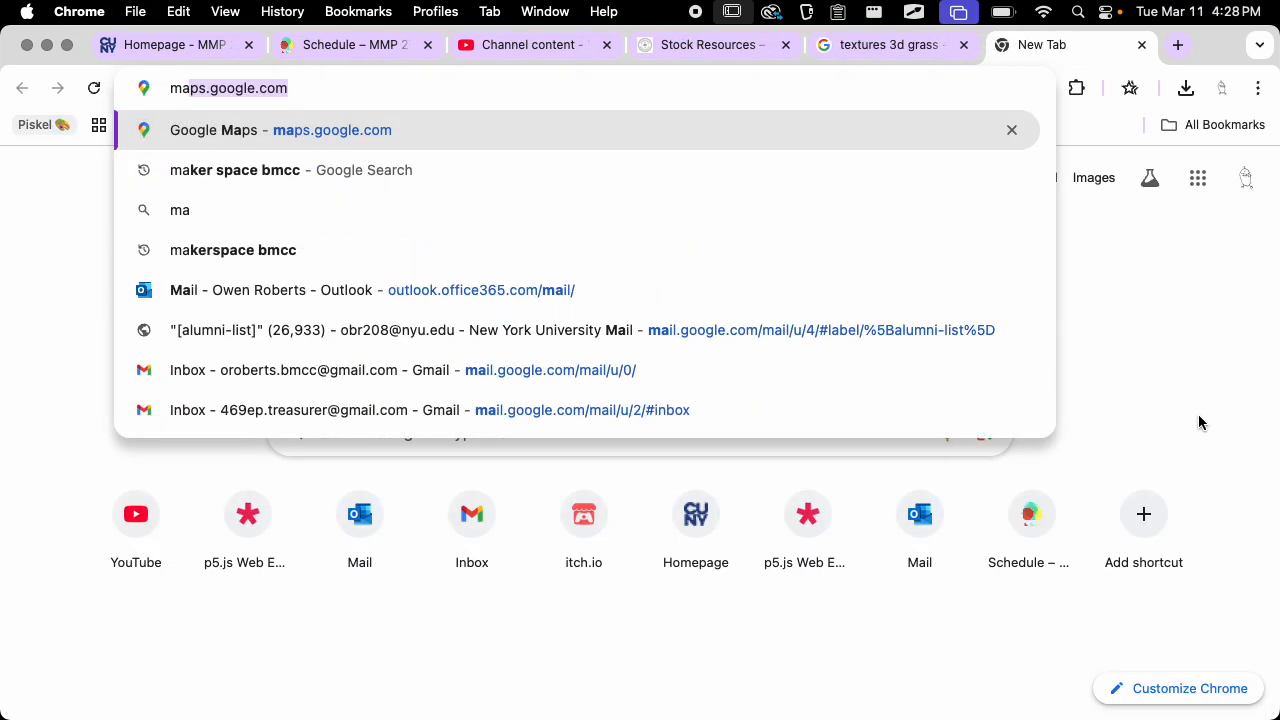
pyautogui.press('BackSpace')
pyautogui.press('BackSpace')
pyautogui.press('BackSpace')
pyautogui.write('ambi')
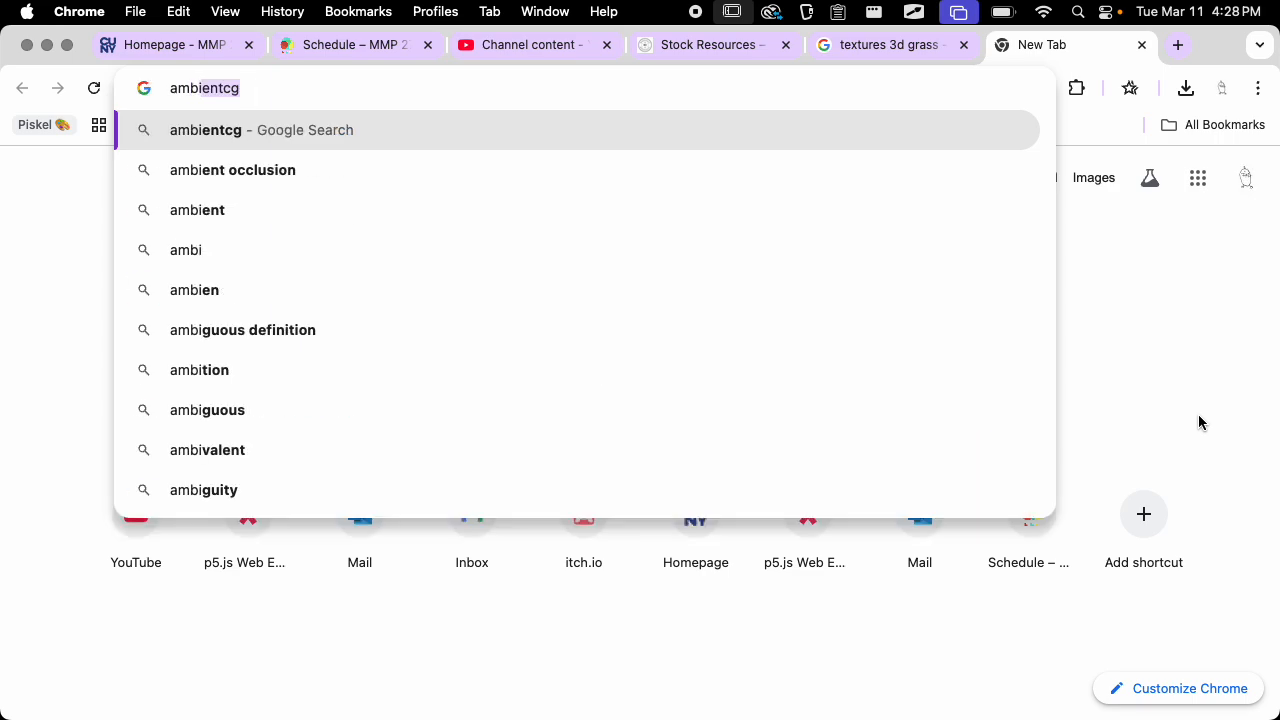
pyautogui.press('Return')
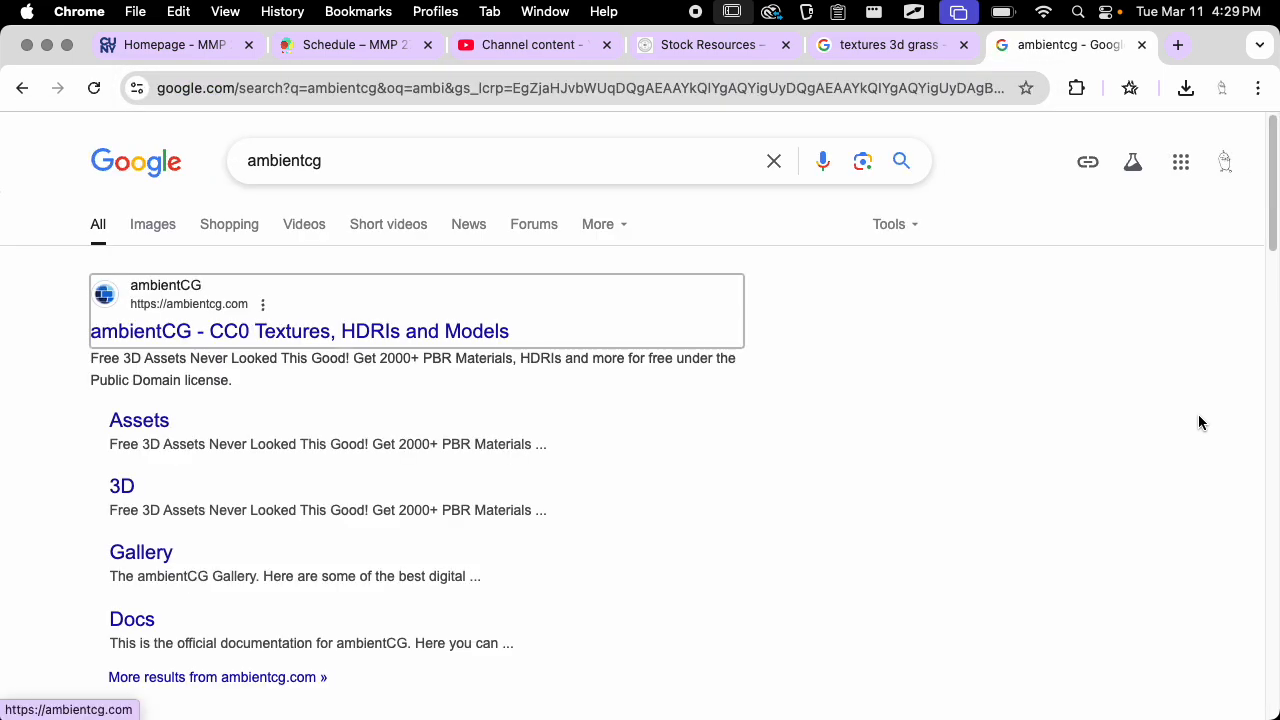
pyautogui.click(475, 340)
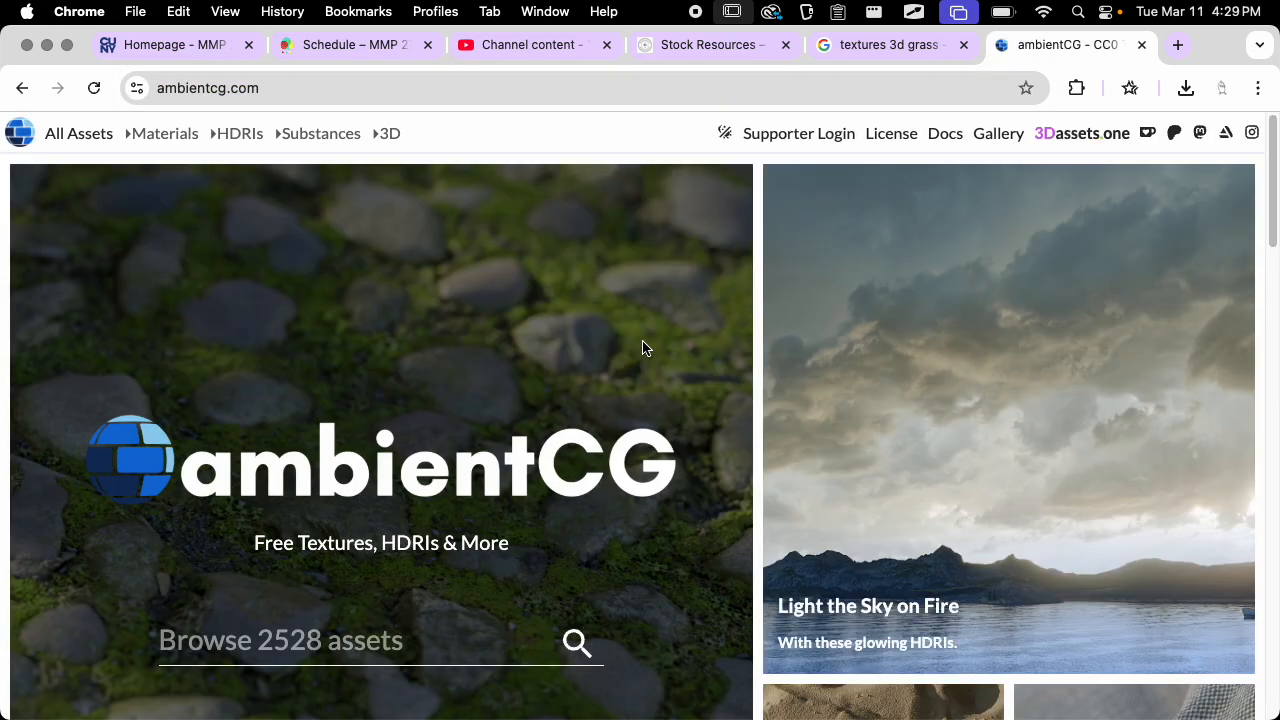
# Look through the ambientCG homepage, go to the Materials catalogue and open the Bricks 097 brick texture
pyautogui.scroll(-10, 686, 357)
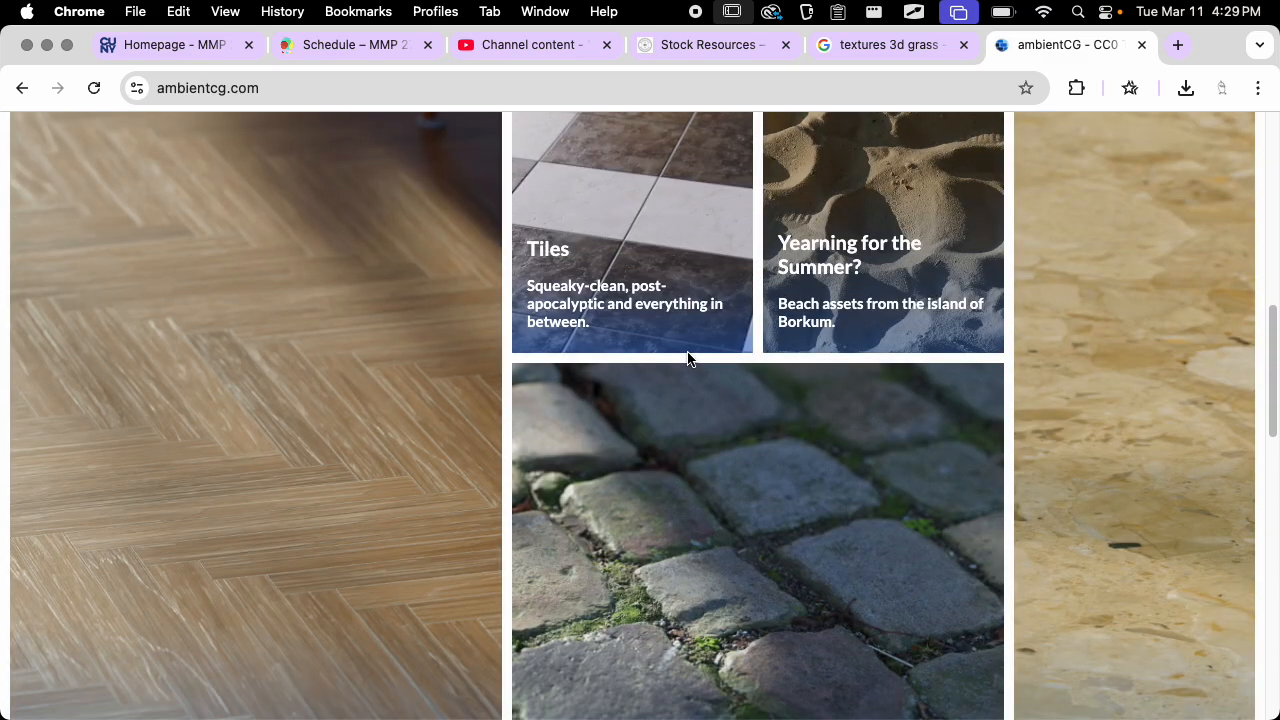
pyautogui.scroll(-8, 688, 360)
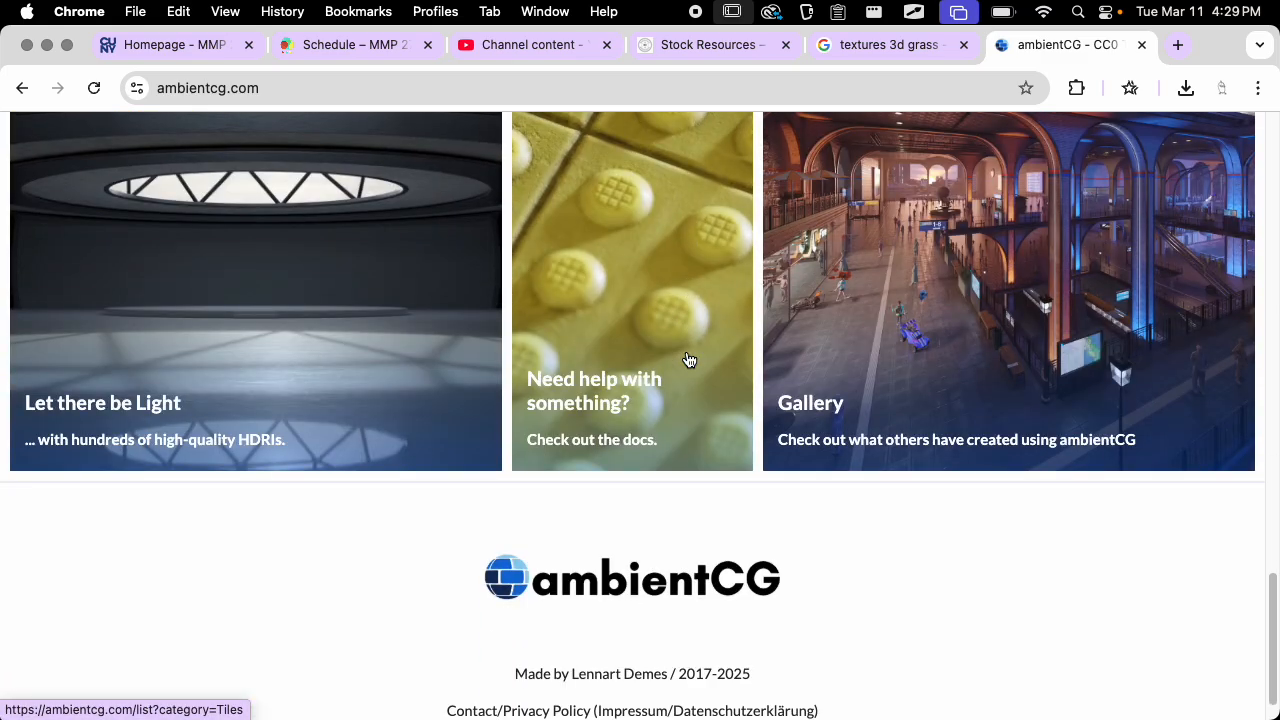
pyautogui.scroll(20, 686, 360)
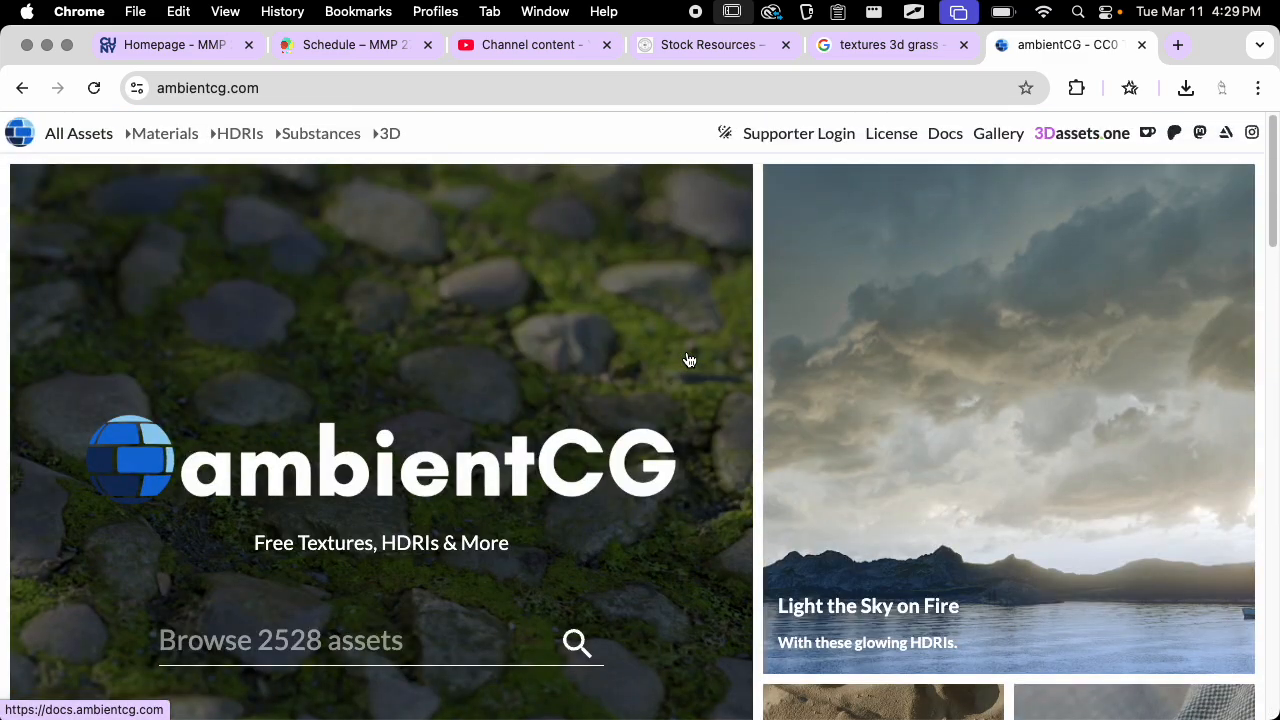
pyautogui.click(156, 137)
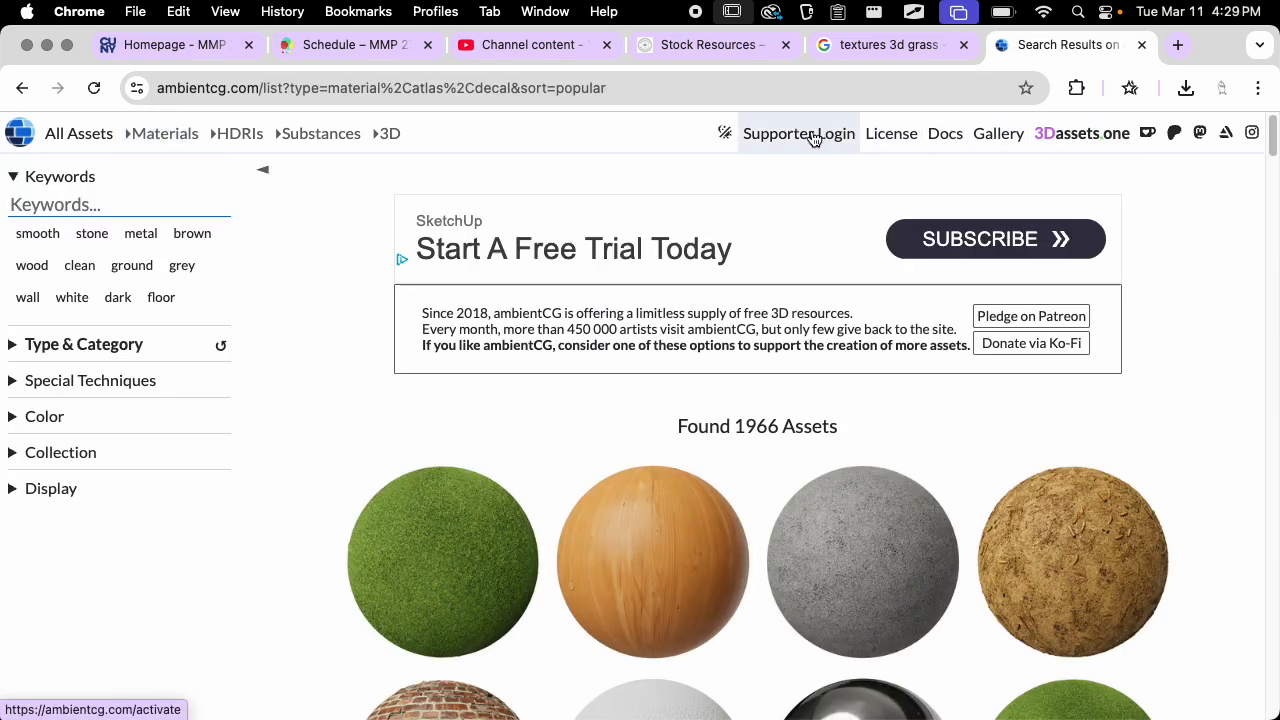
pyautogui.click(101, 204)
pyautogui.scroll(-3, 726, 429)
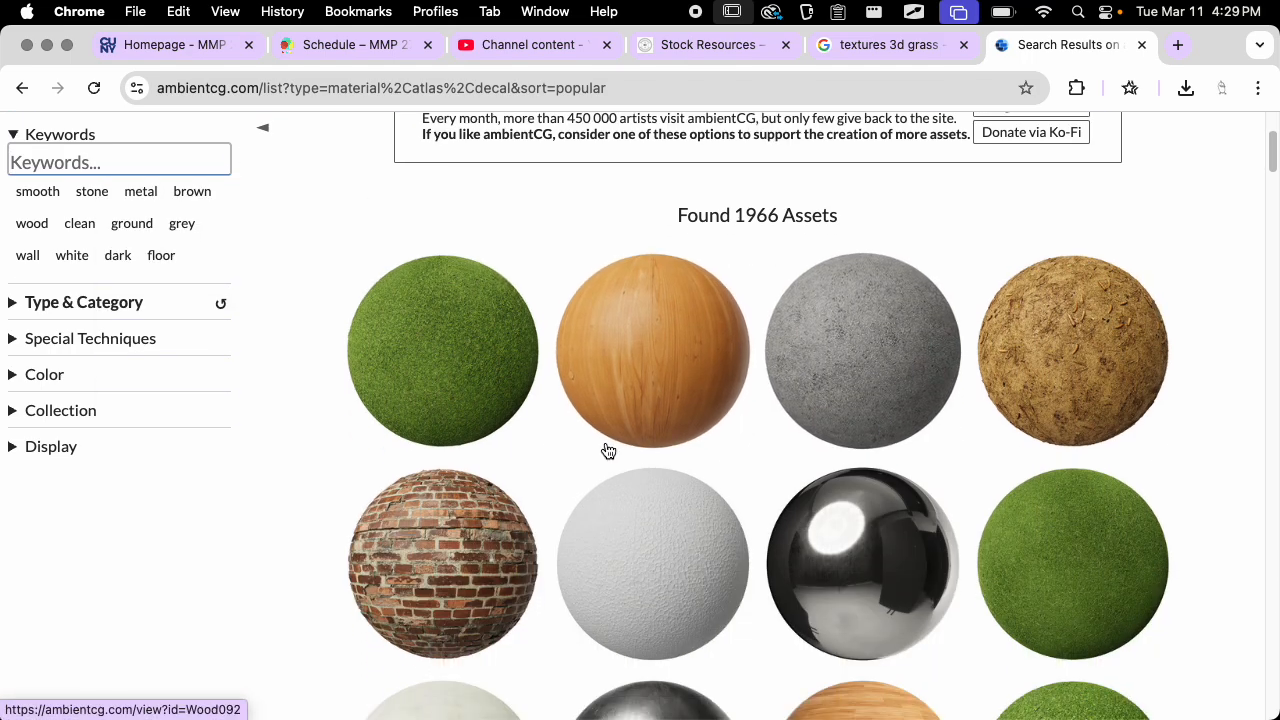
pyautogui.click(517, 540)
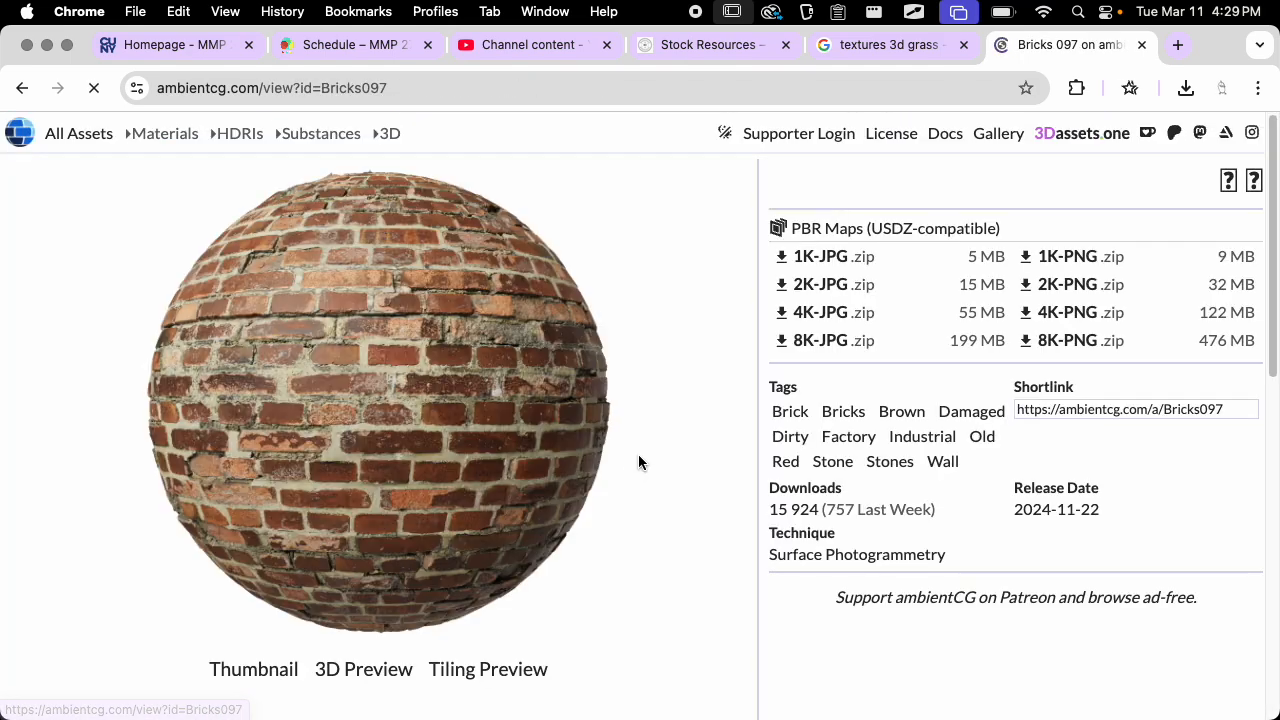
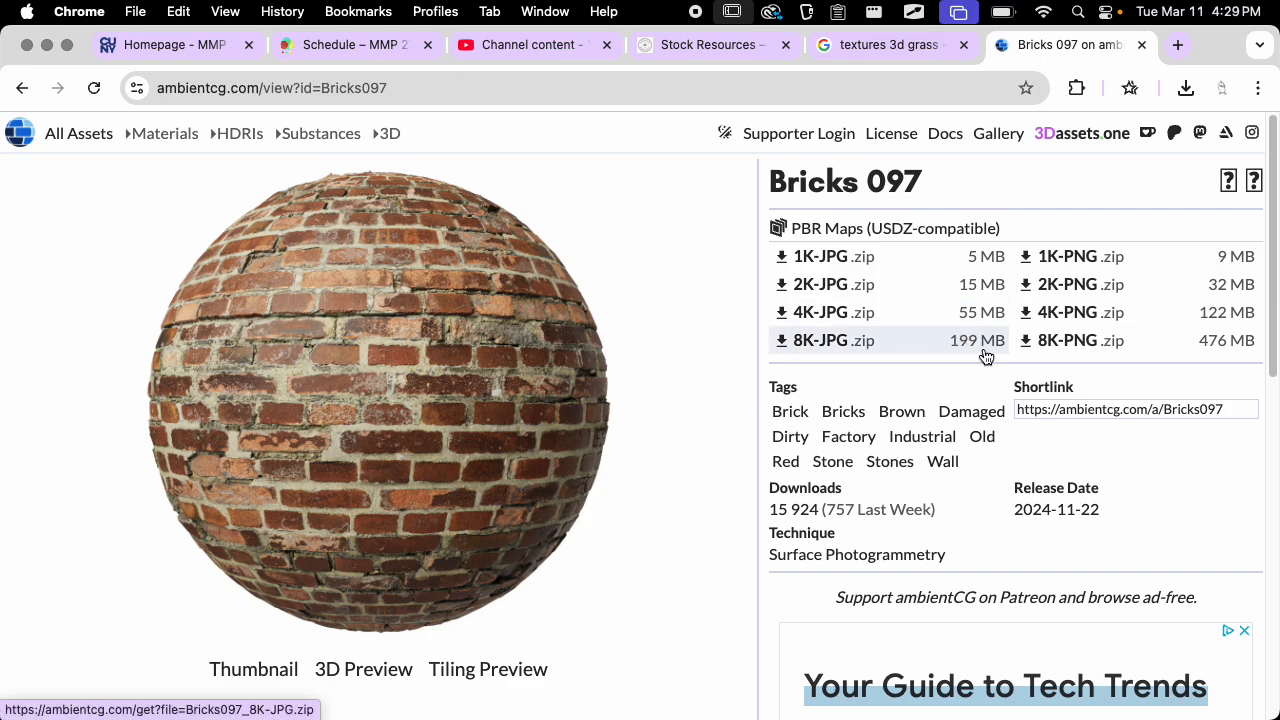
# Review the Bricks 097 download options and download the 1K-JPG zip archive
pyautogui.scroll(-1, 950, 287)
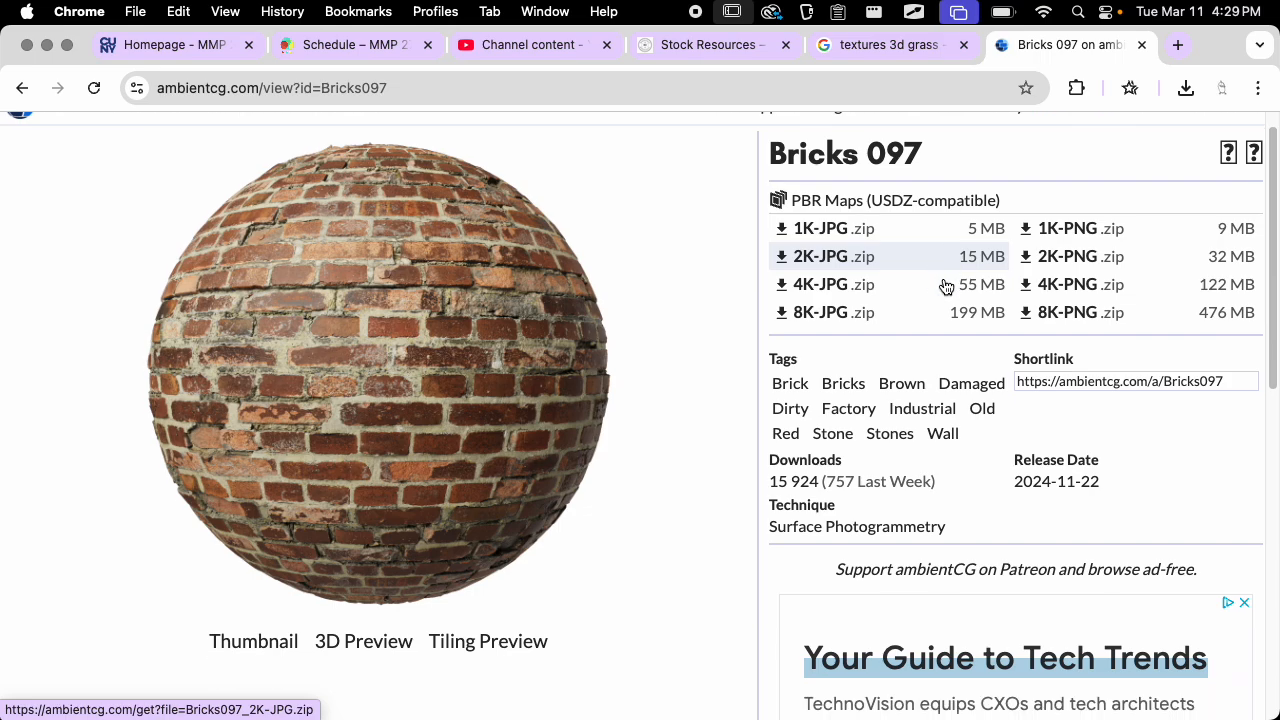
pyautogui.scroll(1, 946, 287)
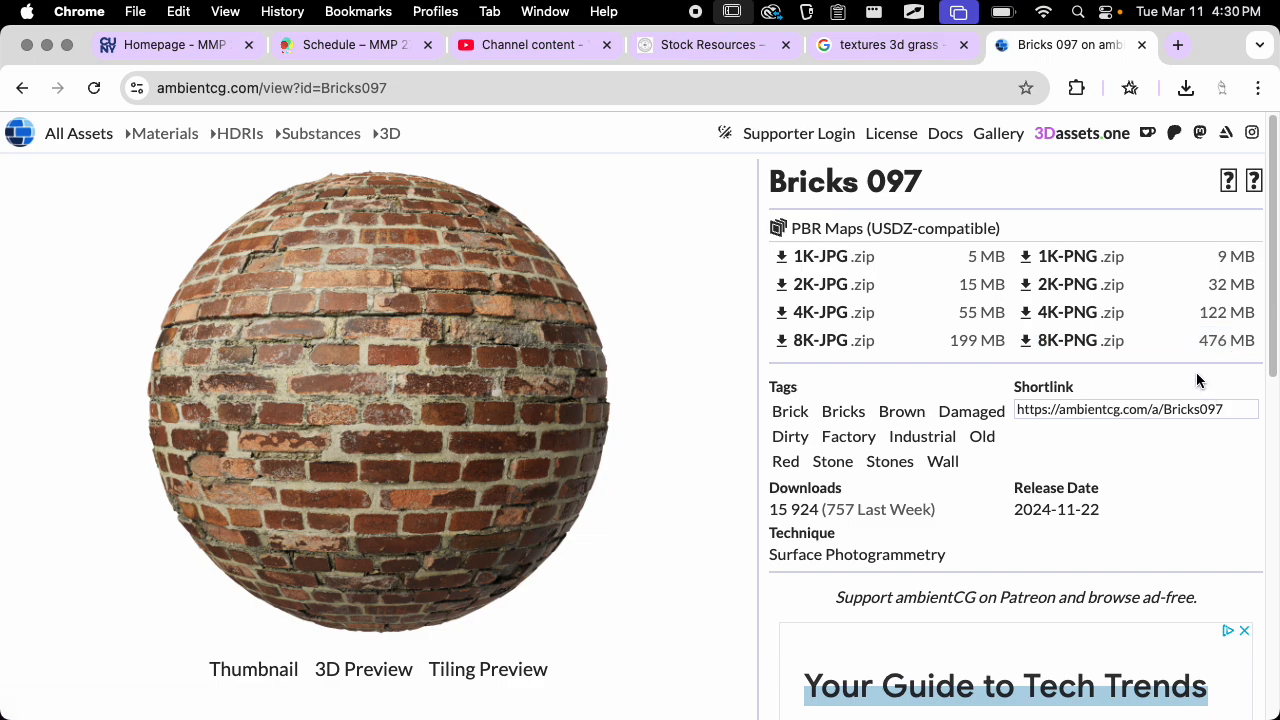
pyautogui.scroll(-4, 1032, 482)
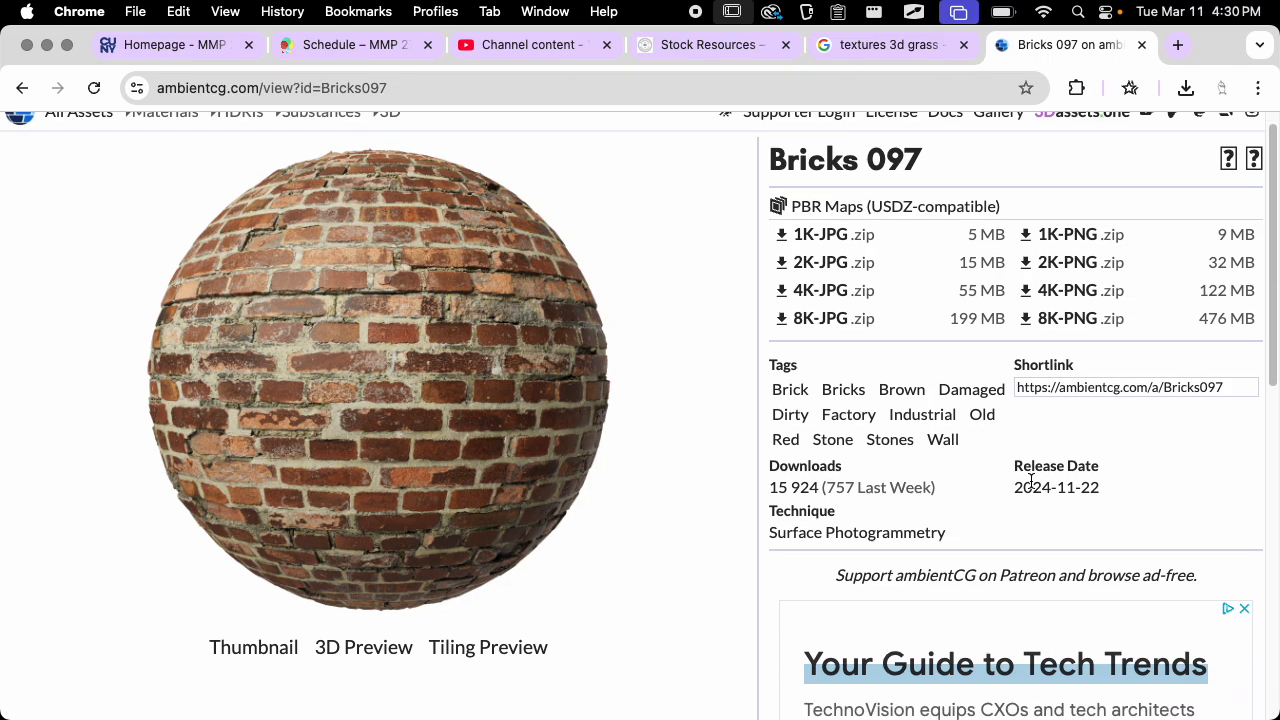
pyautogui.scroll(4, 1032, 485)
pyautogui.scroll(-10, 1032, 485)
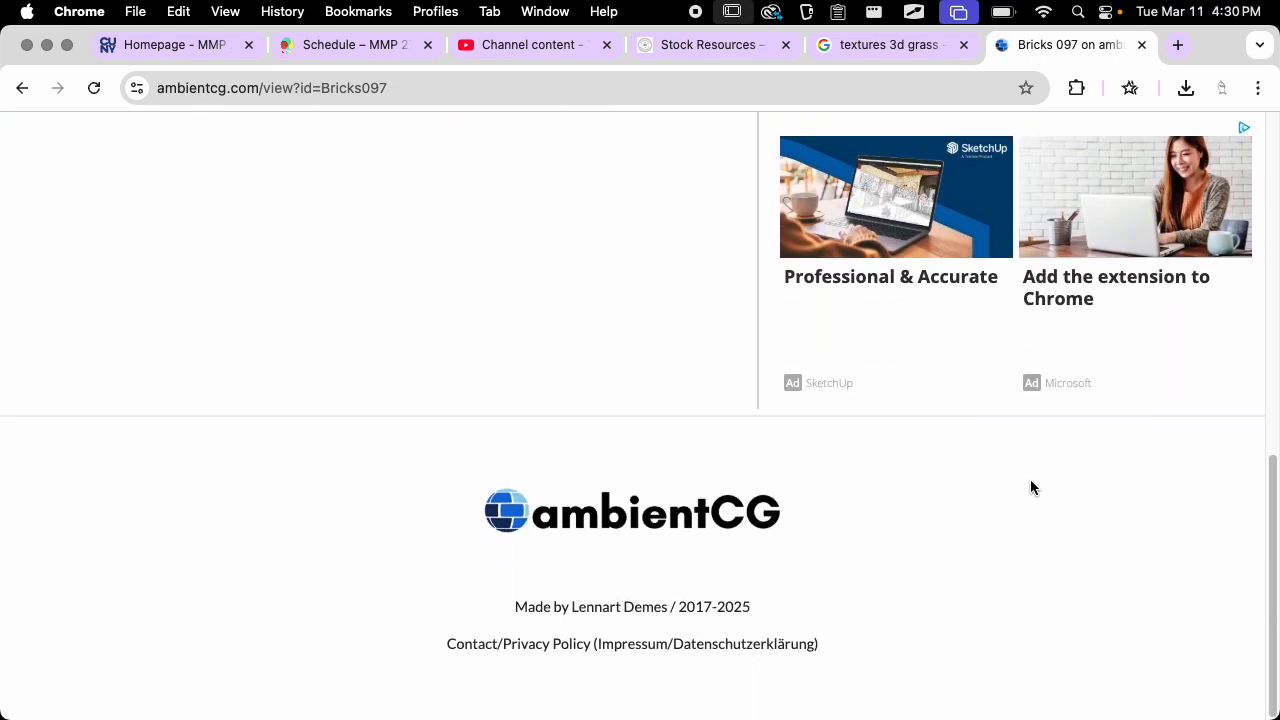
pyautogui.scroll(10, 1031, 487)
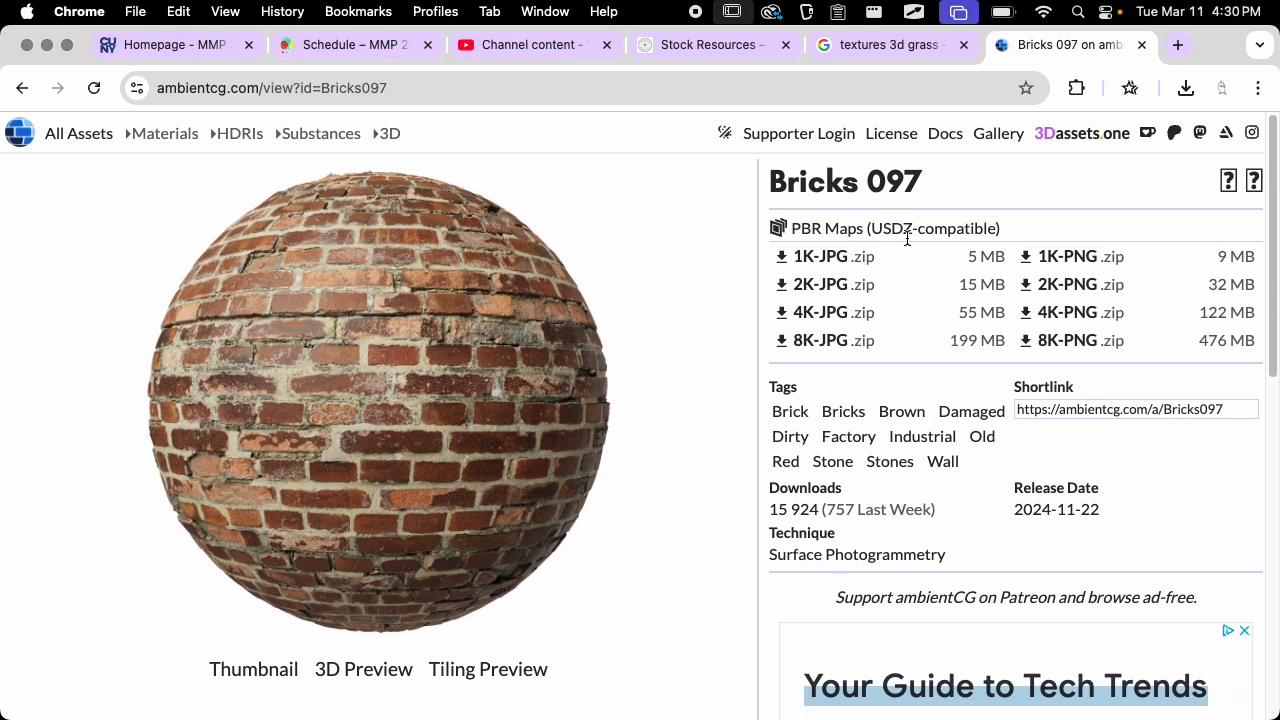
pyautogui.click(860, 263)
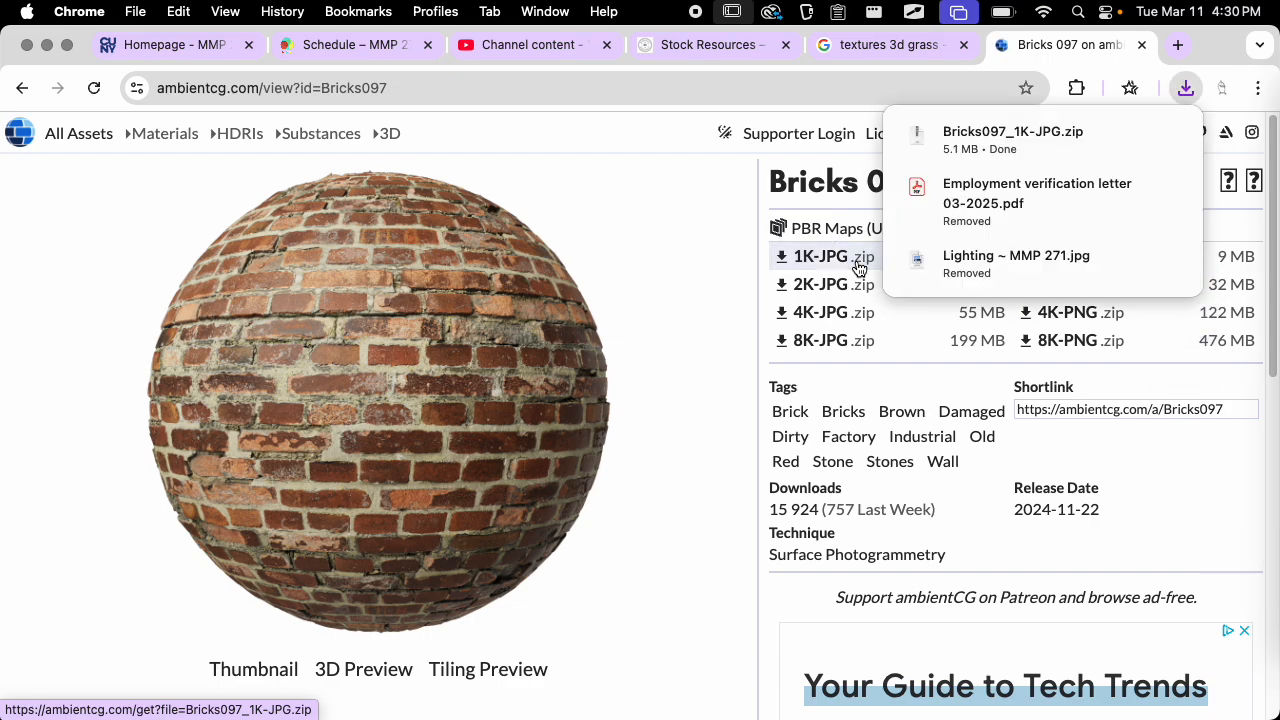
# Switch to Finder, show the Downloads folder in a new tab and extract Bricks097_1K-JPG.zip
pyautogui.press('super+Tab')
pyautogui.press('super+Tab')
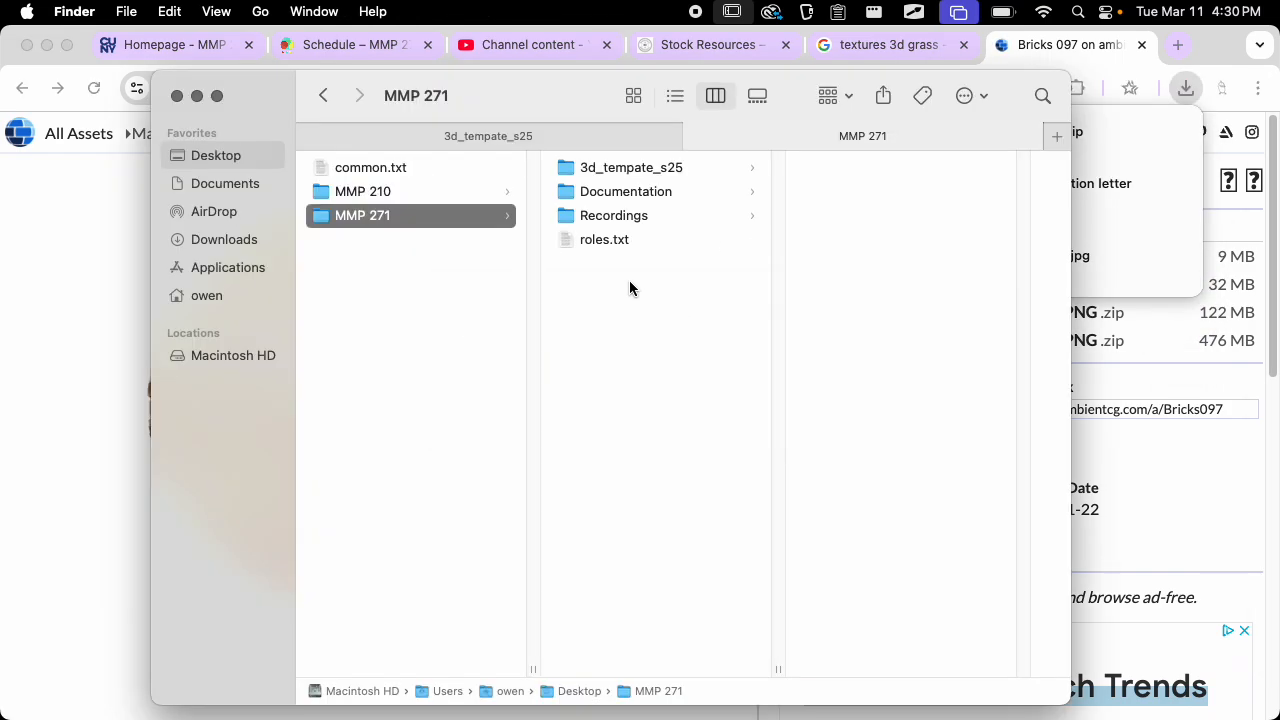
pyautogui.press('super+t')
pyautogui.click(240, 239)
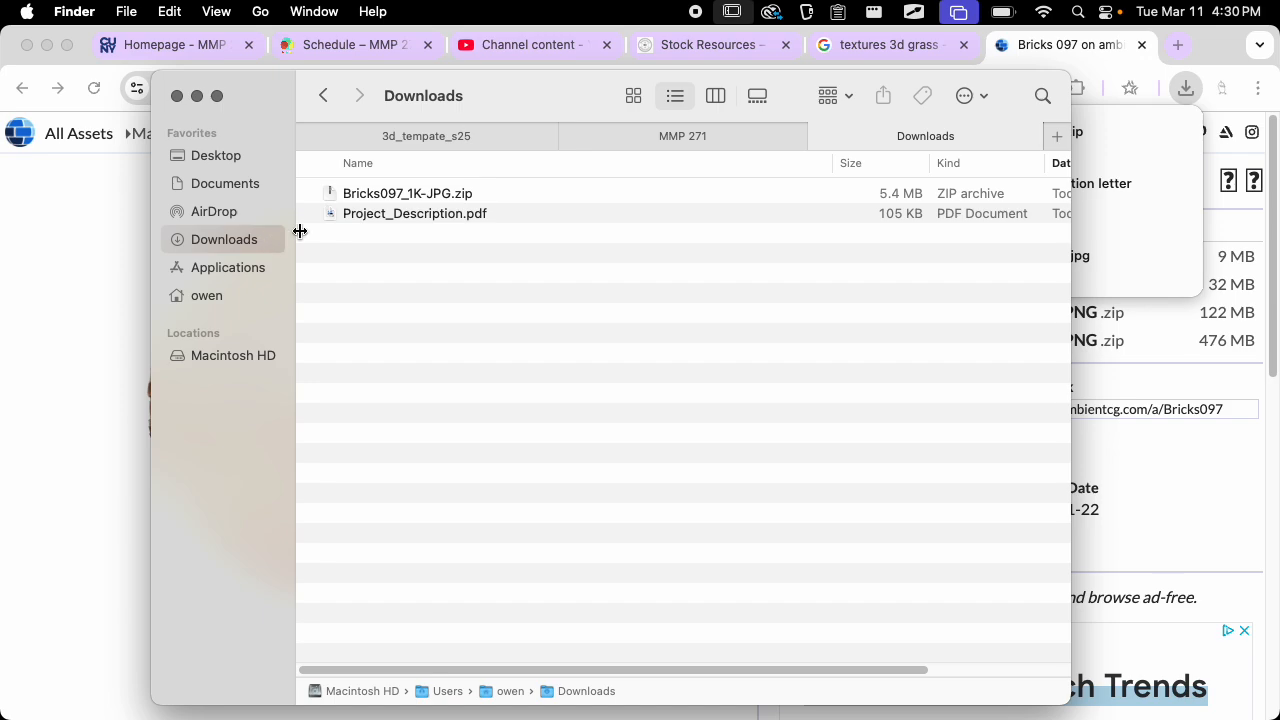
pyautogui.click(418, 215)
pyautogui.doubleClick(414, 194)
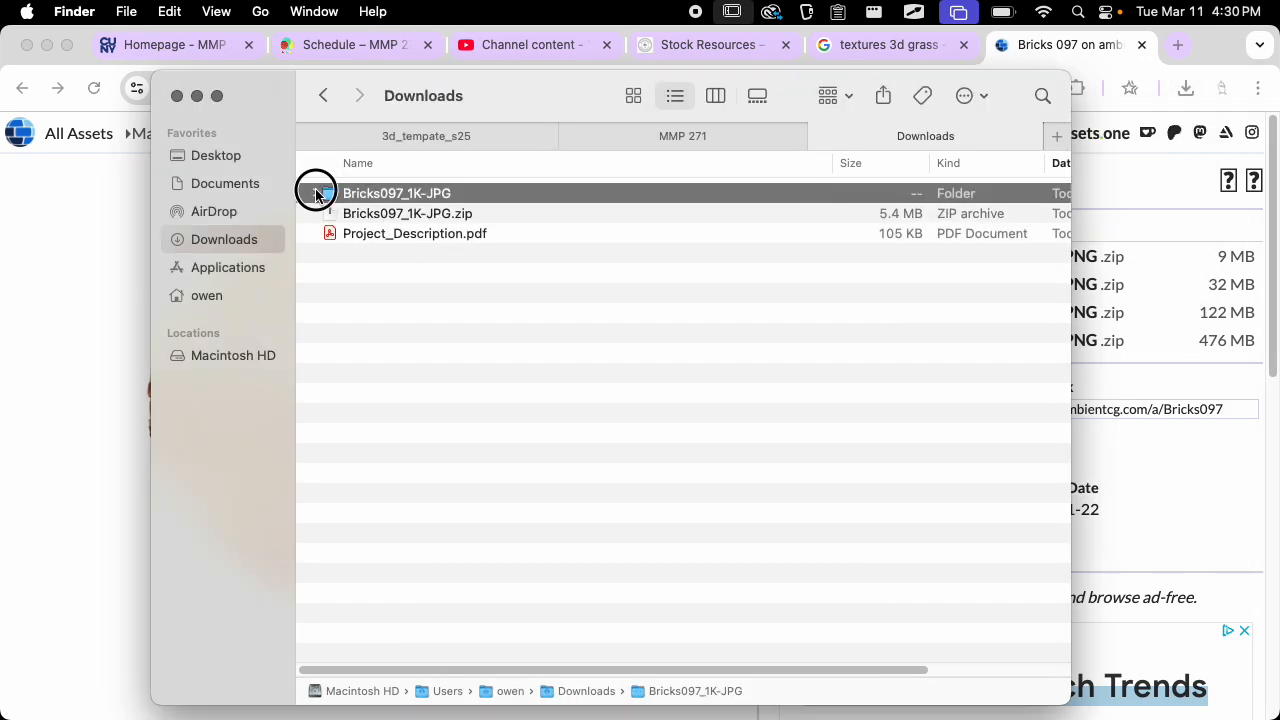
# Expand the extracted Bricks097_1K-JPG folder and preview Bricks097_1K-JPG_Color.jpg
pyautogui.click(315, 193)
pyautogui.click(420, 215)
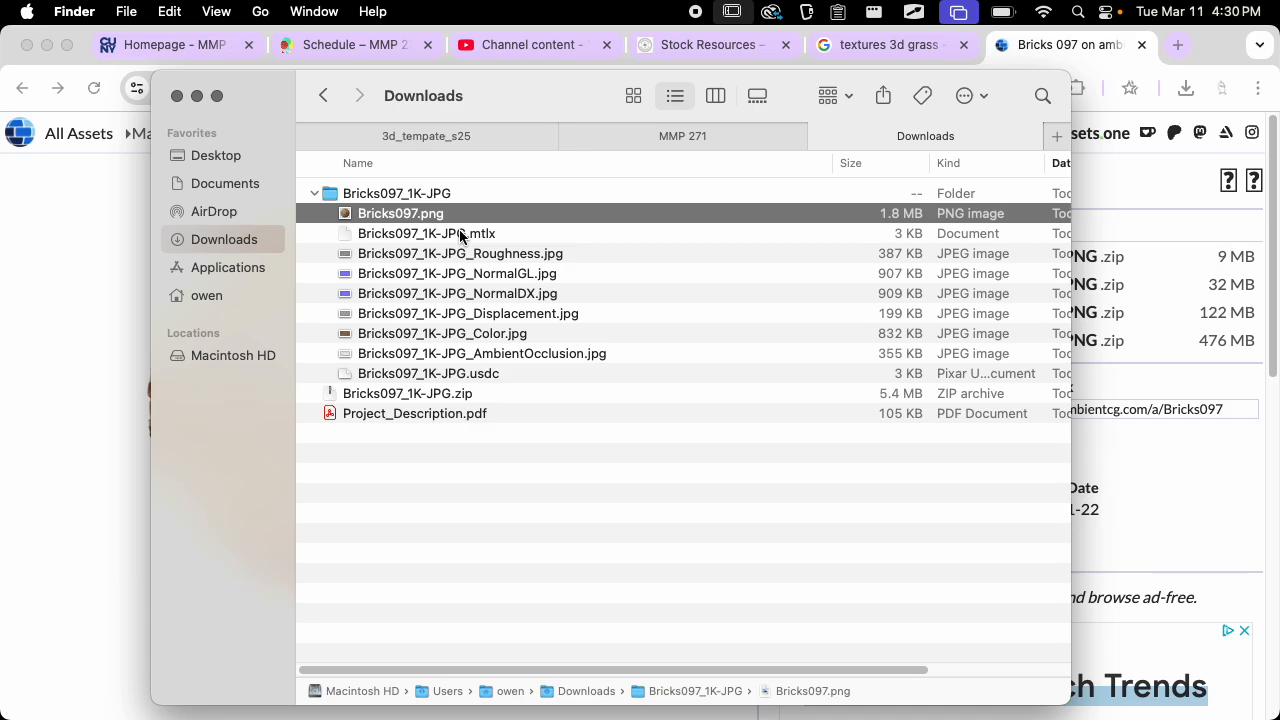
pyautogui.press('Down')
pyautogui.press('Down')
pyautogui.press('Down')
pyautogui.press('Down')
pyautogui.press('Down')
pyautogui.press('Down')
pyautogui.press('space')
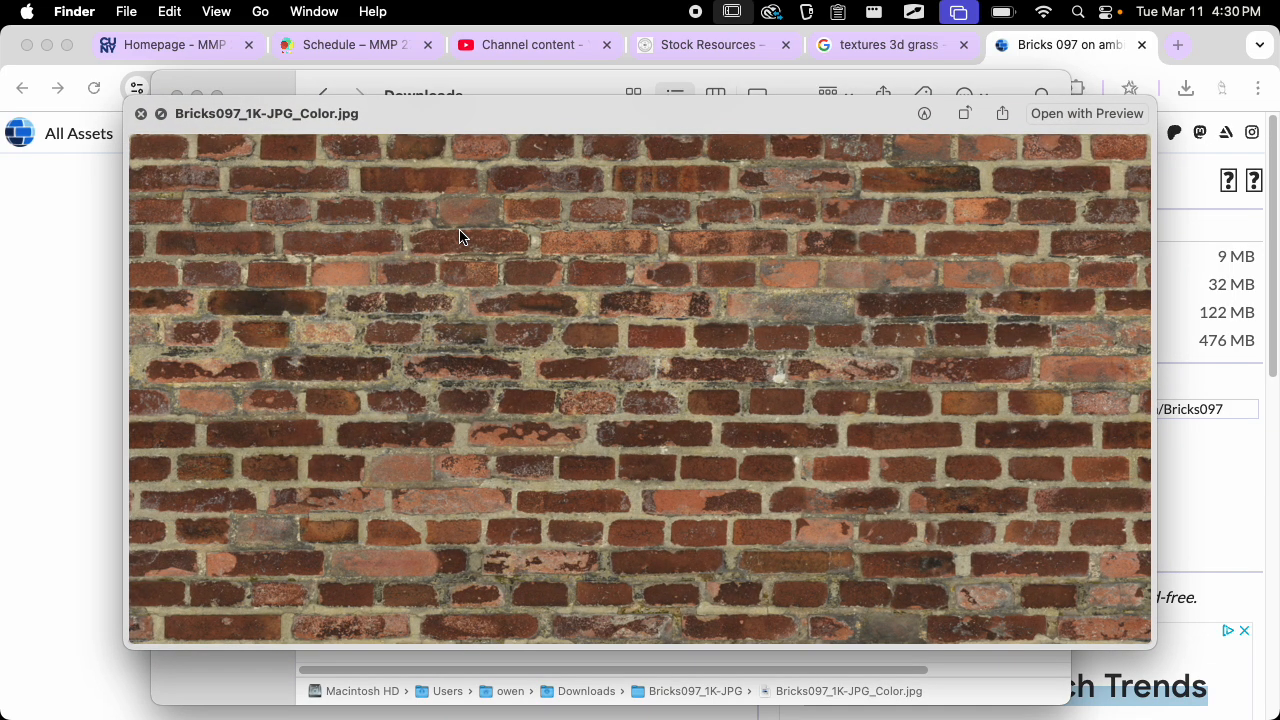
pyautogui.press('space')
pyautogui.press('super+Tab')
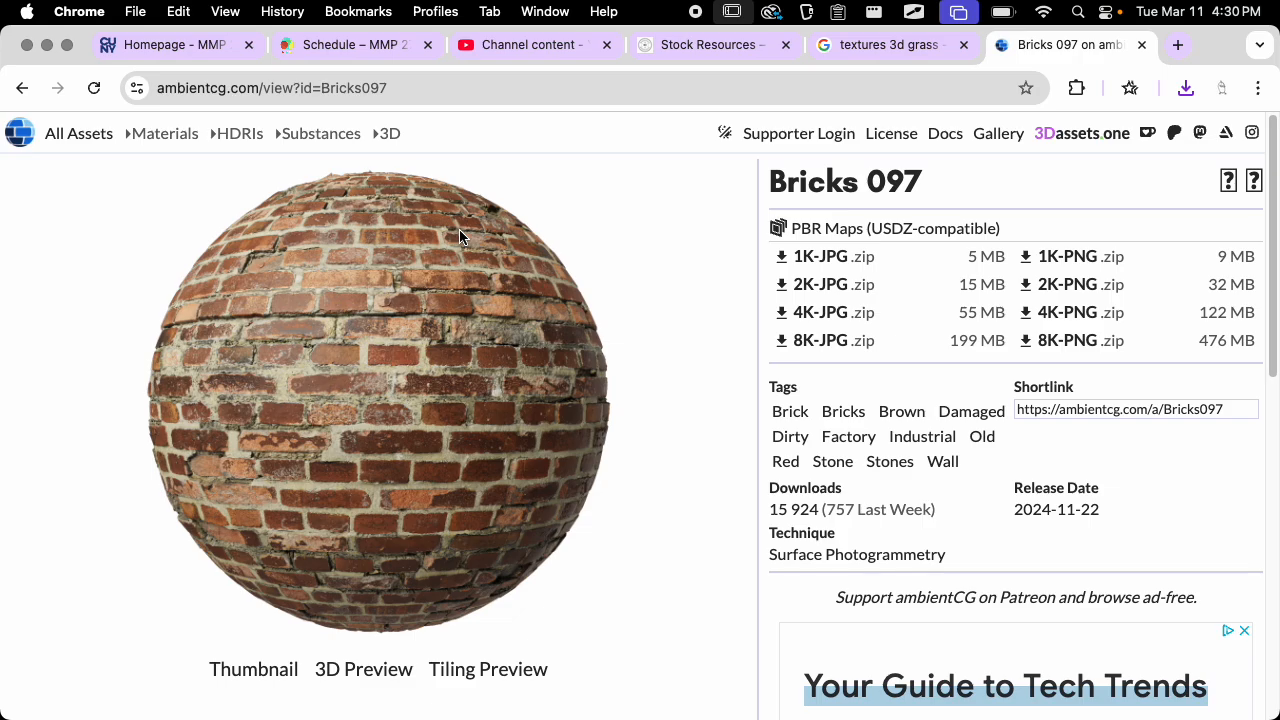
pyautogui.scroll(-5, 459, 236)
pyautogui.scroll(4, 459, 236)
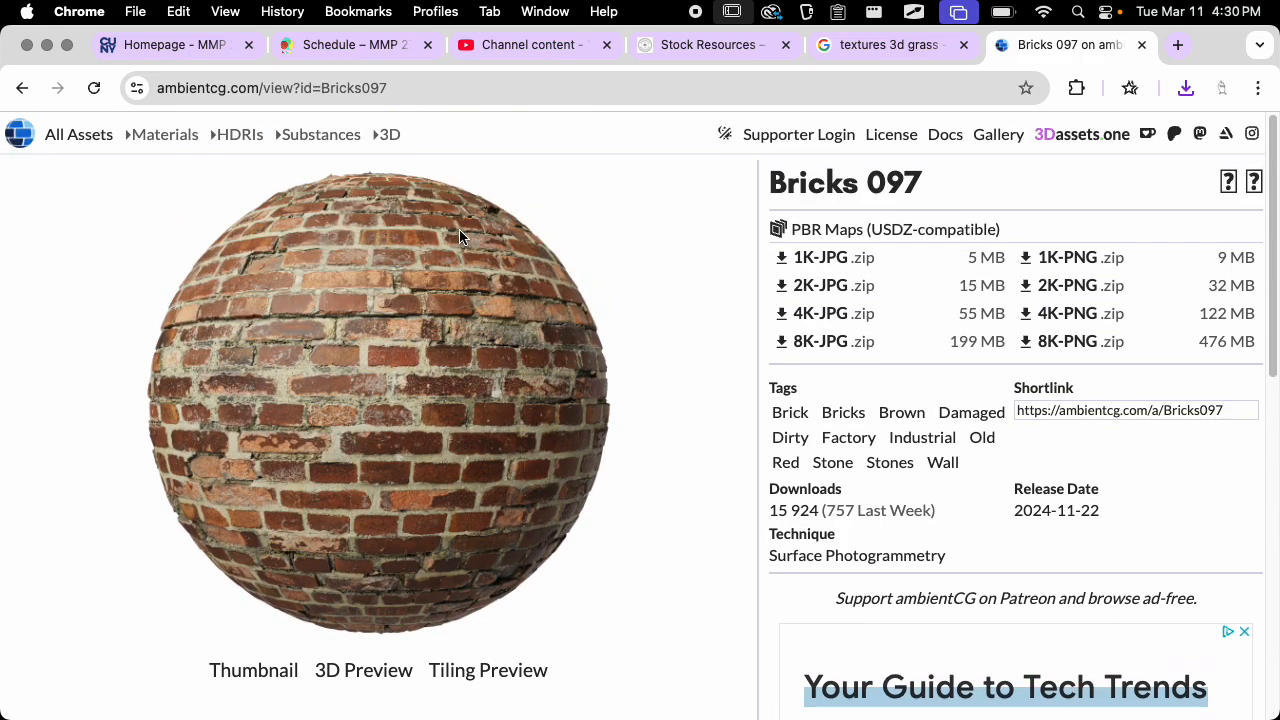
pyautogui.scroll(-10, 459, 236)
pyautogui.scroll(10, 459, 236)
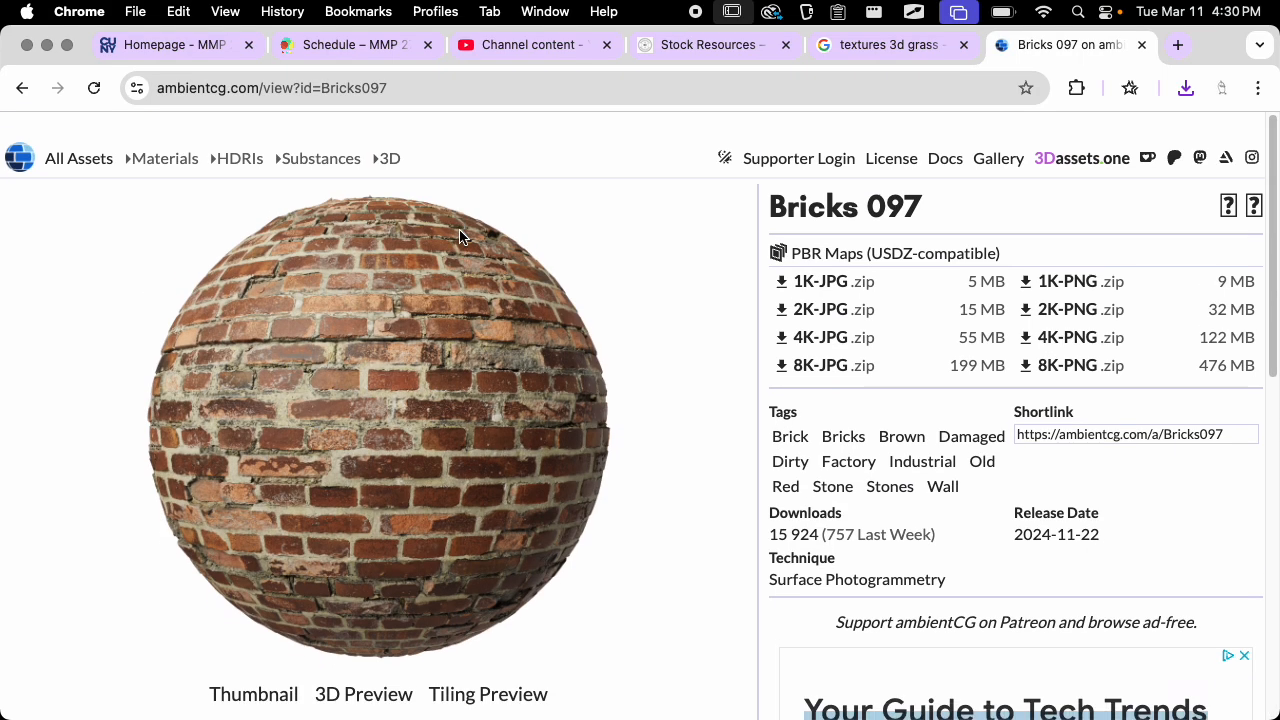
# Return to Finder, enlarge its window to fill the screen and show the Bricks097 texture files in column view
pyautogui.press('super+Tab')
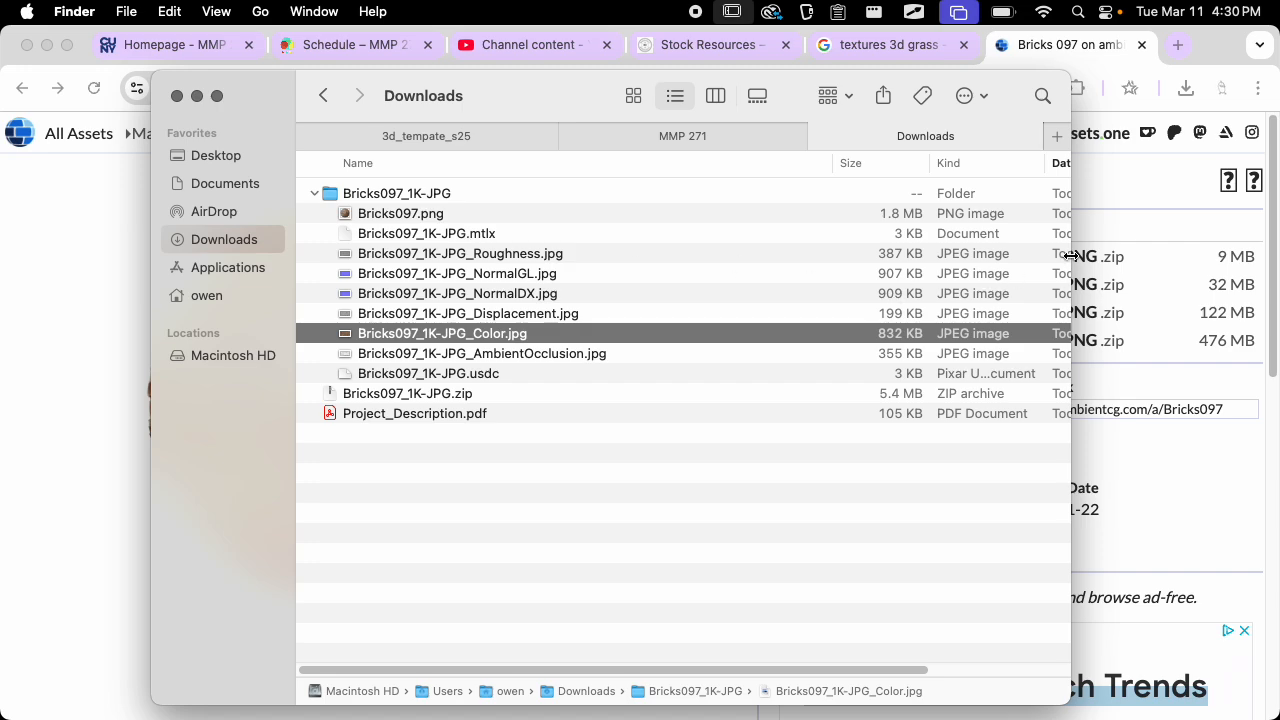
pyautogui.hotkey('ctrl', 'alt', 'Return')
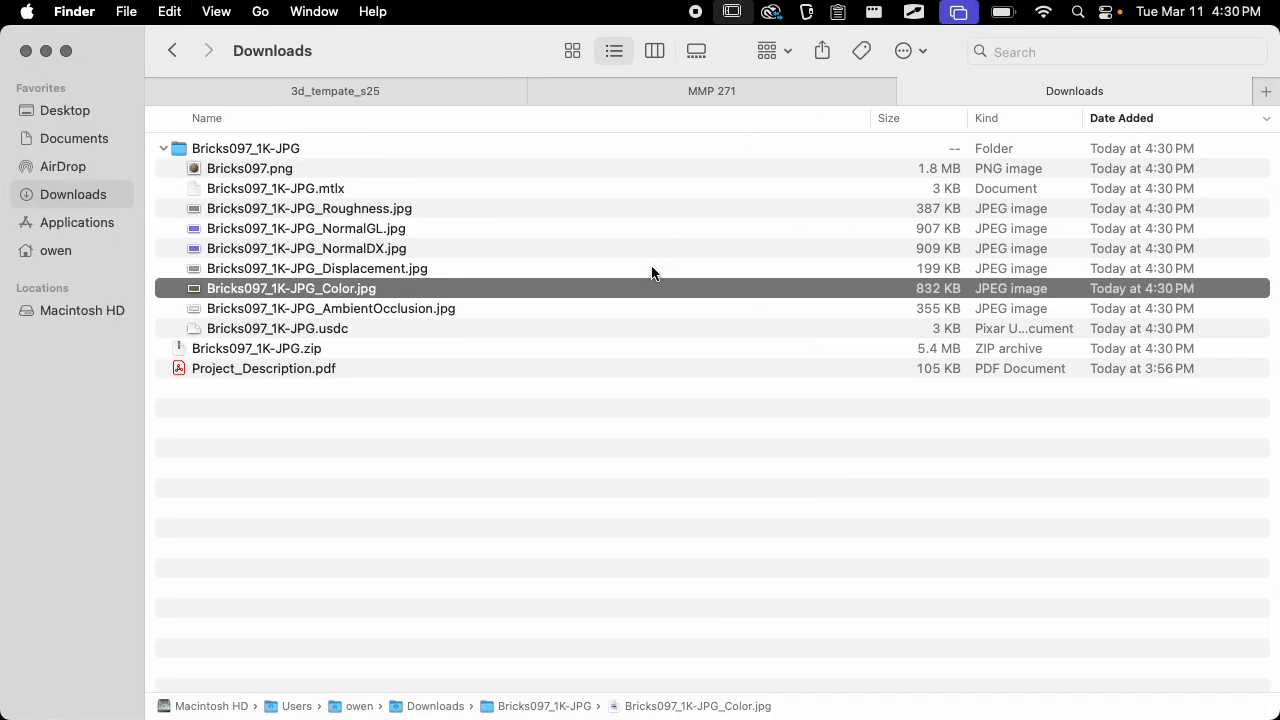
pyautogui.press('super+3')
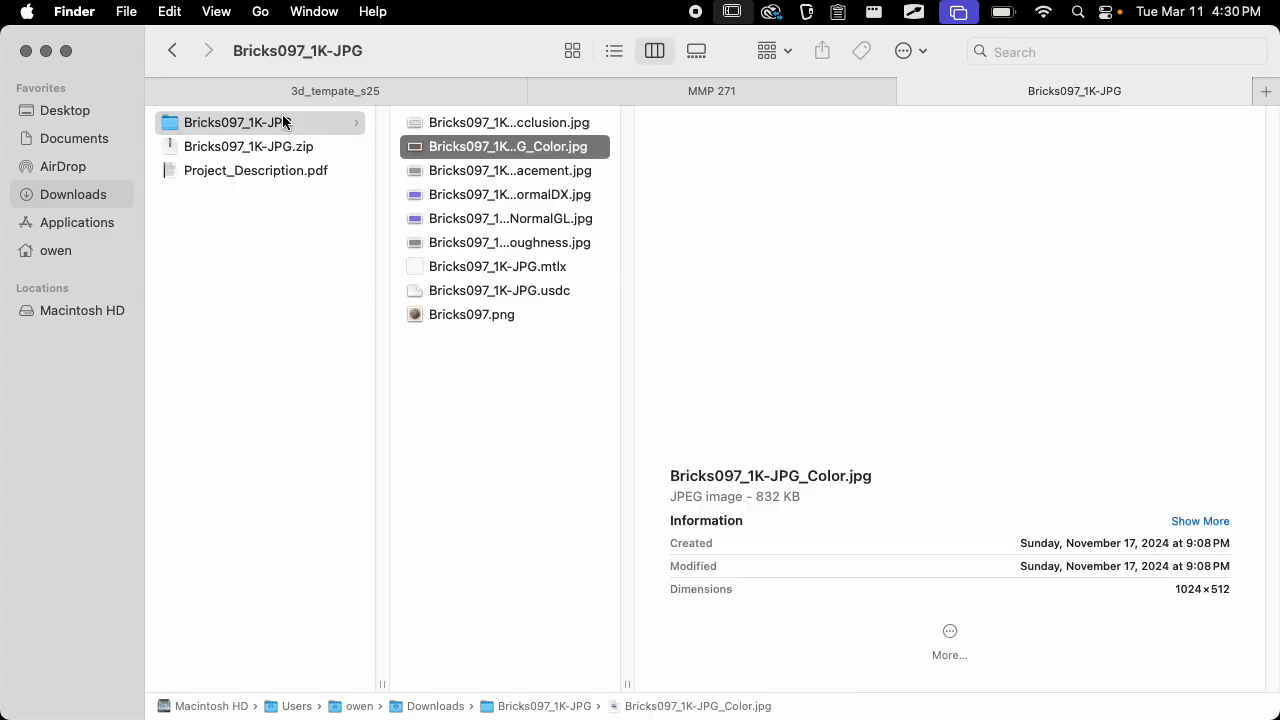
# Preview the Color, Displacement and NormalDX images of the Bricks097 texture set at full size
pyautogui.scroll(-2, 1129, 456)
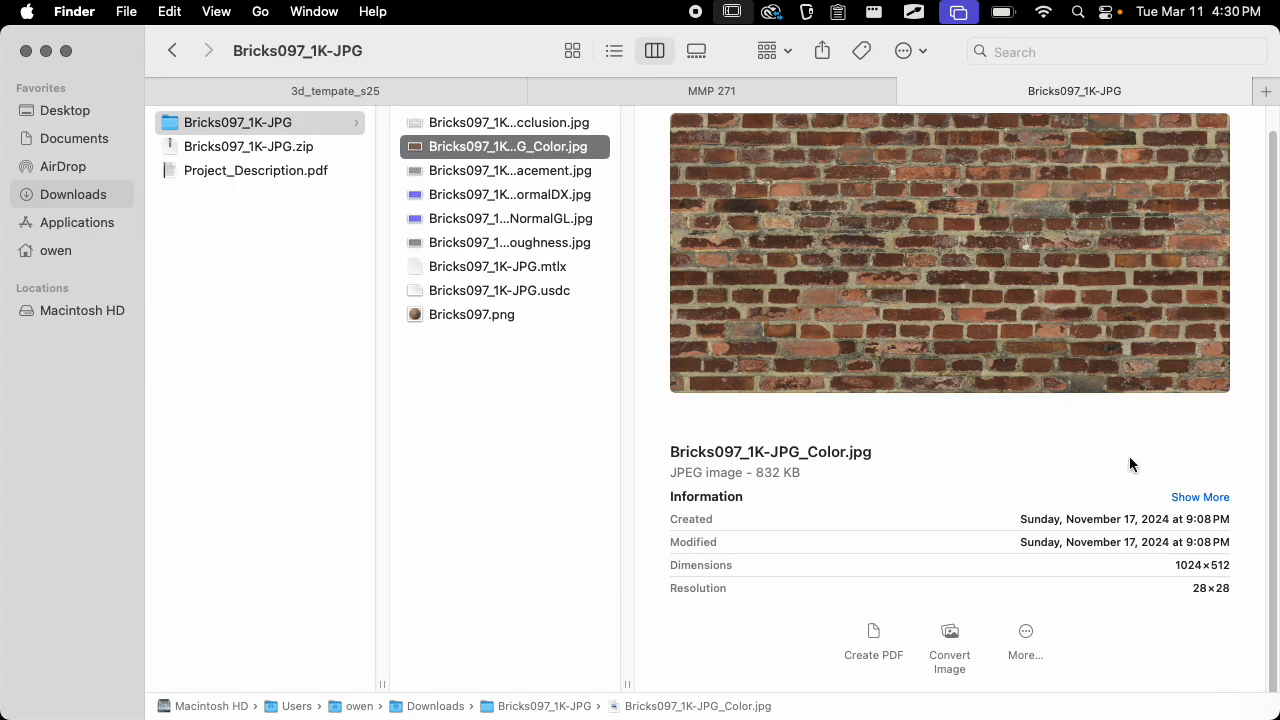
pyautogui.press('space')
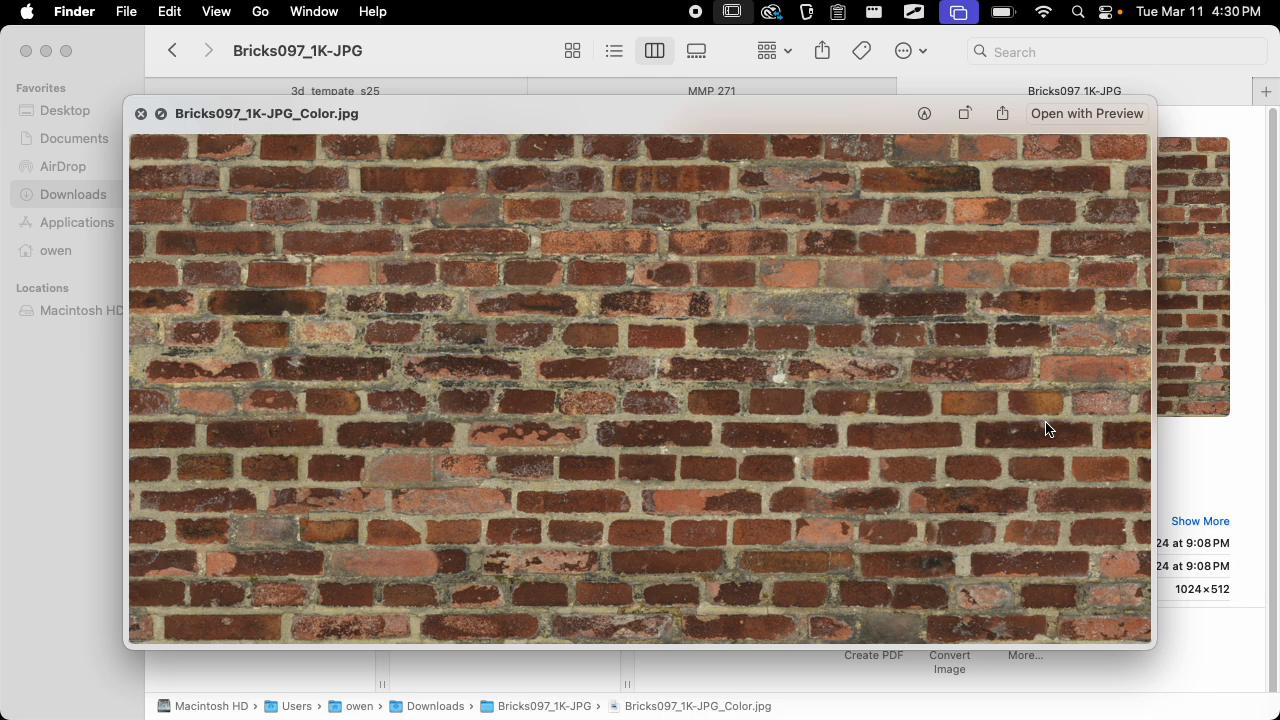
pyautogui.press('space')
pyautogui.press('Down')
pyautogui.press('space')
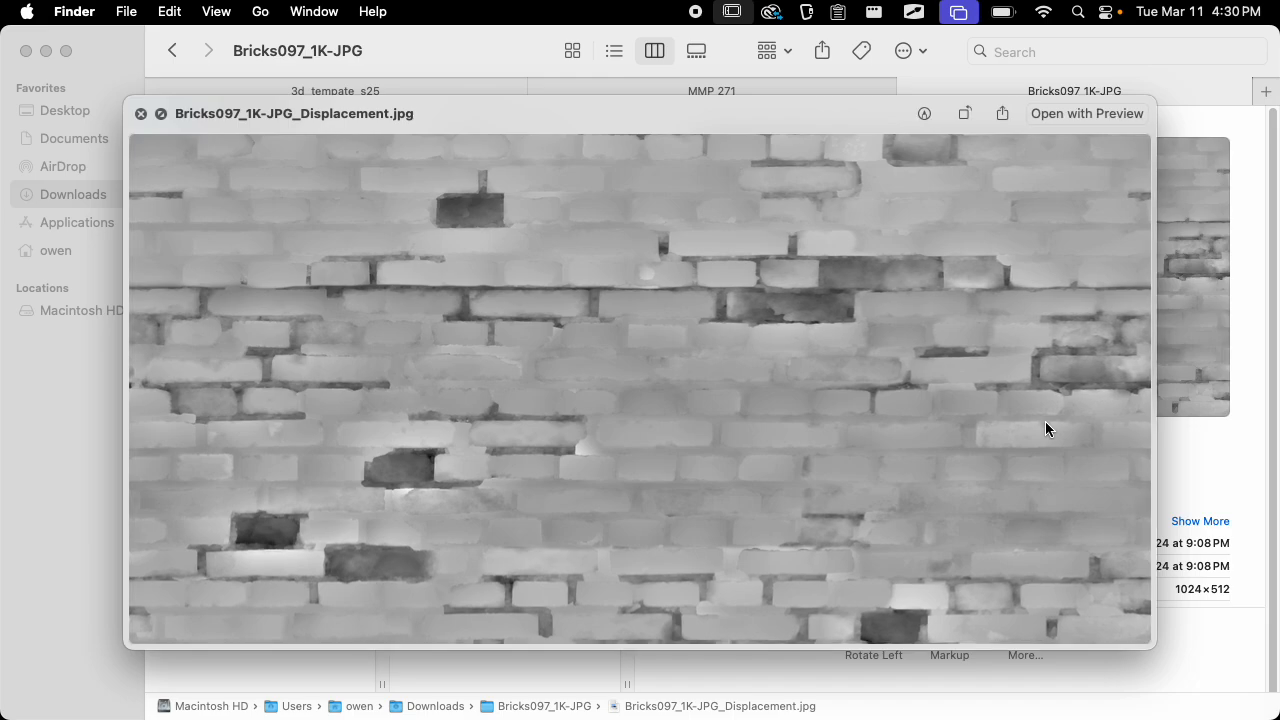
pyautogui.press('space')
pyautogui.press('Down')
pyautogui.press('space')
pyautogui.press('space')
# Preview the NormalGL and Roughness images of the Bricks097 texture set, and reselect the Color image
pyautogui.press('Down')
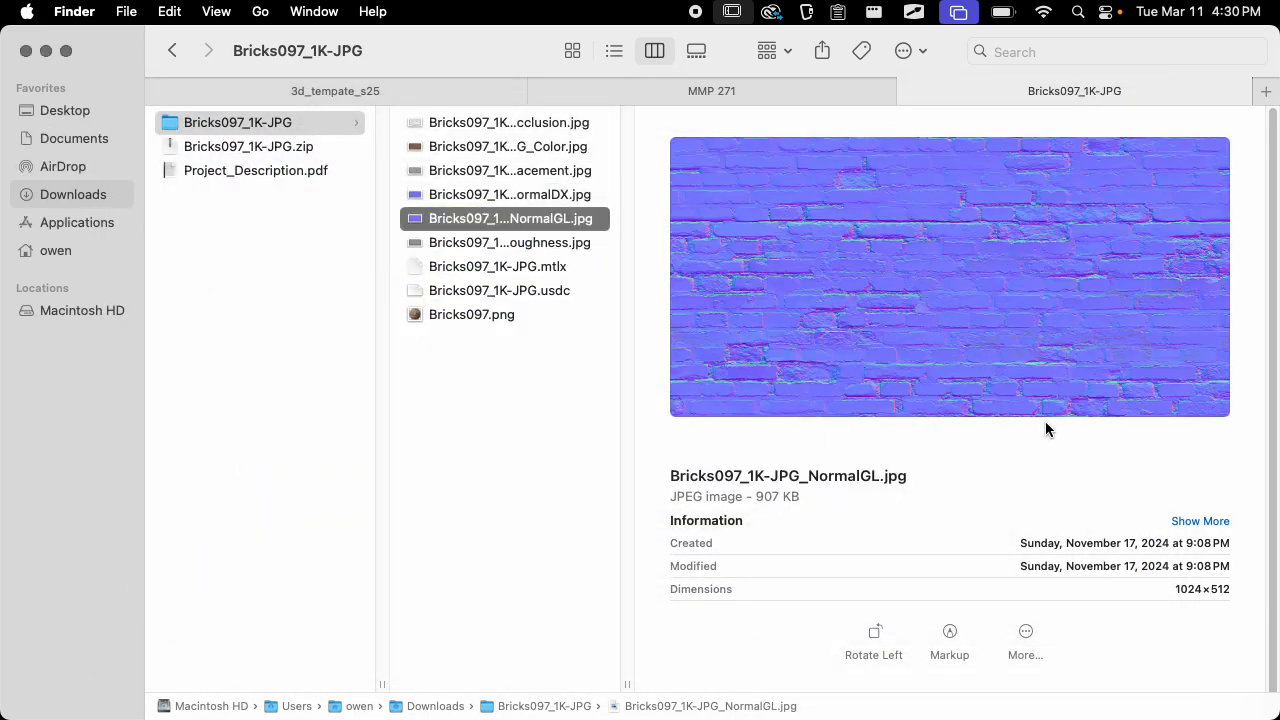
pyautogui.press('space')
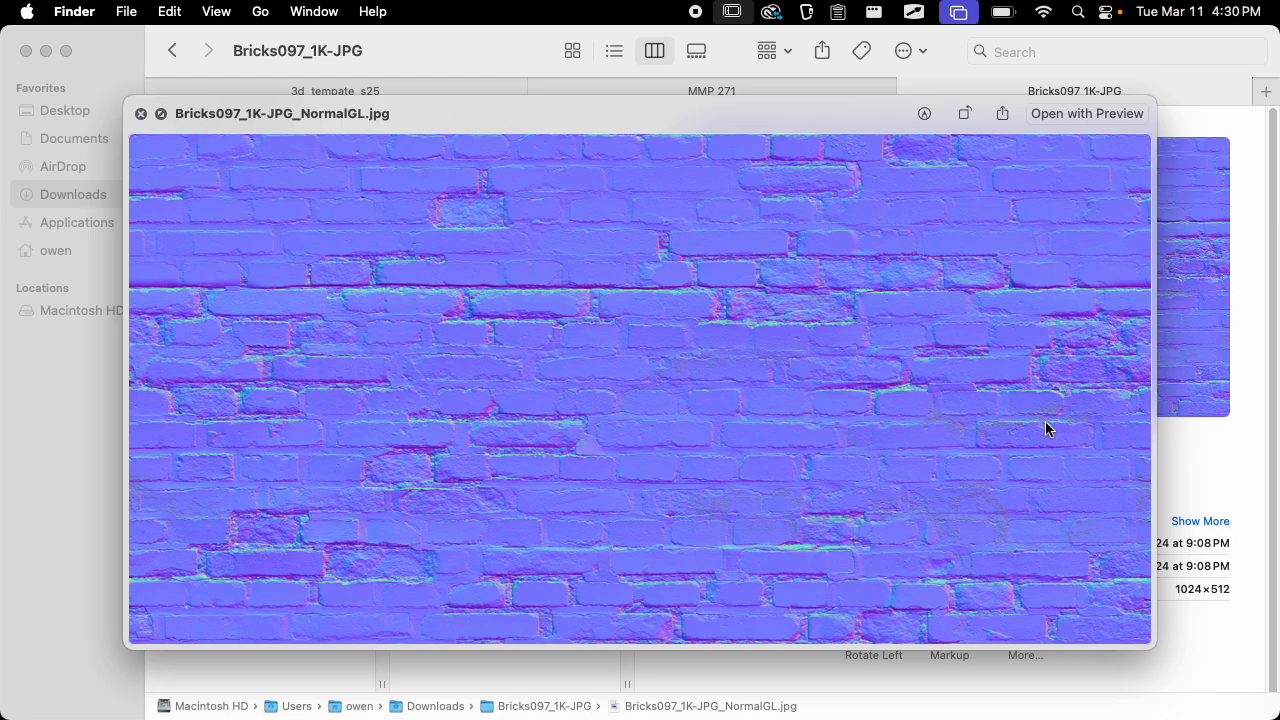
pyautogui.press('space')
pyautogui.press('Down')
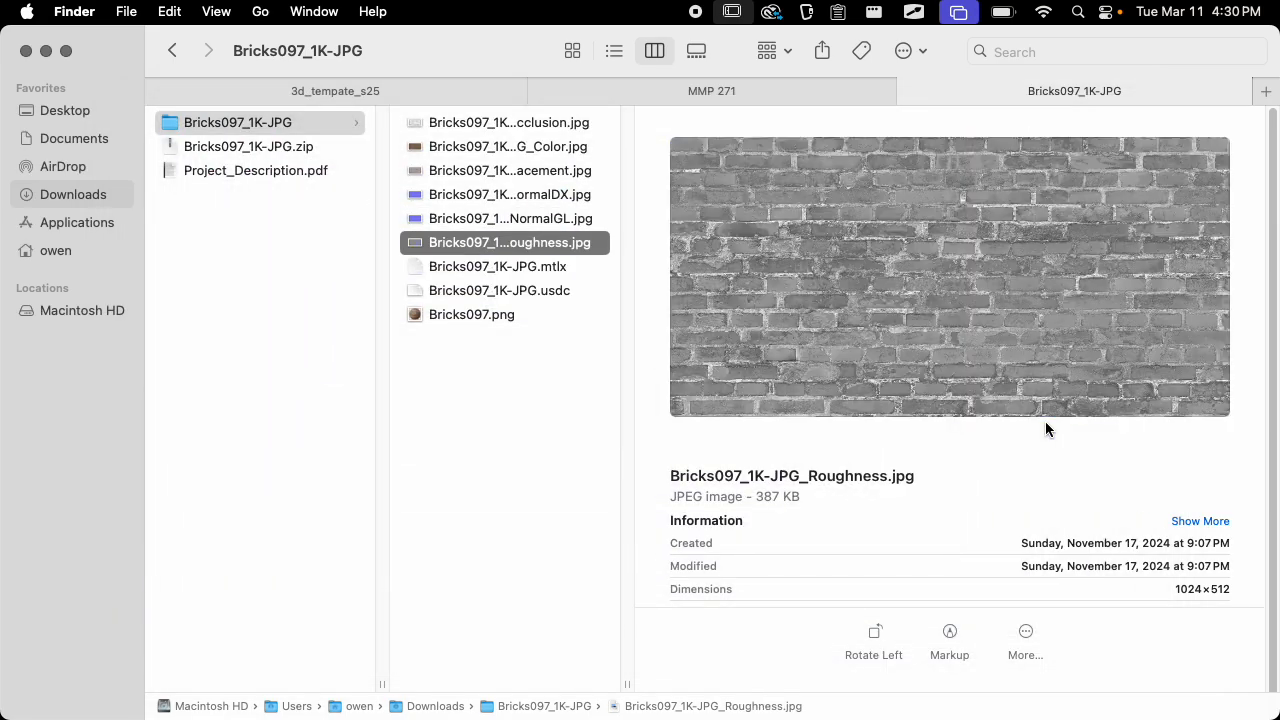
pyautogui.press('space')
pyautogui.press('space')
pyautogui.press('Up')
pyautogui.press('Up')
pyautogui.press('Up')
pyautogui.press('Up')
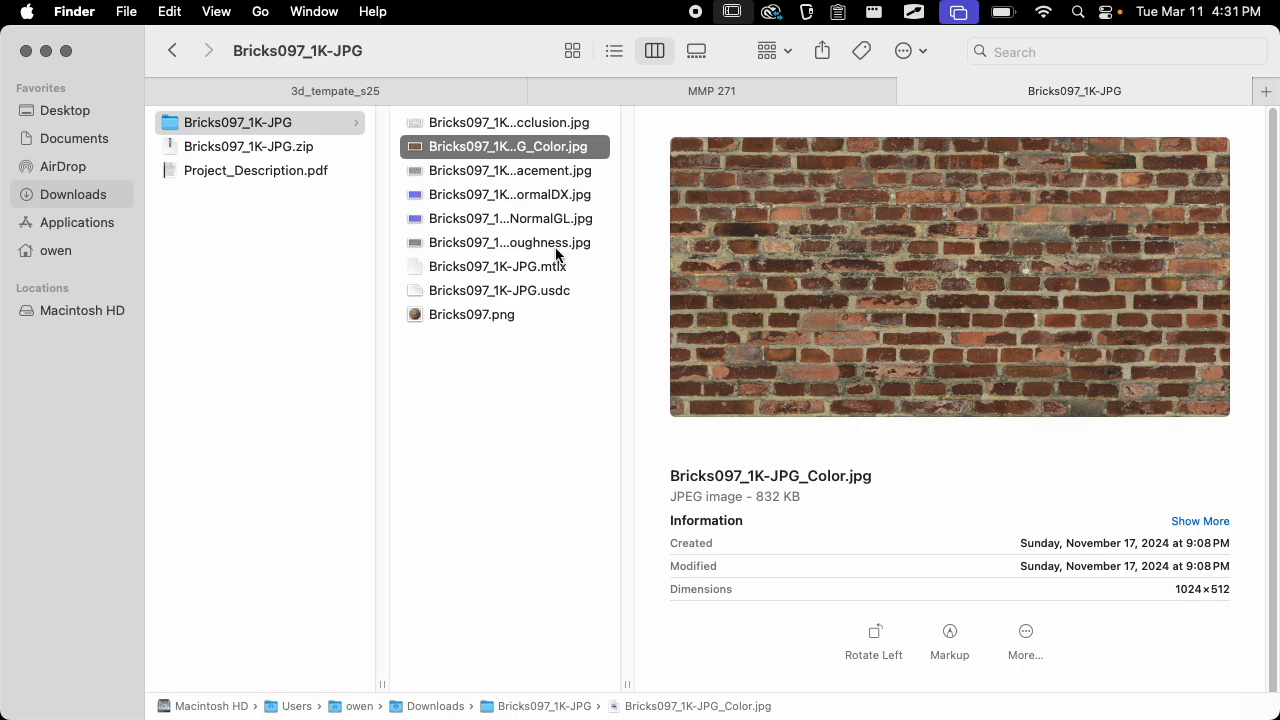
# Show the textures folder inside the 3d_tempate_s25 project folder
pyautogui.click(306, 131)
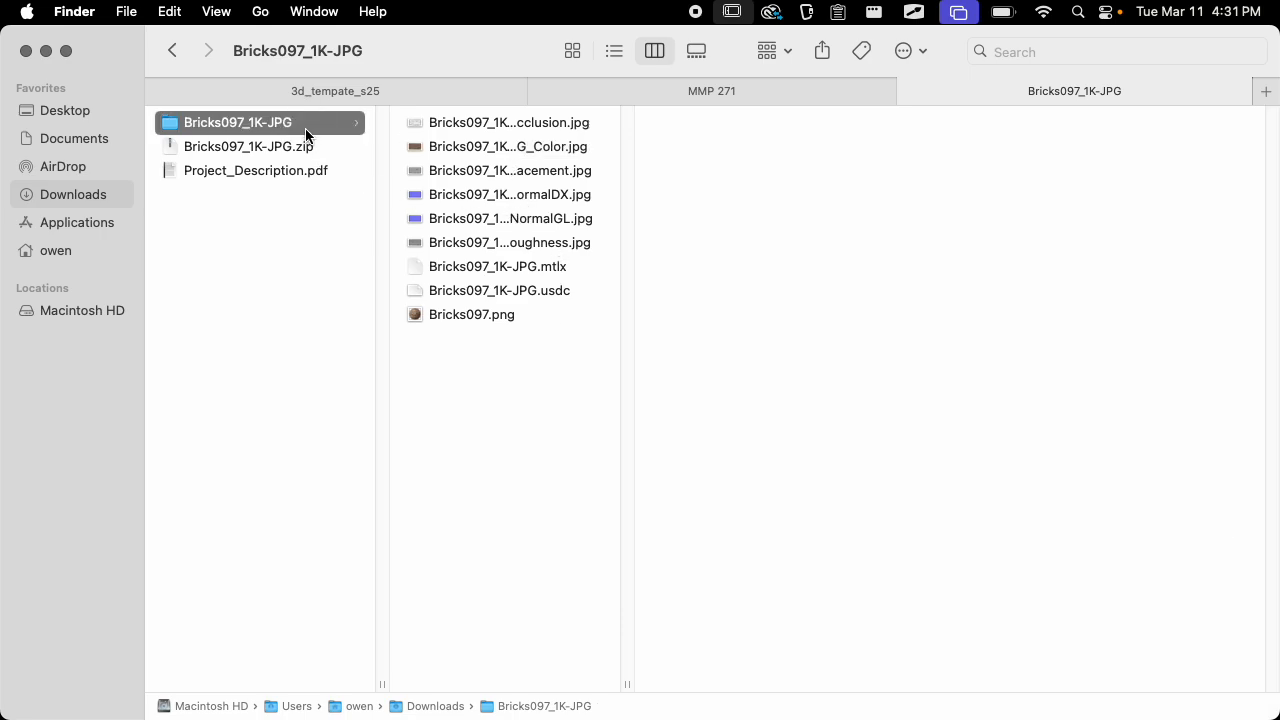
pyautogui.click(340, 93)
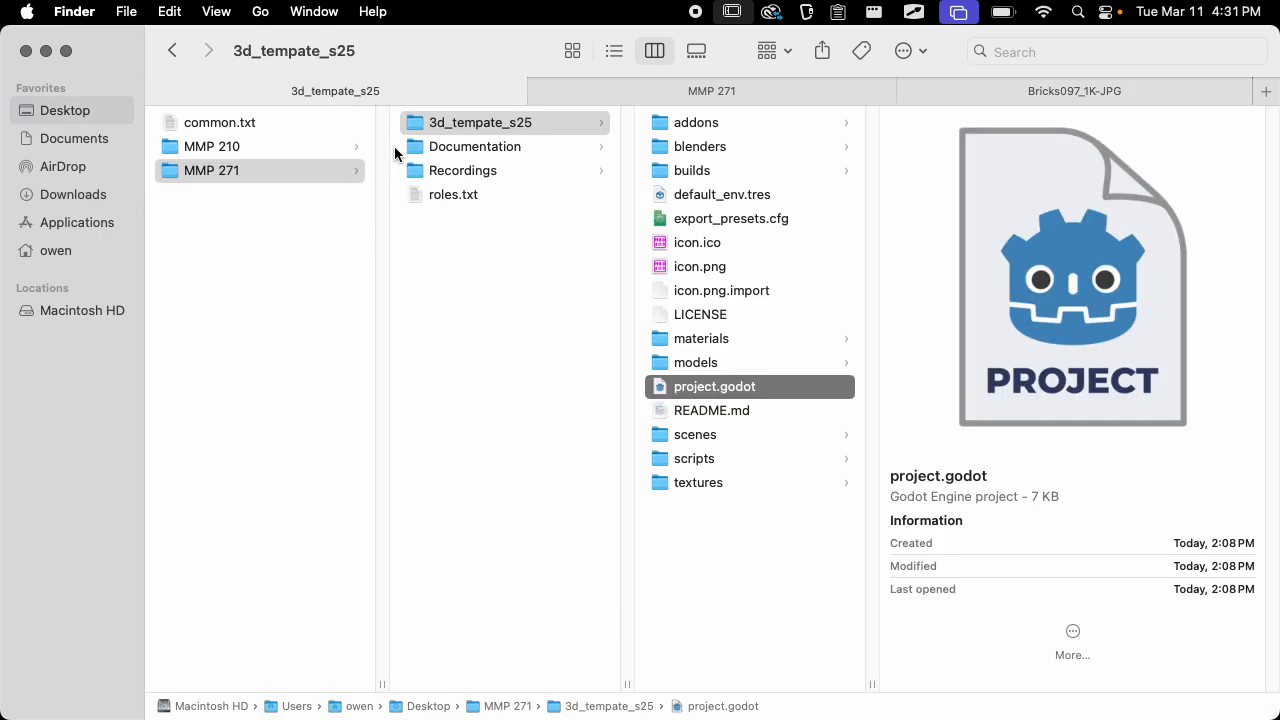
pyautogui.click(478, 123)
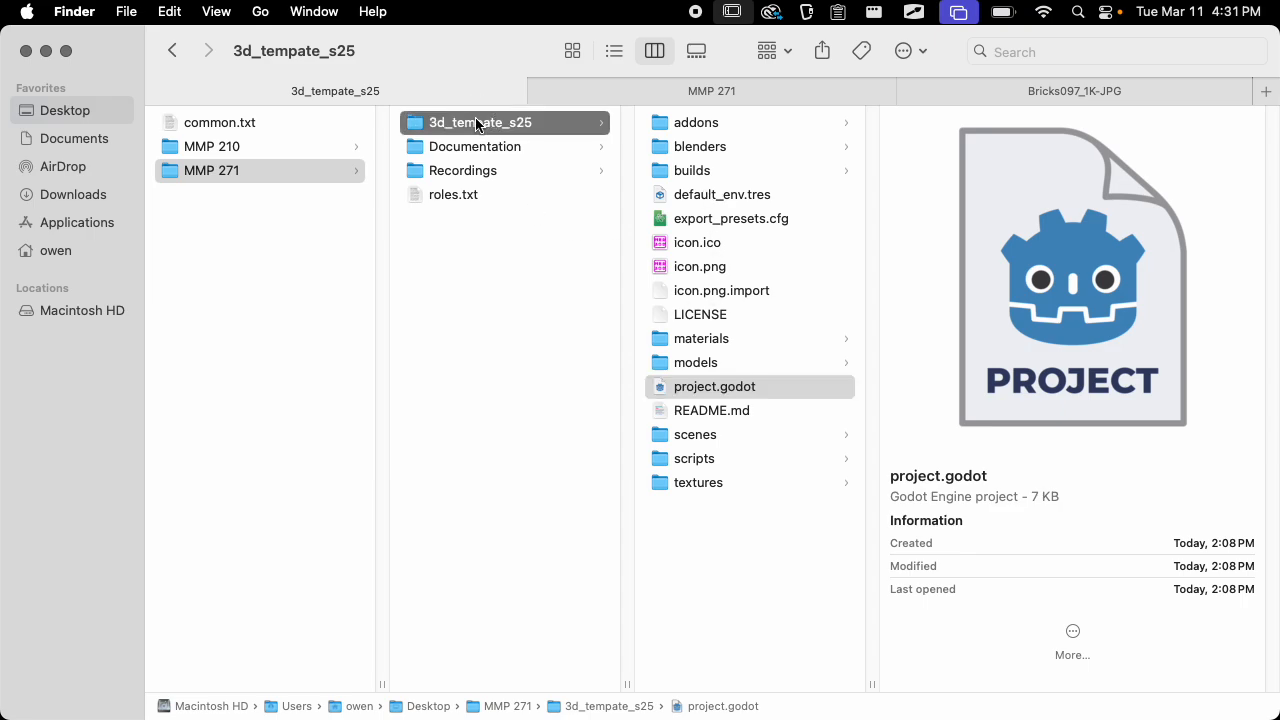
pyautogui.press('Return')
pyautogui.click(708, 483)
# Preview the existing textures grid_0.png, grid_1.png and grid_2.png in the project's textures folder
pyautogui.click(938, 124)
pyautogui.press('space')
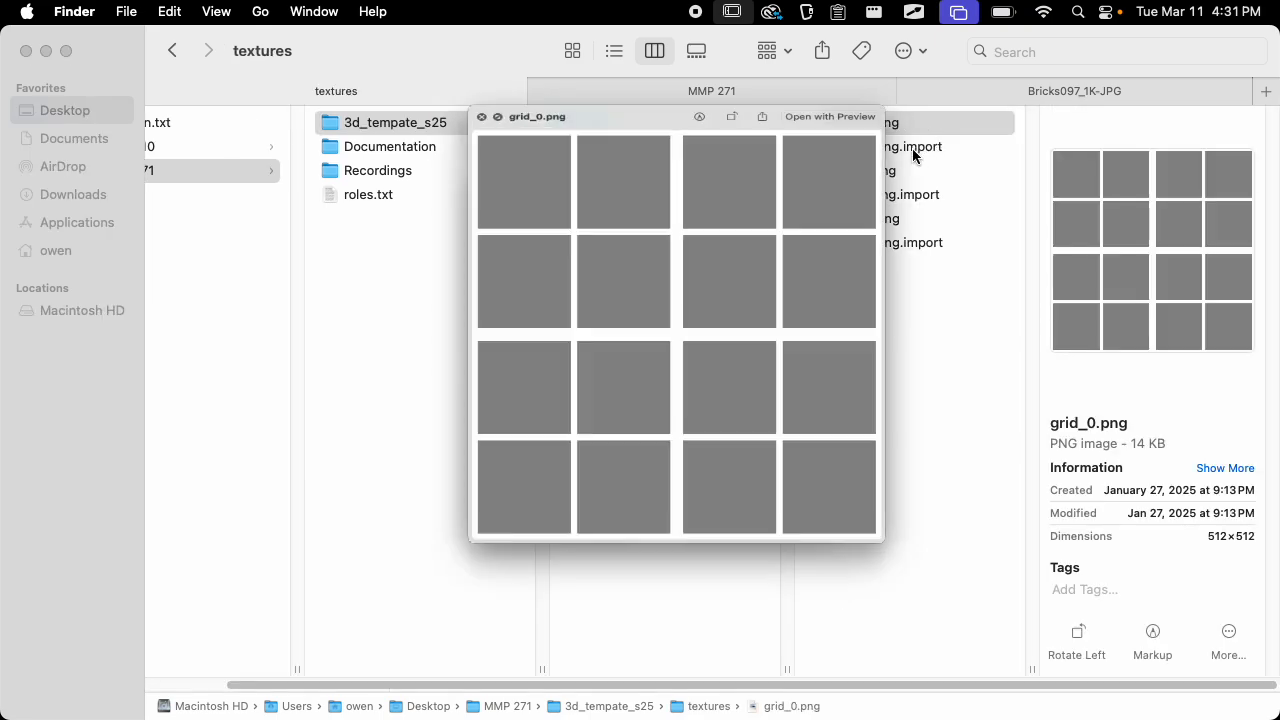
pyautogui.press('space')
pyautogui.click(909, 150)
pyautogui.press('Down')
pyautogui.press('space')
pyautogui.press('space')
pyautogui.press('Down')
pyautogui.press('space')
pyautogui.press('space')
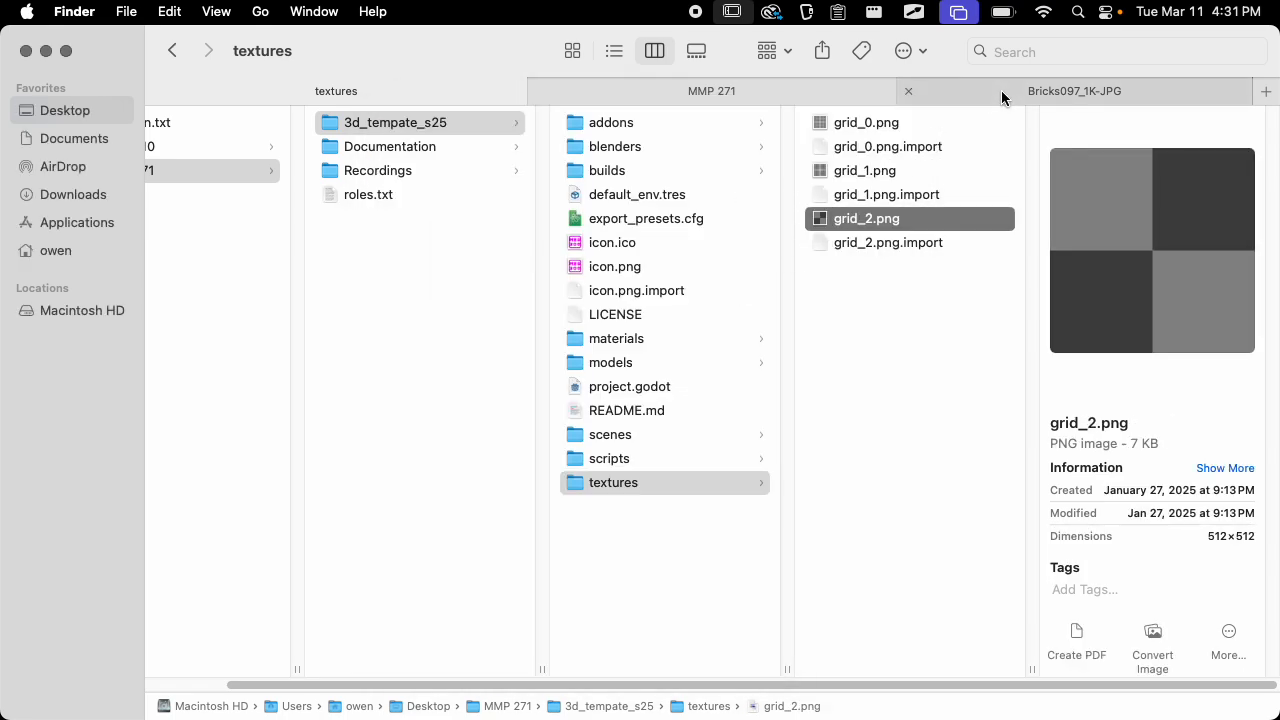
# Move the Bricks097_1K-JPG folder from Downloads into the textures folder of the 3d_tempate_s25 project
pyautogui.click(1001, 89)
pyautogui.moveTo(259, 124); pyautogui.dragTo(936, 380)
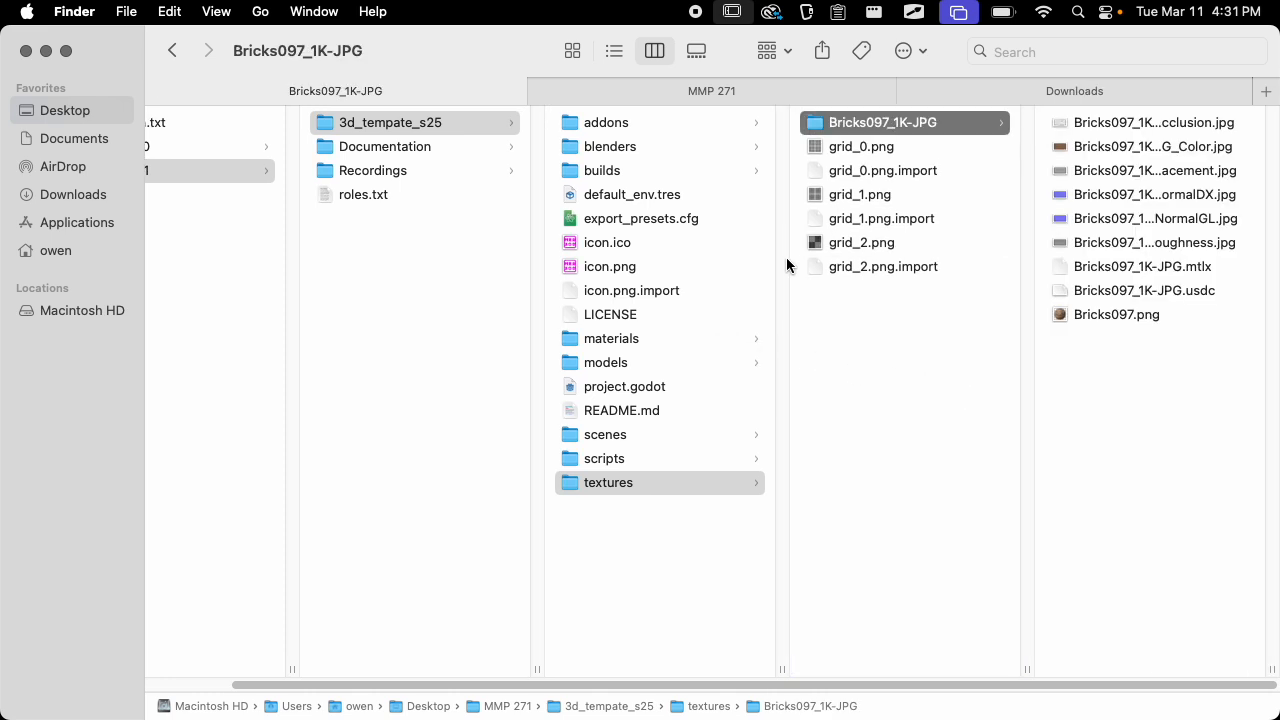
# Switch to Godot and hide the 1_door_room node in the lighting_example scene
pyautogui.press('super+Tab')
pyautogui.click(755, 362)
pyautogui.scroll(-10, 672, 520)
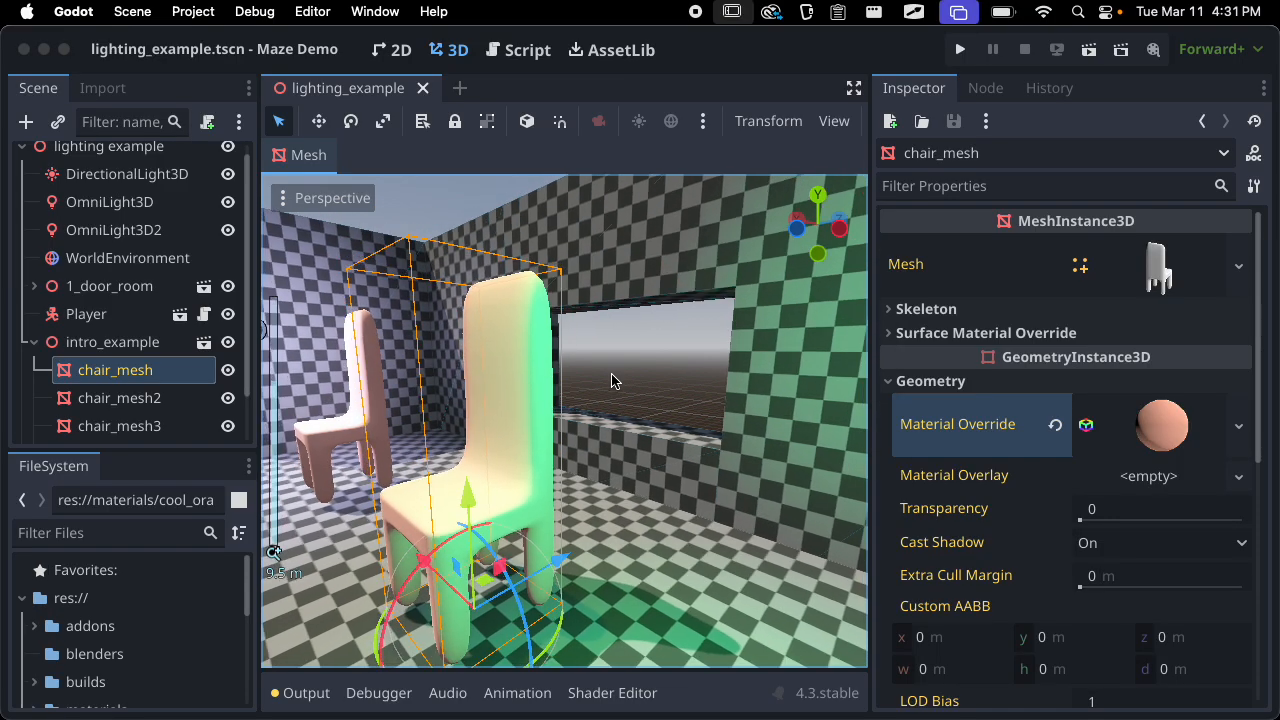
pyautogui.moveTo(672, 520); pyautogui.dragTo(360, 468, button='middle')
pyautogui.scroll(12, 545, 500)
pyautogui.scroll(-5, 571, 380)
pyautogui.moveTo(571, 380); pyautogui.dragTo(535, 378, button='middle')
pyautogui.scroll(1, 187, 291)
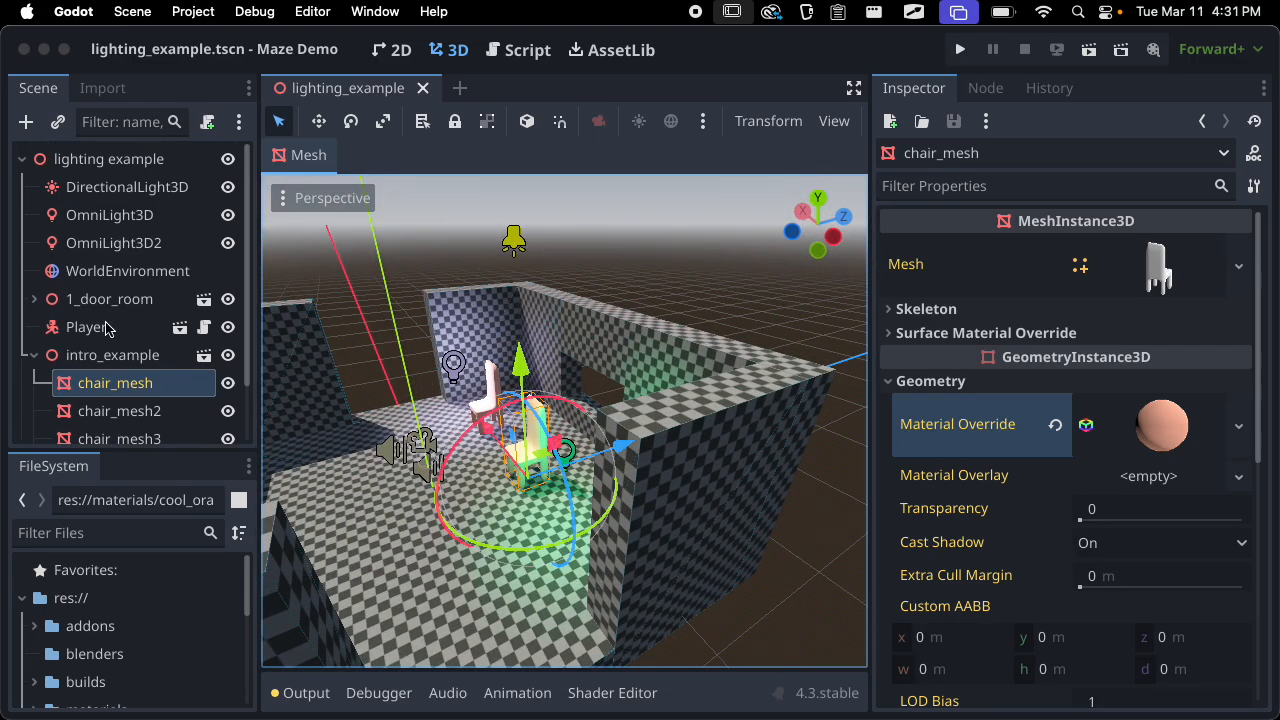
pyautogui.click(228, 303)
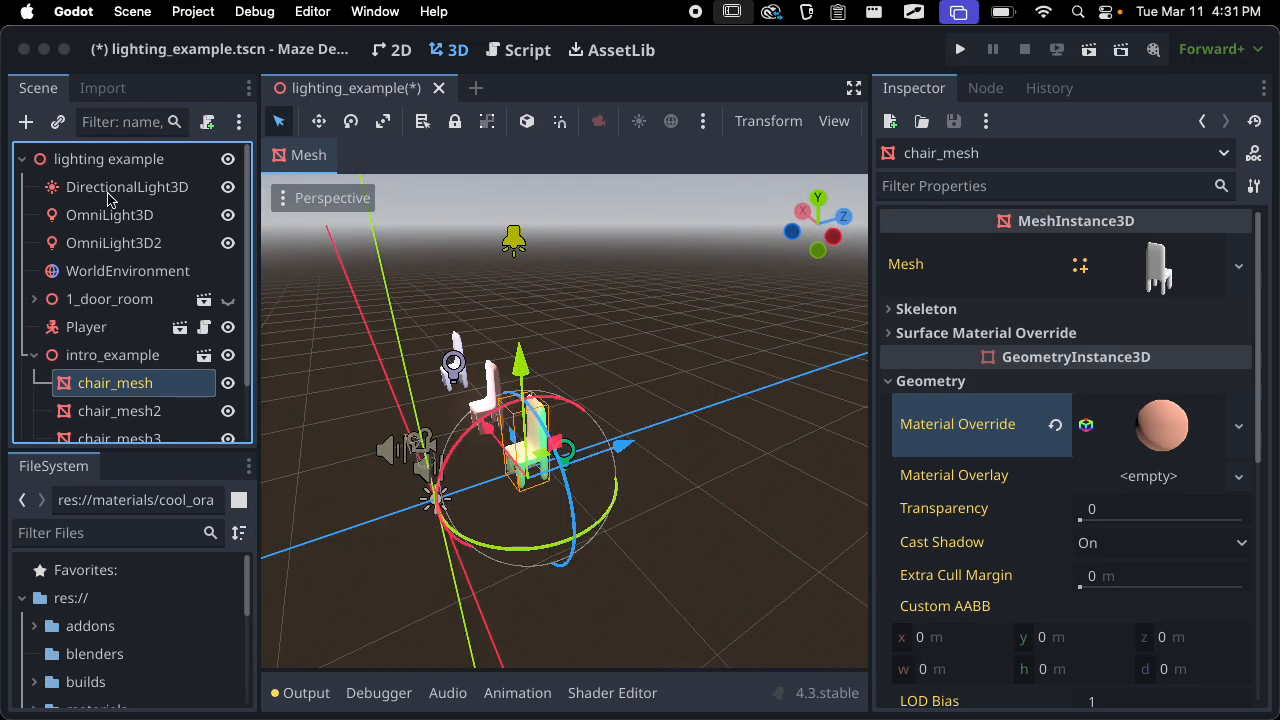
# Add a MeshInstance3D node, place it directly under the lighting example root and rename it wall
pyautogui.click(26, 121)
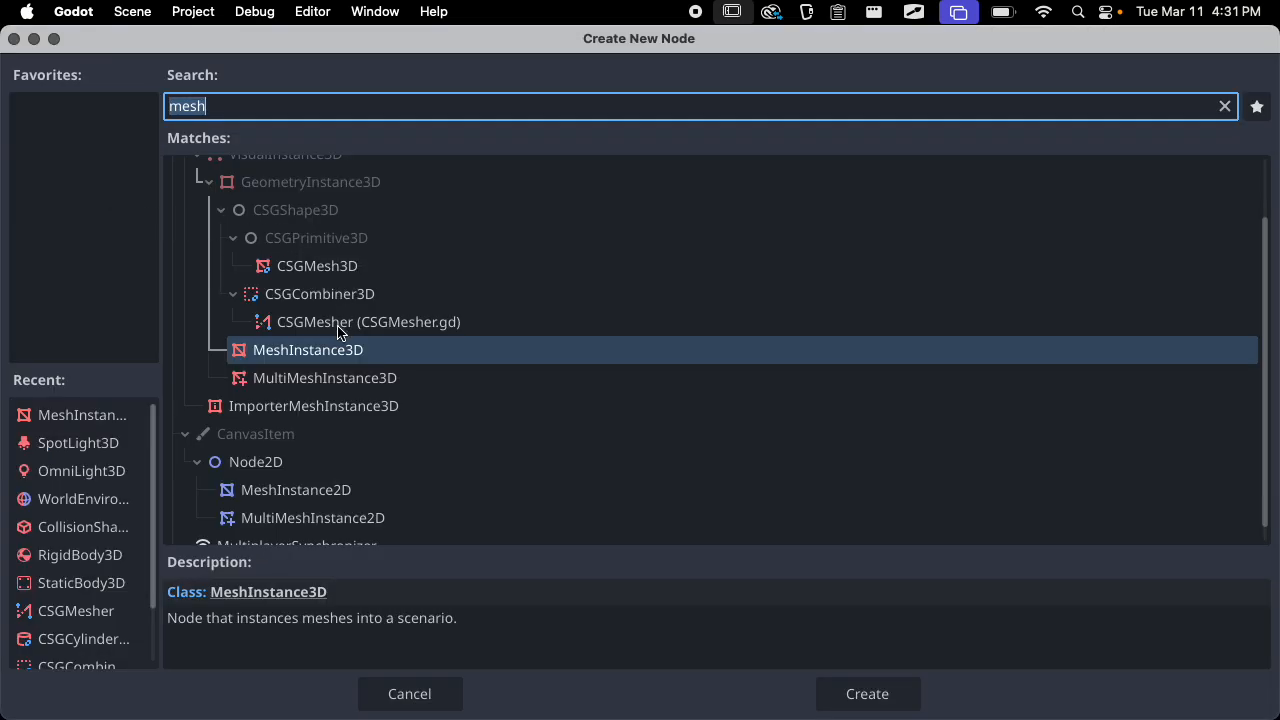
pyautogui.click(910, 706)
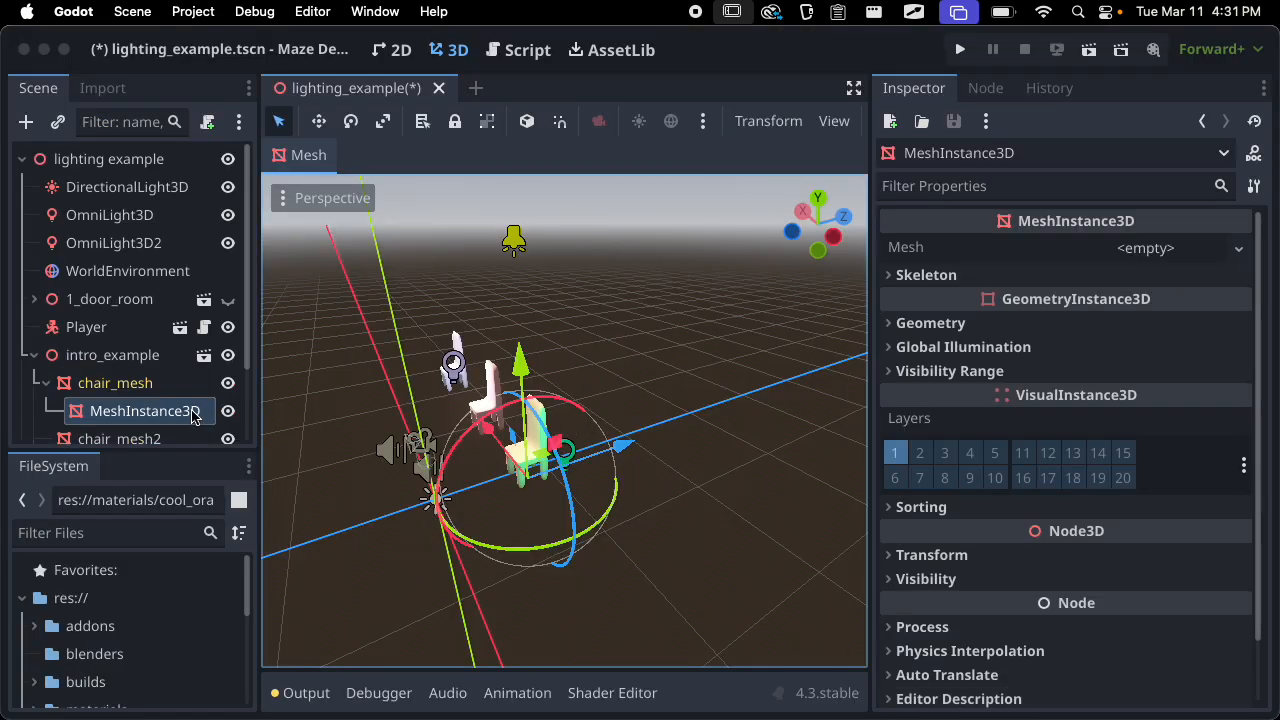
pyautogui.moveTo(110, 418); pyautogui.dragTo(88, 160)
pyautogui.doubleClick(143, 427)
pyautogui.write('wa')
pyautogui.press('Return')
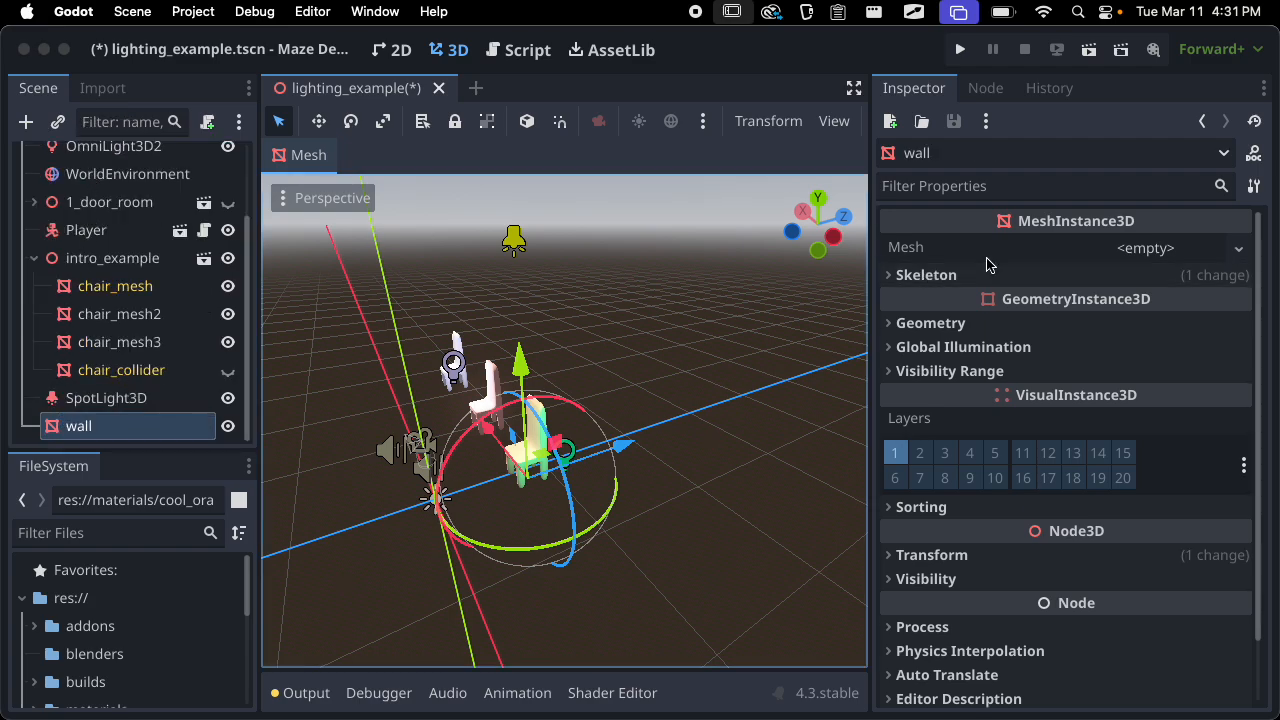
# Give the wall node a new PlaneMesh and move it along the Z axis away from the chairs
pyautogui.click(1150, 248)
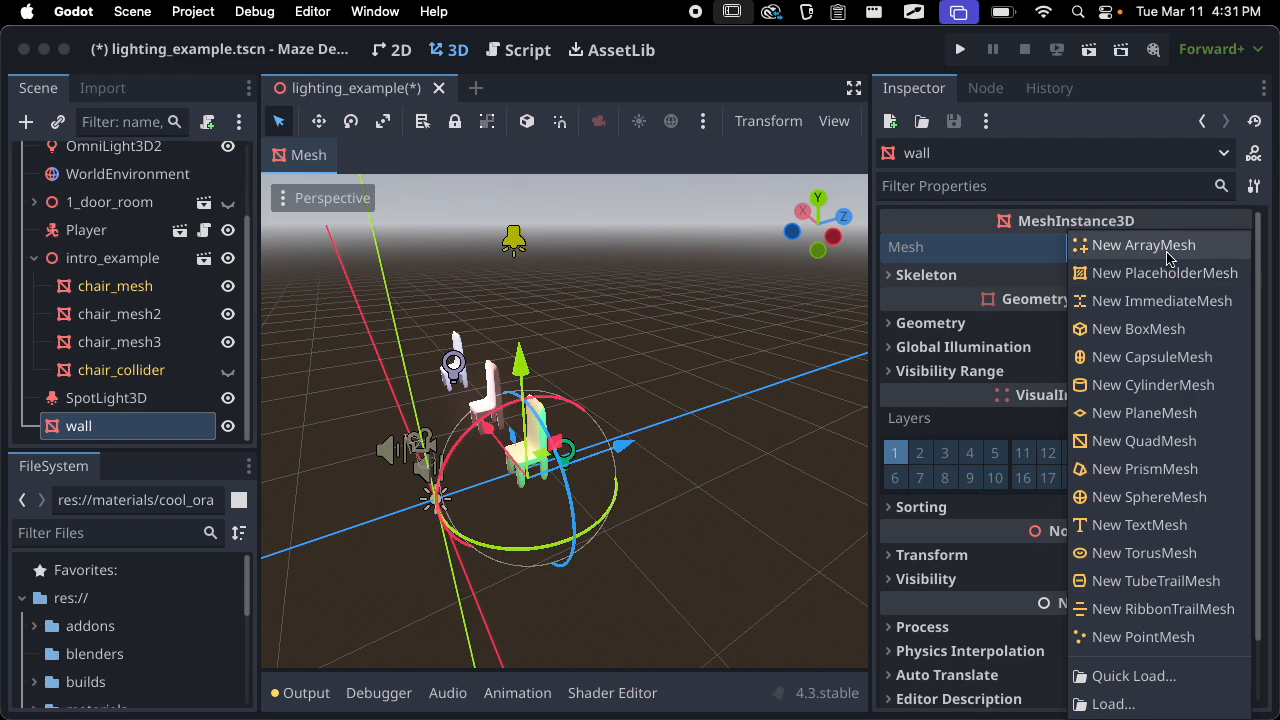
pyautogui.click(1144, 413)
pyautogui.scroll(4, 575, 519)
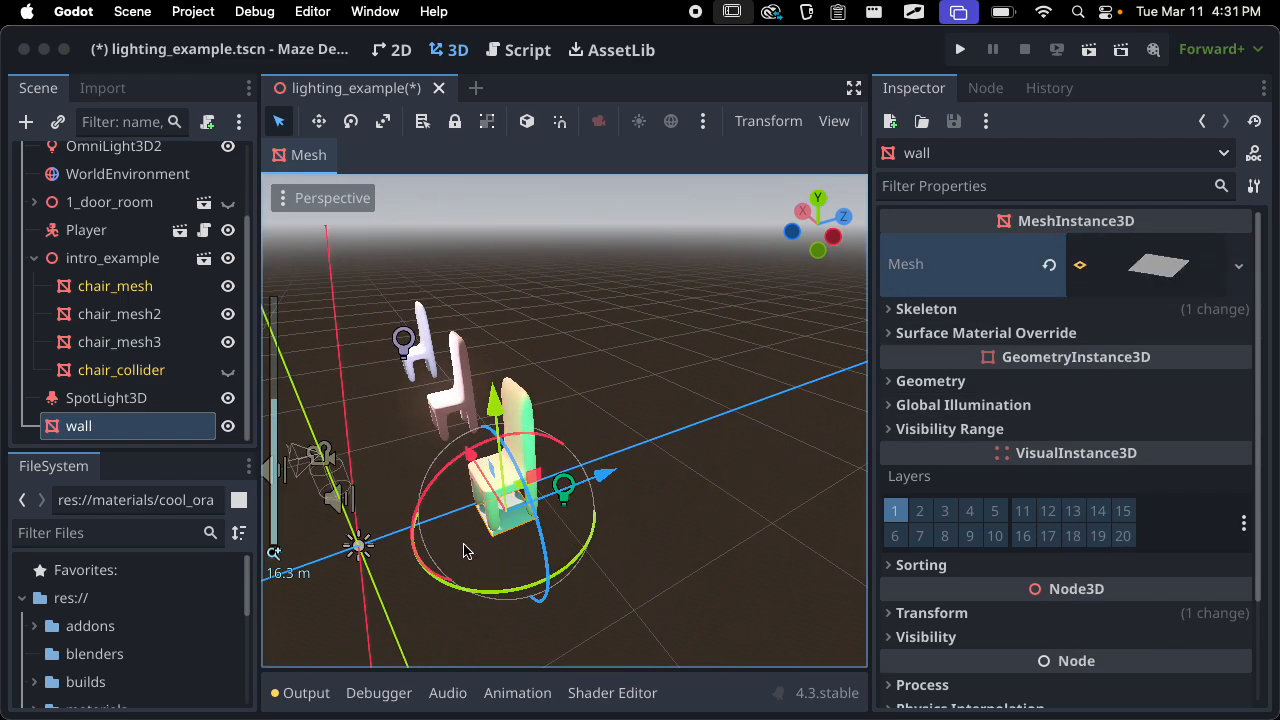
pyautogui.moveTo(605, 474); pyautogui.dragTo(705, 443)
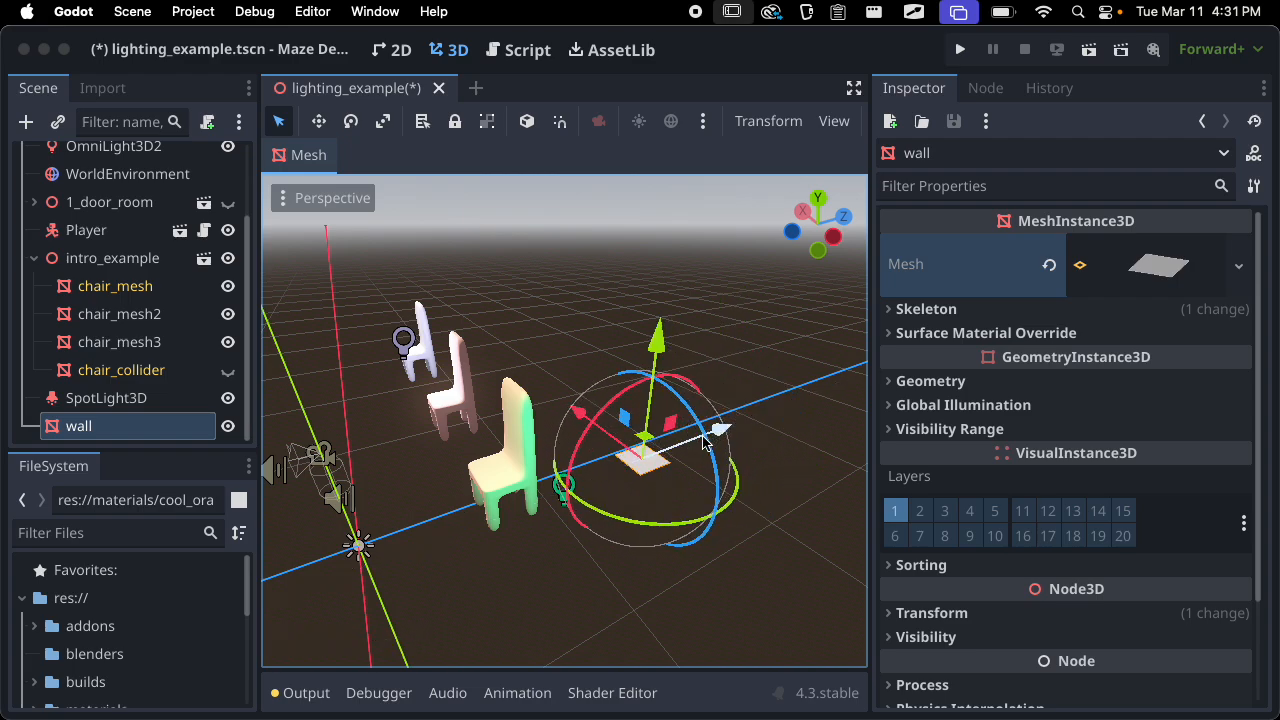
# Set the wall's plane mesh size to 40 m in x and 40 m in y
pyautogui.click(1155, 265)
pyautogui.click(1124, 477)
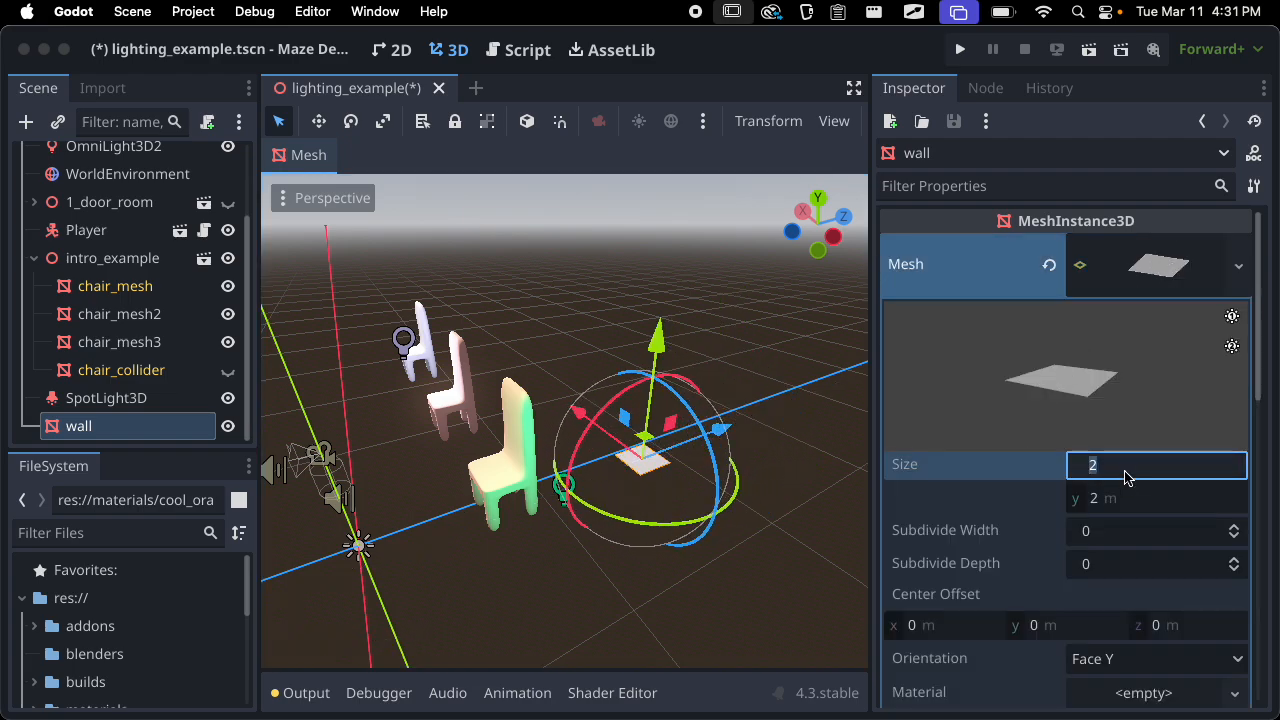
pyautogui.write('40')
pyautogui.press('Tab')
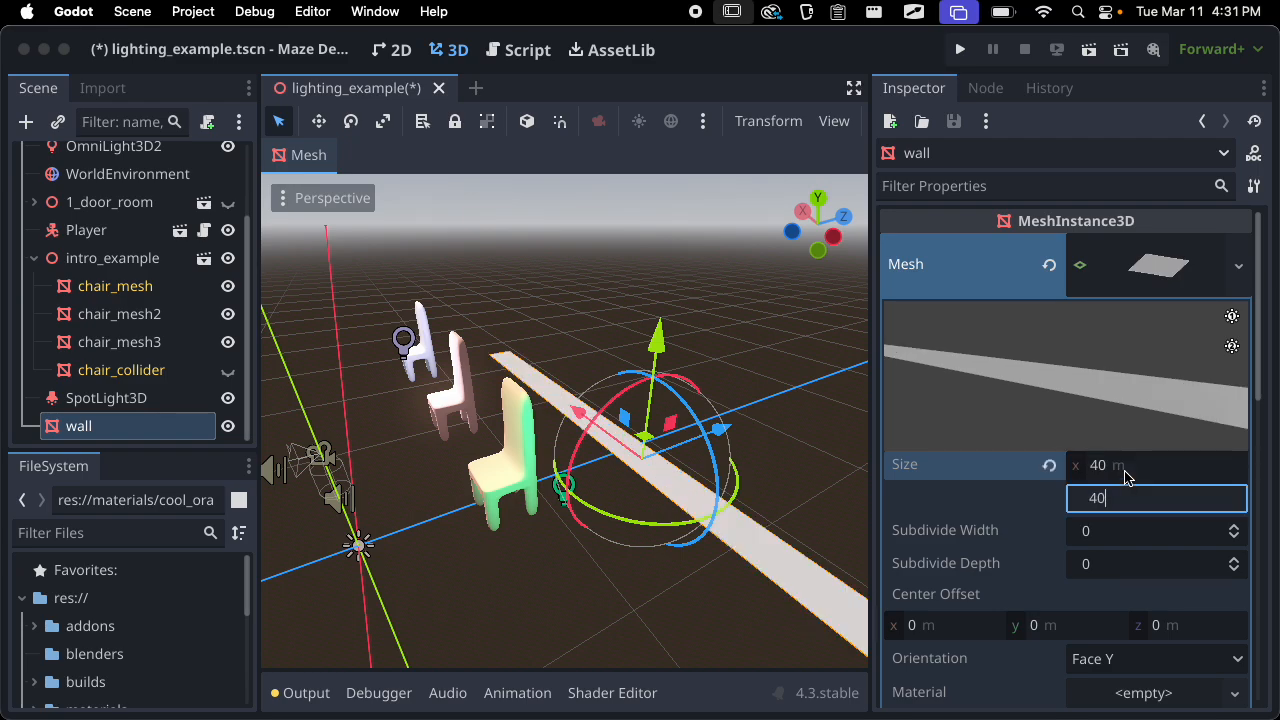
pyautogui.write('40')
pyautogui.press('Return')
# Rotate the wall plane upright about the X axis and shift it along the Z axis to stand behind the chairs
pyautogui.scroll(-2, 714, 462)
pyautogui.moveTo(714, 462); pyautogui.dragTo(606, 373, button='middle')
pyautogui.scroll(-3, 608, 374)
pyautogui.moveTo(595, 383); pyautogui.dragTo(512, 477)
pyautogui.moveTo(513, 477); pyautogui.dragTo(680, 514, button='middle')
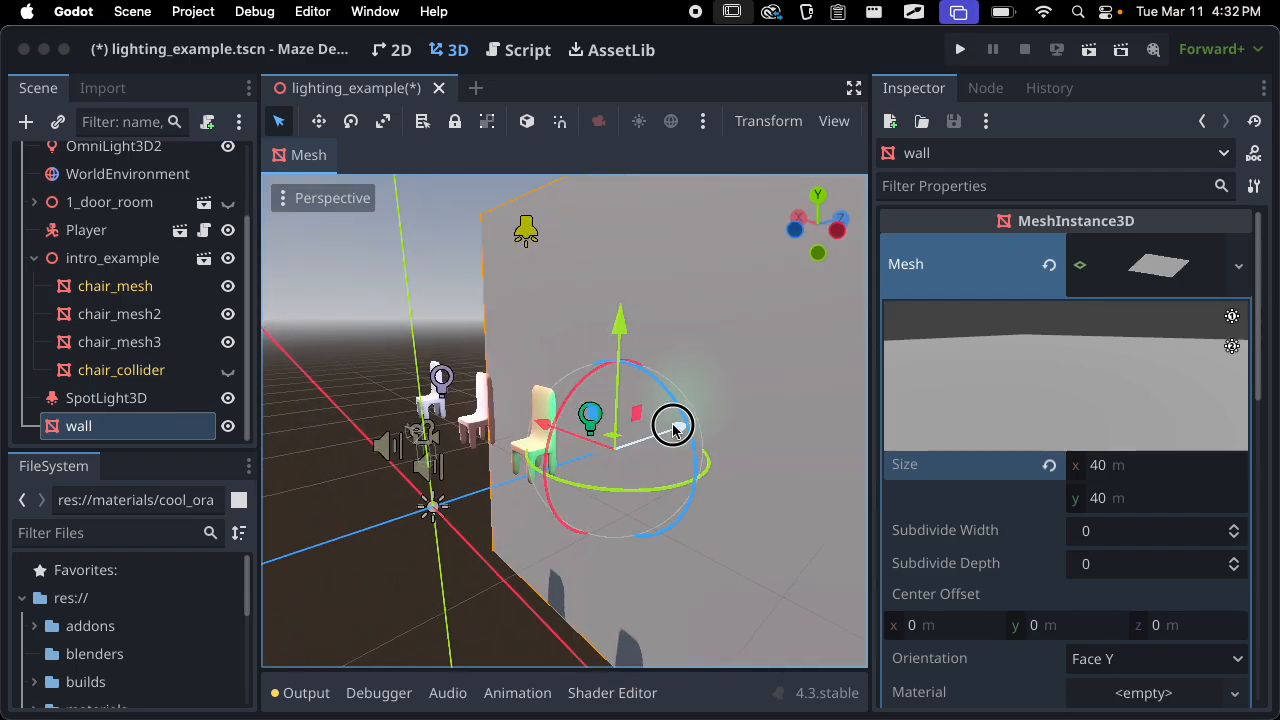
pyautogui.moveTo(674, 428); pyautogui.dragTo(640, 442)
pyautogui.moveTo(606, 471); pyautogui.dragTo(725, 496, button='middle')
pyautogui.scroll(-2, 725, 496)
pyautogui.scroll(-2, 715, 458)
pyautogui.moveTo(603, 476); pyautogui.dragTo(606, 557, button='middle')
pyautogui.scroll(5, 500, 437)
# Collapse the wall's mesh settings and assign a new StandardMaterial3D as its geometry Material Override
pyautogui.click(1160, 286)
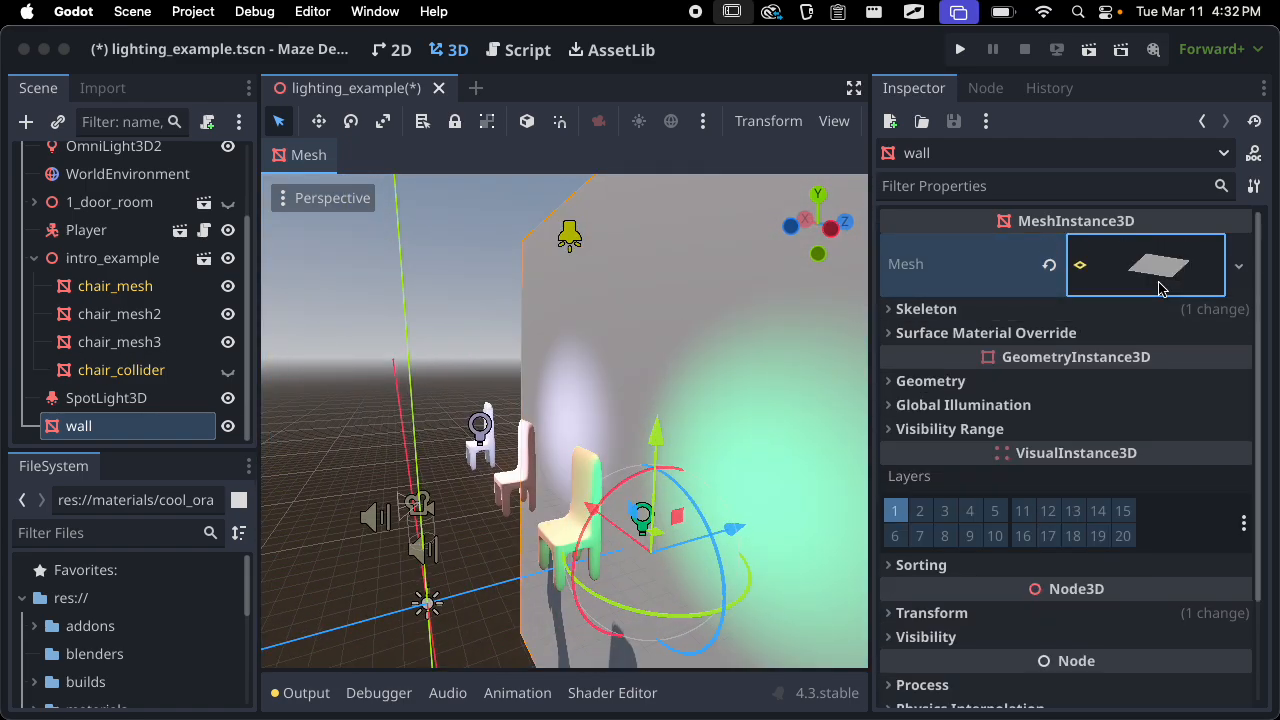
pyautogui.scroll(-3, 1125, 372)
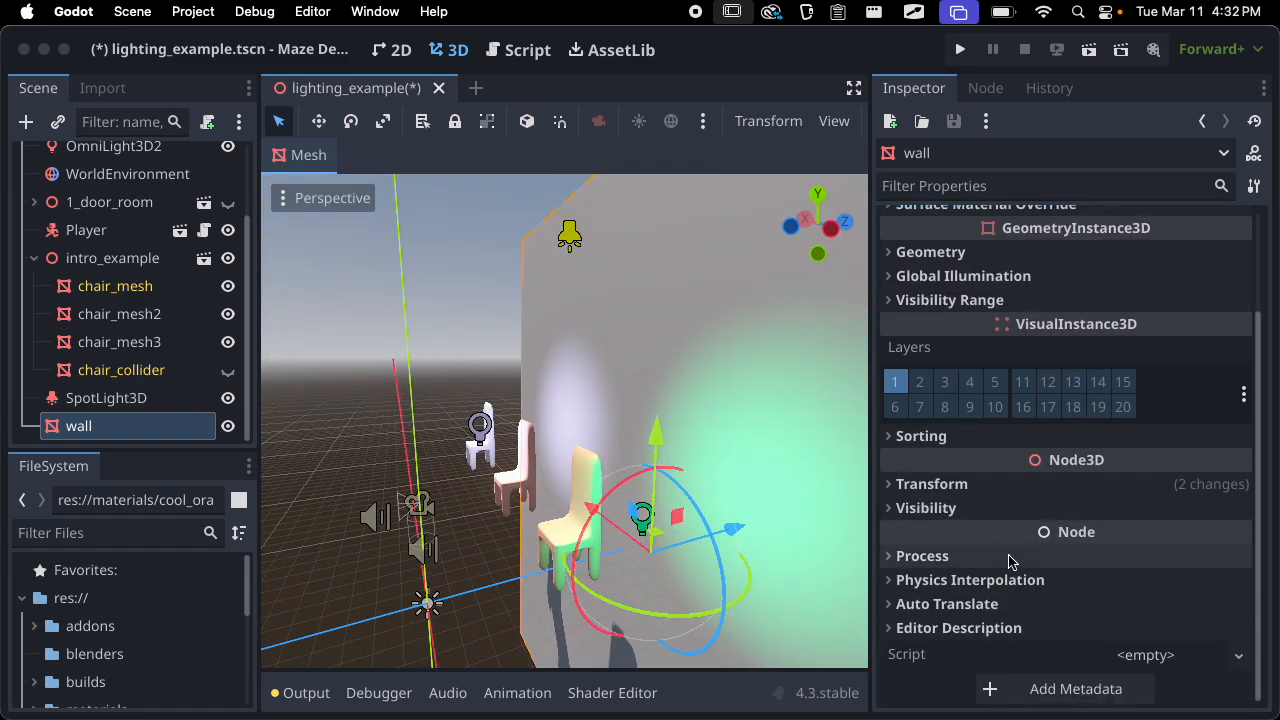
pyautogui.scroll(3, 1024, 380)
pyautogui.click(986, 381)
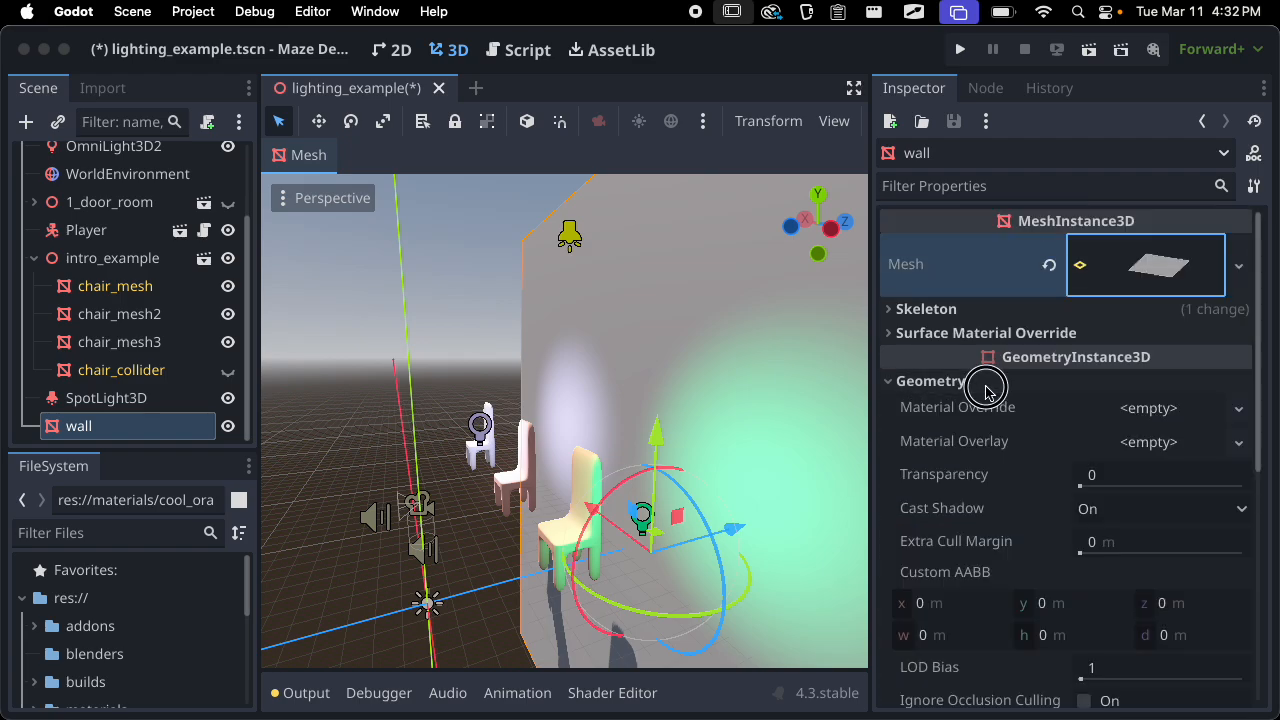
pyautogui.click(1124, 412)
pyautogui.click(1135, 439)
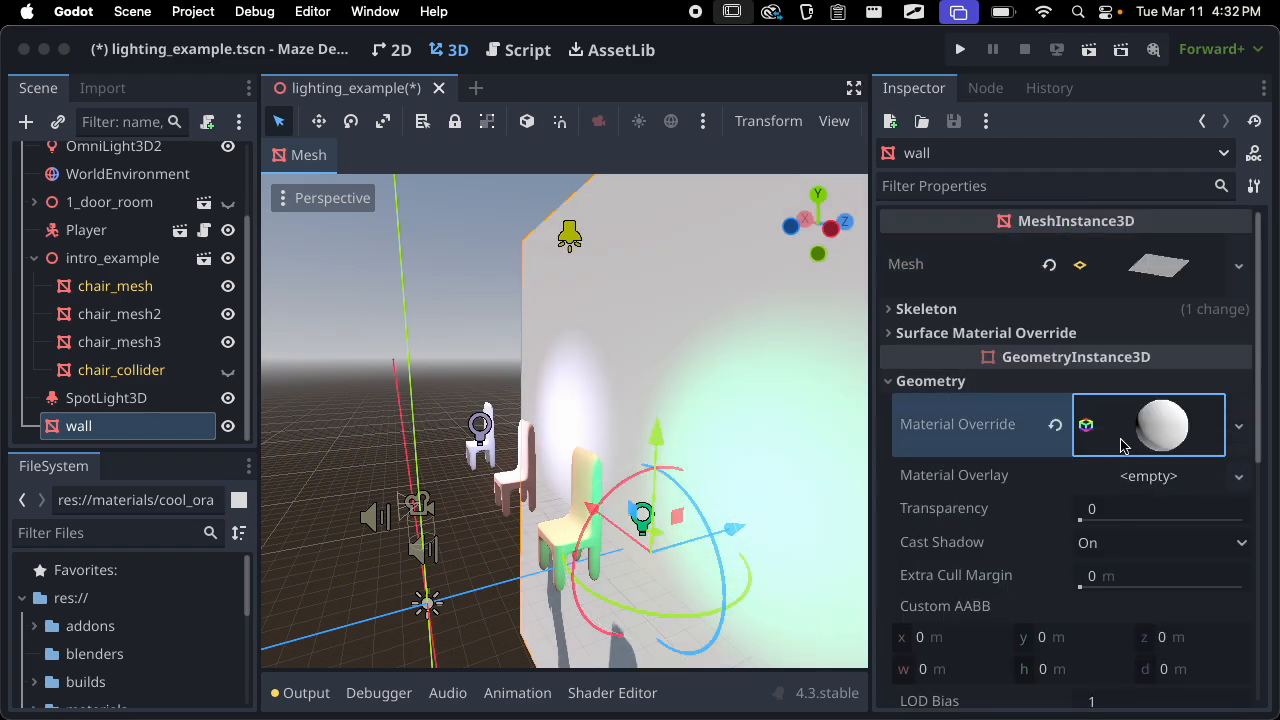
# Examine how the lights and chair shadows fall on the wall, from afar and close up
pyautogui.scroll(-6, 640, 397)
pyautogui.moveTo(623, 386); pyautogui.dragTo(249, 413, button='middle')
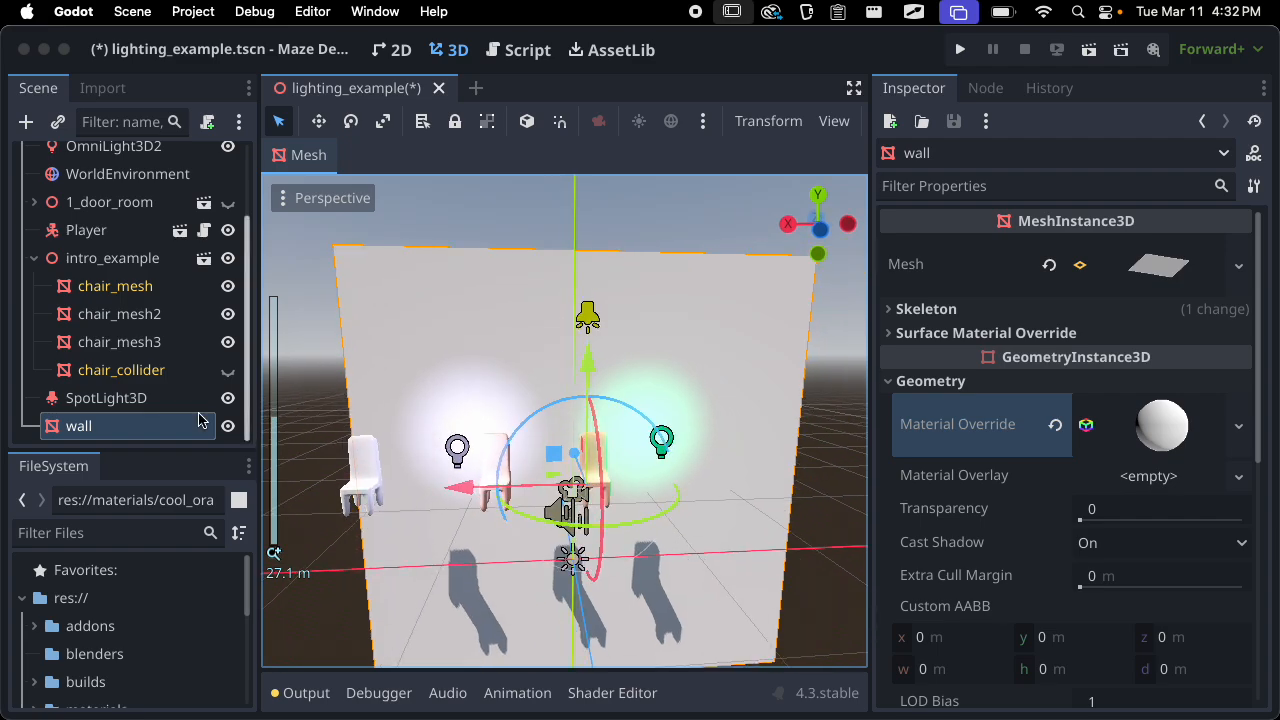
pyautogui.scroll(6, 431, 432)
pyautogui.press('f')
pyautogui.moveTo(451, 437); pyautogui.dragTo(591, 426, button='middle')
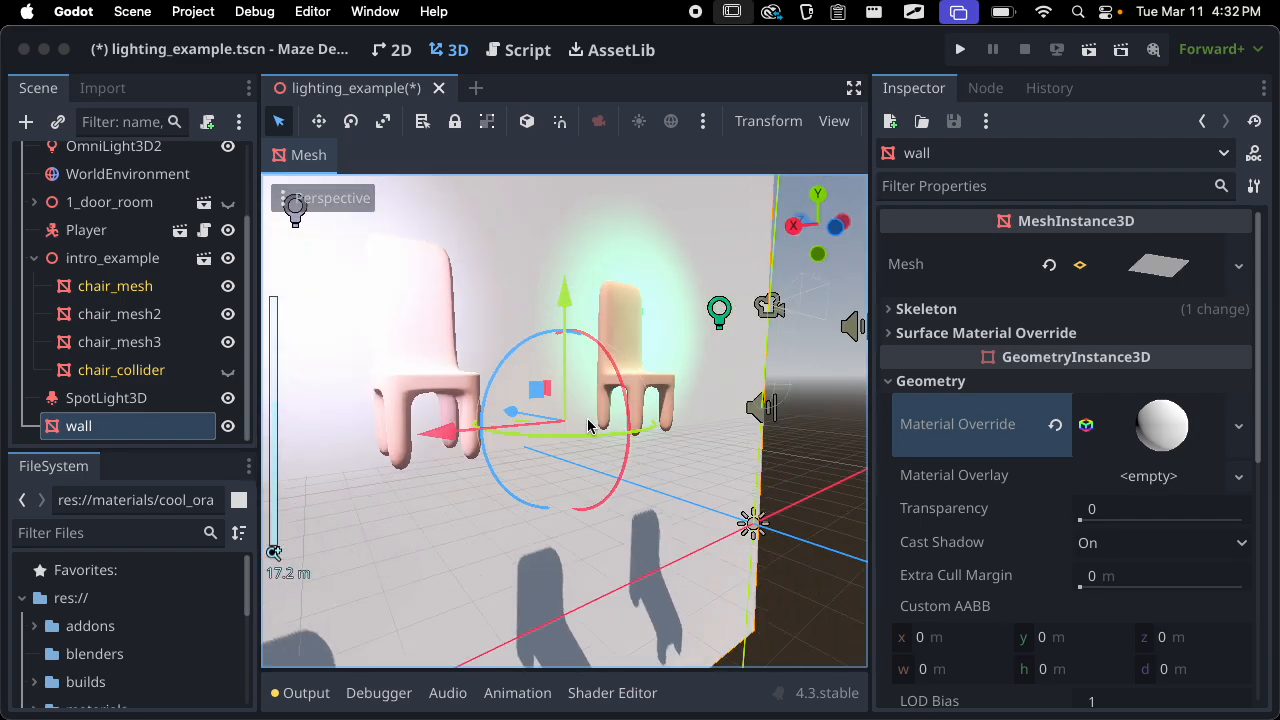
pyautogui.scroll(6, 517, 364)
pyautogui.moveTo(517, 364); pyautogui.dragTo(430, 505, button='middle')
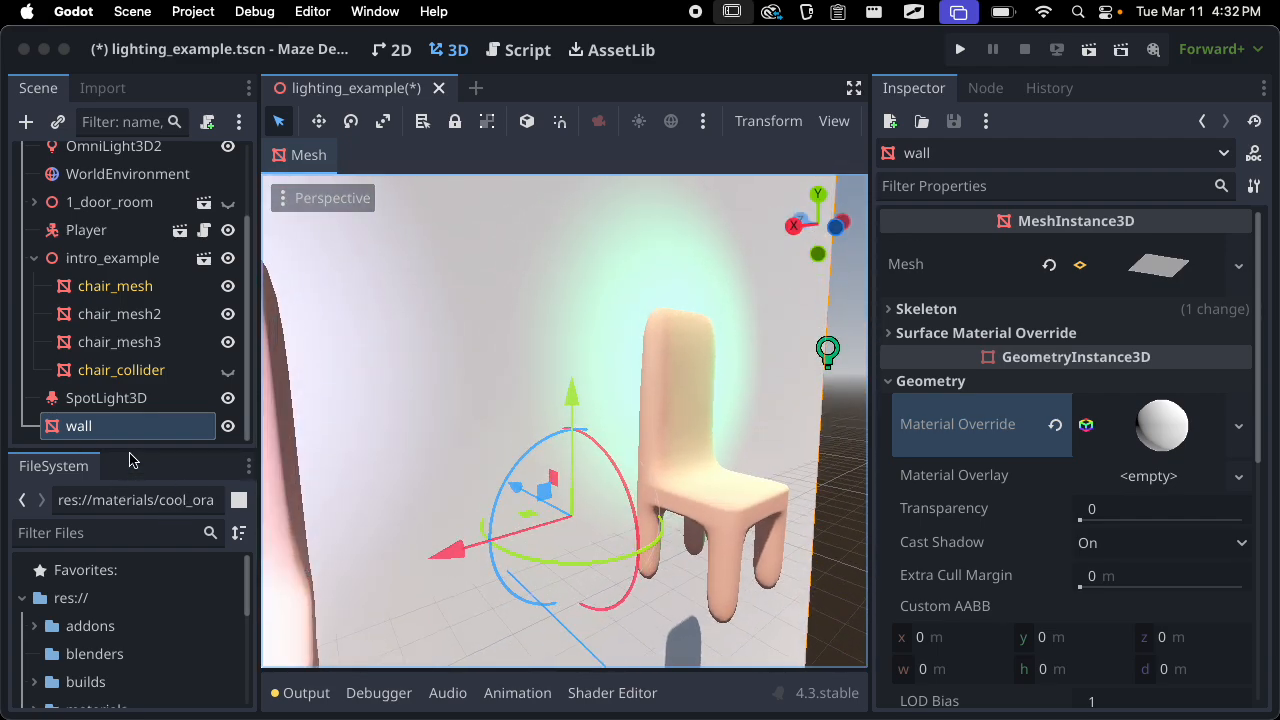
pyautogui.scroll(-3, 1100, 440)
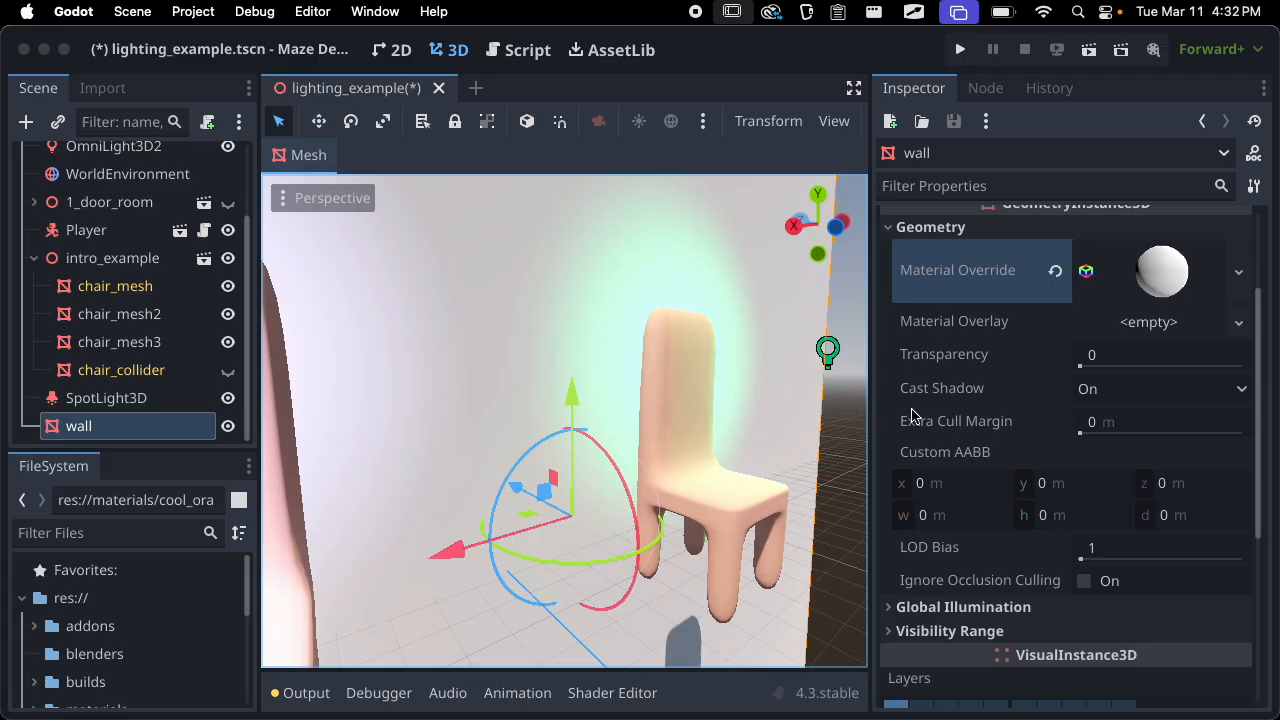
# Switch to Finder and preview Bricks097_1K-JPG_Color.jpg in the project's Bricks097_1K-JPG texture folder
pyautogui.press('super+Tab')
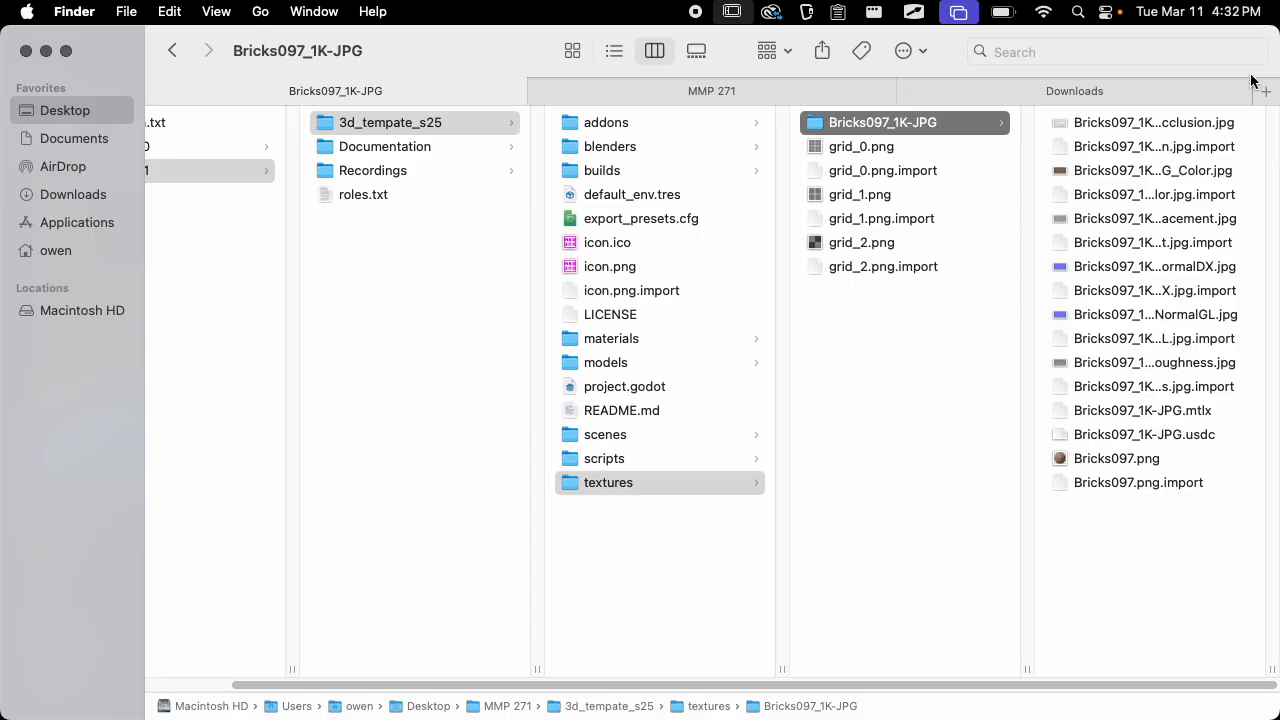
pyautogui.click(1147, 170)
pyautogui.press('space')
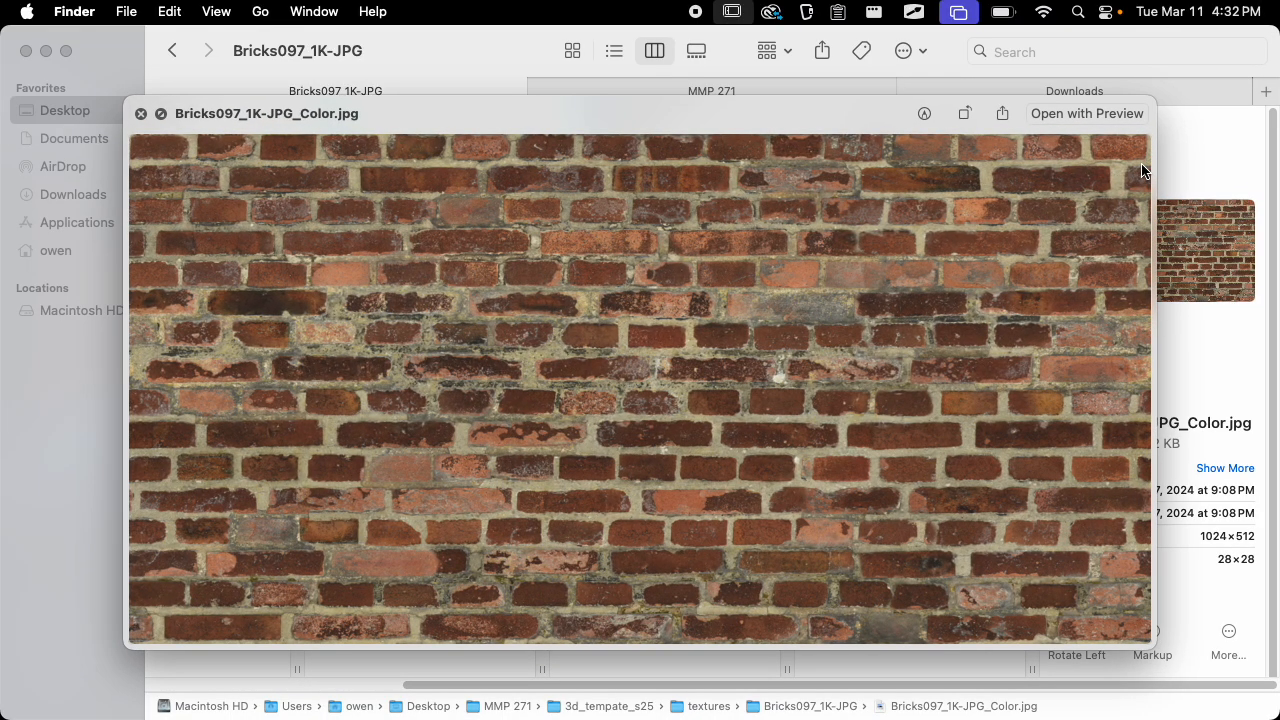
# Close the image preview, switch back to Godot and open the Albedo settings of the wall's override material
pyautogui.press('space')
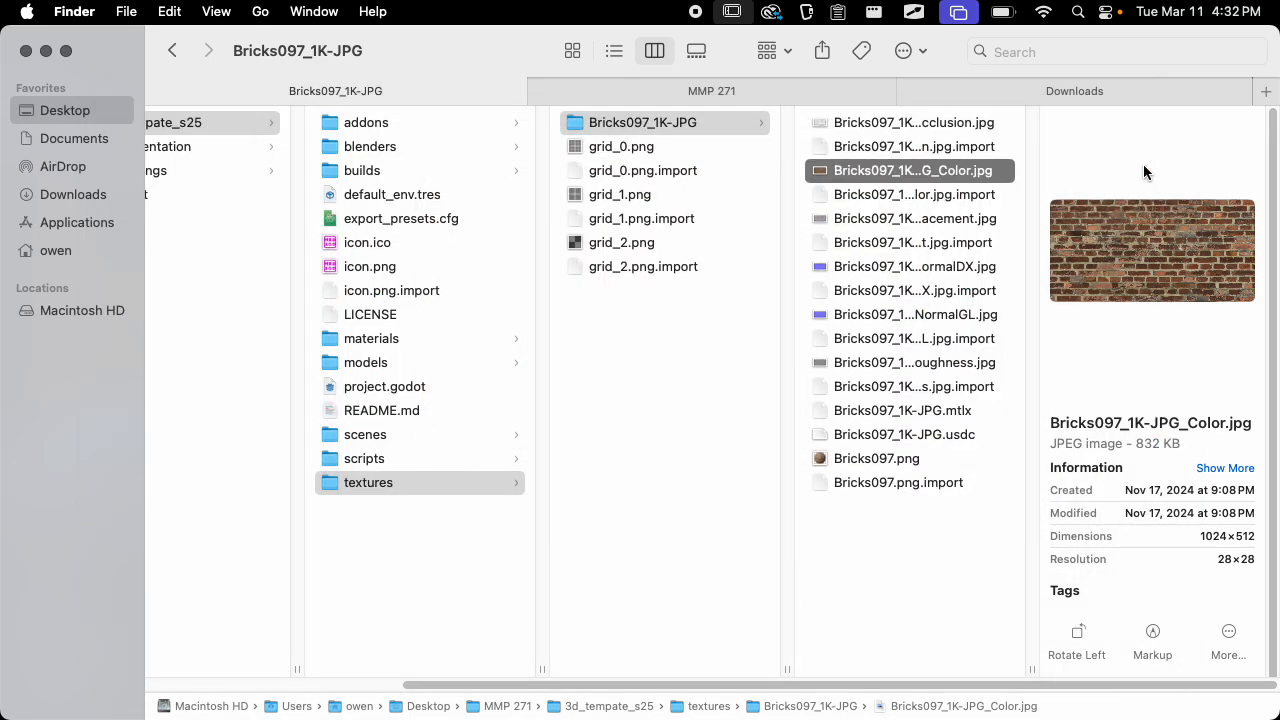
pyautogui.press('super+Tab')
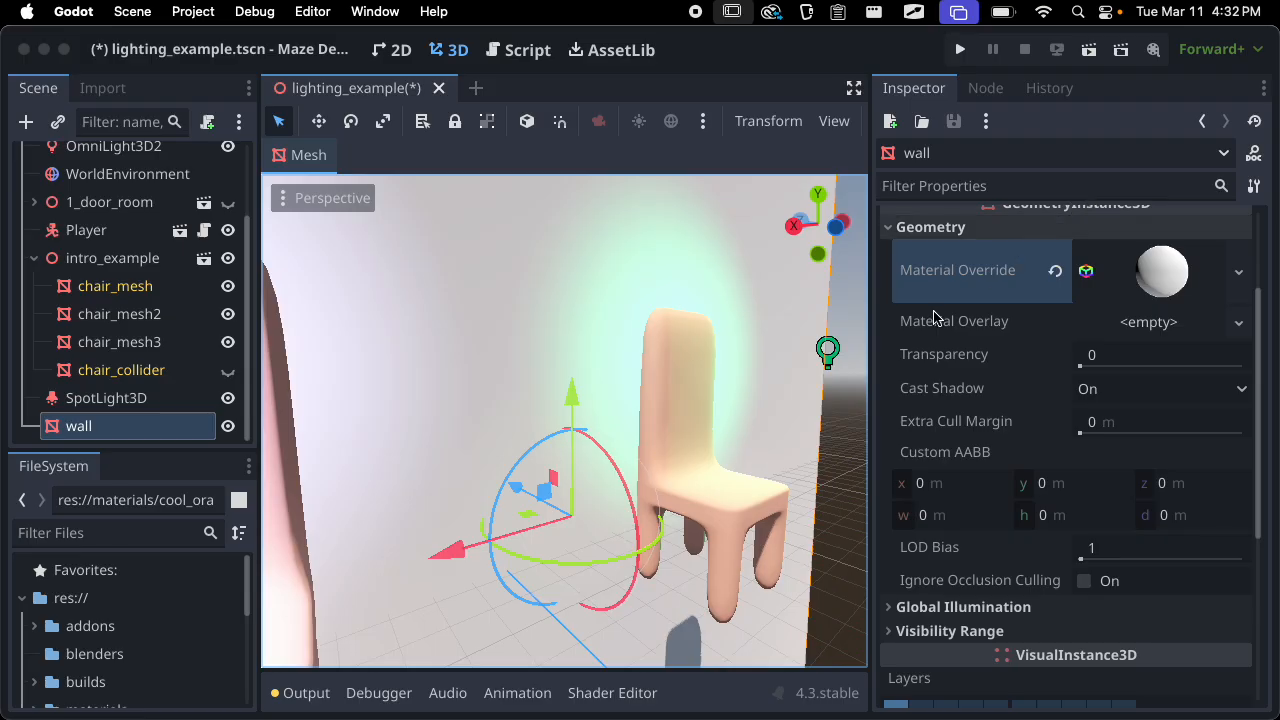
pyautogui.scroll(-3, 1040, 437)
pyautogui.scroll(6, 1100, 430)
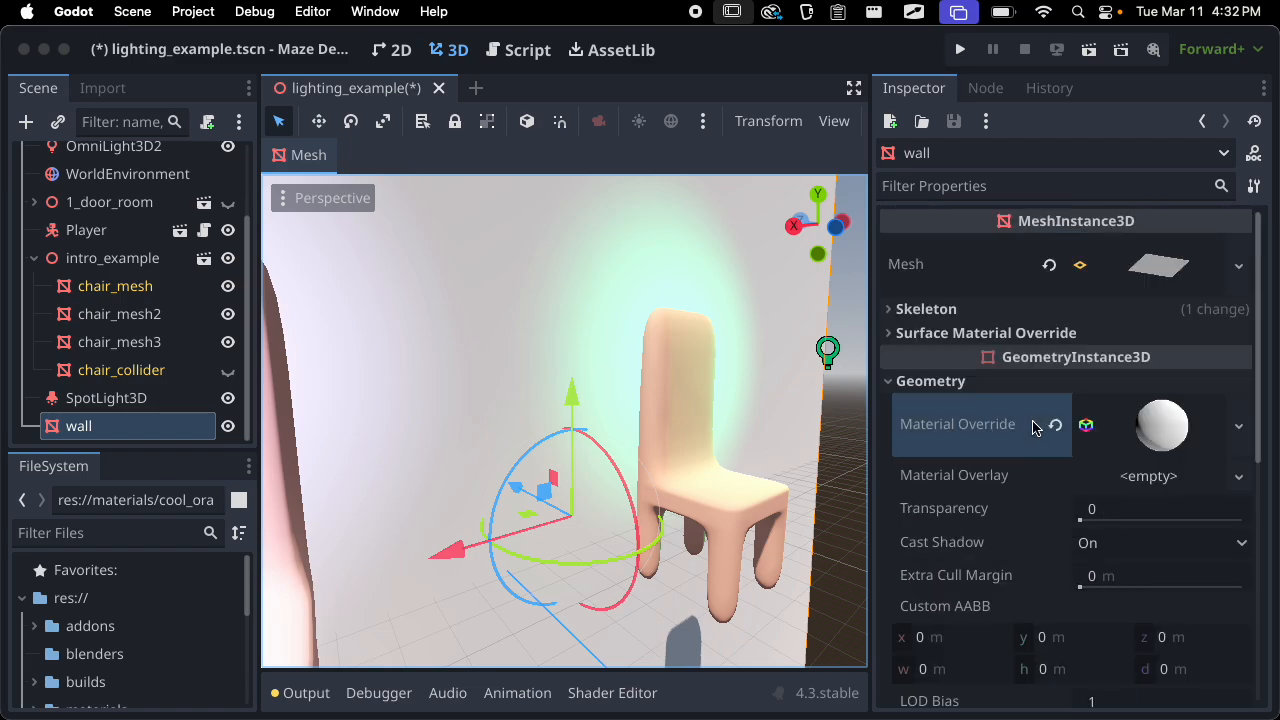
pyautogui.click(1195, 425)
pyautogui.scroll(-5, 1108, 414)
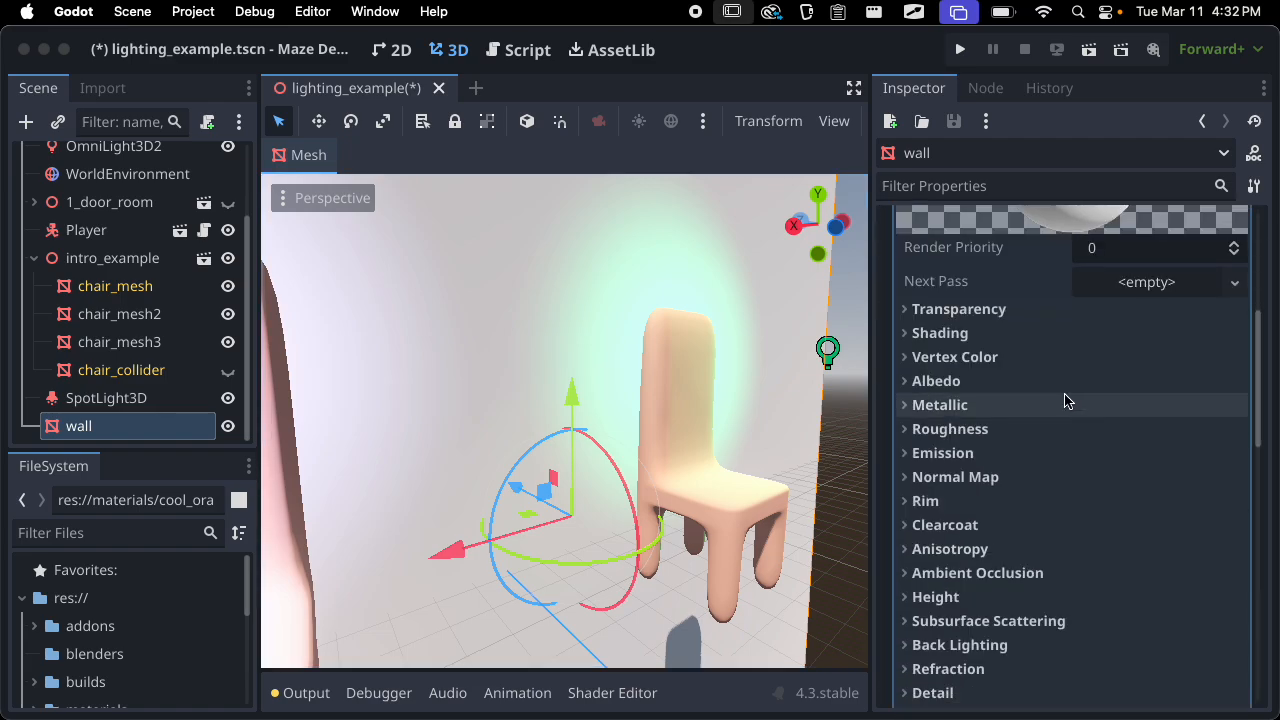
pyautogui.click(1035, 390)
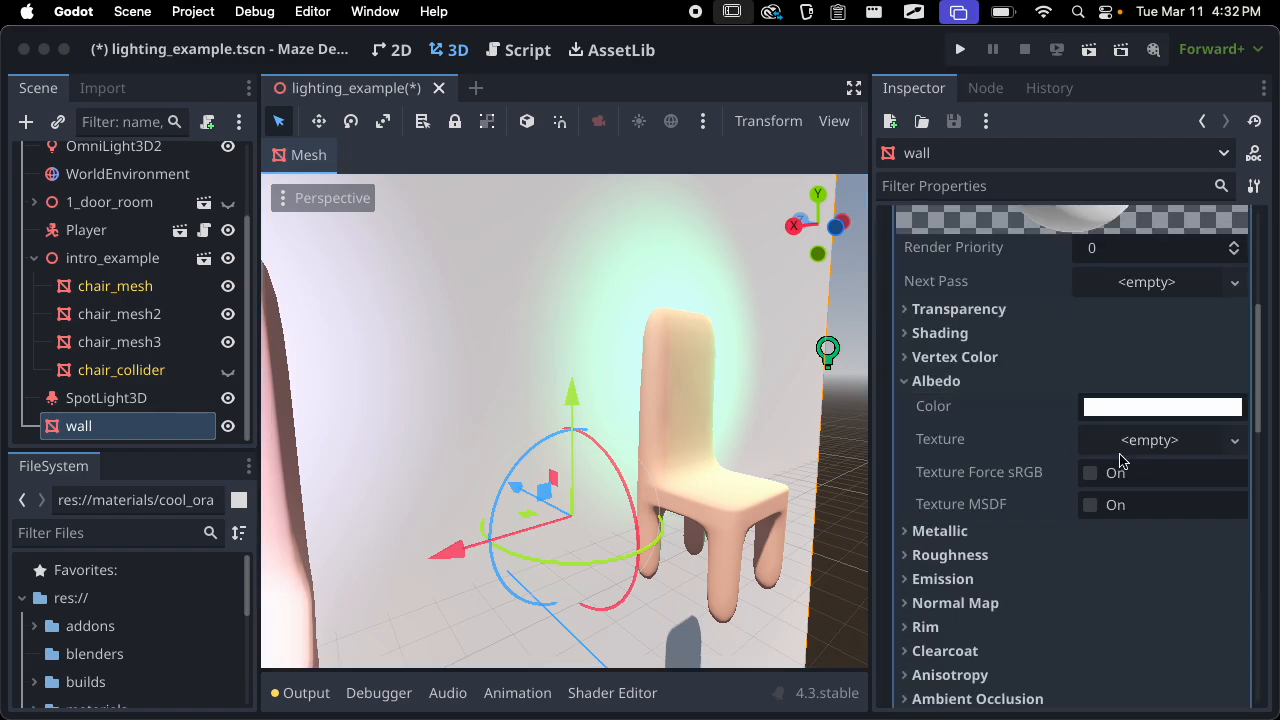
# Enlarge the FileSystem dock and expand the textures folder and its Bricks097_1K-JPG subfolder
pyautogui.moveTo(143, 457); pyautogui.dragTo(135, 355)
pyautogui.scroll(-2, 90, 553)
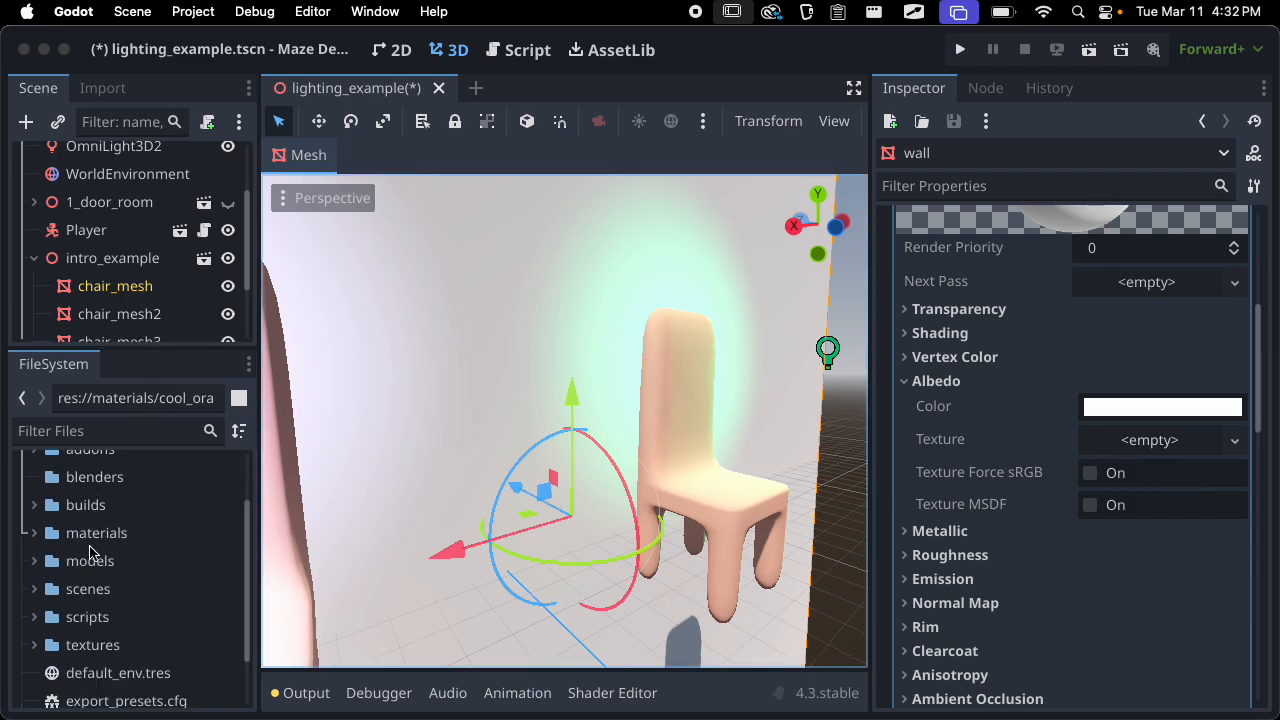
pyautogui.click(34, 532)
pyautogui.scroll(-1, 100, 584)
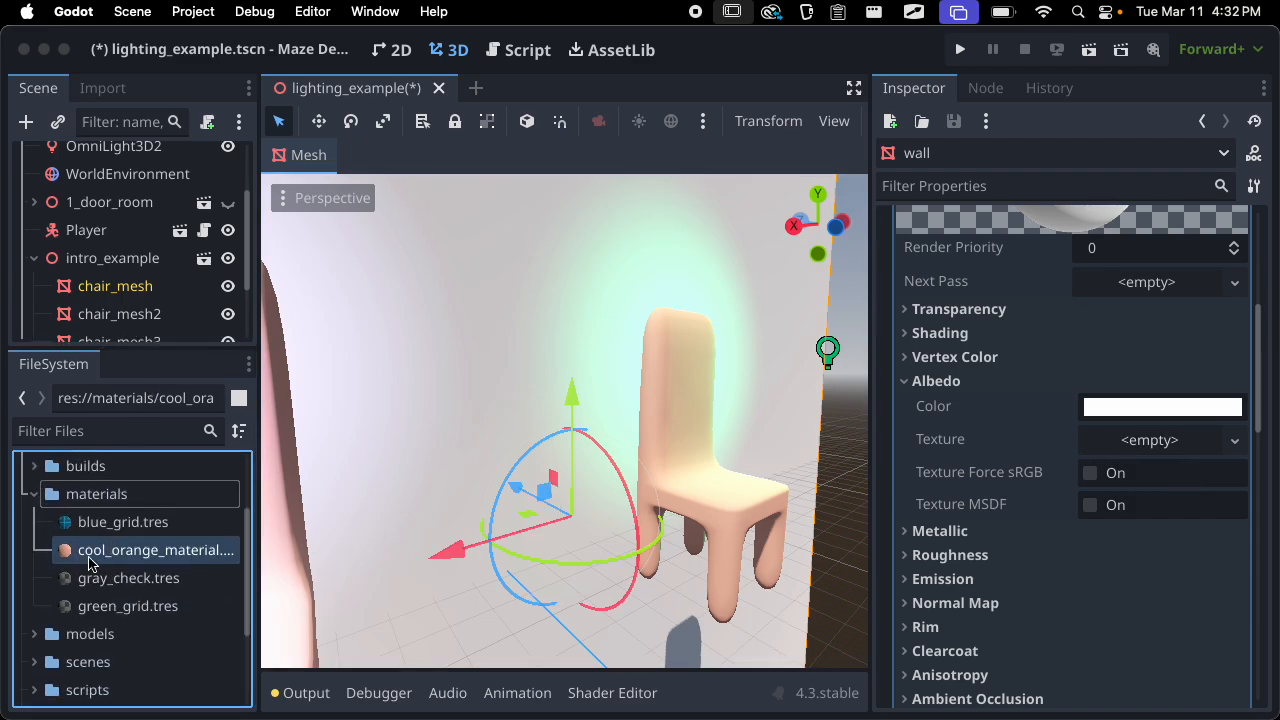
pyautogui.click(34, 494)
pyautogui.scroll(-1, 34, 580)
pyautogui.click(34, 575)
pyautogui.scroll(-1, 97, 563)
pyautogui.click(62, 565)
pyautogui.click(46, 564)
pyautogui.scroll(-1, 140, 555)
pyautogui.click(146, 556)
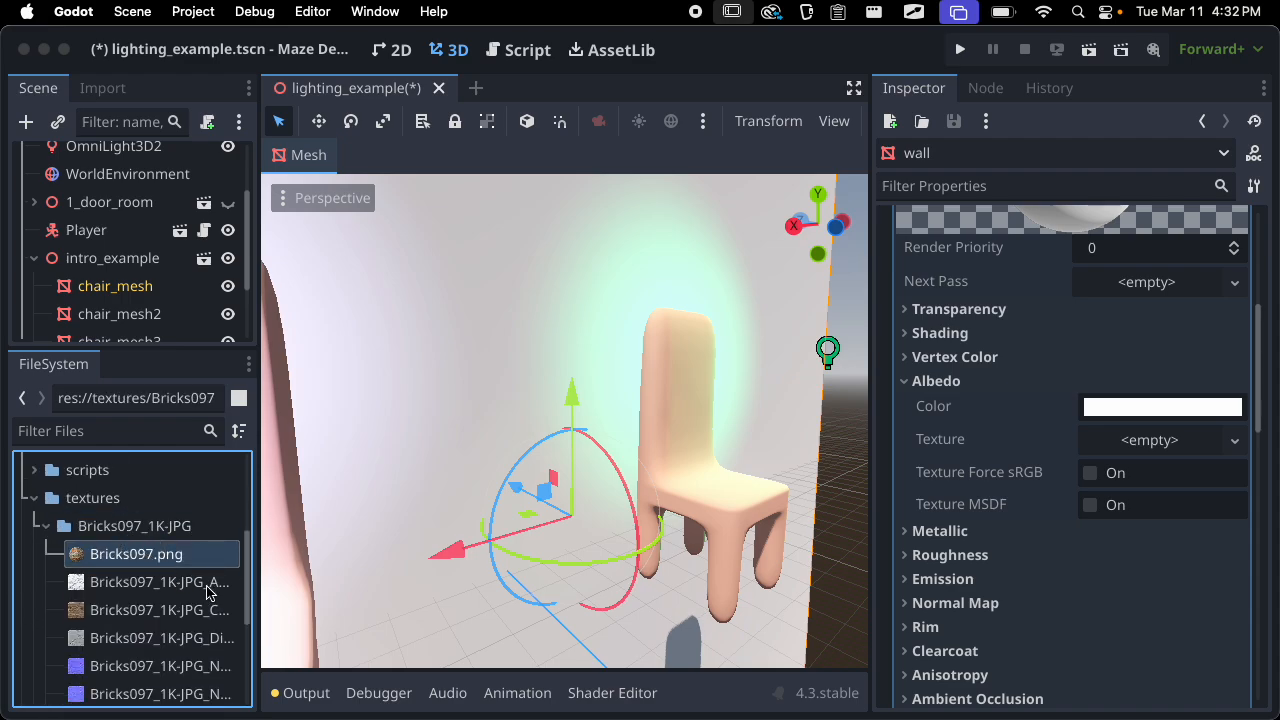
# Assign Bricks097_1K-JPG_Color.jpg as the albedo texture of the wall's material
pyautogui.click(146, 613)
pyautogui.moveTo(157, 617); pyautogui.dragTo(1140, 443)
pyautogui.scroll(-20, 724, 464)
pyautogui.moveTo(723, 463); pyautogui.dragTo(560, 480, button='middle')
pyautogui.scroll(12, 682, 463)
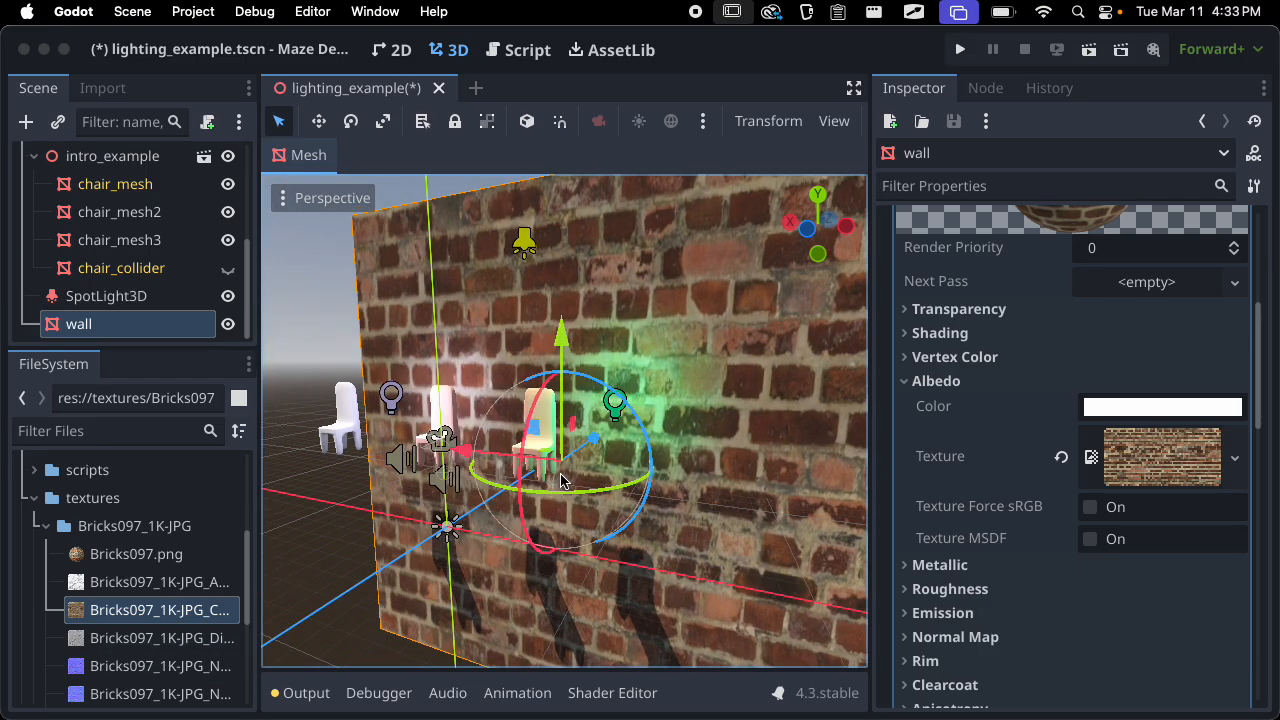
pyautogui.scroll(-6, 563, 476)
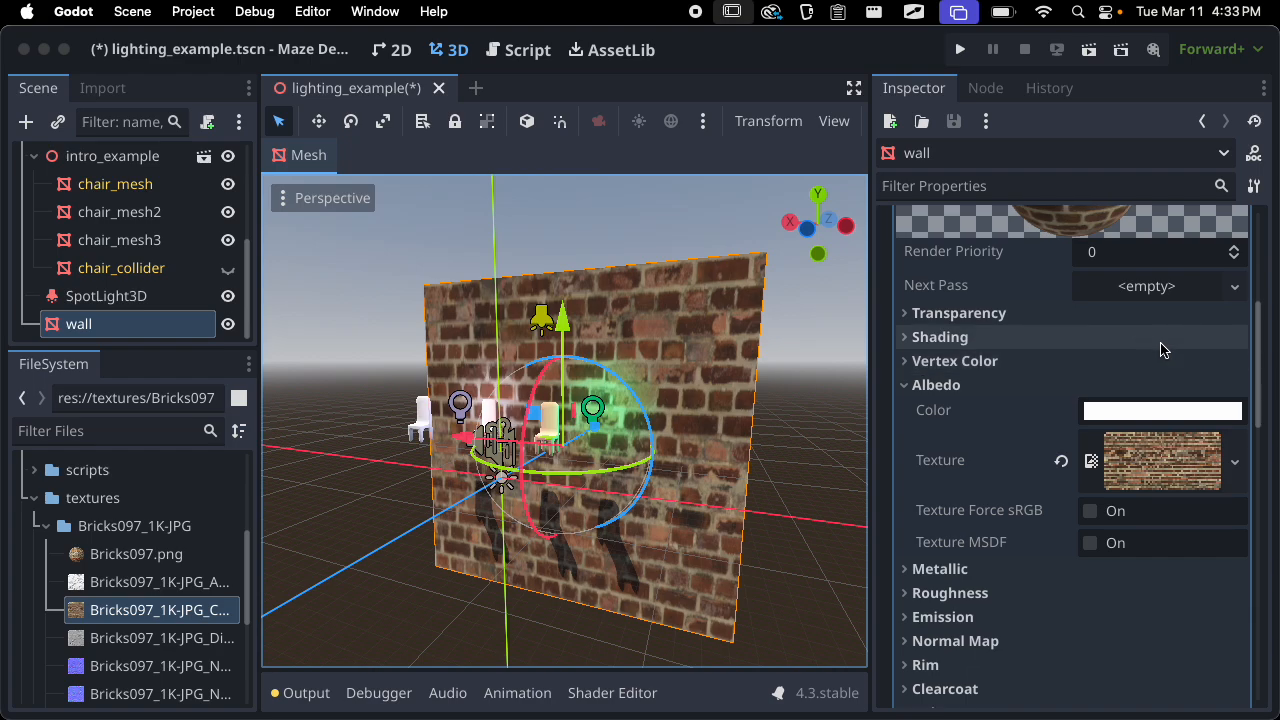
# Set the wall mesh's X size to 80 m and collapse the mesh settings
pyautogui.scroll(5, 1155, 320)
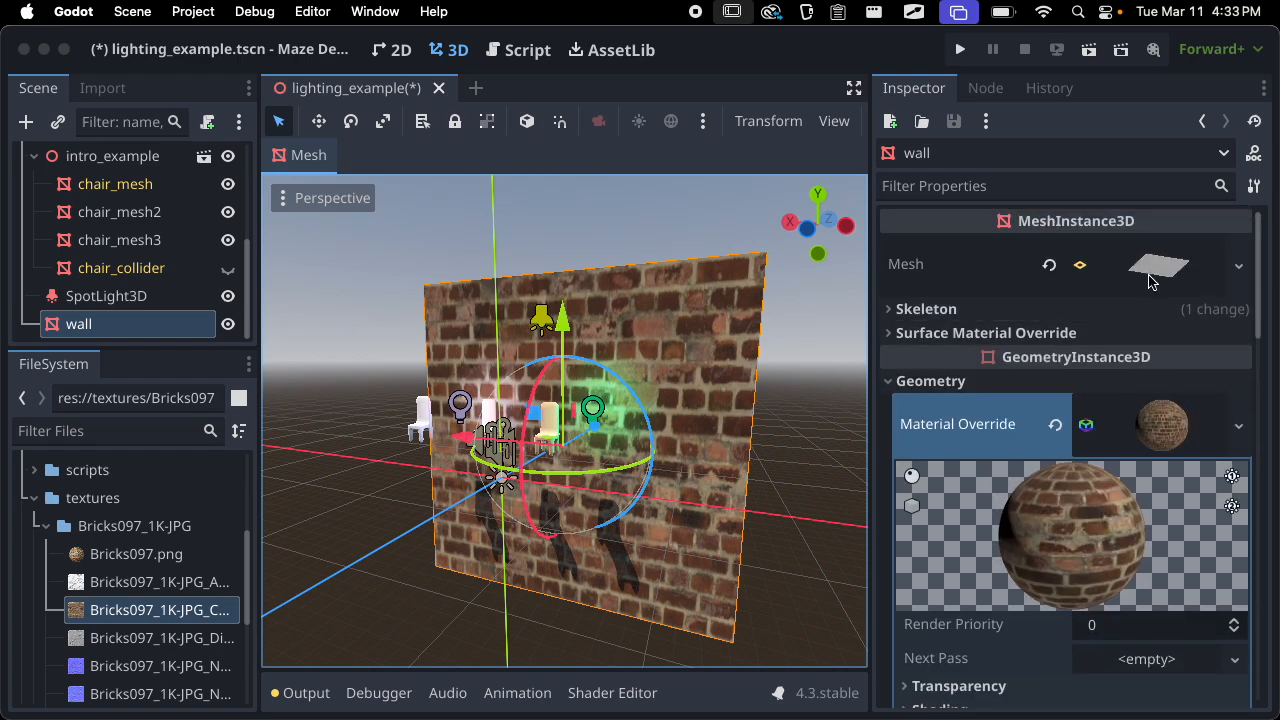
pyautogui.click(1151, 284)
pyautogui.click(1140, 464)
pyautogui.write('80')
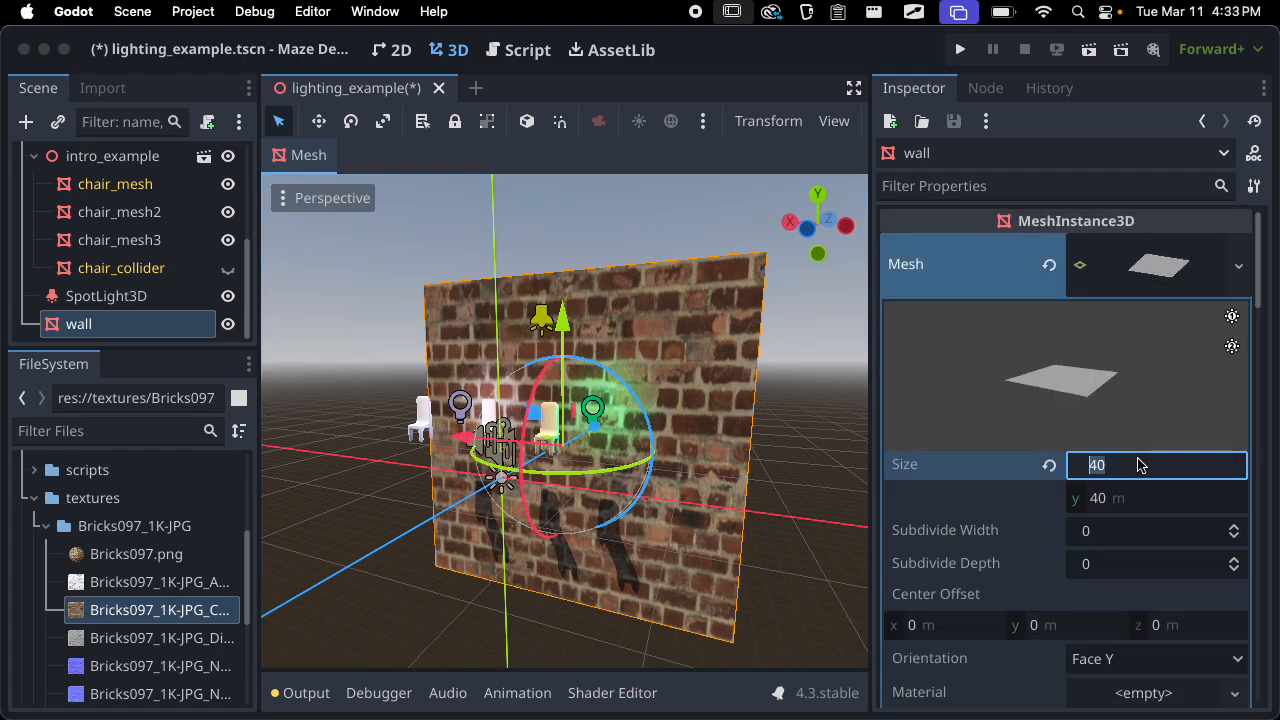
pyautogui.press('Return')
pyautogui.moveTo(675, 436); pyautogui.dragTo(754, 414, button='middle')
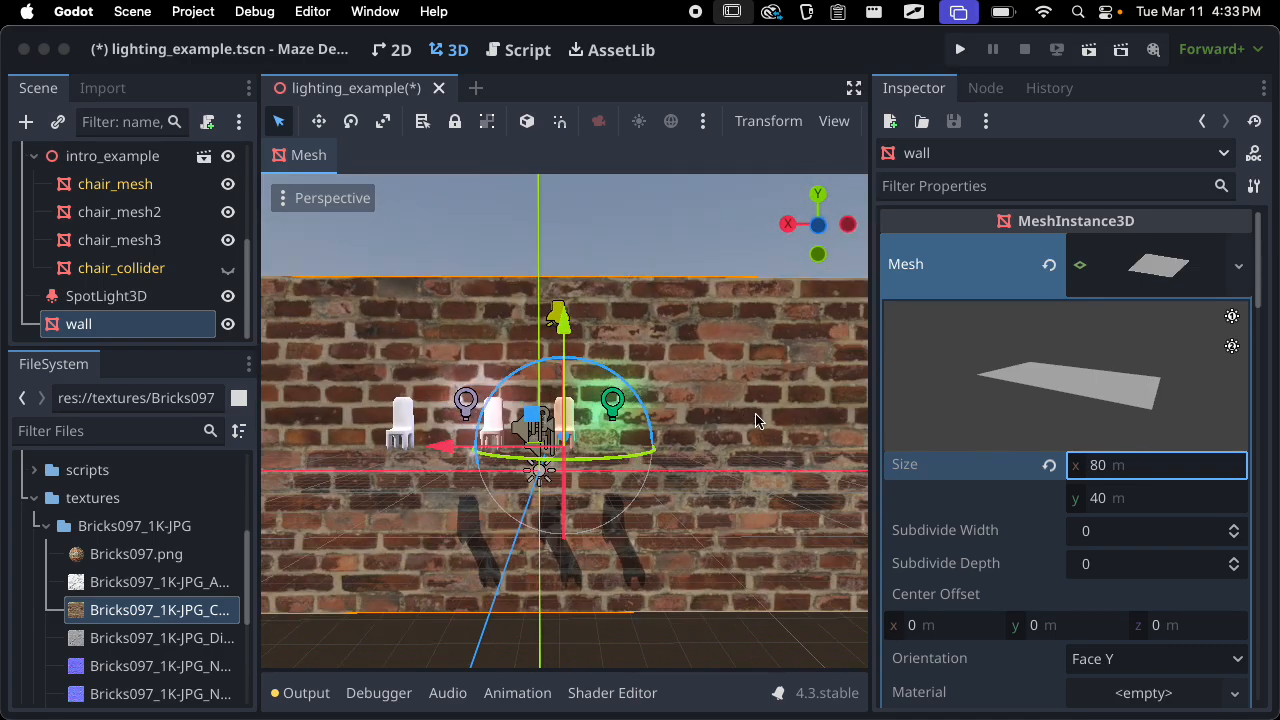
pyautogui.click(1158, 285)
# Move the wall farther behind the chairs along the Z axis and raise it along the Y axis
pyautogui.scroll(-4, 640, 436)
pyautogui.moveTo(640, 436); pyautogui.dragTo(642, 504, button='middle')
pyautogui.scroll(10, 688, 437)
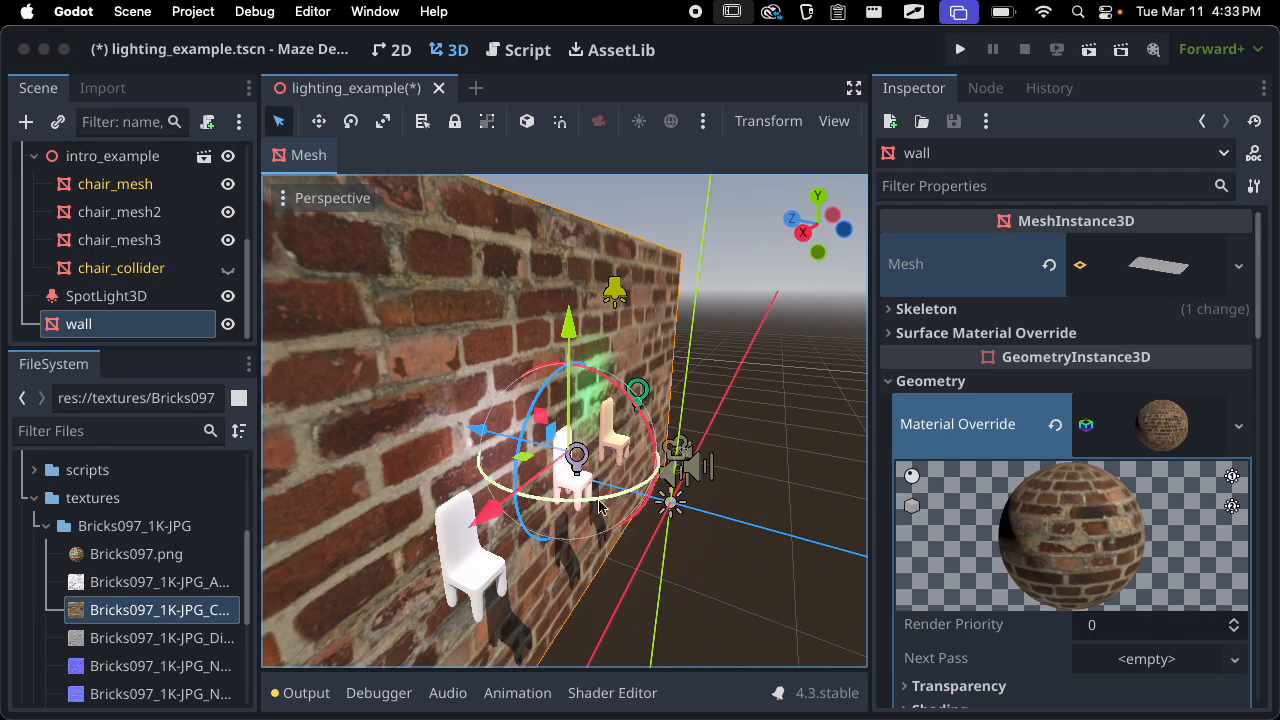
pyautogui.moveTo(476, 431); pyautogui.dragTo(427, 422)
pyautogui.moveTo(660, 455); pyautogui.dragTo(505, 443, button='middle')
pyautogui.scroll(-5, 580, 468)
pyautogui.moveTo(579, 308); pyautogui.dragTo(576, 240)
pyautogui.moveTo(548, 400); pyautogui.dragTo(668, 460, button='middle')
pyautogui.scroll(1, 668, 460)
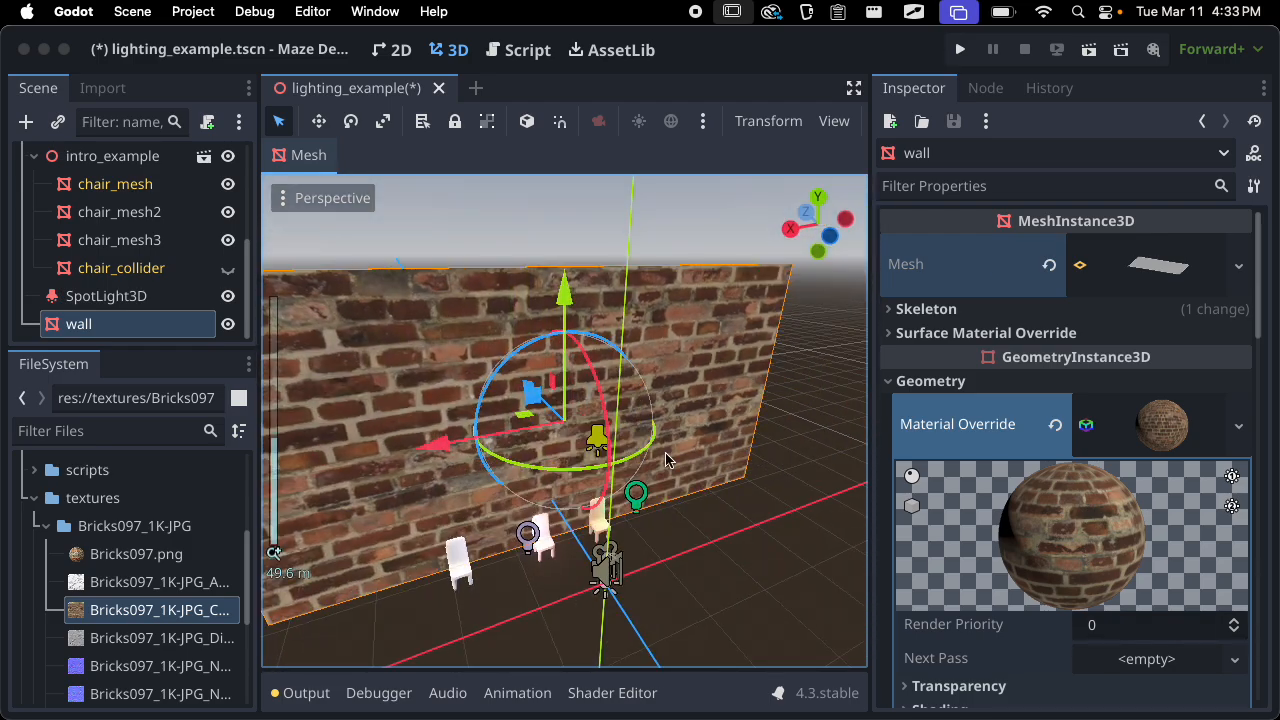
pyautogui.scroll(15, 667, 460)
pyautogui.moveTo(657, 524); pyautogui.dragTo(492, 453, button='middle')
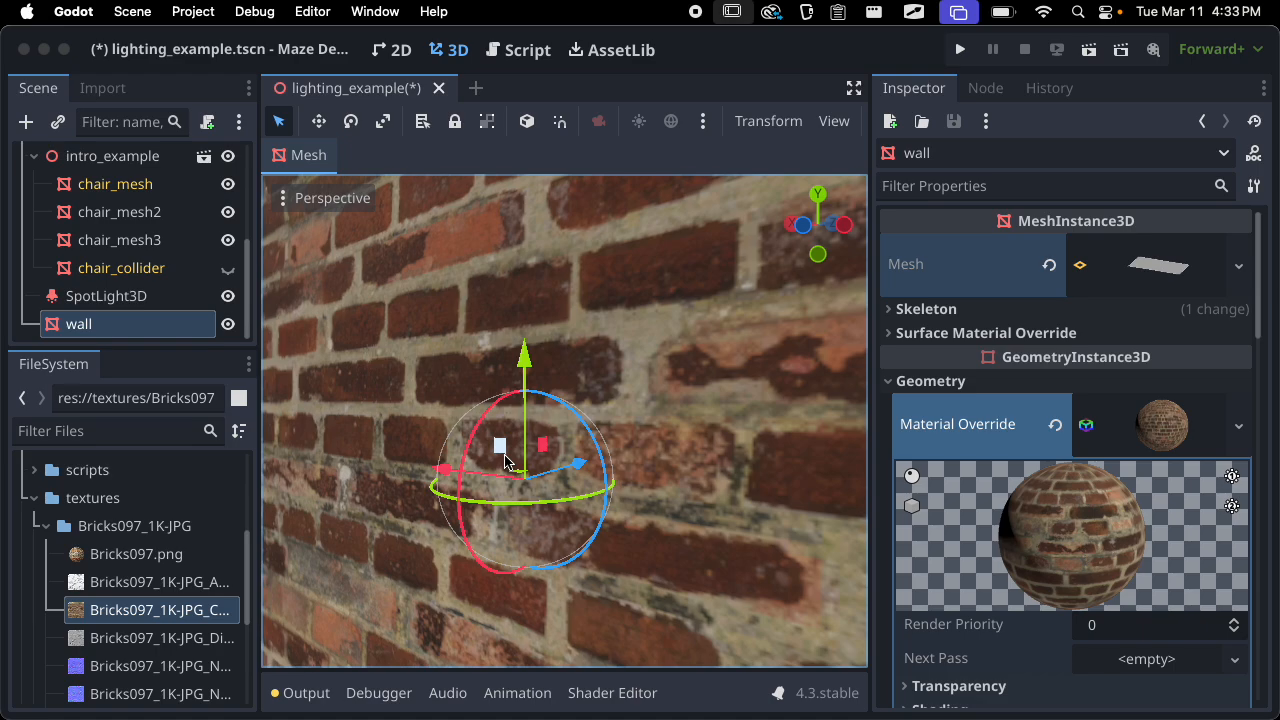
pyautogui.scroll(-9, 502, 452)
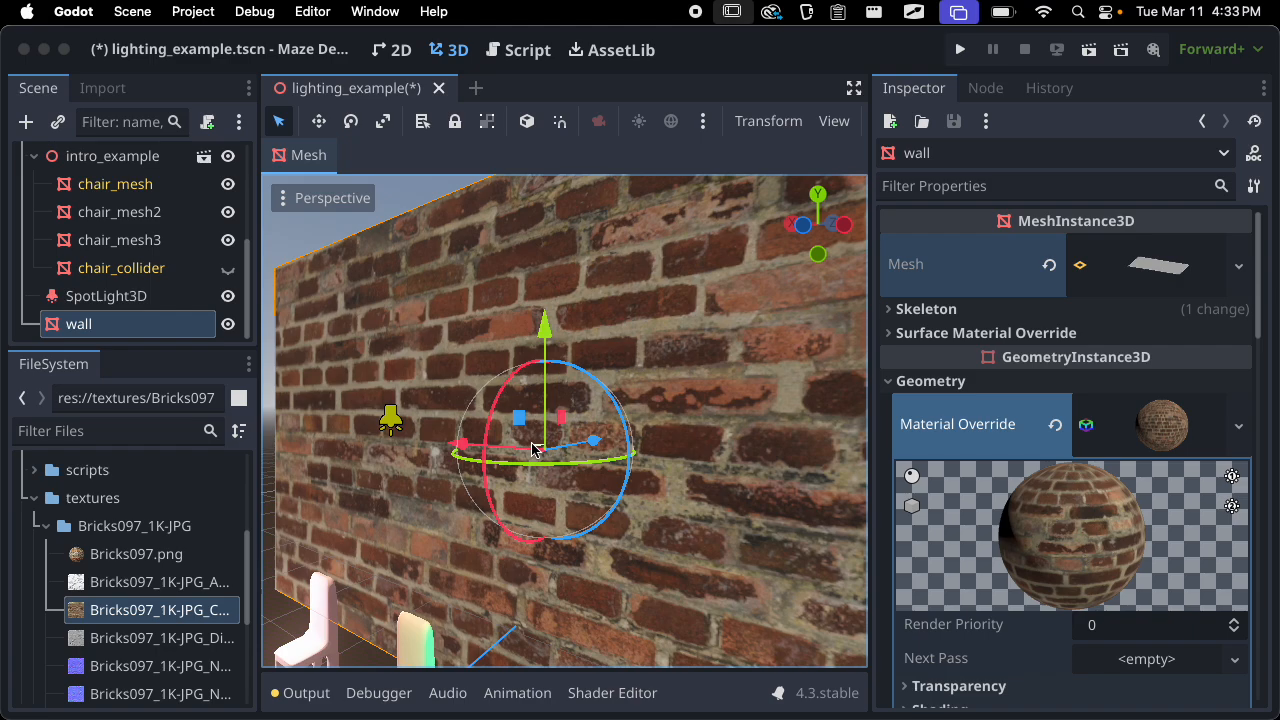
# Collapse and reopen the wall's override material settings, and fold away its Albedo section
pyautogui.click(1147, 434)
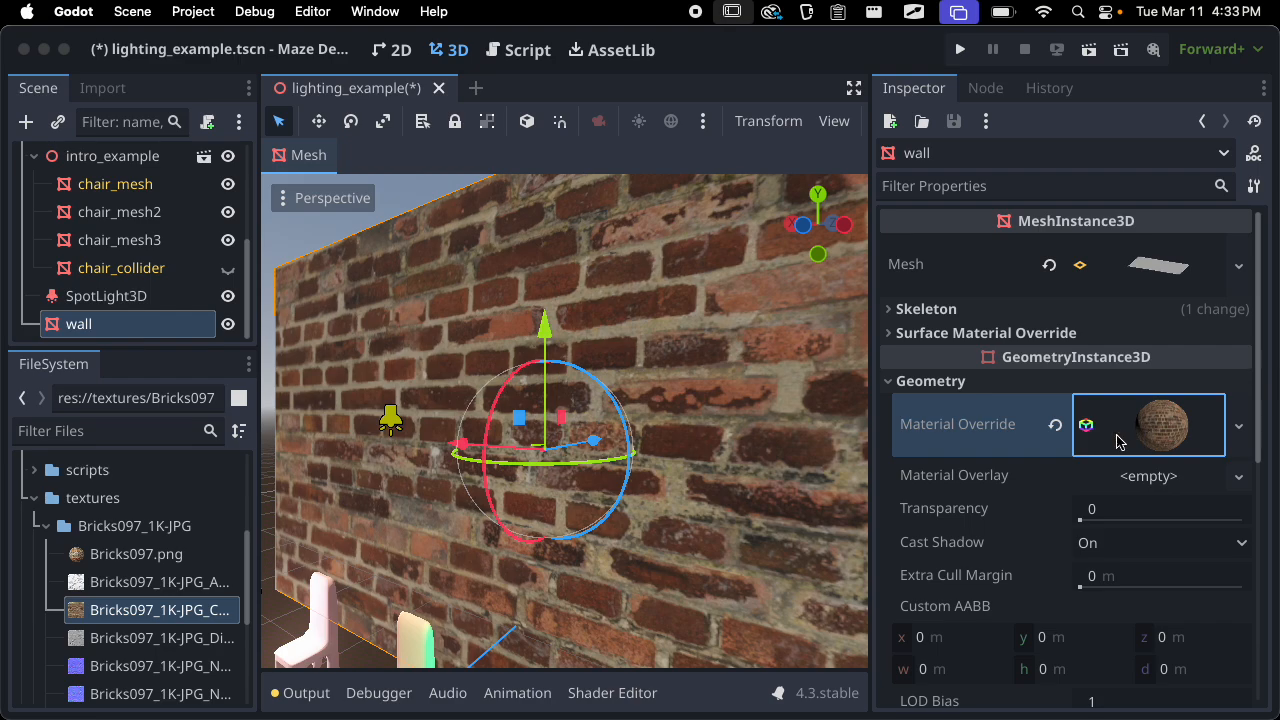
pyautogui.scroll(-9, 590, 362)
pyautogui.scroll(-2, 1020, 443)
pyautogui.scroll(2, 1022, 443)
pyautogui.click(1141, 425)
pyautogui.scroll(-3, 1010, 454)
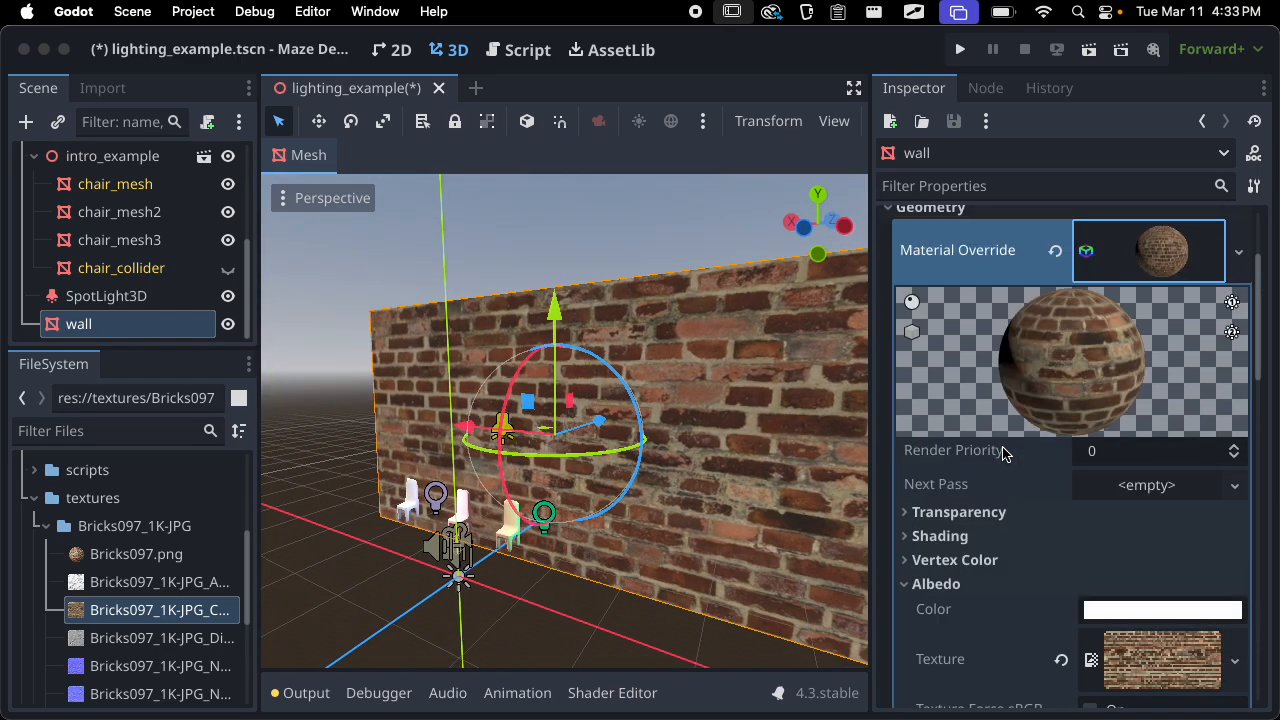
pyautogui.scroll(-3, 1003, 453)
pyautogui.click(956, 430)
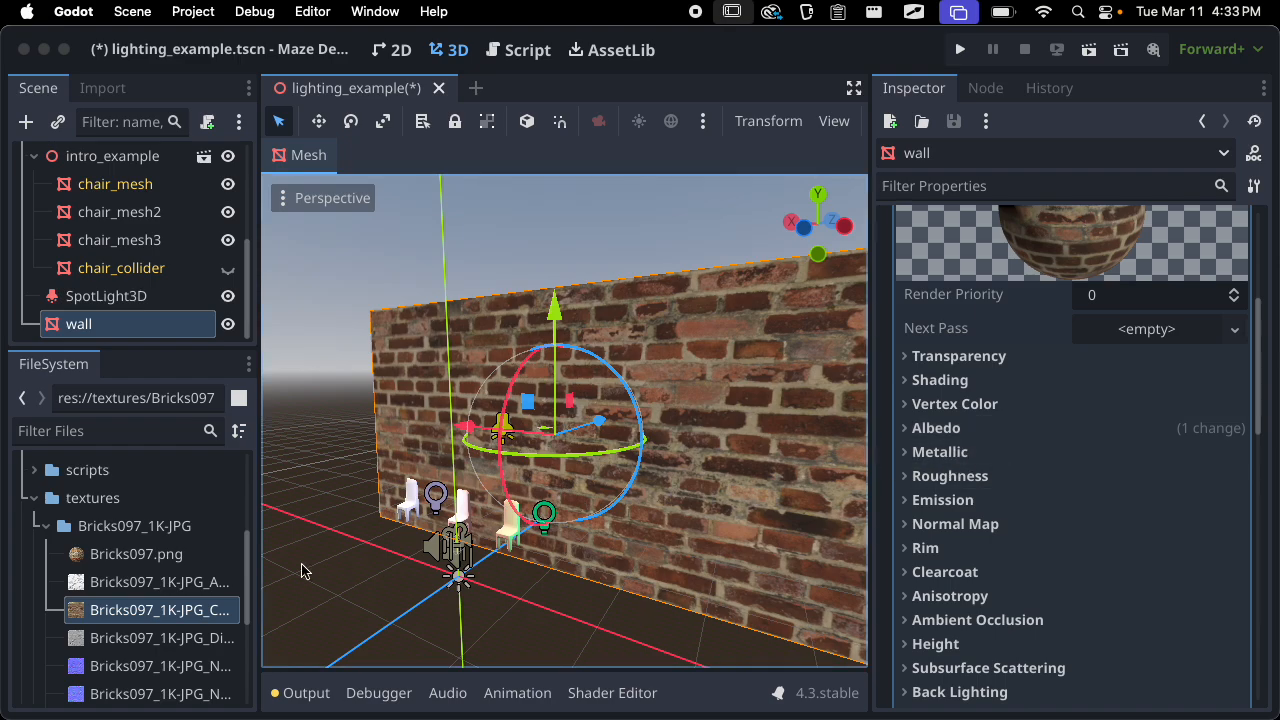
# Expand the material's Height section and widen the FileSystem dock to show the full texture file names
pyautogui.scroll(-1, 196, 580)
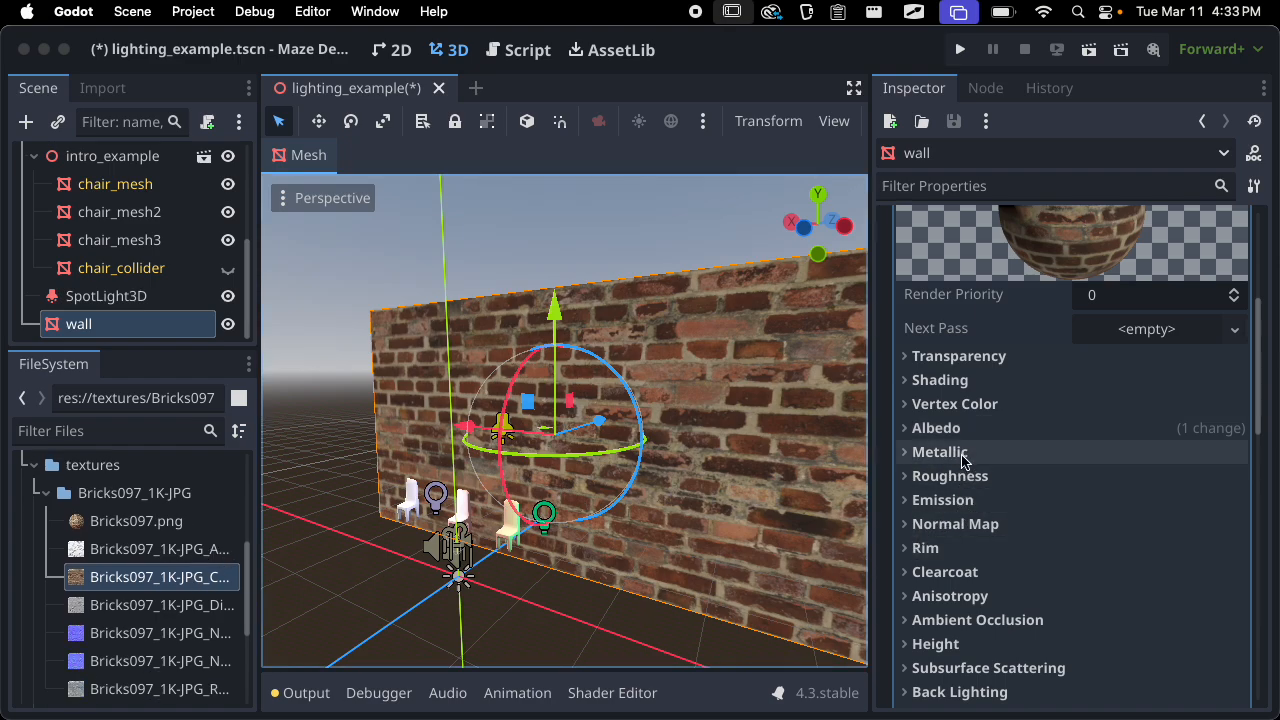
pyautogui.scroll(-1, 1005, 530)
pyautogui.click(1023, 616)
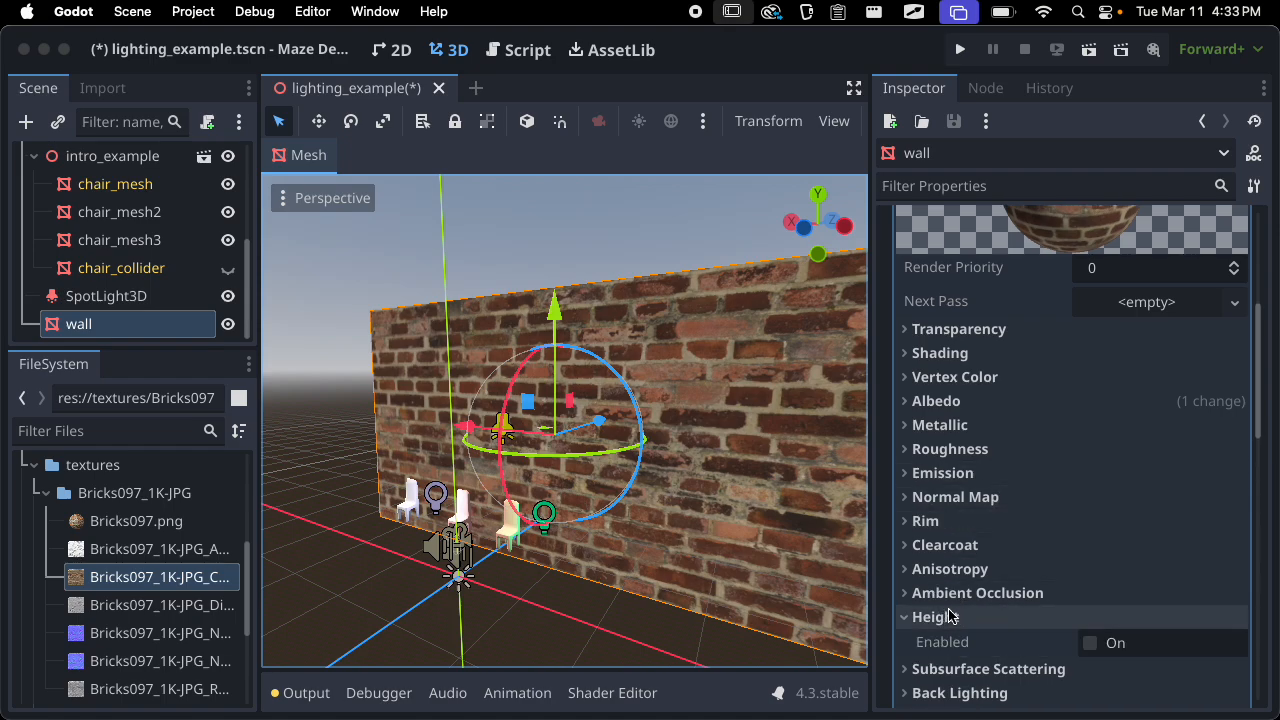
pyautogui.scroll(-5, 1014, 530)
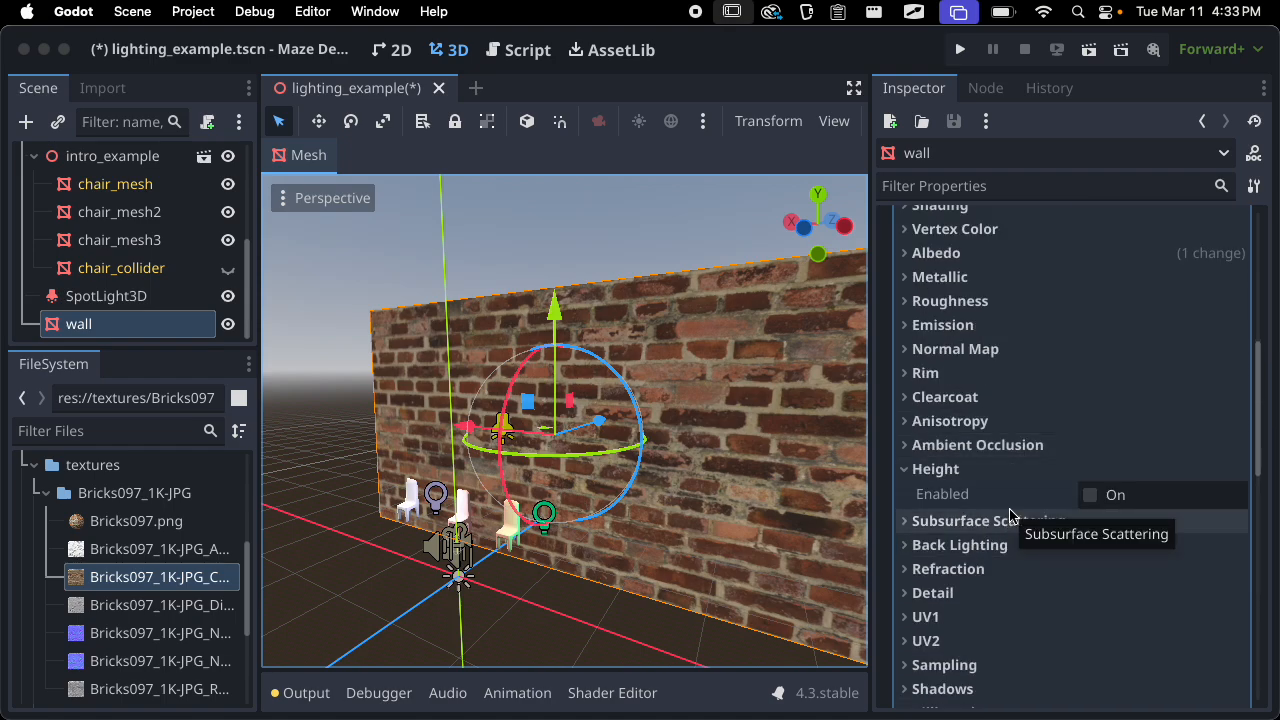
pyautogui.moveTo(258, 467); pyautogui.dragTo(340, 467)
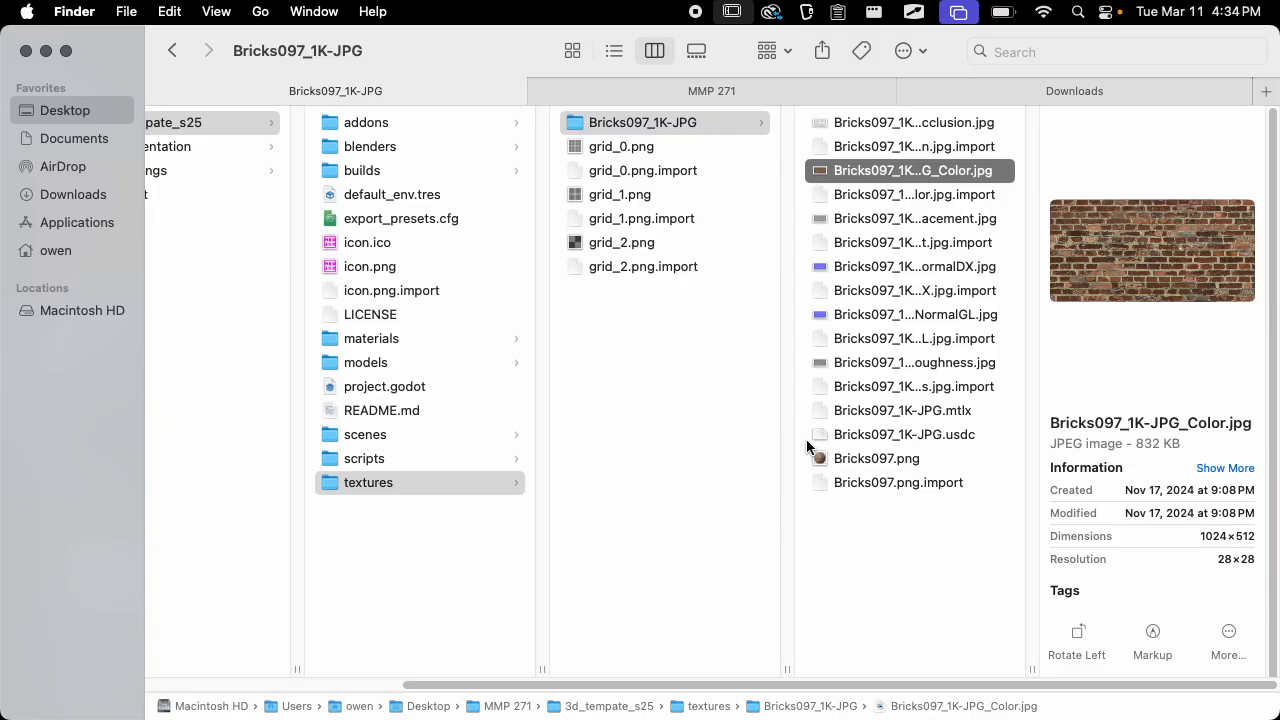
# Switch to Finder and preview Bricks097_1K-JPG_NormalDX.jpg and Bricks097_1K-JPG_NormalGL.jpg
pyautogui.click(890, 266)
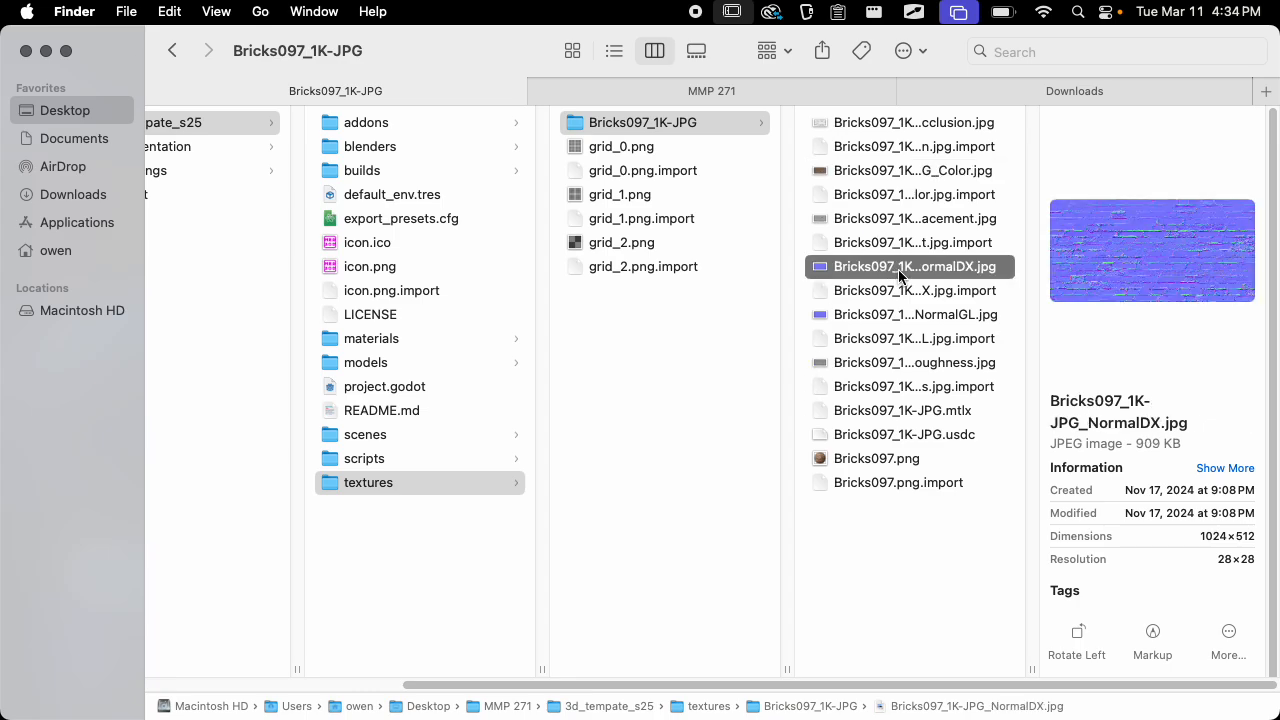
pyautogui.press('space')
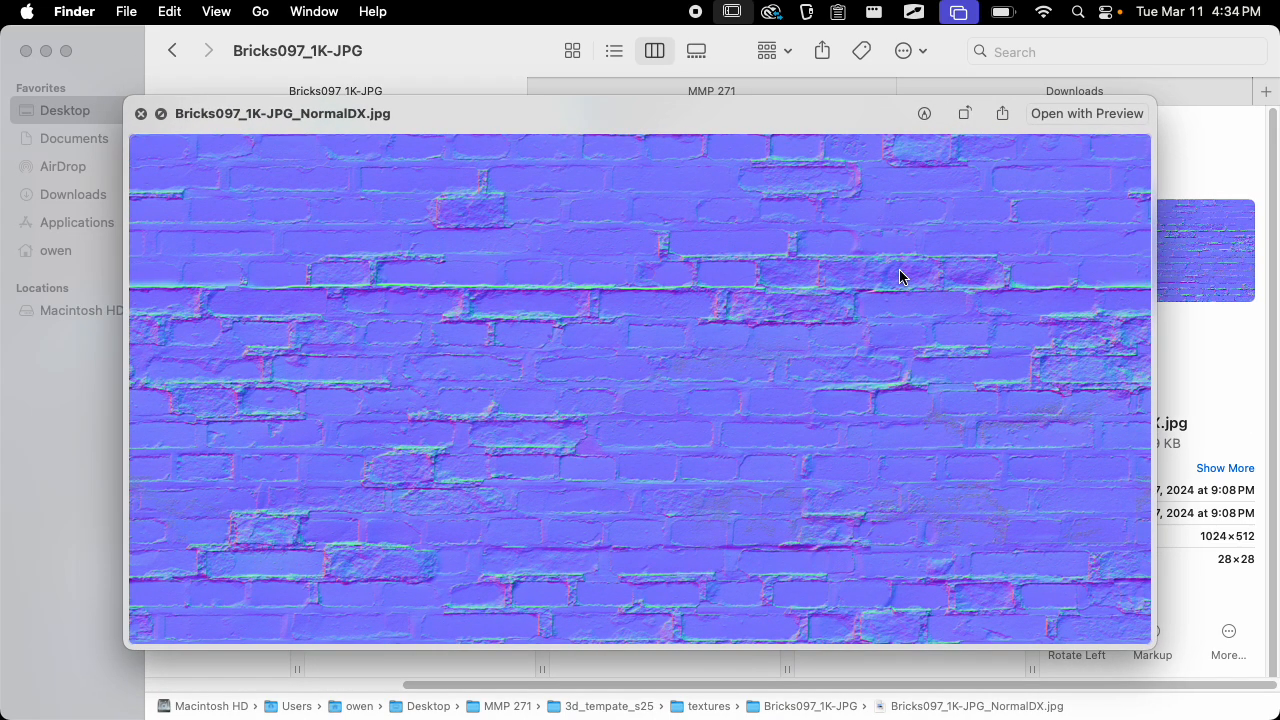
pyautogui.press('Down')
pyautogui.press('Down')
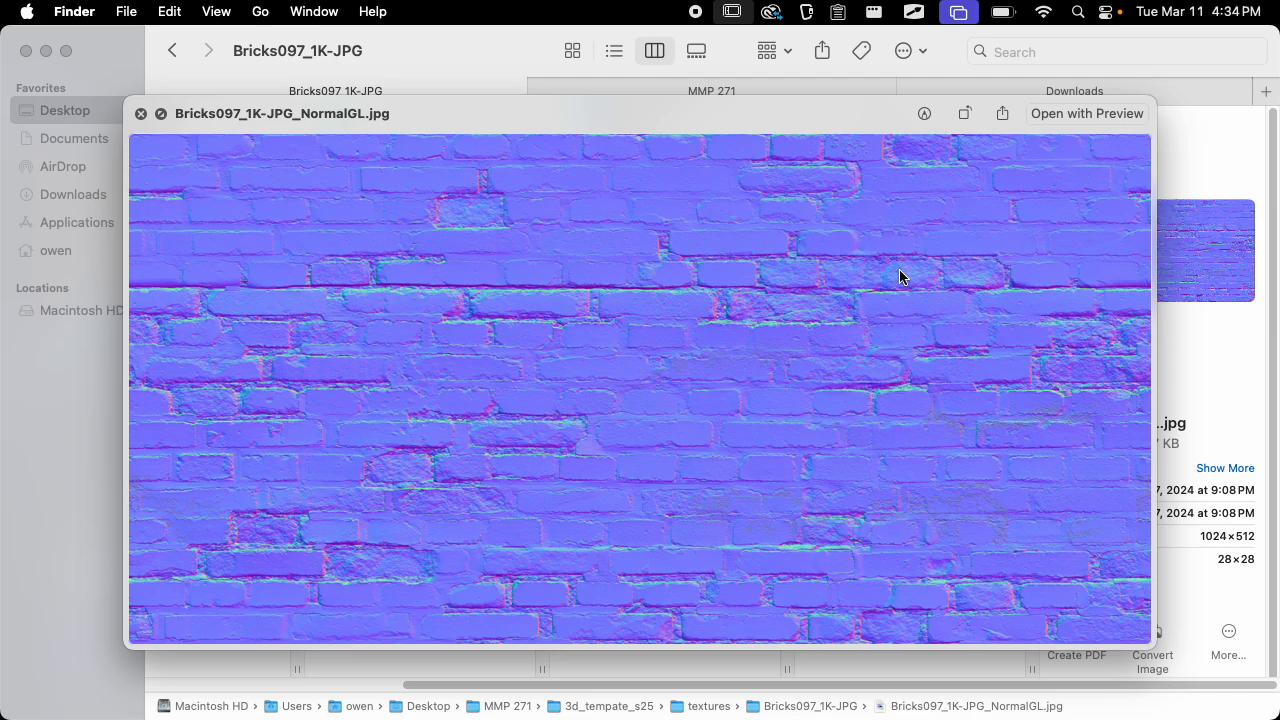
pyautogui.press('space')
# Preview Bricks097_1K-JPG_Displacement.jpg in Finder and switch back to Godot
pyautogui.press('Up')
pyautogui.press('Up')
pyautogui.press('Up')
pyautogui.press('Up')
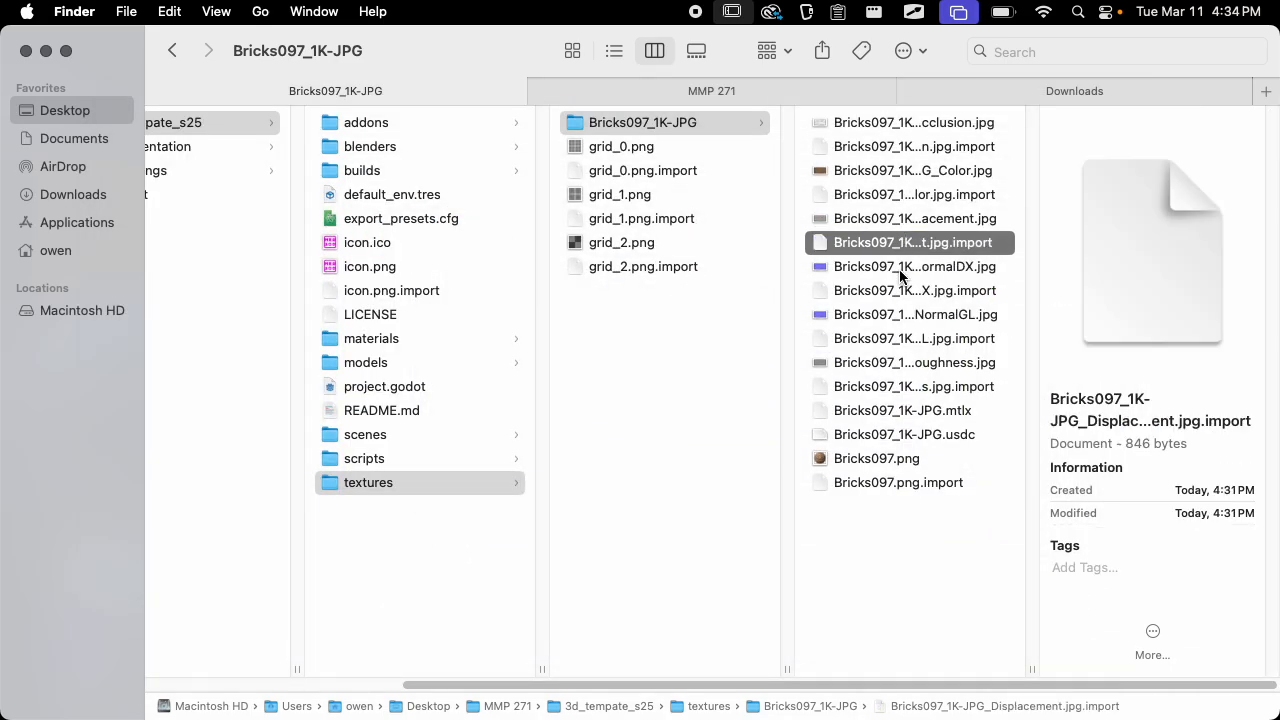
pyautogui.press('space')
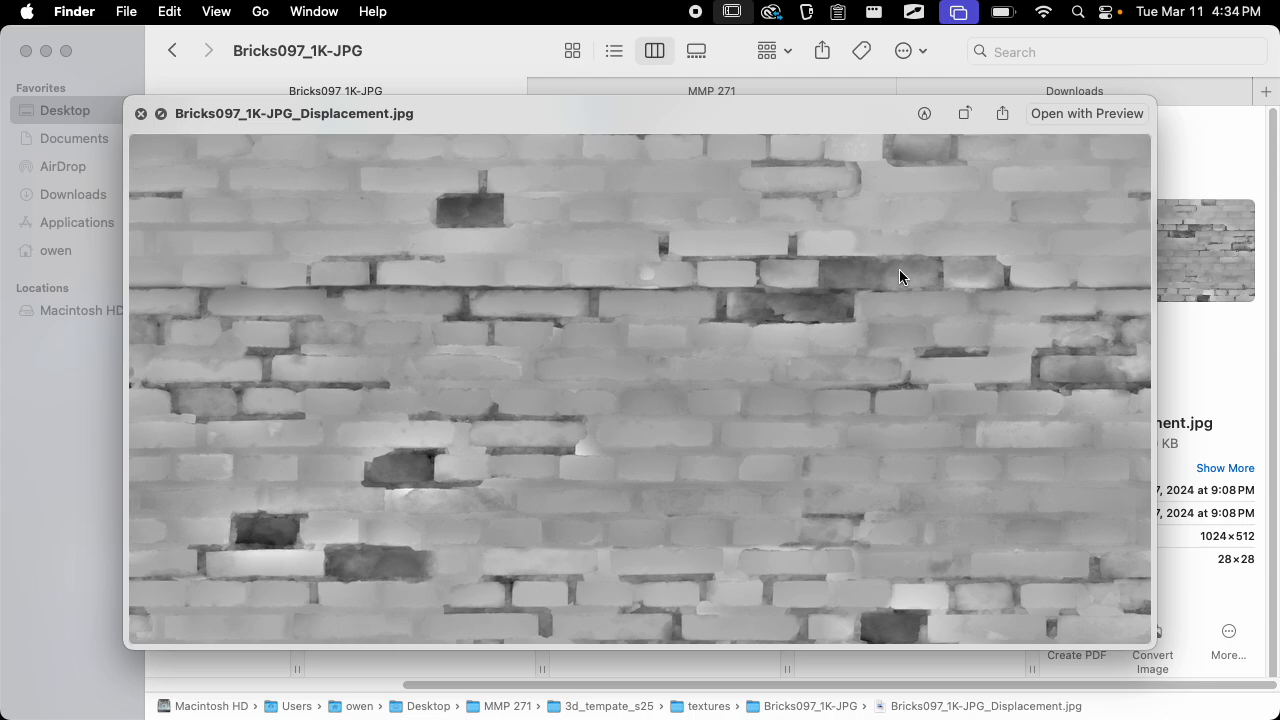
pyautogui.press('space')
pyautogui.press('super+Tab')
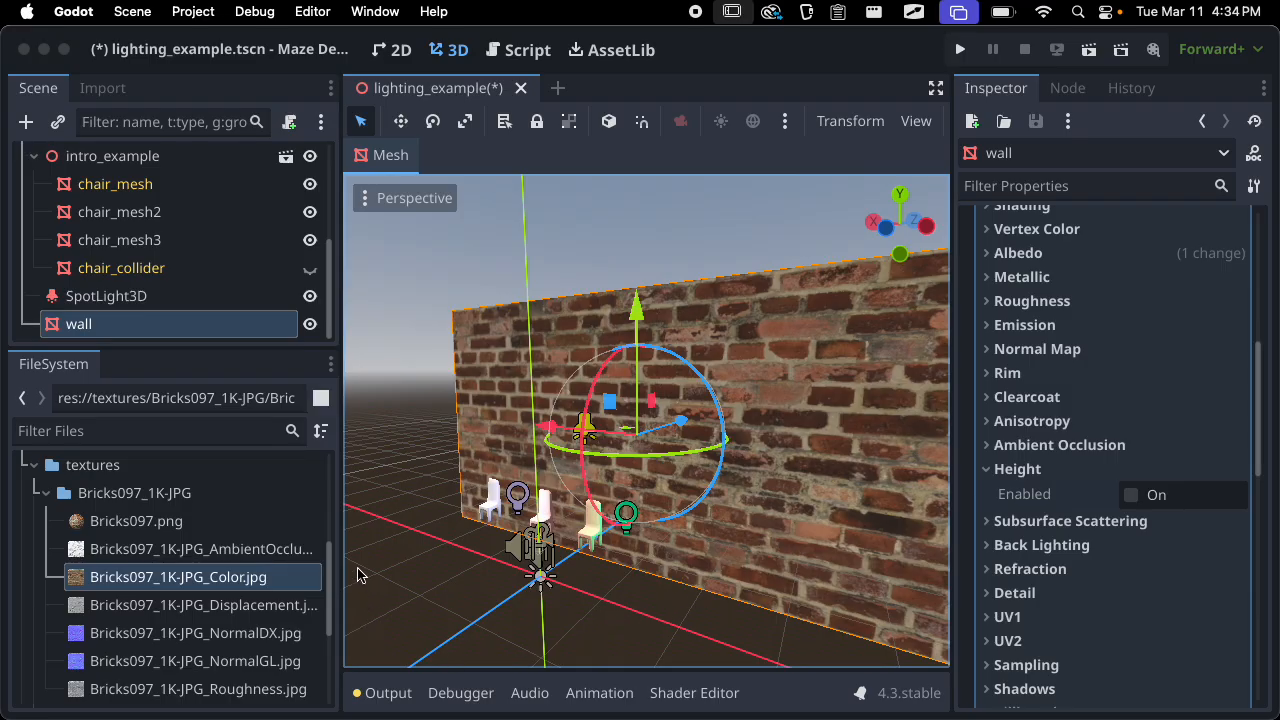
# Enable Height on the wall's material and assign Bricks097_1K-JPG_Displacement.jpg as its height texture
pyautogui.click(249, 613)
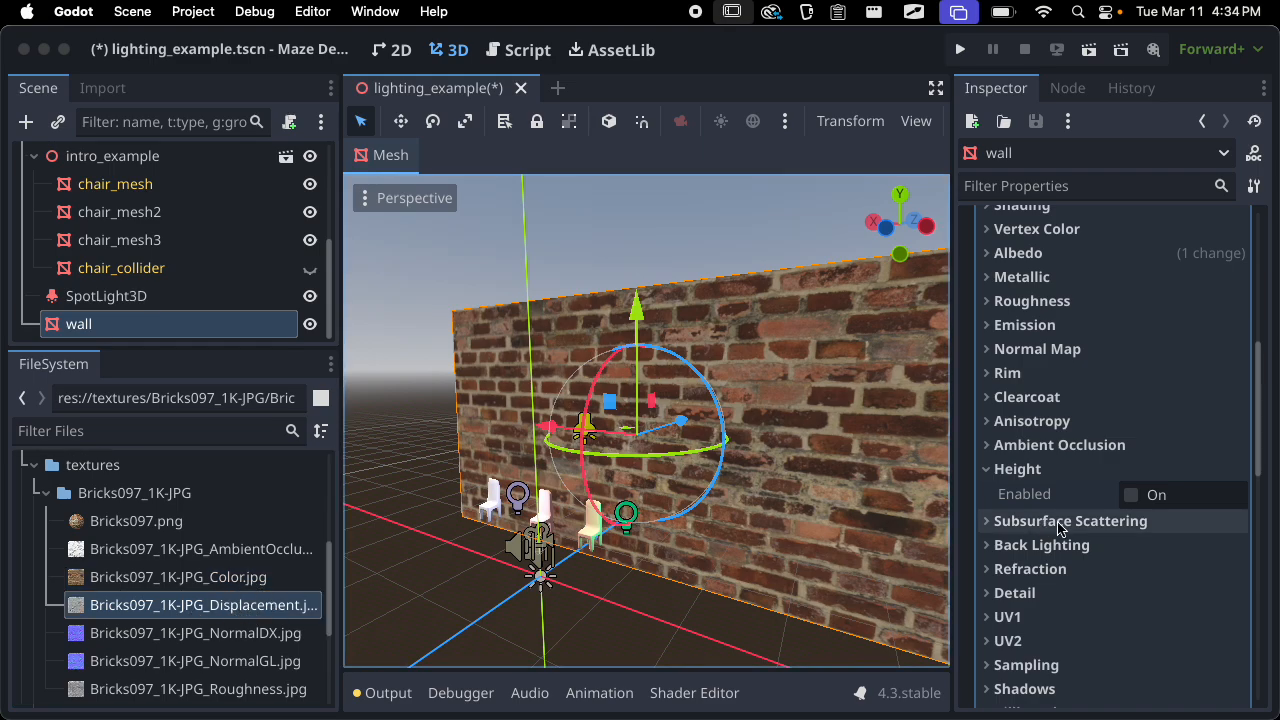
pyautogui.click(1131, 493)
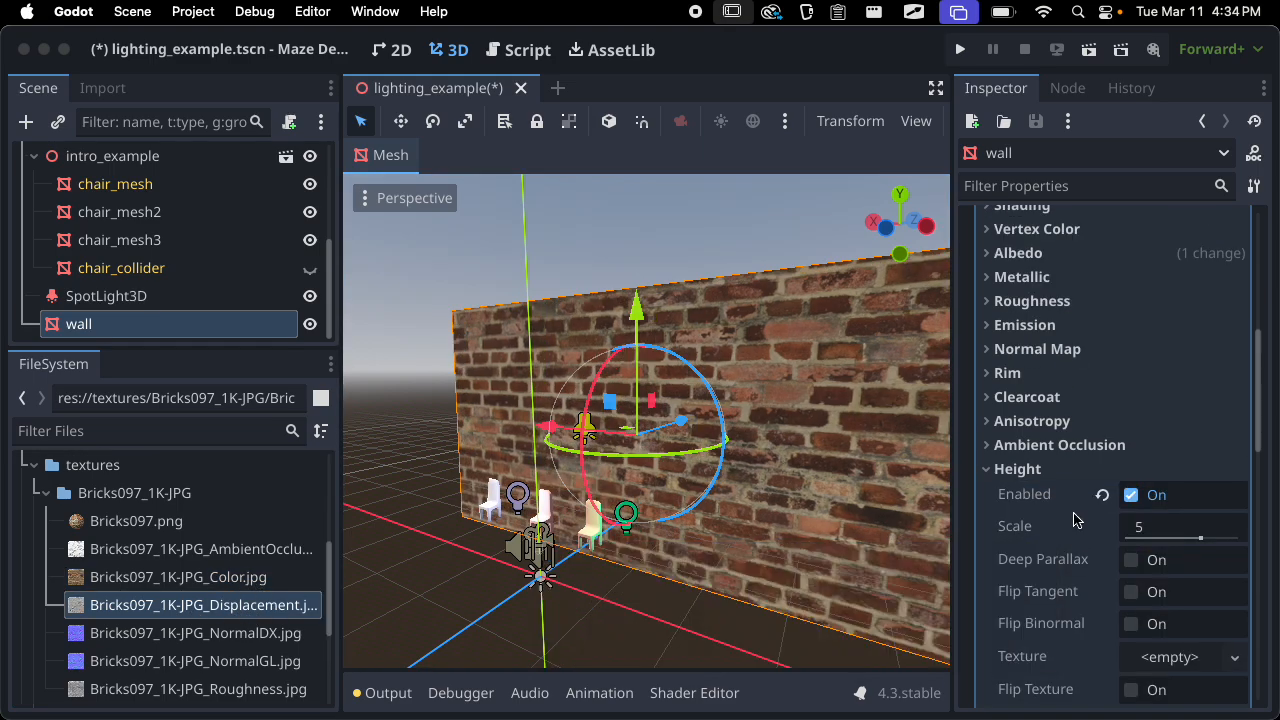
pyautogui.scroll(-2, 1075, 528)
pyautogui.moveTo(231, 610); pyautogui.dragTo(1168, 588)
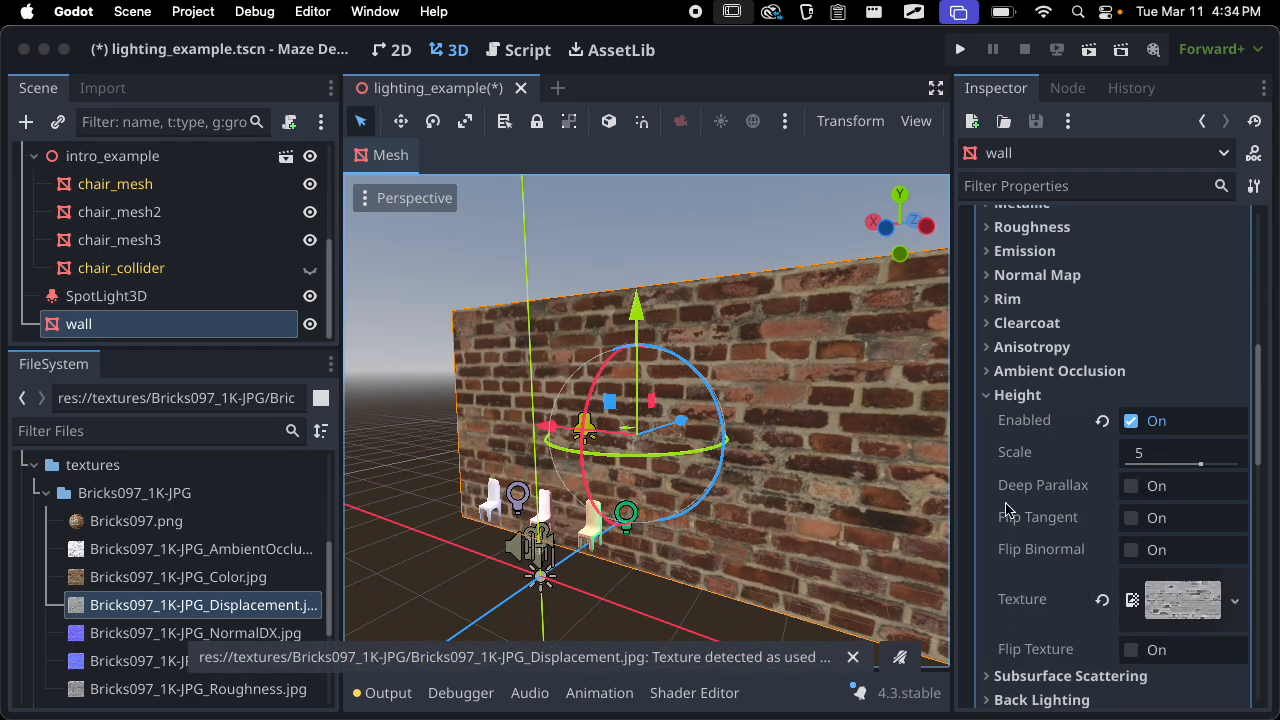
pyautogui.scroll(6, 590, 340)
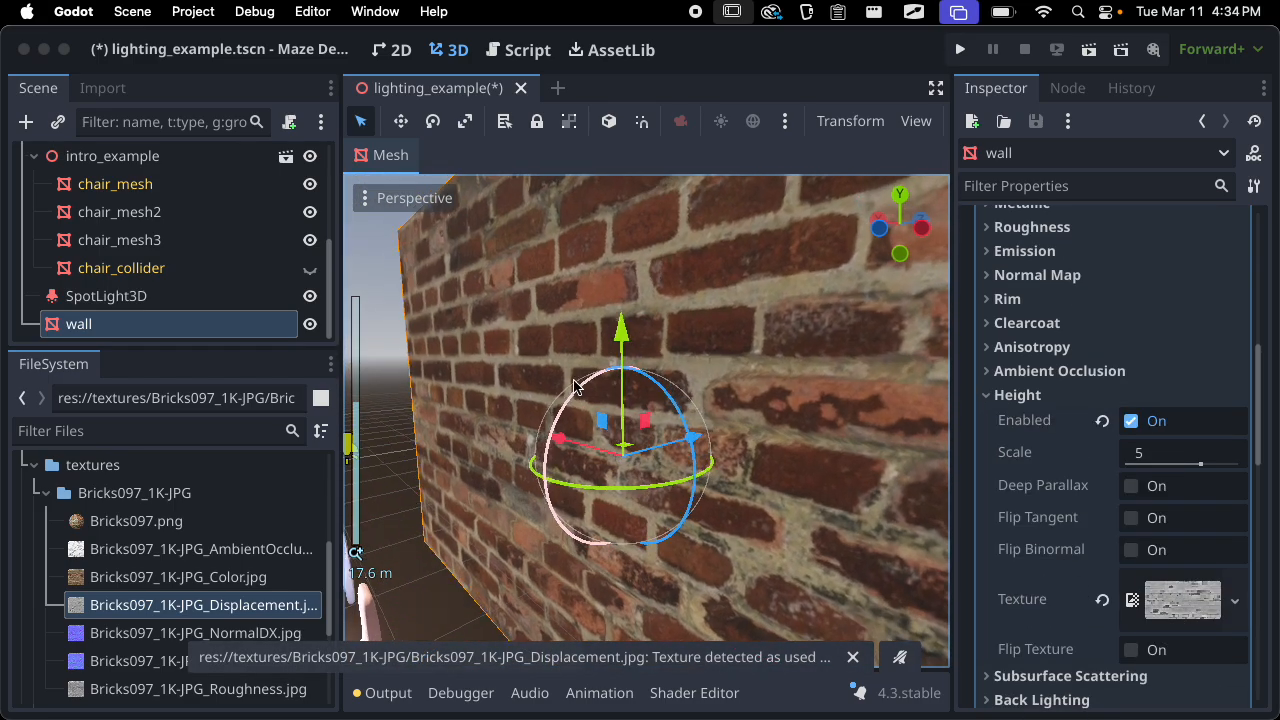
pyautogui.moveTo(574, 381); pyautogui.dragTo(504, 379, button='middle')
pyautogui.moveTo(737, 393); pyautogui.dragTo(829, 406, button='middle')
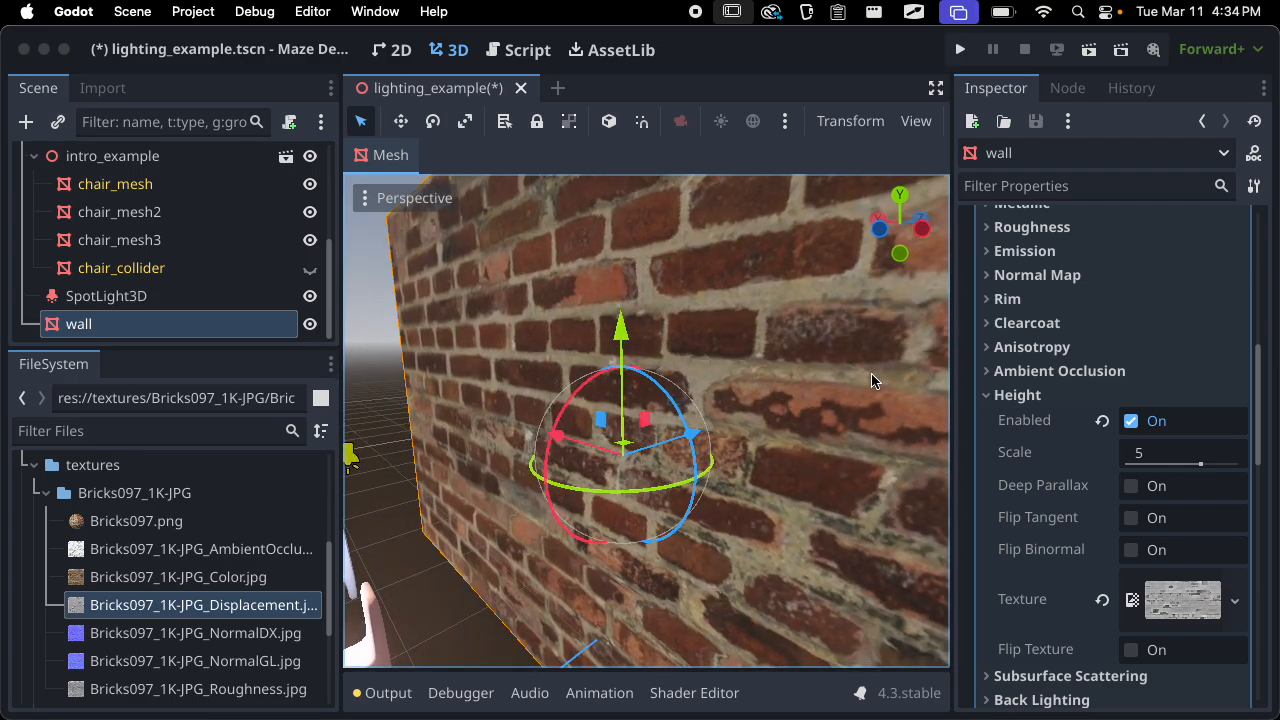
# Examine the height effect on the brick wall from several angles and distances
pyautogui.moveTo(740, 420); pyautogui.dragTo(716, 393, button='middle')
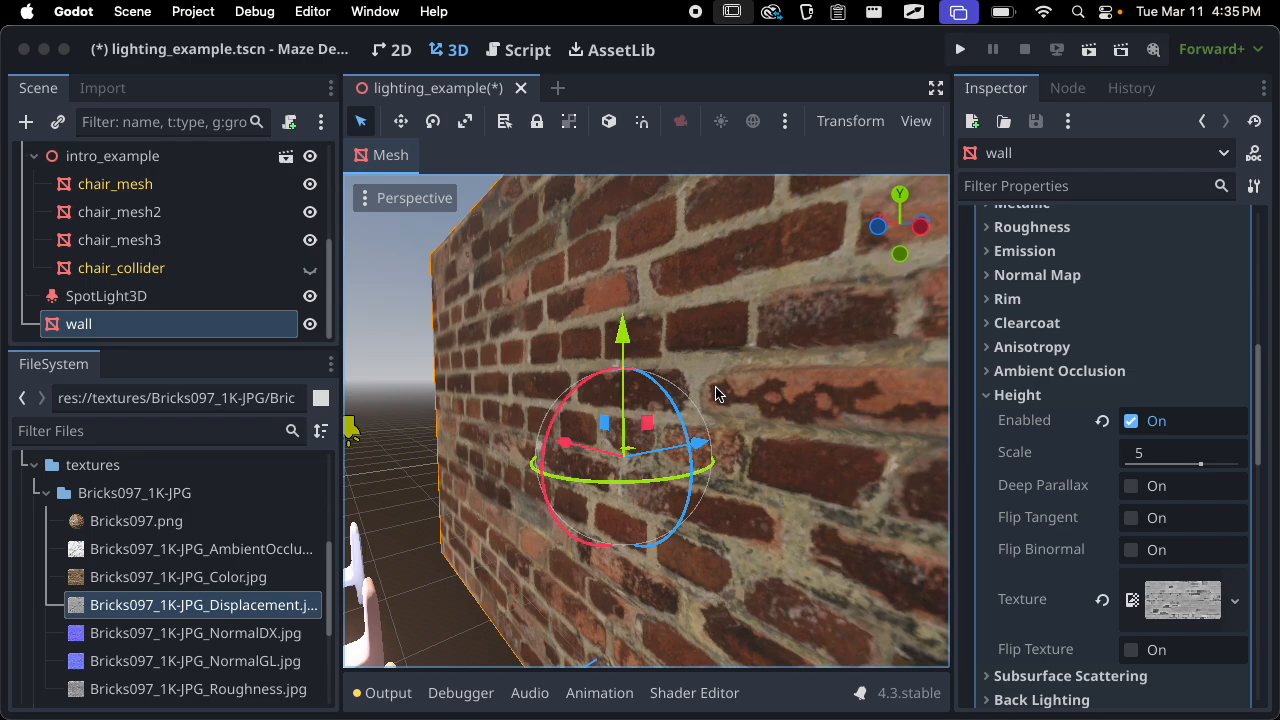
pyautogui.moveTo(708, 390); pyautogui.dragTo(803, 419, button='middle')
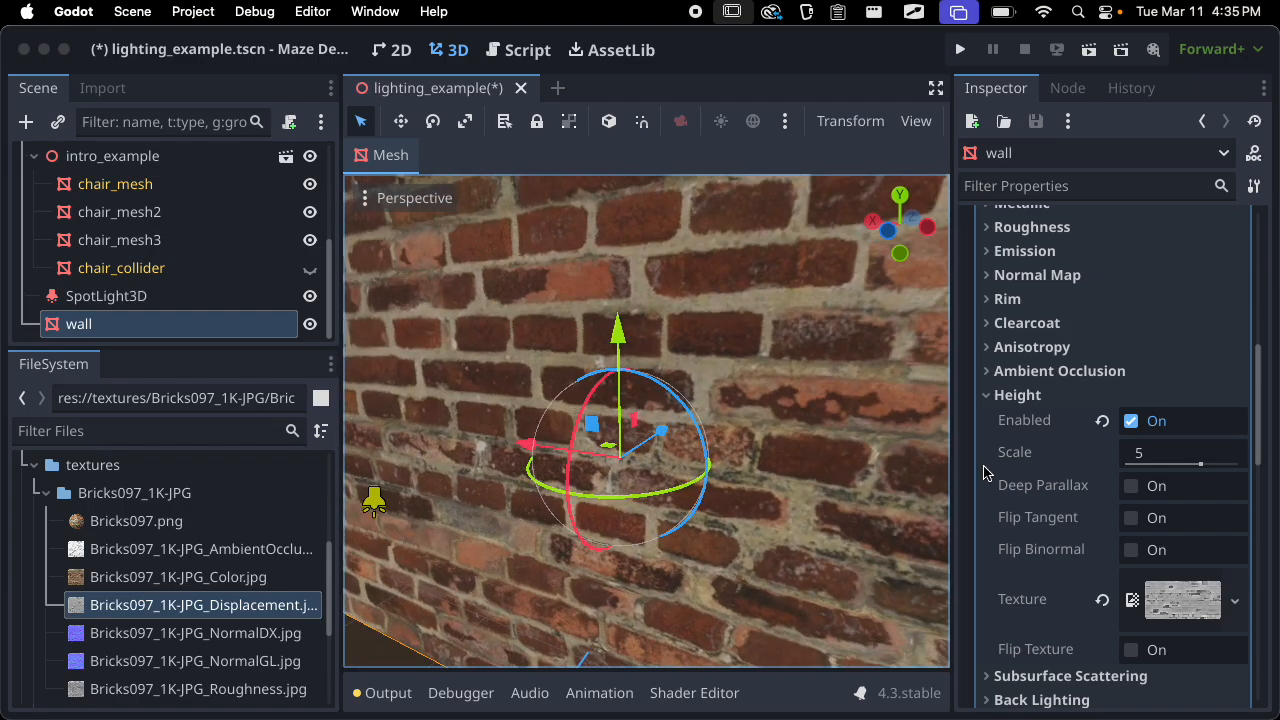
pyautogui.scroll(3, 700, 455)
pyautogui.moveTo(705, 455); pyautogui.dragTo(636, 458, button='middle')
pyautogui.scroll(-4, 740, 460)
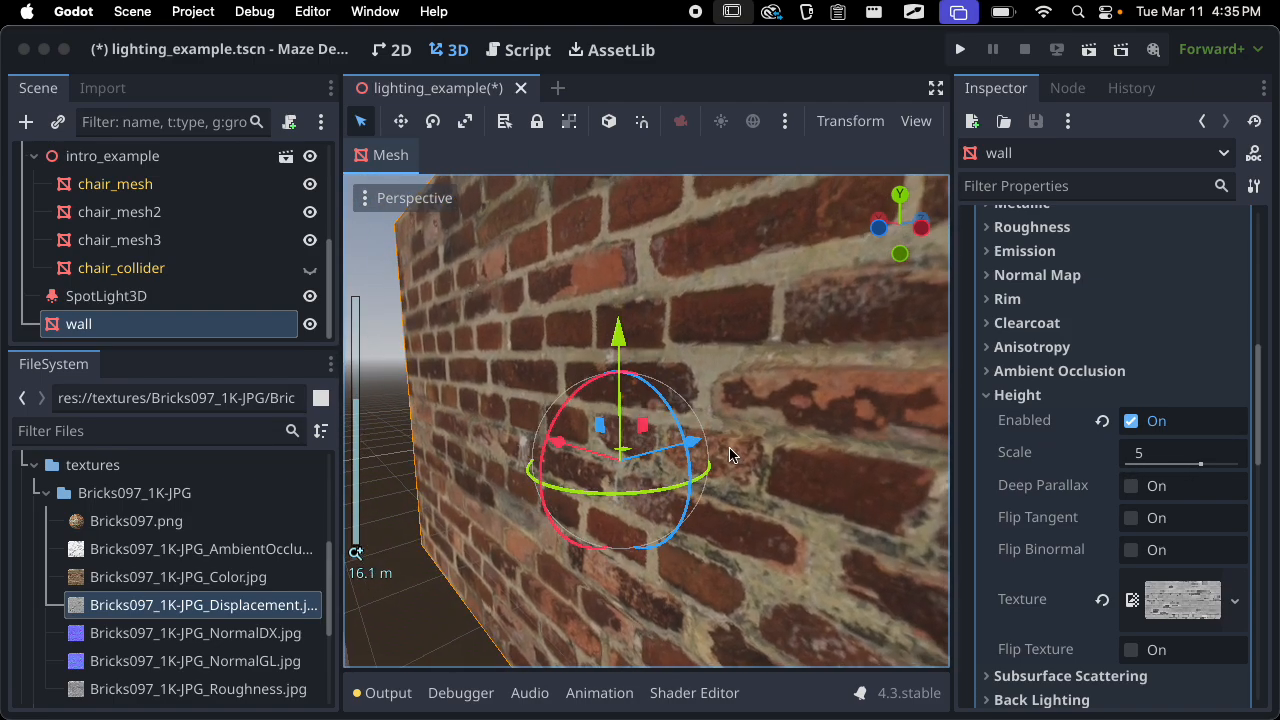
pyautogui.scroll(-5, 575, 465)
pyautogui.moveTo(592, 500); pyautogui.dragTo(634, 417, button='middle')
pyautogui.scroll(14, 616, 547)
pyautogui.moveTo(718, 474); pyautogui.dragTo(779, 510, button='middle')
pyautogui.scroll(1, 754, 526)
# Try Height scales of -2.515, 0, 11.894 and -6.296 on the wall's material, viewing the bricks from different angles
pyautogui.moveTo(1176, 460); pyautogui.dragTo(1021, 460)
pyautogui.click(1198, 459)
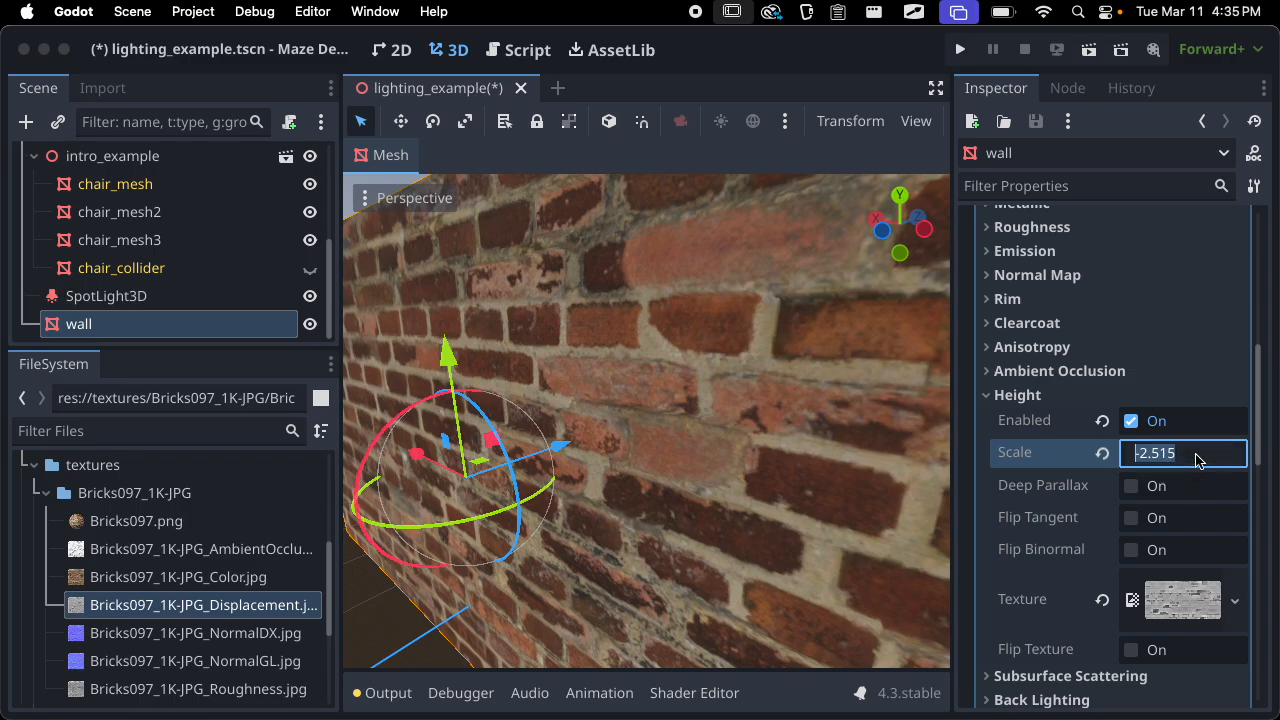
pyautogui.write('0')
pyautogui.moveTo(717, 508); pyautogui.dragTo(602, 501, button='middle')
pyautogui.moveTo(1209, 479); pyautogui.dragTo(1230, 457)
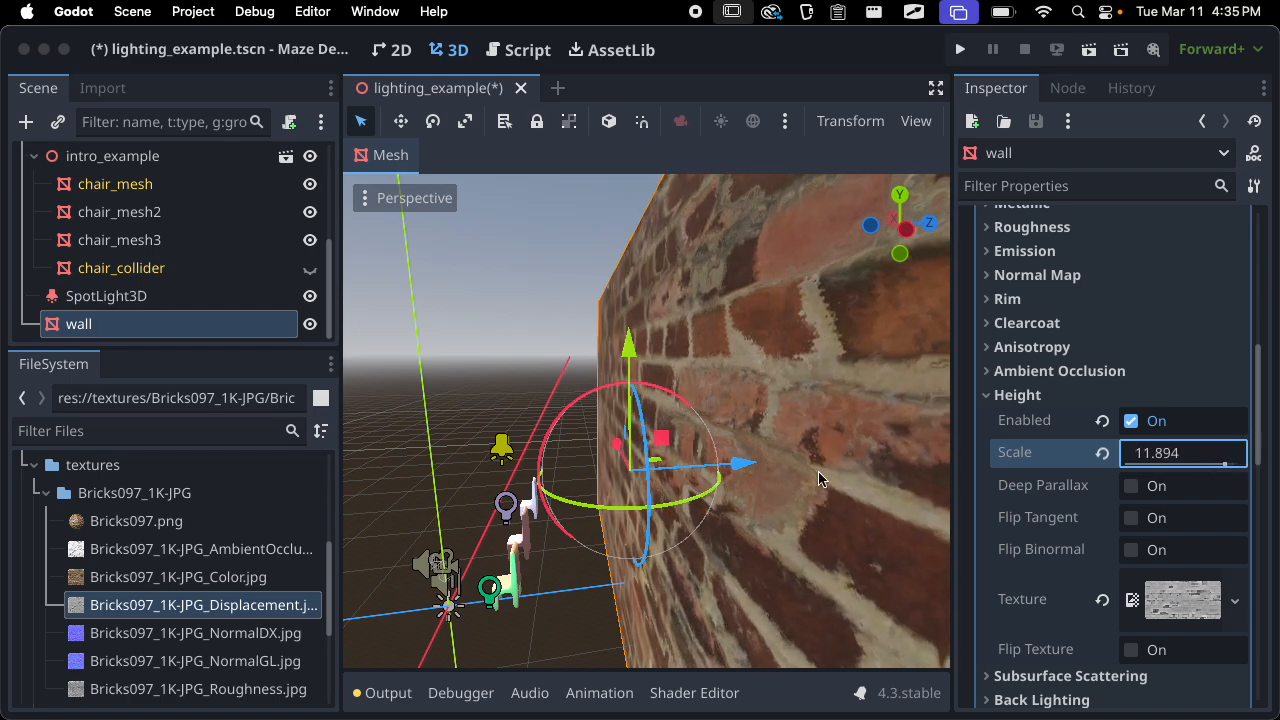
pyautogui.moveTo(837, 473); pyautogui.dragTo(904, 493, button='middle')
pyautogui.scroll(2, 904, 493)
pyautogui.moveTo(1211, 466); pyautogui.dragTo(1113, 466)
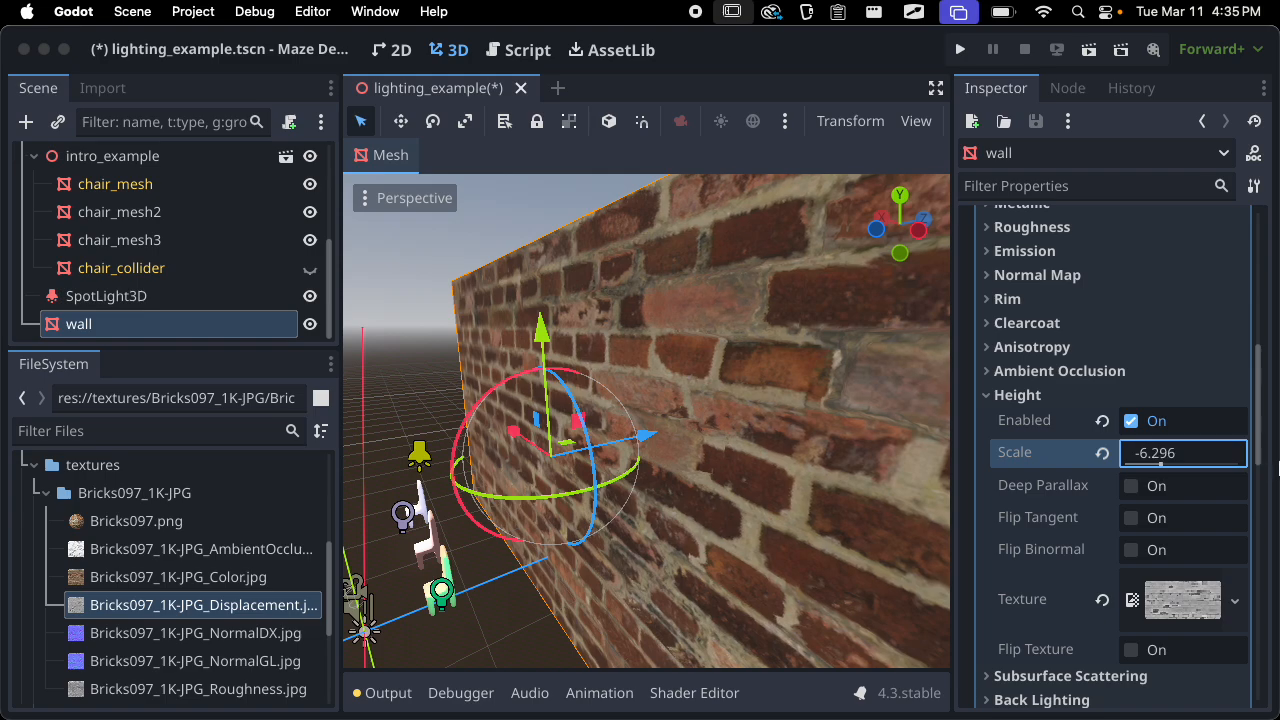
# Reset the Height scale of the wall's material, set it to 2 and inspect the bricks up close
pyautogui.click(1100, 458)
pyautogui.click(1163, 461)
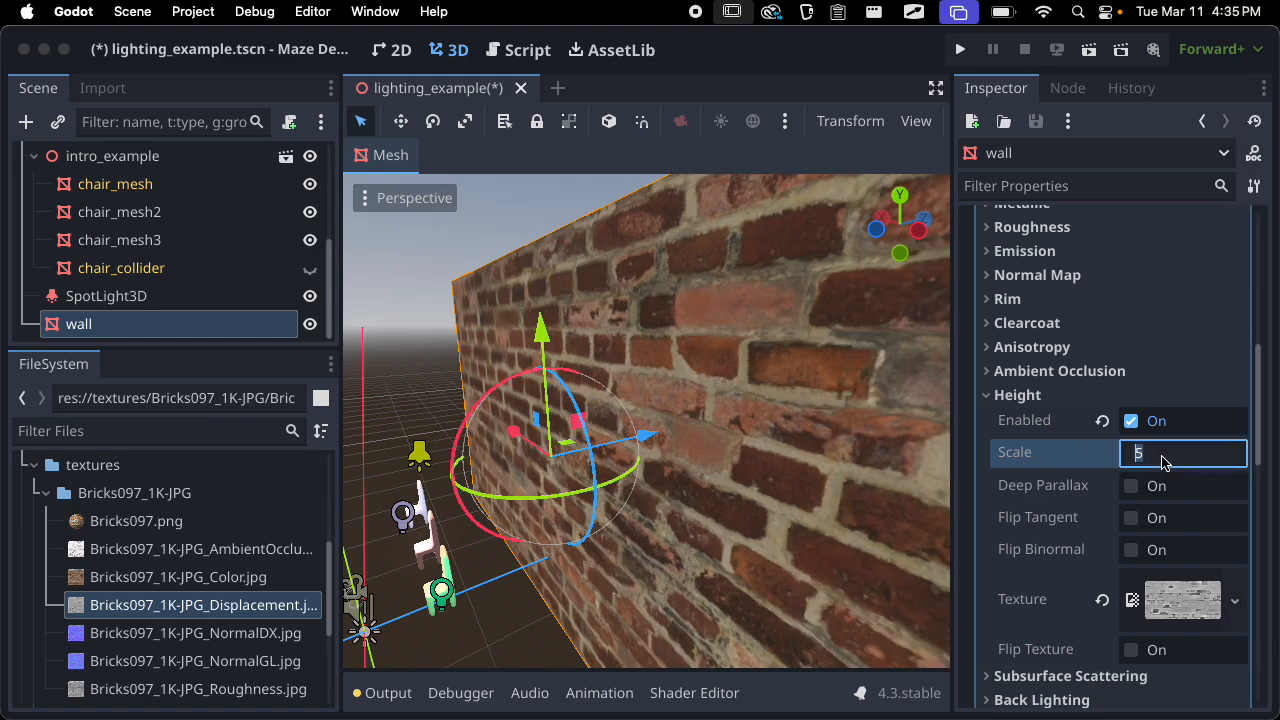
pyautogui.write('2')
pyautogui.moveTo(657, 368); pyautogui.dragTo(1040, 350, button='middle')
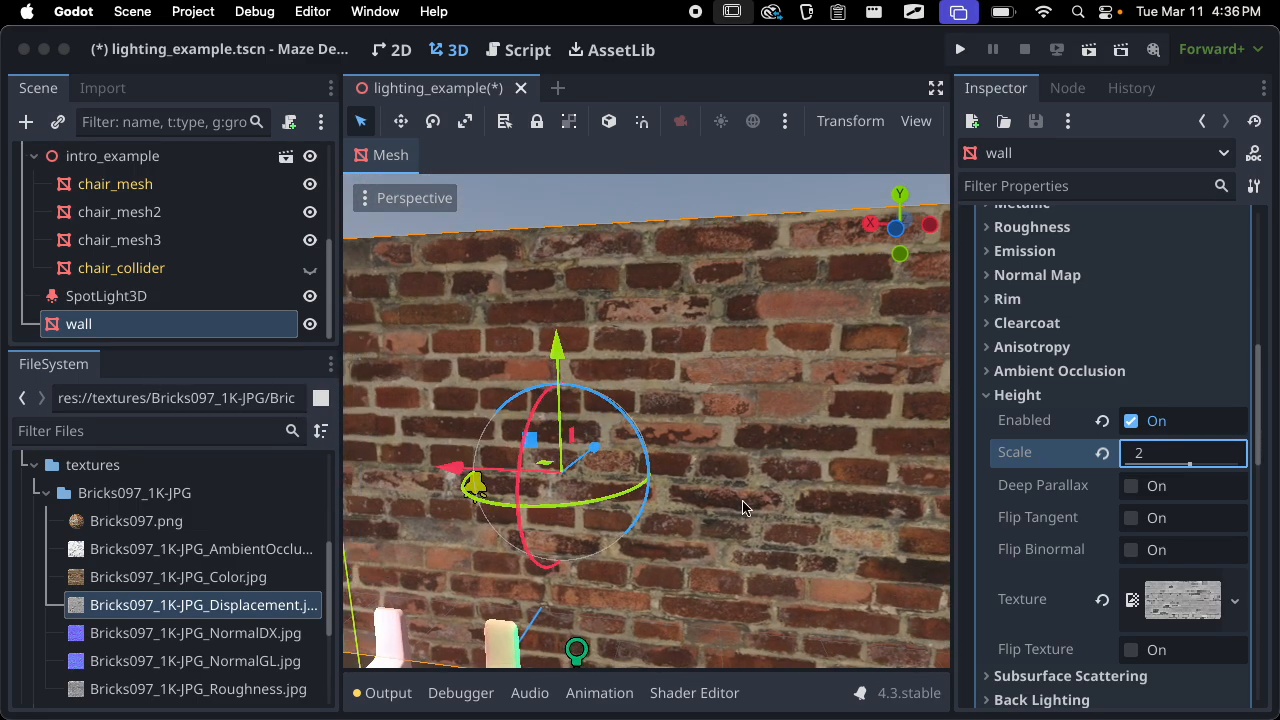
pyautogui.scroll(-4, 1078, 553)
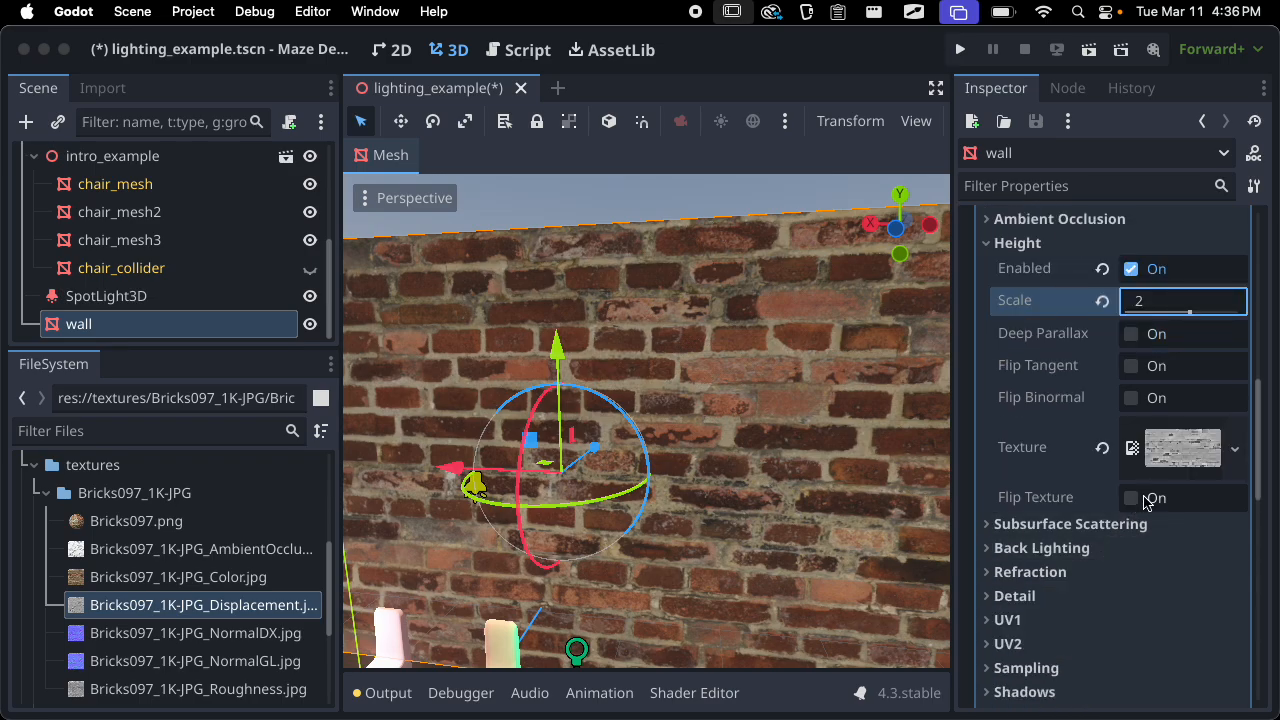
pyautogui.scroll(10, 553, 512)
pyautogui.moveTo(553, 512); pyautogui.dragTo(562, 452, button='middle')
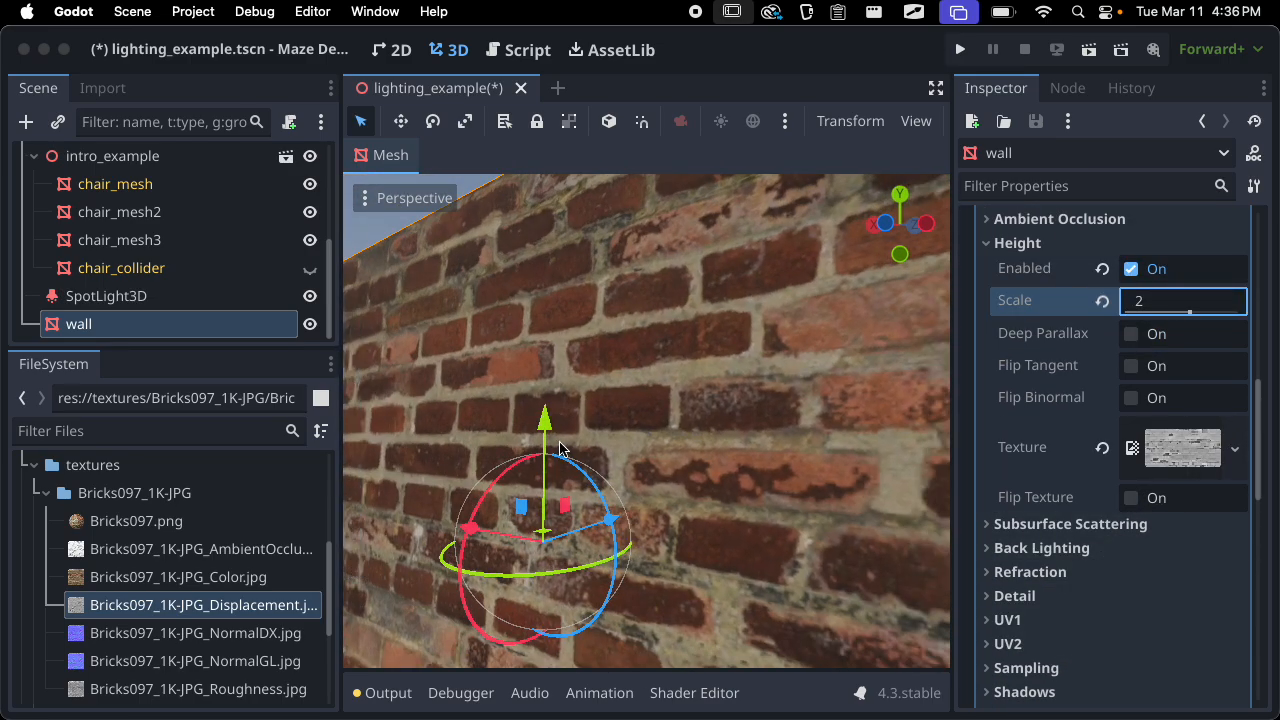
pyautogui.scroll(-7, 1076, 369)
pyautogui.scroll(20, 1076, 369)
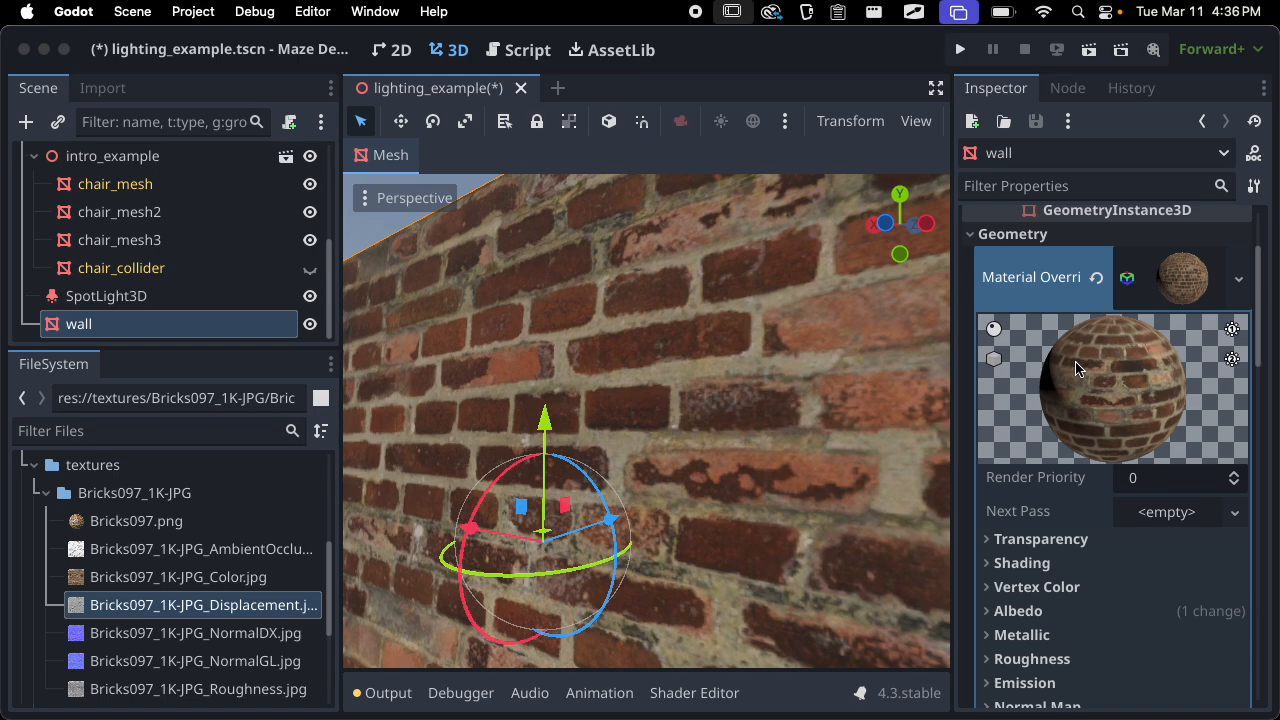
# Clear the albedo texture from the wall's material and inspect the wall without its brick image
pyautogui.scroll(-5, 1076, 369)
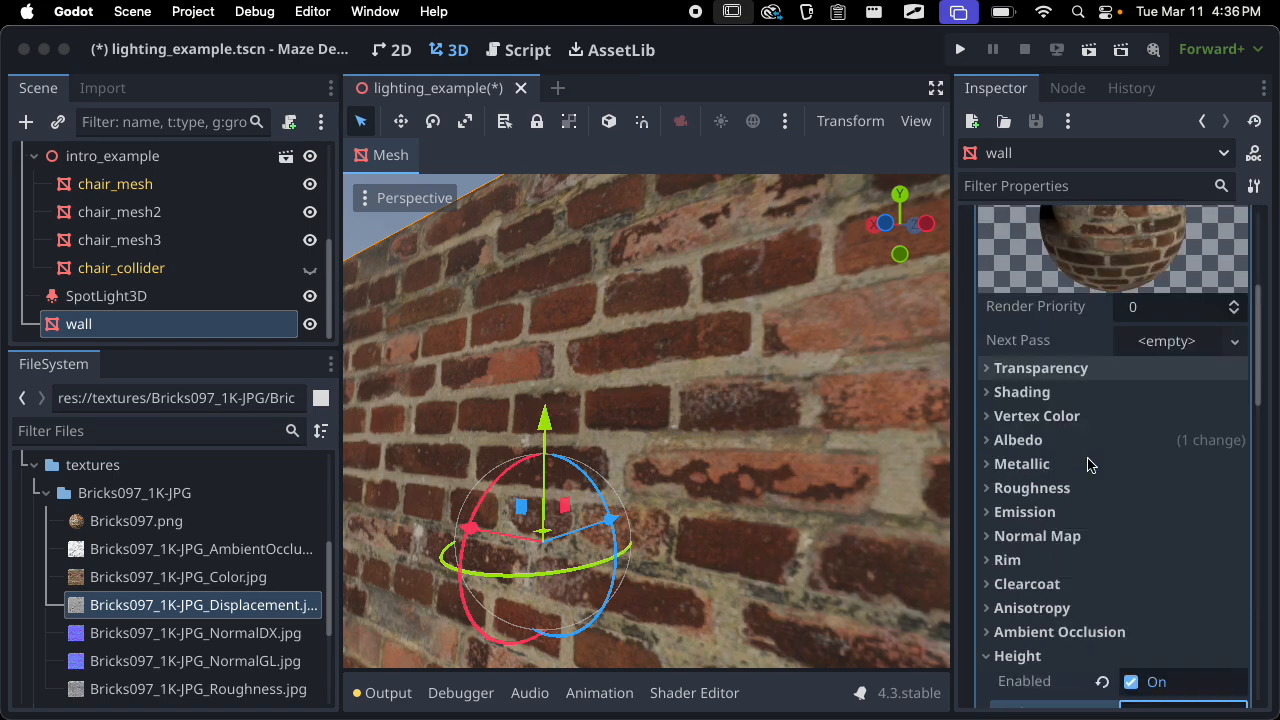
pyautogui.click(1051, 440)
pyautogui.click(1103, 517)
pyautogui.scroll(-5, 789, 542)
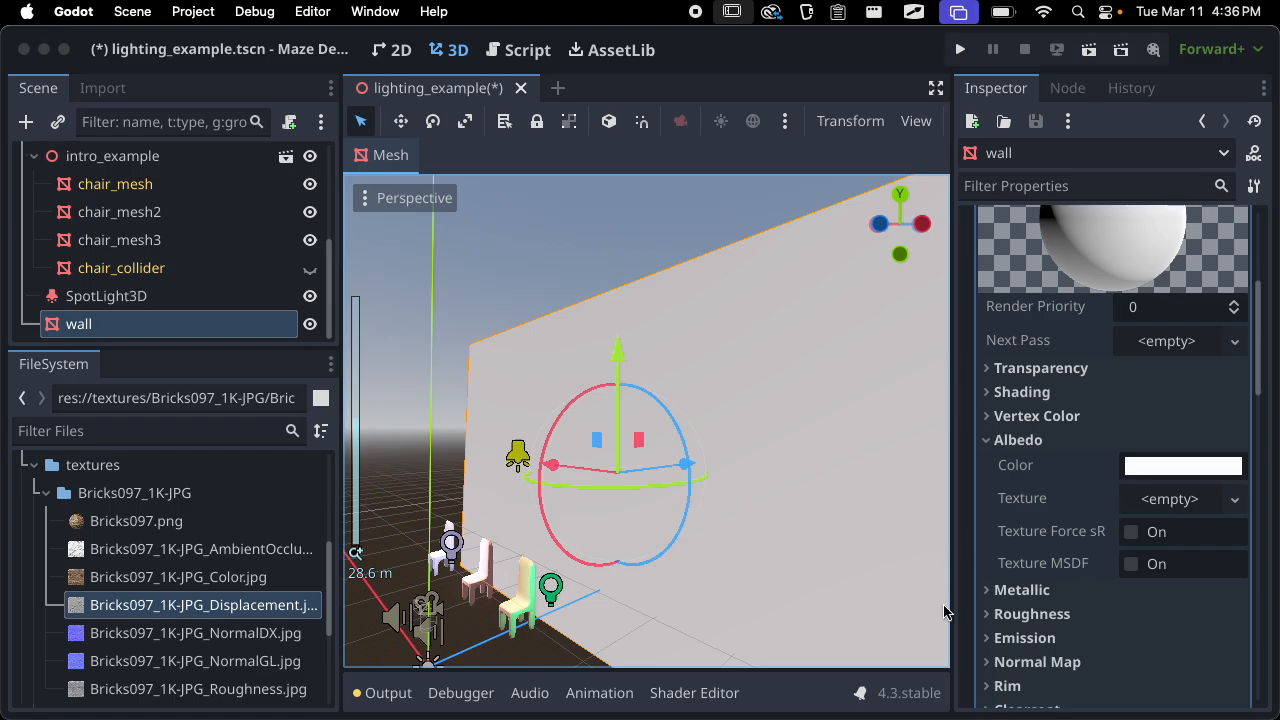
pyautogui.scroll(-8, 666, 503)
pyautogui.moveTo(666, 503); pyautogui.dragTo(778, 538, button='middle')
pyautogui.scroll(8, 771, 509)
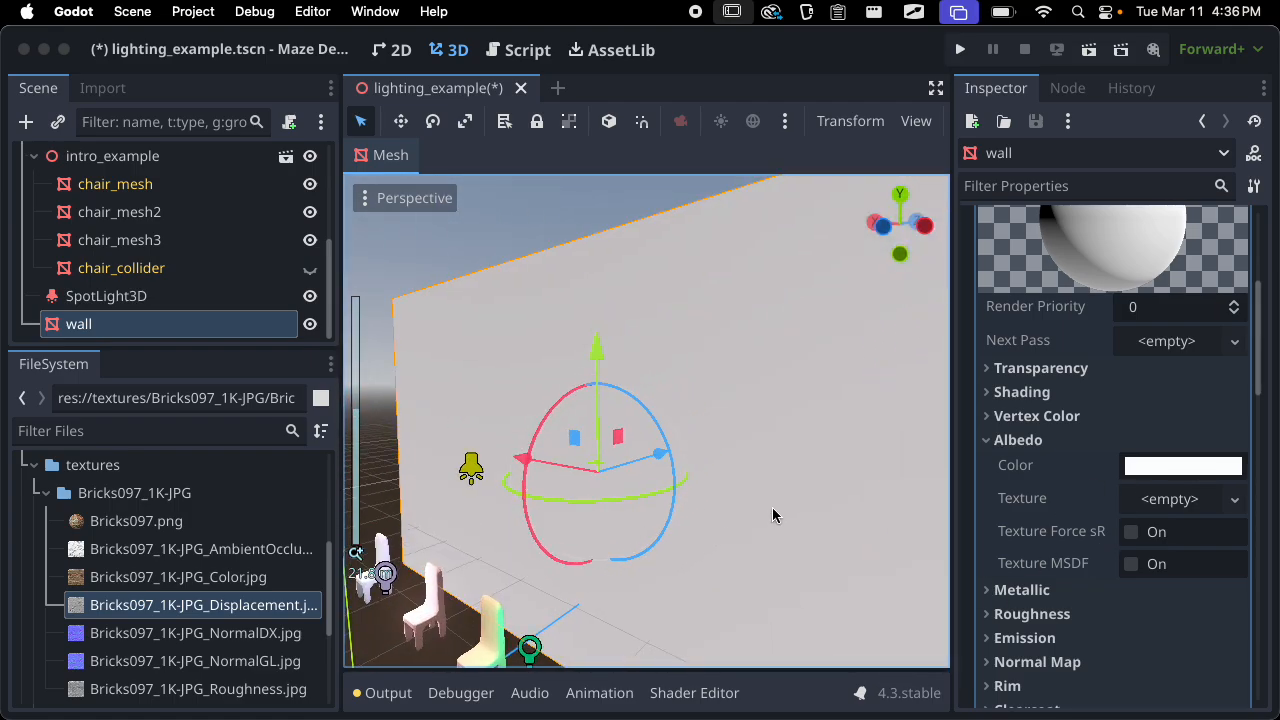
pyautogui.moveTo(560, 558); pyautogui.dragTo(733, 473, button='middle')
pyautogui.moveTo(868, 470); pyautogui.dragTo(775, 401, button='middle')
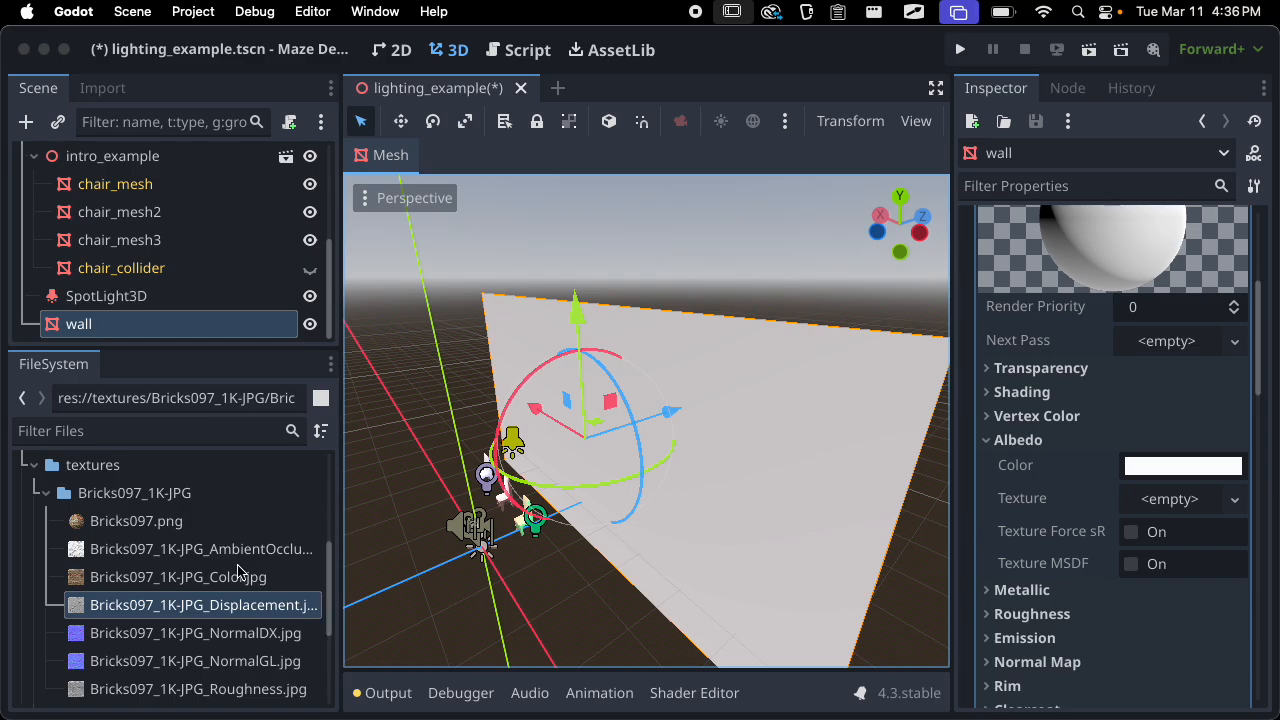
# Assign Bricks097_1K-JPG_Color.jpg as the albedo texture of the wall's material
pyautogui.moveTo(183, 583); pyautogui.dragTo(1135, 497)
pyautogui.scroll(1, 811, 474)
pyautogui.moveTo(811, 474)
pyautogui.mouseDown(button='middle')
pyautogui.moveTo(780, 467)
pyautogui.moveTo(811, 474)
pyautogui.mouseUp(button='middle')
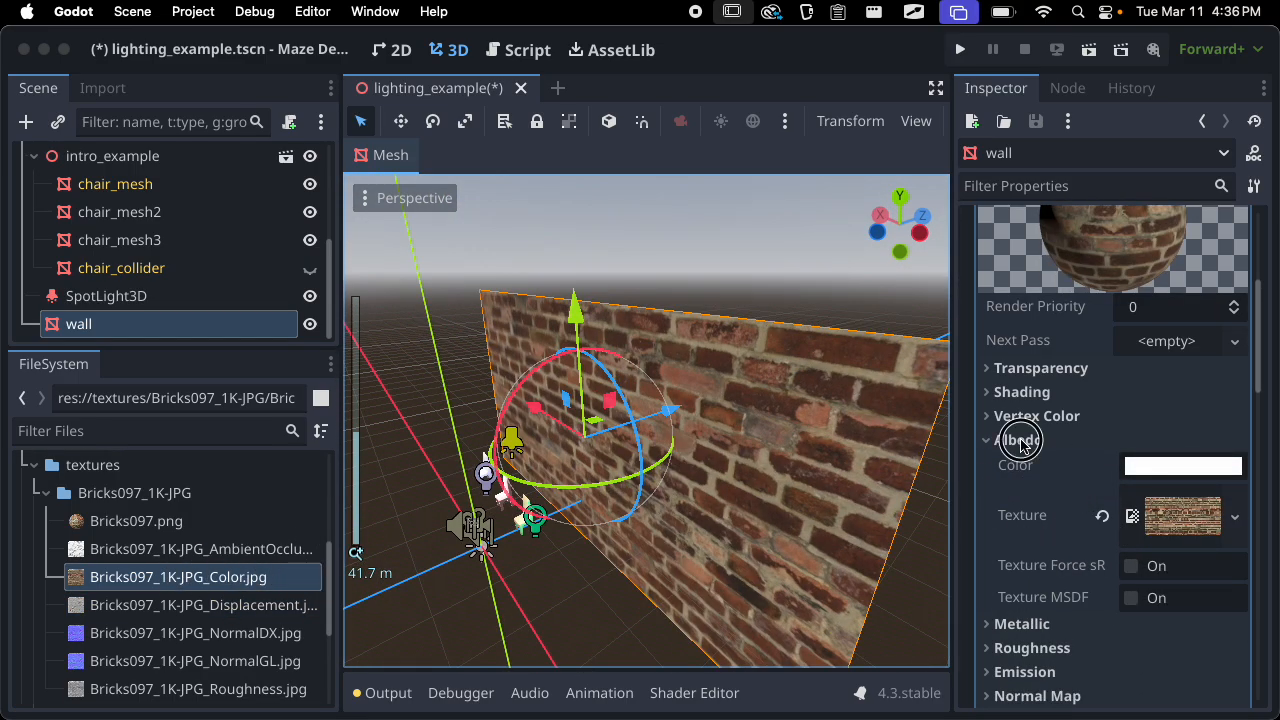
# Disable Height on the wall's material and collapse the Albedo and Height sections
pyautogui.click(1021, 442)
pyautogui.scroll(-2, 1060, 585)
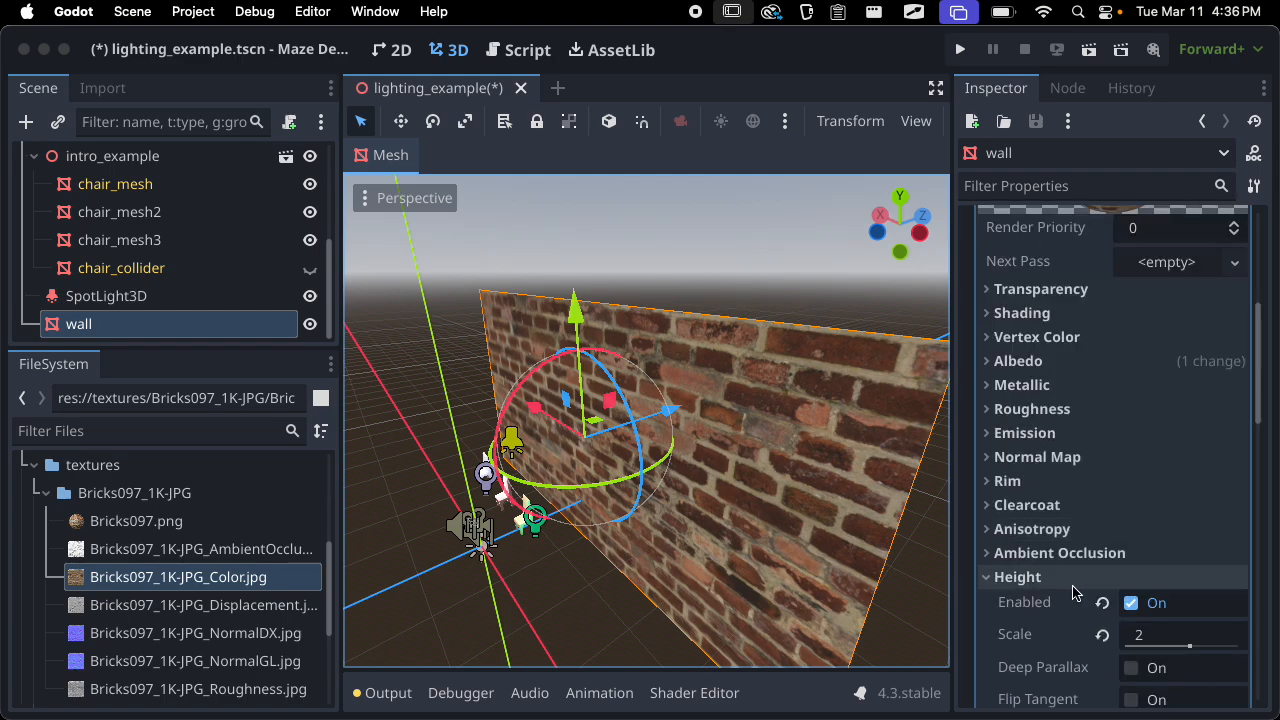
pyautogui.click(1131, 603)
pyautogui.click(1052, 577)
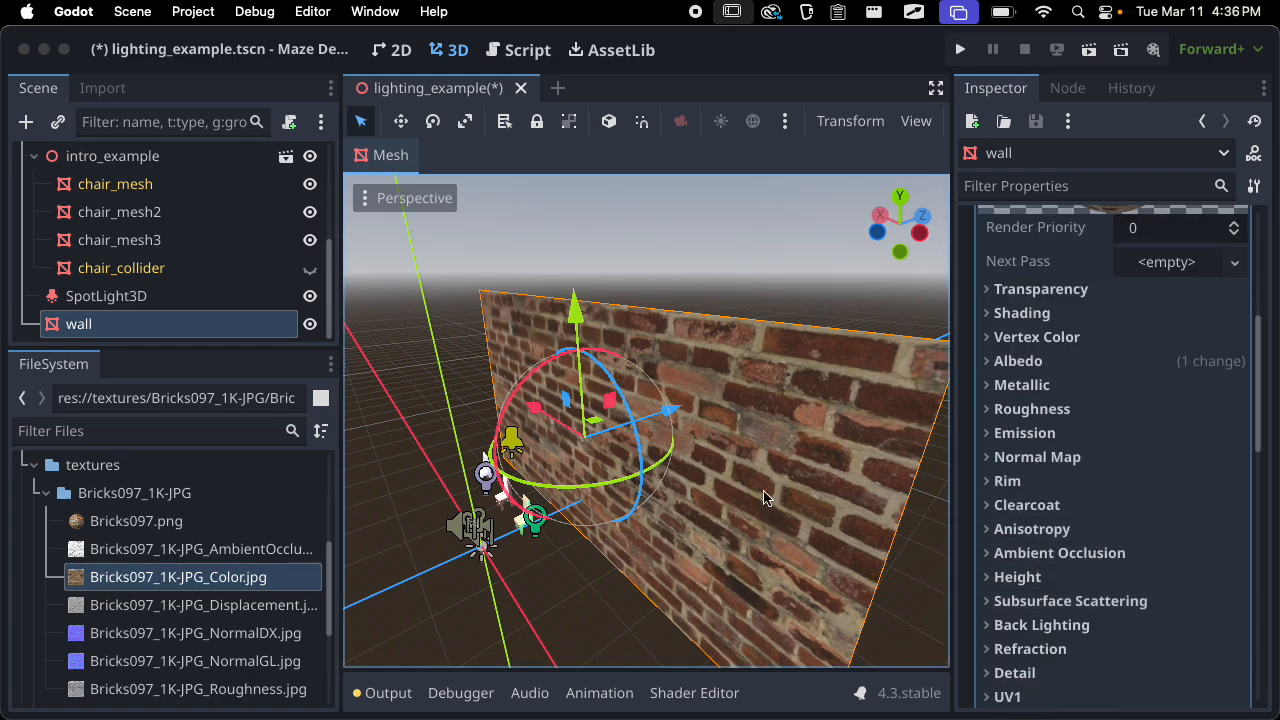
pyautogui.scroll(3, 710, 505)
pyautogui.scroll(-3, 705, 500)
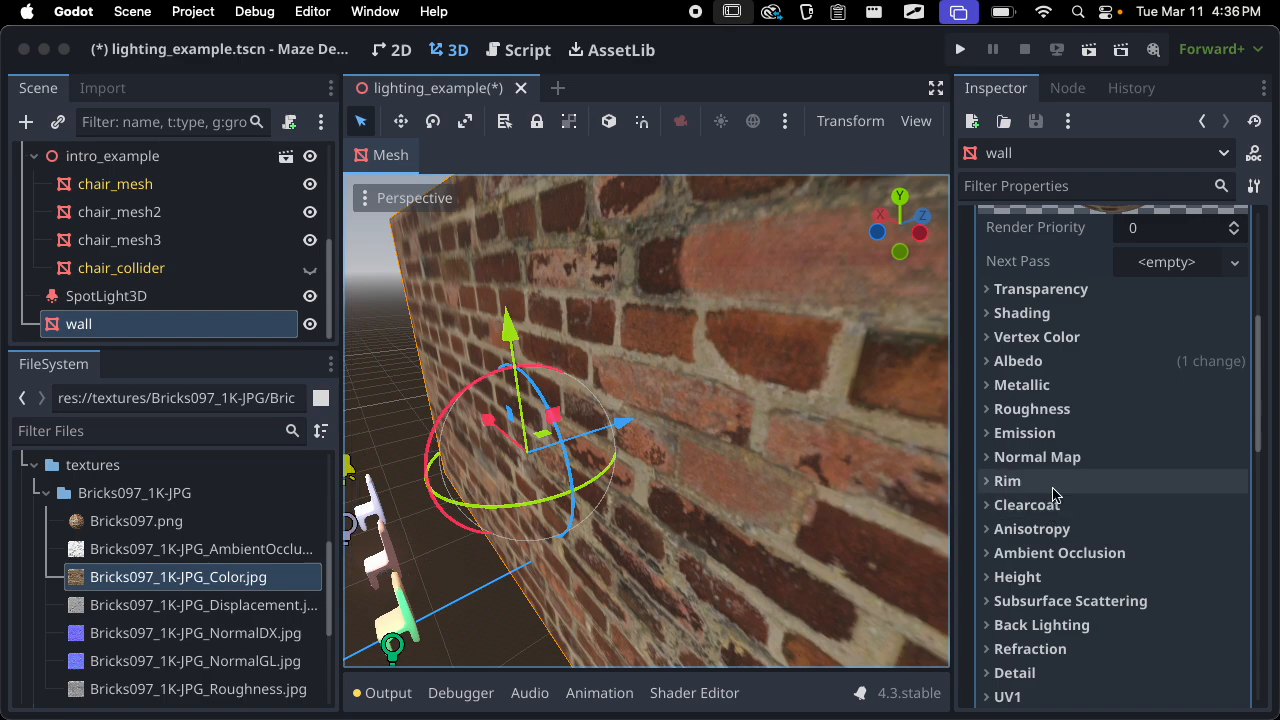
# Expand the material's Normal Map section, and switch to Finder to preview Bricks097_1K-JPG_NormalDX.jpg and Bricks097_1K-JPG_NormalGL.jpg
pyautogui.click(1068, 458)
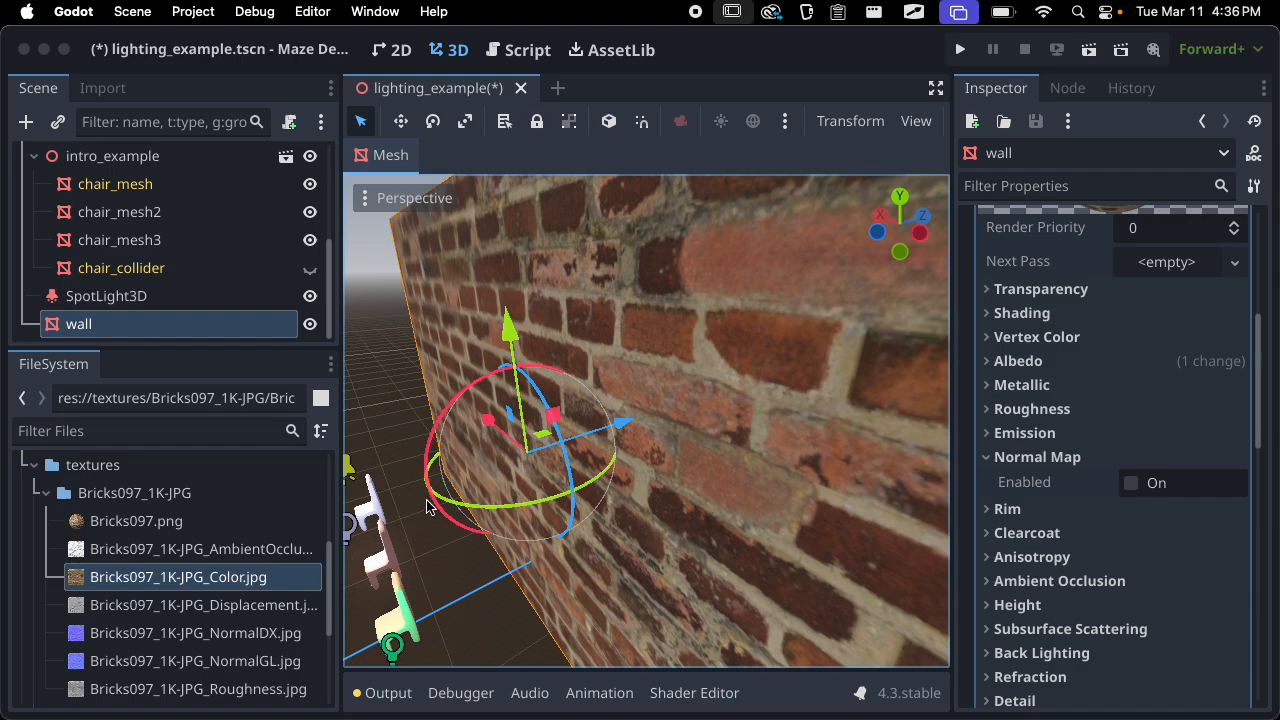
pyautogui.press('super+Tab')
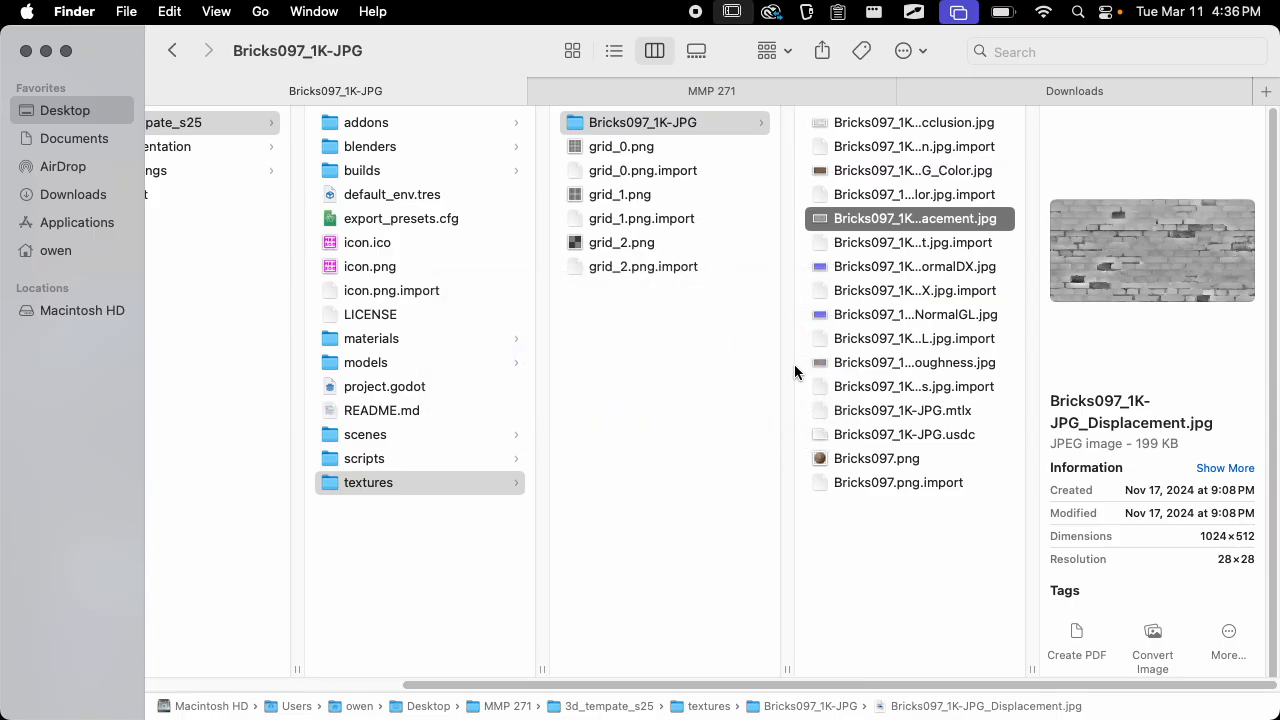
pyautogui.press('Up')
pyautogui.press('Down')
pyautogui.press('Down')
pyautogui.press('Down')
pyautogui.press('space')
pyautogui.press('Down')
pyautogui.press('Down')
pyautogui.press('Up')
pyautogui.press('Down')
pyautogui.press('Up')
pyautogui.press('Down')
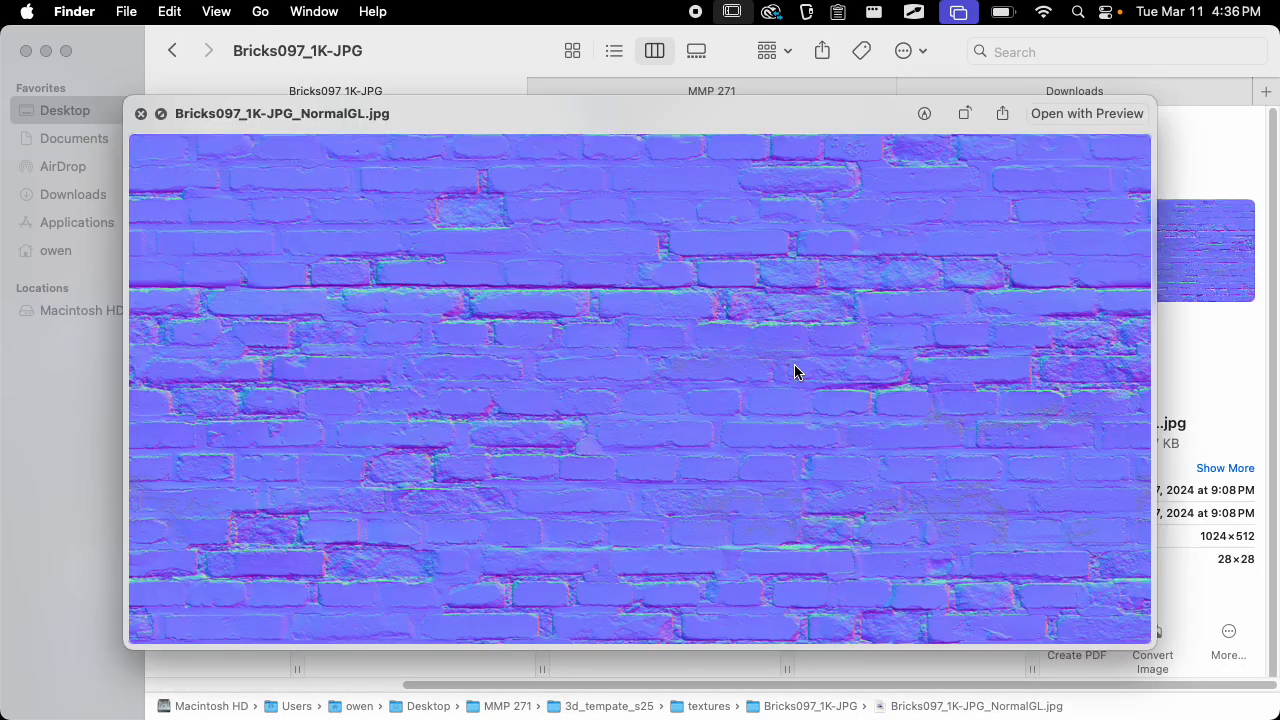
# Browse the texture file previews from the normal maps to the roughness files and return to Bricks097_1K-JPG_NormalGL.jpg
pyautogui.press('Up')
pyautogui.press('Up')
pyautogui.press('space')
pyautogui.press('space')
pyautogui.press('Down')
pyautogui.press('Down')
pyautogui.press('Down')
pyautogui.press('Down')
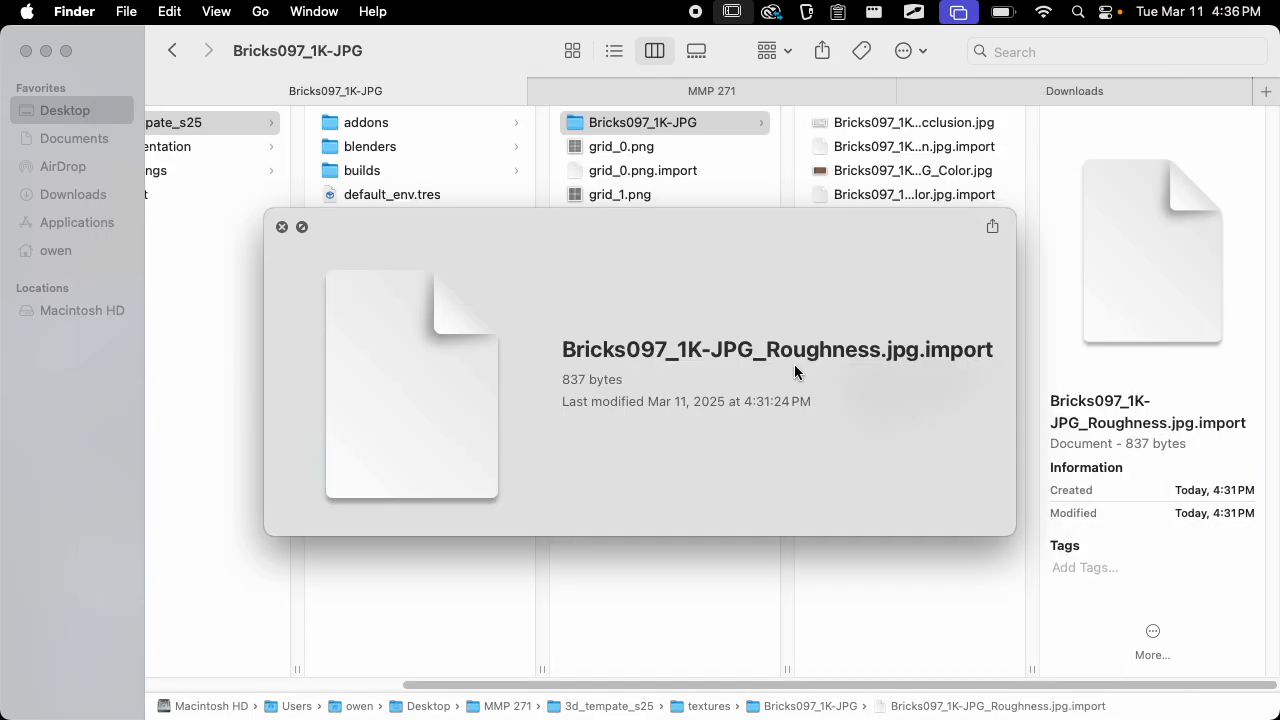
pyautogui.press('Up')
pyautogui.press('Up')
pyautogui.press('Up')
pyautogui.press('Up')
pyautogui.press('Up')
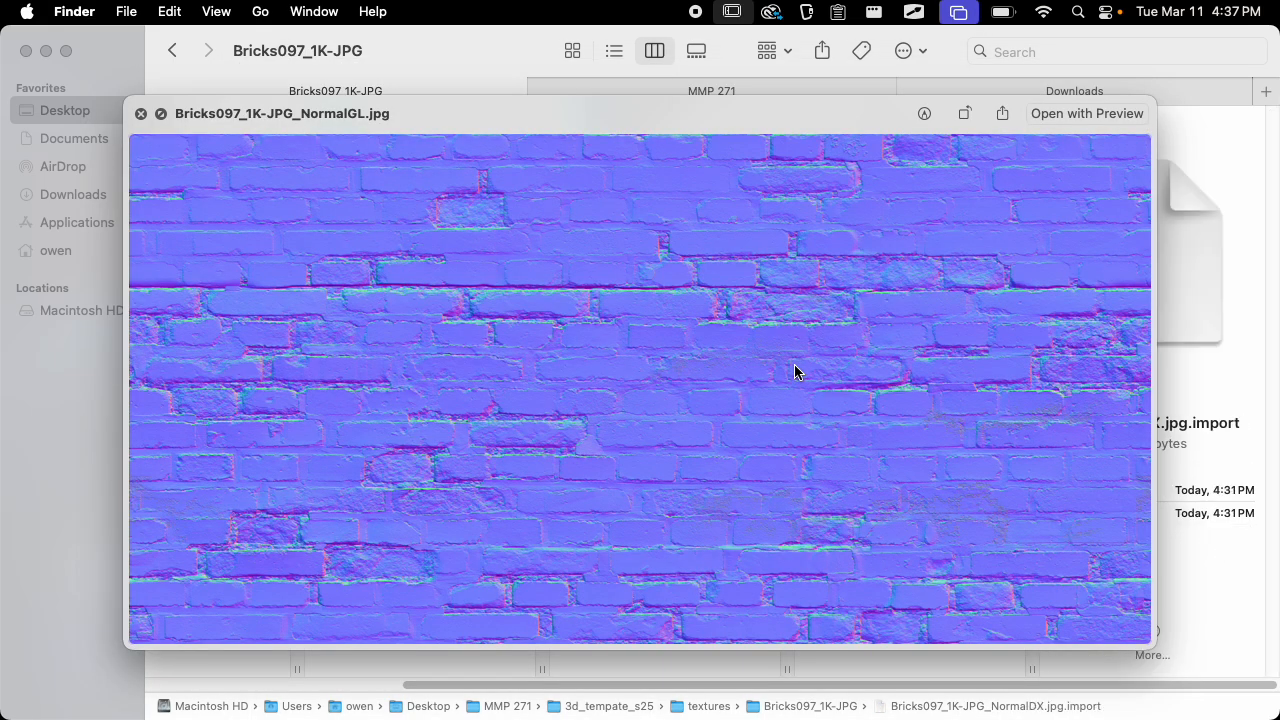
pyautogui.press('Down')
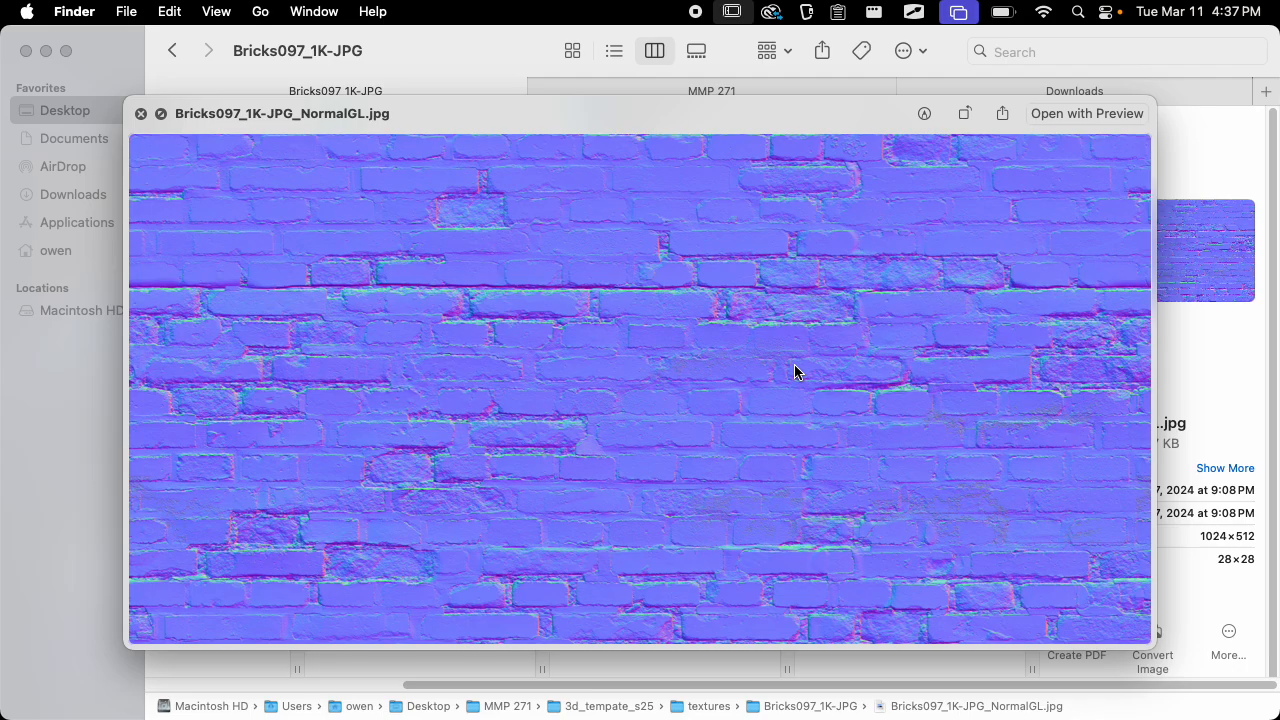
pyautogui.press('space')
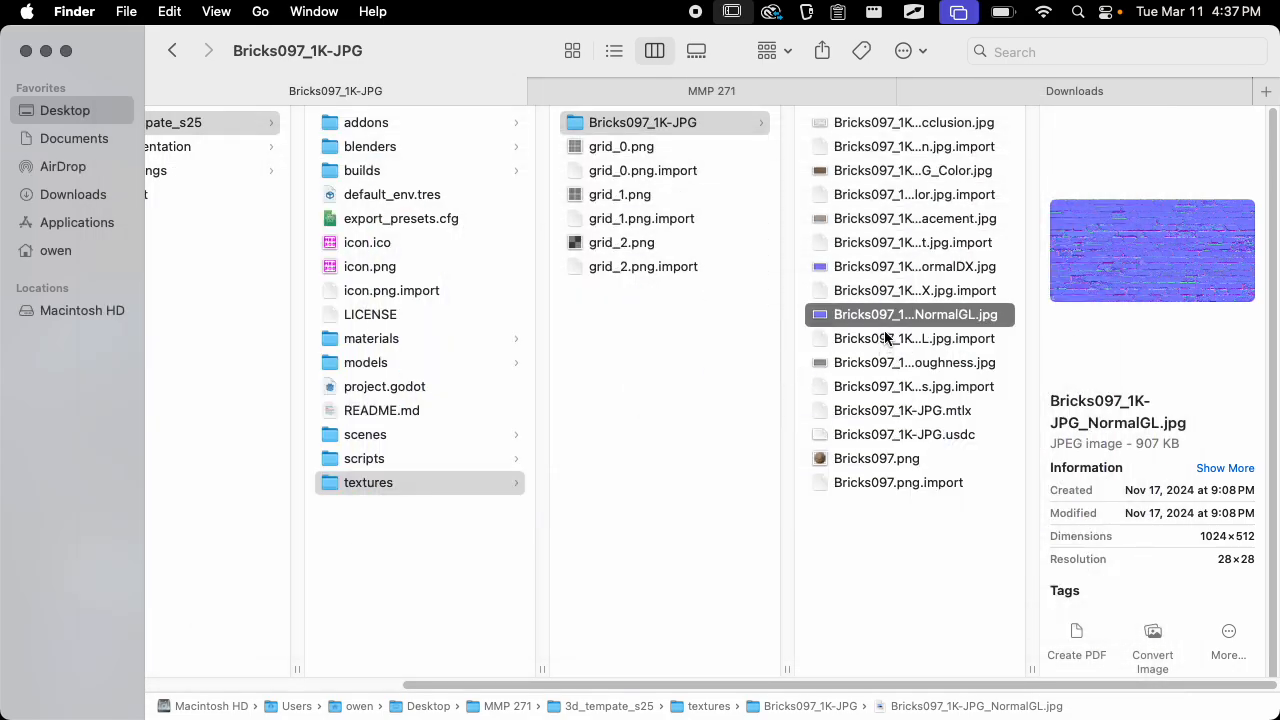
# Switch back to Godot, enable Normal Map on the wall's material and assign Bricks097_1K-JPG_NormalGL.jpg as its texture
pyautogui.press('super+Tab')
pyautogui.scroll(-2, 260, 556)
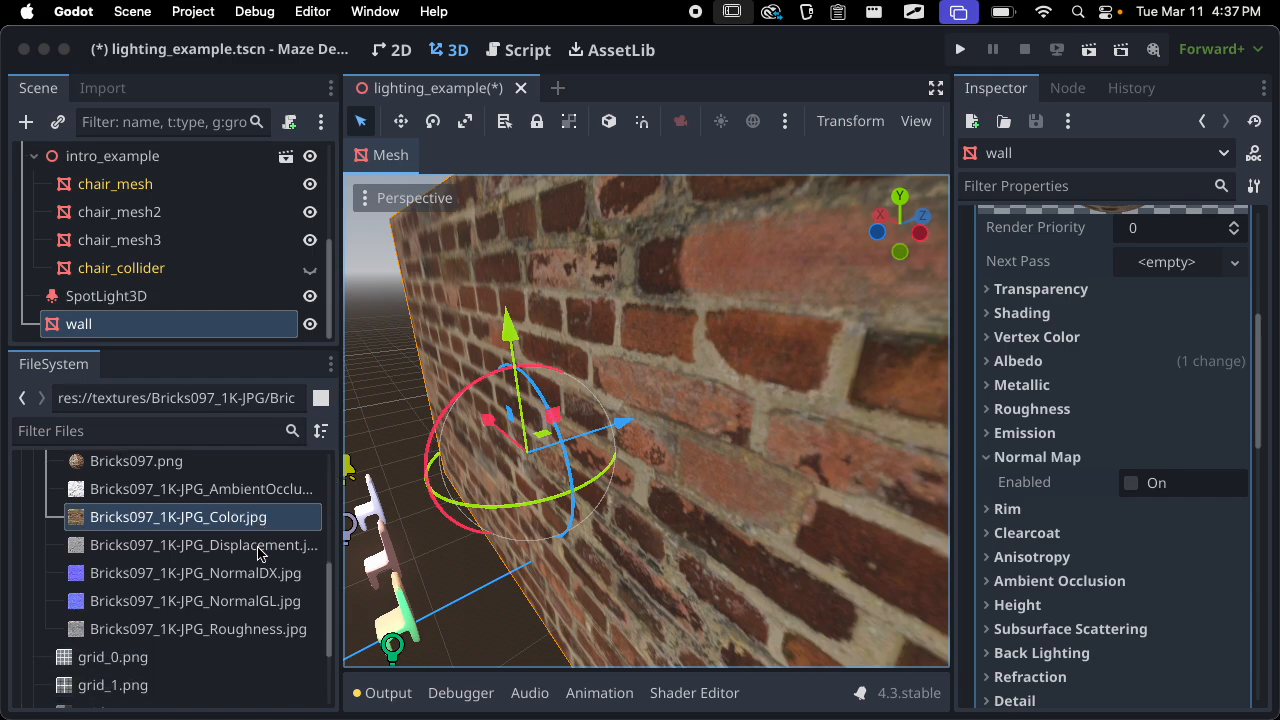
pyautogui.click(1129, 490)
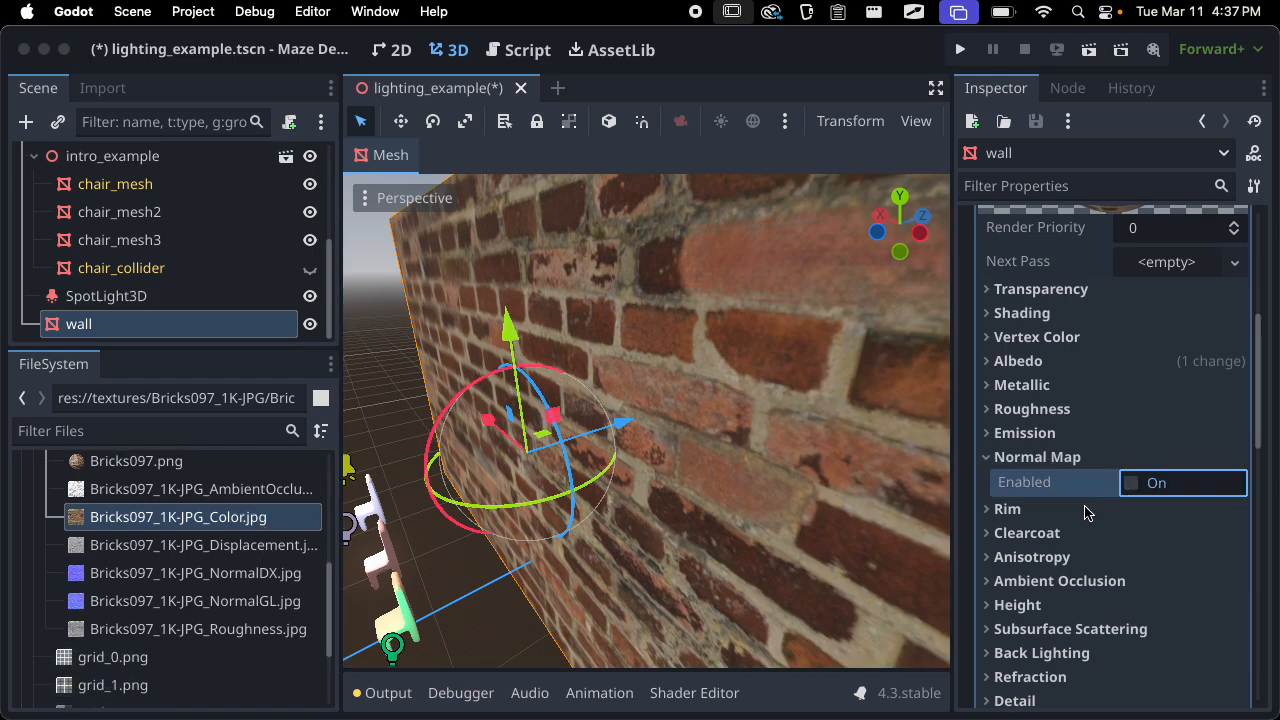
pyautogui.click(1102, 484)
pyautogui.scroll(-2, 1075, 511)
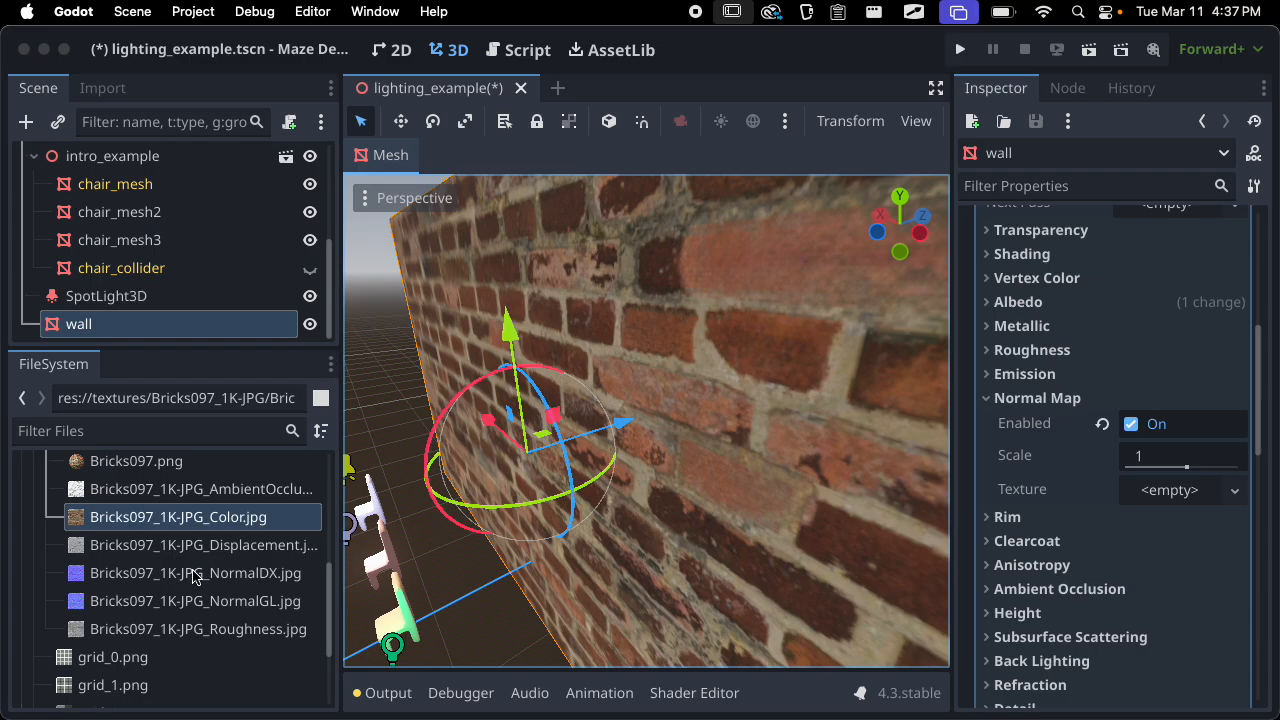
pyautogui.moveTo(156, 600); pyautogui.dragTo(1160, 491)
pyautogui.moveTo(738, 472); pyautogui.dragTo(759, 364, button='middle')
pyautogui.scroll(5, 762, 373)
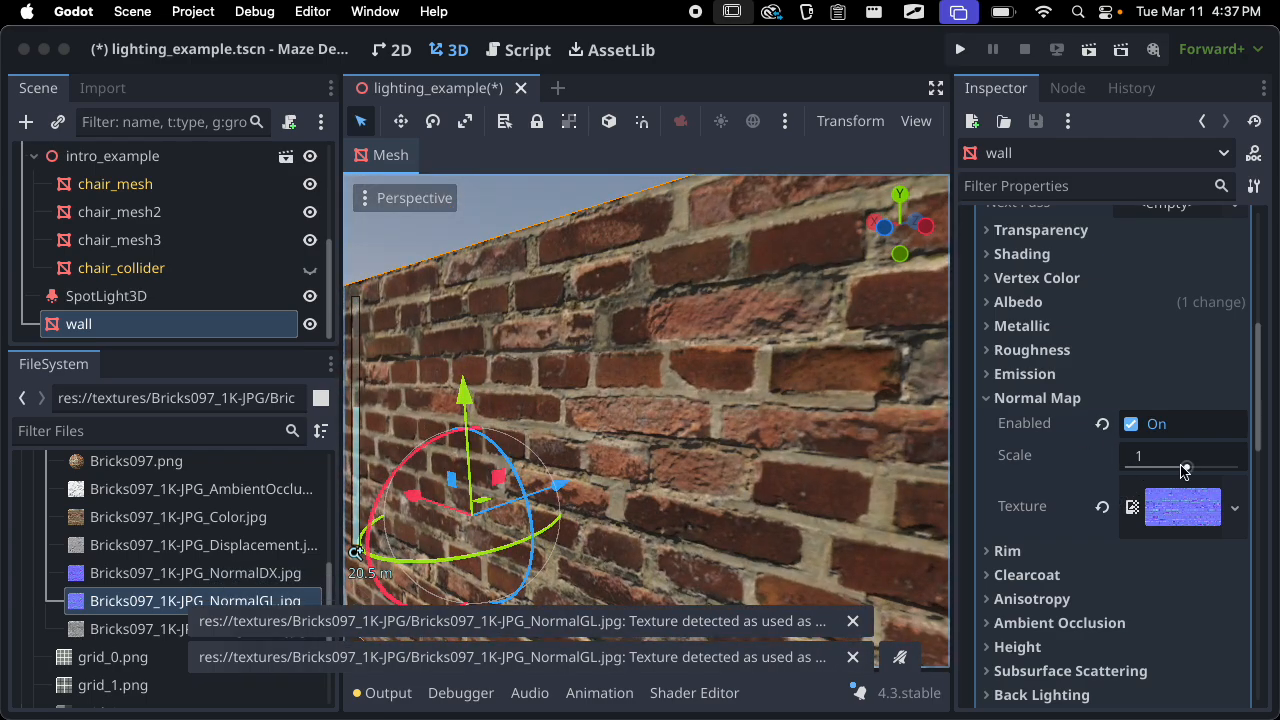
# Try a Normal Map scale of 0 on the wall's material, reset it to 1 and compare the brick relief
pyautogui.click(1148, 465)
pyautogui.write('0')
pyautogui.press('Return')
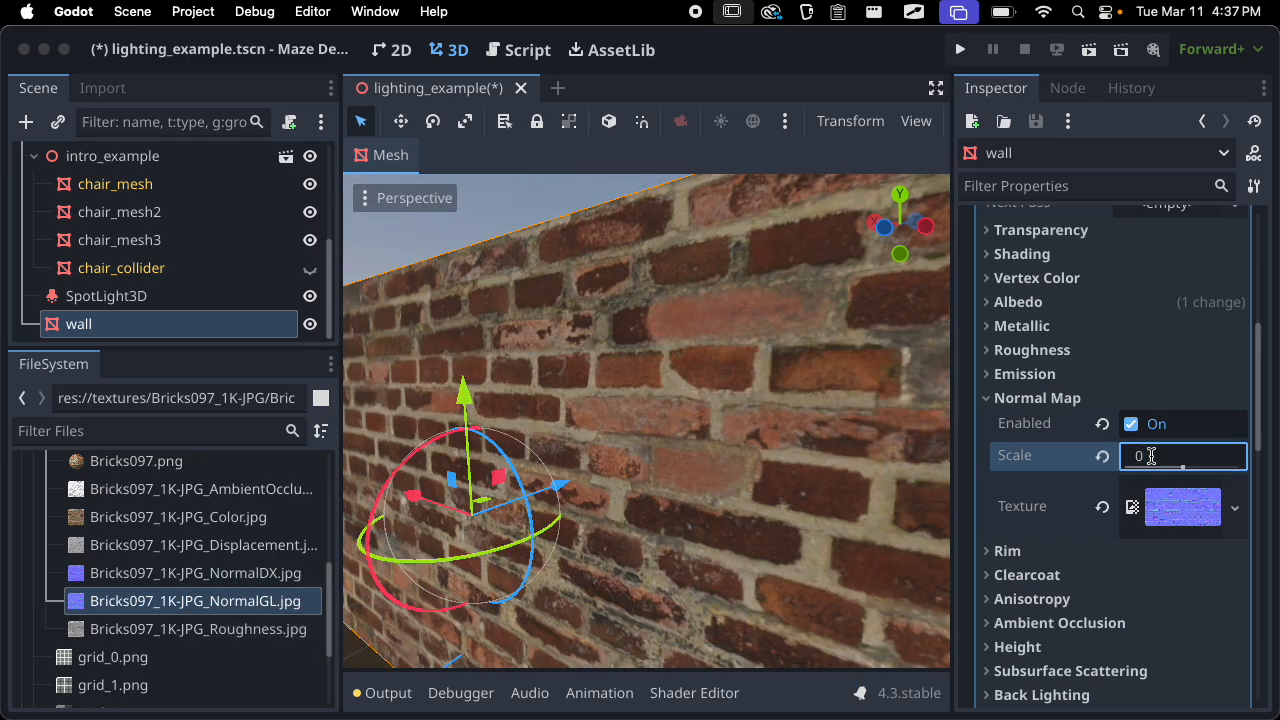
pyautogui.moveTo(1182, 468); pyautogui.dragTo(1190, 466)
pyautogui.click(1104, 460)
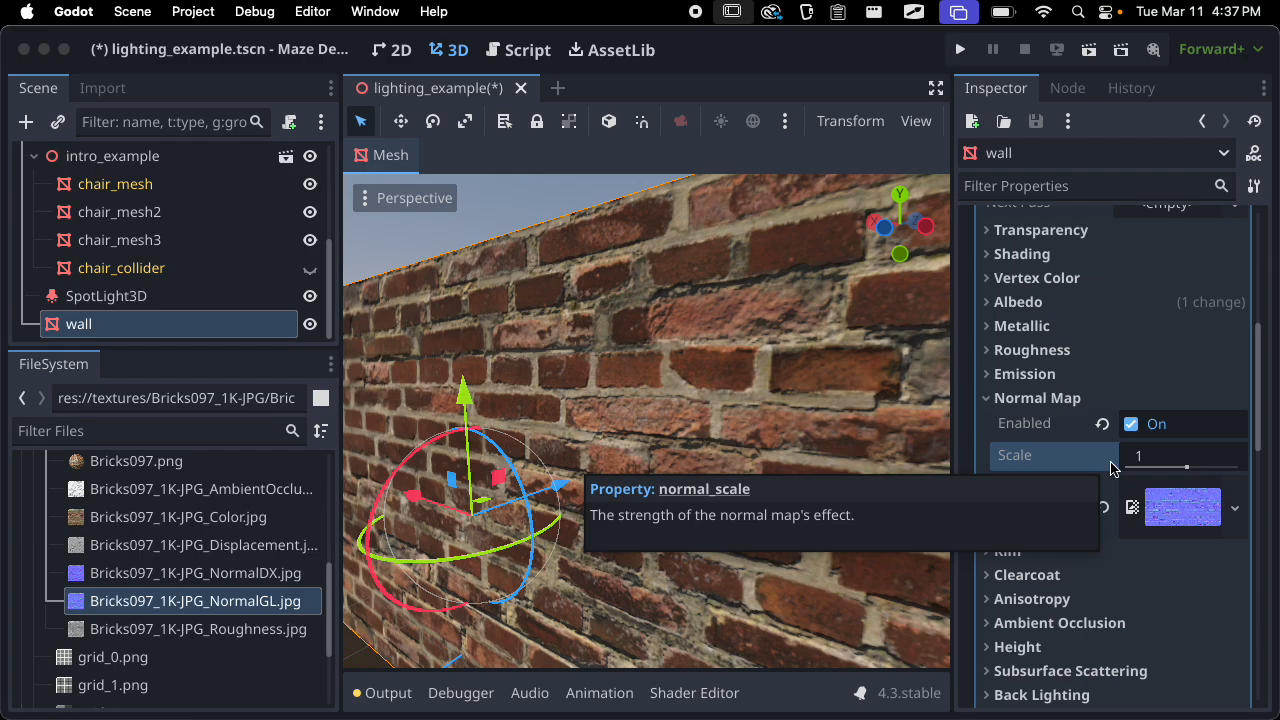
pyautogui.moveTo(880, 445); pyautogui.dragTo(800, 452, button='middle')
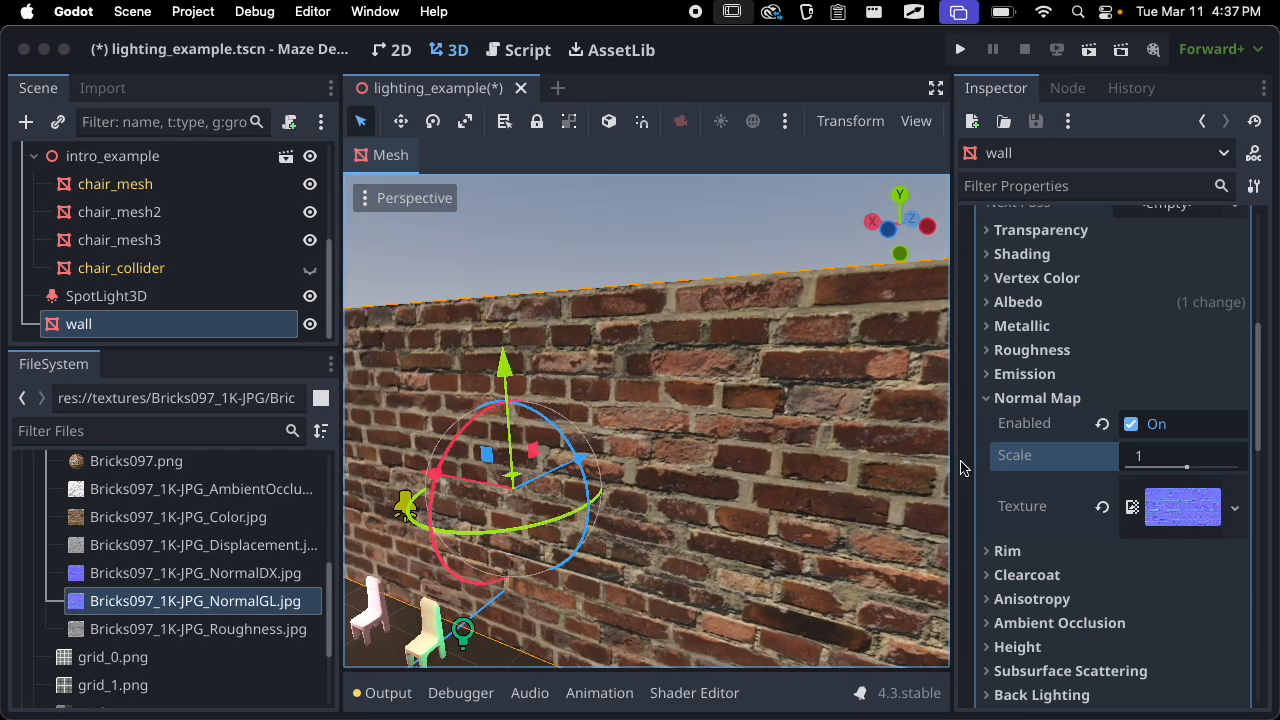
# Disable Normal Map on the wall's material, collapse its section and expand the Roughness section
pyautogui.click(1102, 424)
pyautogui.click(1019, 402)
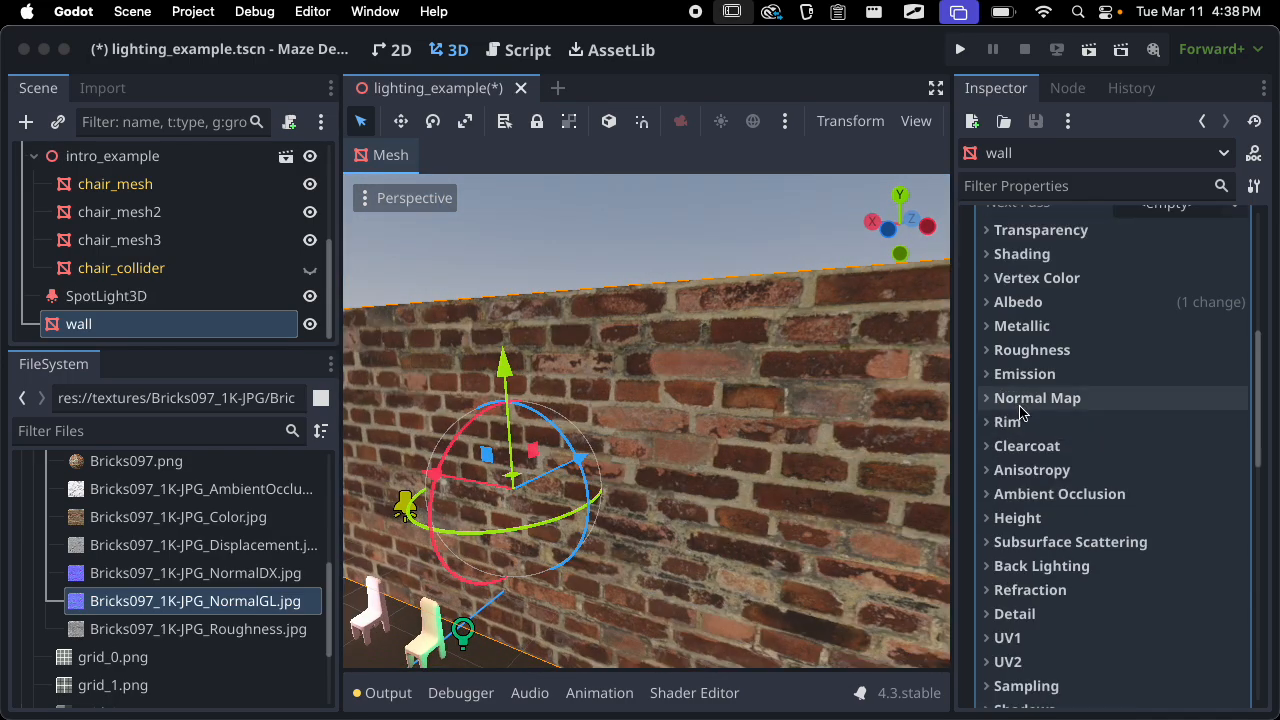
pyautogui.click(1032, 351)
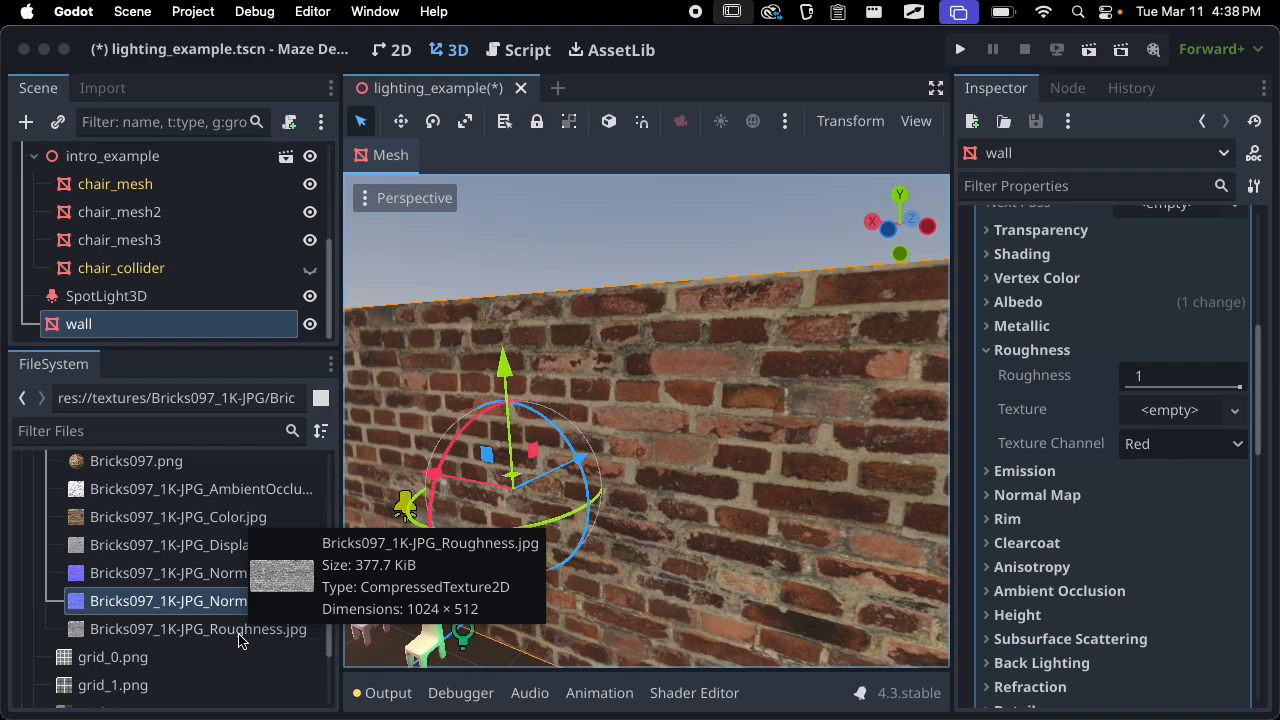
# Assign Bricks097_1K-JPG_Roughness.jpg as the Roughness texture of the wall's material and inspect the bricks
pyautogui.moveTo(207, 632); pyautogui.dragTo(1140, 412)
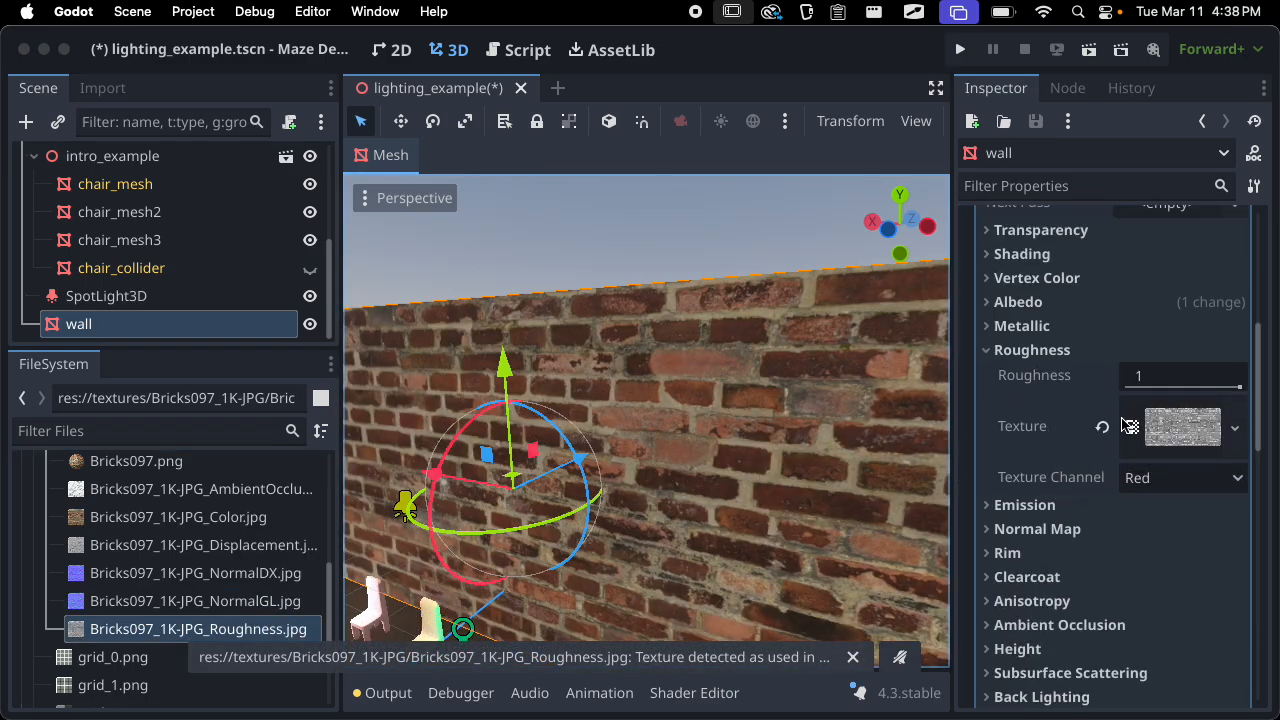
pyautogui.moveTo(612, 484); pyautogui.dragTo(567, 503, button='middle')
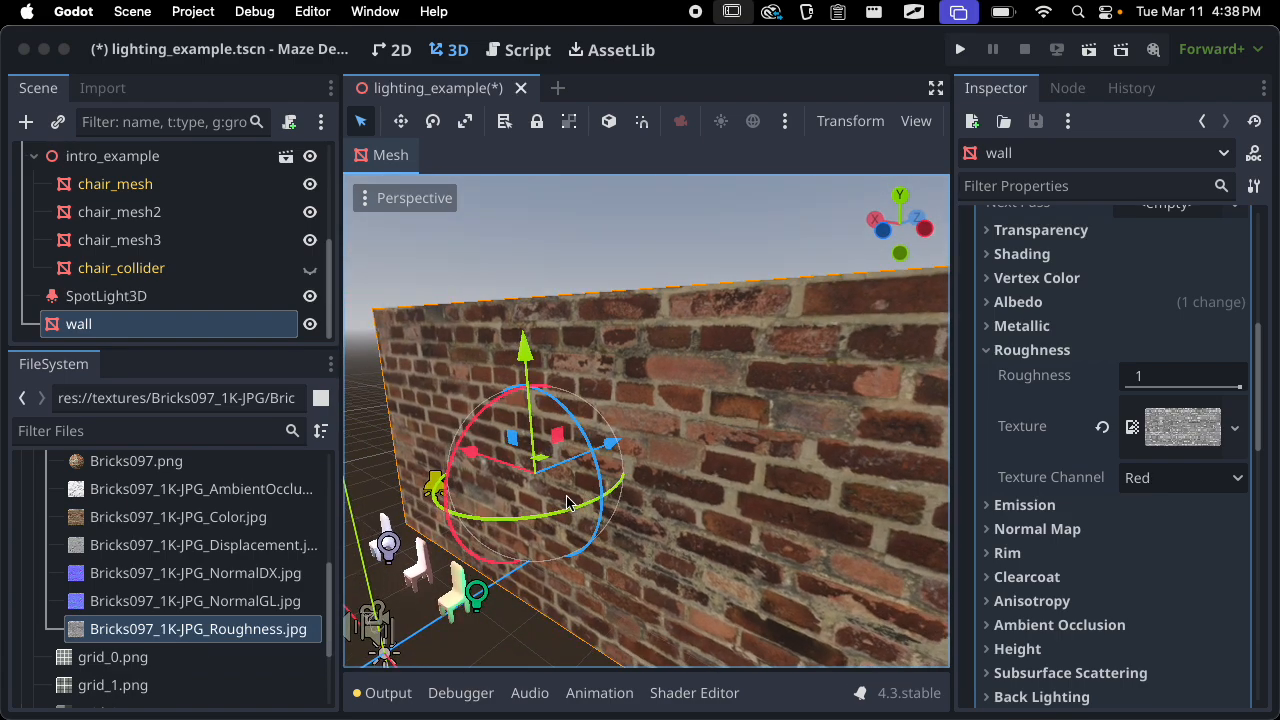
pyautogui.scroll(5, 600, 490)
pyautogui.scroll(-10, 787, 410)
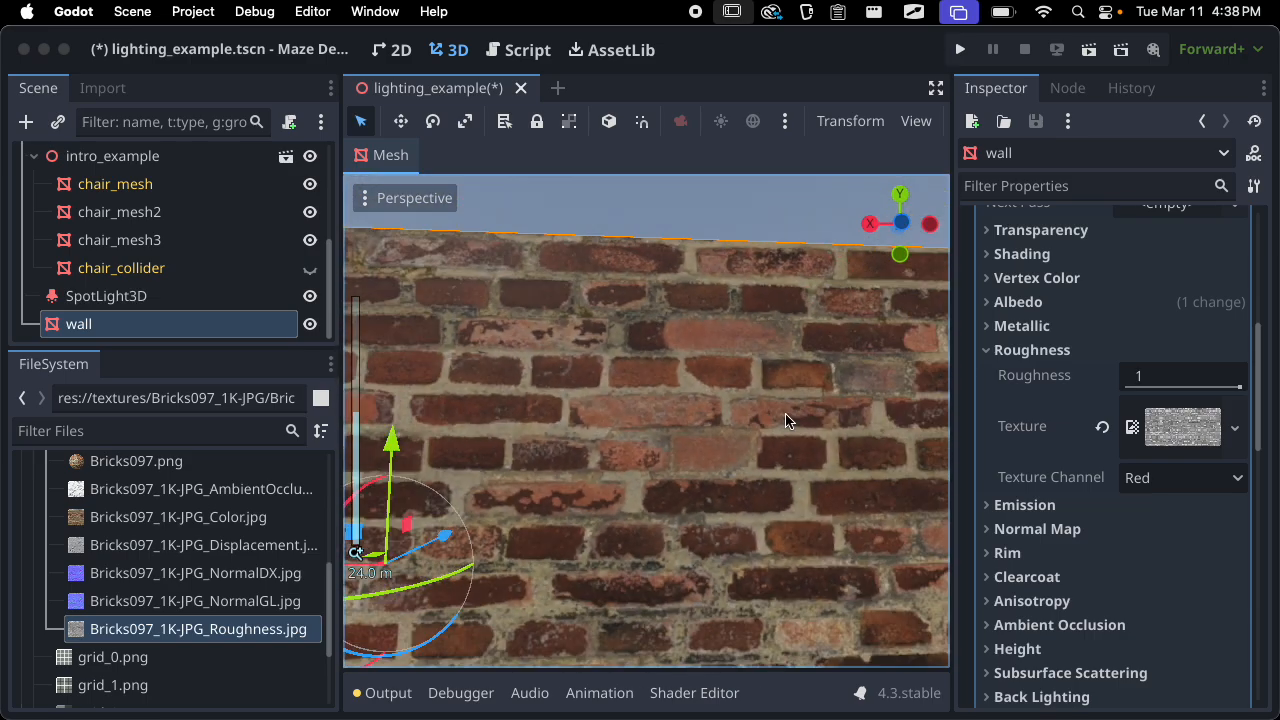
# Try a Roughness of 0 on the wall's material, return it to 1 and compare the brick surface
pyautogui.moveTo(1239, 387); pyautogui.dragTo(1116, 390)
pyautogui.scroll(11, 748, 457)
pyautogui.keyDown('shift'); pyautogui.moveTo(748, 457); pyautogui.dragTo(731, 517, button='middle'); pyautogui.keyUp('shift')
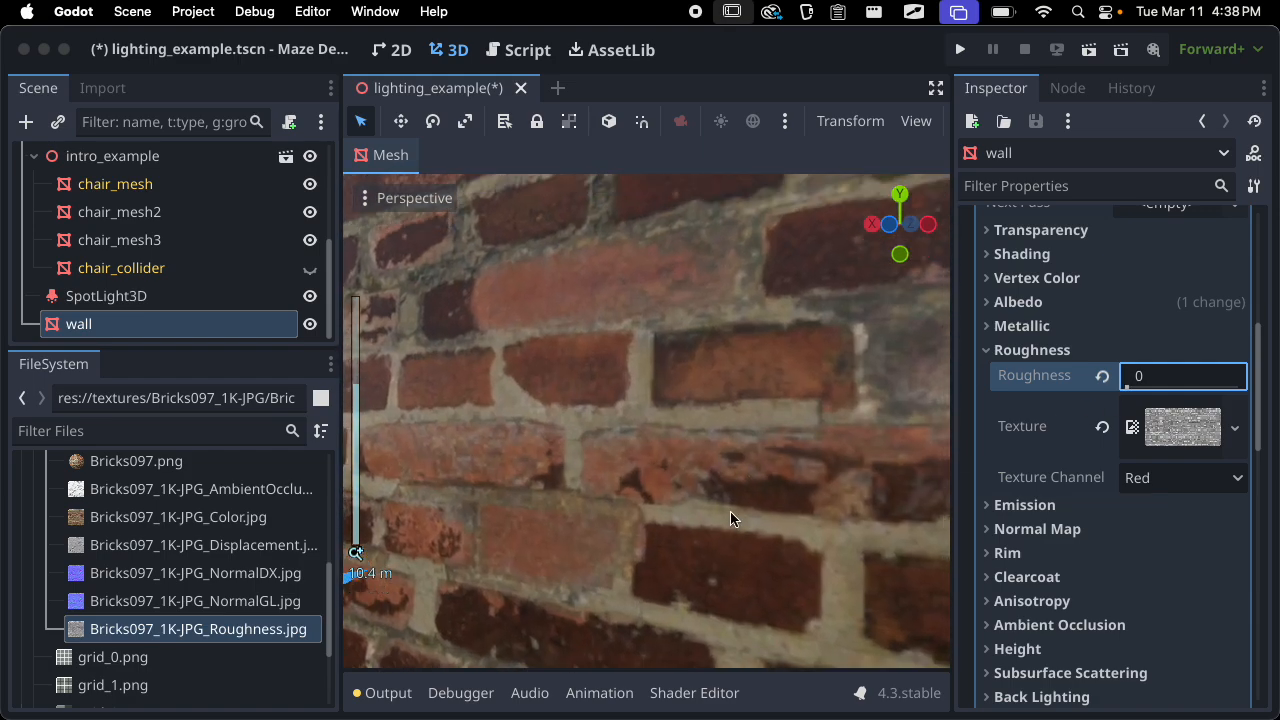
pyautogui.moveTo(1127, 387); pyautogui.dragTo(1258, 379)
pyautogui.scroll(-10, 848, 415)
pyautogui.moveTo(848, 421); pyautogui.dragTo(760, 443, button='middle')
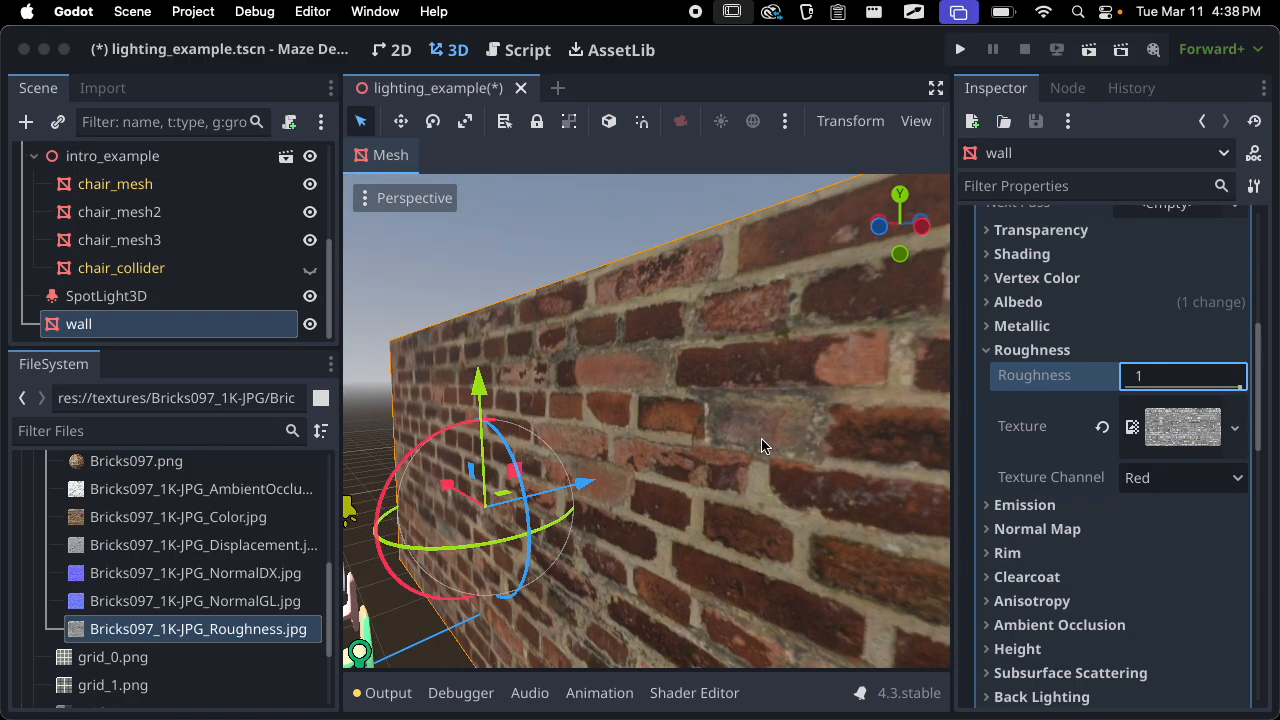
# Try Gray as the roughness Texture Channel, compare the bricks up close and switch the channel back to Red
pyautogui.click(1153, 480)
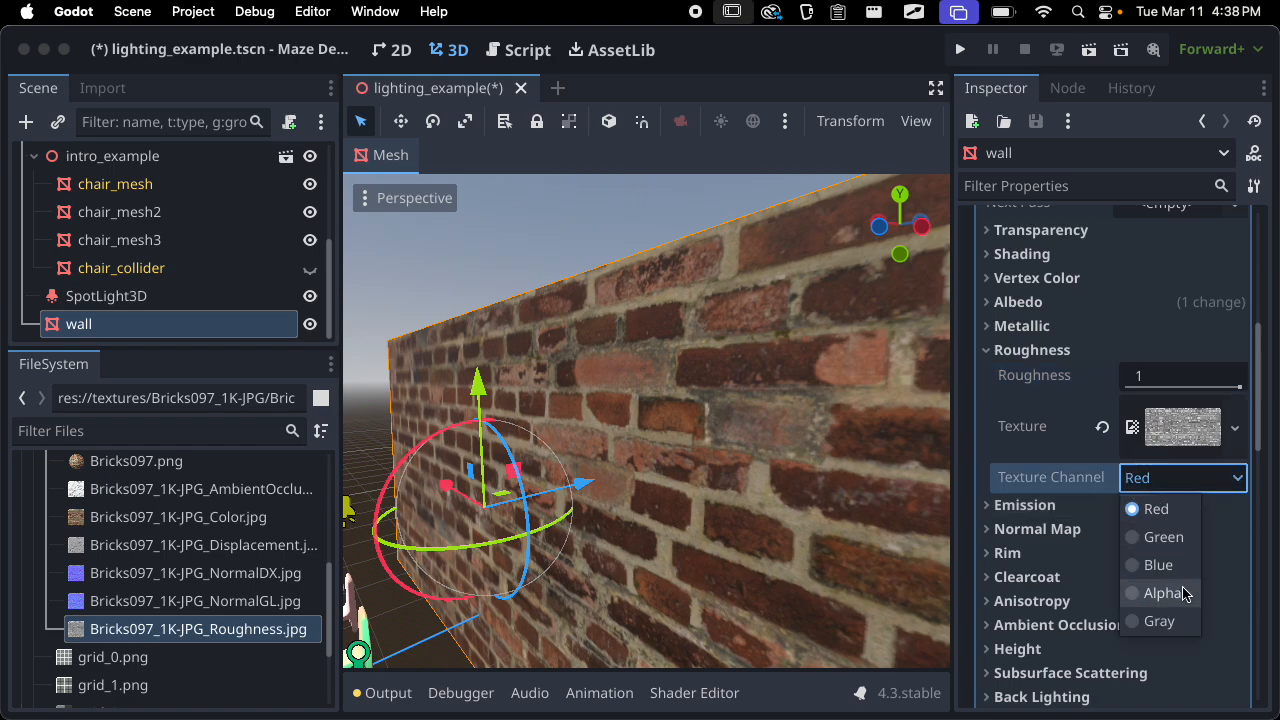
pyautogui.click(1160, 620)
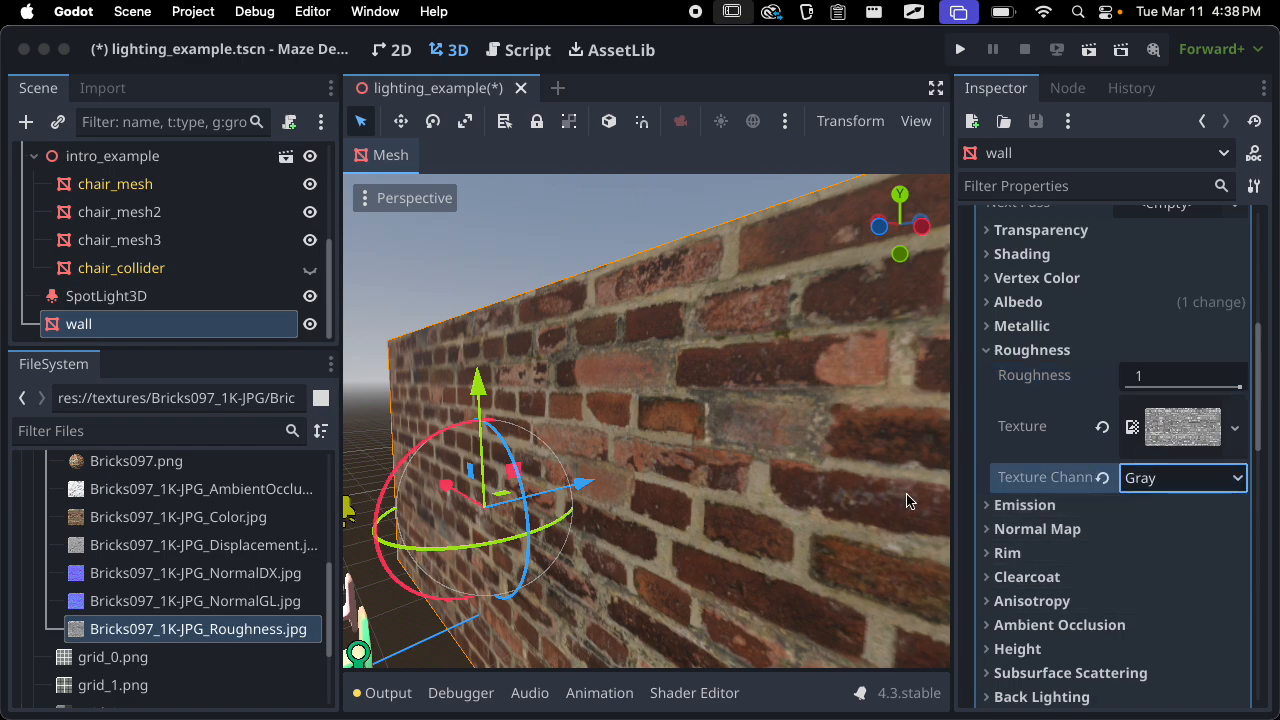
pyautogui.scroll(5, 835, 470)
pyautogui.moveTo(845, 433); pyautogui.dragTo(926, 449, button='middle')
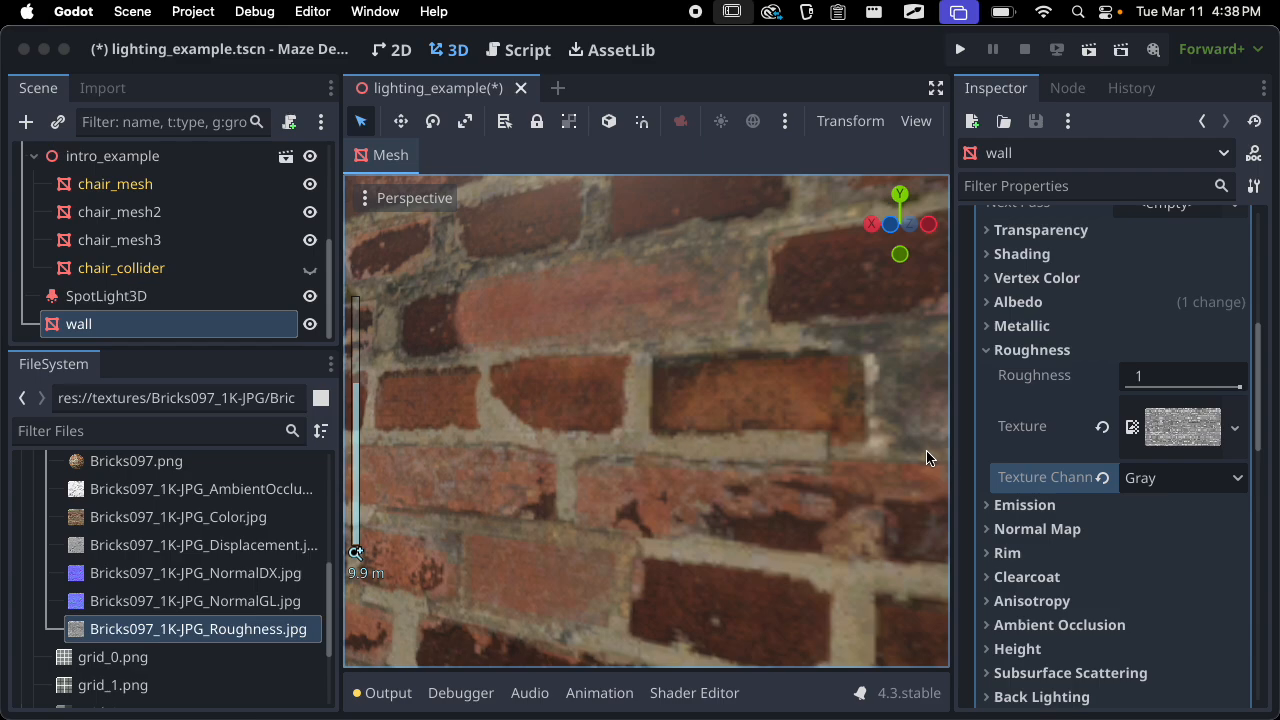
pyautogui.click(1150, 478)
pyautogui.click(1145, 508)
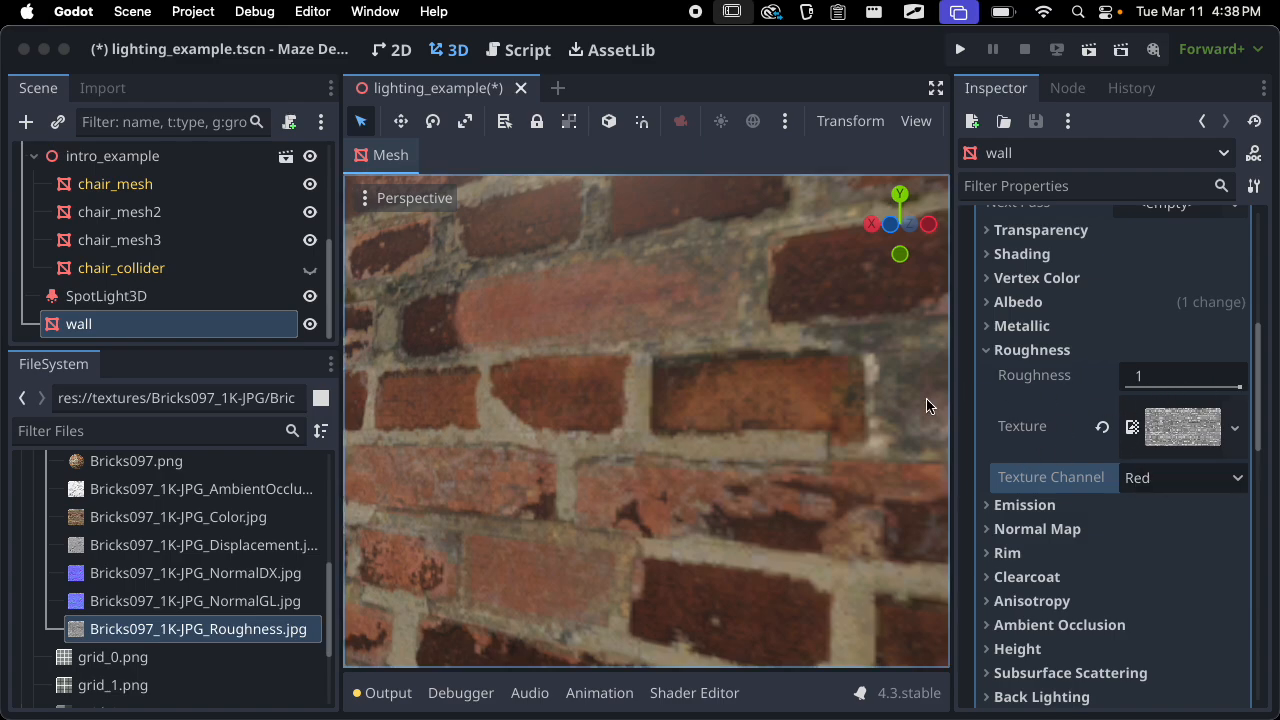
# Collapse the Roughness section and enable Normal Map again on the wall's material with Bricks097_1K-JPG_NormalGL.jpg as its texture
pyautogui.scroll(-2, 943, 400)
pyautogui.click(1058, 362)
pyautogui.click(1062, 398)
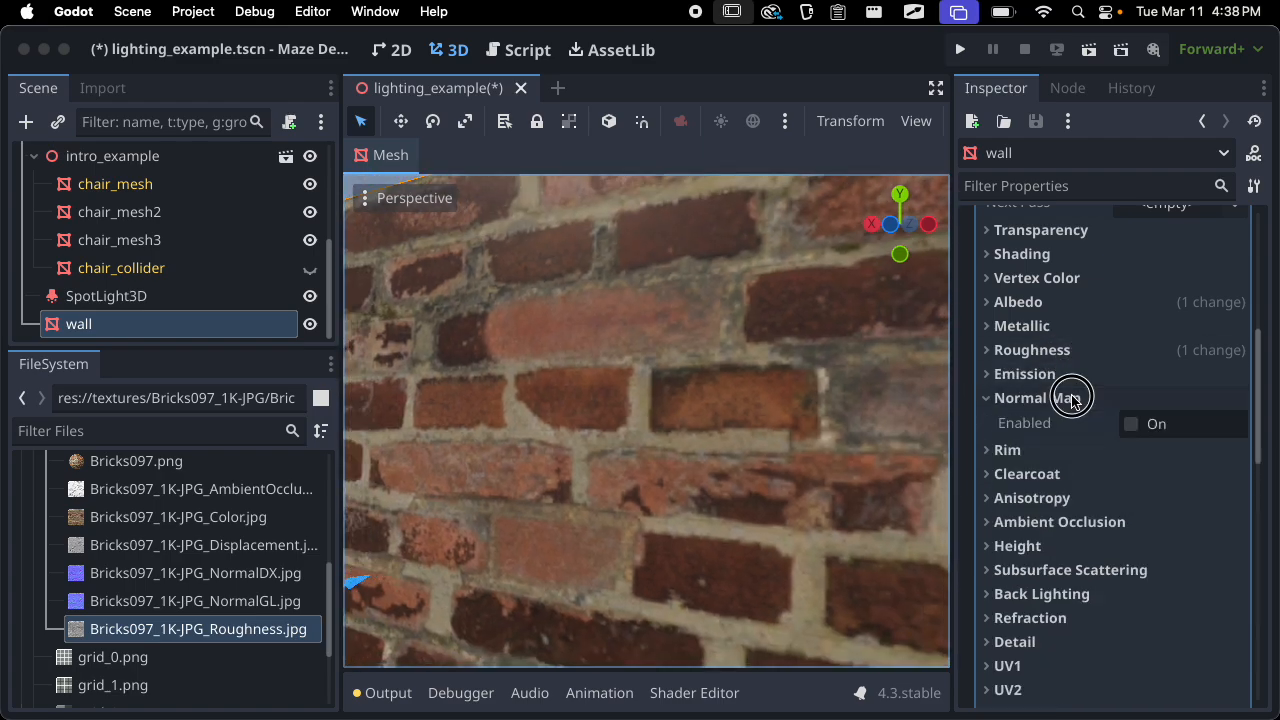
pyautogui.moveTo(250, 607); pyautogui.dragTo(1094, 458)
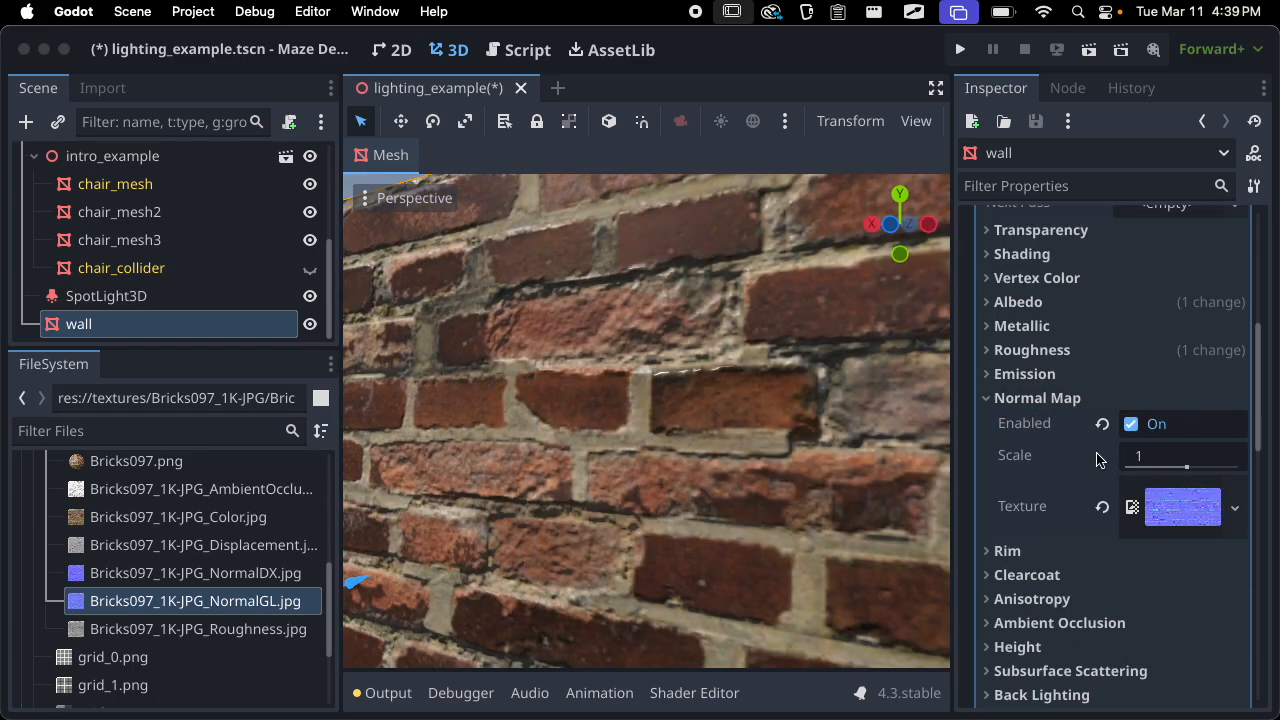
pyautogui.click(1000, 397)
# Enable Height on the wall's material, collapse its section and check the brick depth at a steep angle
pyautogui.click(1040, 518)
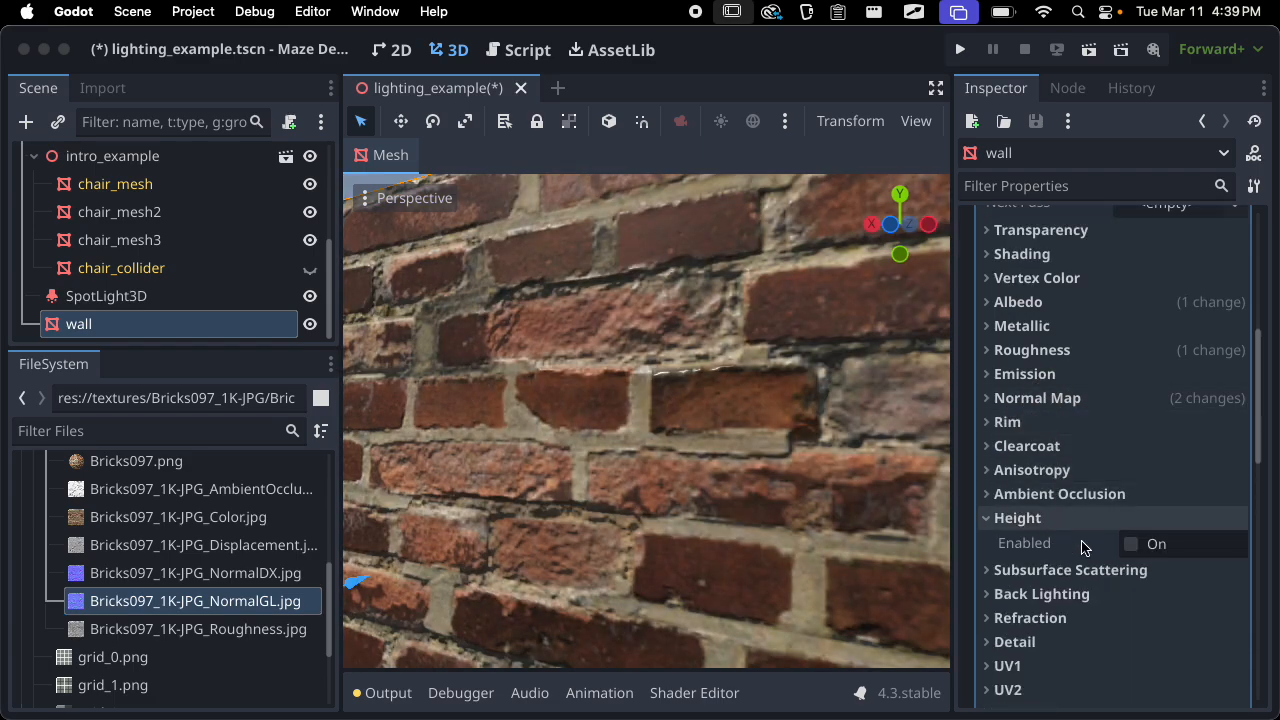
pyautogui.click(1131, 543)
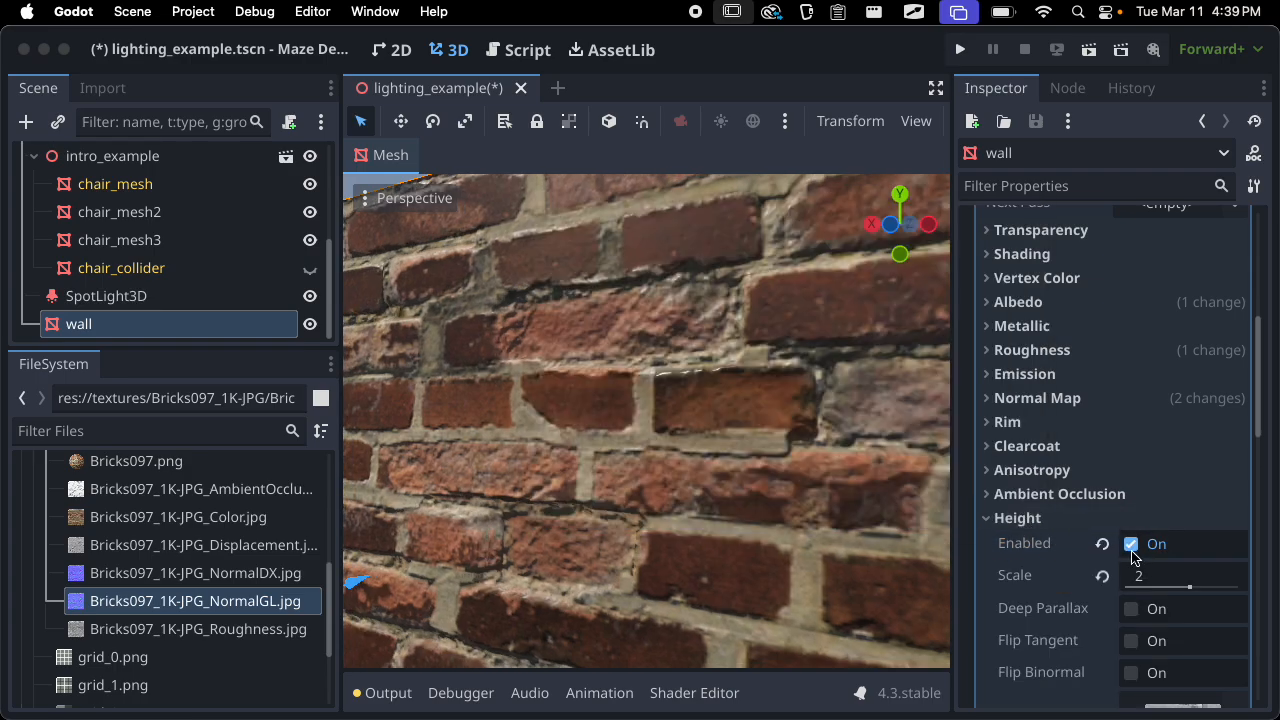
pyautogui.click(1075, 528)
pyautogui.scroll(-10, 677, 434)
pyautogui.moveTo(677, 434); pyautogui.dragTo(545, 442, button='middle')
pyautogui.scroll(6, 551, 442)
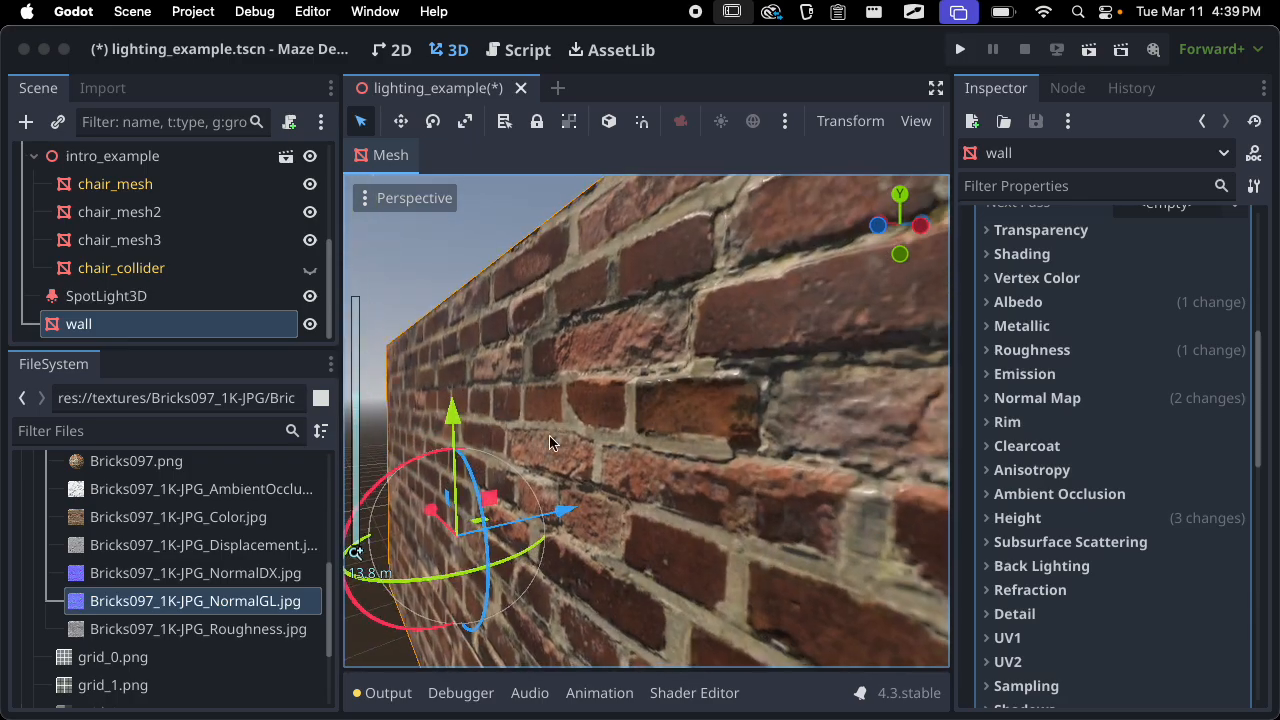
# Check the textured wall behind the chairs from several distances and save the lighting scene
pyautogui.scroll(-3, 655, 434)
pyautogui.moveTo(655, 434); pyautogui.dragTo(698, 358, button='middle')
pyautogui.scroll(-5, 800, 477)
pyautogui.scroll(7, 740, 376)
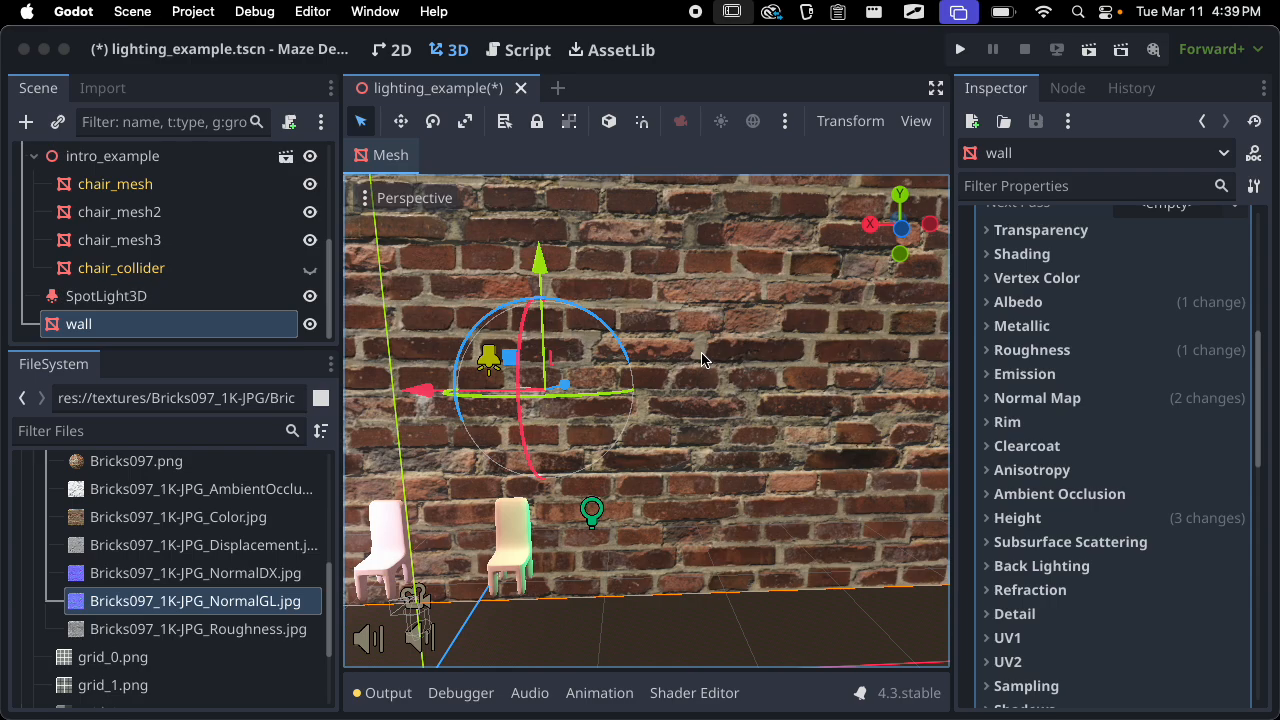
pyautogui.scroll(-10, 685, 404)
pyautogui.moveTo(684, 406); pyautogui.dragTo(649, 473, button='middle')
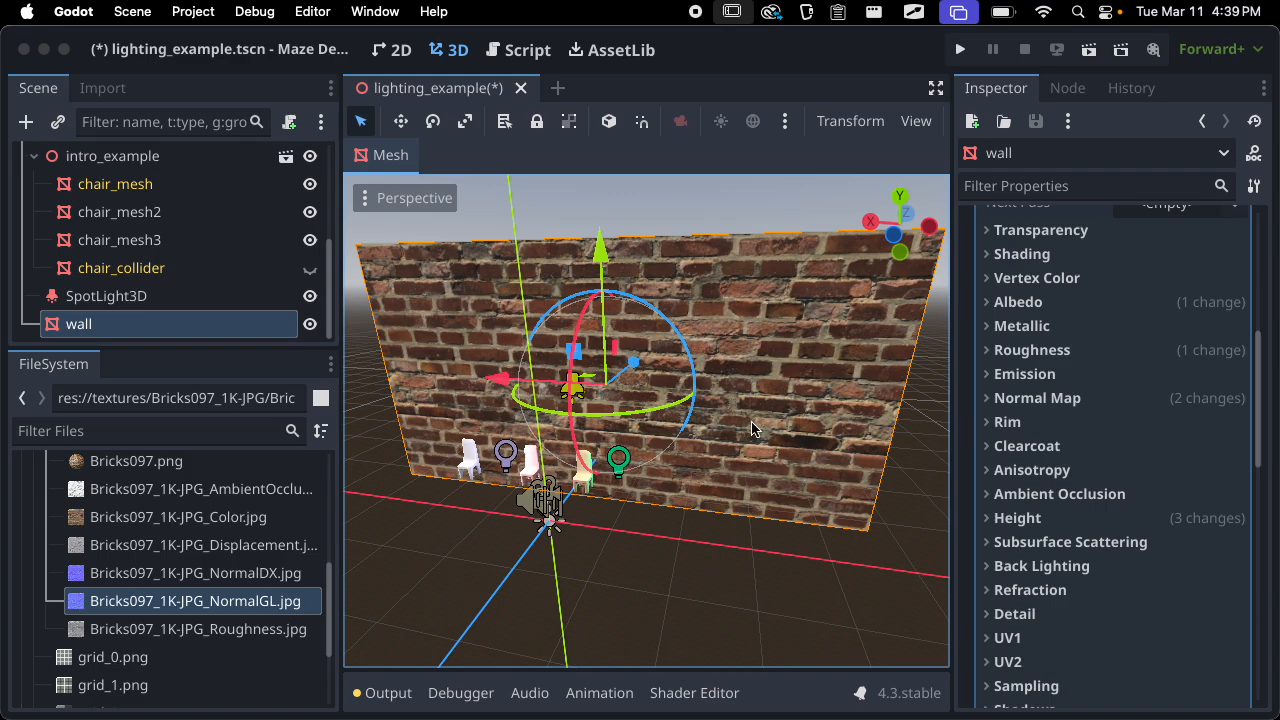
pyautogui.press('super+s')
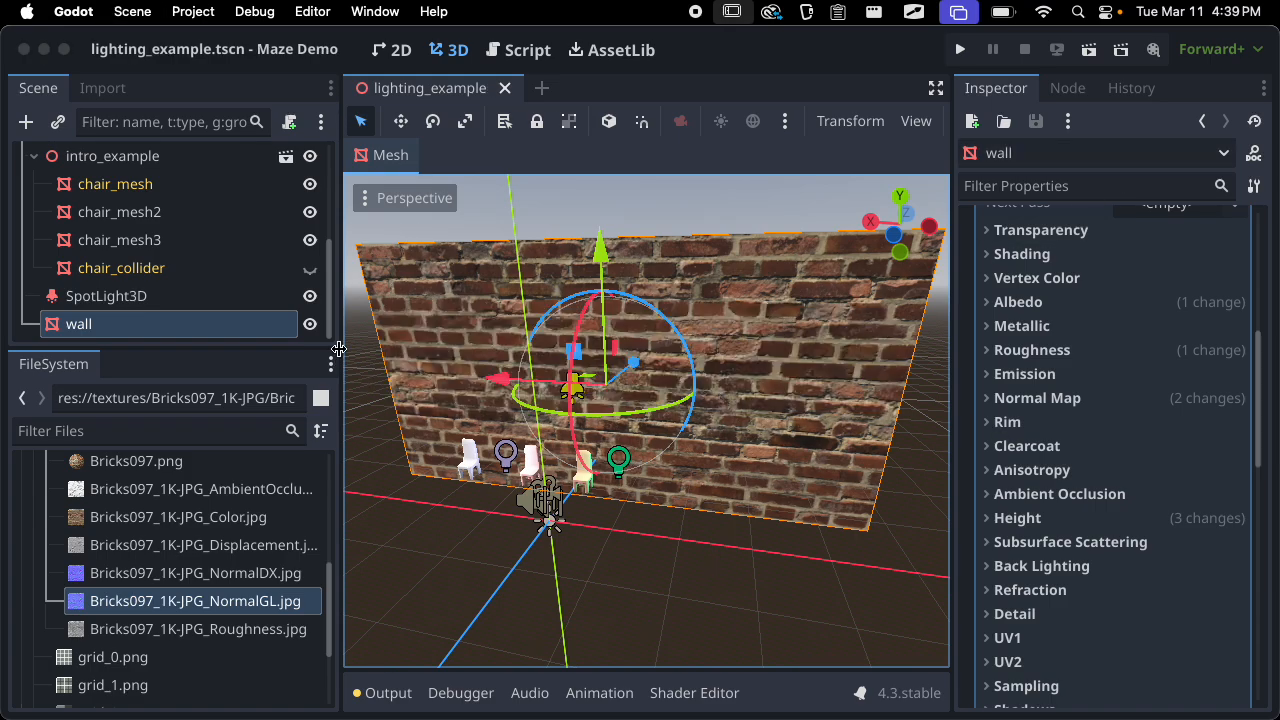
# Hide the wall, select chair_mesh and frame it in the 3D view
pyautogui.click(310, 324)
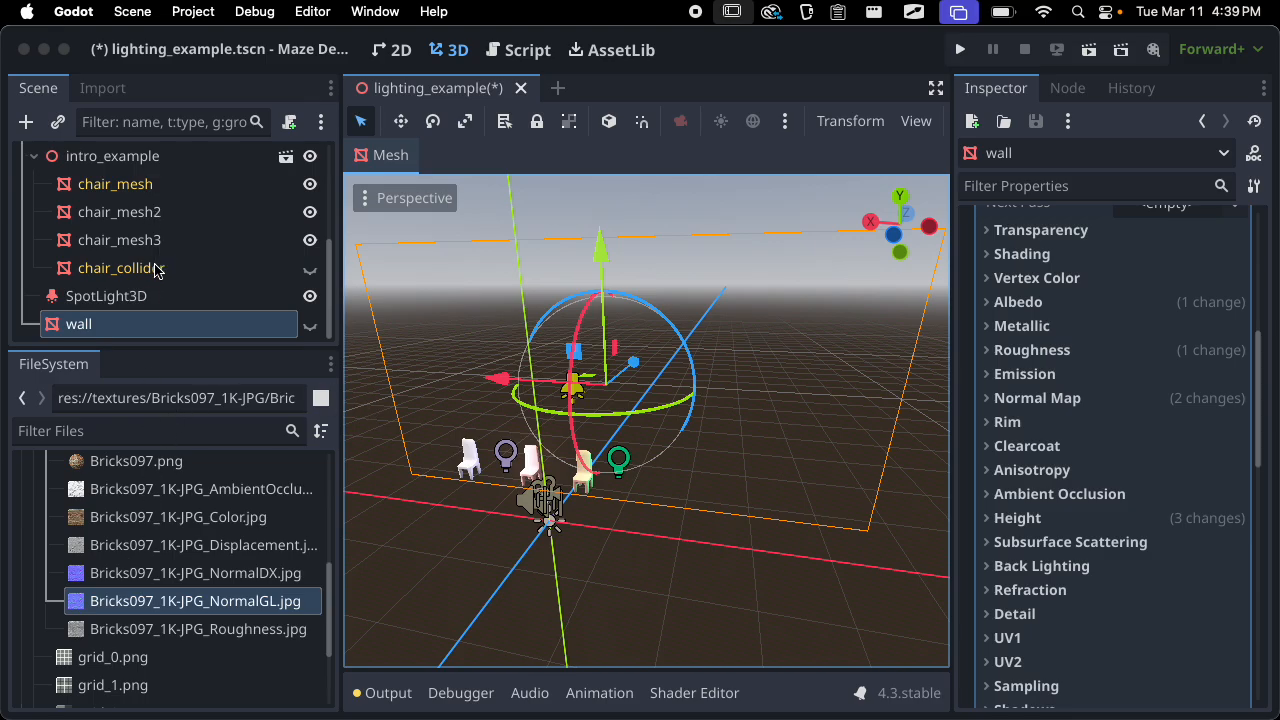
pyautogui.click(130, 185)
pyautogui.scroll(5, 640, 440)
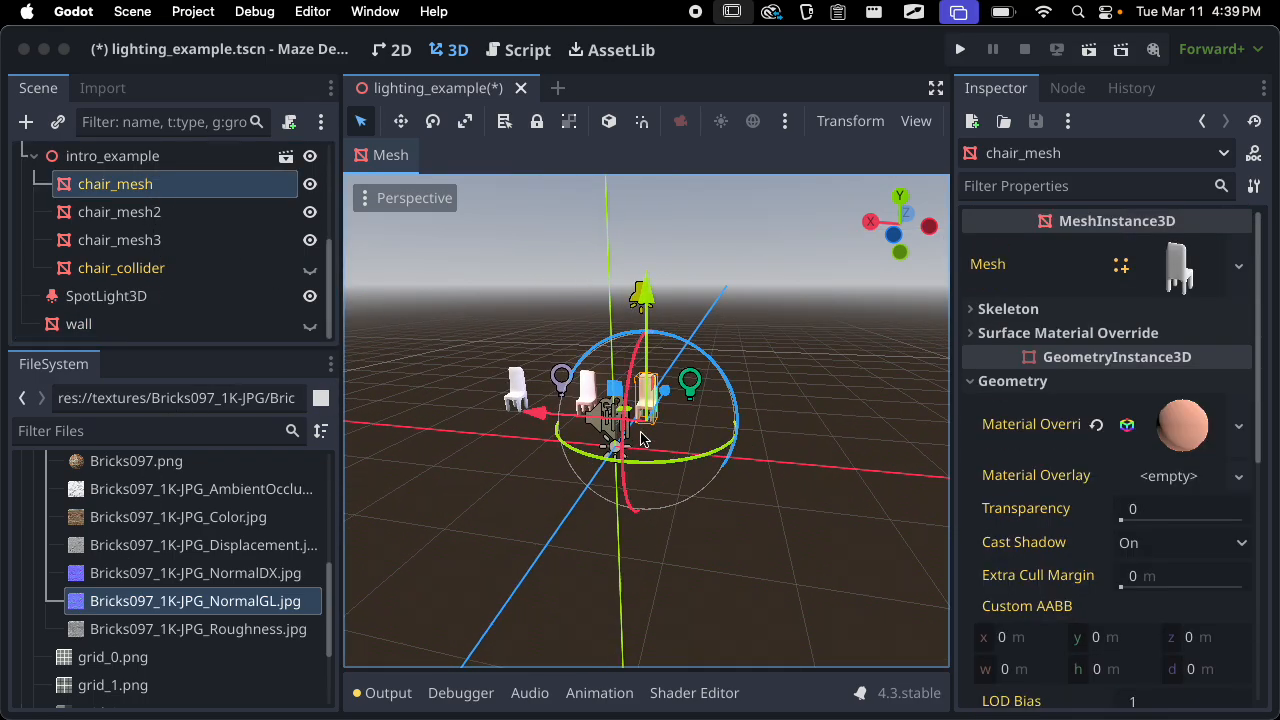
pyautogui.press('f')
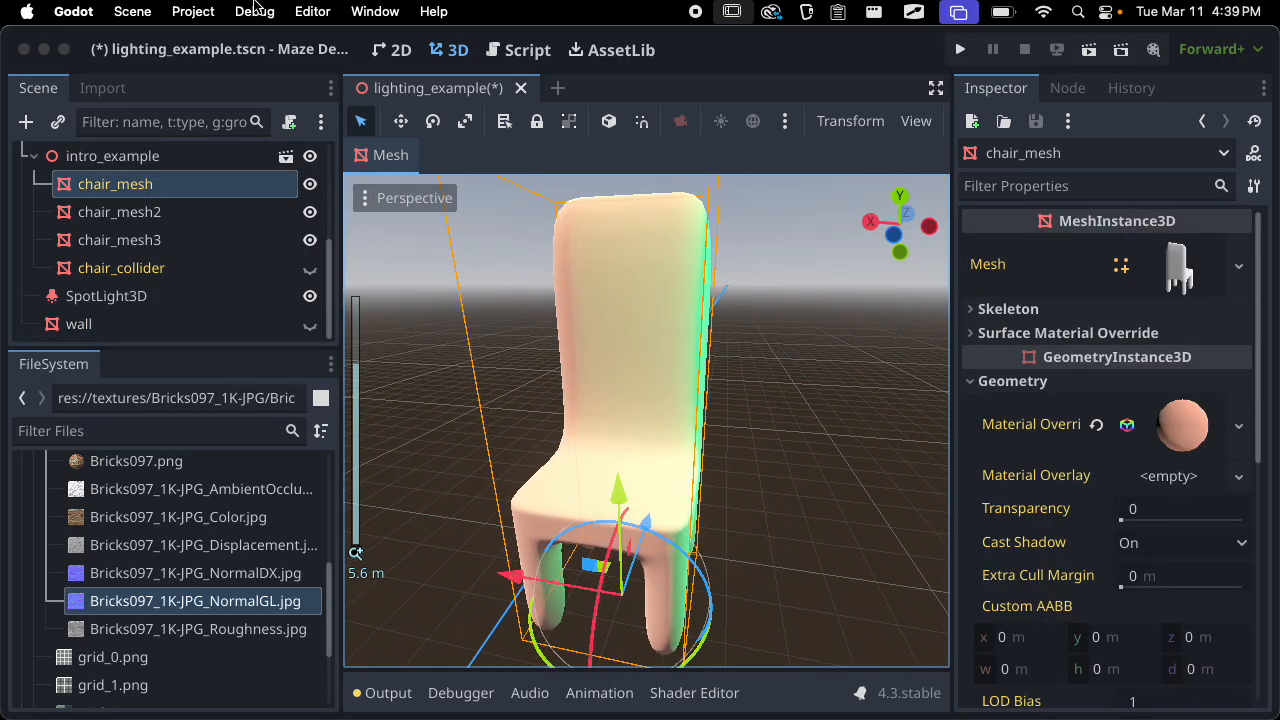
# Enlarge the scene tree area, make 1_door_room visible again and save the scene
pyautogui.moveTo(183, 348); pyautogui.dragTo(183, 467)
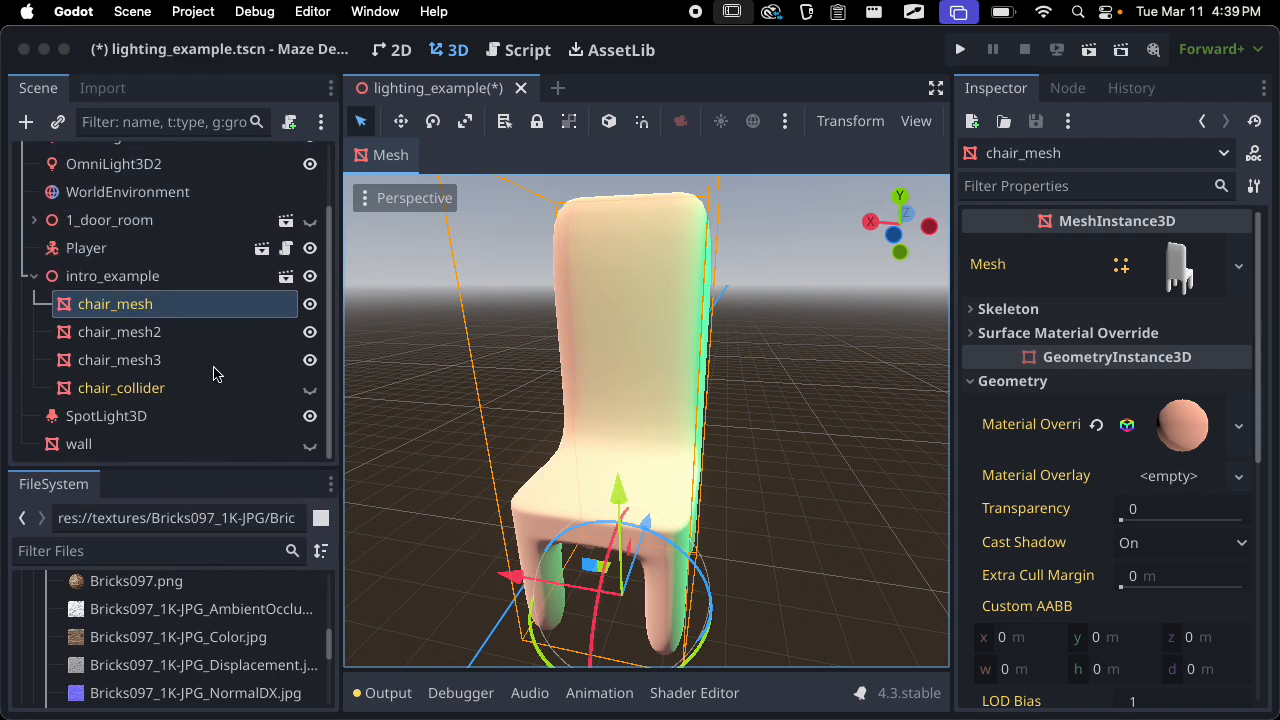
pyautogui.scroll(5, 185, 260)
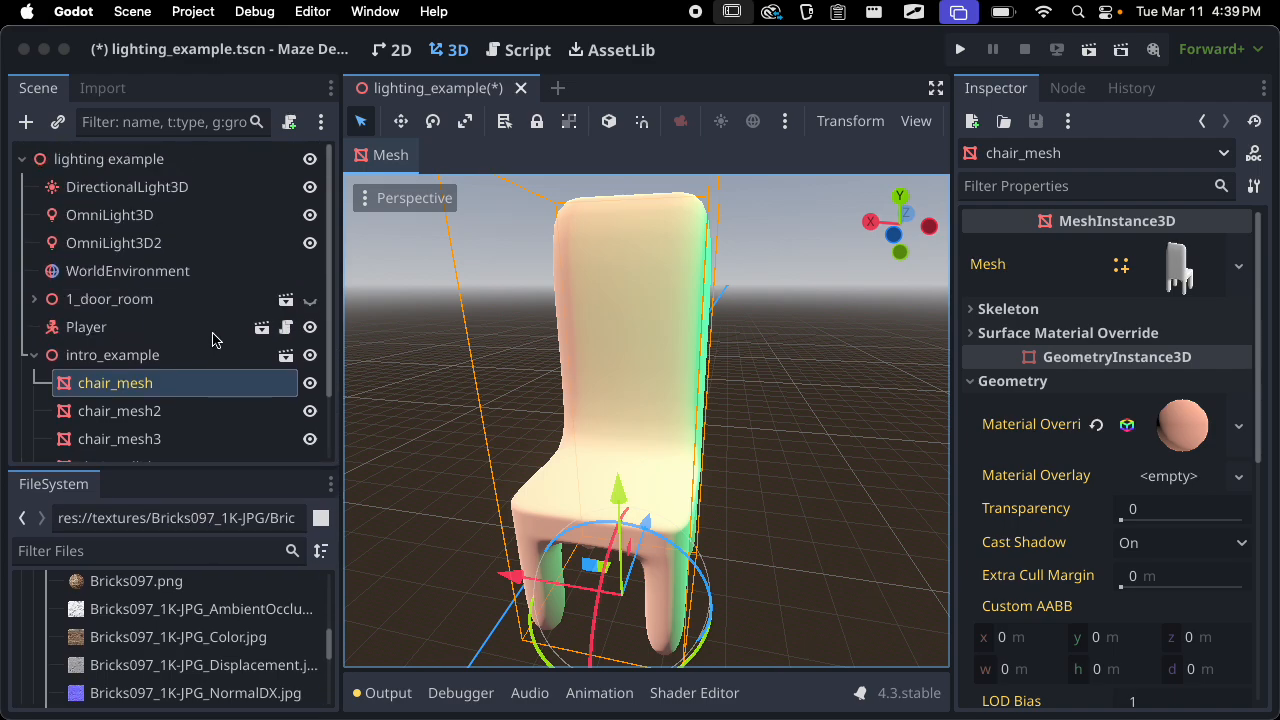
pyautogui.click(310, 299)
pyautogui.press('super+s')
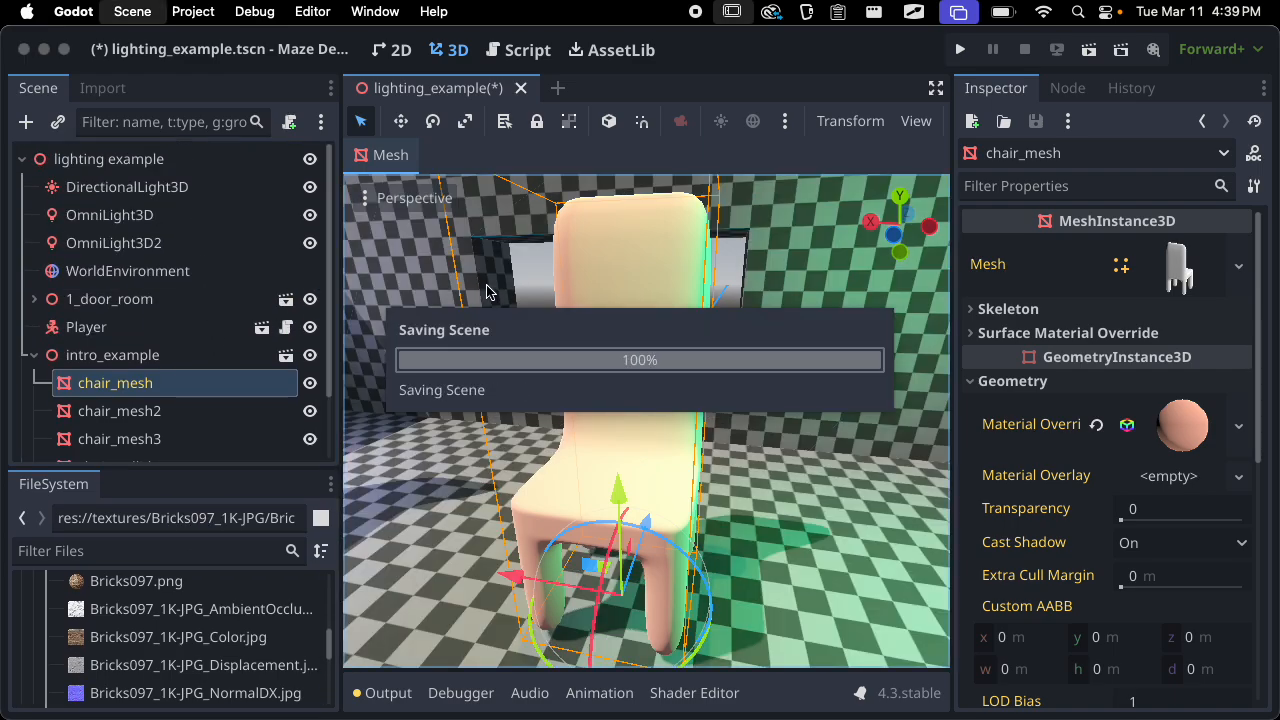
# Switch to Adobe Photoshop 2025 and create a 512 x 512 pixel RGB document with a white background
pyautogui.press('super+space')
pyautogui.write('photo')
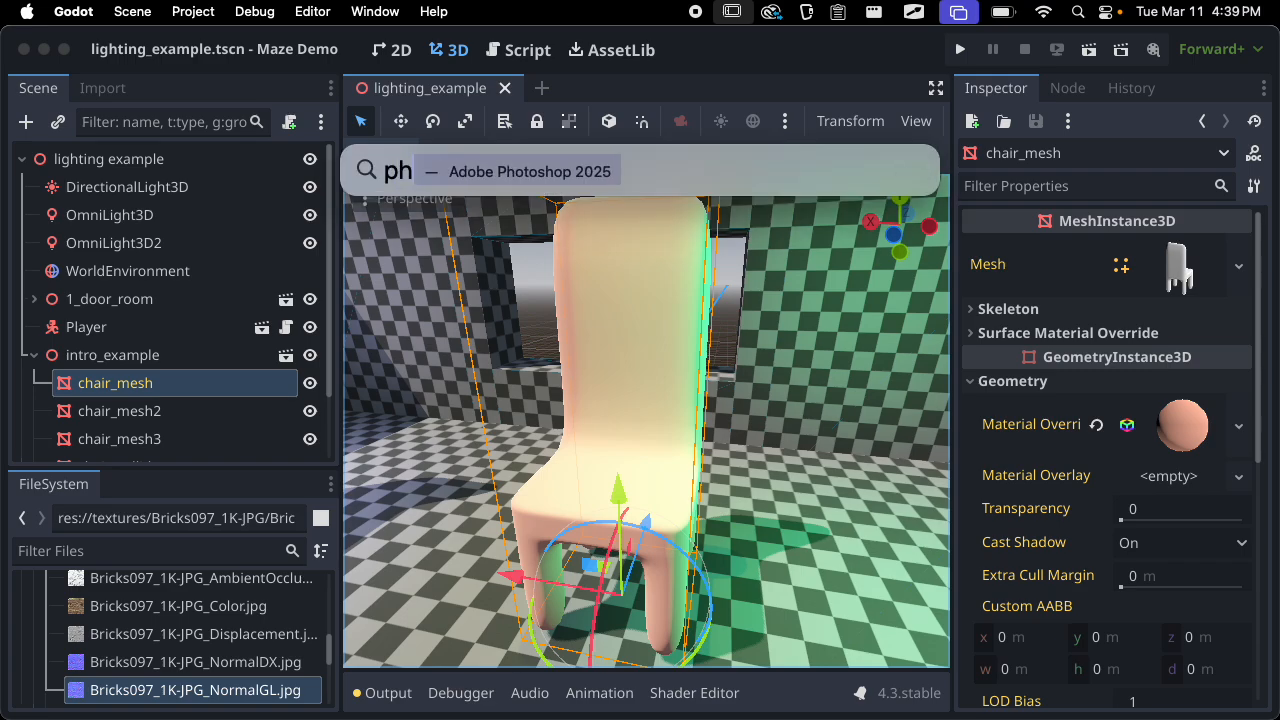
pyautogui.press('Return')
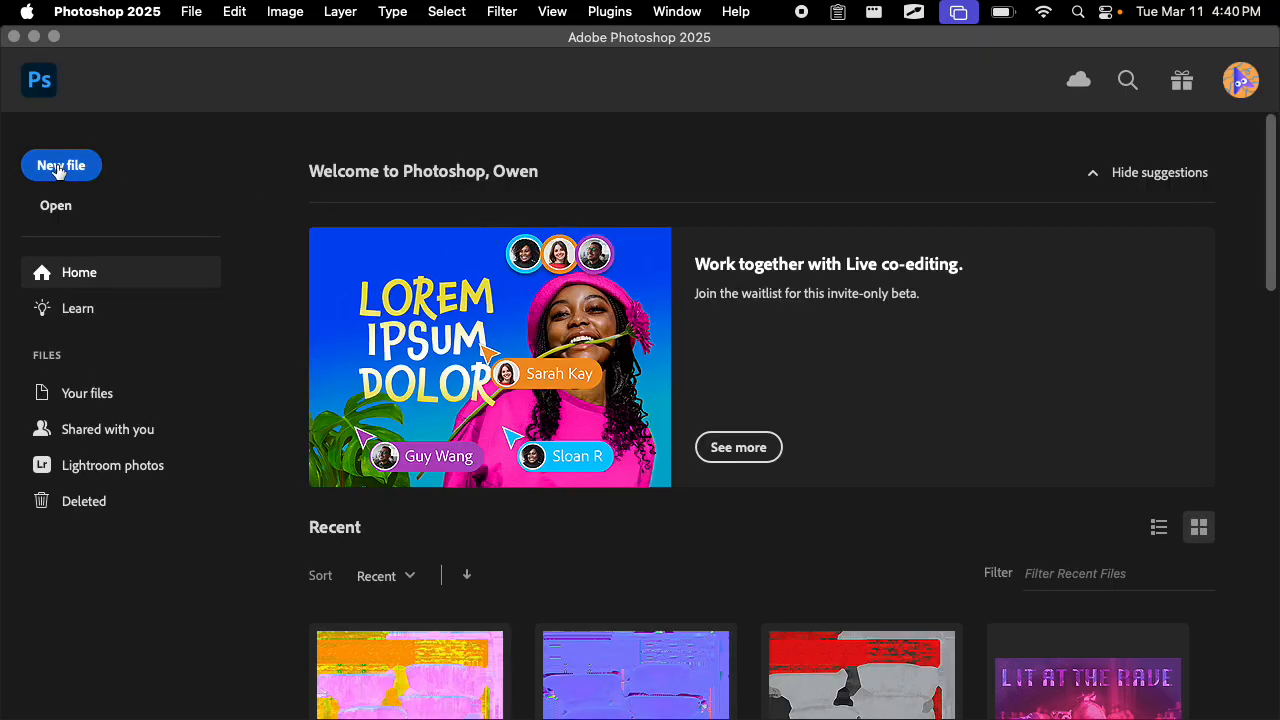
pyautogui.click(59, 170)
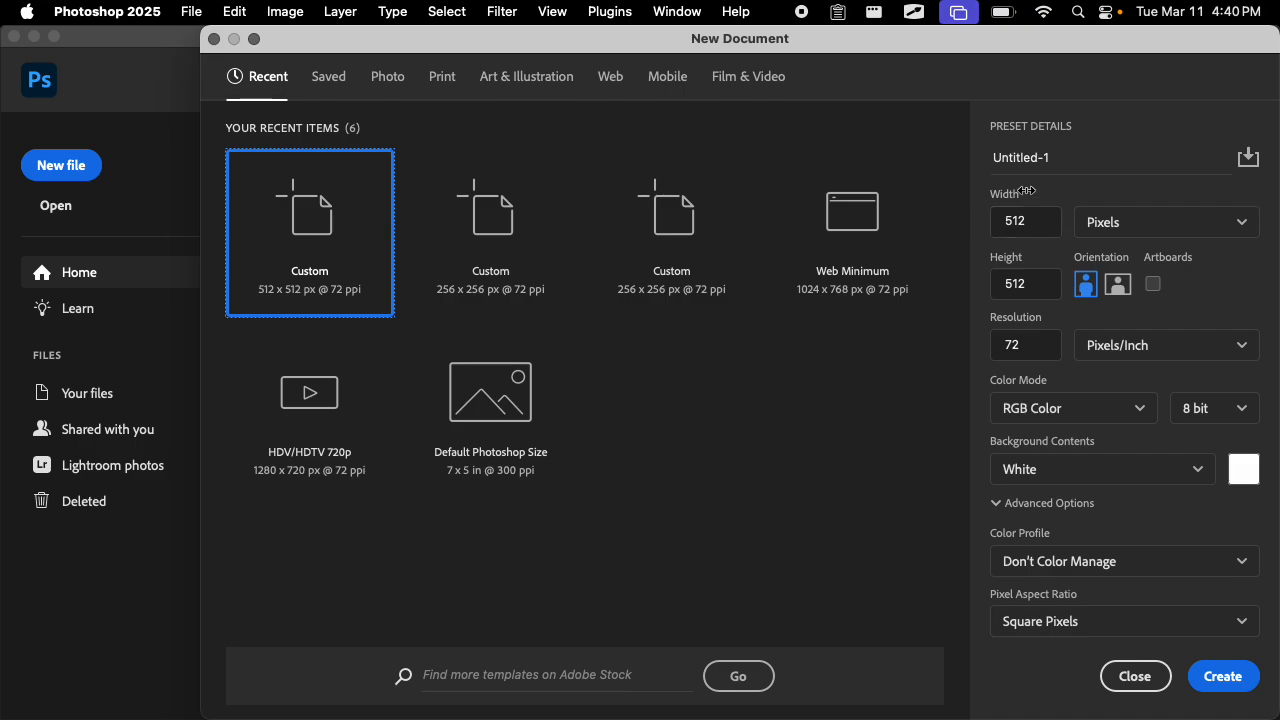
pyautogui.click(1228, 678)
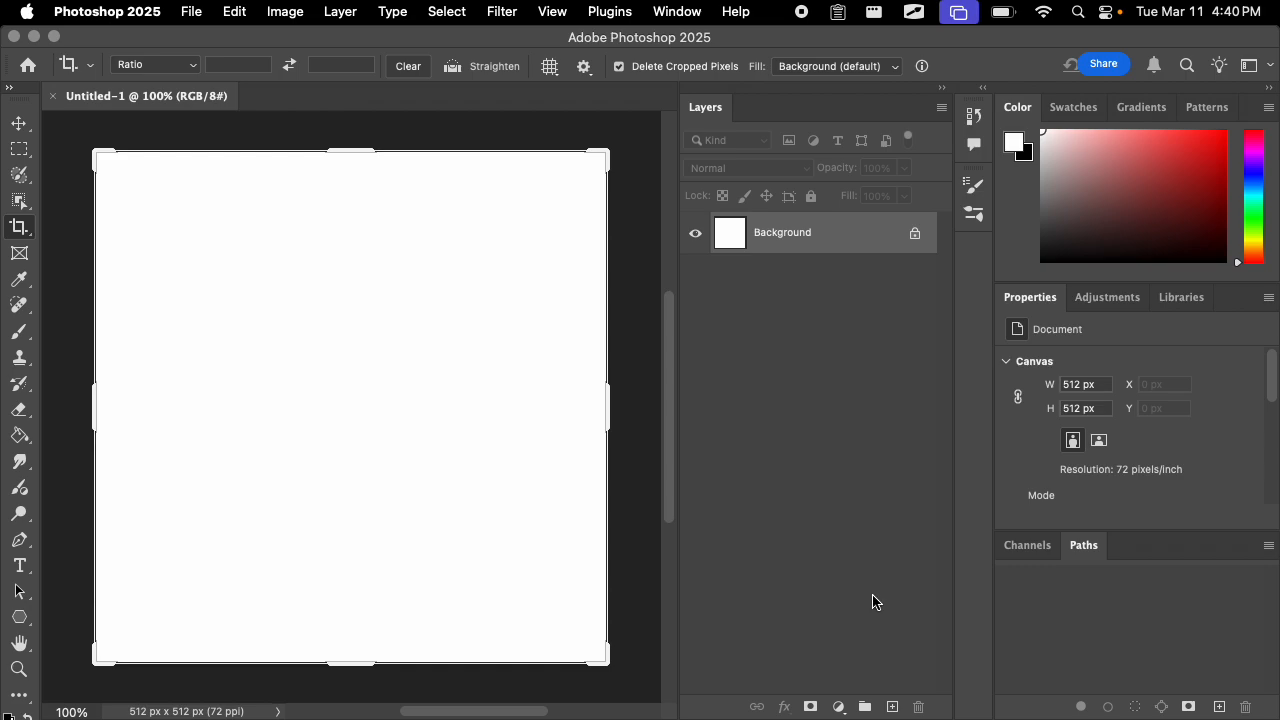
# Apply the Add Noise filter to the white background with Monochromatic and a slightly lower amount, and examine the grain
pyautogui.click(505, 11)
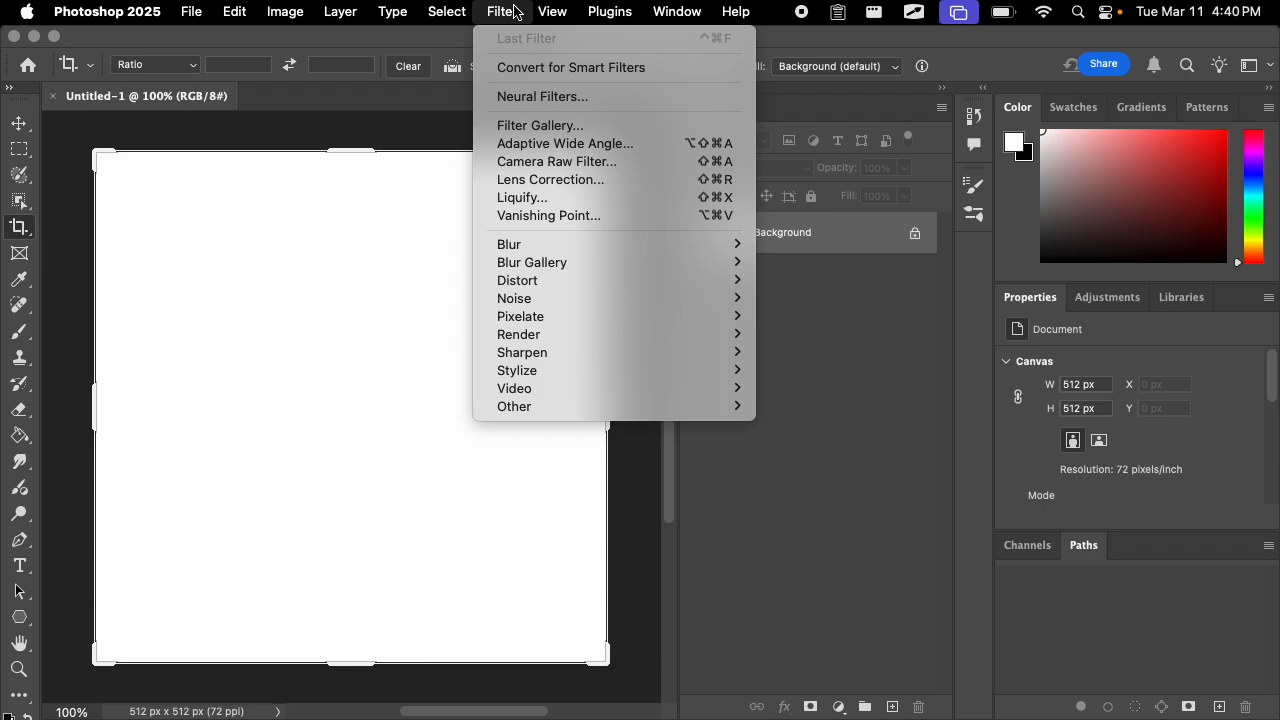
pyautogui.moveTo(584, 300)
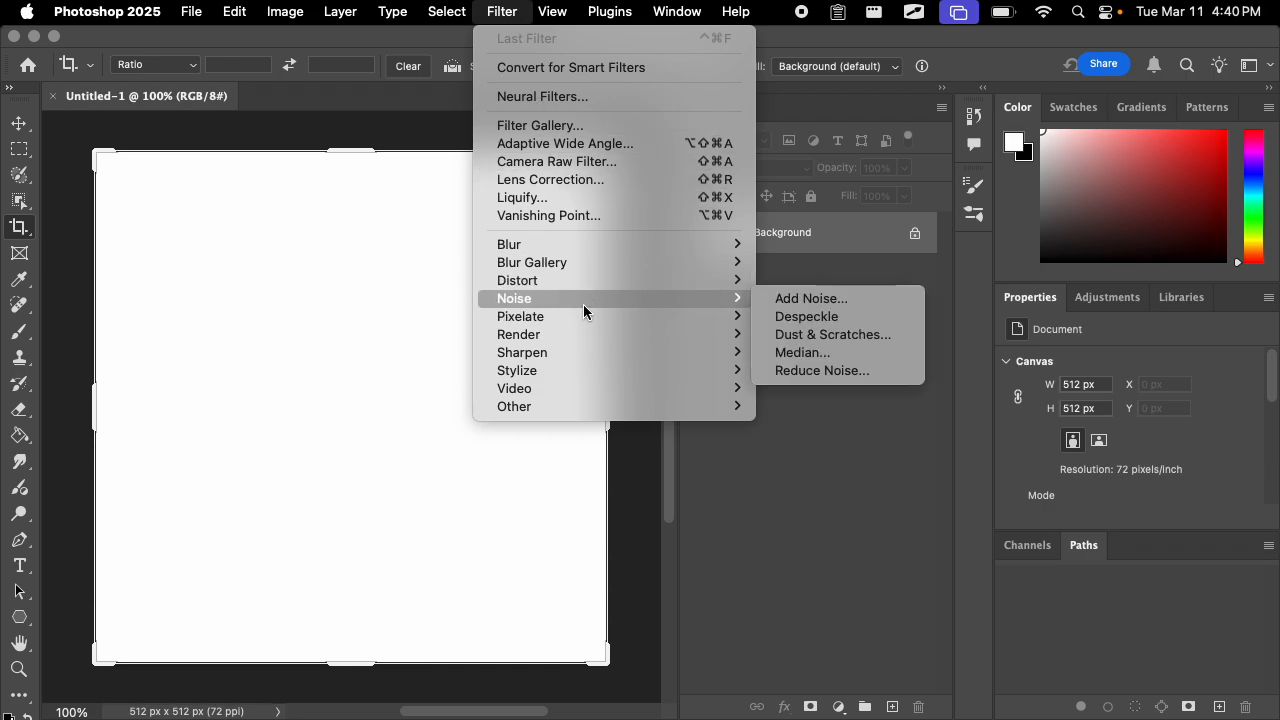
pyautogui.click(797, 298)
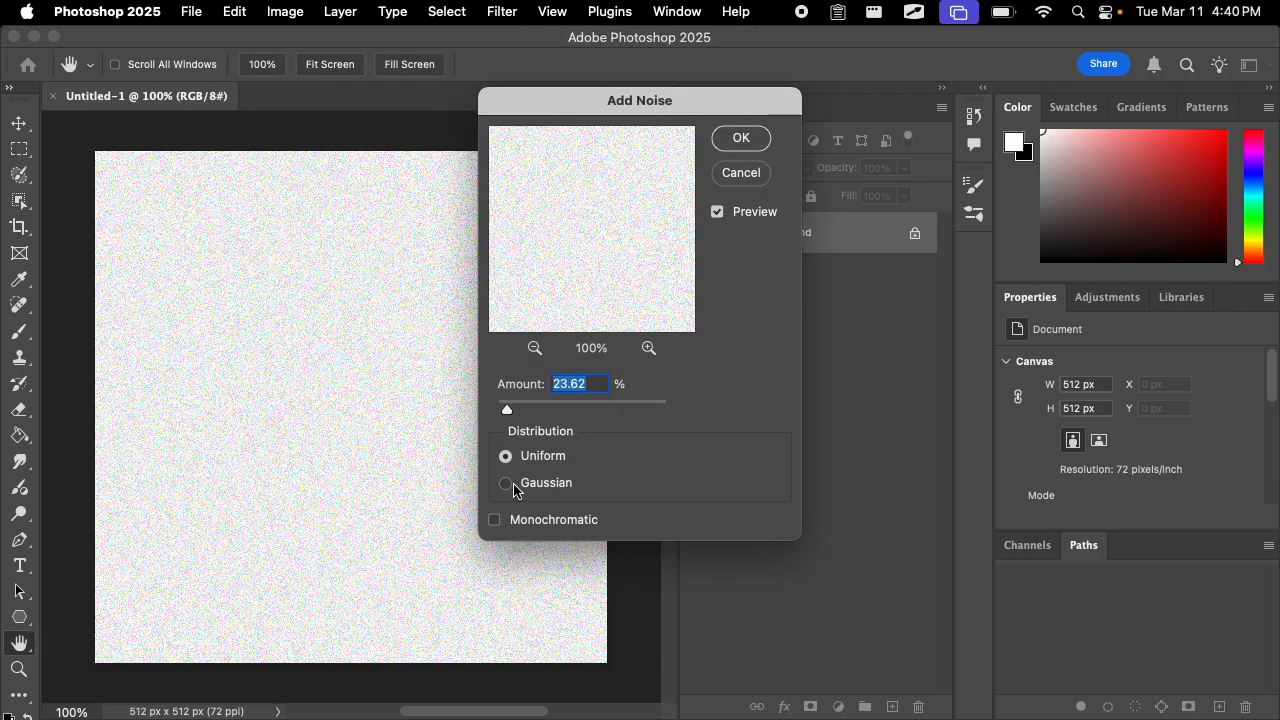
pyautogui.click(530, 519)
pyautogui.moveTo(507, 410)
pyautogui.mouseDown()
pyautogui.moveTo(688, 409)
pyautogui.moveTo(514, 403)
pyautogui.moveTo(505, 416)
pyautogui.mouseUp()
pyautogui.press('Return')
pyautogui.press('c')
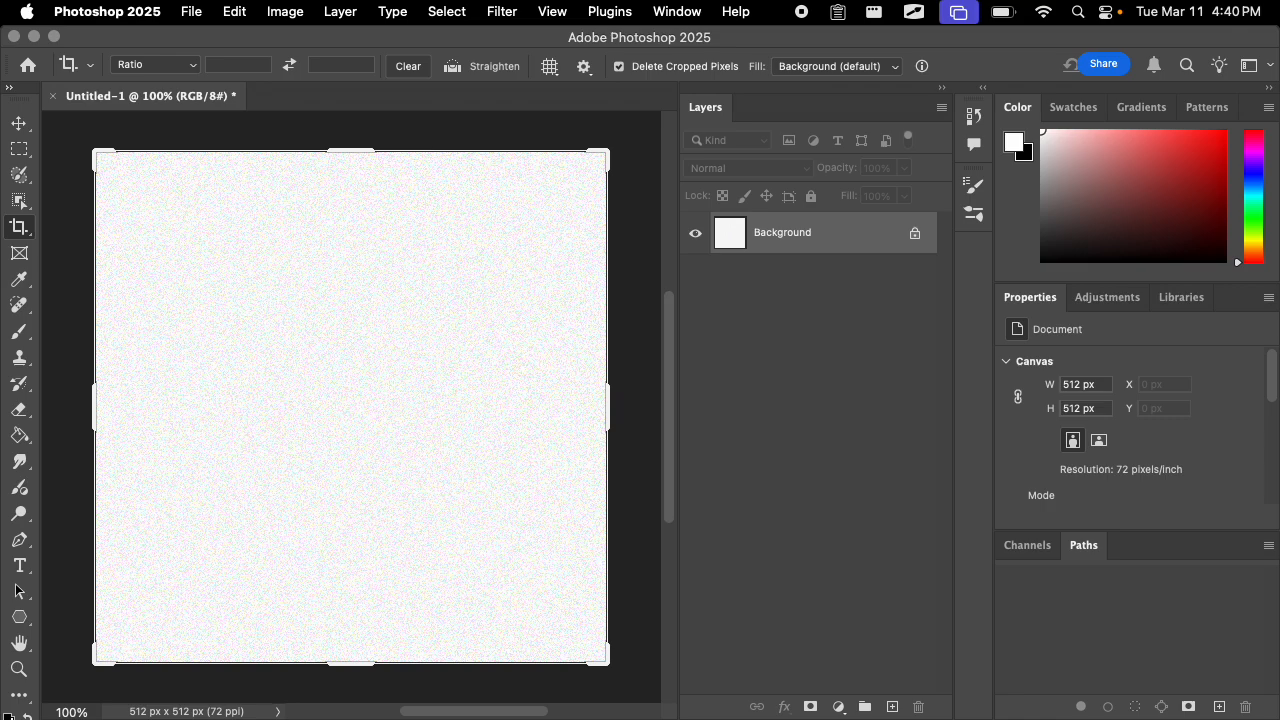
pyautogui.scroll(3, 526, 425)
pyautogui.scroll(-4, 523, 418)
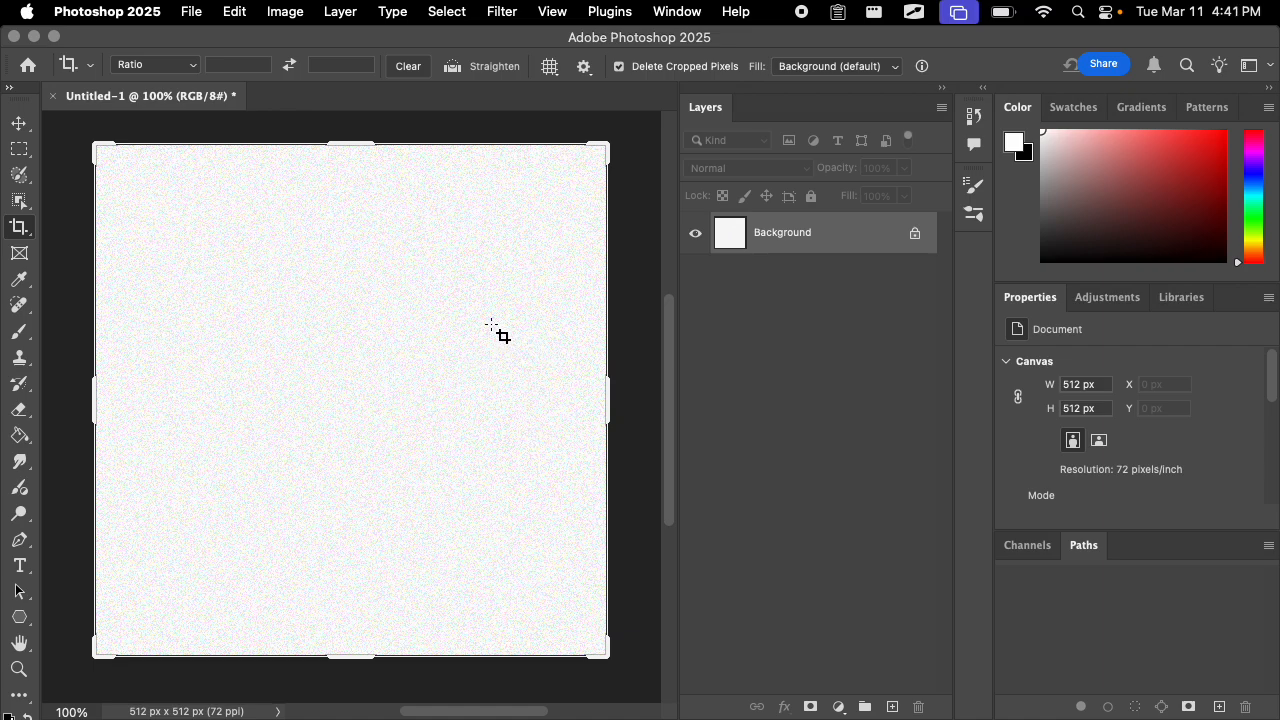
# Open the Filter Gallery on the noise background, collapse the Artistic category and expand the Texture category
pyautogui.press('super+s')
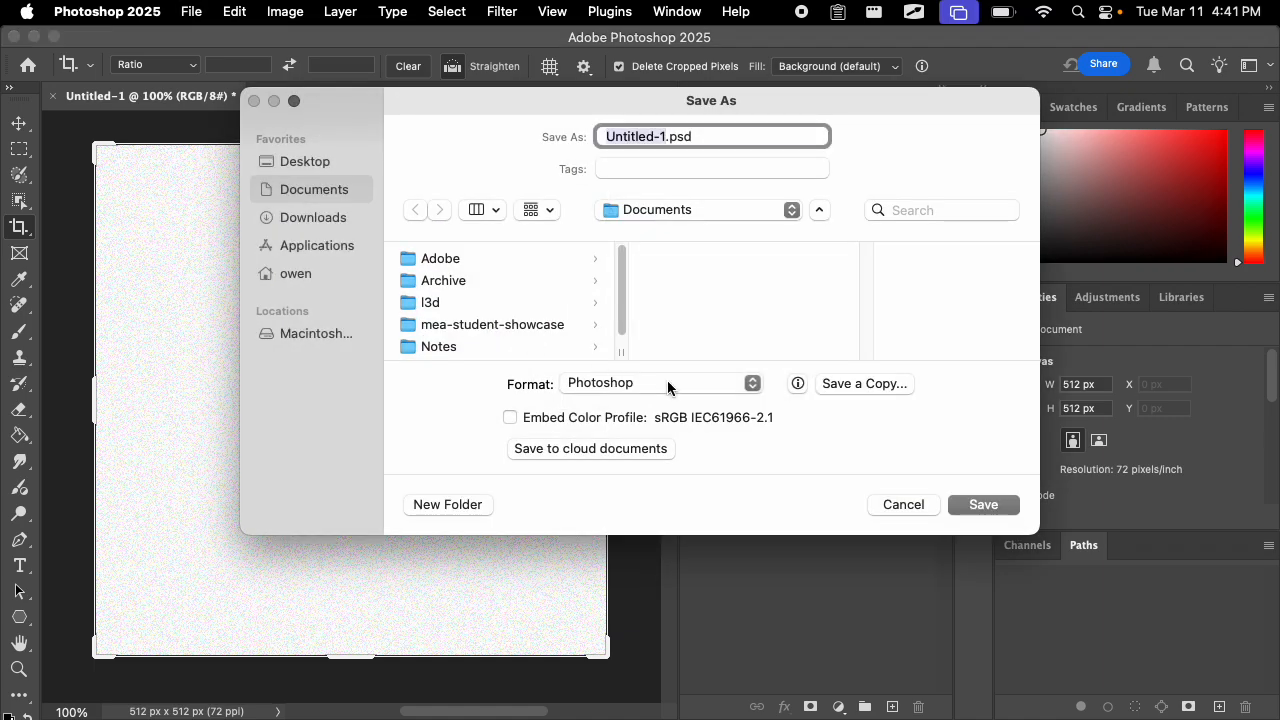
pyautogui.click(903, 505)
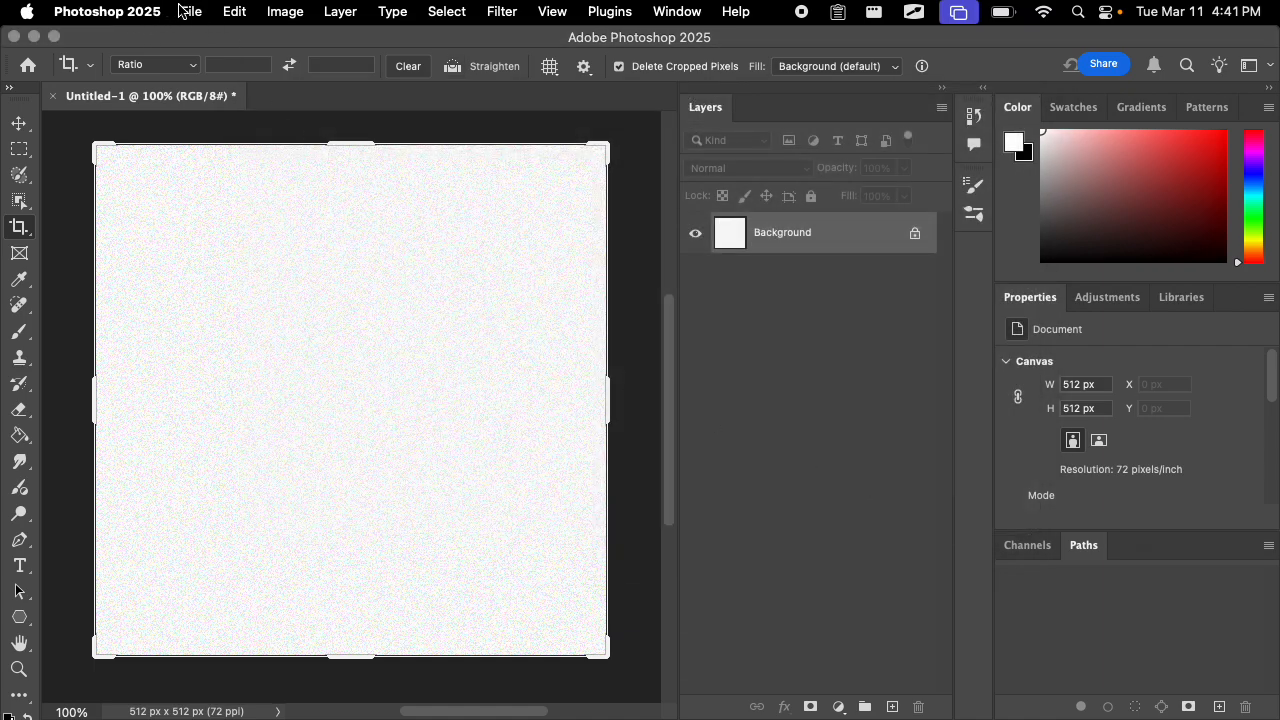
pyautogui.click(502, 11)
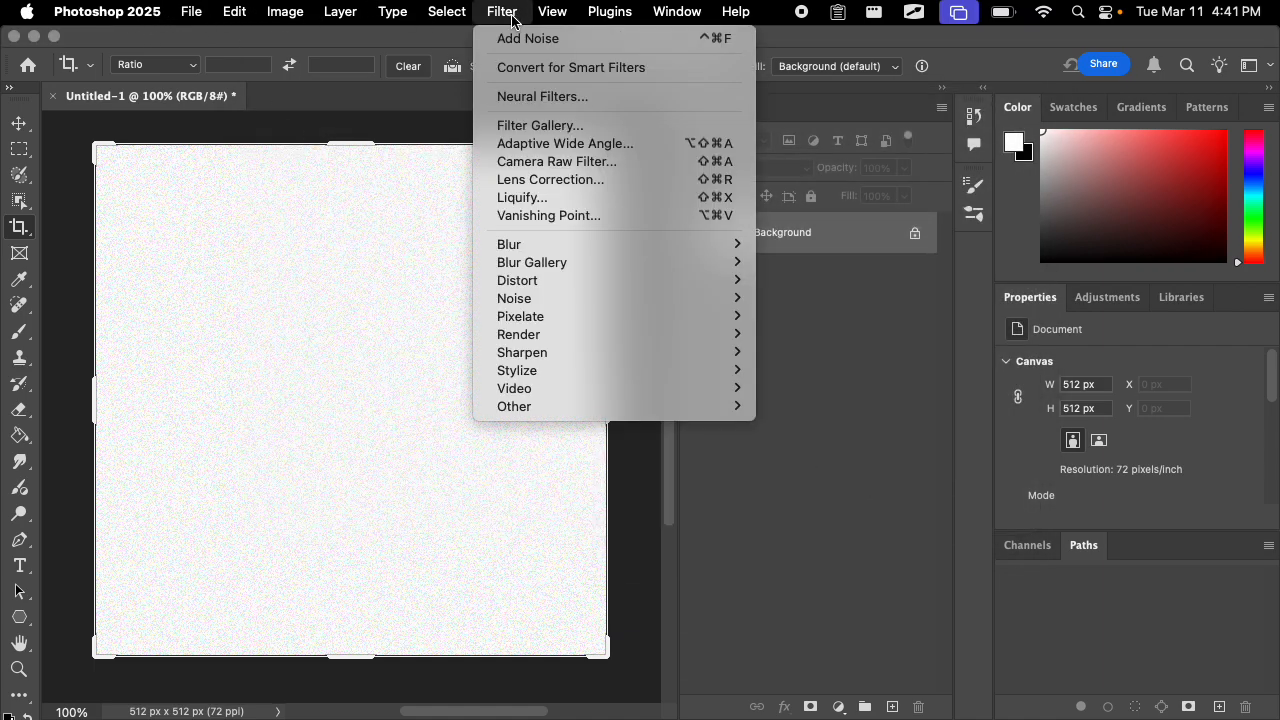
pyautogui.moveTo(588, 357)
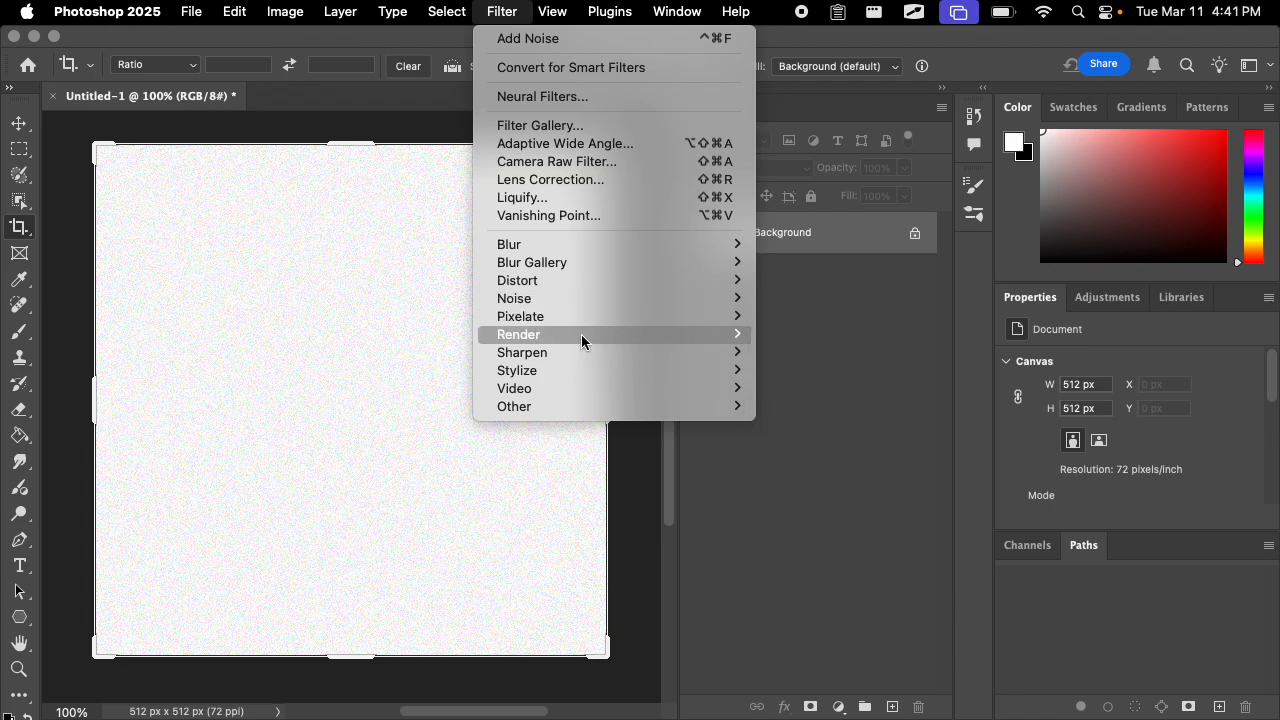
pyautogui.moveTo(581, 298)
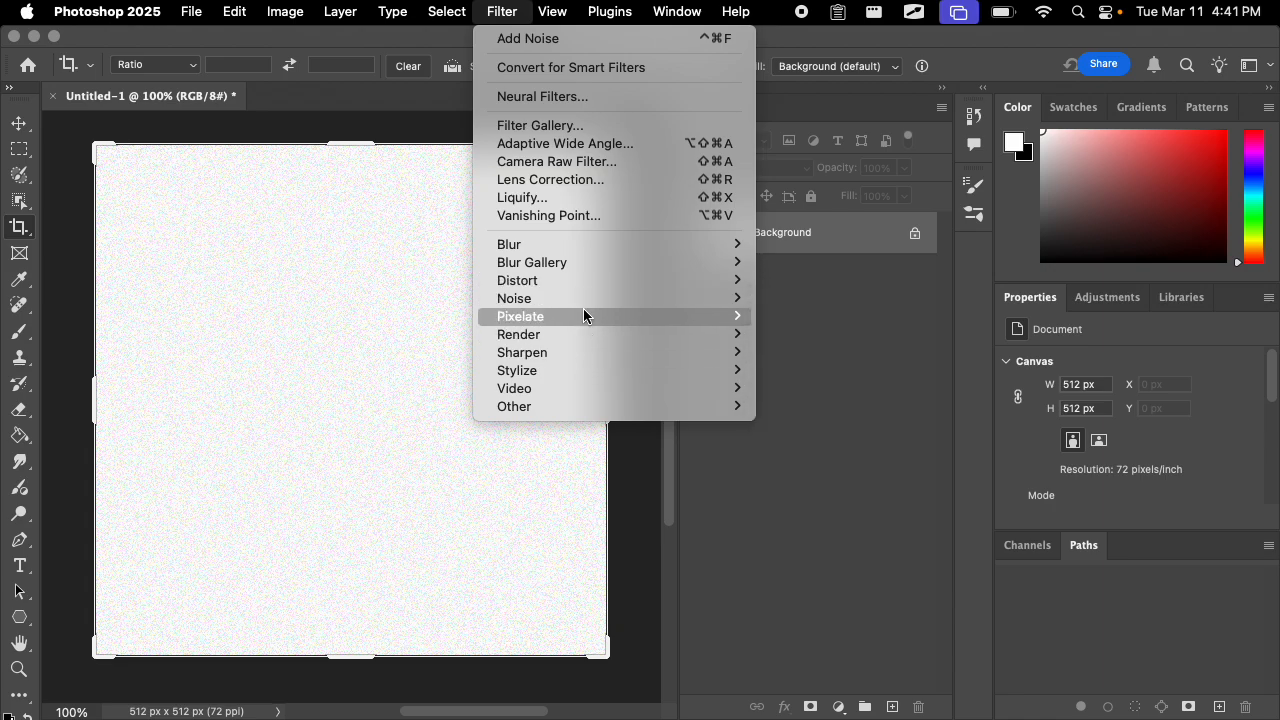
pyautogui.moveTo(578, 409)
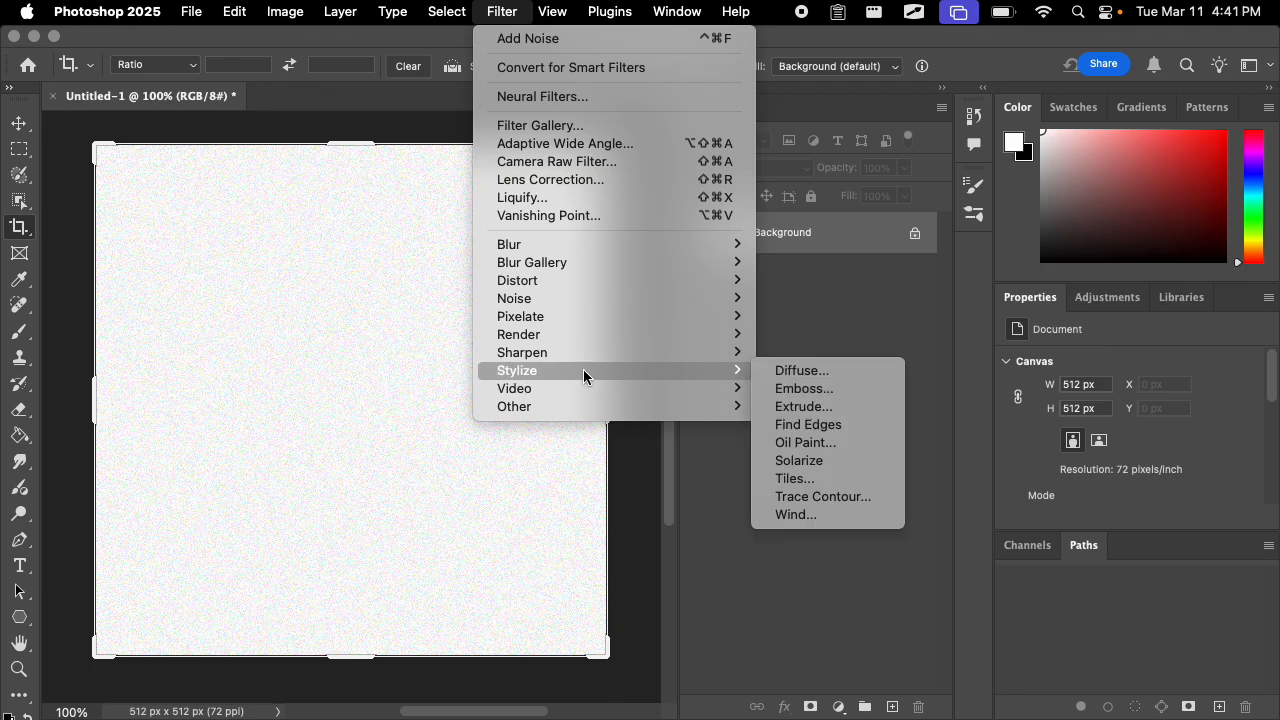
pyautogui.click(588, 126)
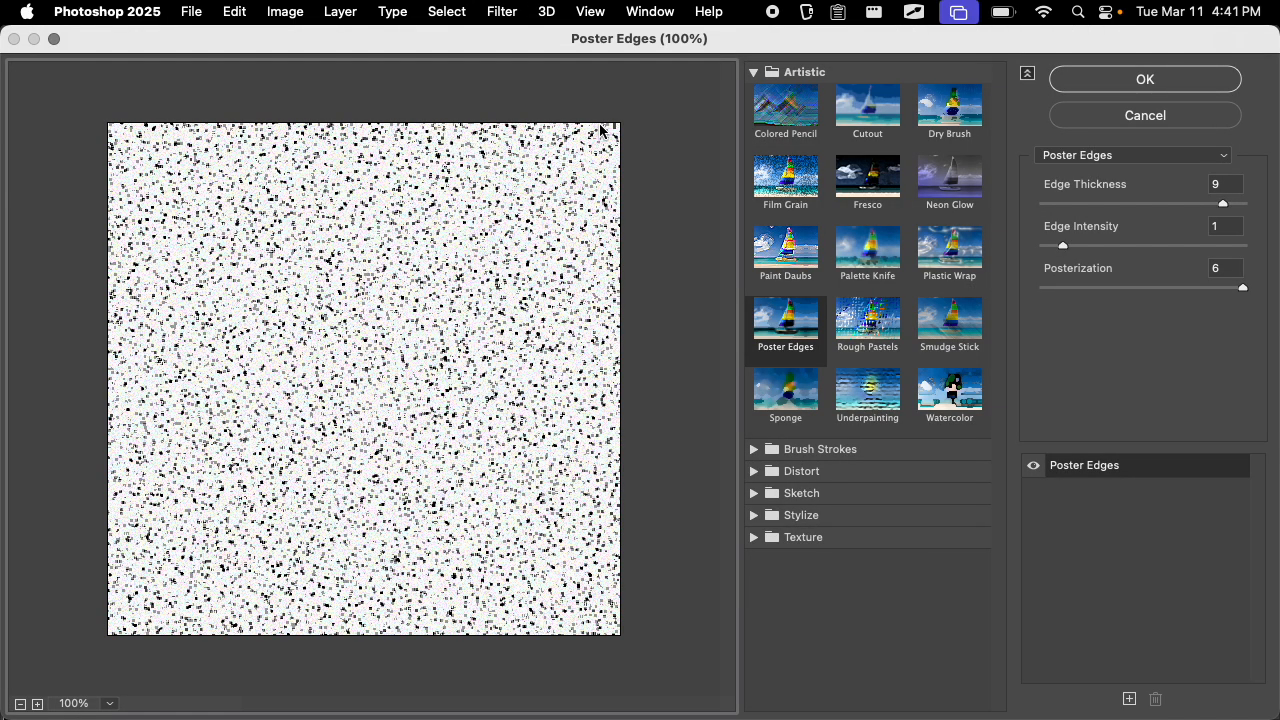
pyautogui.click(766, 74)
pyautogui.click(754, 183)
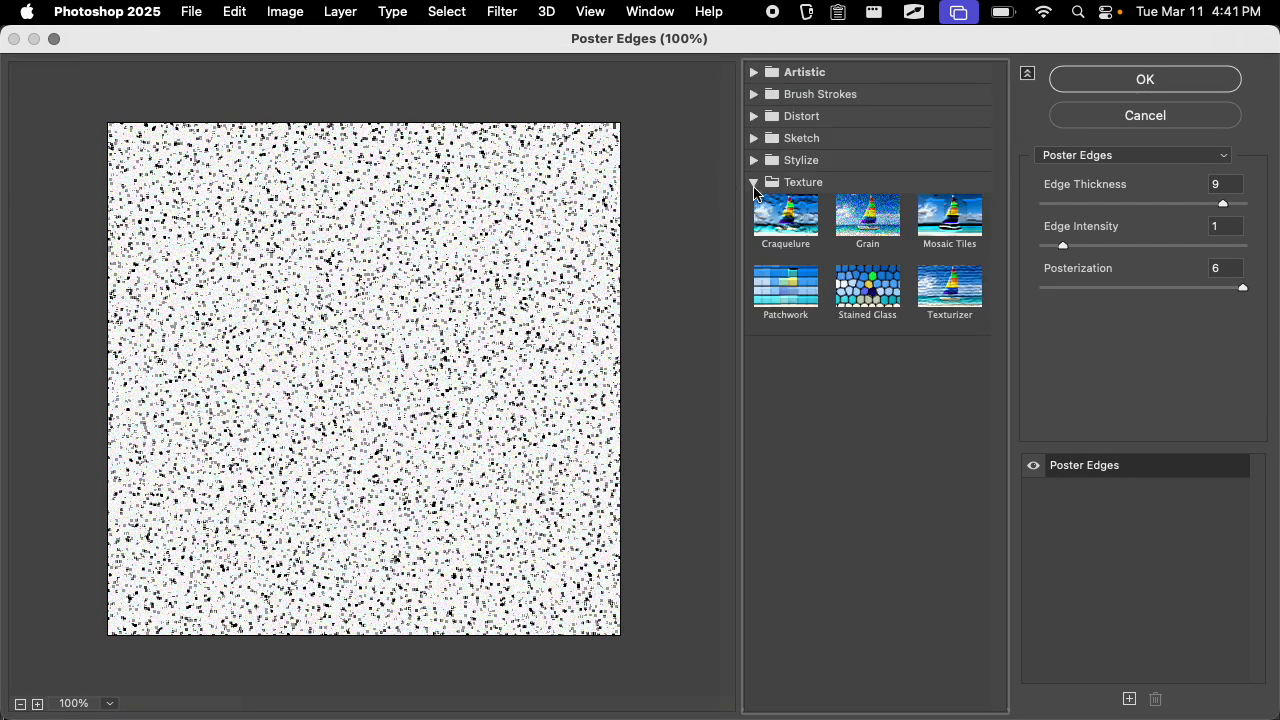
# Preview the Craquelure, Grain, Mosaic Tiles, Patchwork and Stained Glass texture filters on the noise image, adjusting the Patchwork settings
pyautogui.click(784, 232)
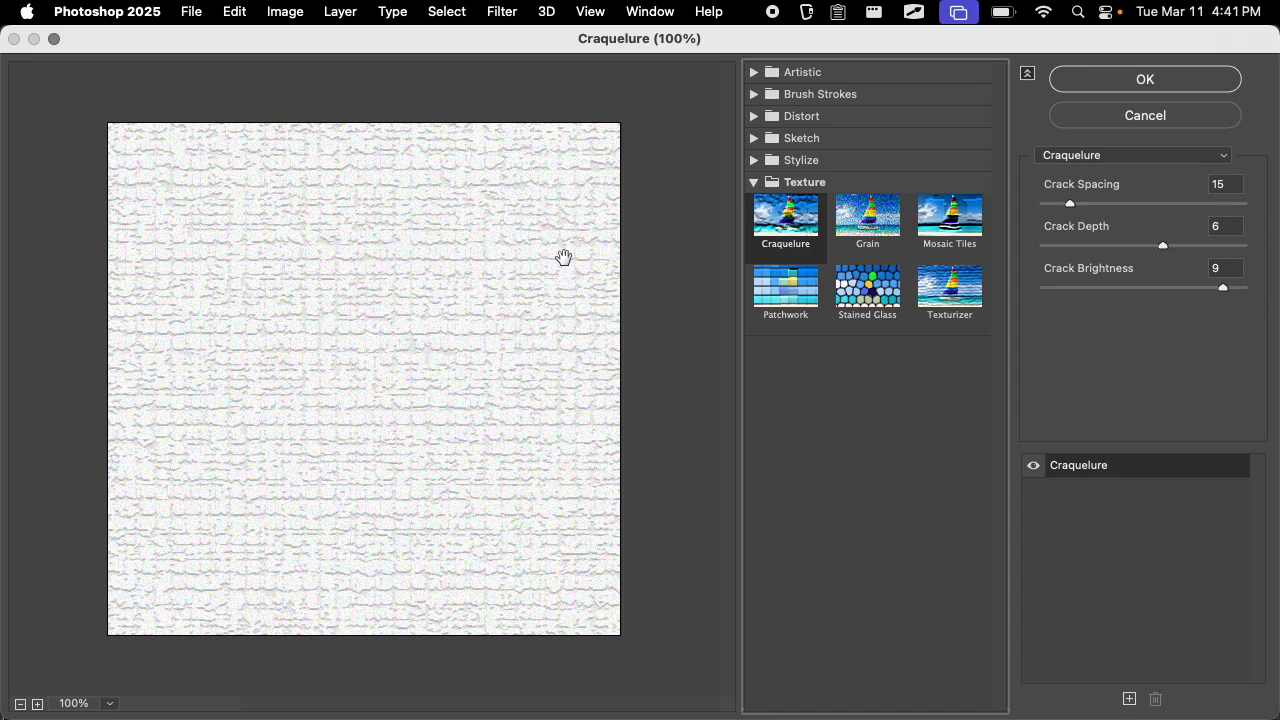
pyautogui.click(862, 226)
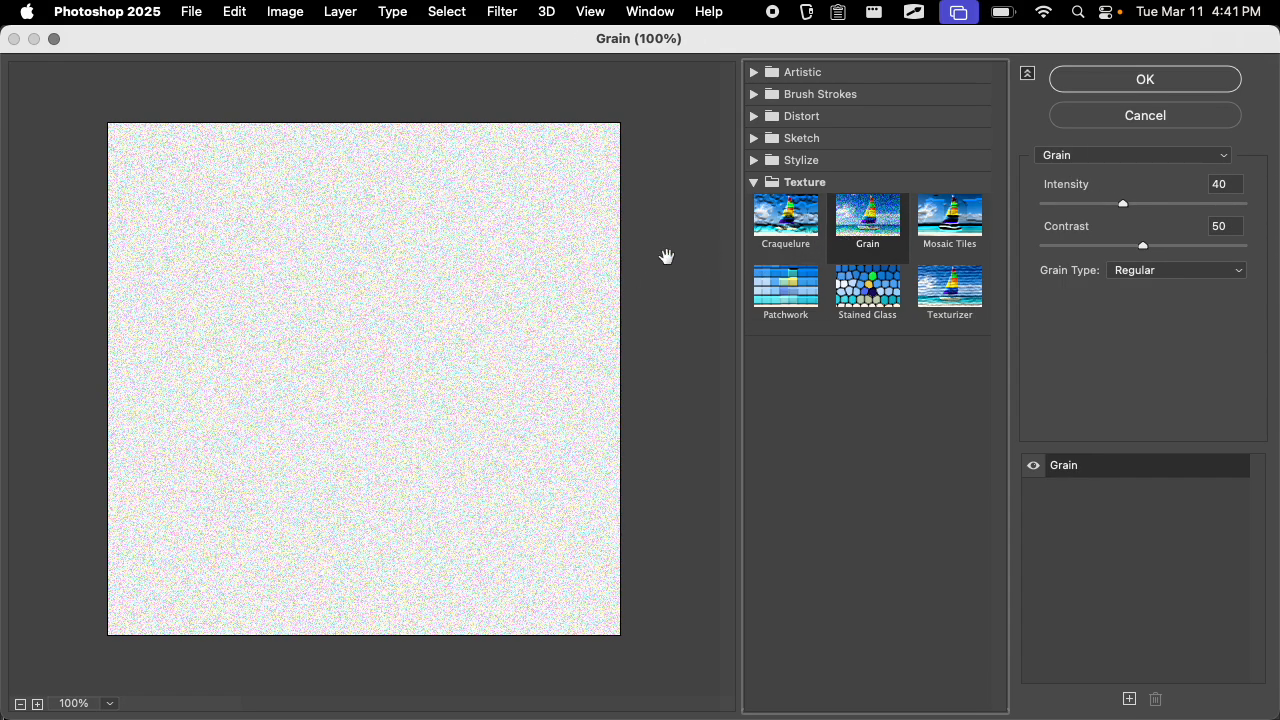
pyautogui.click(950, 212)
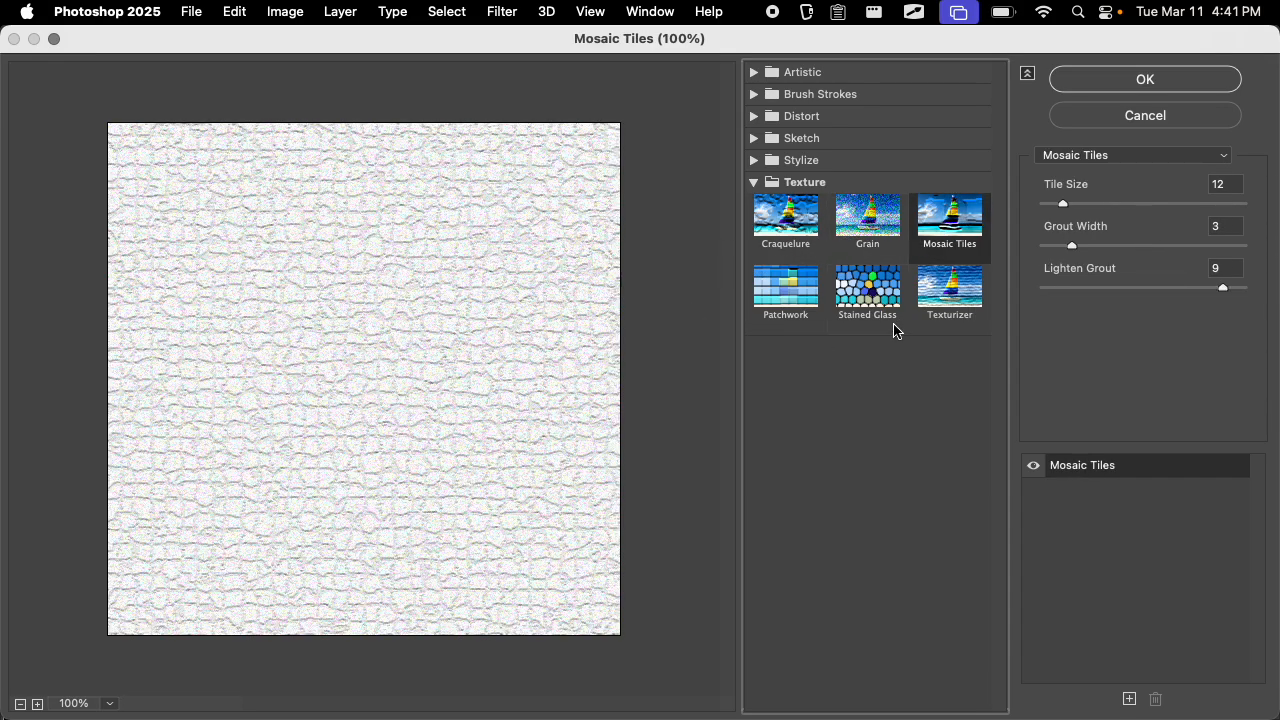
pyautogui.click(790, 298)
pyautogui.moveTo(1123, 203); pyautogui.dragTo(1163, 203)
pyautogui.moveTo(1127, 243); pyautogui.dragTo(1154, 245)
pyautogui.click(866, 300)
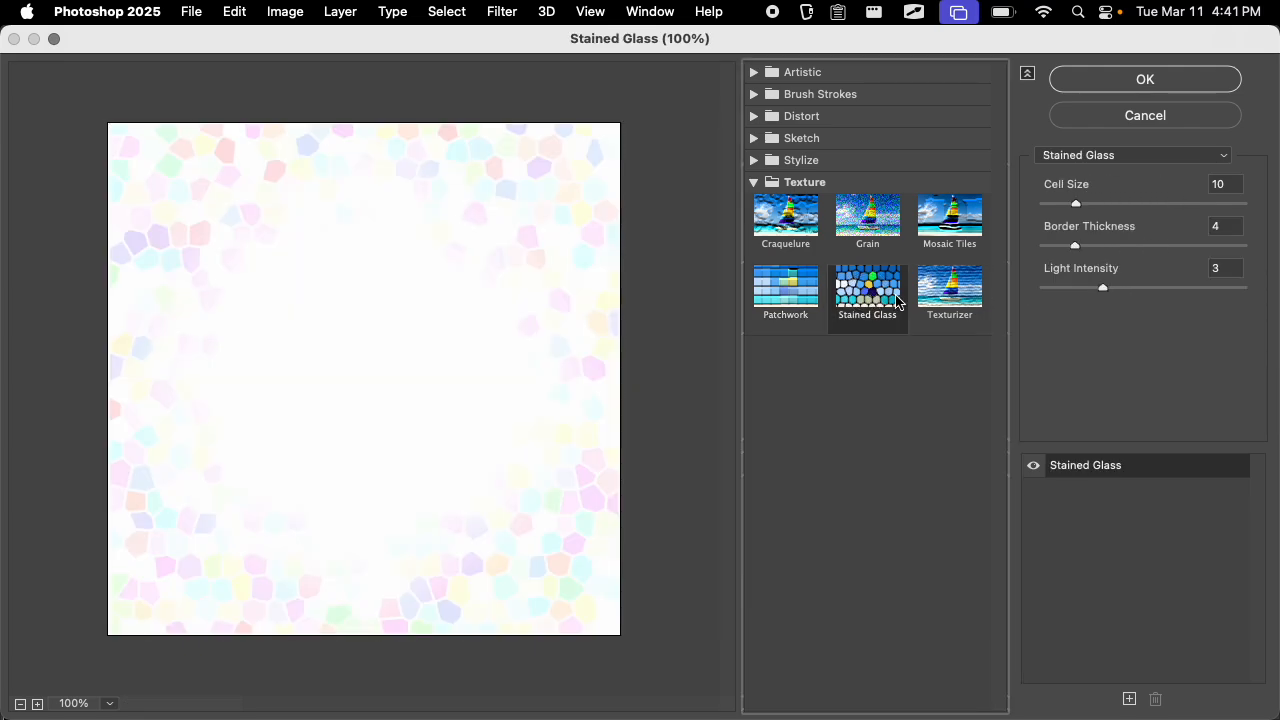
# Compare the Sumi-e, Grain, Texturizer and Stained Glass filters on the noise image
pyautogui.click(1123, 158)
pyautogui.click(1096, 193)
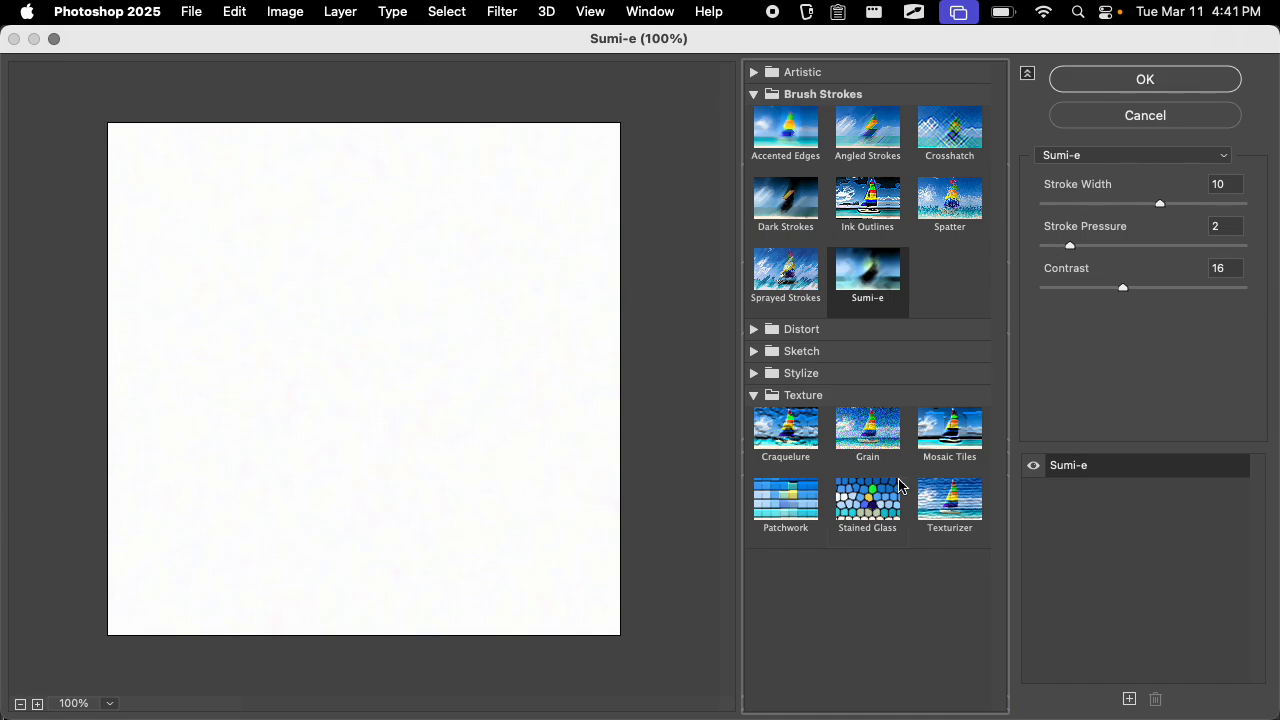
pyautogui.click(897, 445)
pyautogui.click(950, 510)
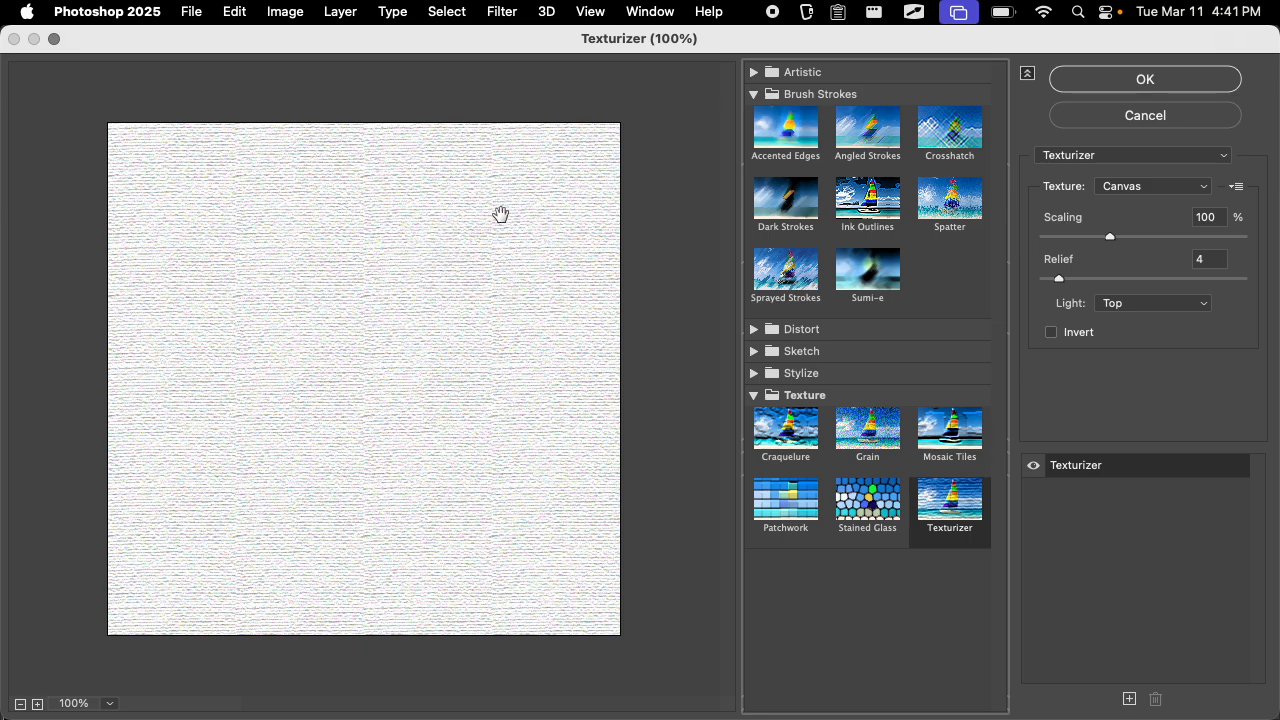
pyautogui.click(1131, 156)
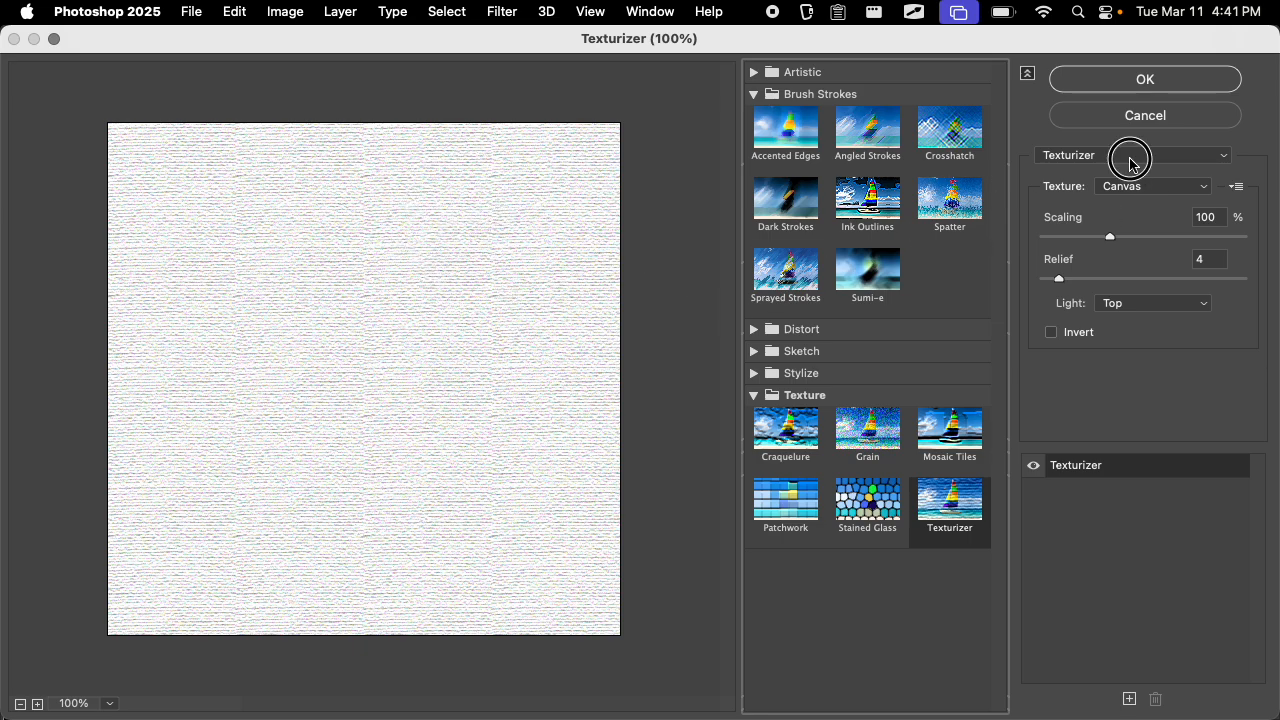
pyautogui.click(1107, 96)
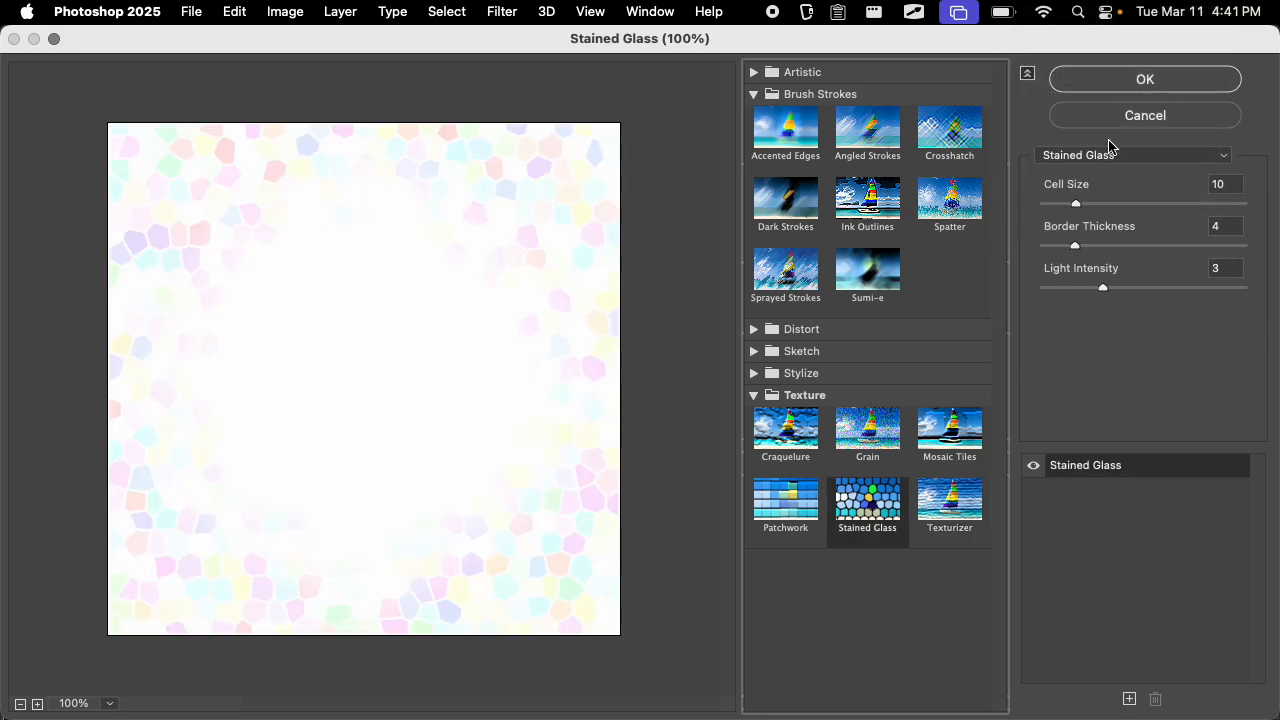
# Choose the Texturizer filter and set its texture to Brick
pyautogui.click(948, 515)
pyautogui.click(1125, 186)
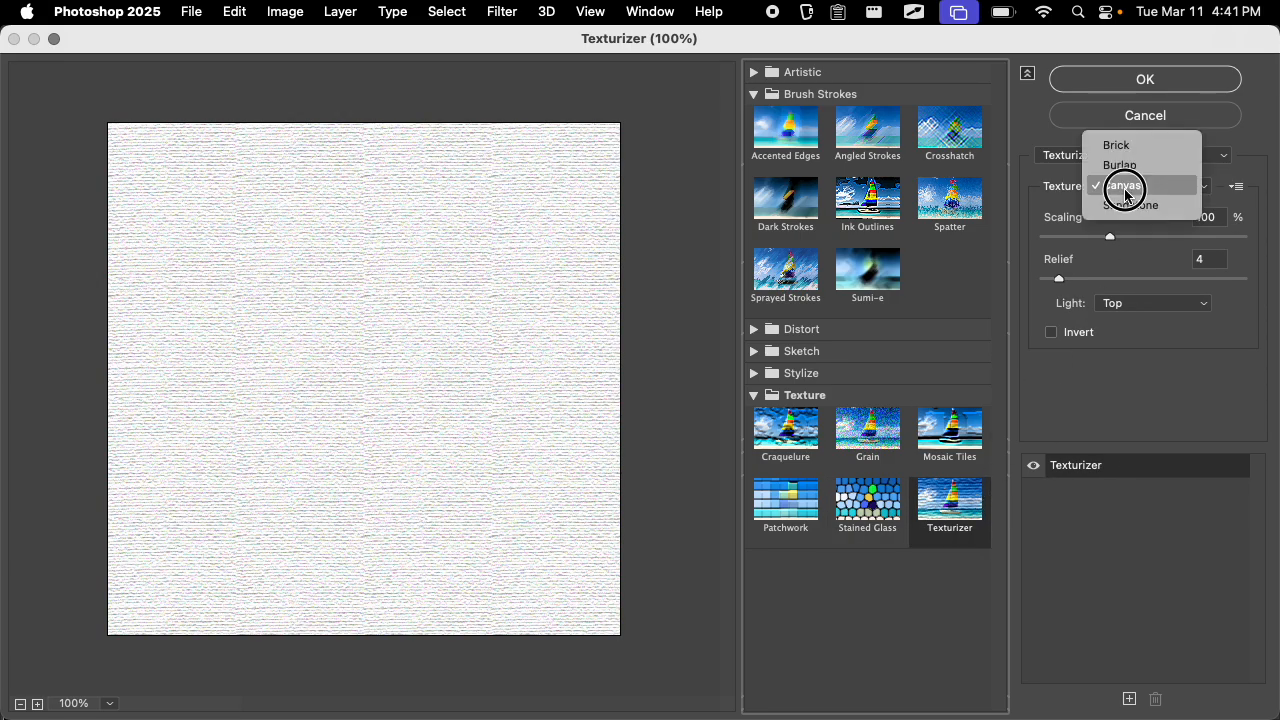
pyautogui.click(1147, 145)
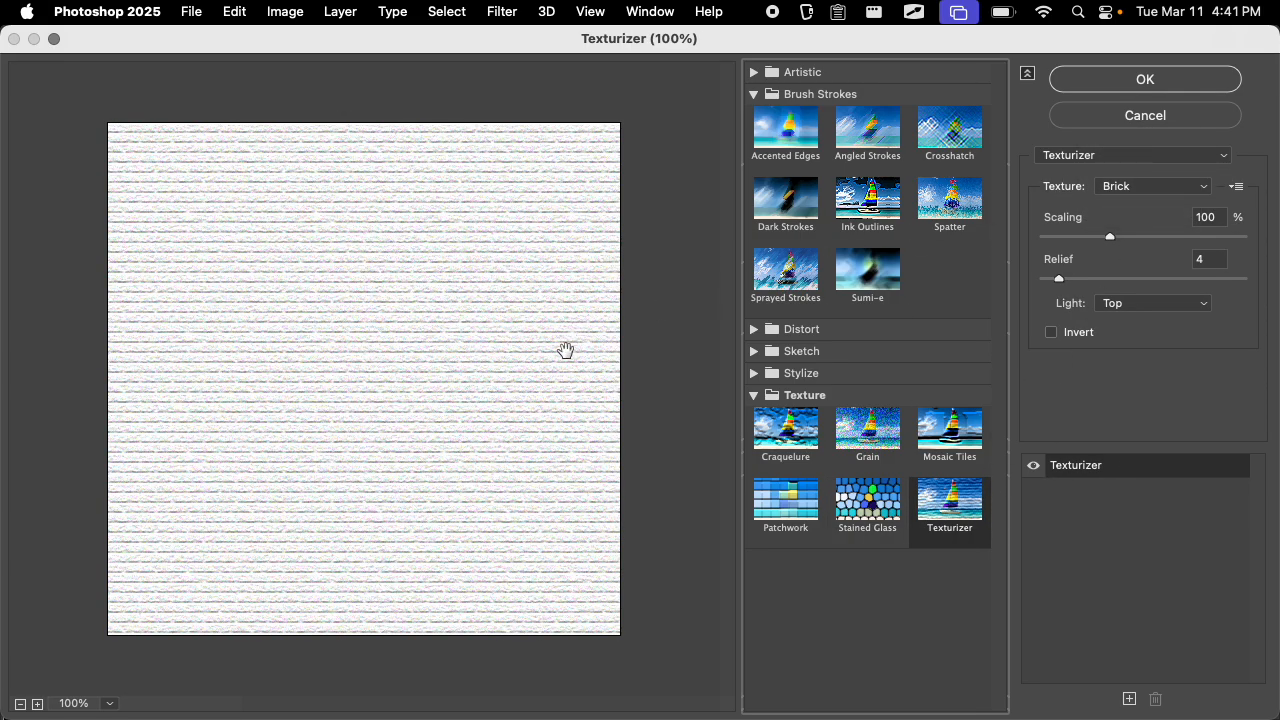